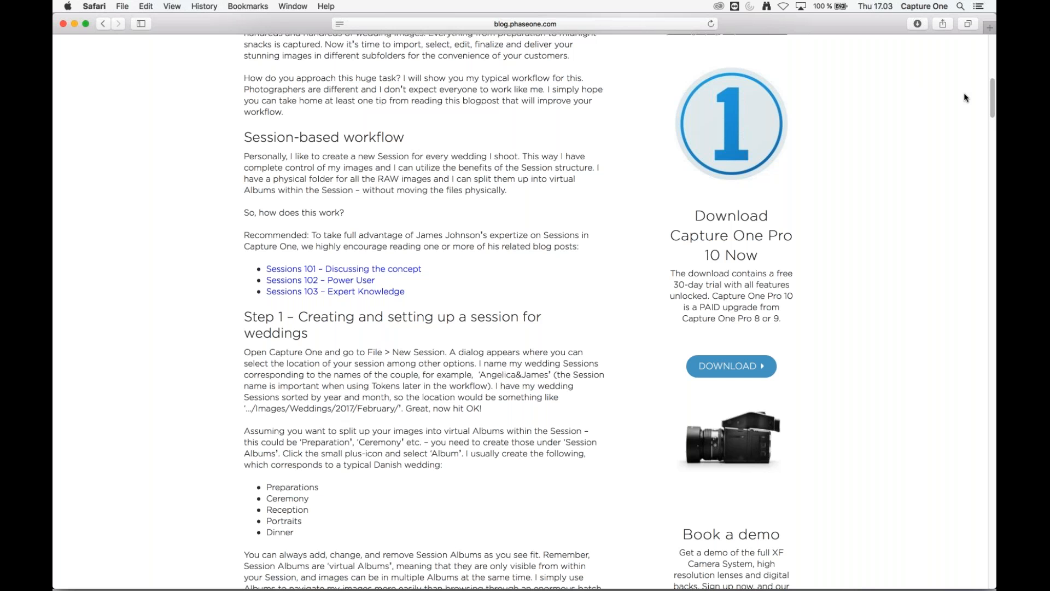
- Review the opening and session-based workflow section of the Smart Wedding Photography Workflow in Capture One Pro blog post
{"action": "left_click_drag", "start_coordinate": [993, 94], "coordinate": [993, 63]}
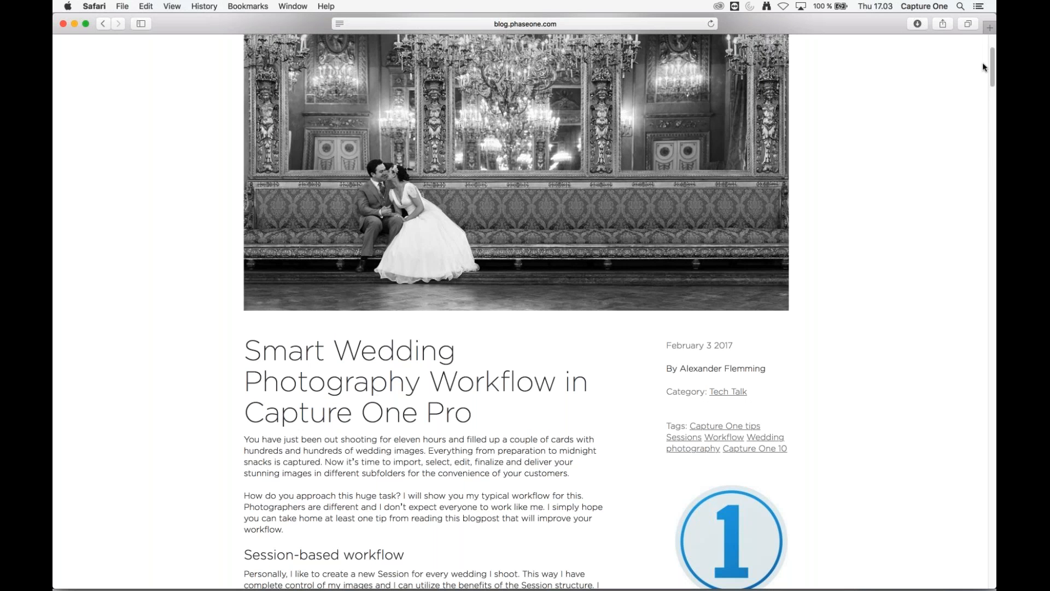
{"action": "mouse_move", "coordinate": [992, 57]}
{"action": "left_mouse_down"}
{"action": "mouse_move", "coordinate": [991, 45]}
{"action": "mouse_move", "coordinate": [992, 60]}
{"action": "left_mouse_up"}
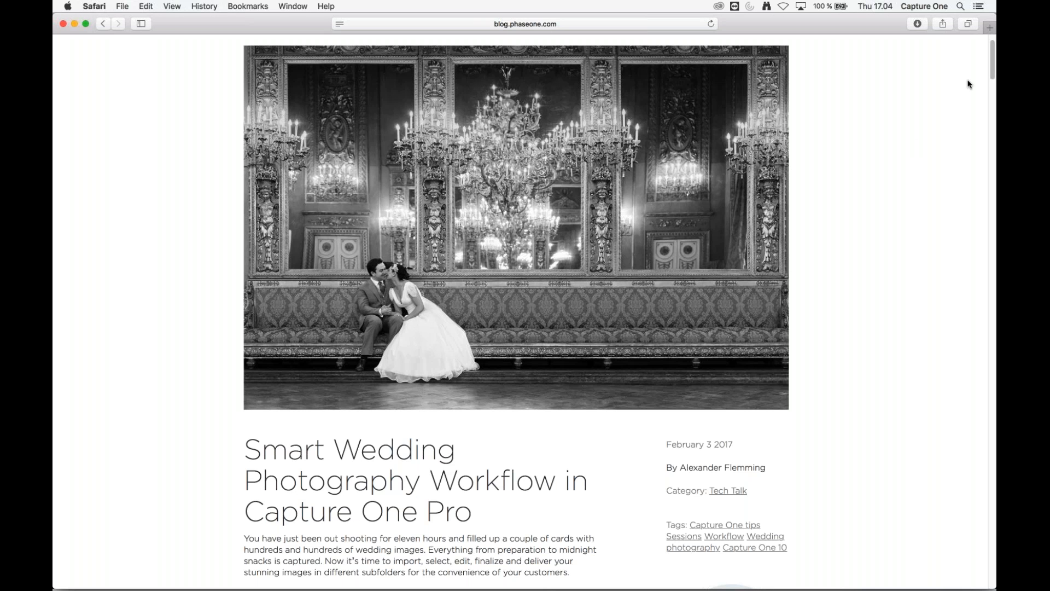
{"action": "scroll", "coordinate": [991, 59], "scroll_direction": "down", "scroll_amount": 1}
{"action": "scroll", "coordinate": [957, 87], "scroll_direction": "down", "scroll_amount": 5}
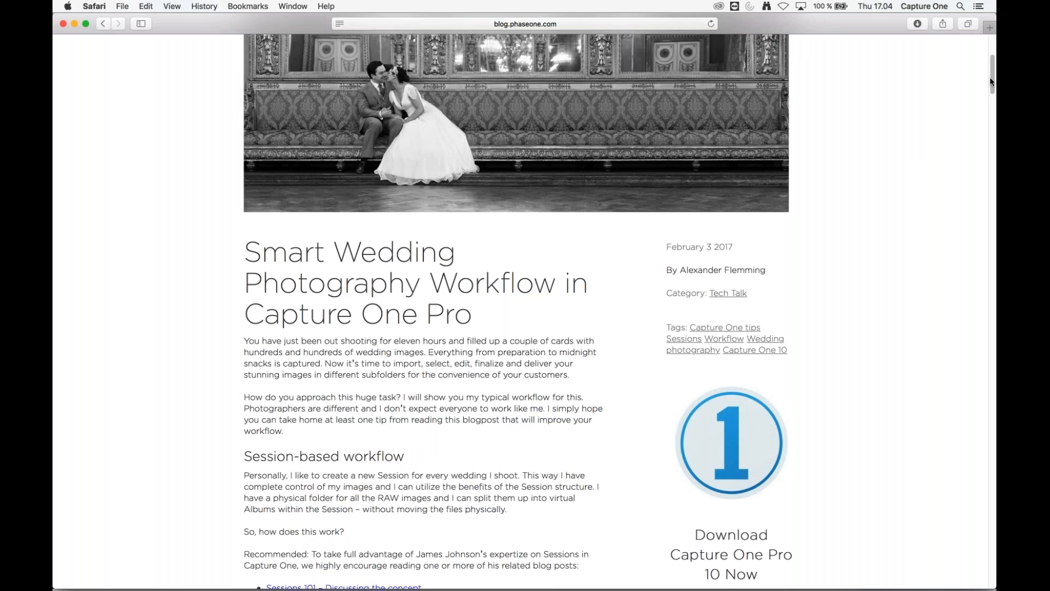
{"action": "mouse_move", "coordinate": [992, 77]}
{"action": "left_mouse_down"}
{"action": "mouse_move", "coordinate": [993, 415]}
{"action": "mouse_move", "coordinate": [993, 66]}
{"action": "left_mouse_up"}
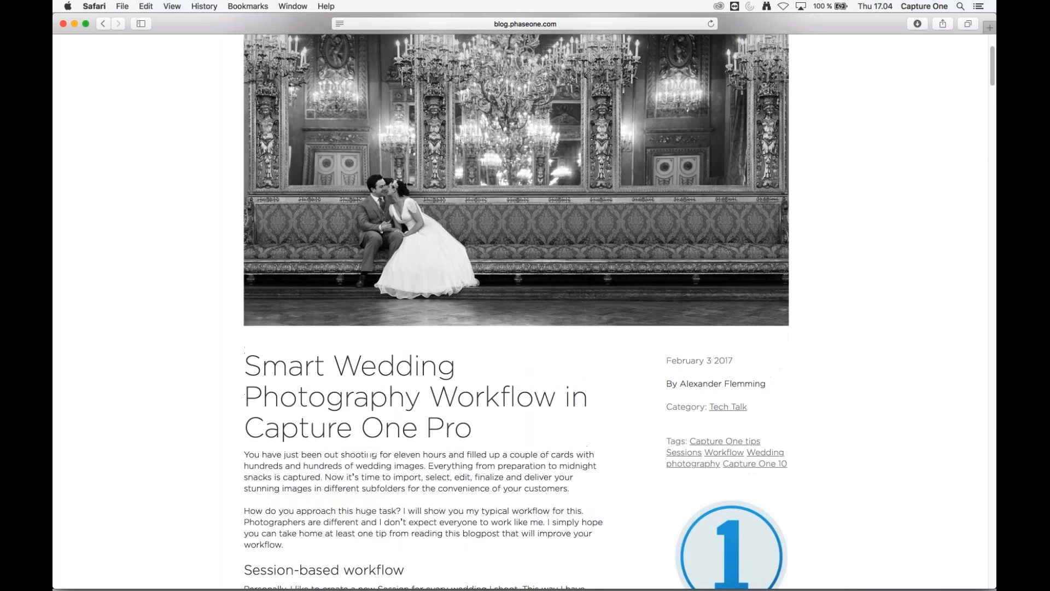
{"action": "scroll", "coordinate": [213, 377], "scroll_direction": "down", "scroll_amount": 5}
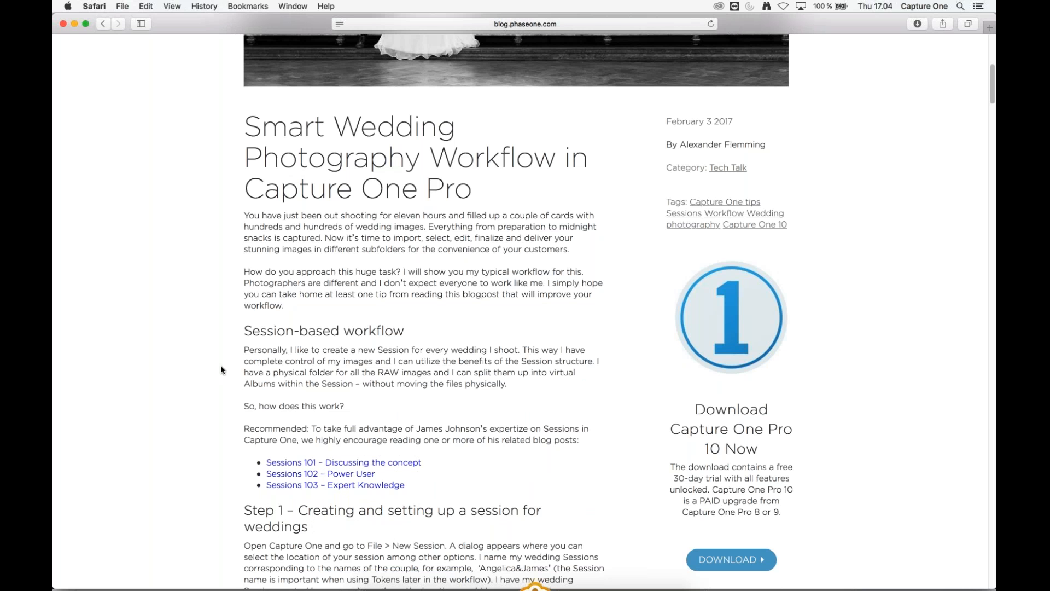
- Switch to Capture One and start a new session named LisaPaul
{"action": "key", "text": "super+Tab"}
{"action": "key", "text": "super+Tab"}
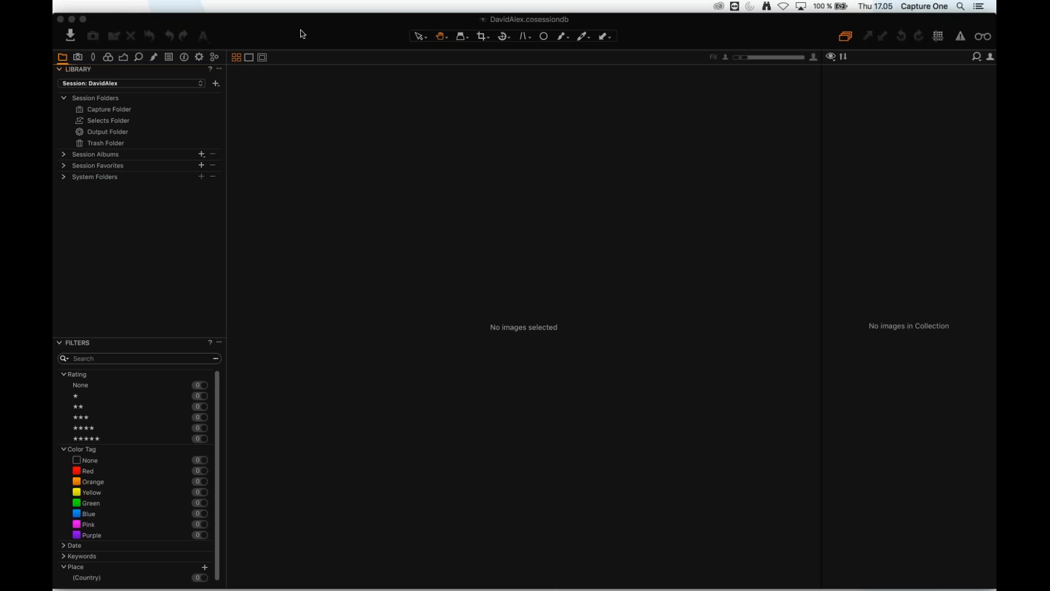
{"action": "left_click", "coordinate": [302, 34]}
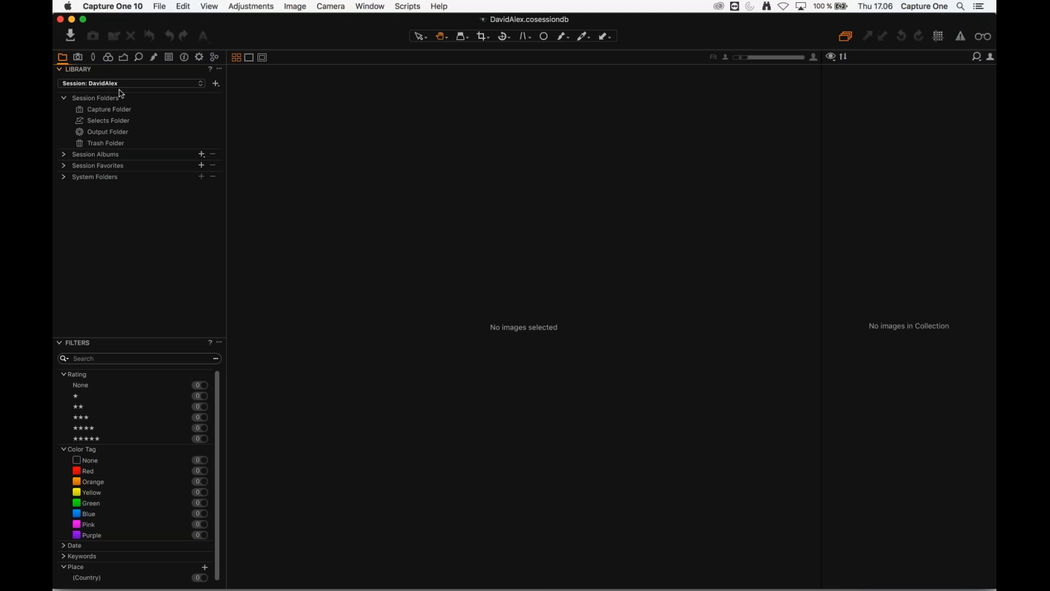
{"action": "left_click", "coordinate": [216, 83]}
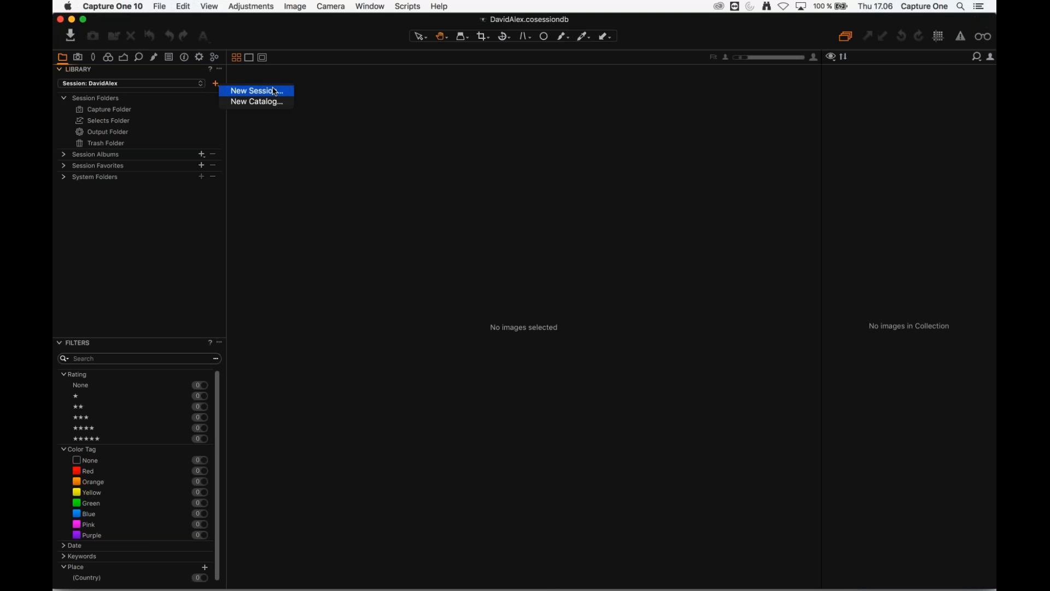
{"action": "left_click", "coordinate": [216, 83]}
{"action": "left_click", "coordinate": [216, 83]}
{"action": "left_click", "coordinate": [159, 7]}
{"action": "left_click", "coordinate": [159, 6]}
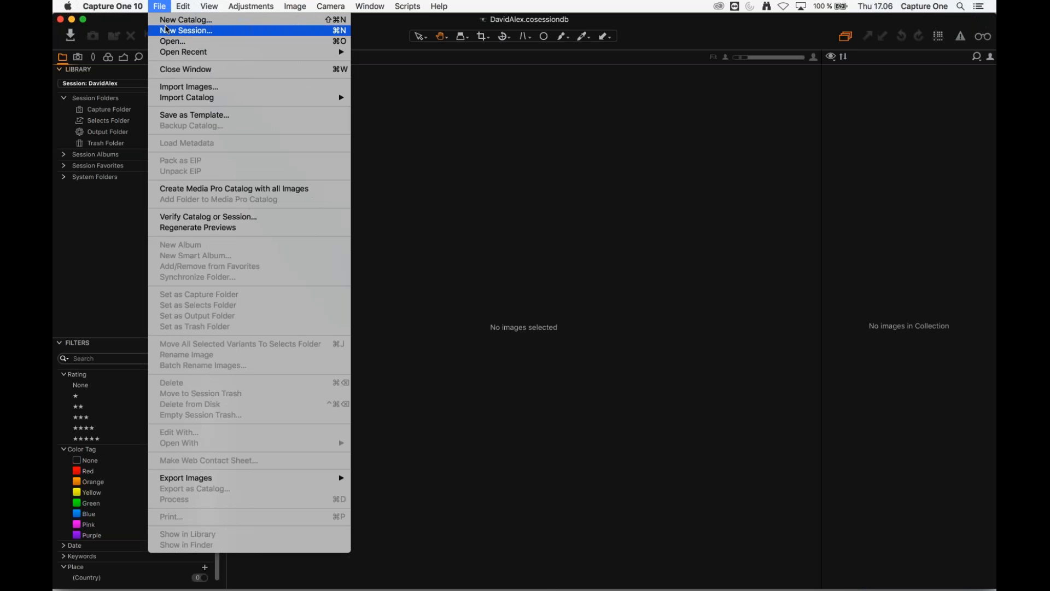
{"action": "left_click", "coordinate": [167, 32]}
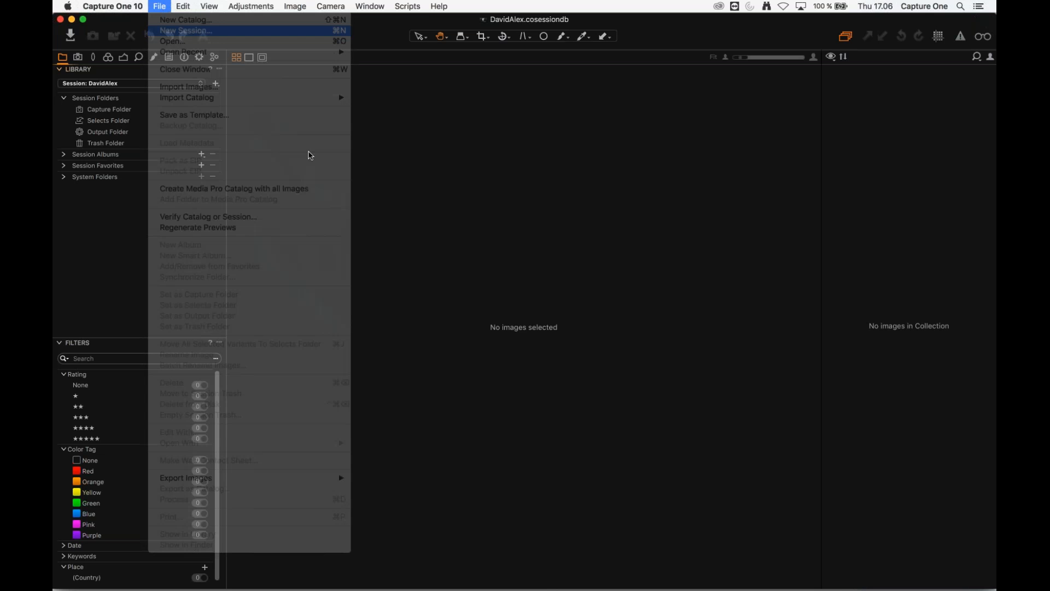
{"action": "type", "text": "Lisa"}
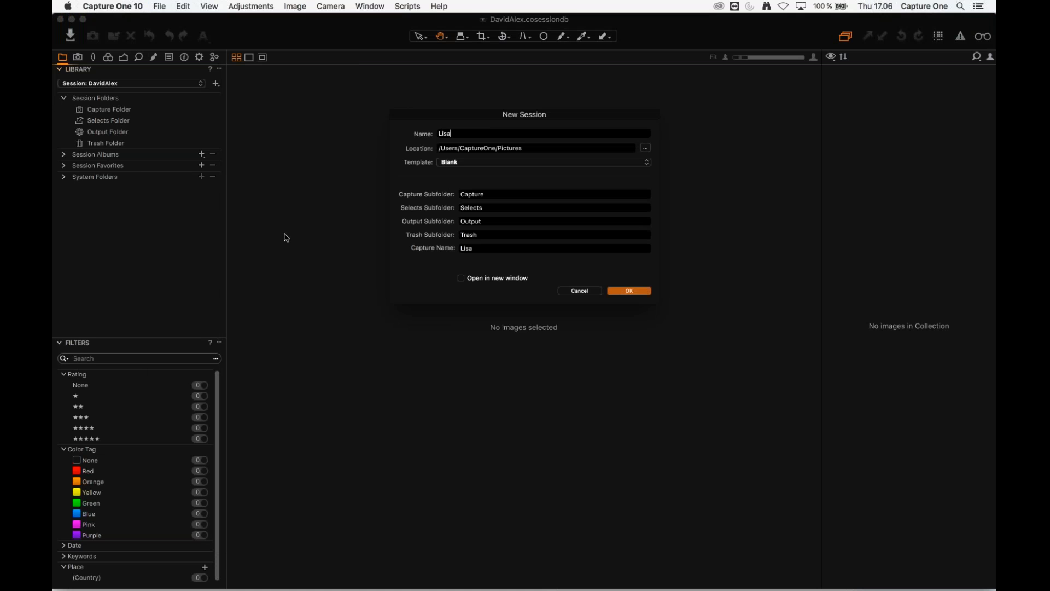
{"action": "type", "text": "Paul"}
- Choose the Desktop as the location for the new session and create the session
{"action": "left_click", "coordinate": [645, 148]}
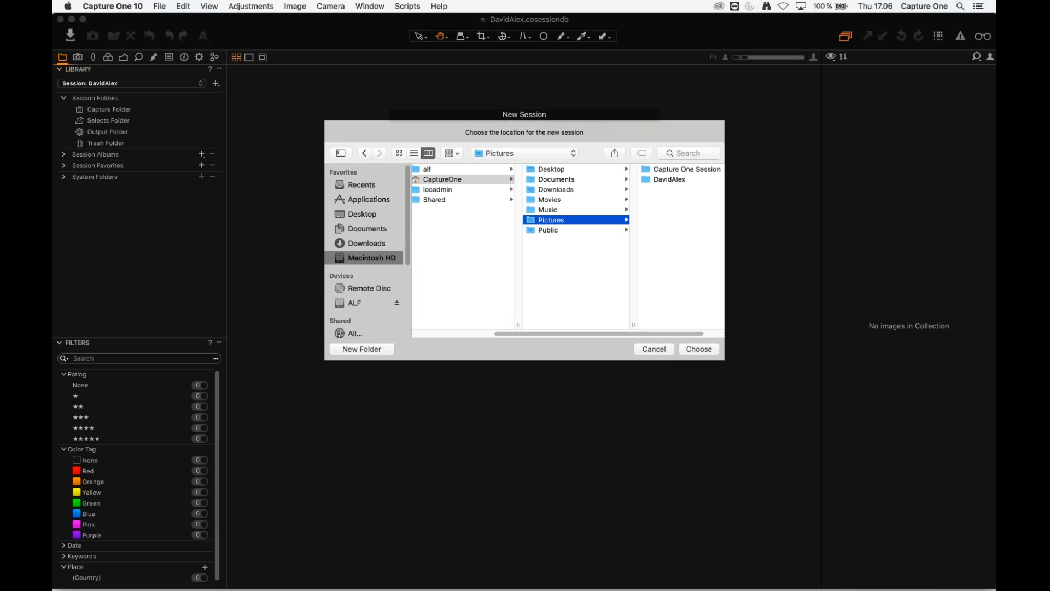
{"action": "left_click", "coordinate": [359, 214]}
{"action": "left_click", "coordinate": [699, 349]}
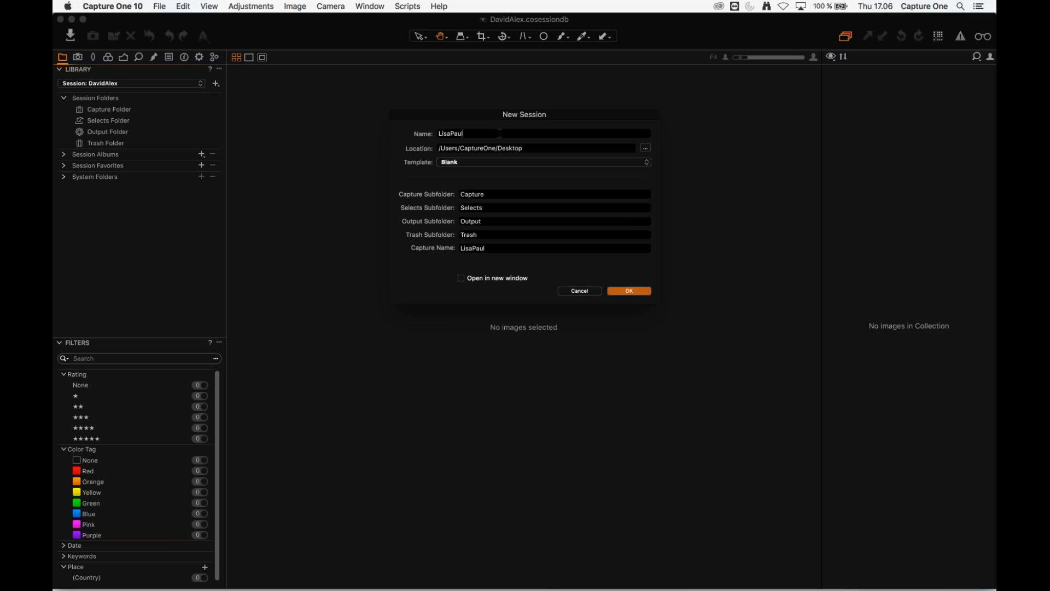
{"action": "left_click", "coordinate": [626, 292]}
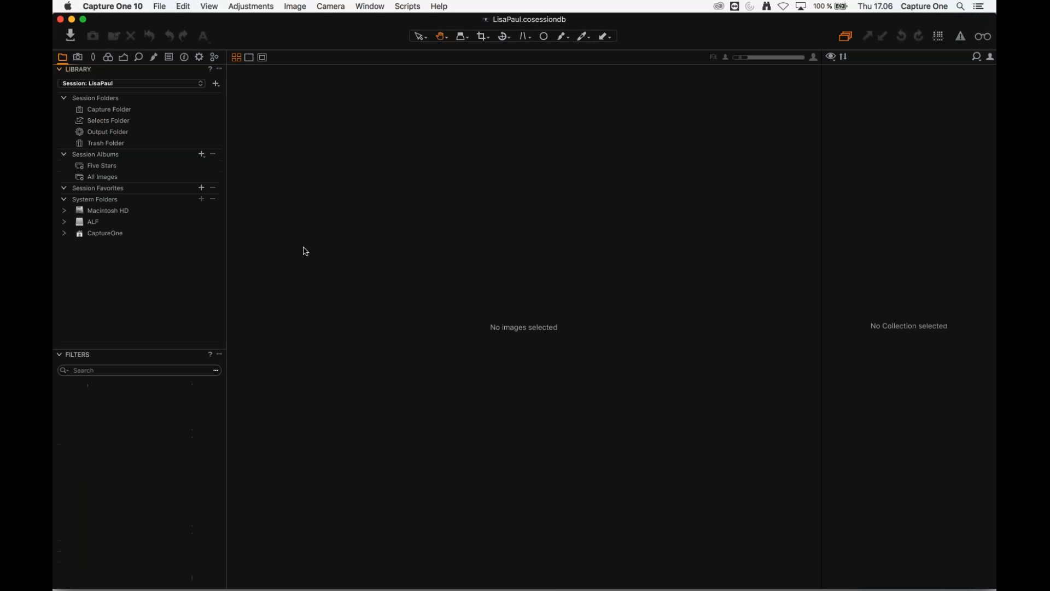
- Reveal the new session's folder in Finder and open the LisaPaul folder on the Desktop
{"action": "left_click", "coordinate": [515, 24], "text": "super"}
{"action": "left_click", "coordinate": [406, 24]}
{"action": "left_click", "coordinate": [515, 23], "text": "super"}
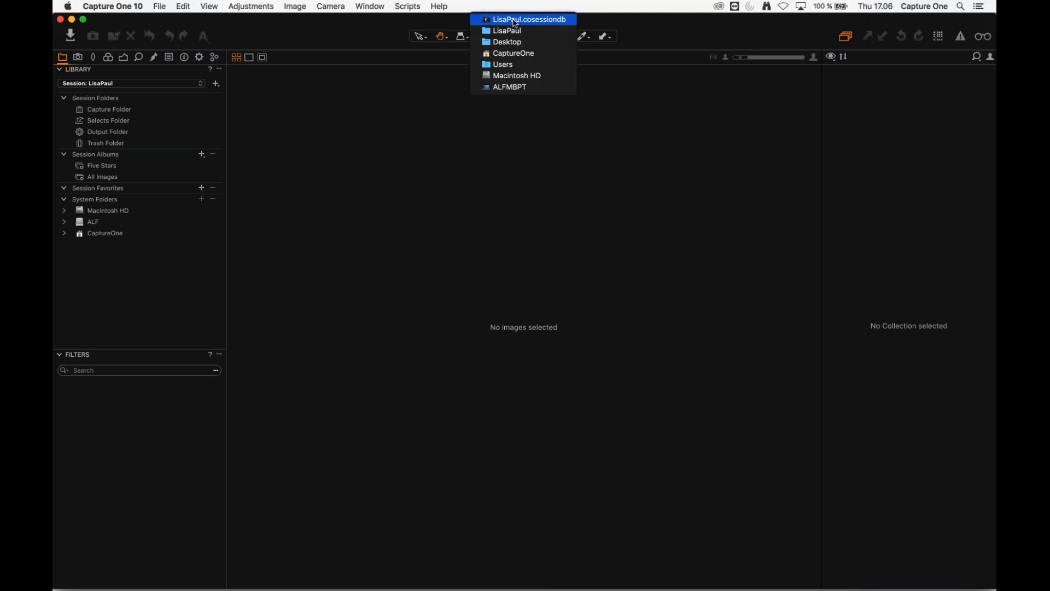
{"action": "left_click", "coordinate": [506, 30]}
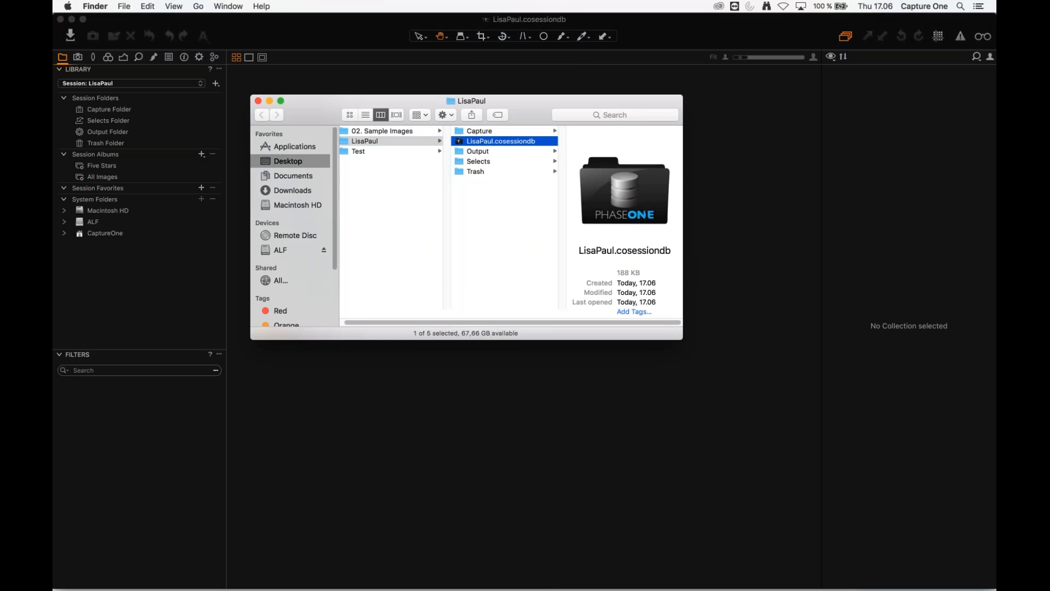
{"action": "left_click", "coordinate": [288, 160]}
{"action": "left_click", "coordinate": [370, 142]}
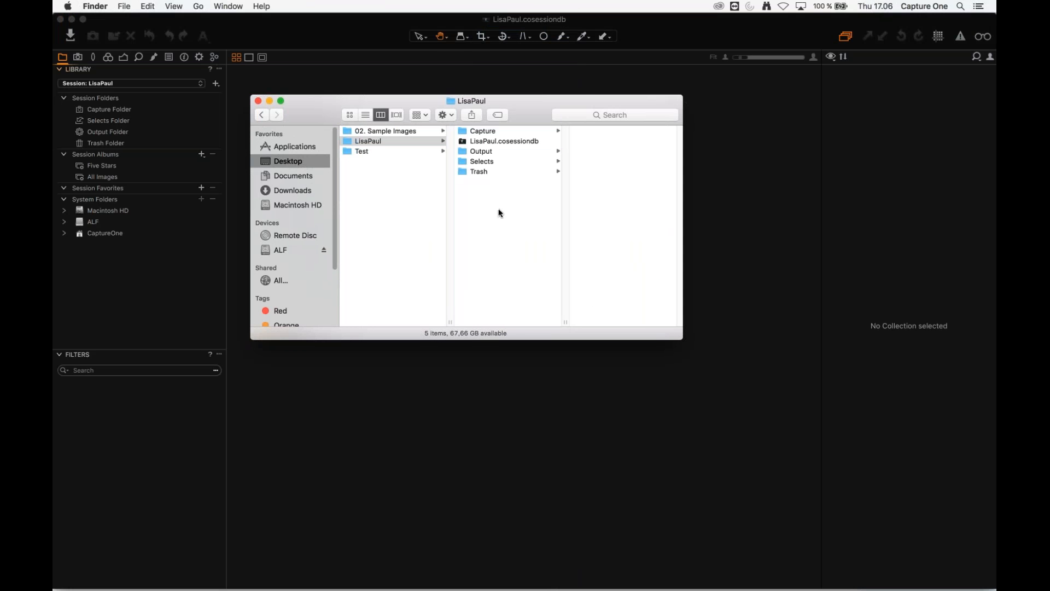
- Examine the session database file and the Capture, Output, Selects and Trash subfolders of the LisaPaul folder
{"action": "left_click", "coordinate": [481, 154]}
{"action": "left_click", "coordinate": [484, 161]}
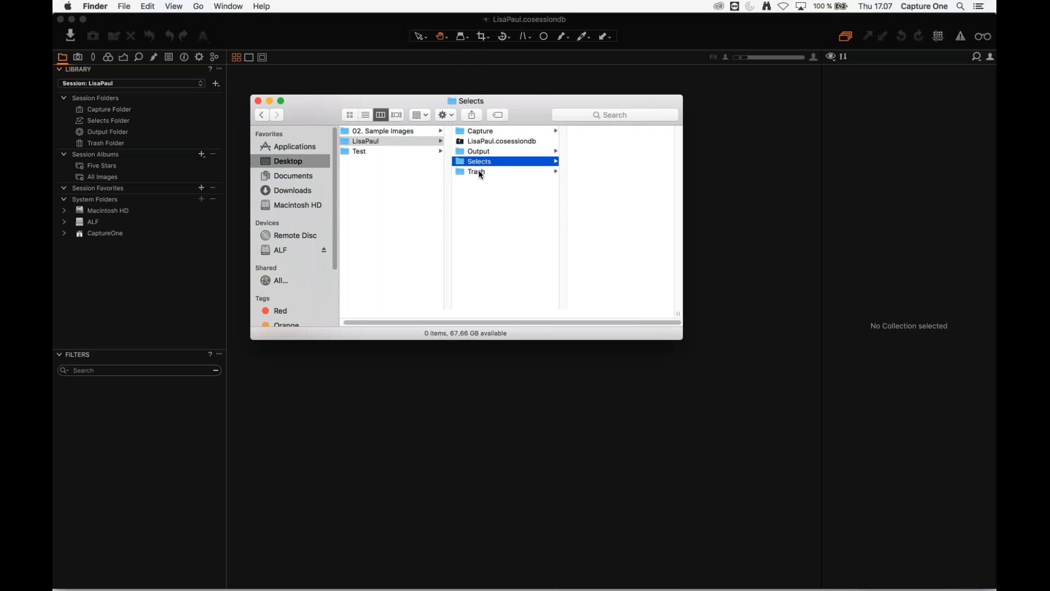
{"action": "left_click", "coordinate": [482, 171]}
{"action": "left_click", "coordinate": [483, 134]}
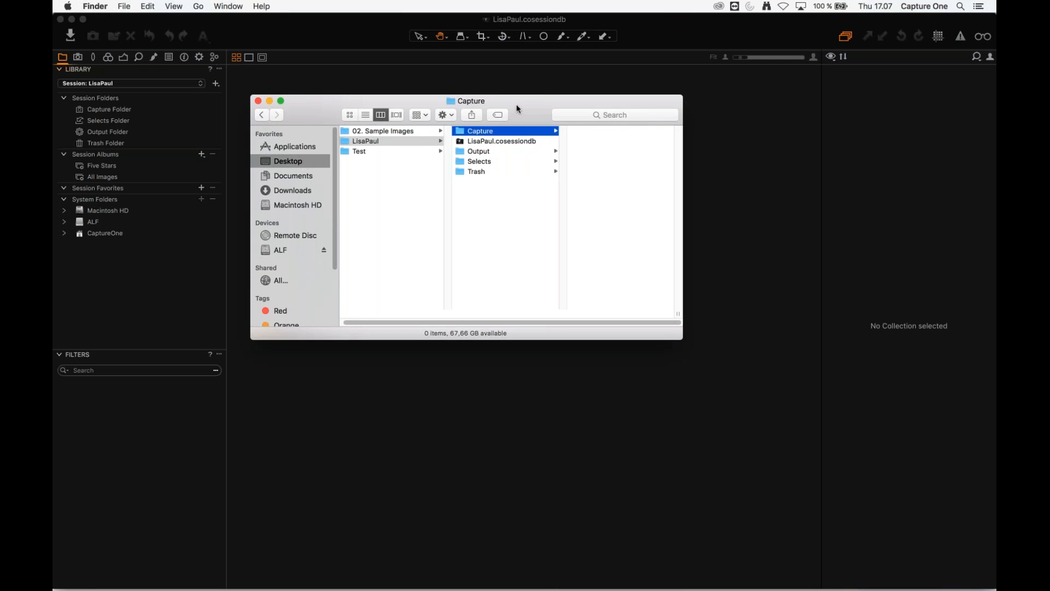
{"action": "left_click_drag", "start_coordinate": [523, 99], "coordinate": [520, 122]}
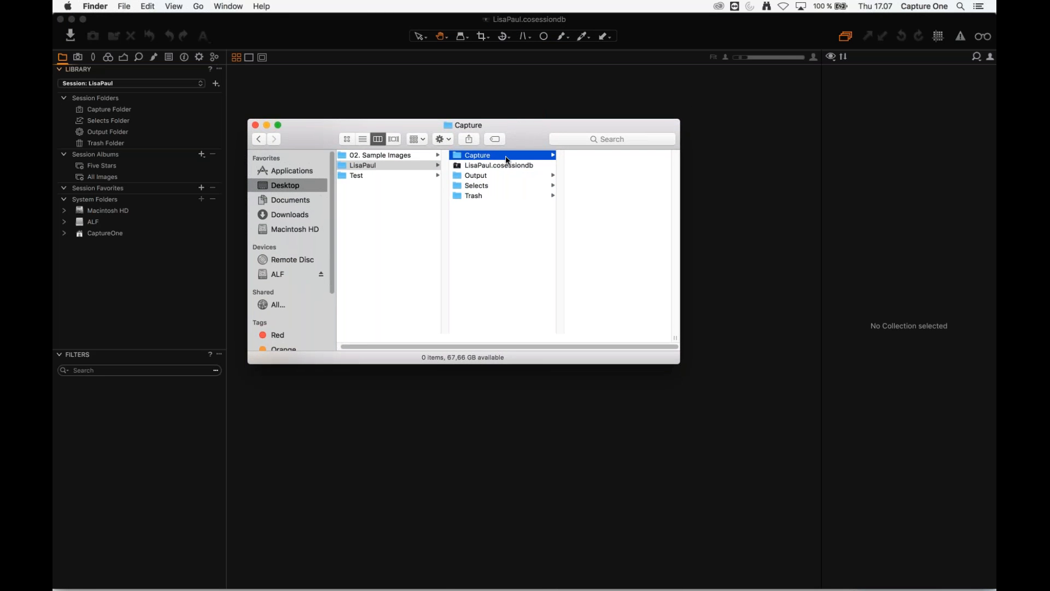
{"action": "left_click", "coordinate": [495, 166]}
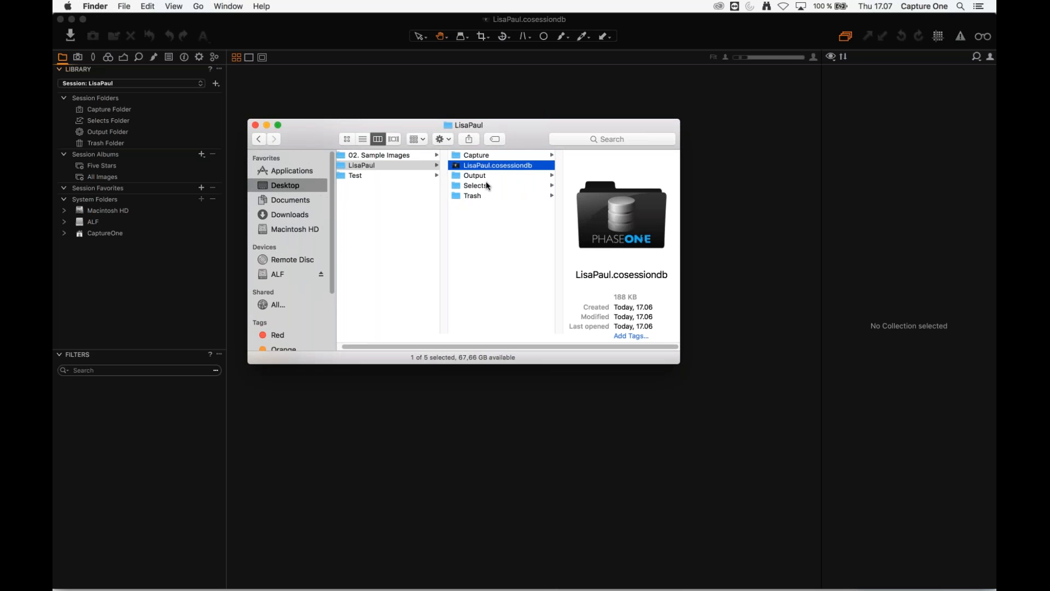
{"action": "left_click", "coordinate": [484, 157]}
{"action": "left_click", "coordinate": [481, 178]}
{"action": "left_click", "coordinate": [481, 187]}
{"action": "left_click", "coordinate": [481, 195]}
{"action": "left_click", "coordinate": [480, 157]}
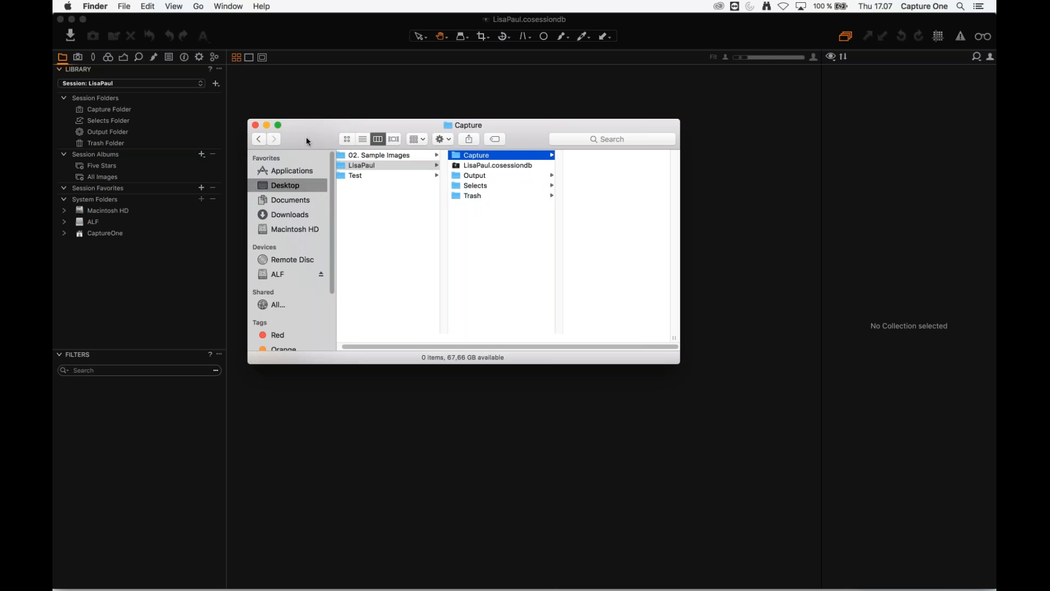
{"action": "left_click_drag", "start_coordinate": [306, 141], "coordinate": [325, 107]}
{"action": "left_click", "coordinate": [279, 36]}
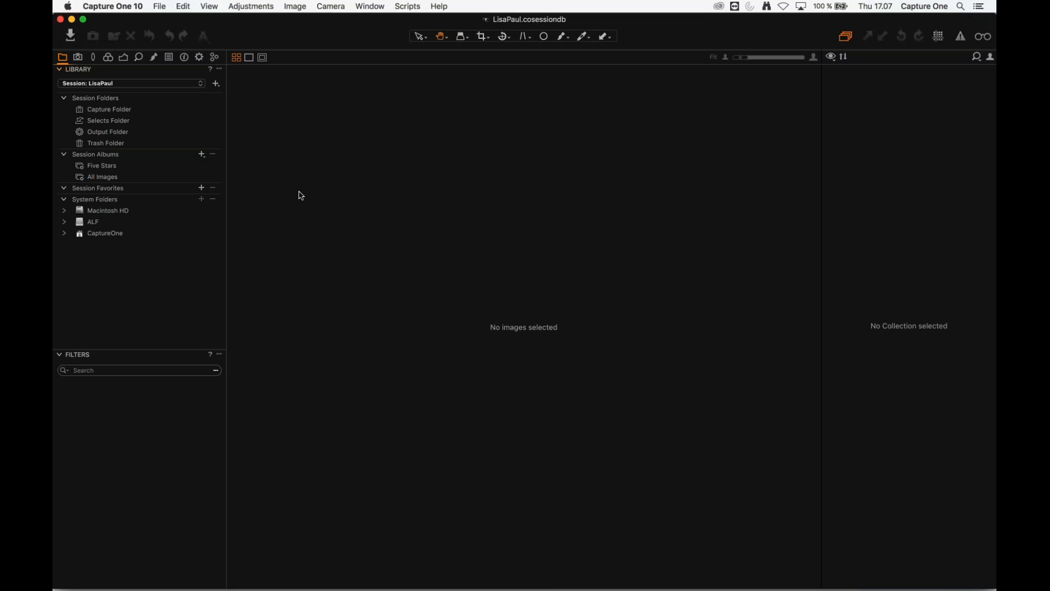
{"action": "key", "text": "super+Tab"}
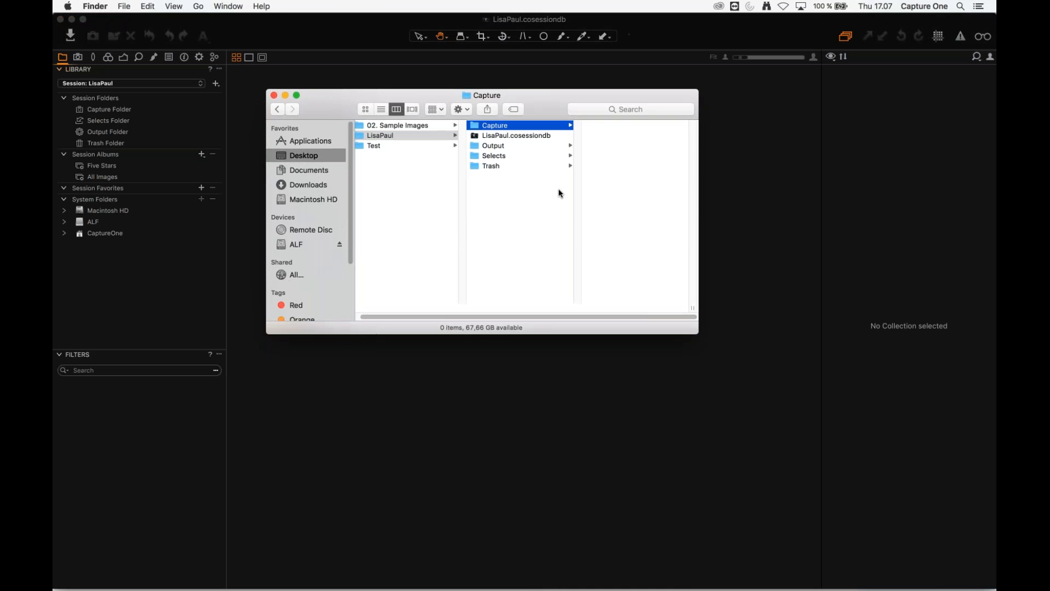
{"action": "left_click_drag", "start_coordinate": [535, 97], "coordinate": [557, 194]}
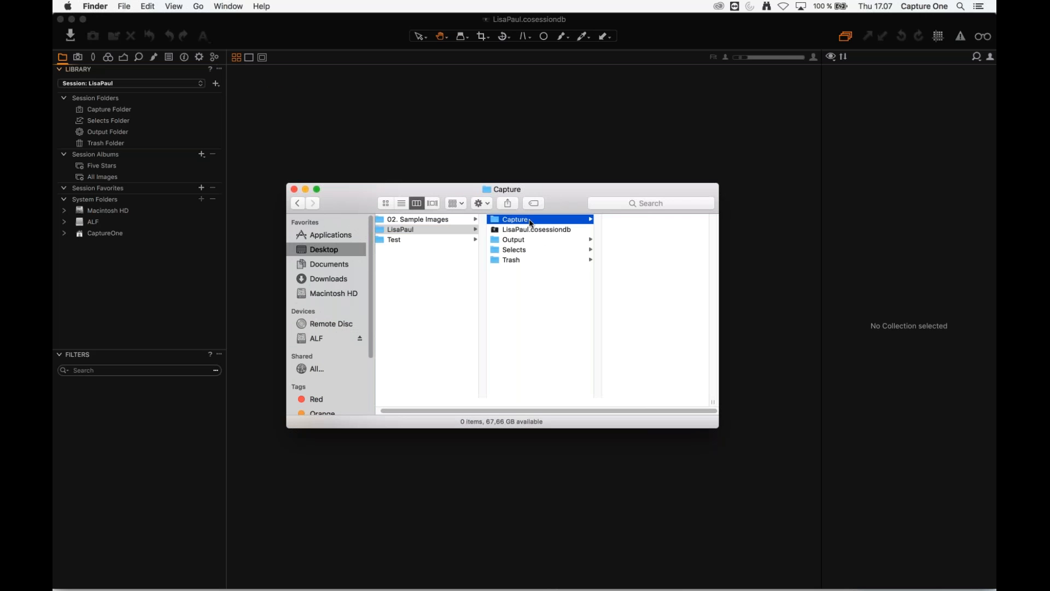
- Switch back to Capture One and select the session's Capture Folder in the library
{"action": "key", "text": "super+Tab"}
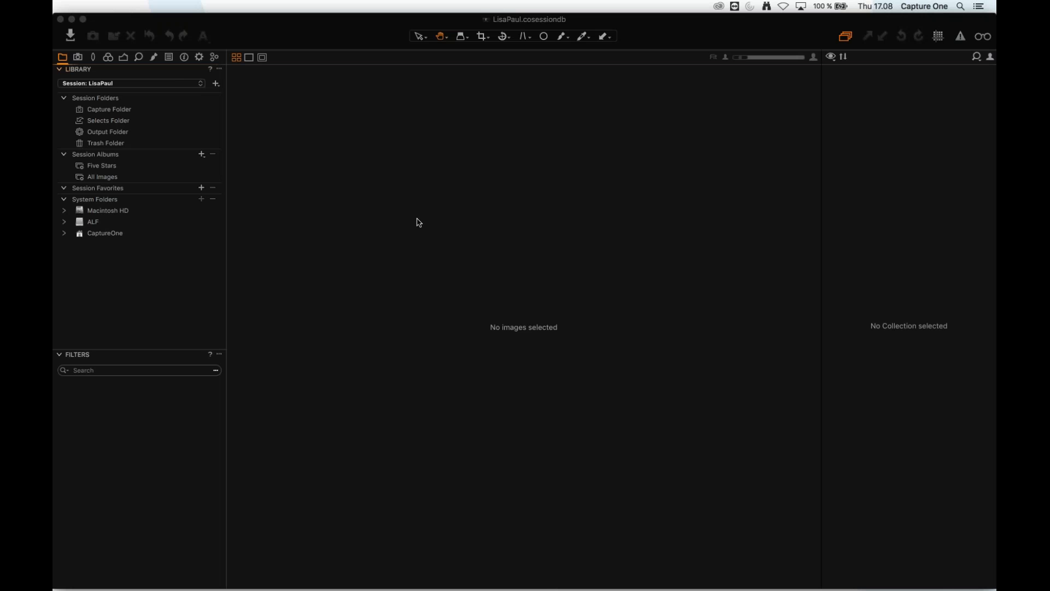
{"action": "left_click", "coordinate": [383, 202]}
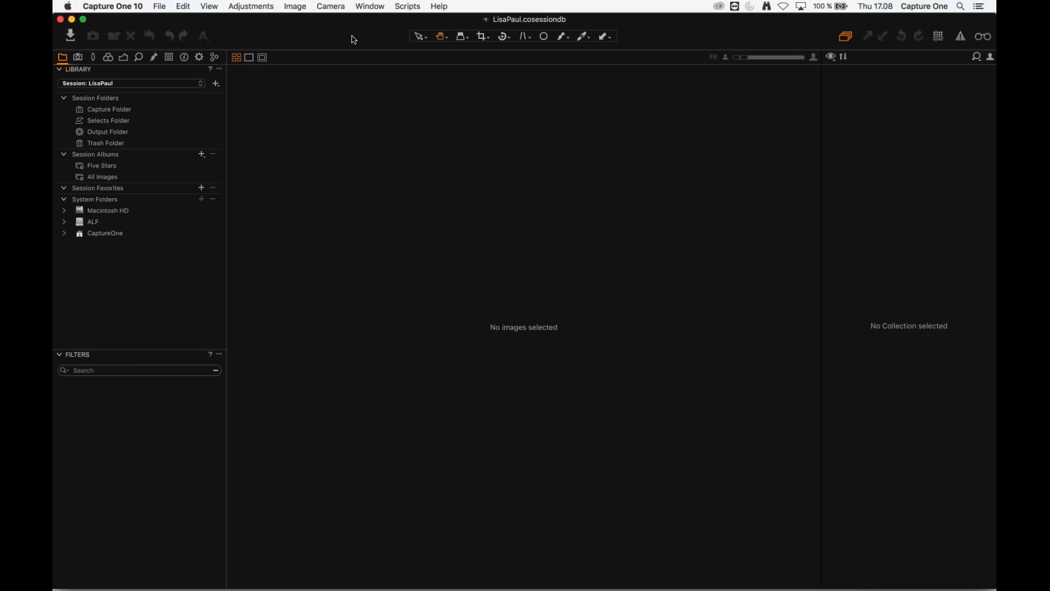
{"action": "left_click_drag", "start_coordinate": [354, 38], "coordinate": [356, 11]}
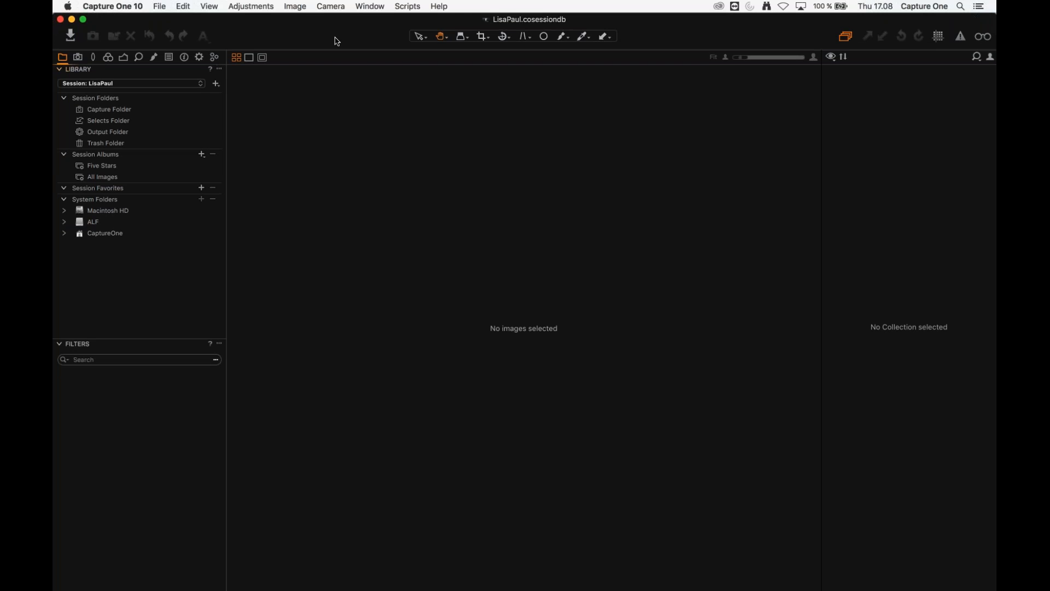
{"action": "left_click", "coordinate": [132, 109]}
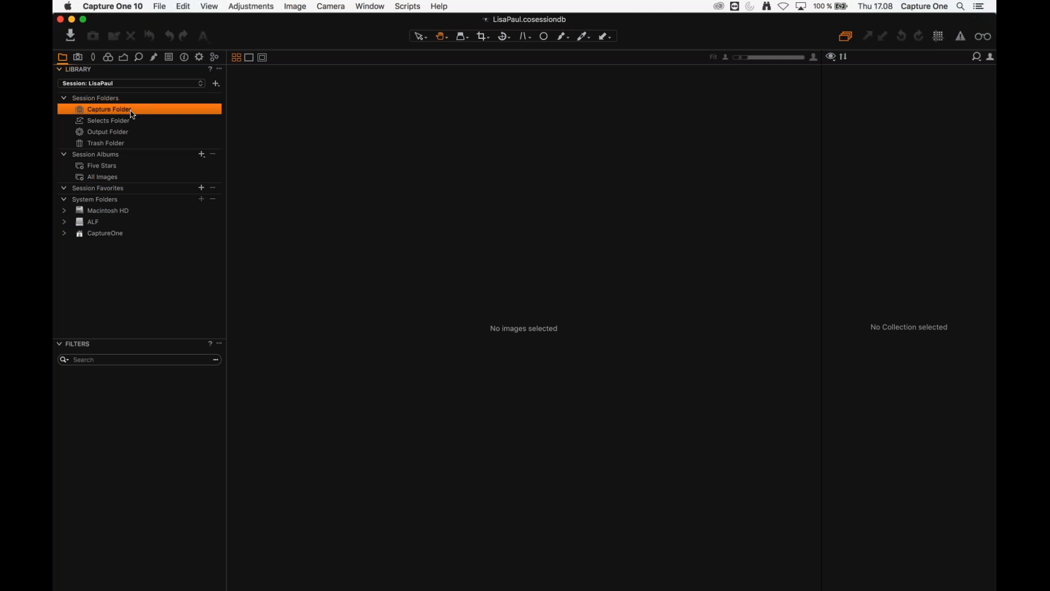
- Switch to Finder and look through the raw files in the Wedding folder under 01. RAWS on the ALF drive
{"action": "key", "text": "super+Tab"}
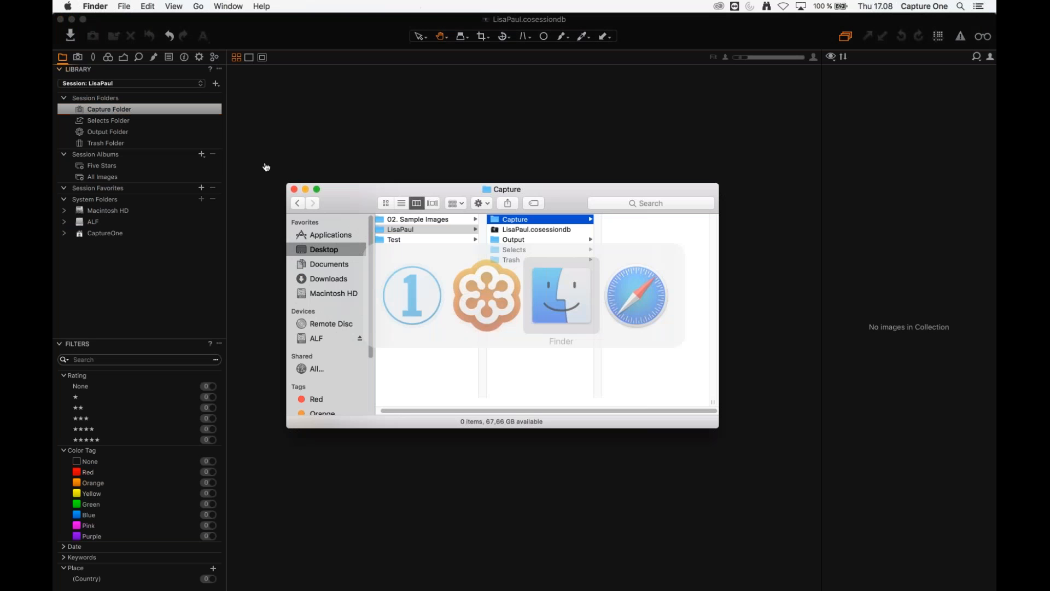
{"action": "left_click", "coordinate": [348, 339]}
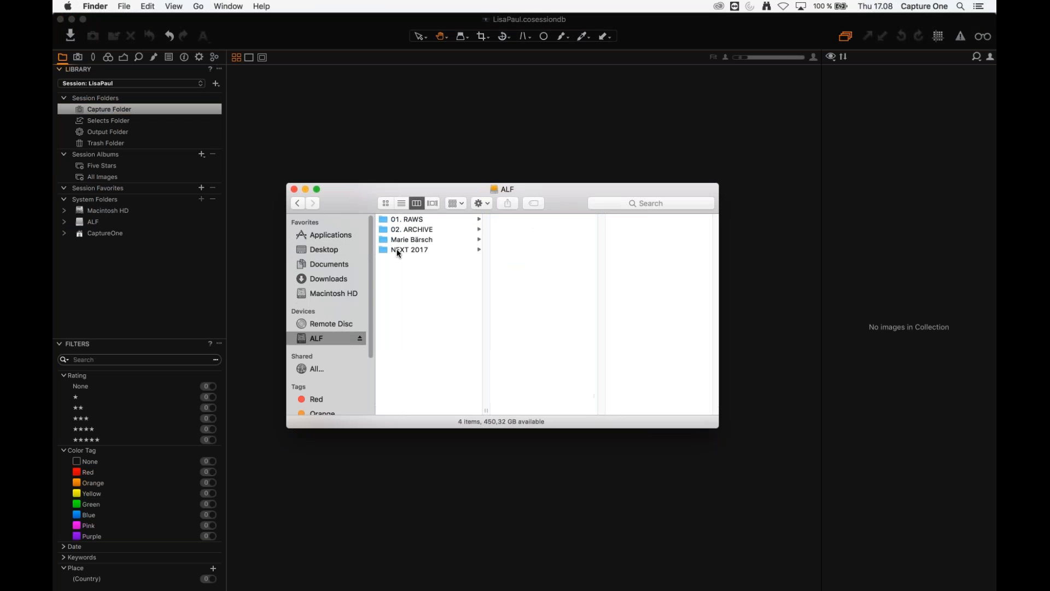
{"action": "left_click", "coordinate": [425, 221]}
{"action": "left_click", "coordinate": [526, 219]}
{"action": "left_click_drag", "start_coordinate": [641, 193], "coordinate": [557, 174]}
{"action": "scroll", "coordinate": [627, 368], "scroll_direction": "down", "scroll_amount": 20}
{"action": "scroll", "coordinate": [622, 251], "scroll_direction": "up", "scroll_amount": 20}
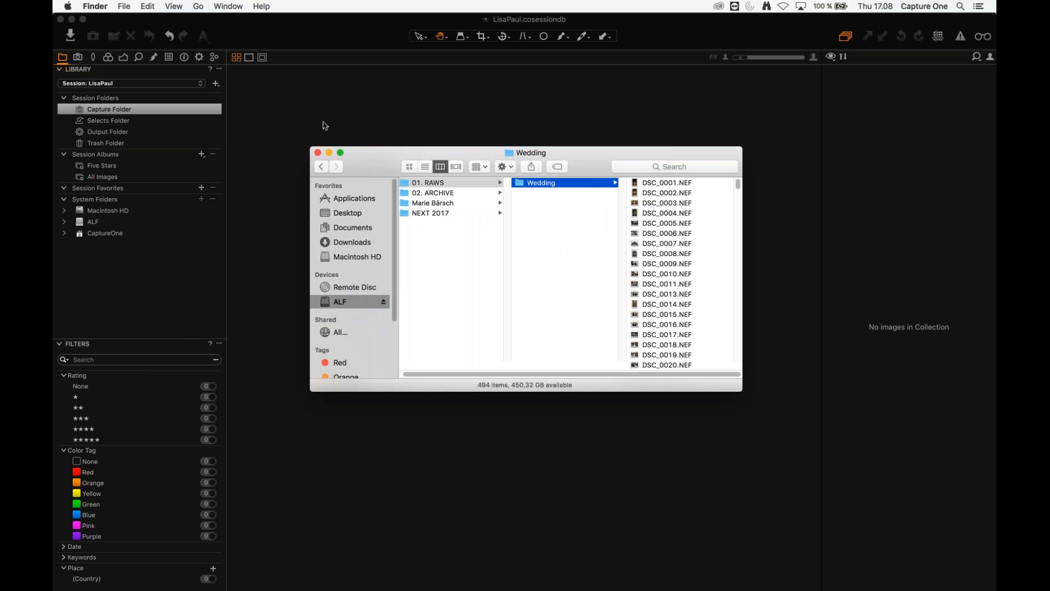
- Return to Capture One and open the image importer with the Wedding folder as the source and Capture Folder as the destination
{"action": "left_click", "coordinate": [325, 125]}
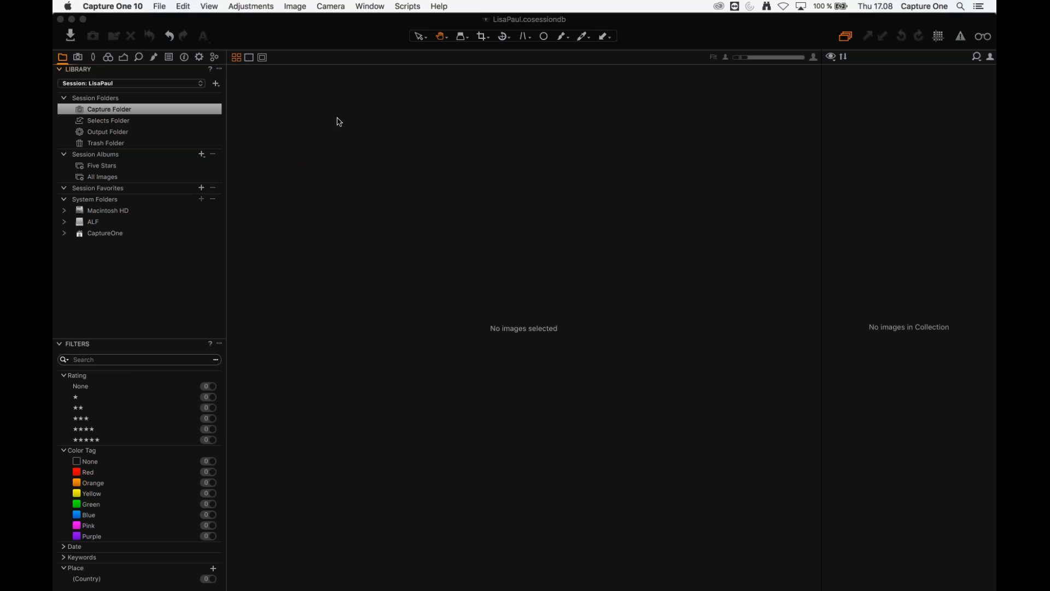
{"action": "left_click", "coordinate": [71, 36]}
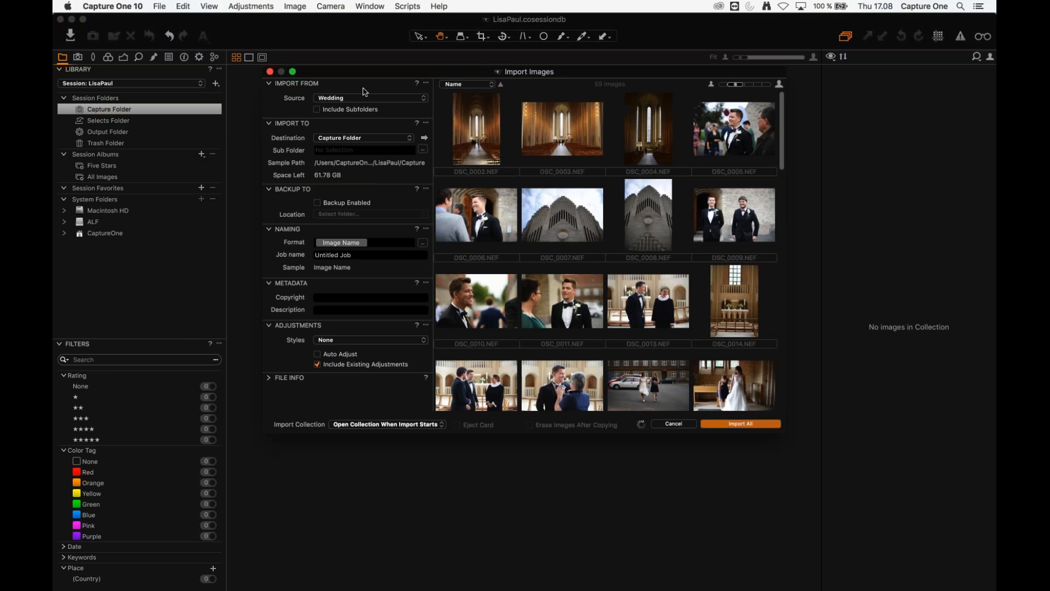
{"action": "left_click", "coordinate": [348, 170]}
{"action": "left_click", "coordinate": [344, 170]}
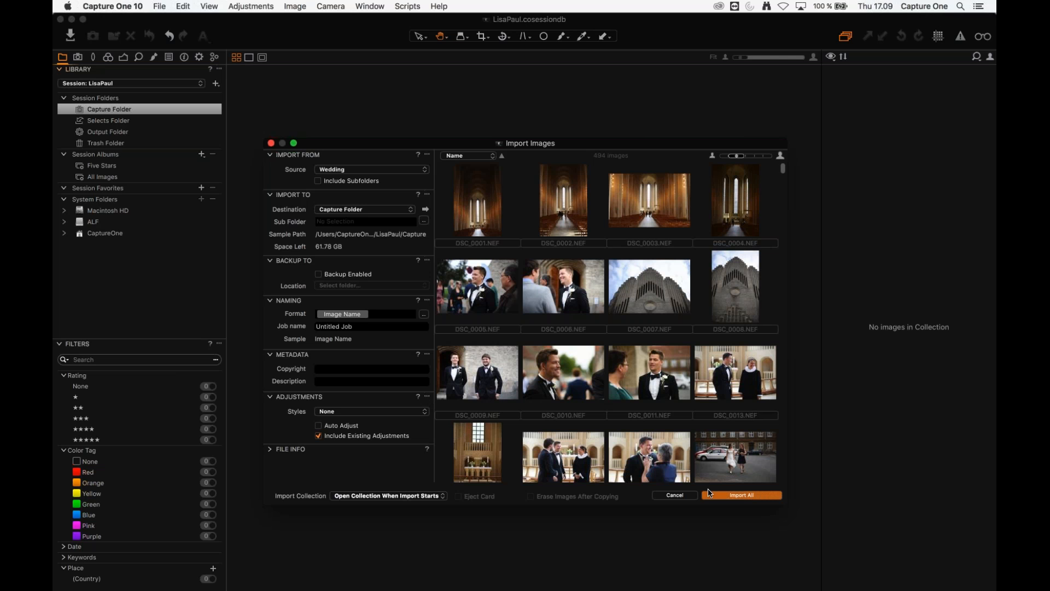
- Cancel the image import and look at the Capture folder inside the LisaPaul folder on the Desktop in Finder
{"action": "left_click", "coordinate": [676, 496]}
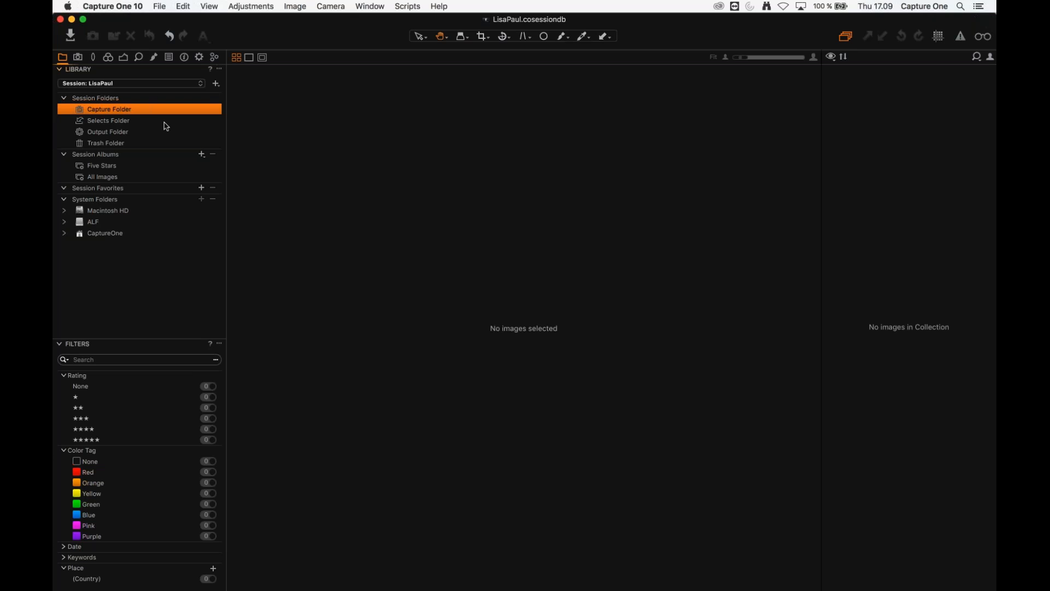
{"action": "key", "text": "super+Tab"}
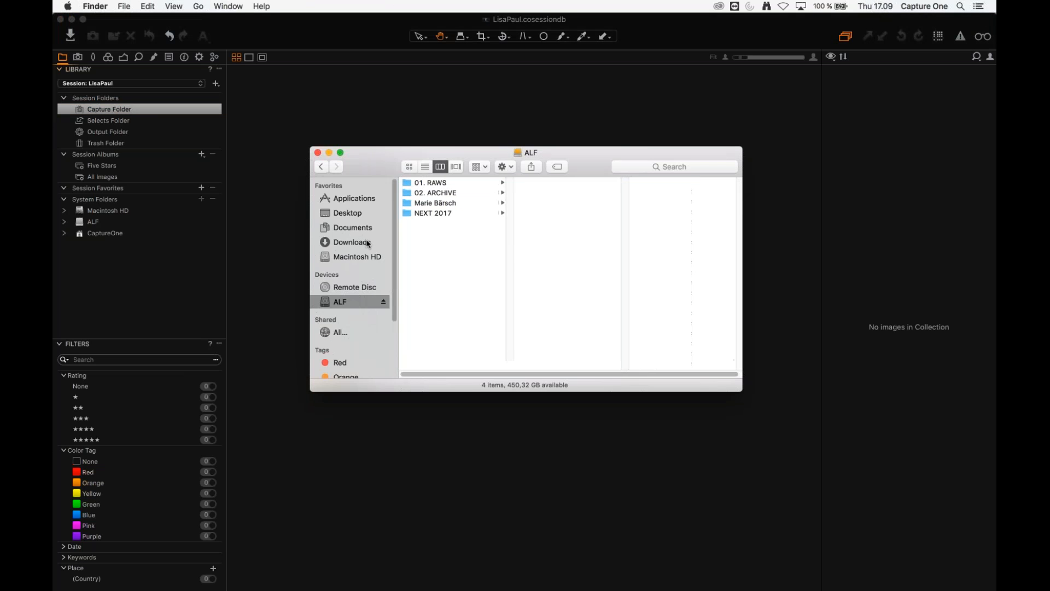
{"action": "left_click", "coordinate": [349, 213]}
{"action": "left_click", "coordinate": [429, 193]}
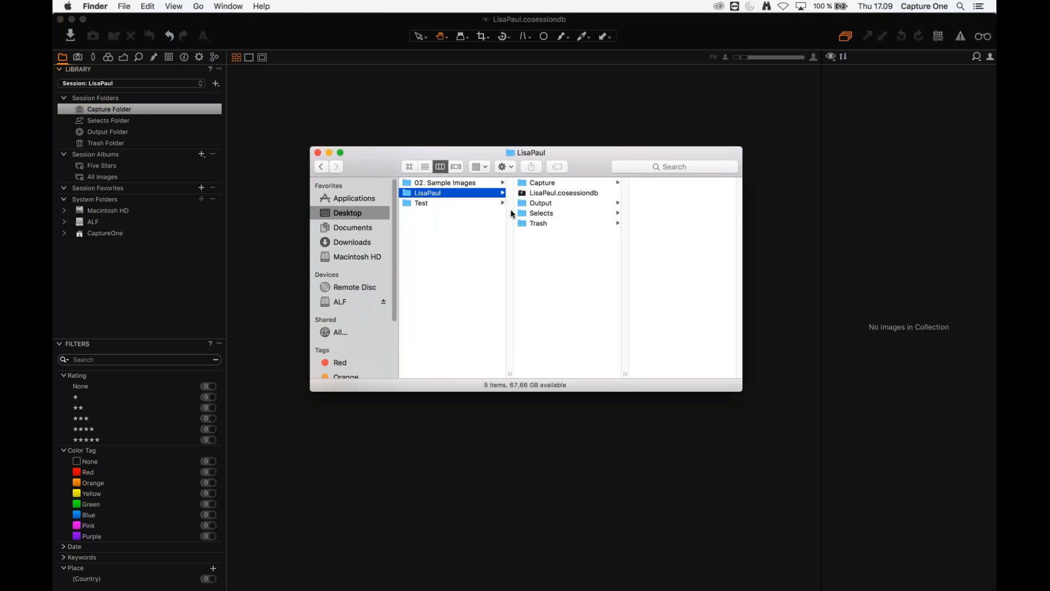
{"action": "left_click", "coordinate": [563, 183]}
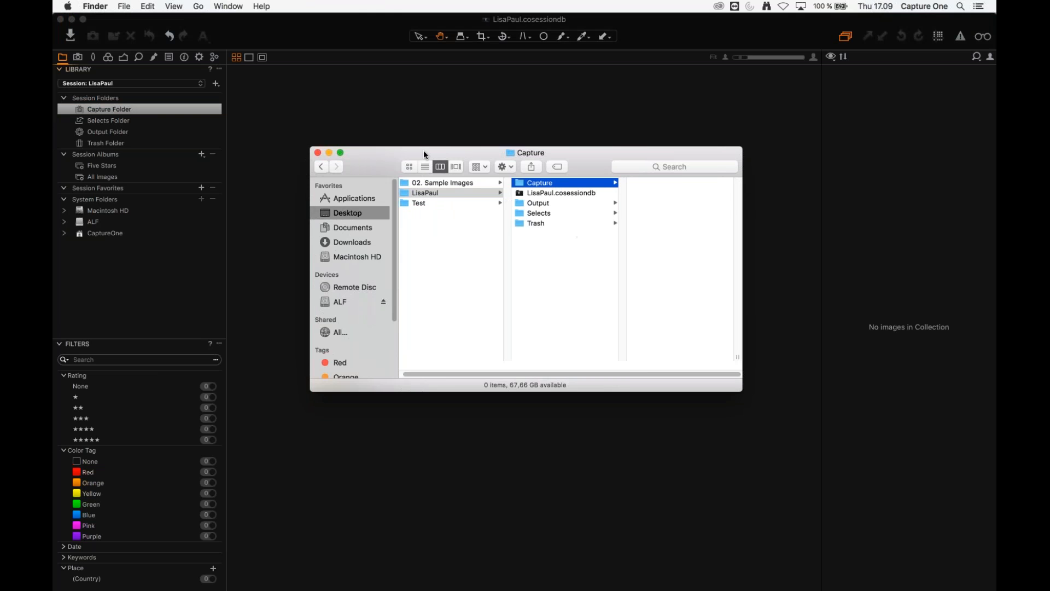
{"action": "left_click_drag", "start_coordinate": [423, 150], "coordinate": [492, 139]}
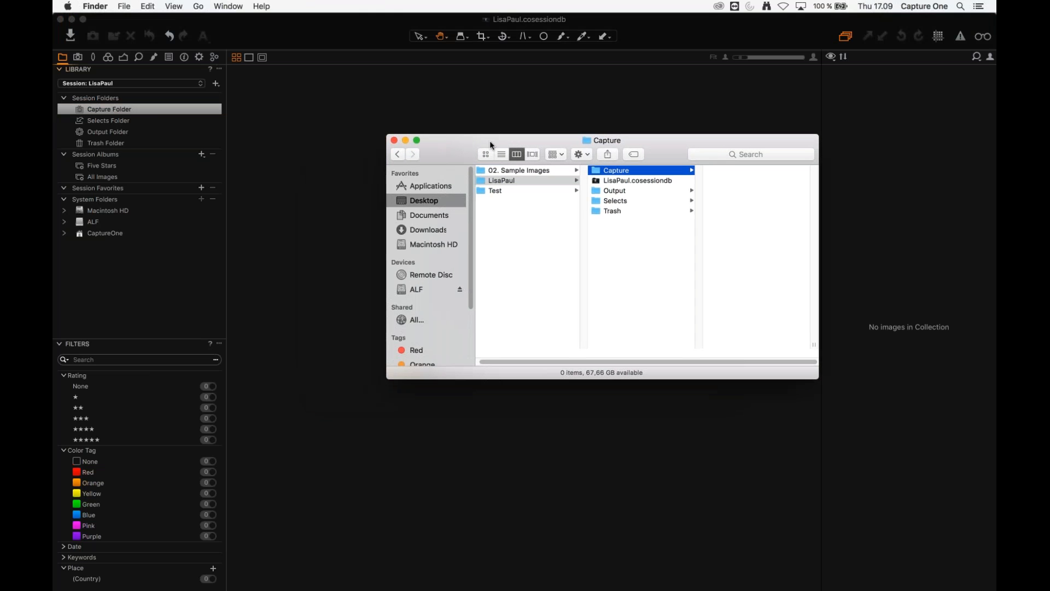
{"action": "left_click", "coordinate": [394, 140]}
- Return to Capture One and reveal the session's Capture Folder in Finder
{"action": "left_click", "coordinate": [253, 171]}
{"action": "right_click", "coordinate": [125, 109]}
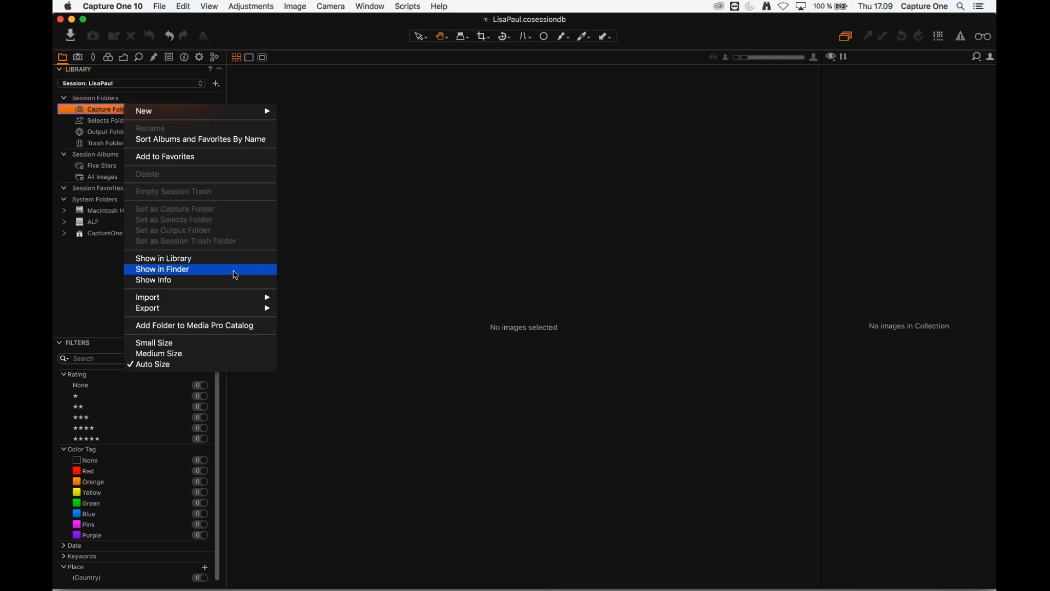
{"action": "left_click", "coordinate": [235, 275]}
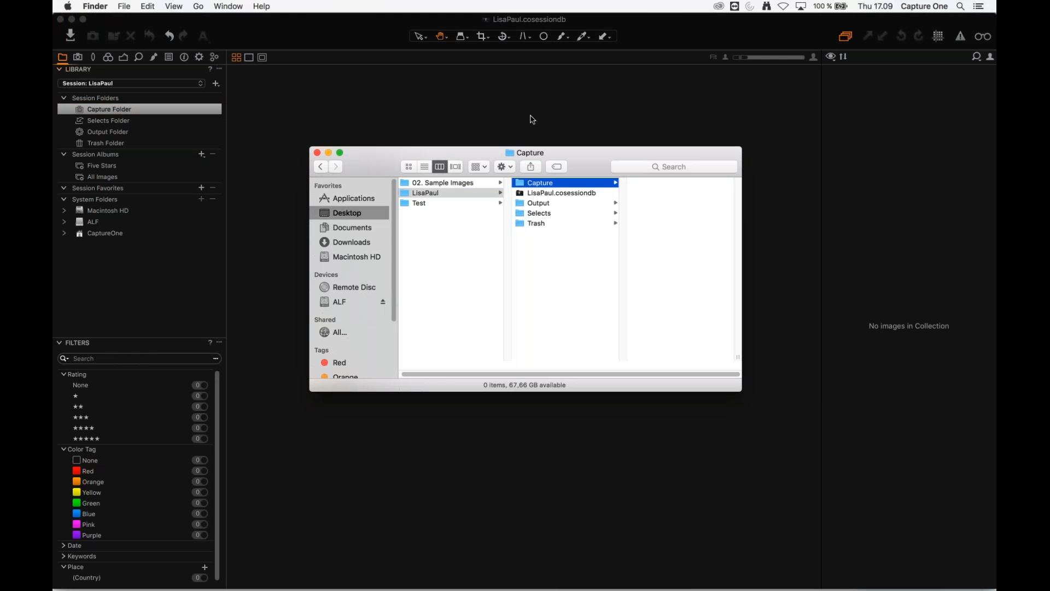
{"action": "left_click_drag", "start_coordinate": [612, 167], "coordinate": [381, 164]}
- Open a second Finder window beside the first and go to the Wedding folder under 01. RAWS on the ALF drive
{"action": "key", "text": "super+n"}
{"action": "left_click_drag", "start_coordinate": [536, 153], "coordinate": [787, 143]}
{"action": "left_click", "coordinate": [553, 292]}
{"action": "left_click", "coordinate": [643, 173]}
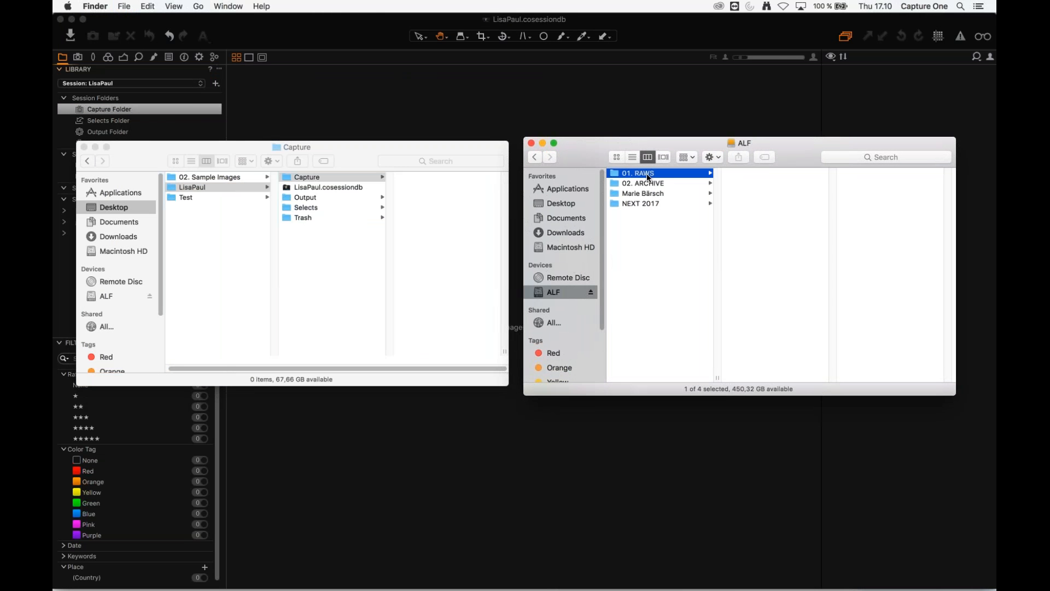
{"action": "left_click", "coordinate": [761, 174]}
{"action": "key", "text": "Right"}
- Copy all raw files from the Wedding folder into the session's Capture folder
{"action": "key", "text": "super+a"}
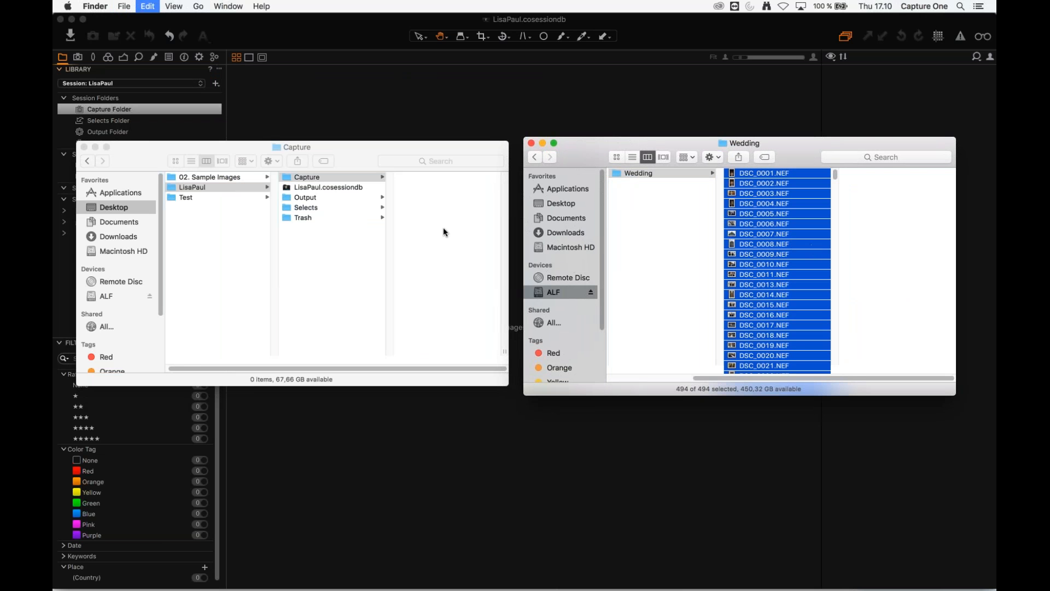
{"action": "left_click", "coordinate": [438, 213]}
{"action": "key", "text": "super+v"}
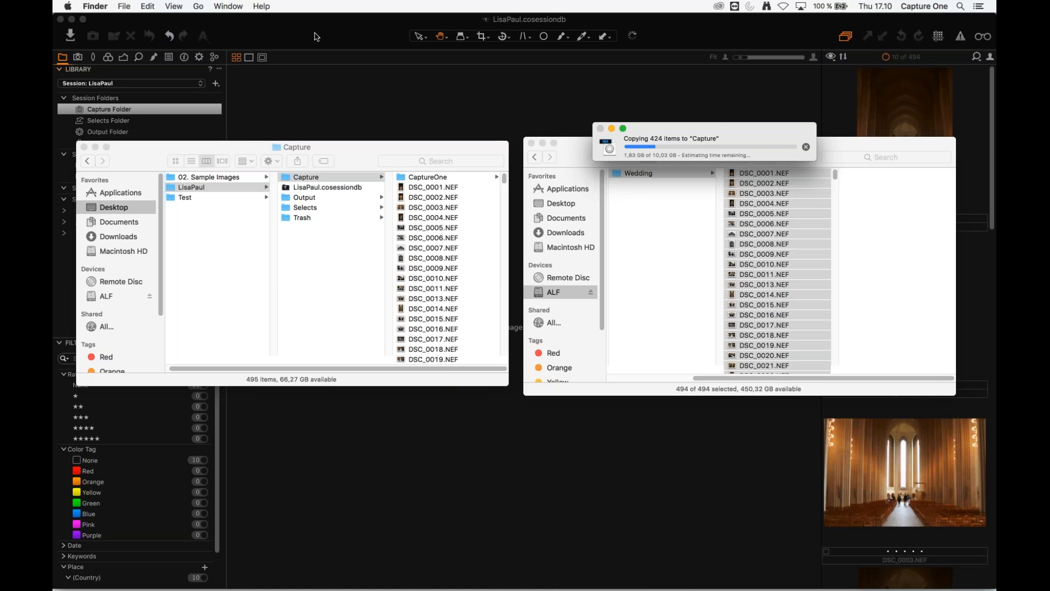
- Switch to Capture One and check the preview generation progress in the Activities window
{"action": "left_click", "coordinate": [323, 39]}
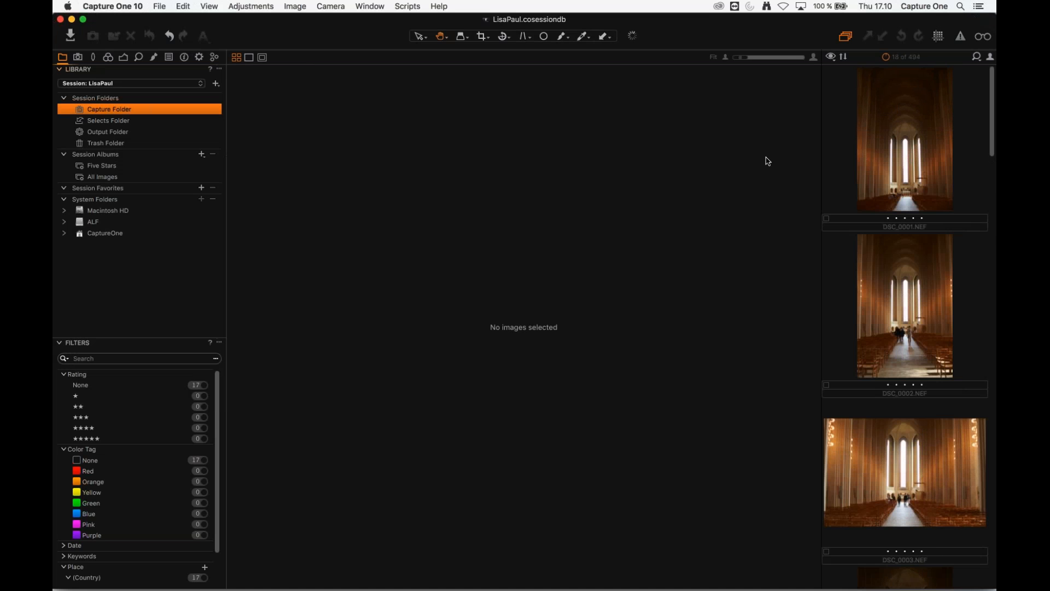
{"action": "left_click", "coordinate": [636, 38]}
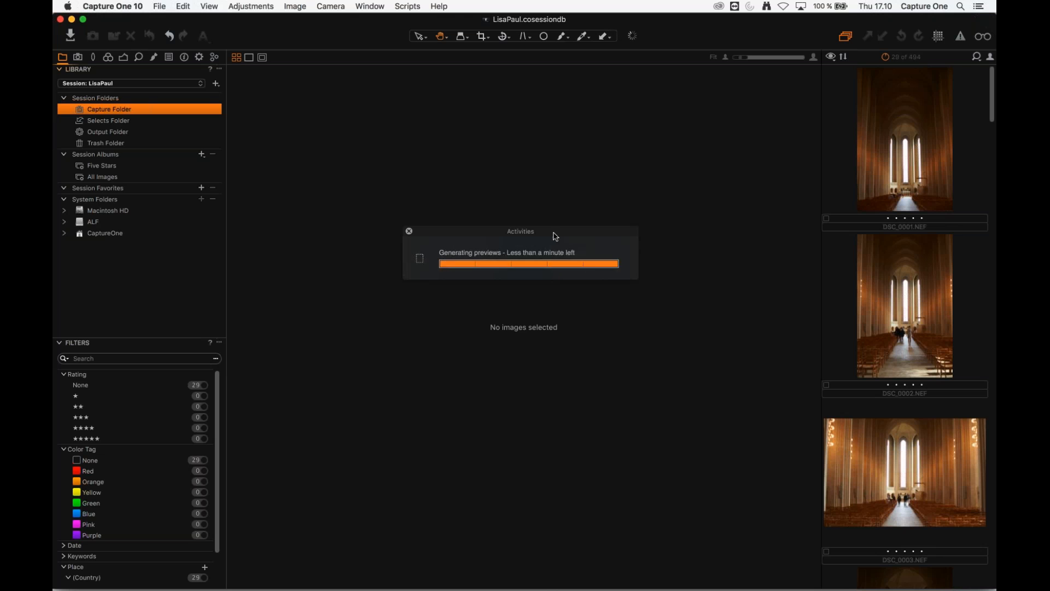
{"action": "left_click_drag", "start_coordinate": [554, 232], "coordinate": [576, 137]}
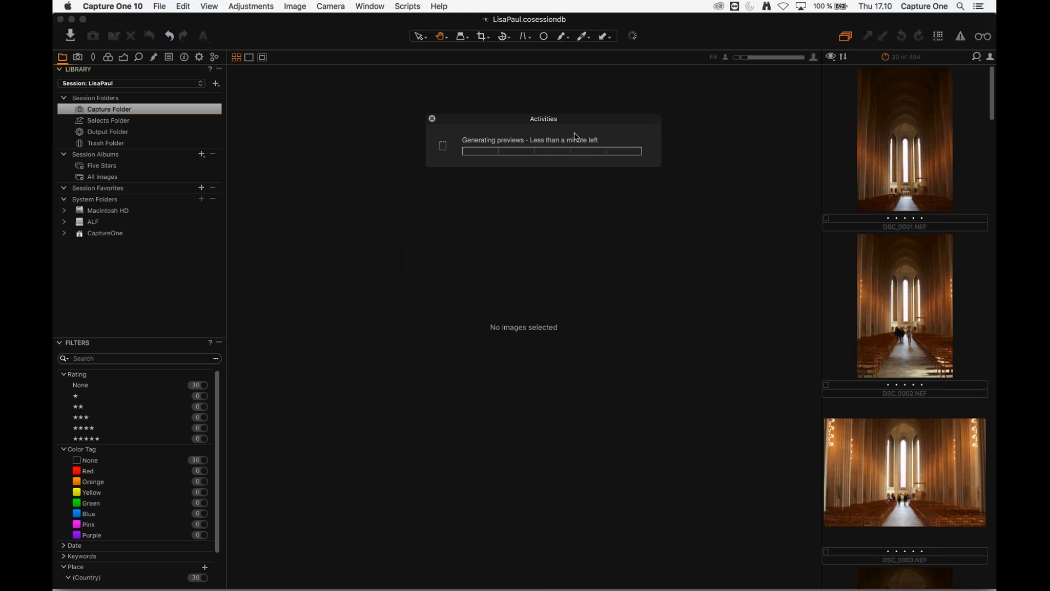
{"action": "left_click", "coordinate": [432, 119]}
- Narrow the thumbnail browser and display DSC_0001.NEF in the viewer, checking the file copy progress in Finder
{"action": "left_click_drag", "start_coordinate": [821, 147], "coordinate": [968, 146]}
{"action": "left_click", "coordinate": [939, 118]}
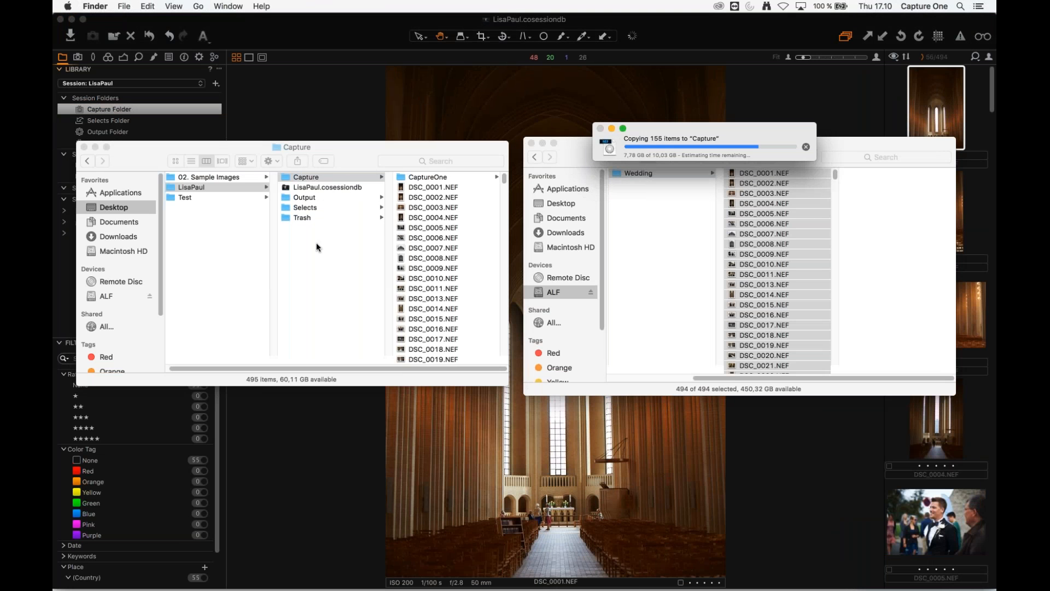
{"action": "left_click", "coordinate": [341, 43]}
{"action": "key", "text": "super+Tab"}
{"action": "key", "text": "super+Tab"}
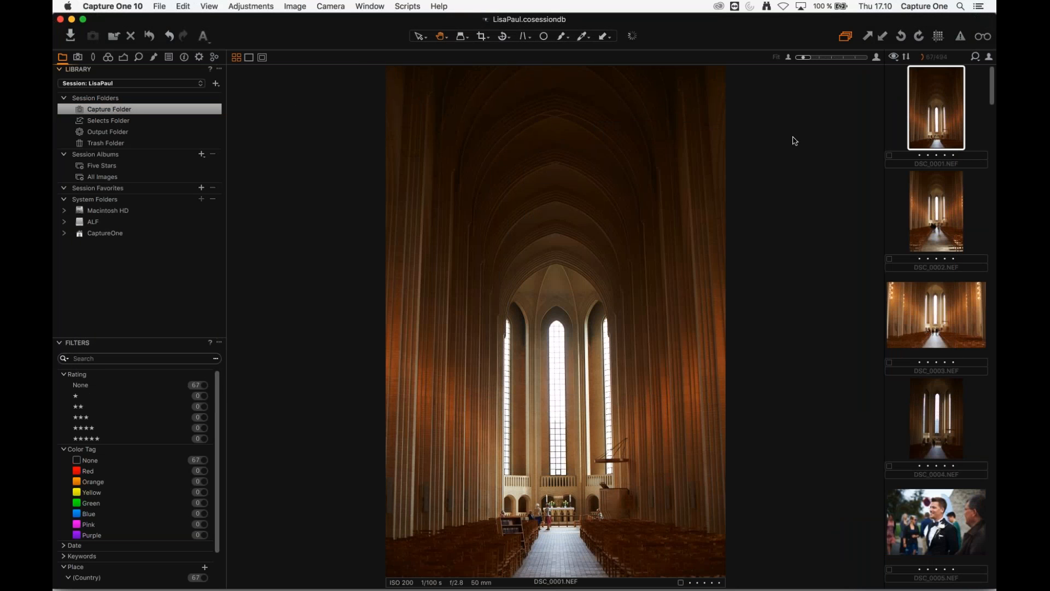
- Browse the images from DSC_0001.NEF to DSC_0006.NEF and back, and check the preview generation progress
{"action": "key", "text": "Down"}
{"action": "key", "text": "Down"}
{"action": "key", "text": "Down"}
{"action": "key", "text": "Down"}
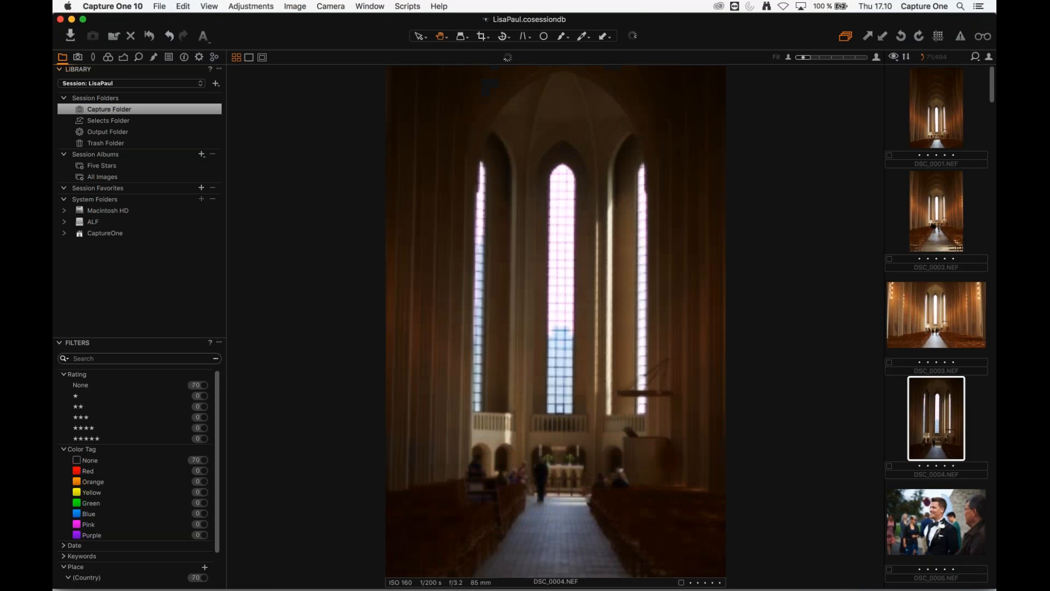
{"action": "key", "text": "Down"}
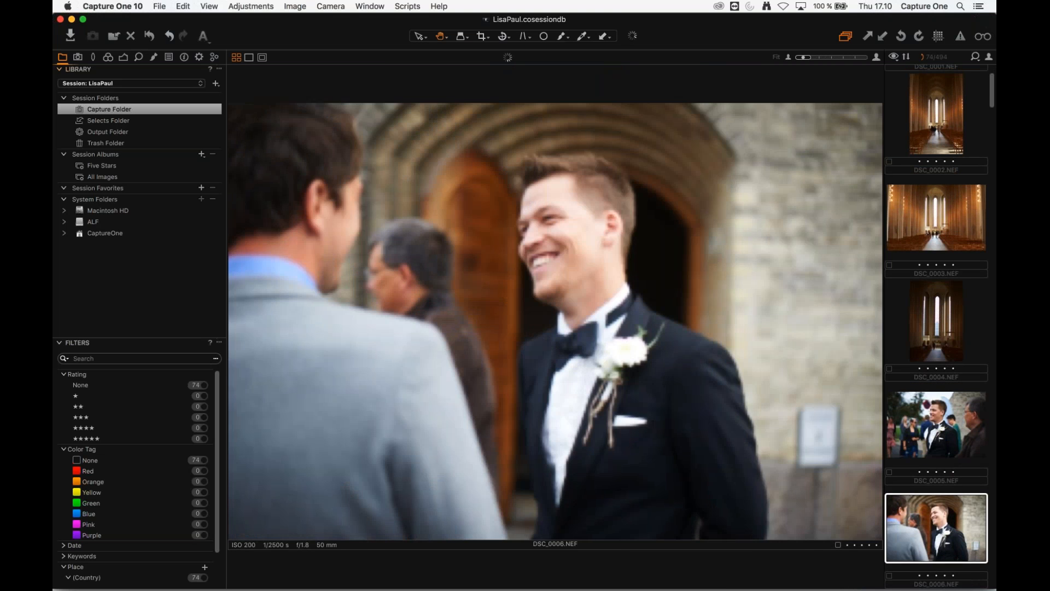
{"action": "key", "text": "Up"}
{"action": "key", "text": "Up"}
{"action": "key", "text": "Up"}
{"action": "key", "text": "Up"}
{"action": "key", "text": "Up"}
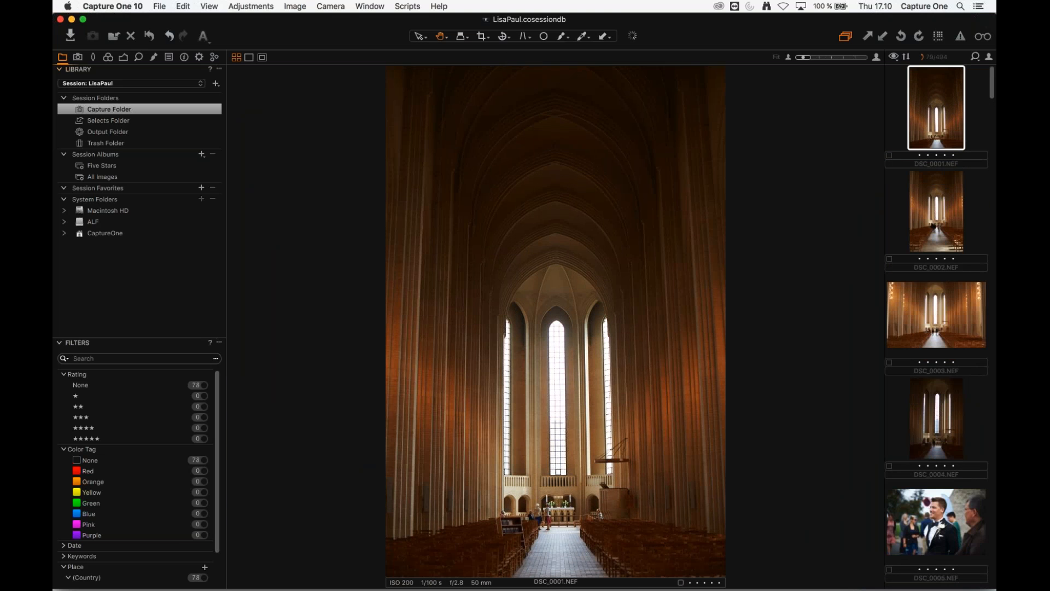
{"action": "left_click", "coordinate": [633, 37]}
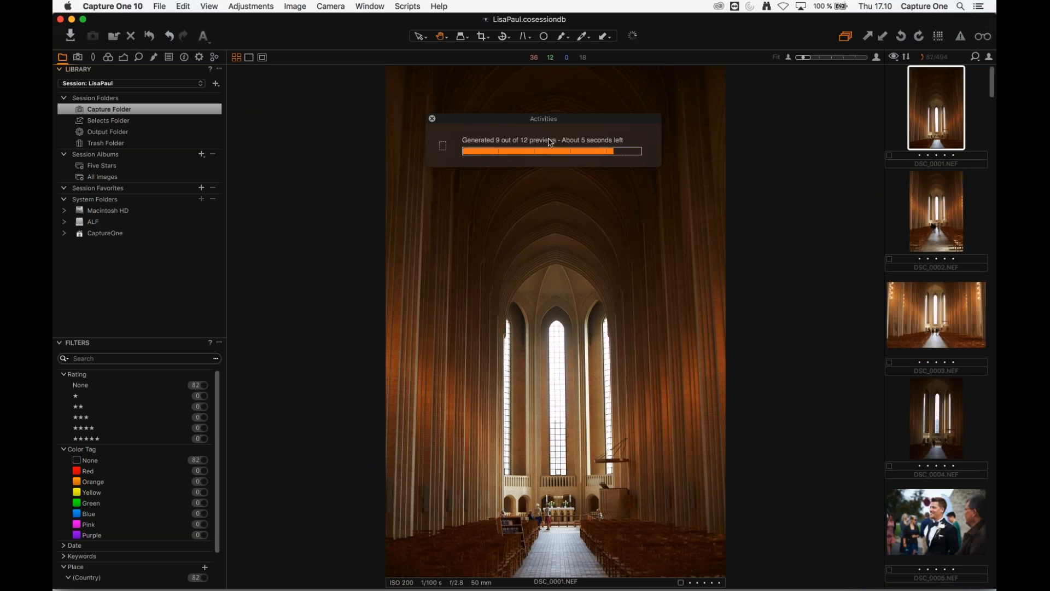
{"action": "left_click", "coordinate": [432, 119]}
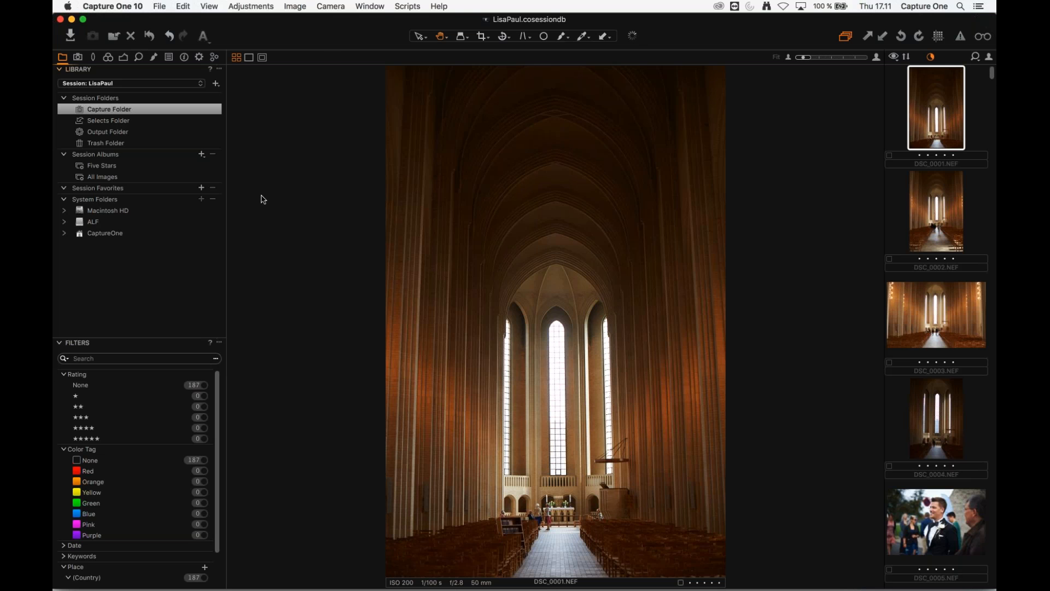
- Switch to Finder, close the Wedding folder window and move the LisaPaul folder window clear of the Capture One library
{"action": "key", "text": "super+Tab"}
{"action": "key", "text": "super+shift+Tab"}
{"action": "key", "text": "super+Tab"}
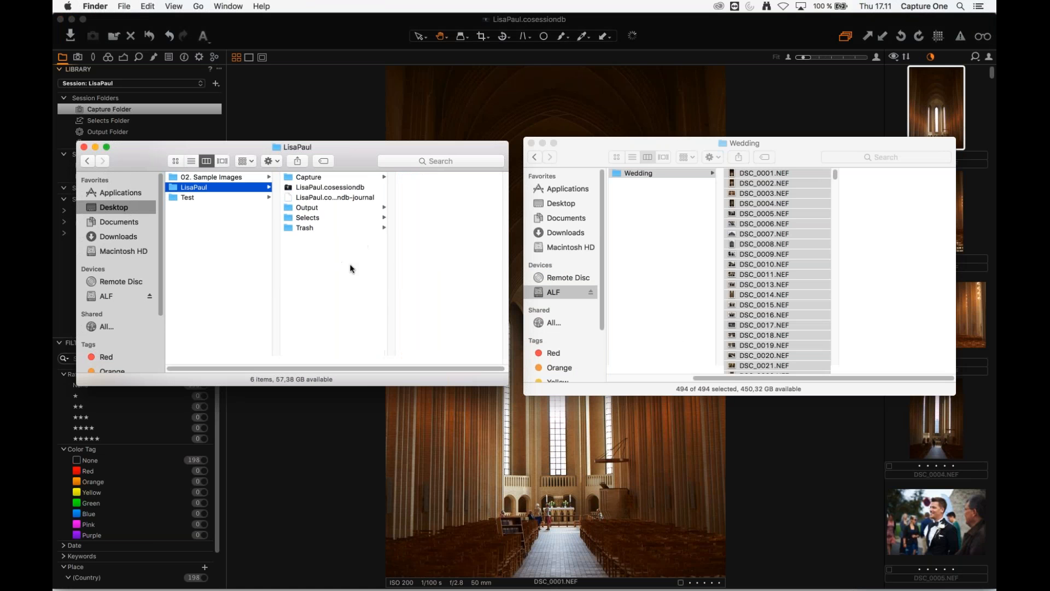
{"action": "left_click", "coordinate": [531, 142]}
{"action": "left_click_drag", "start_coordinate": [497, 146], "coordinate": [700, 130]}
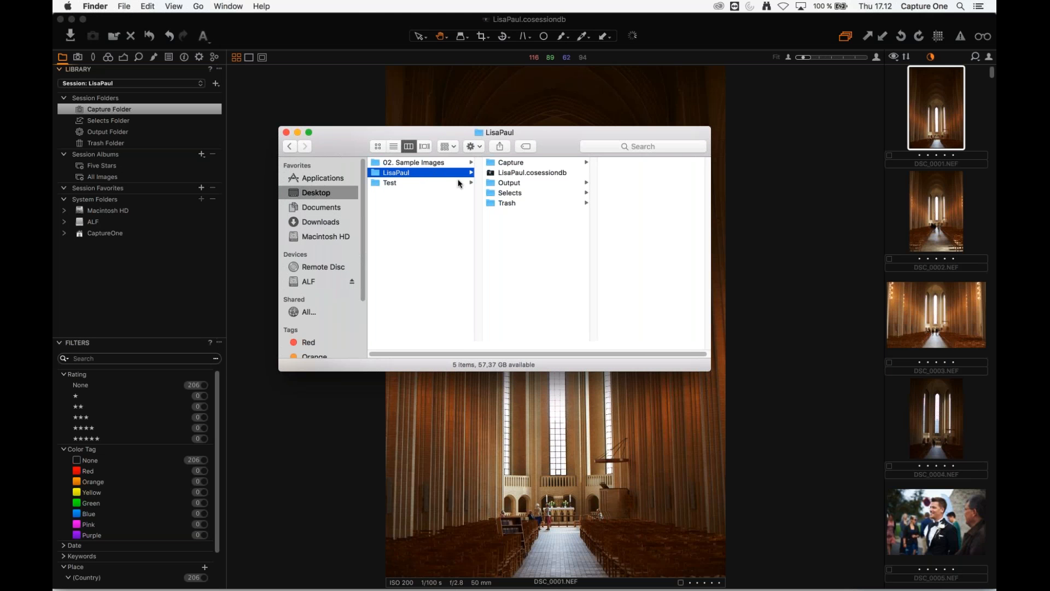
{"action": "left_click_drag", "start_coordinate": [547, 132], "coordinate": [543, 117]}
- Create a new folder named Ceremony inside the LisaPaul session folder
{"action": "right_click", "coordinate": [523, 241]}
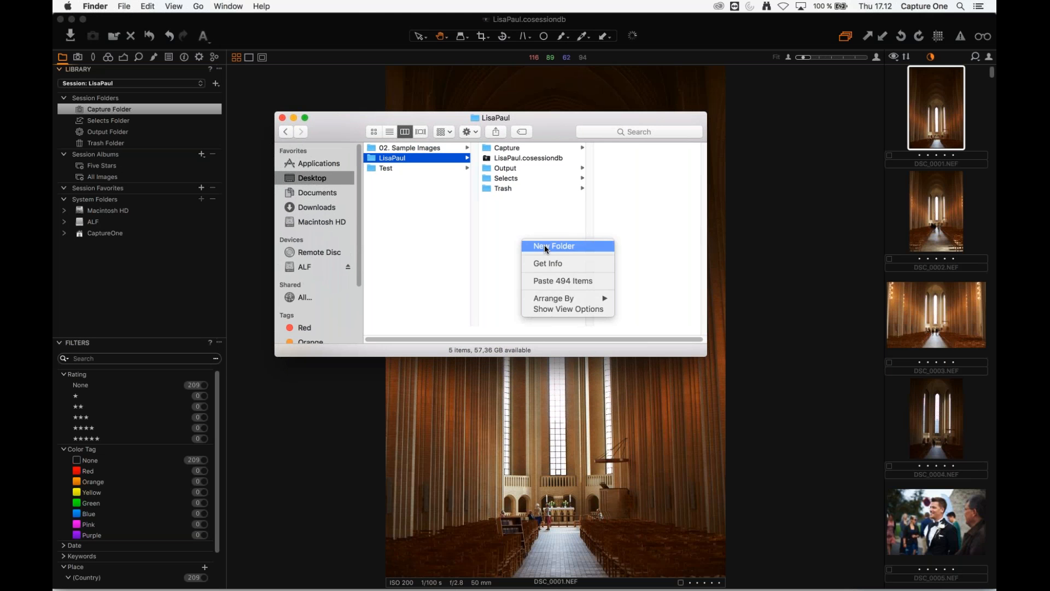
{"action": "left_click", "coordinate": [545, 247]}
{"action": "type", "text": "C"}
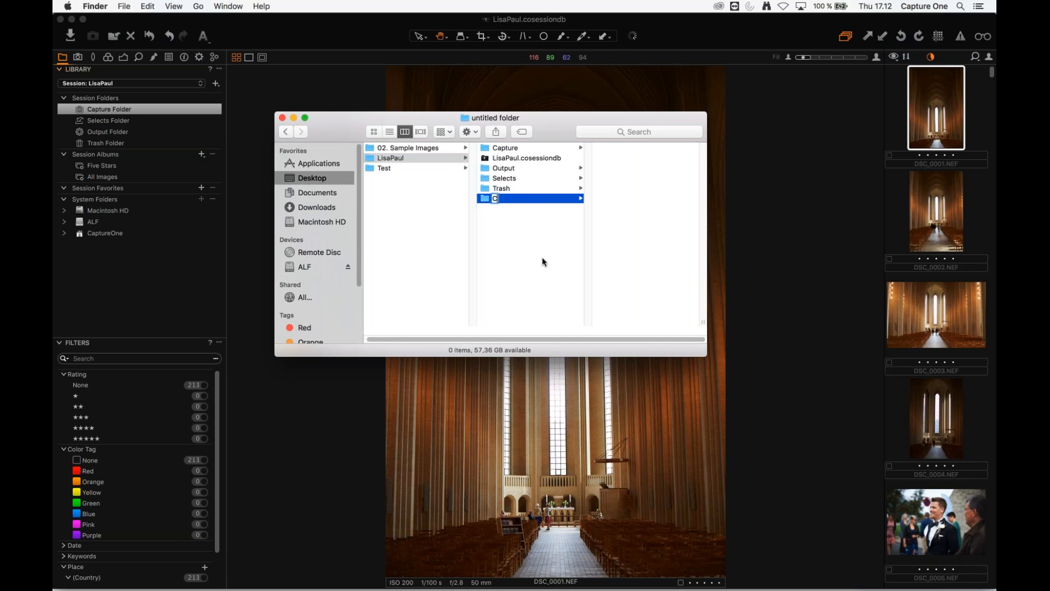
{"action": "type", "text": "eremony"}
{"action": "key", "text": "Return"}
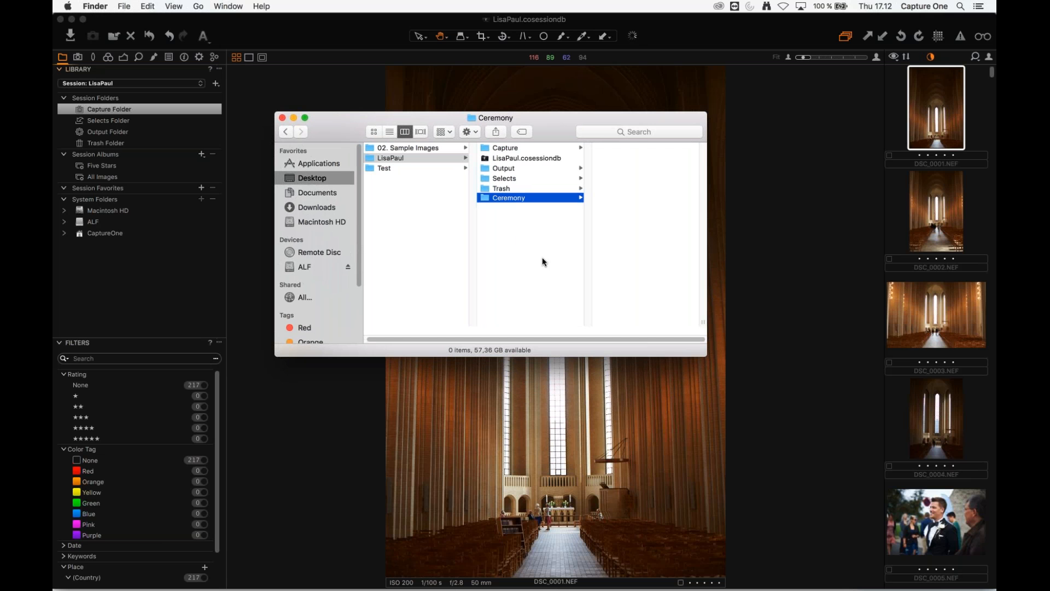
- Create a new folder named Portraits inside the LisaPaul session folder
{"action": "right_click", "coordinate": [530, 242]}
{"action": "left_click", "coordinate": [528, 241]}
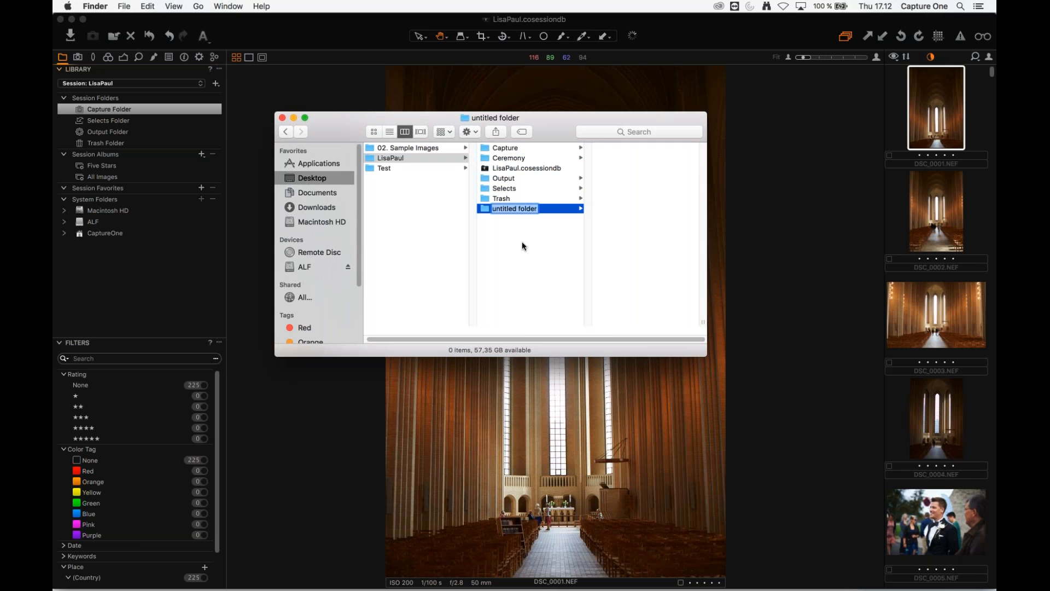
{"action": "type", "text": "Portraits"}
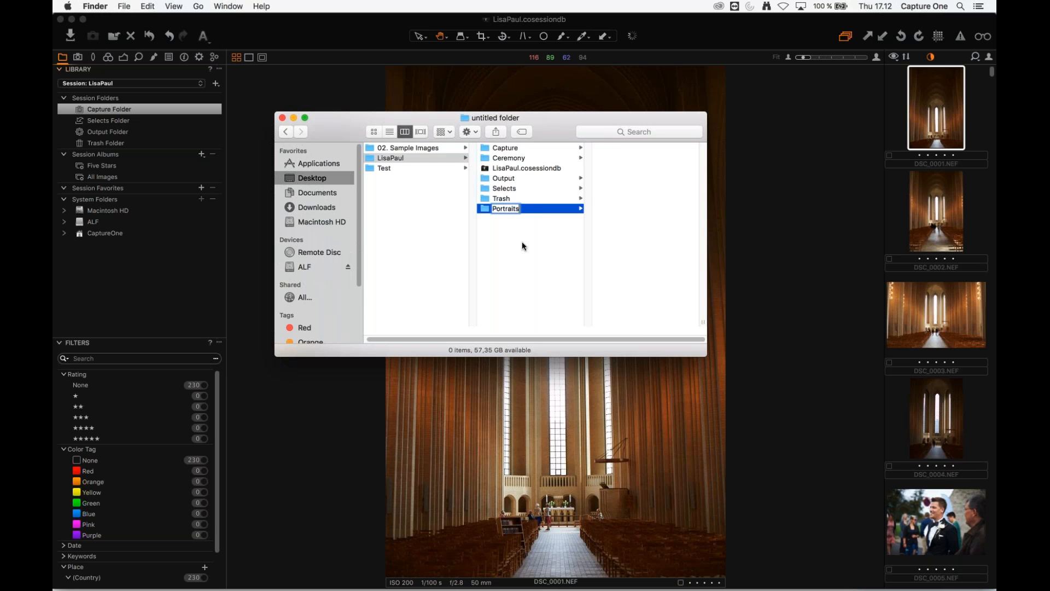
{"action": "key", "text": "Return"}
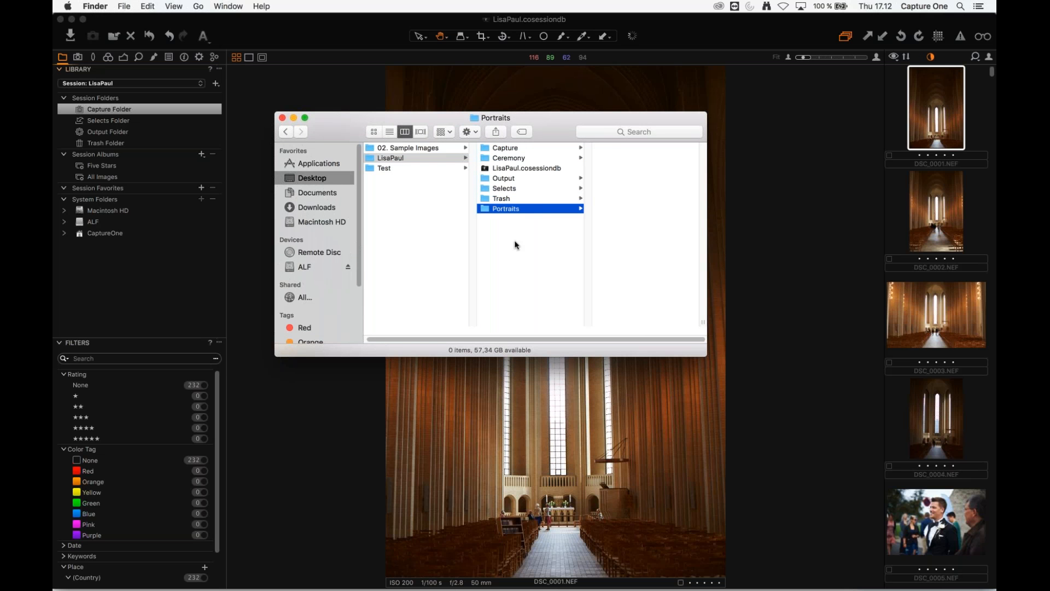
- Create a new folder named Reception inside the LisaPaul session folder
{"action": "right_click", "coordinate": [522, 246]}
{"action": "left_click", "coordinate": [539, 246]}
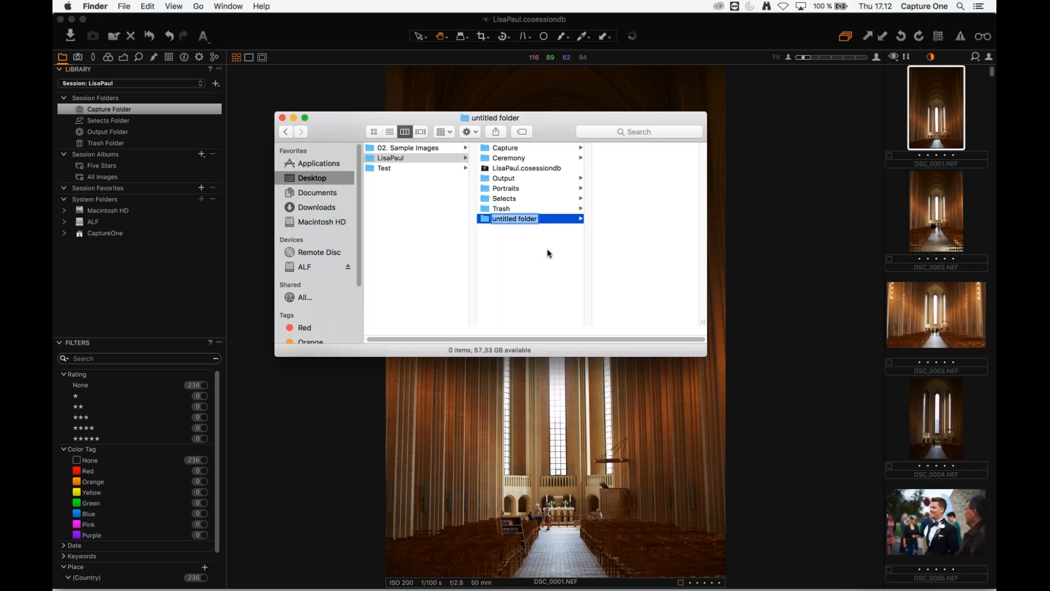
{"action": "type", "text": "Reception"}
{"action": "key", "text": "Return"}
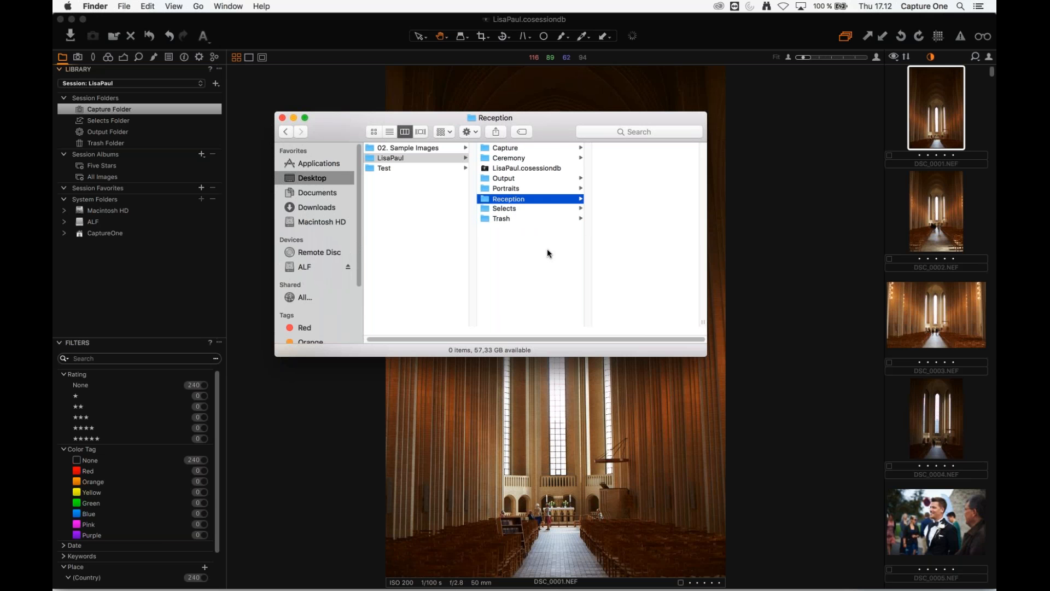
- Create a new folder named Dinner inside the LisaPaul session folder
{"action": "right_click", "coordinate": [518, 255]}
{"action": "left_click", "coordinate": [539, 262]}
{"action": "type", "text": "Dinner"}
{"action": "key", "text": "Return"}
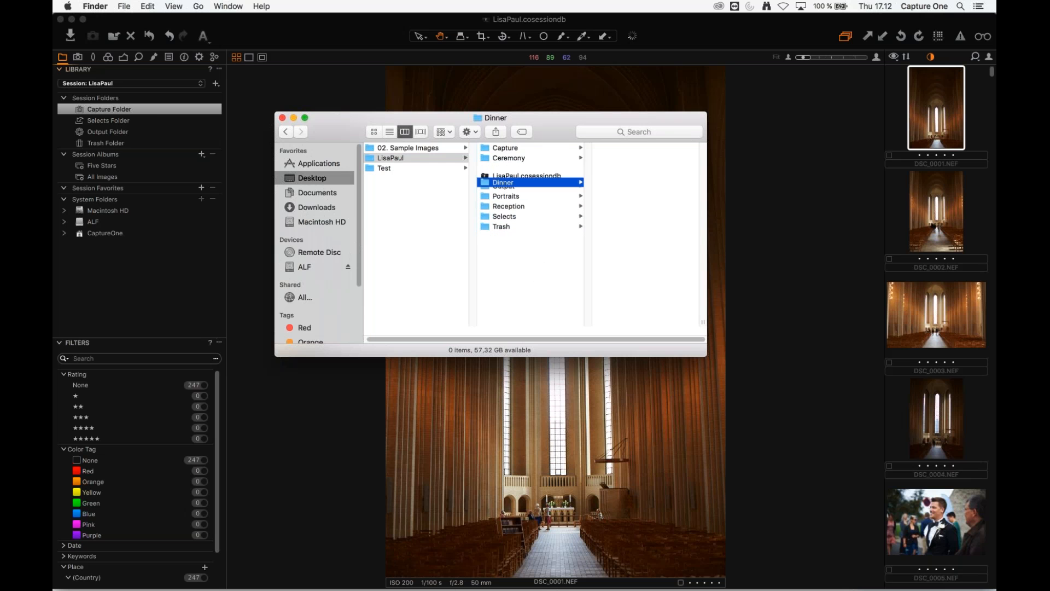
{"action": "mouse_move", "coordinate": [441, 115]}
{"action": "left_mouse_down"}
{"action": "mouse_move", "coordinate": [379, 99]}
{"action": "mouse_move", "coordinate": [437, 130]}
{"action": "left_mouse_up"}
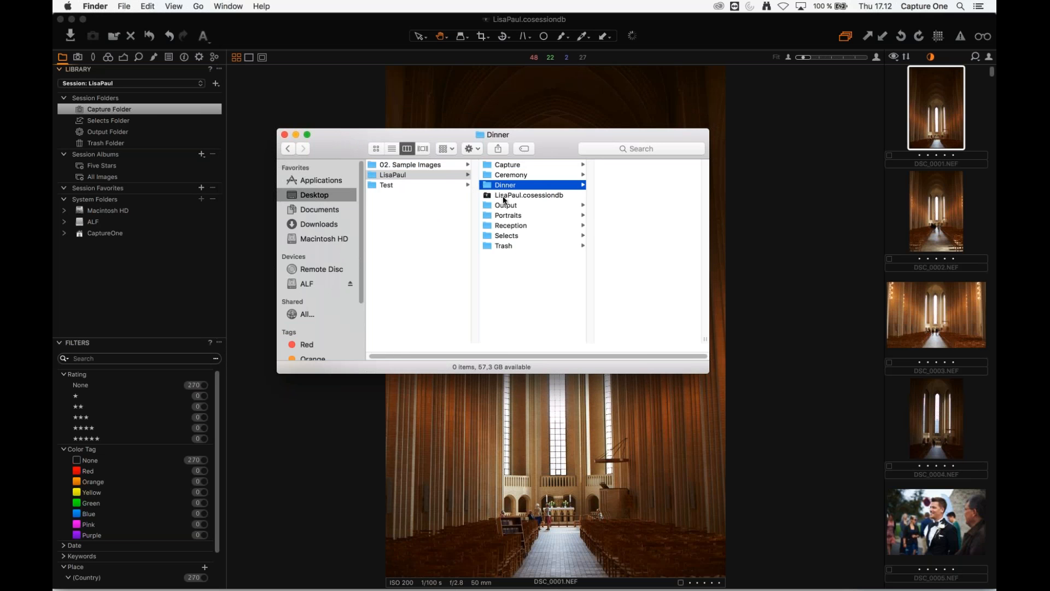
- Add the Ceremony, Dinner, Portraits and Reception folders to the Session Favorites in Capture One
{"action": "left_click", "coordinate": [515, 175], "text": "super"}
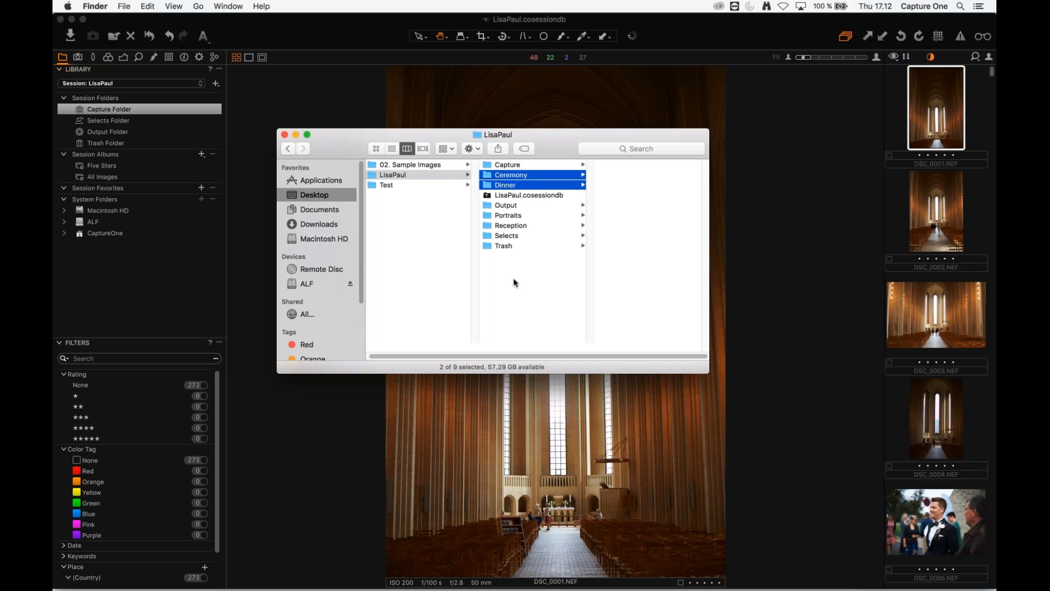
{"action": "left_click", "coordinate": [514, 216], "text": "super"}
{"action": "left_click", "coordinate": [514, 226], "text": "super"}
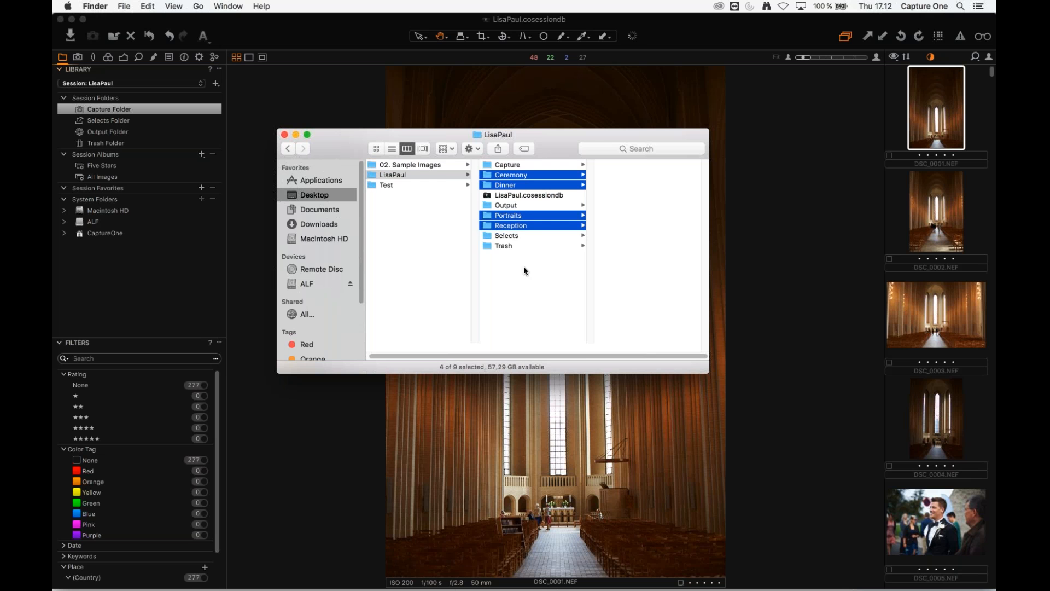
{"action": "left_click_drag", "start_coordinate": [508, 175], "coordinate": [137, 198]}
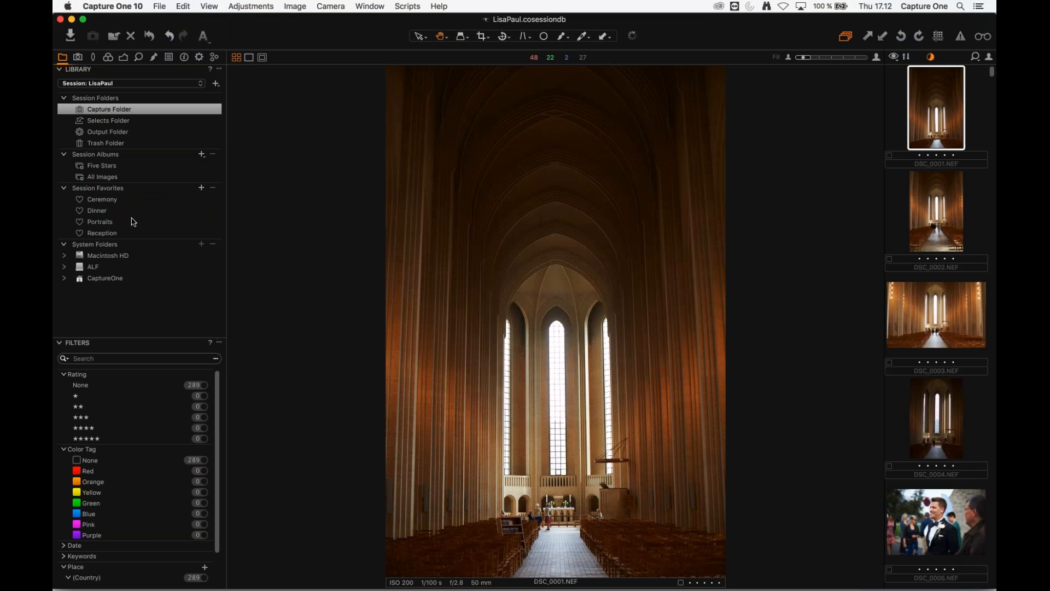
- Move the Dinner favorite below Reception in the Session Favorites and look through each favorite folder before returning to the Capture Folder
{"action": "left_click_drag", "start_coordinate": [118, 214], "coordinate": [115, 235]}
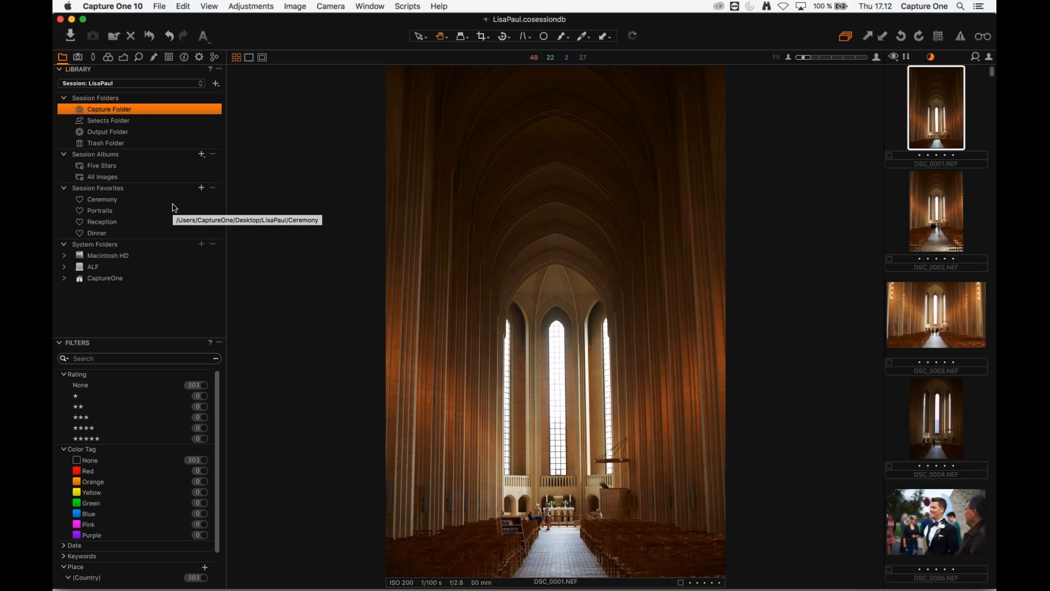
{"action": "left_click", "coordinate": [106, 201]}
{"action": "left_click", "coordinate": [112, 211]}
{"action": "left_click", "coordinate": [114, 224]}
{"action": "left_click", "coordinate": [112, 235]}
{"action": "left_click", "coordinate": [115, 200]}
{"action": "left_click", "coordinate": [121, 112]}
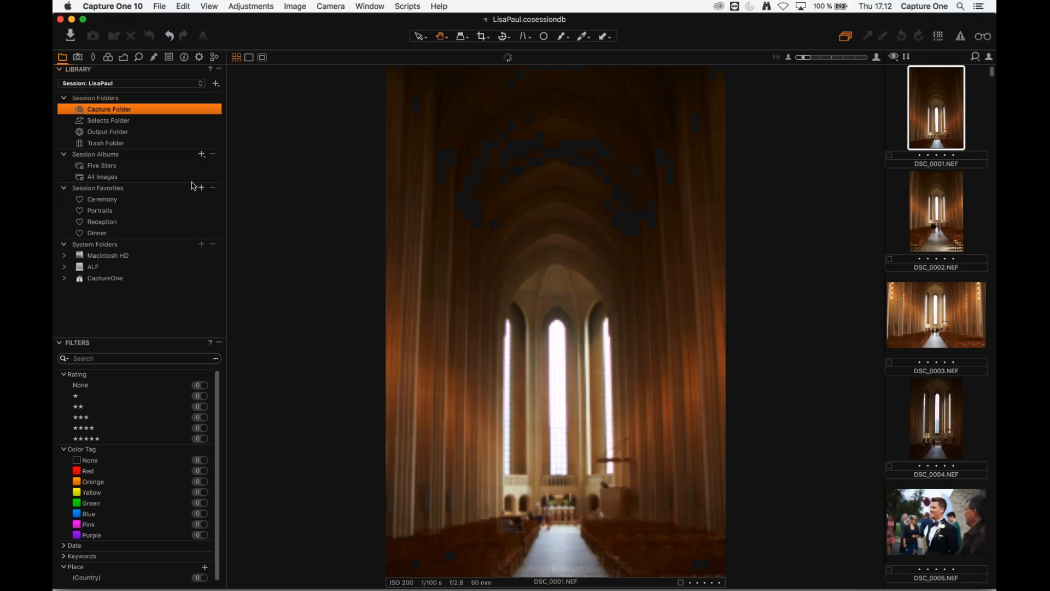
- Inspect the Ceremony favorite and its matching folder inside LisaPaul in Finder, and return to the Capture Folder in Capture One
{"action": "left_click", "coordinate": [116, 203]}
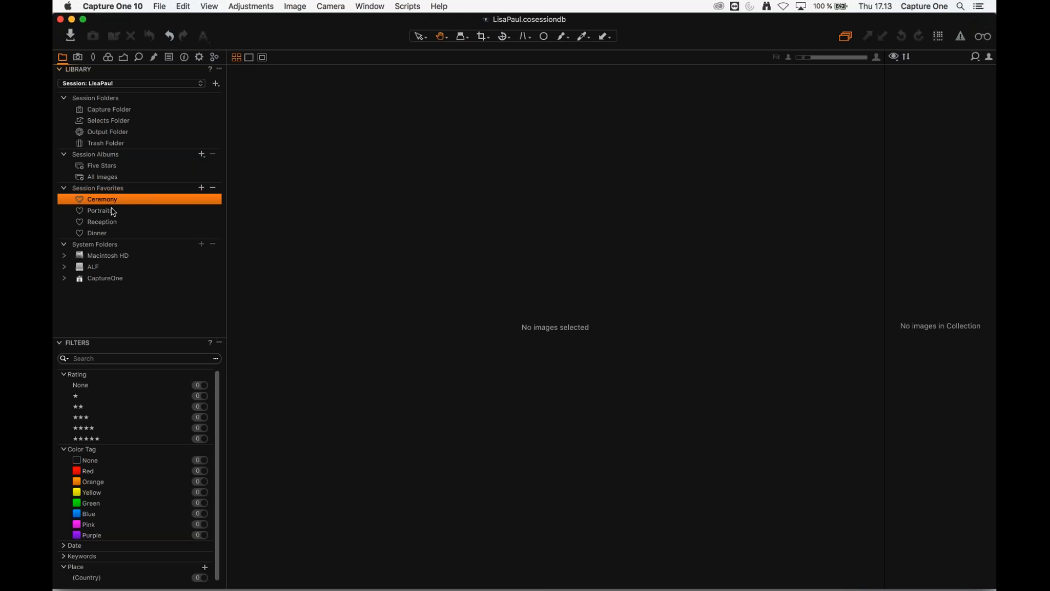
{"action": "key", "text": "super+Tab"}
{"action": "left_click", "coordinate": [528, 275]}
{"action": "left_click", "coordinate": [515, 176]}
{"action": "key", "text": "super+Tab"}
{"action": "key", "text": "super+Tab"}
{"action": "key", "text": "super+Tab"}
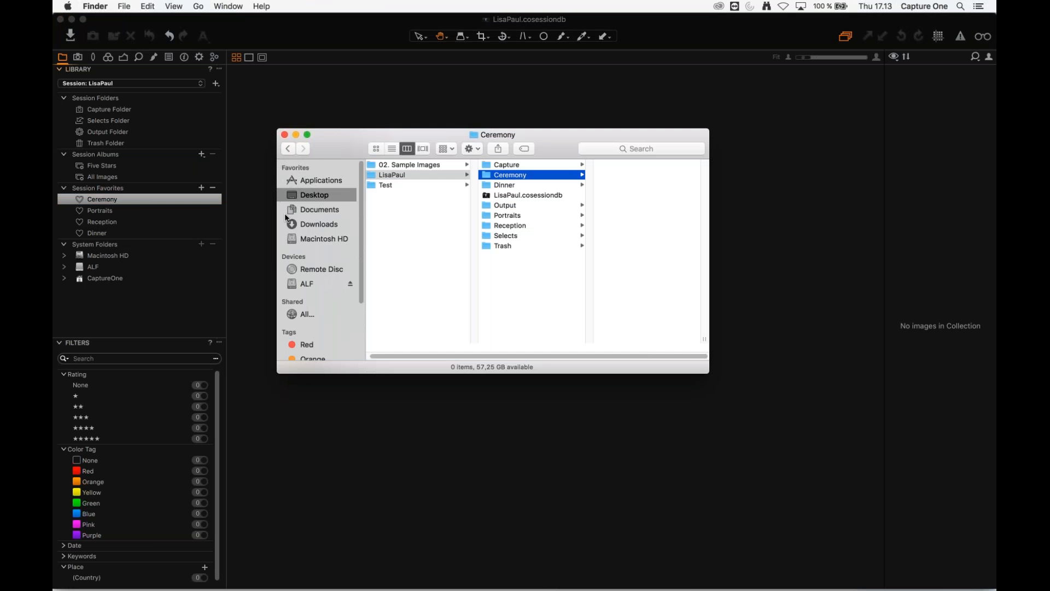
{"action": "key", "text": "super+Tab"}
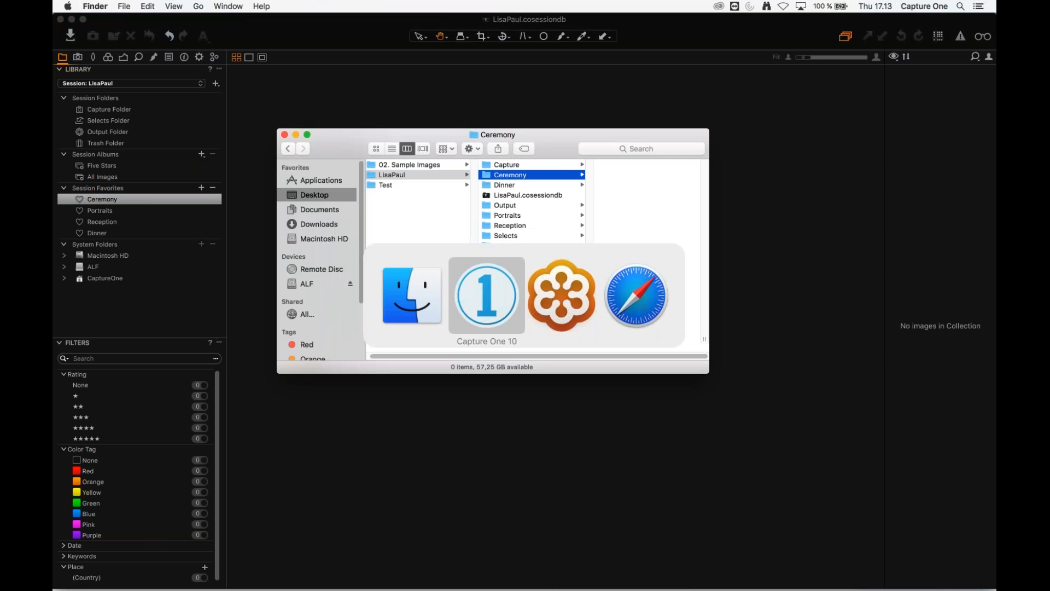
{"action": "left_click", "coordinate": [105, 111]}
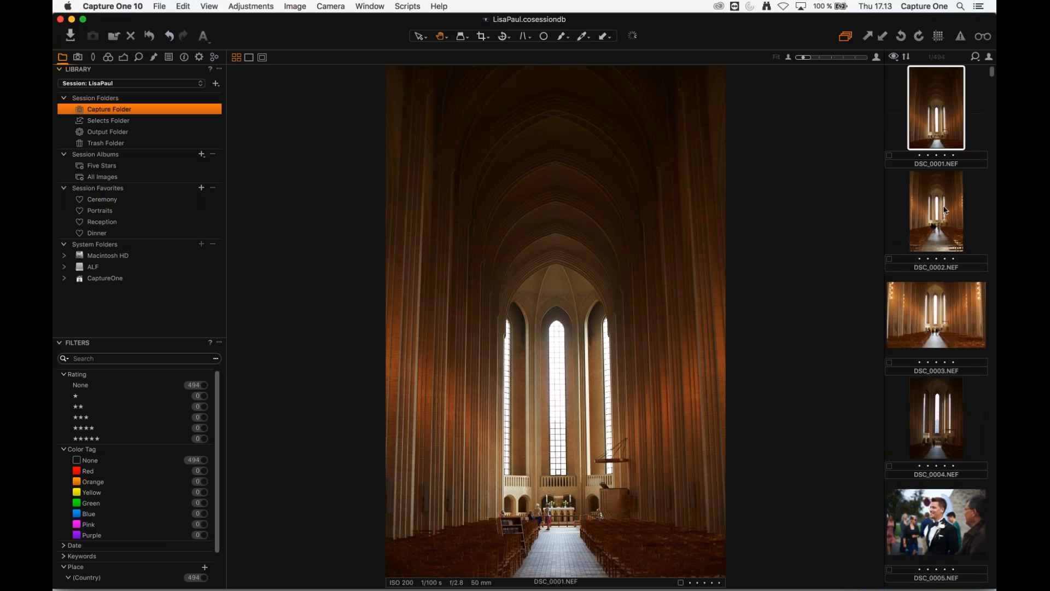
- Look through the first three church photos in the Capture Folder and compare their file names and order
{"action": "mouse_move", "coordinate": [993, 77]}
{"action": "left_mouse_down"}
{"action": "mouse_move", "coordinate": [993, 90]}
{"action": "mouse_move", "coordinate": [993, 69]}
{"action": "left_mouse_up"}
{"action": "mouse_move", "coordinate": [992, 70]}
{"action": "left_mouse_down"}
{"action": "mouse_move", "coordinate": [993, 91]}
{"action": "mouse_move", "coordinate": [992, 70]}
{"action": "left_mouse_up"}
{"action": "left_click", "coordinate": [932, 214]}
{"action": "left_click", "coordinate": [959, 297]}
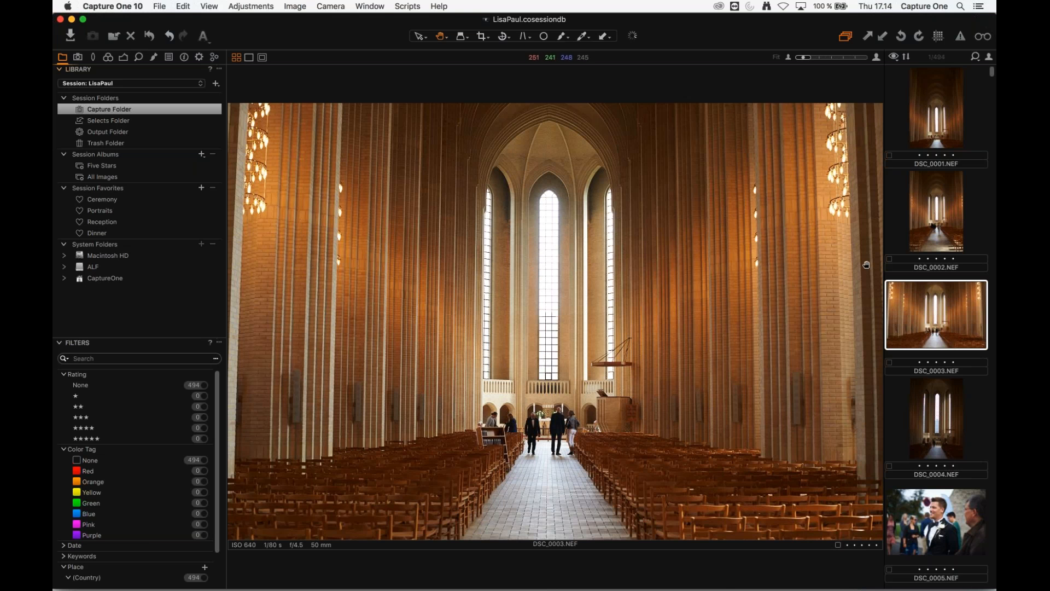
{"action": "left_click", "coordinate": [937, 225]}
{"action": "left_click", "coordinate": [938, 97]}
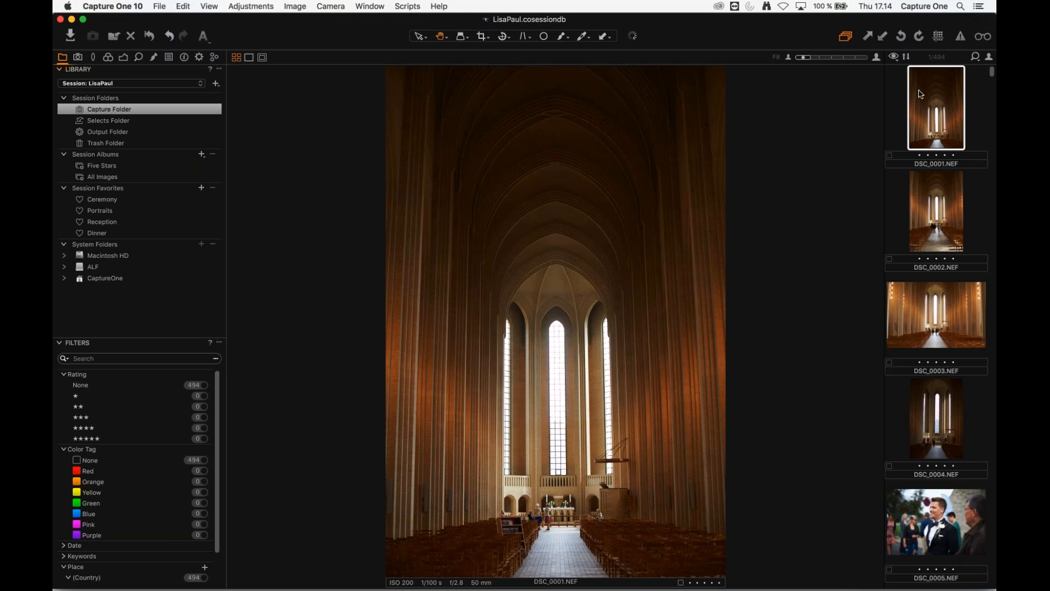
{"action": "left_click", "coordinate": [943, 205]}
{"action": "left_click", "coordinate": [939, 320]}
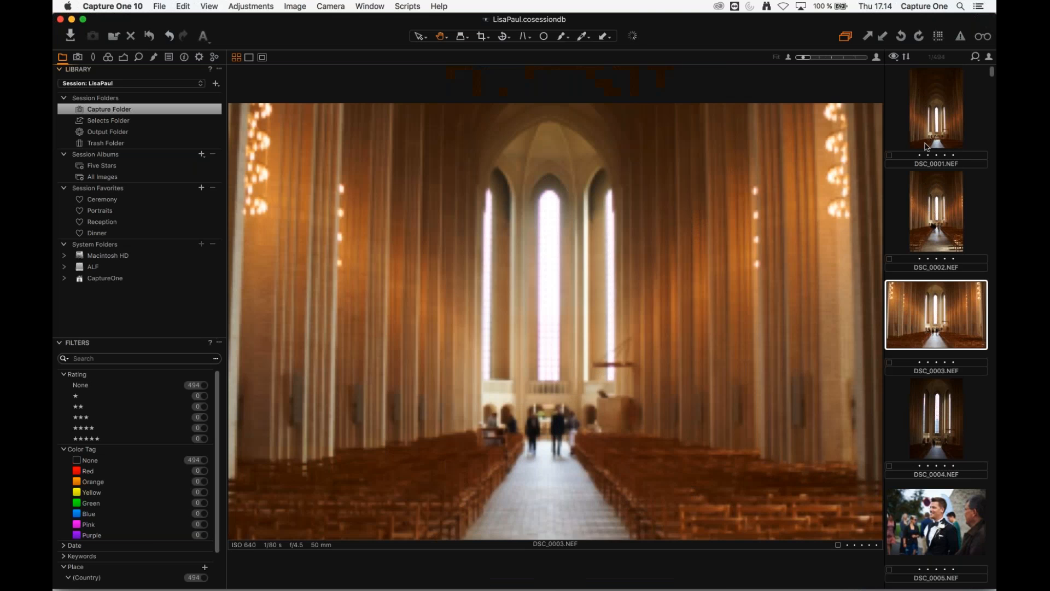
{"action": "left_click", "coordinate": [935, 120]}
- Sort the Capture Folder images by Date and check the resulting image order
{"action": "left_click", "coordinate": [906, 57]}
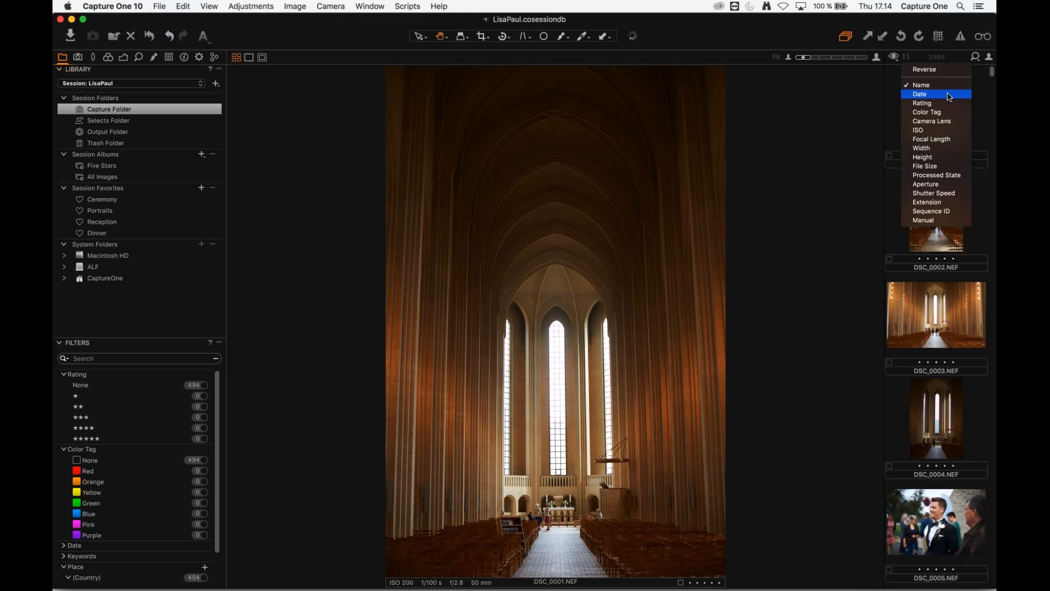
{"action": "left_click", "coordinate": [947, 96]}
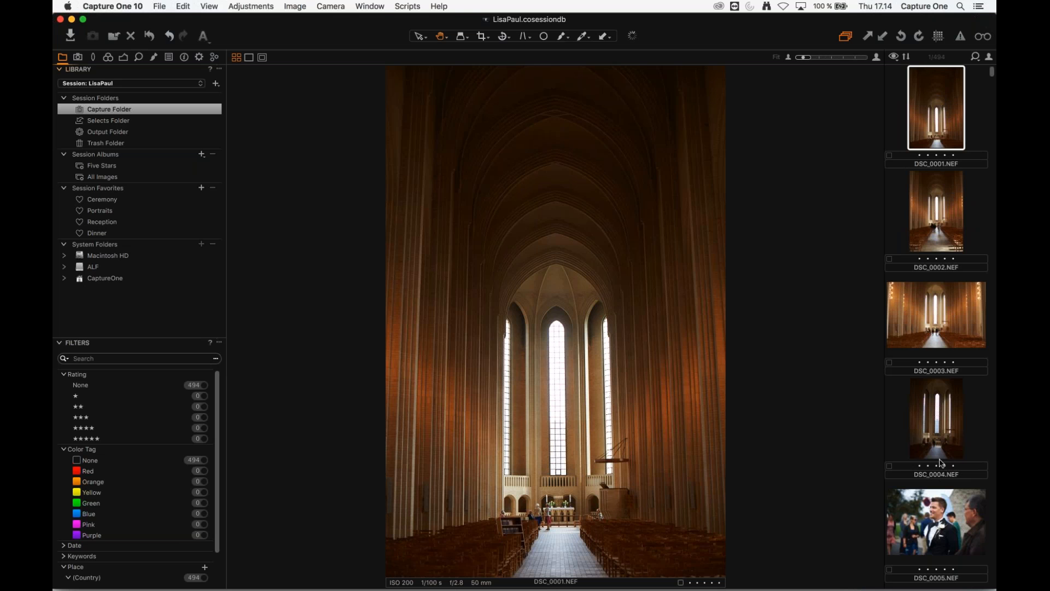
{"action": "scroll", "coordinate": [902, 436], "scroll_direction": "down", "scroll_amount": 1}
{"action": "scroll", "coordinate": [903, 436], "scroll_direction": "down", "scroll_amount": 2}
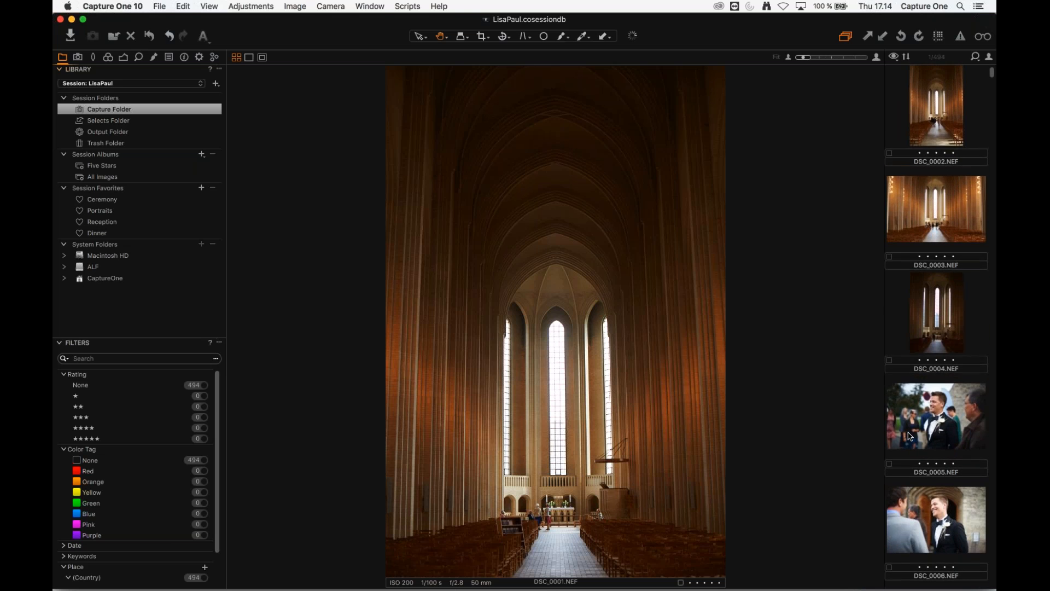
{"action": "scroll", "coordinate": [905, 432], "scroll_direction": "up", "scroll_amount": 3}
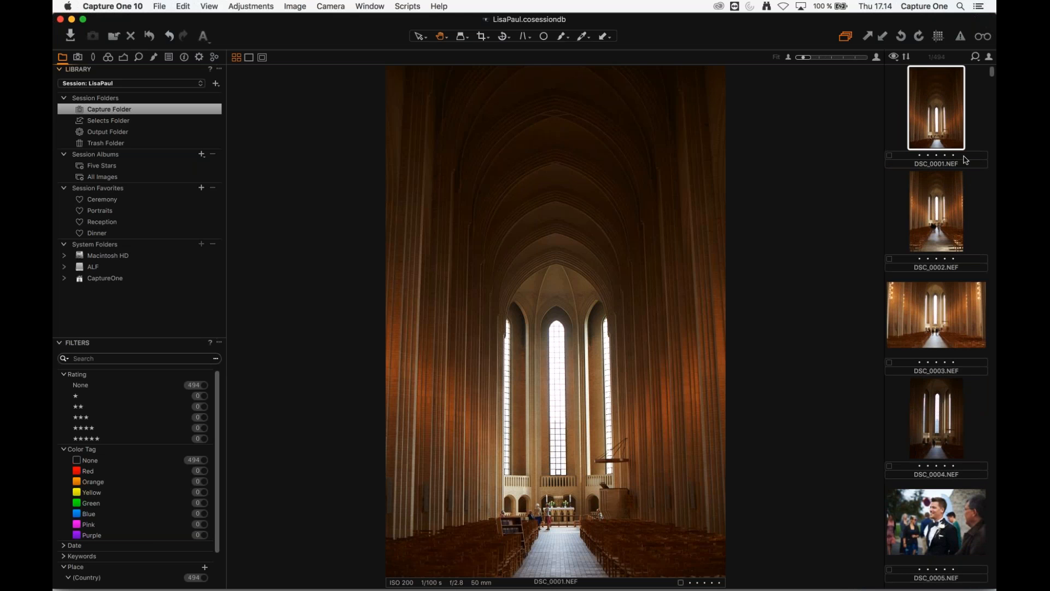
{"action": "left_click", "coordinate": [994, 100]}
{"action": "left_click_drag", "start_coordinate": [994, 125], "coordinate": [995, 70]}
{"action": "left_click", "coordinate": [907, 57]}
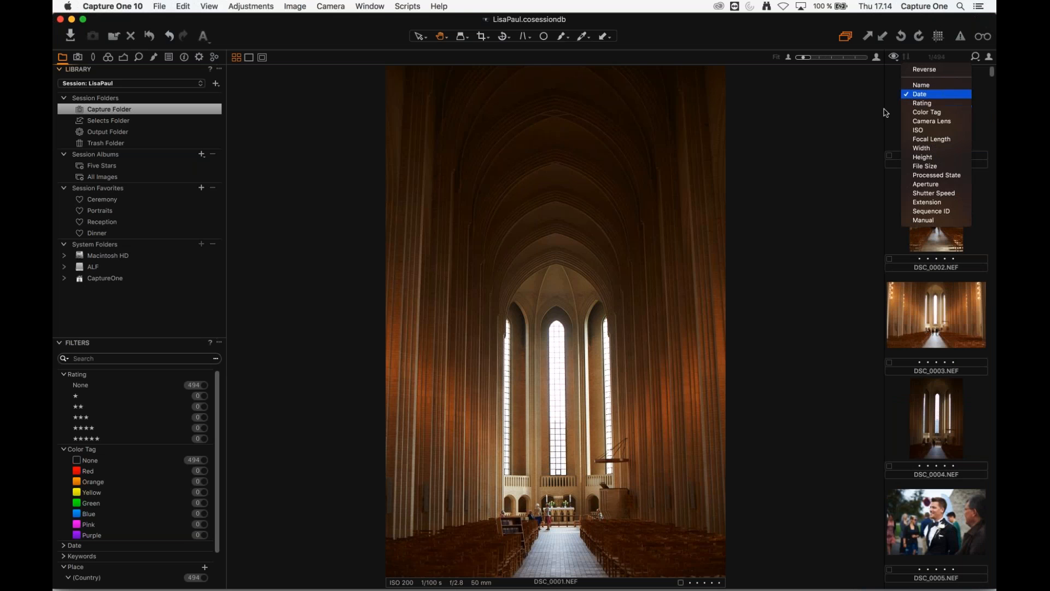
{"action": "left_click", "coordinate": [864, 118]}
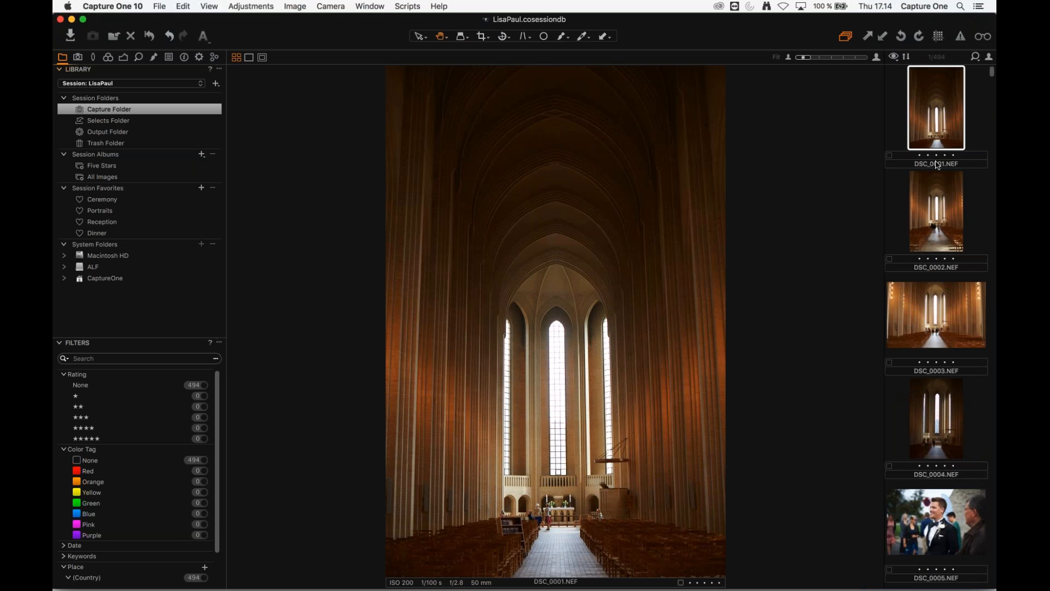
- Select all images in the Capture Folder and open Batch Rename for them
{"action": "key", "text": "super+a"}
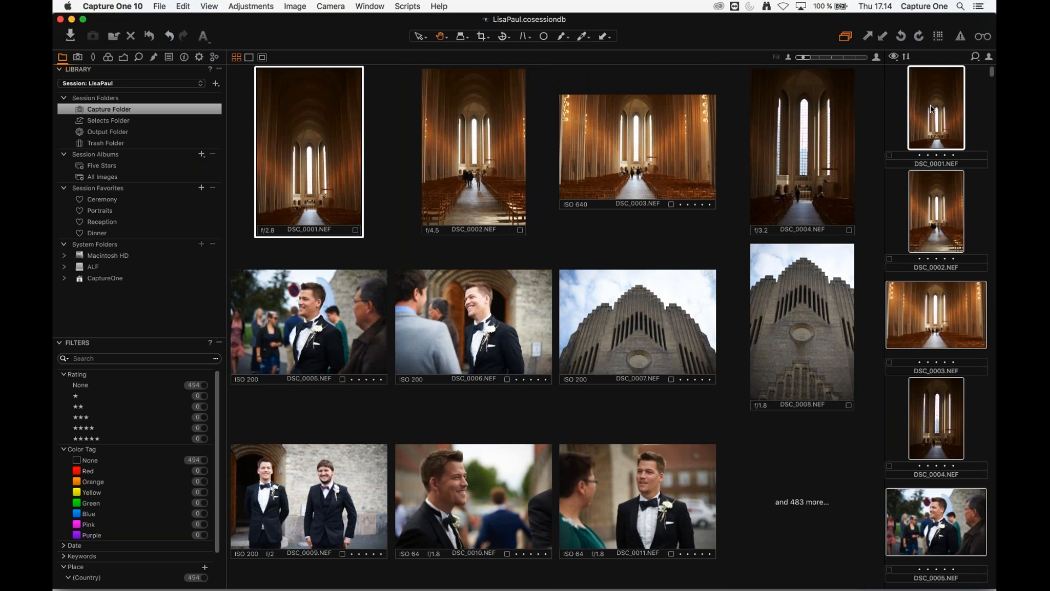
{"action": "right_click", "coordinate": [860, 110]}
{"action": "left_click", "coordinate": [804, 227]}
{"action": "right_click", "coordinate": [932, 101]}
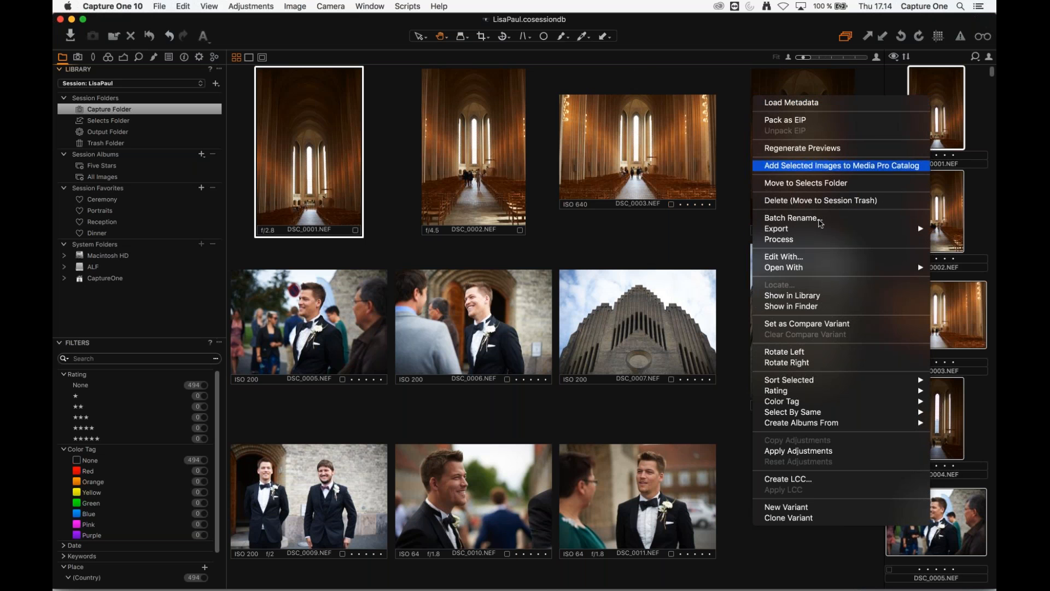
{"action": "left_click", "coordinate": [802, 218]}
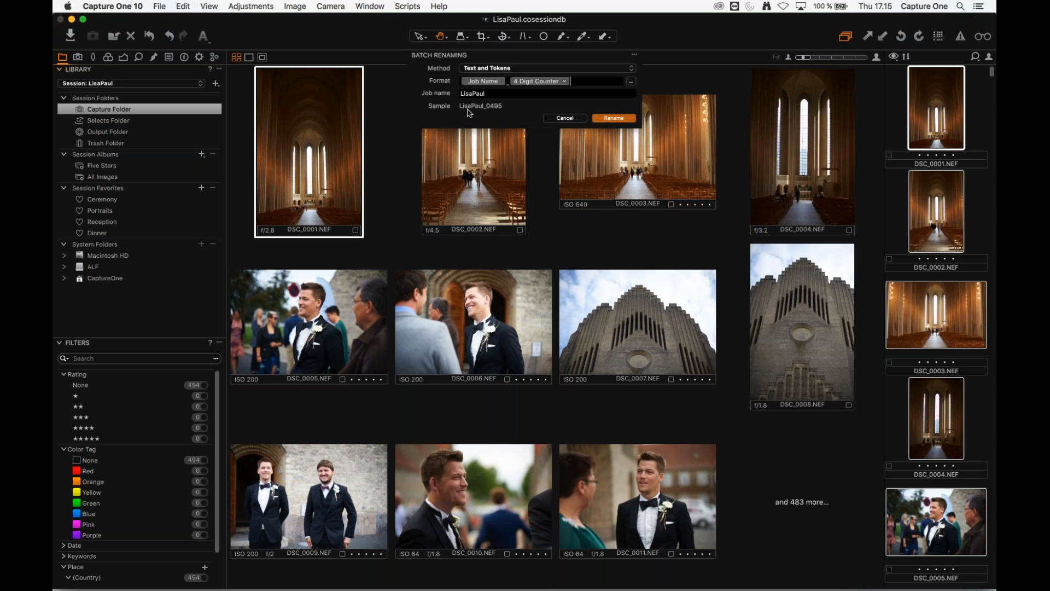
- Clear the existing job name and remove all tokens from the batch renaming format
{"action": "double_click", "coordinate": [494, 97]}
{"action": "key", "text": "BackSpace"}
{"action": "left_click", "coordinate": [593, 81]}
{"action": "key", "text": "BackSpace"}
{"action": "key", "text": "BackSpace"}
{"action": "key", "text": "BackSpace"}
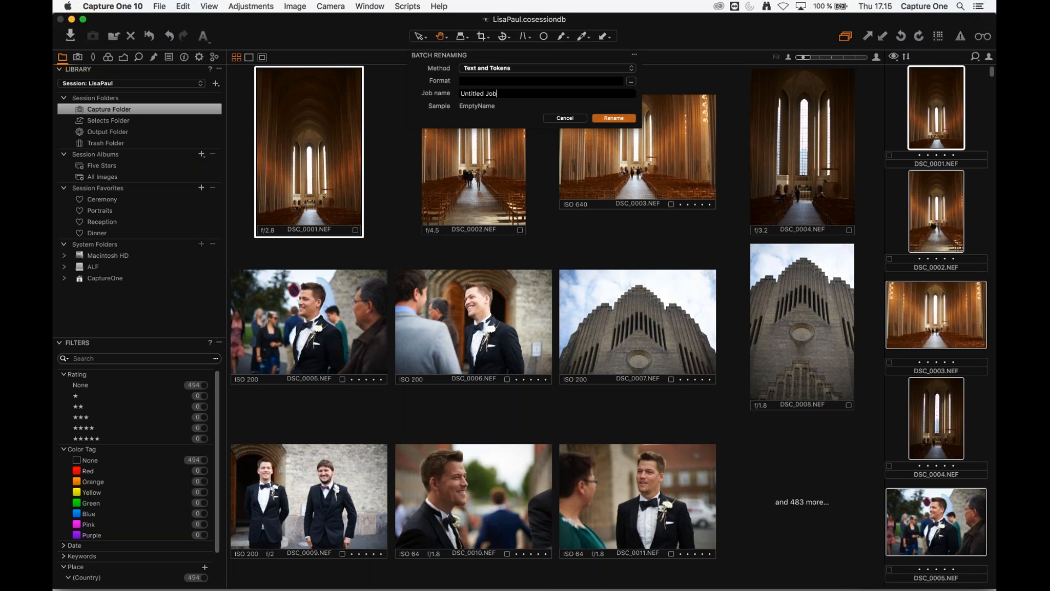
- Build the naming format from the General tokens Job Name and 4 Digit Counter, separated by an underscore
{"action": "left_click", "coordinate": [462, 83]}
{"action": "left_click", "coordinate": [631, 81]}
{"action": "left_click_drag", "start_coordinate": [558, 111], "coordinate": [561, 139]}
{"action": "left_click", "coordinate": [451, 210]}
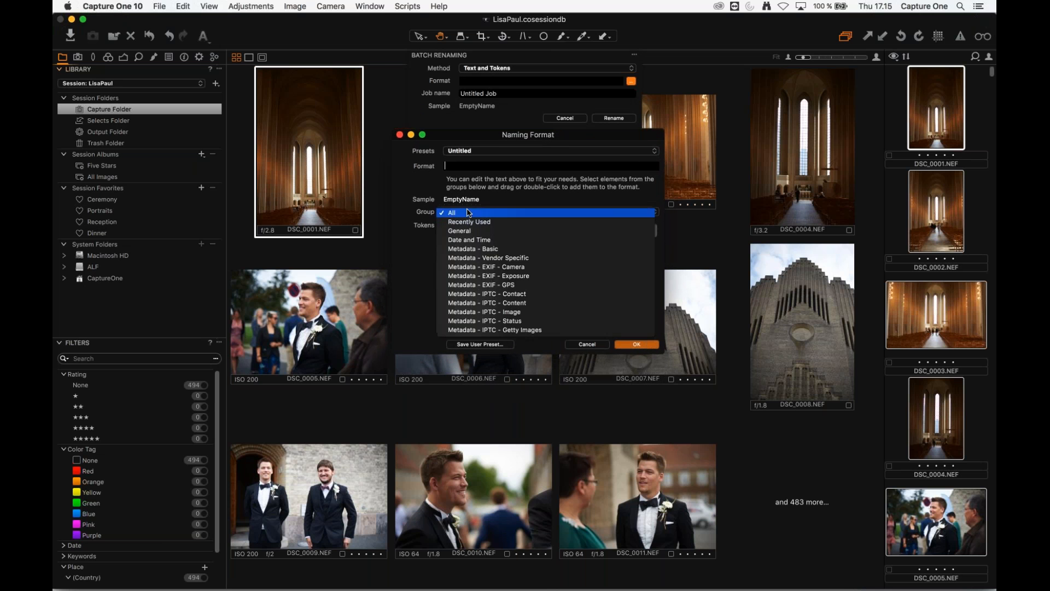
{"action": "left_click", "coordinate": [489, 232]}
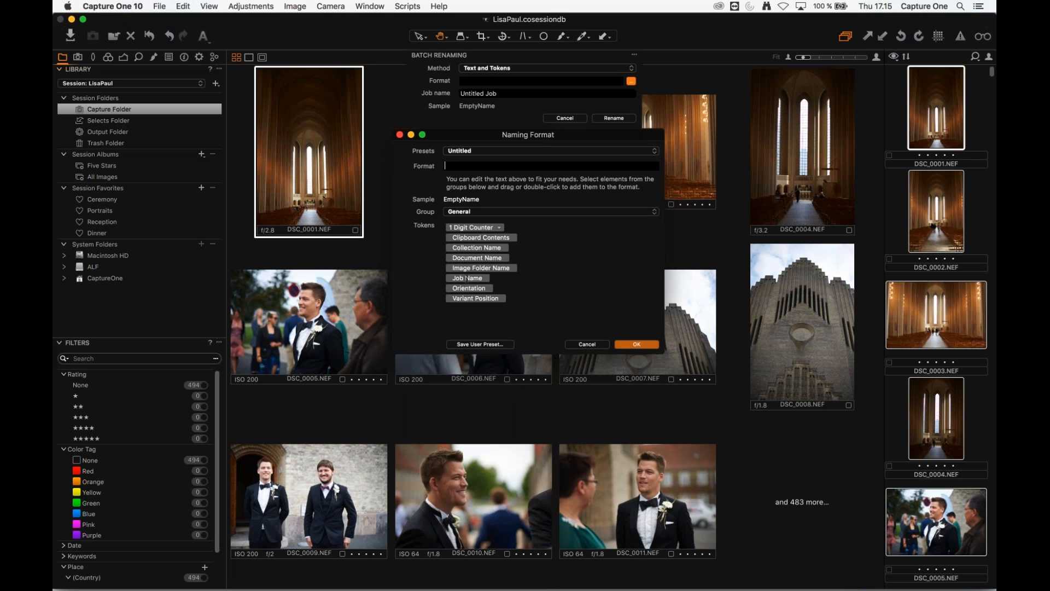
{"action": "double_click", "coordinate": [467, 277]}
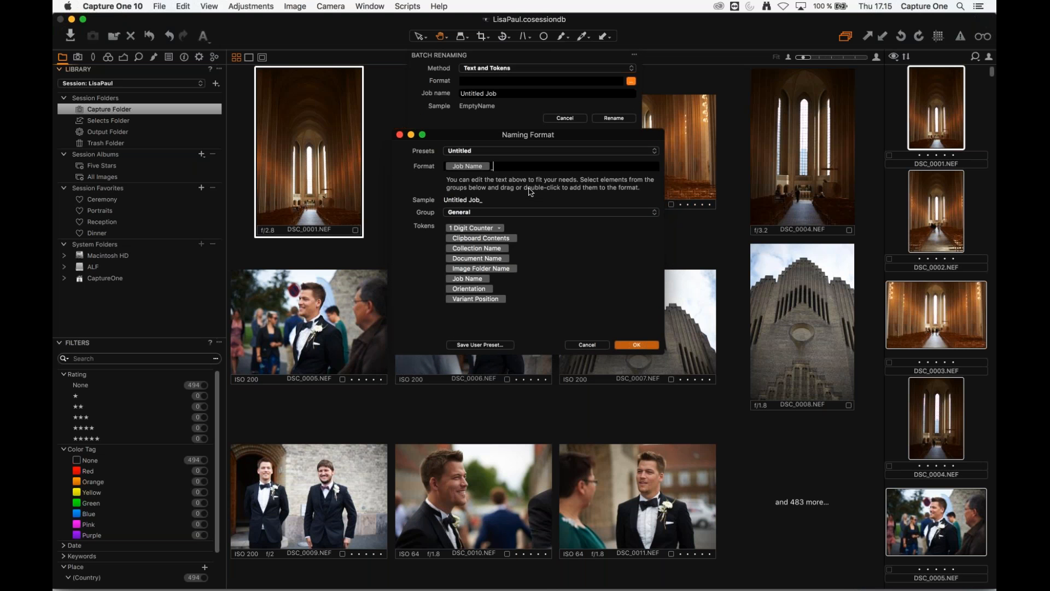
{"action": "type", "text": "_"}
{"action": "left_click", "coordinate": [499, 227]}
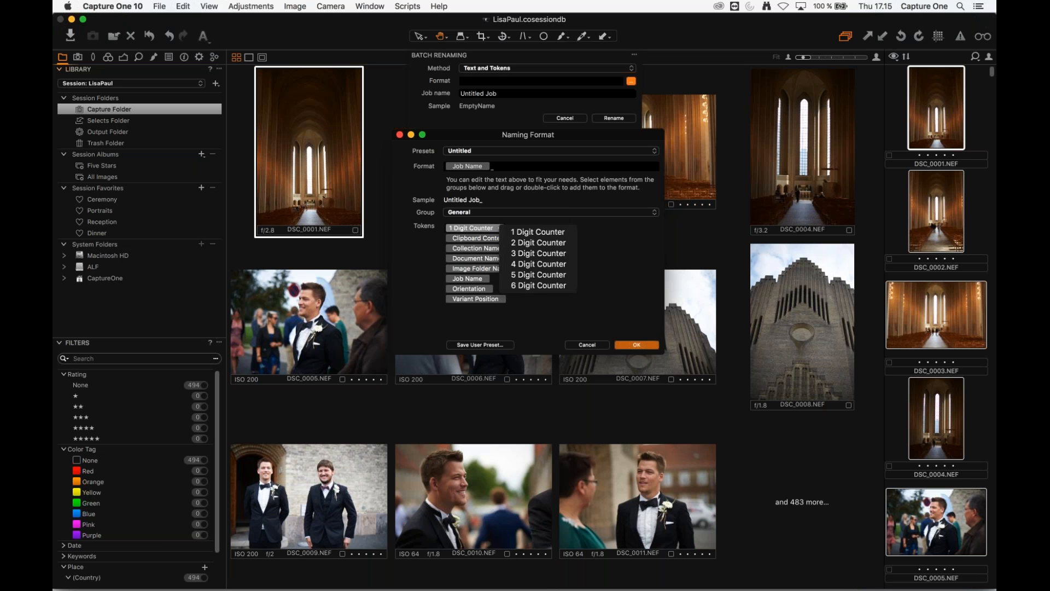
{"action": "left_click", "coordinate": [552, 266]}
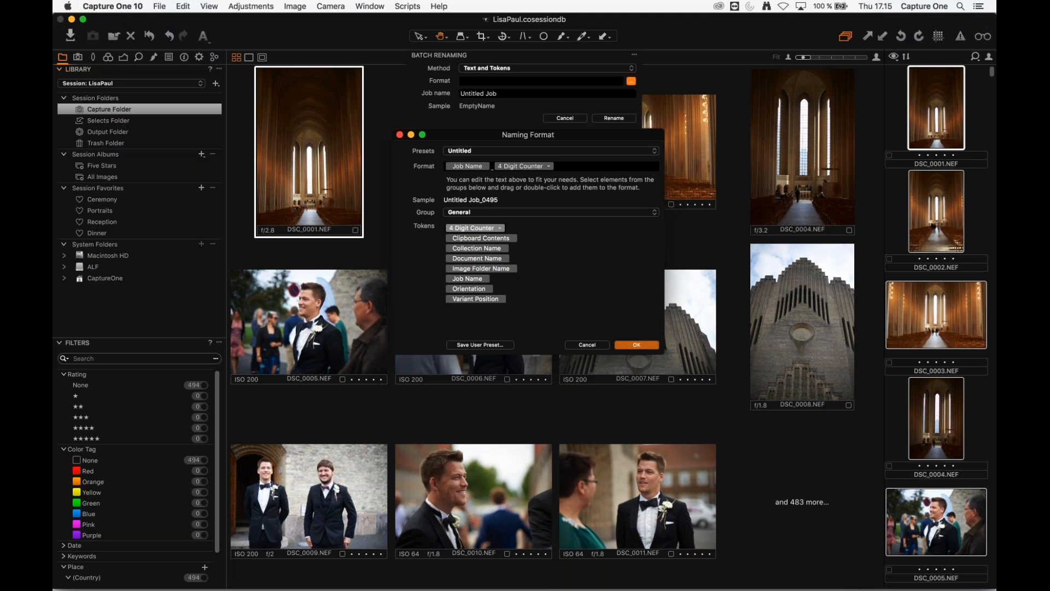
{"action": "left_click", "coordinate": [636, 345]}
- Set the batch renaming job name to LisaPaul
{"action": "triple_click", "coordinate": [486, 93]}
{"action": "type", "text": "L"}
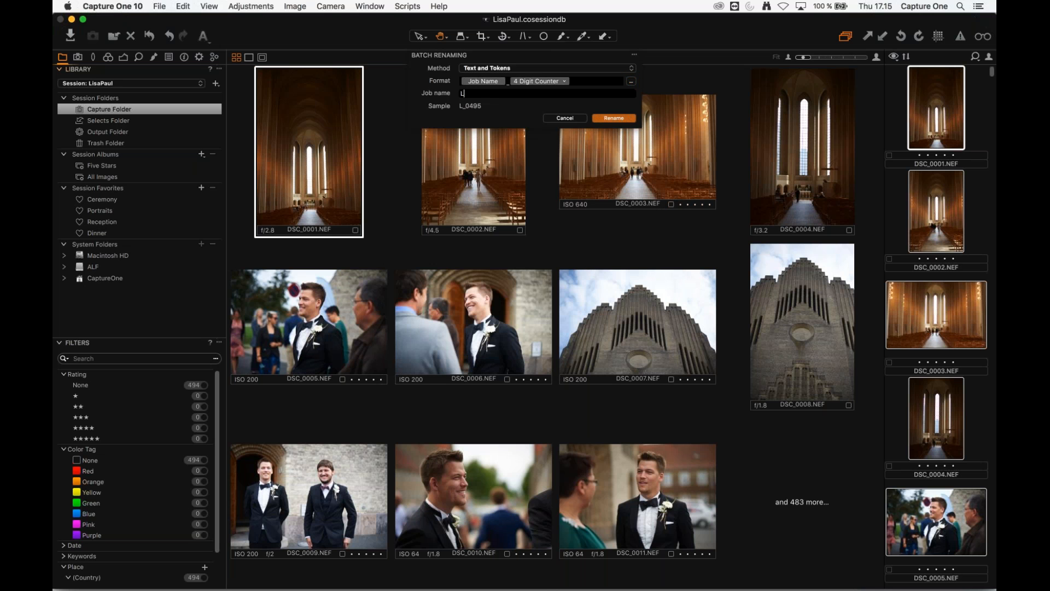
{"action": "type", "text": "isaPaul"}
- Replace the Job Name token with Document Name, placed before the underscore and 4 Digit Counter in the naming format
{"action": "left_click", "coordinate": [630, 82]}
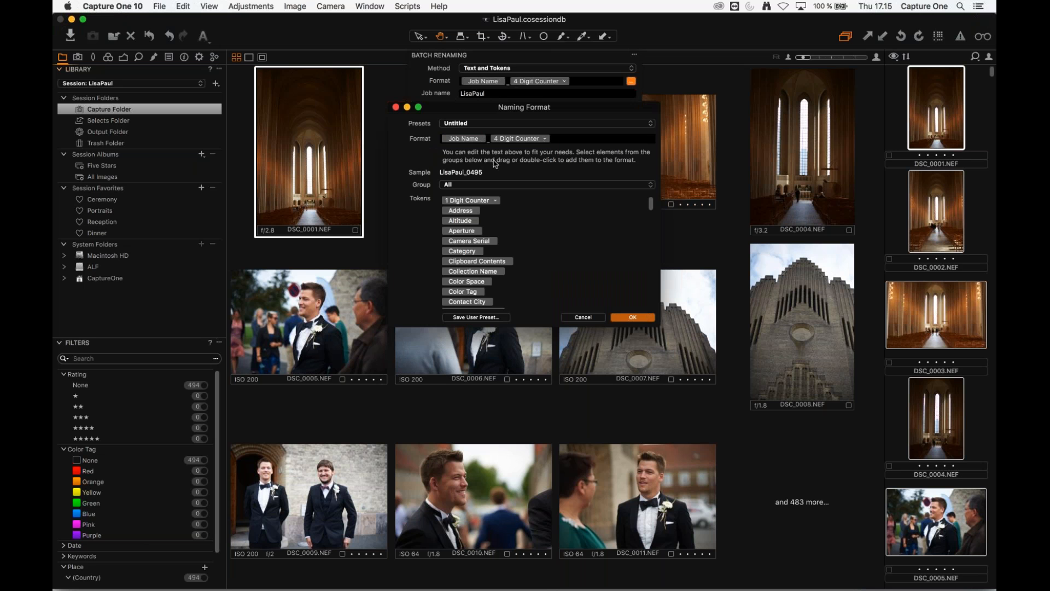
{"action": "key", "text": "BackSpace"}
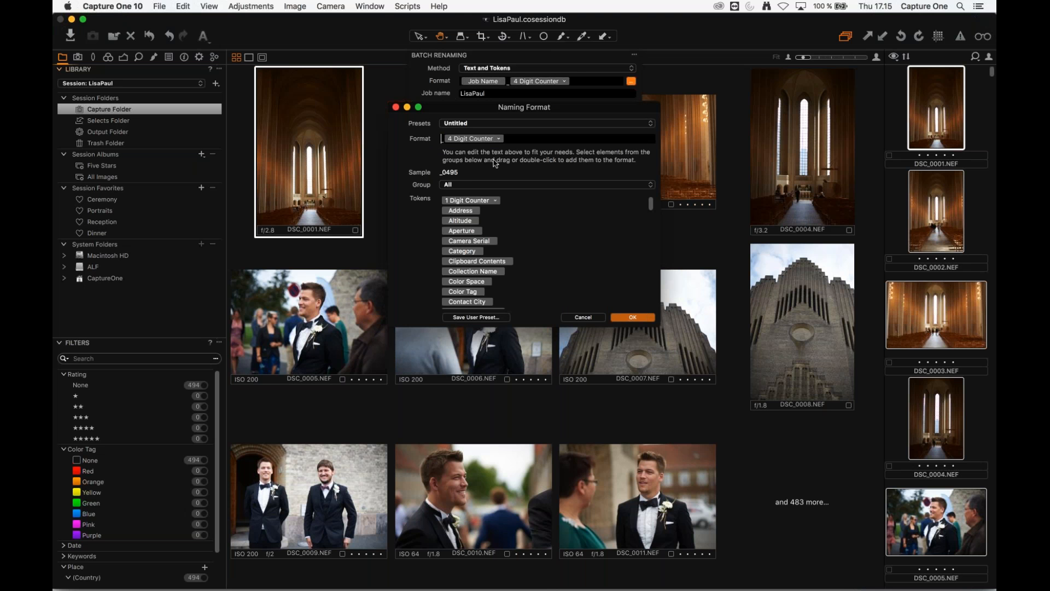
{"action": "left_click", "coordinate": [465, 185]}
{"action": "left_click", "coordinate": [459, 204]}
{"action": "double_click", "coordinate": [473, 231]}
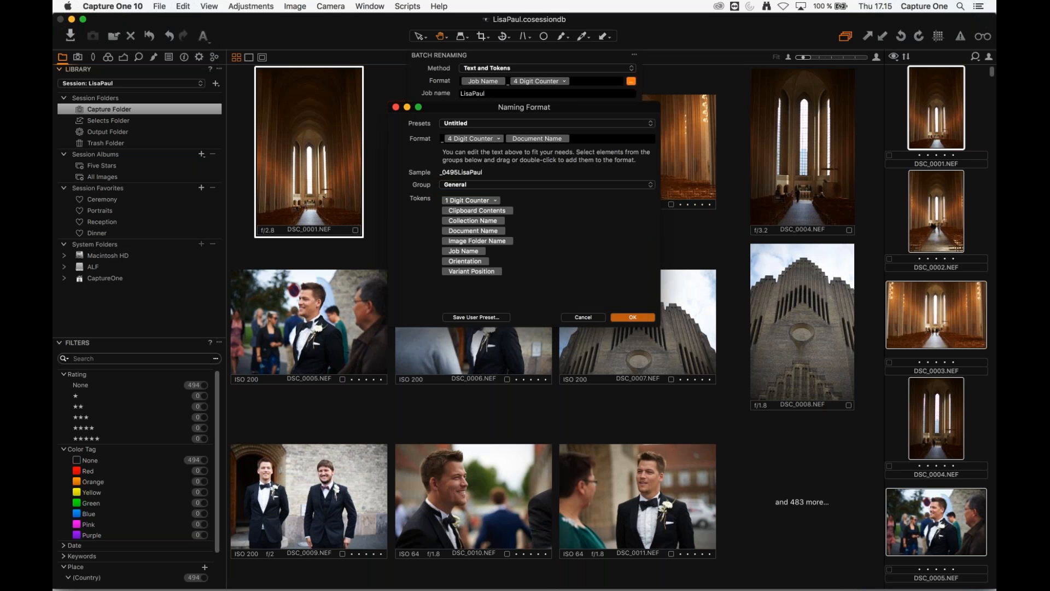
{"action": "left_click_drag", "start_coordinate": [536, 140], "coordinate": [438, 140]}
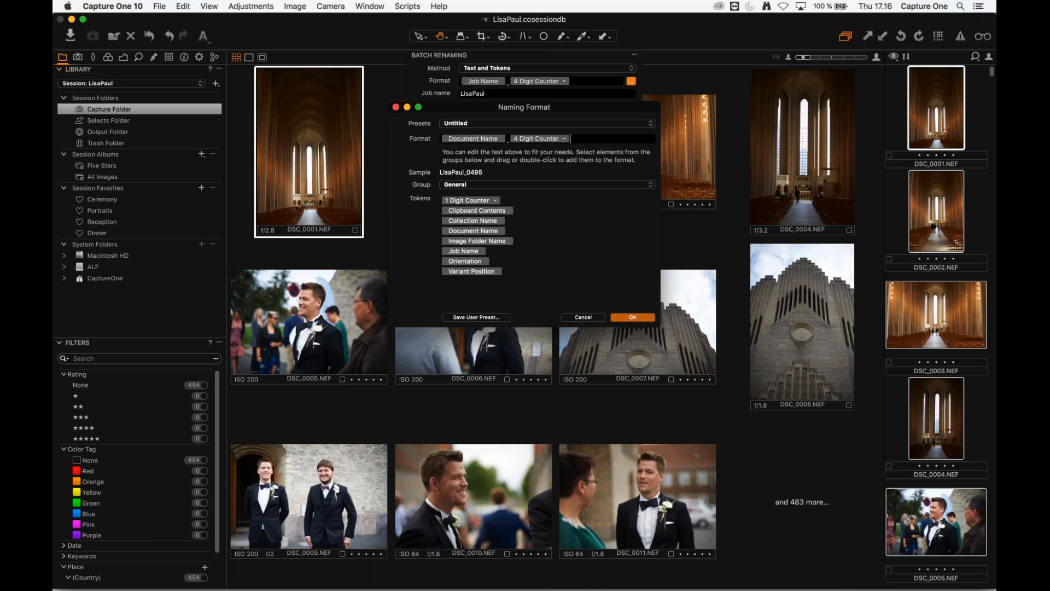
{"action": "left_click", "coordinate": [633, 317]}
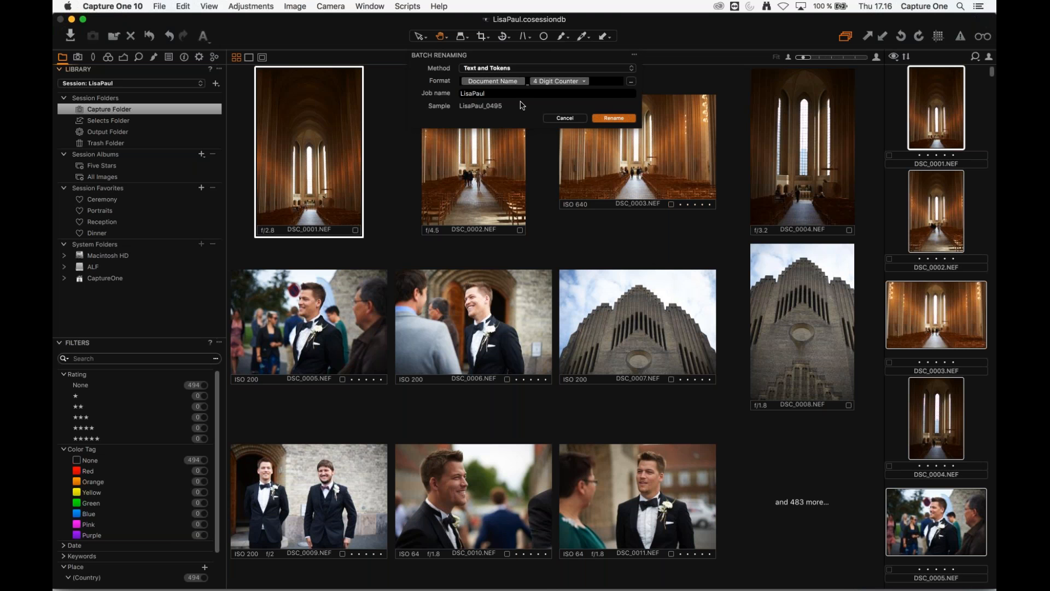
- Reset the rename counter and batch rename all selected images, suppressing the RAW and JPEG pairing warning, and select the first image
{"action": "left_click", "coordinate": [636, 55]}
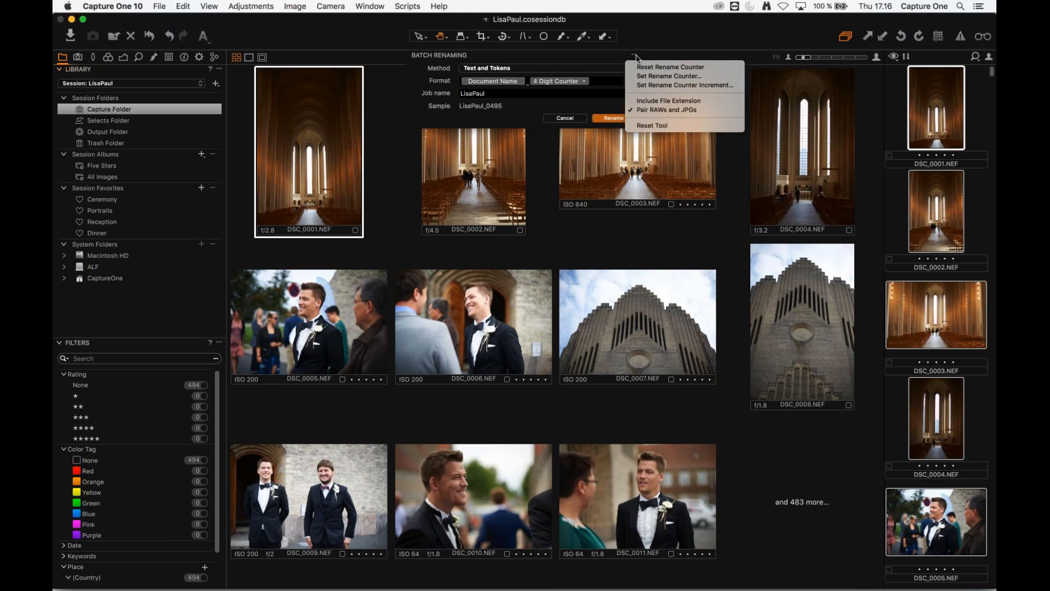
{"action": "left_click", "coordinate": [641, 67]}
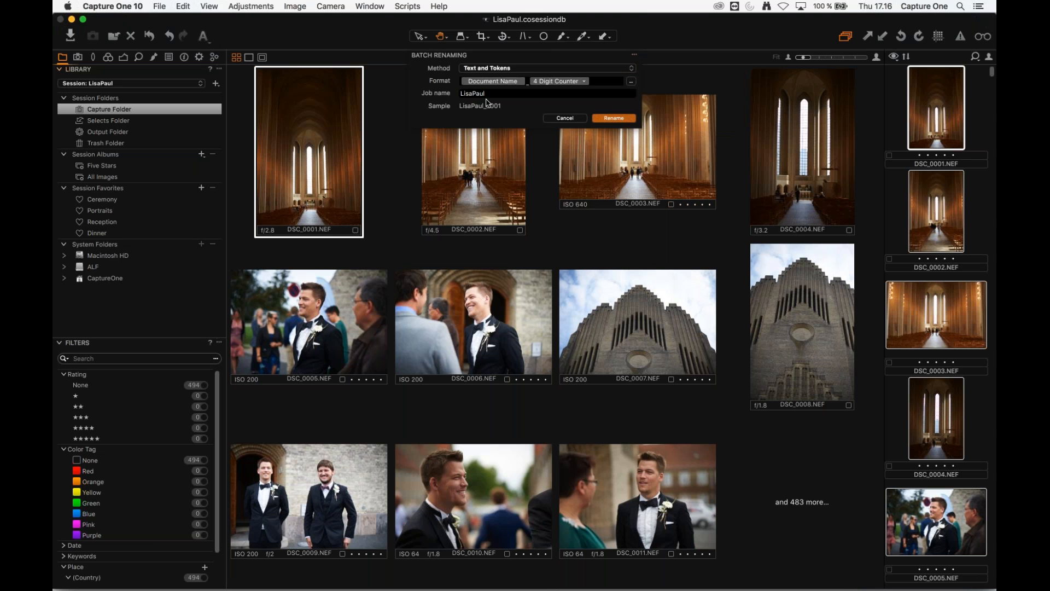
{"action": "left_click", "coordinate": [622, 119]}
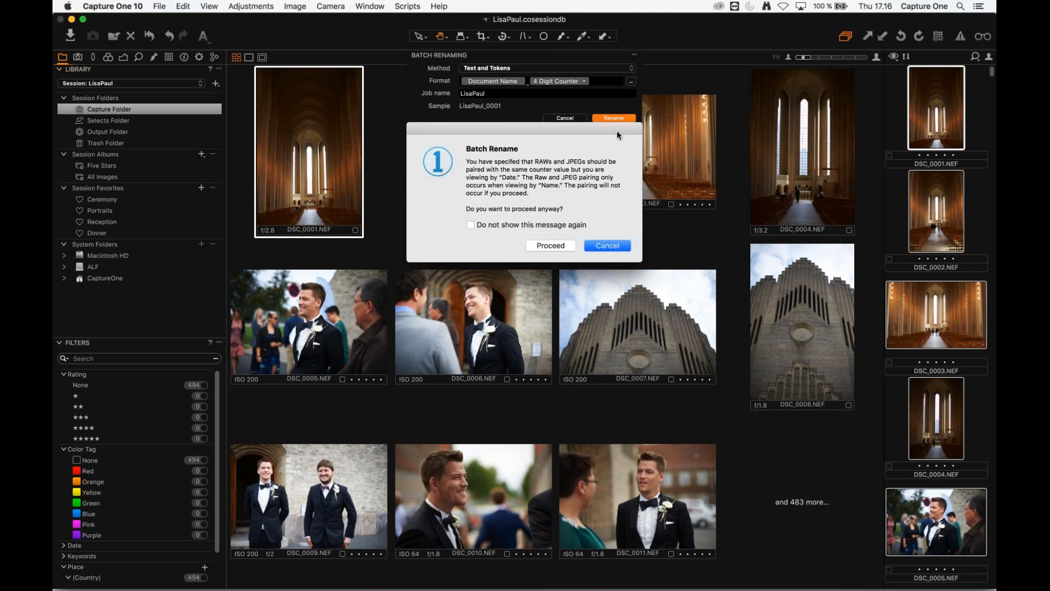
{"action": "left_click", "coordinate": [506, 225]}
{"action": "left_click", "coordinate": [549, 246]}
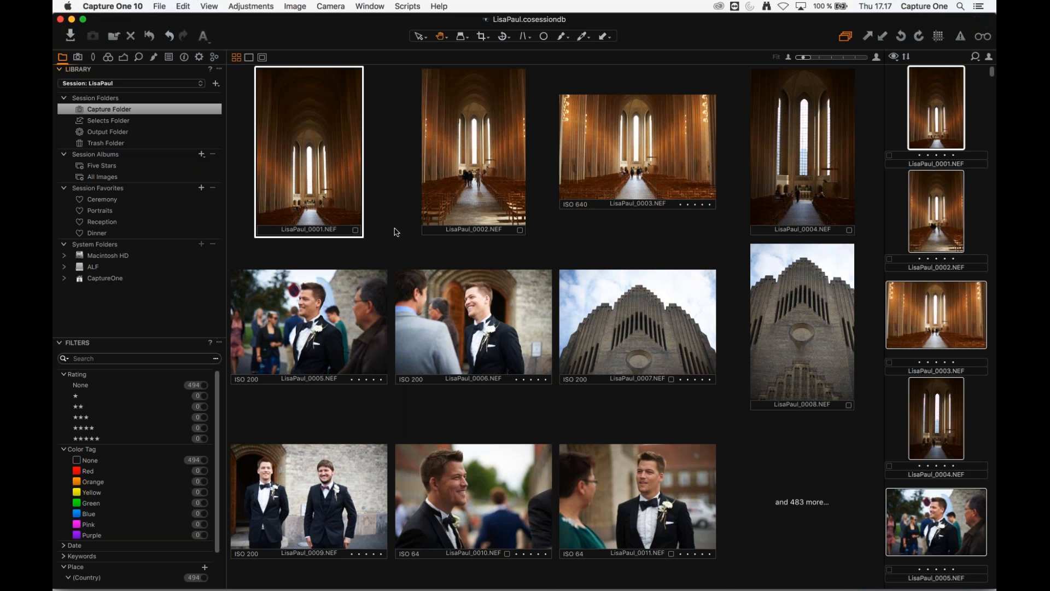
{"action": "left_click", "coordinate": [916, 143]}
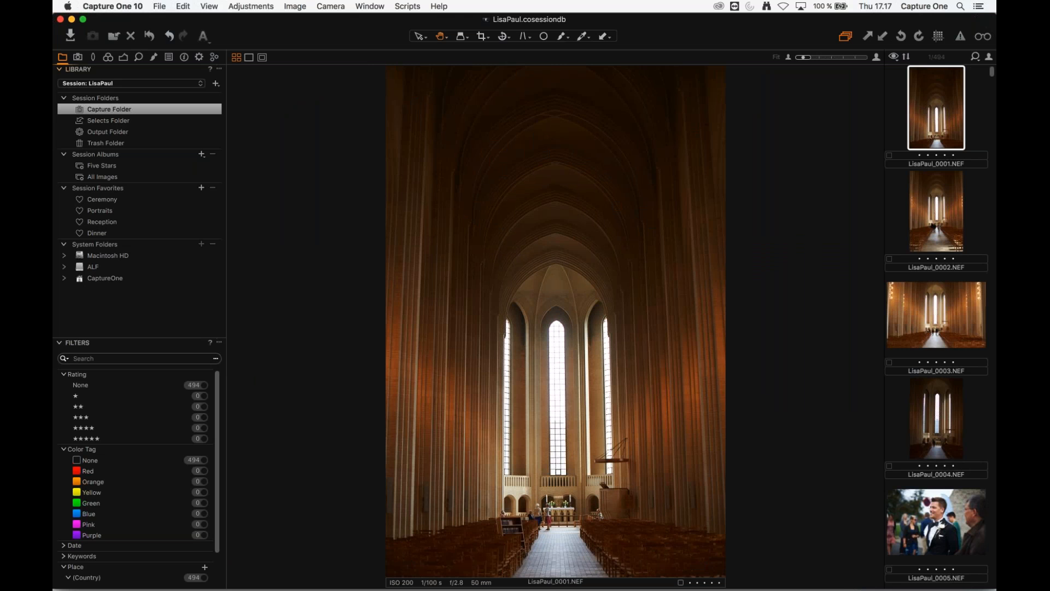
- Sort the Capture Folder images by name and select the first image
{"action": "scroll", "coordinate": [934, 195], "scroll_direction": "down", "scroll_amount": 2}
{"action": "scroll", "coordinate": [937, 199], "scroll_direction": "up", "scroll_amount": 2}
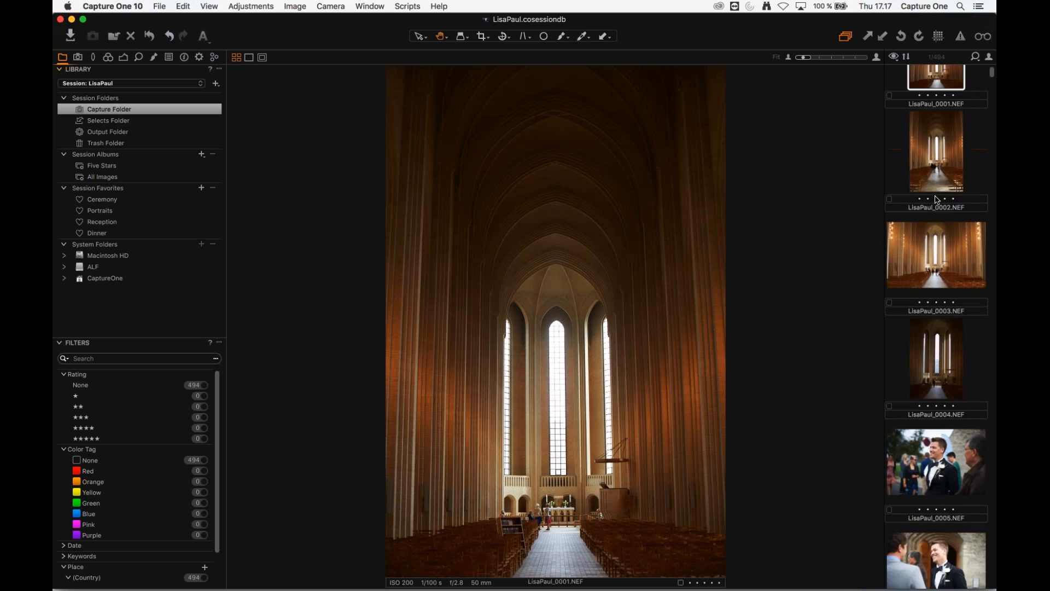
{"action": "left_click", "coordinate": [906, 57]}
{"action": "left_click", "coordinate": [921, 86]}
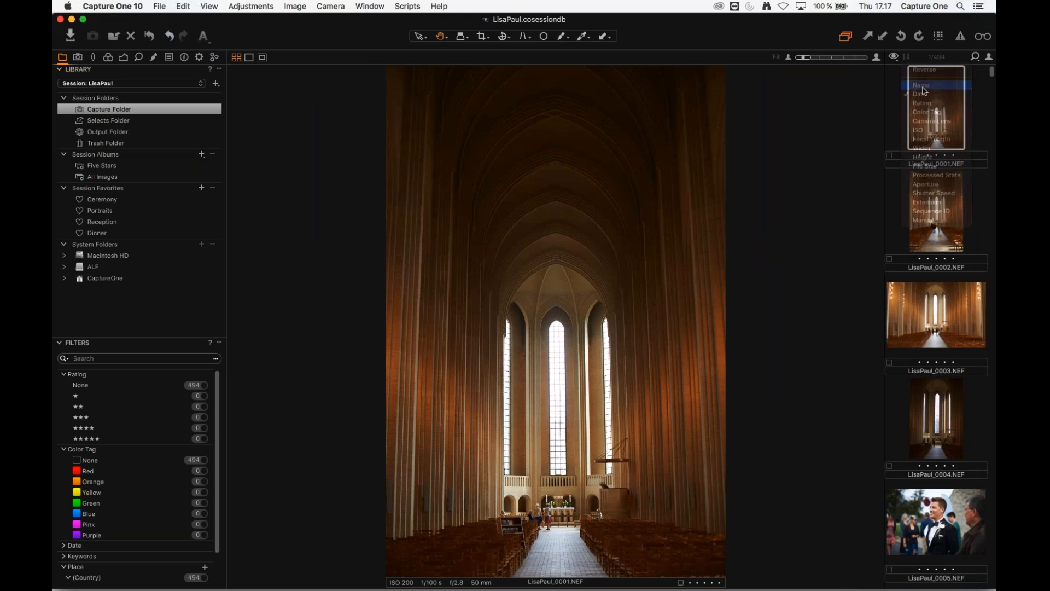
{"action": "left_click", "coordinate": [952, 227]}
{"action": "left_click", "coordinate": [937, 117]}
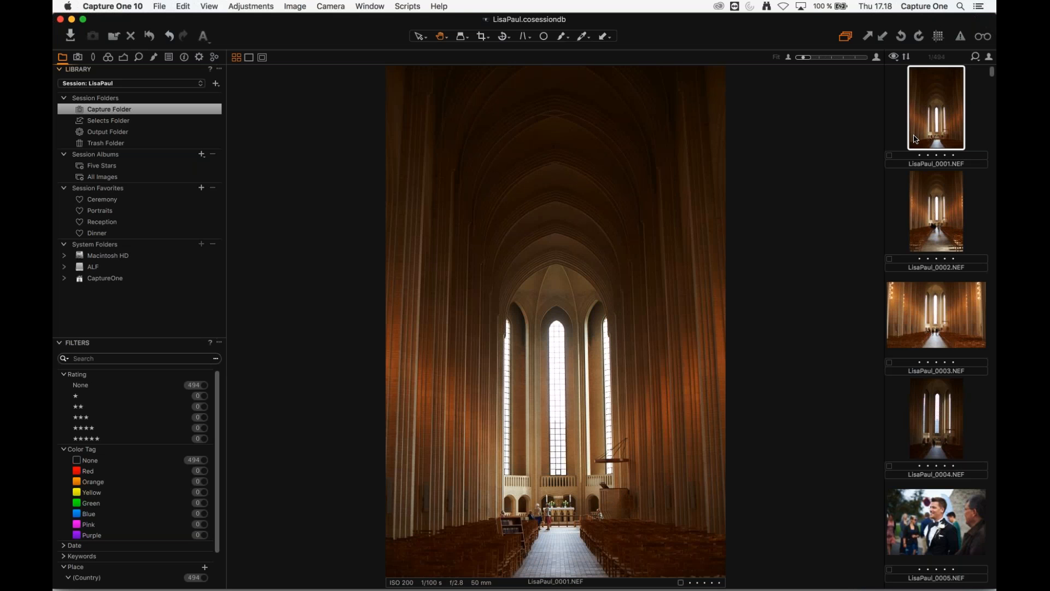
- Move the church images from LisaPaul_0001 through LisaPaul_0104 out of the Capture Folder into the Ceremony favorite
{"action": "key", "text": "Down"}
{"action": "key", "text": "Up"}
{"action": "left_click_drag", "start_coordinate": [992, 74], "coordinate": [992, 182]}
{"action": "left_click", "coordinate": [926, 420], "text": "shift"}
{"action": "left_click_drag", "start_coordinate": [364, 222], "coordinate": [141, 204]}
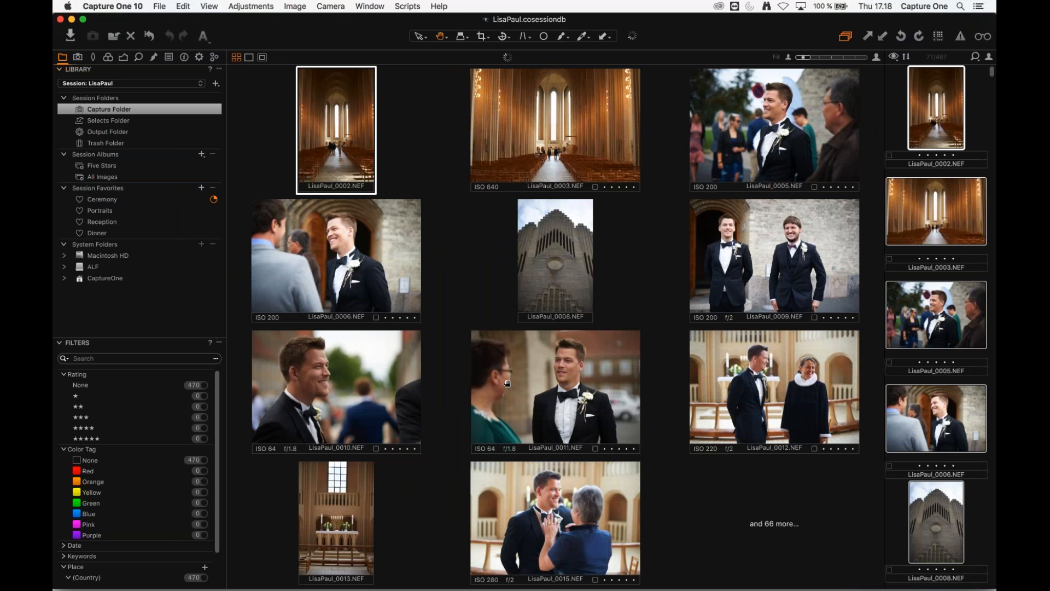
- Switch to Finder to examine the session's Capture and Ceremony folders on disk, and return to Capture One
{"action": "left_click", "coordinate": [368, 564]}
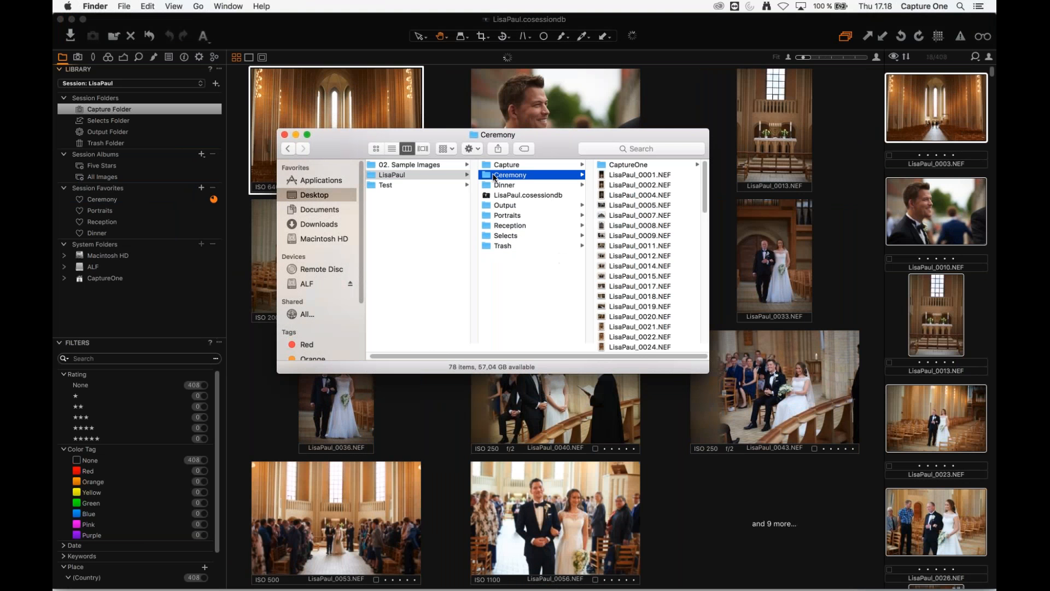
{"action": "left_click", "coordinate": [507, 166]}
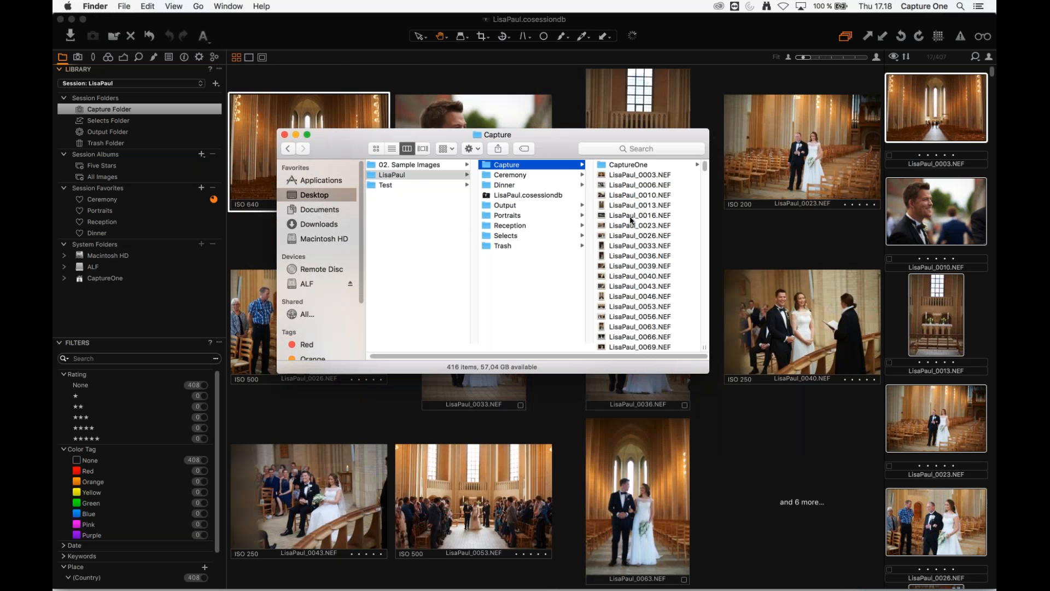
{"action": "left_click", "coordinate": [516, 175]}
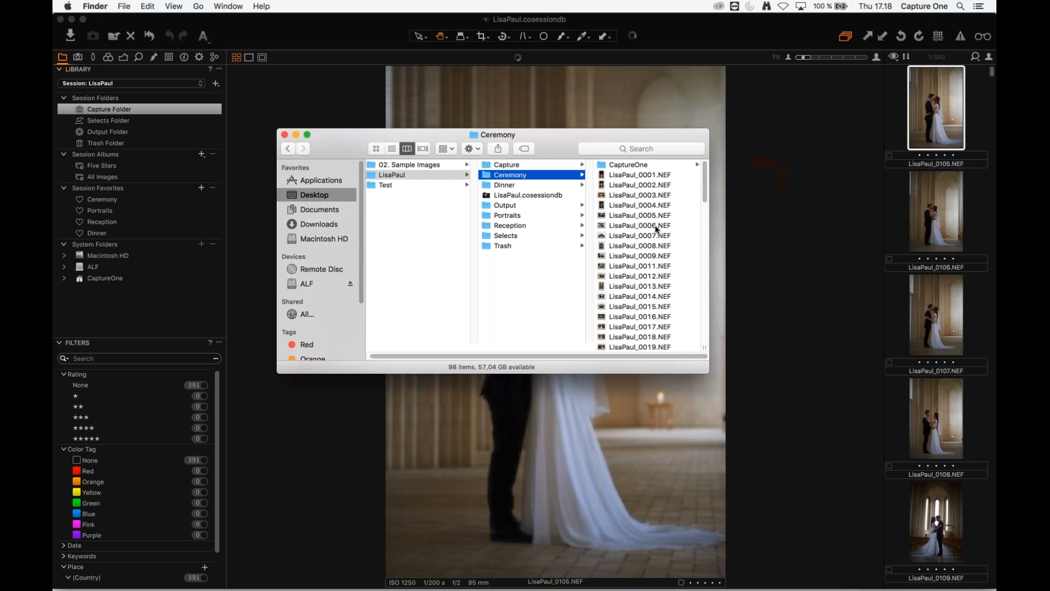
{"action": "key", "text": "super+Tab"}
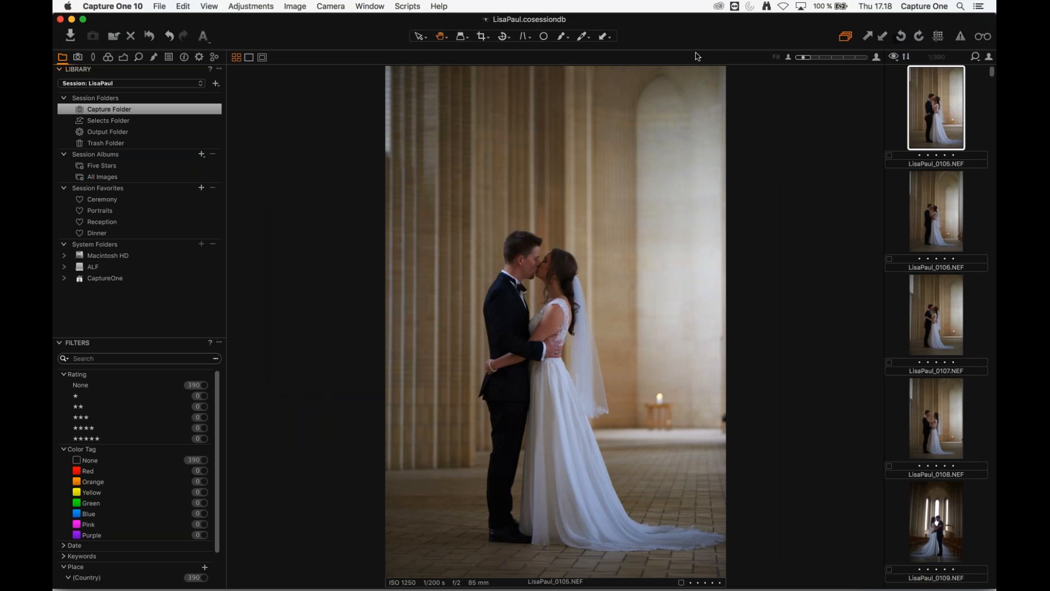
- Move the couple's images from LisaPaul_0105 through LisaPaul_0161 into the Portraits favorite
{"action": "left_click_drag", "start_coordinate": [991, 75], "coordinate": [994, 146]}
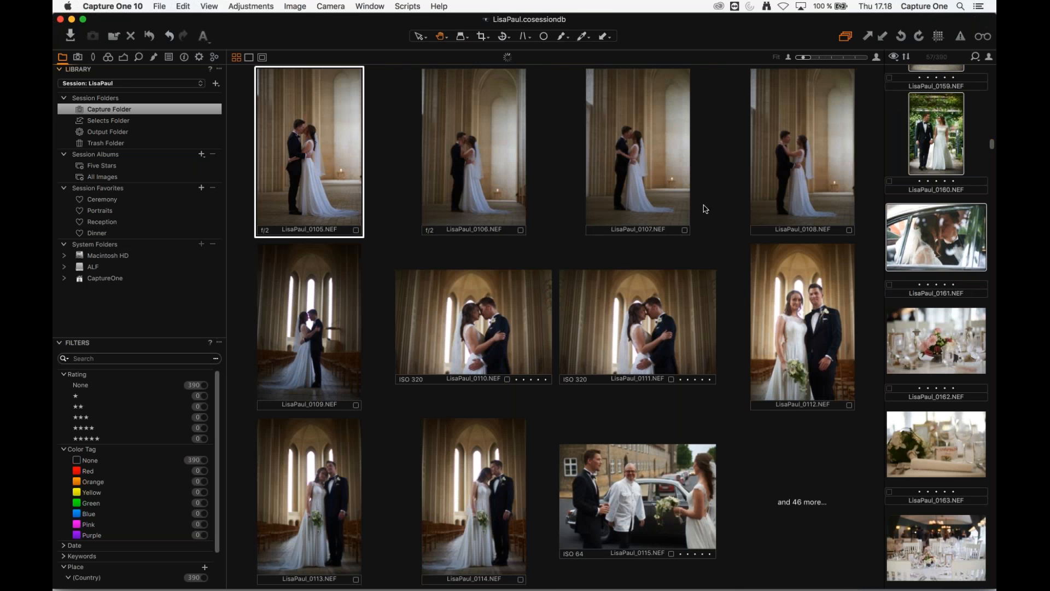
{"action": "left_click_drag", "start_coordinate": [911, 226], "coordinate": [178, 221]}
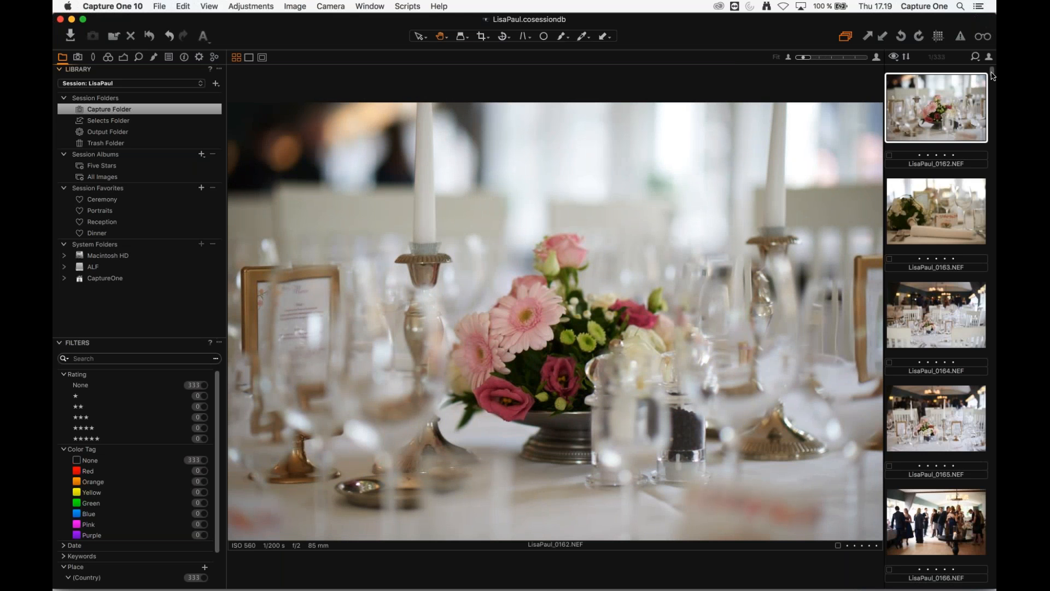
- Move the images from LisaPaul_0162 through LisaPaul_0240 into the Reception favorite
{"action": "left_click_drag", "start_coordinate": [993, 74], "coordinate": [993, 143]}
{"action": "scroll", "coordinate": [937, 302], "scroll_direction": "down", "scroll_amount": 5}
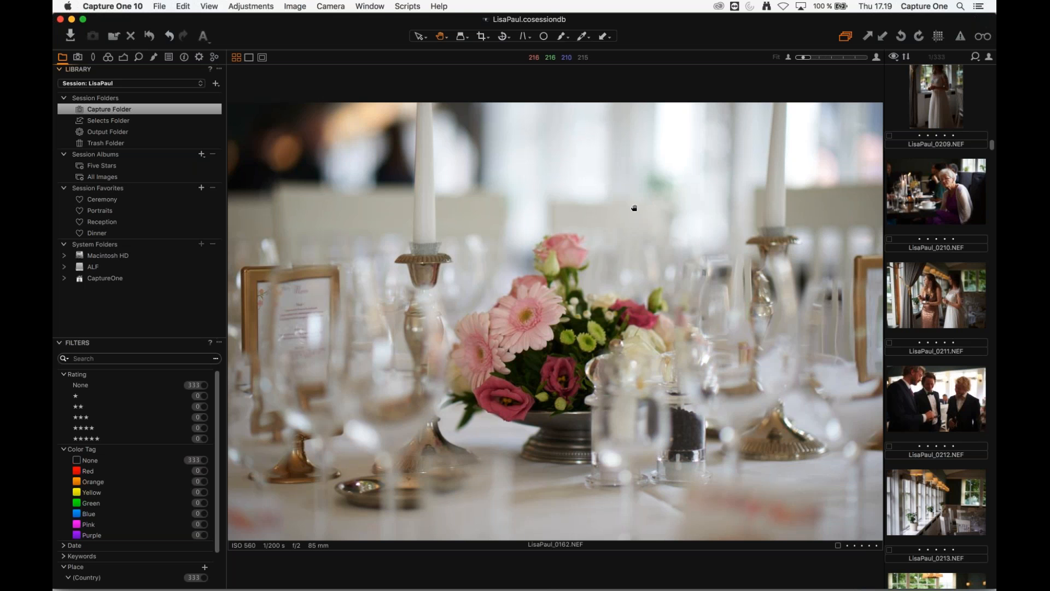
{"action": "left_click_drag", "start_coordinate": [992, 154], "coordinate": [993, 194]}
{"action": "scroll", "coordinate": [912, 262], "scroll_direction": "up", "scroll_amount": 5}
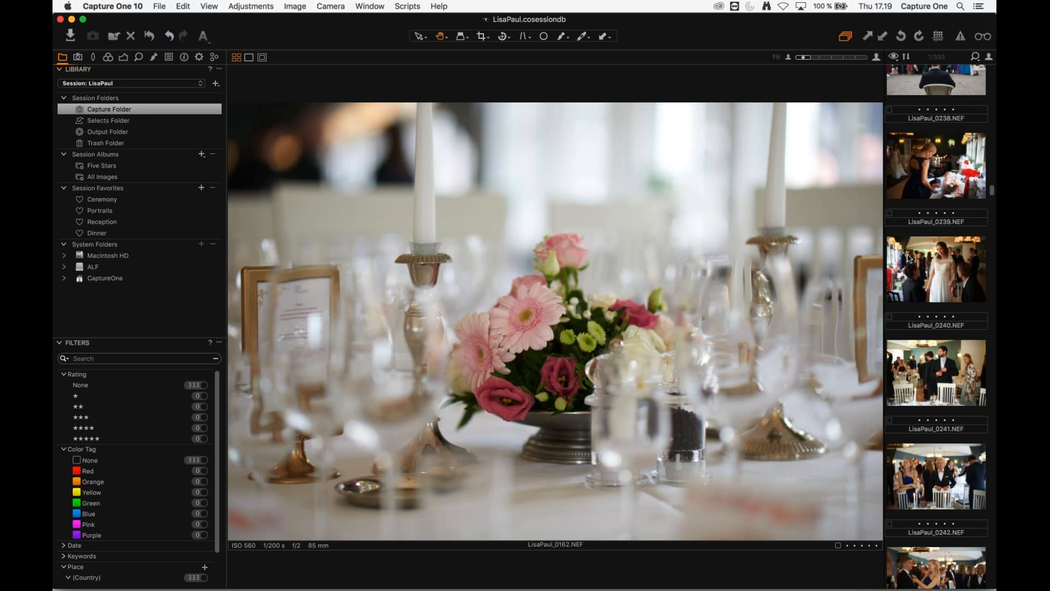
{"action": "left_click", "coordinate": [907, 262], "text": "shift"}
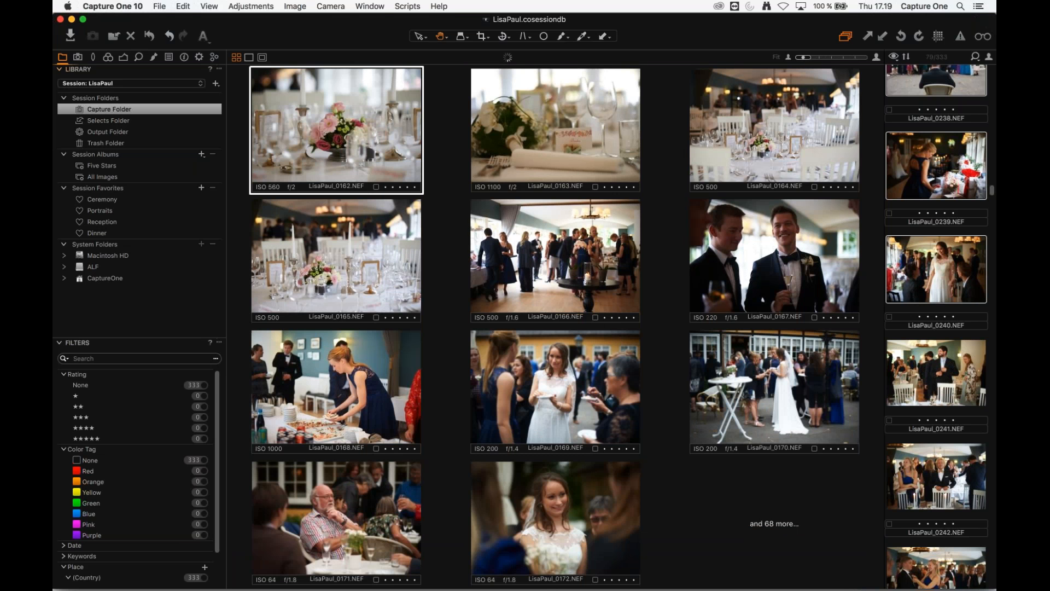
{"action": "left_click_drag", "start_coordinate": [937, 164], "coordinate": [214, 222]}
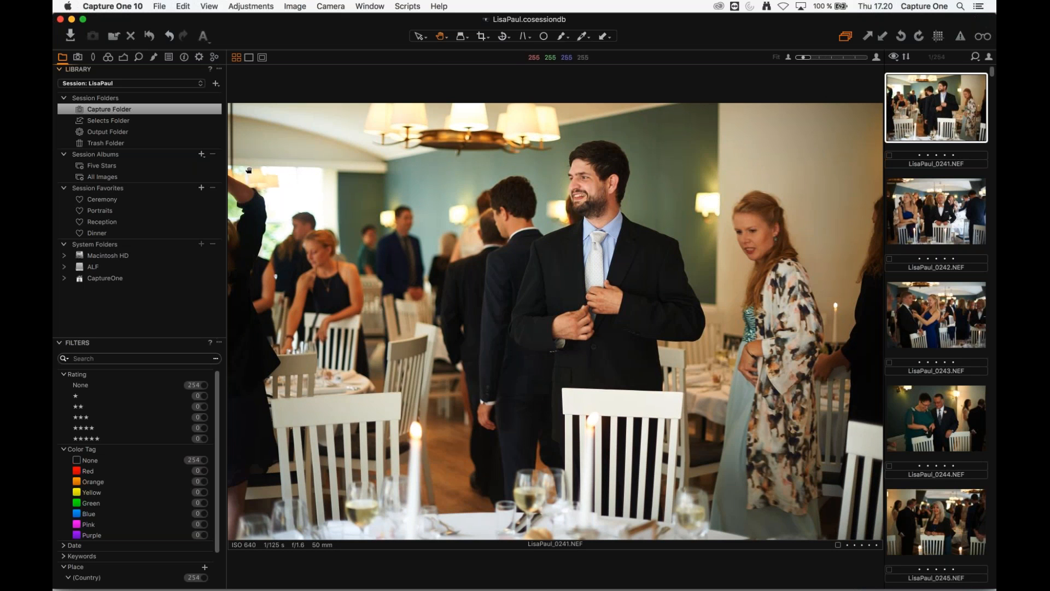
- Move all remaining images in the Capture Folder into the Dinner favorite
{"action": "left_click", "coordinate": [102, 223]}
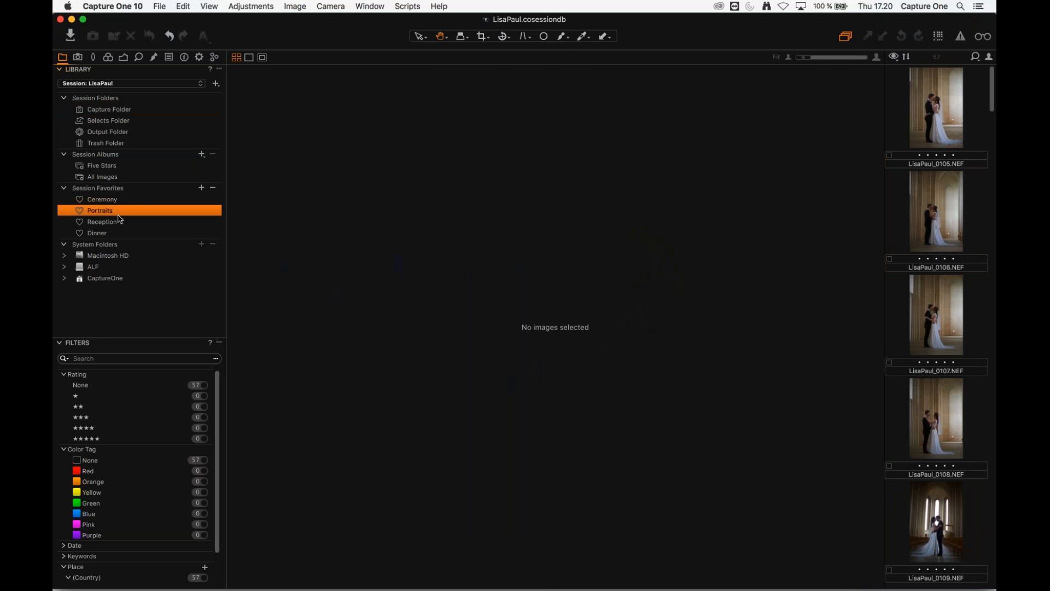
{"action": "left_click", "coordinate": [104, 110]}
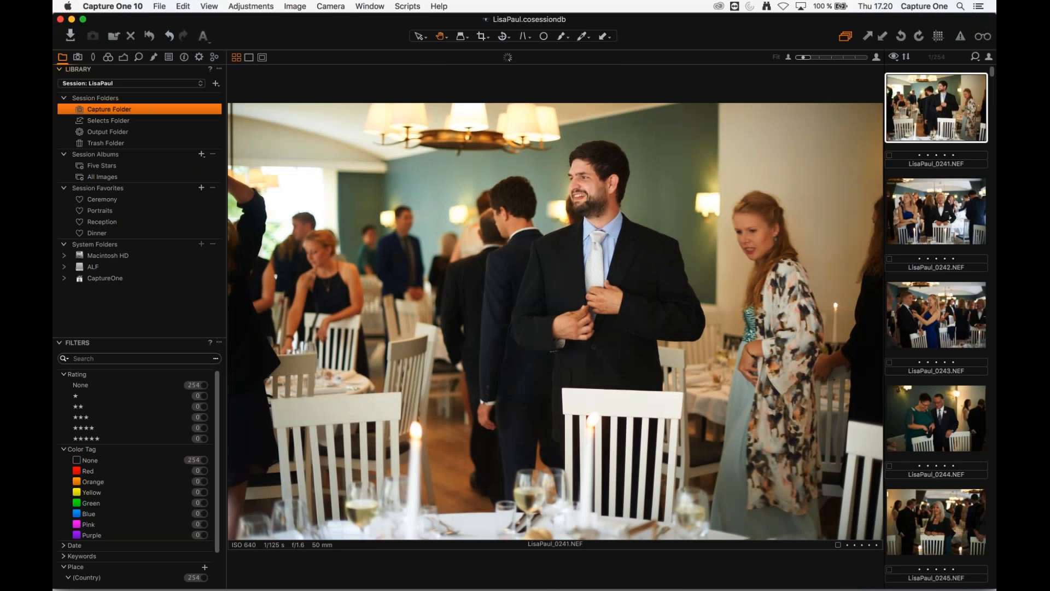
{"action": "left_click_drag", "start_coordinate": [991, 72], "coordinate": [994, 586]}
{"action": "left_click", "coordinate": [696, 342]}
{"action": "key", "text": "super+a"}
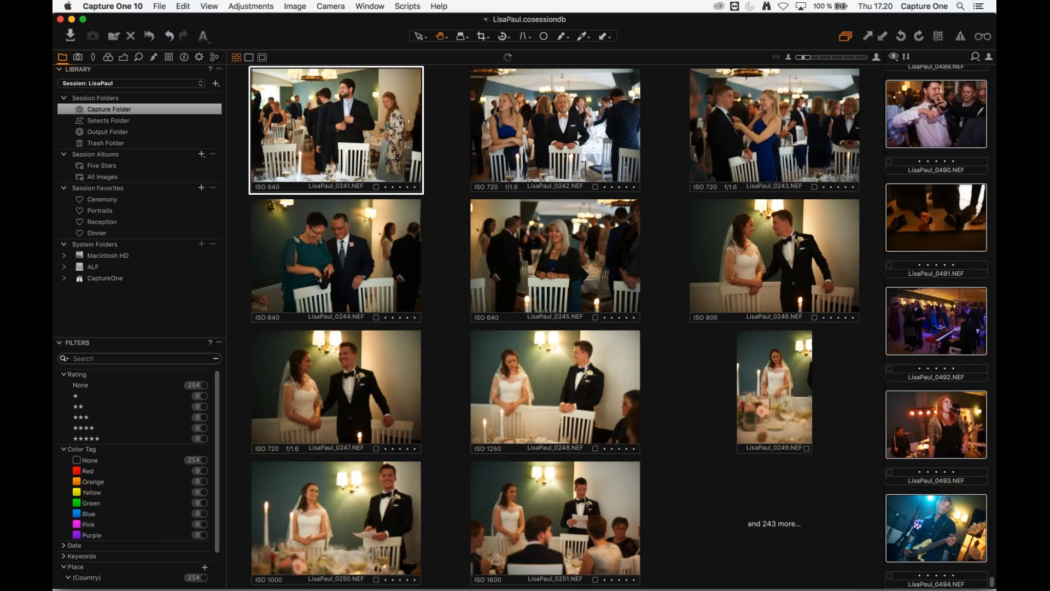
{"action": "left_click_drag", "start_coordinate": [951, 526], "coordinate": [107, 234]}
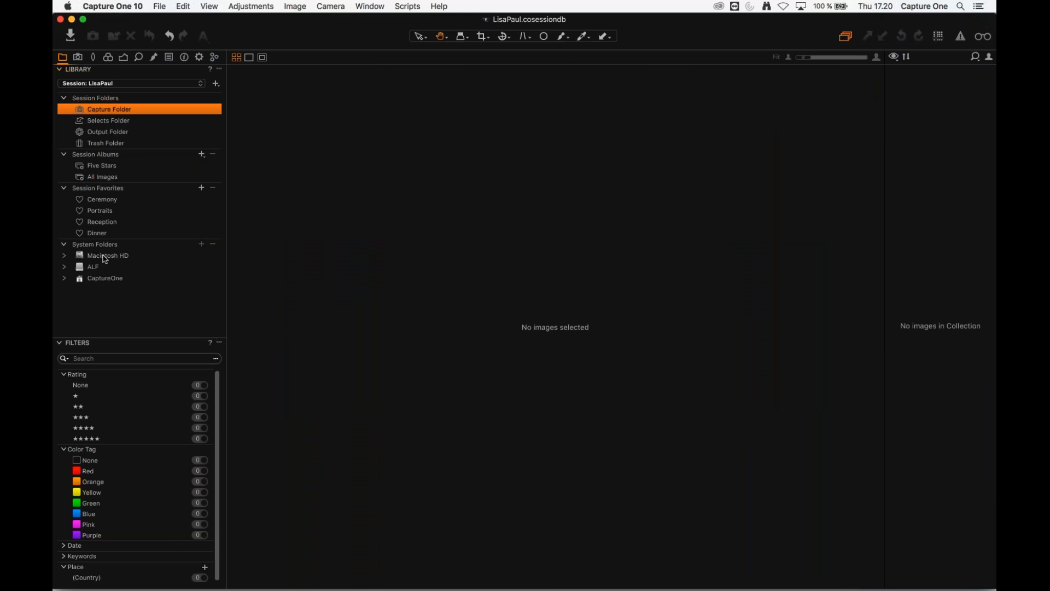
- Review the contents of the Ceremony, Portraits, Reception and Dinner favorites
{"action": "left_click", "coordinate": [109, 200]}
{"action": "left_click", "coordinate": [117, 211]}
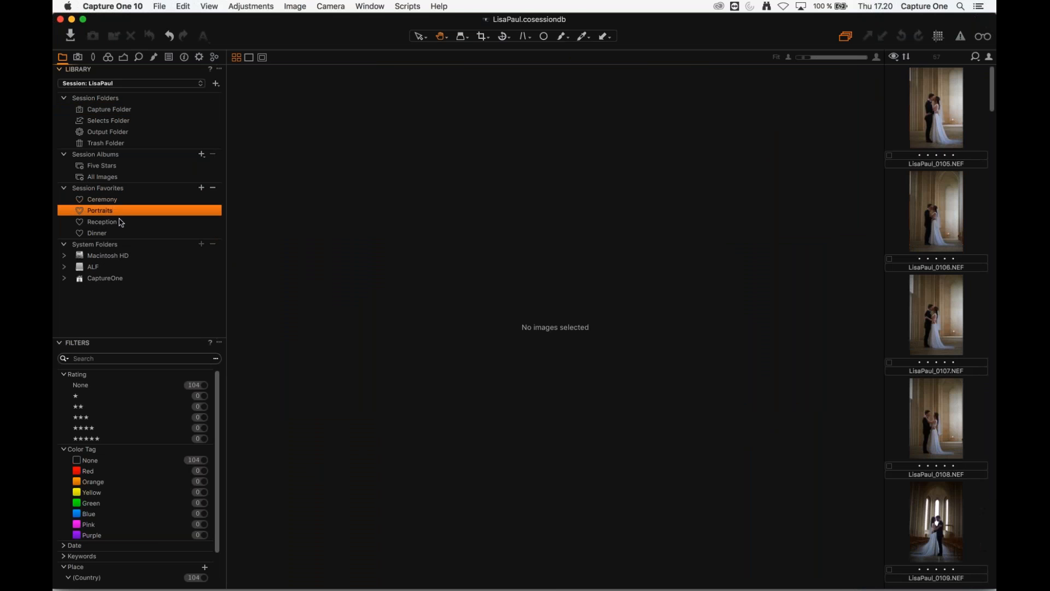
{"action": "left_click", "coordinate": [121, 221]}
{"action": "left_click", "coordinate": [121, 233]}
{"action": "left_click", "coordinate": [125, 200]}
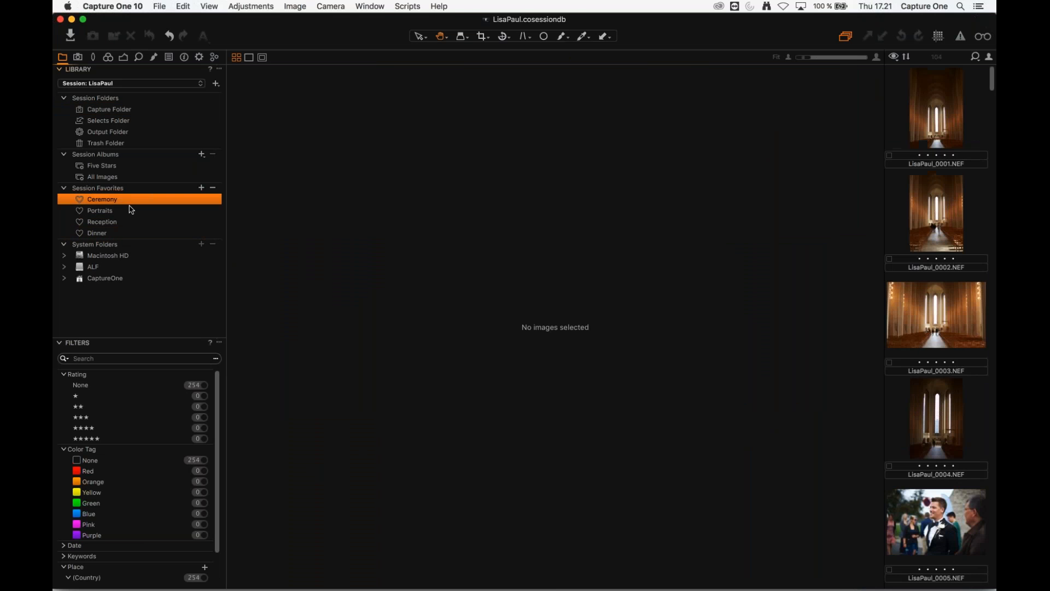
- View the first Ceremony image and examine the All Images and Five Stars session albums
{"action": "left_click", "coordinate": [924, 121]}
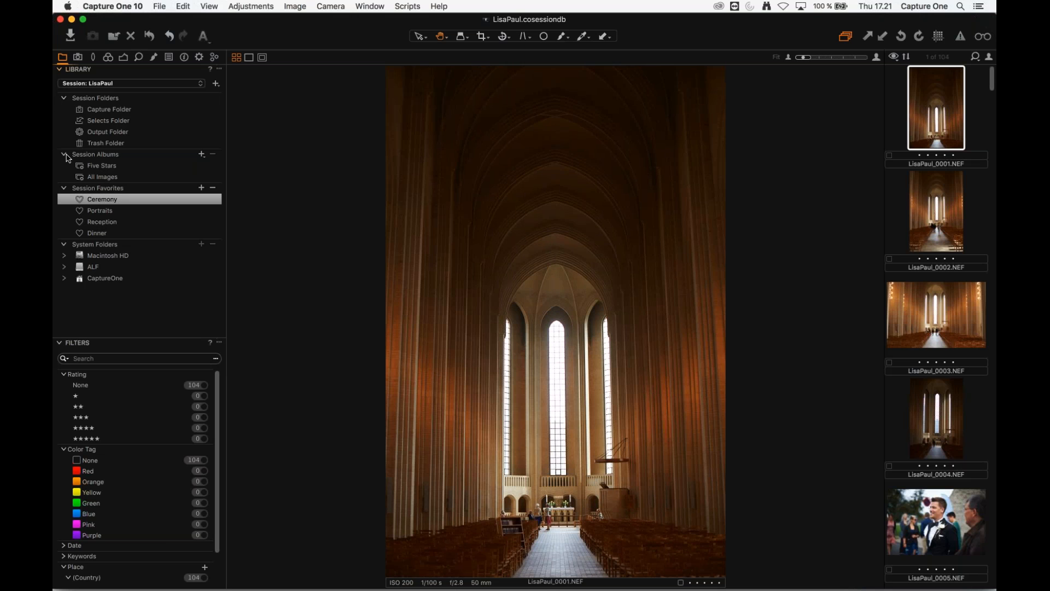
{"action": "left_click", "coordinate": [116, 179]}
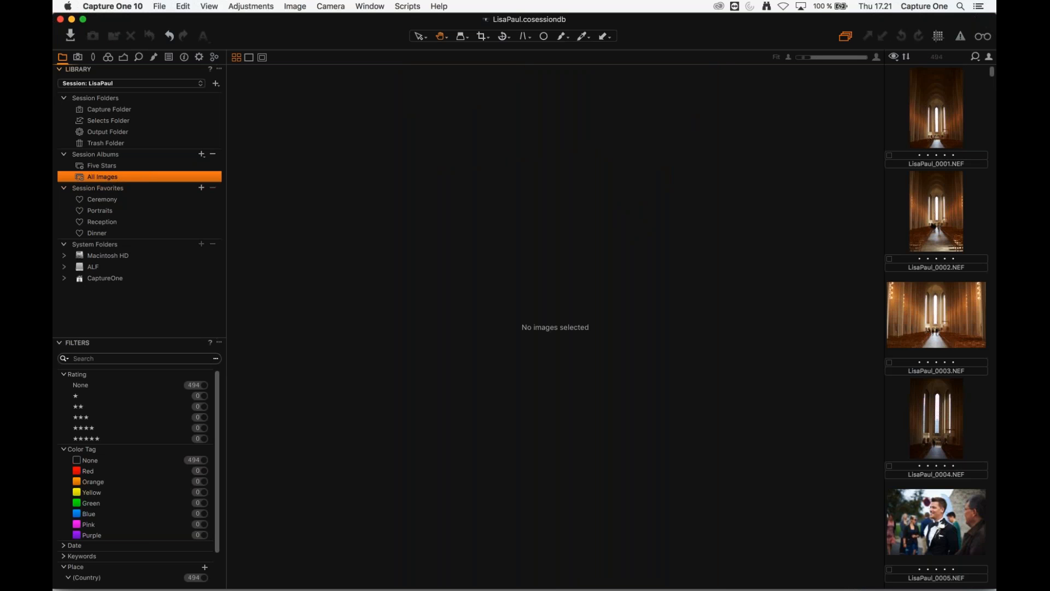
{"action": "left_click", "coordinate": [115, 167]}
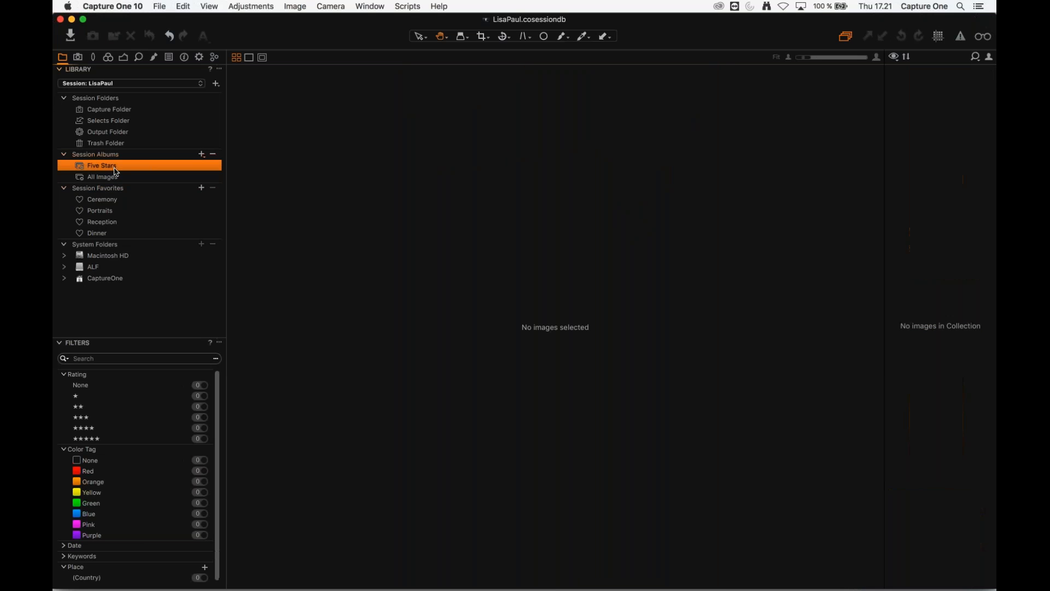
- Rate the first Ceremony image, LisaPaul_0001, five stars and view it in the Five Stars album
{"action": "left_click", "coordinate": [119, 200]}
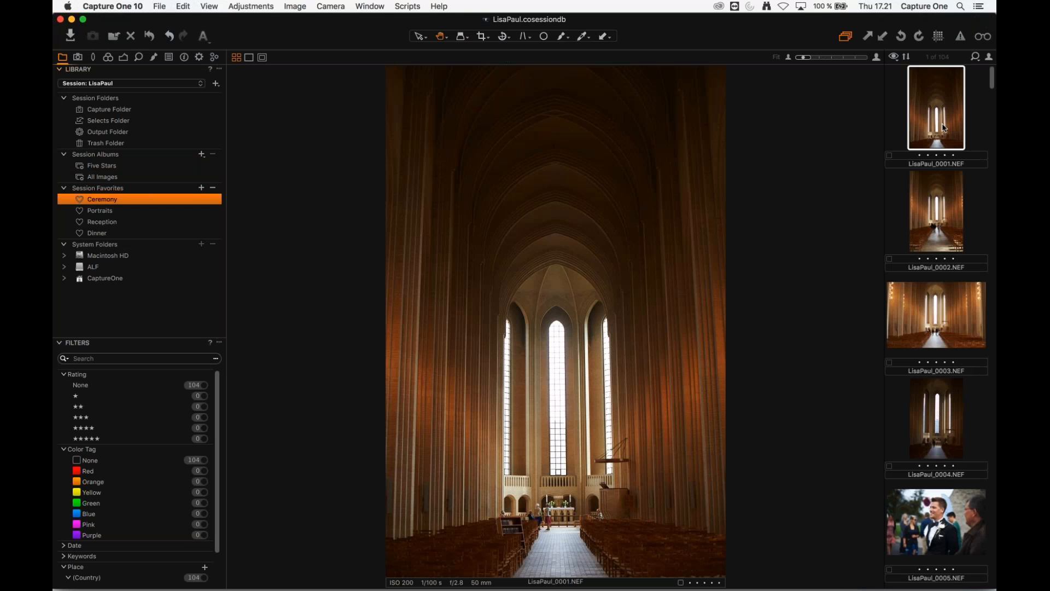
{"action": "left_click", "coordinate": [942, 113]}
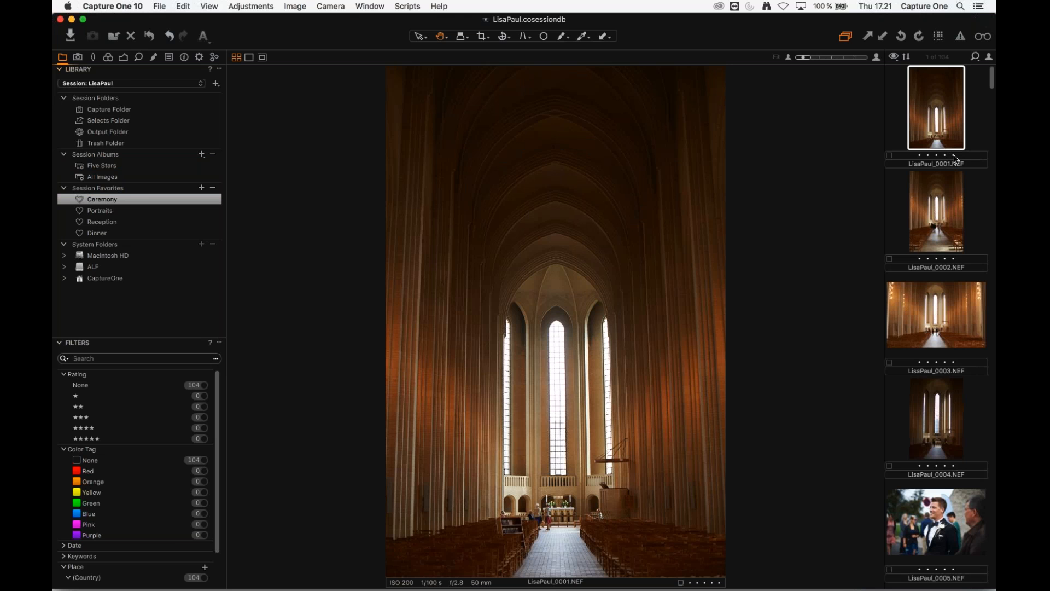
{"action": "left_click", "coordinate": [955, 156]}
{"action": "left_click", "coordinate": [104, 166]}
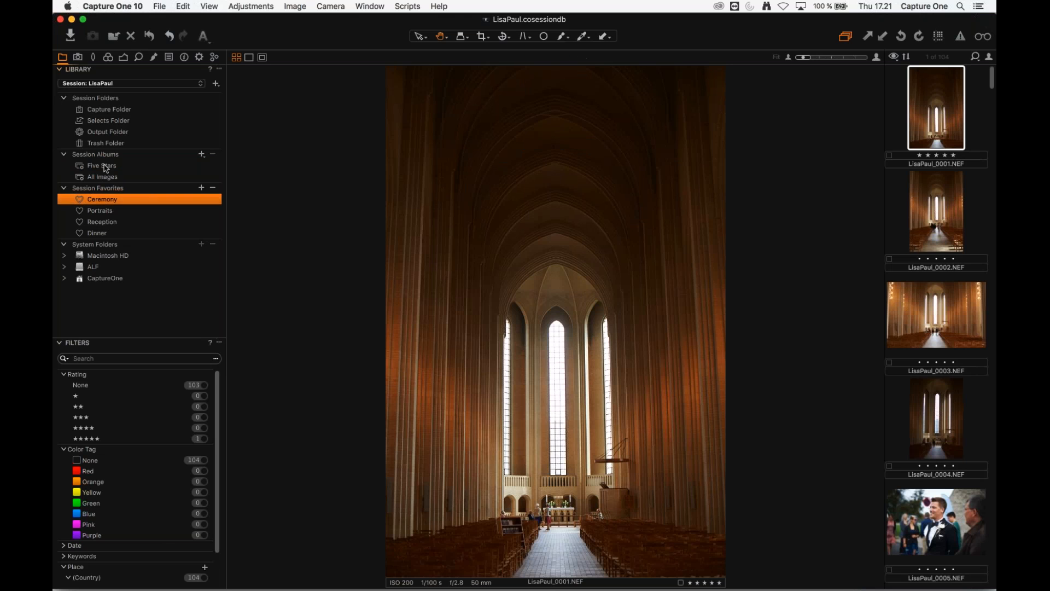
{"action": "left_click", "coordinate": [948, 143]}
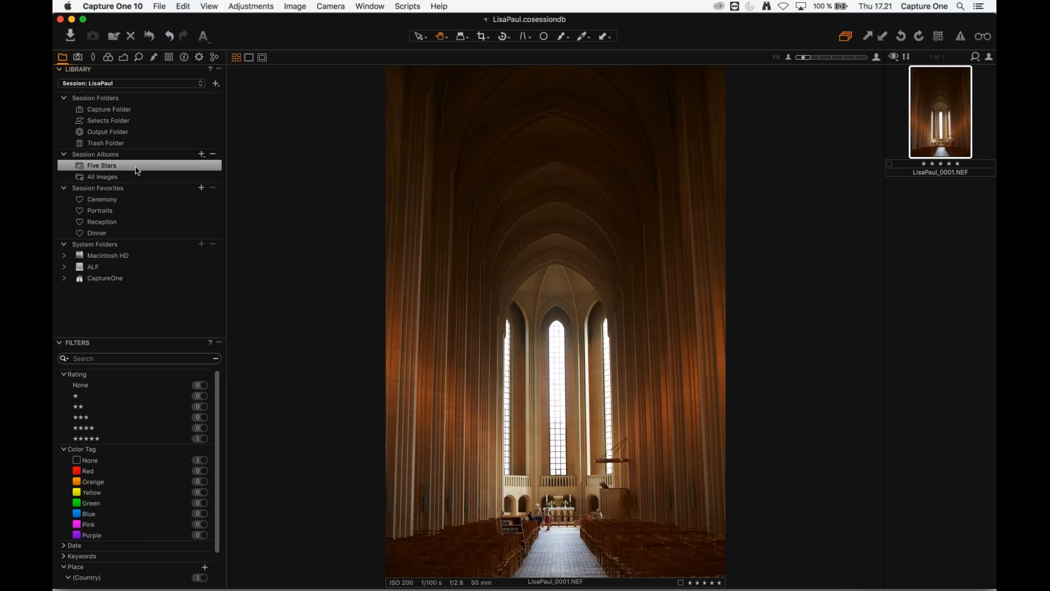
- Remove the star rating from the first Ceremony image and recheck the Five Stars album
{"action": "left_click", "coordinate": [114, 201]}
{"action": "left_click", "coordinate": [902, 160]}
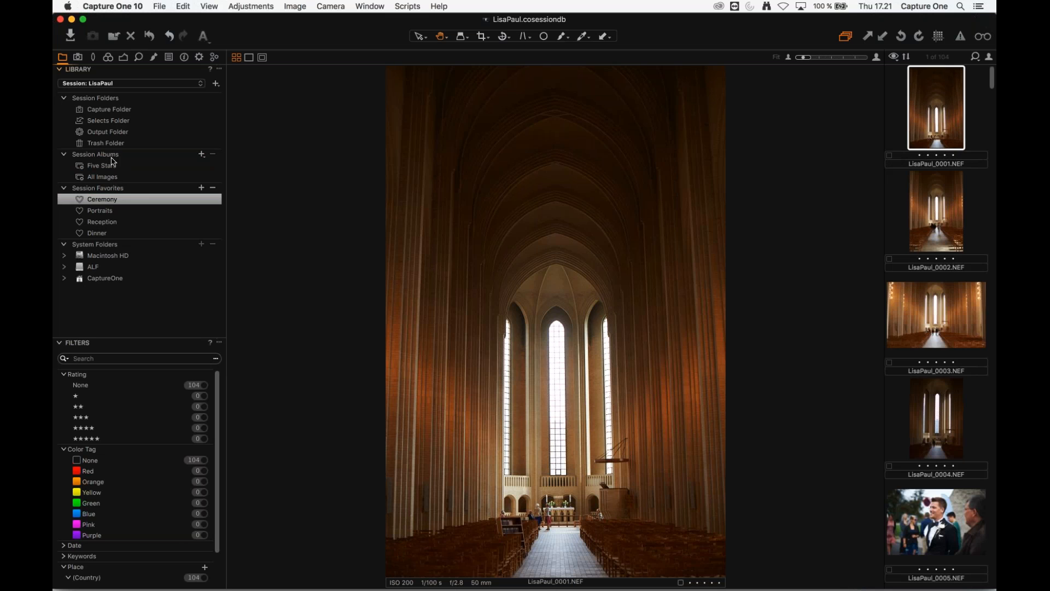
{"action": "left_click", "coordinate": [108, 168]}
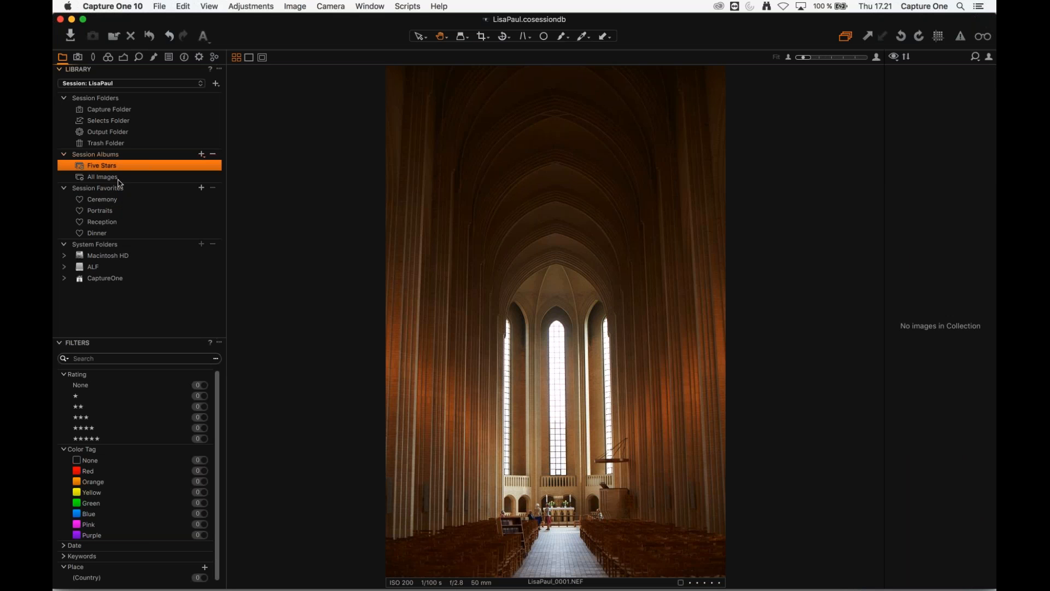
- Open the All Images album and hide the viewer labels
{"action": "left_click", "coordinate": [119, 179]}
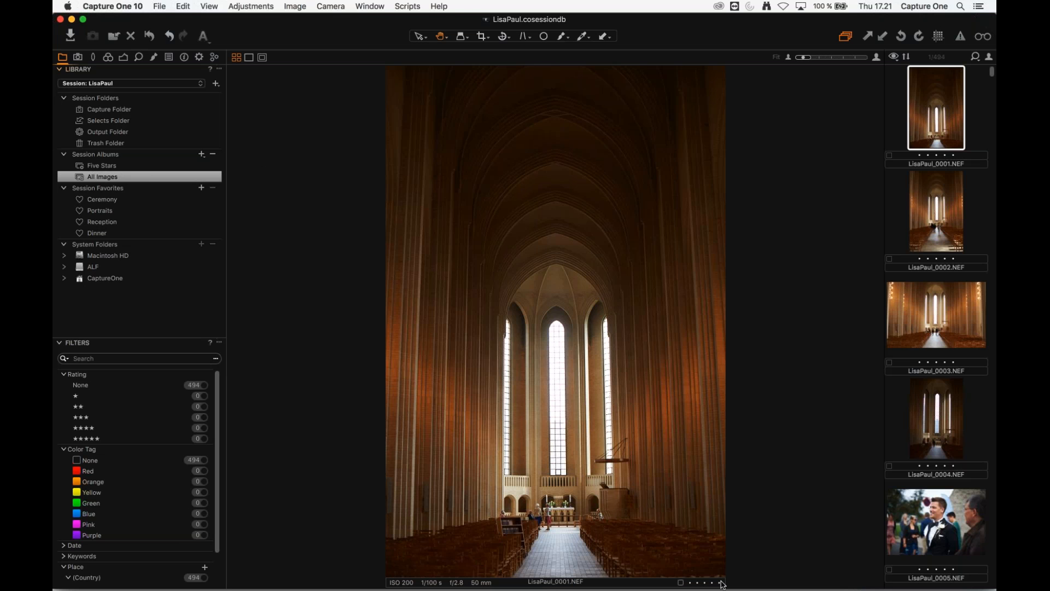
{"action": "left_click", "coordinate": [207, 6]}
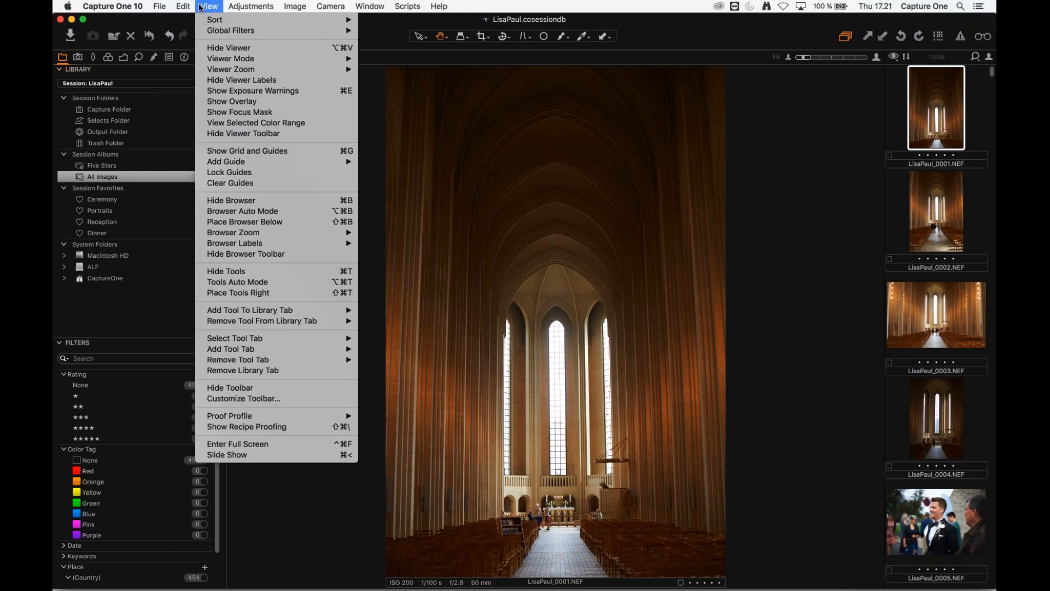
{"action": "left_click", "coordinate": [243, 80]}
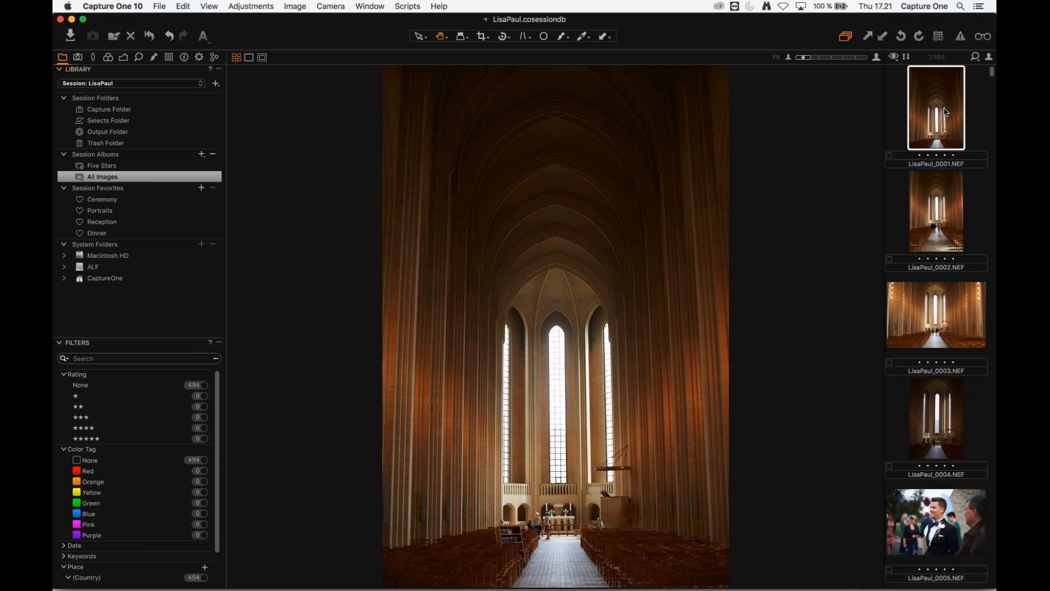
- Rate LisaPaul_0001 five stars in the All Images album, browse the following images and reselect it
{"action": "key", "text": "Down"}
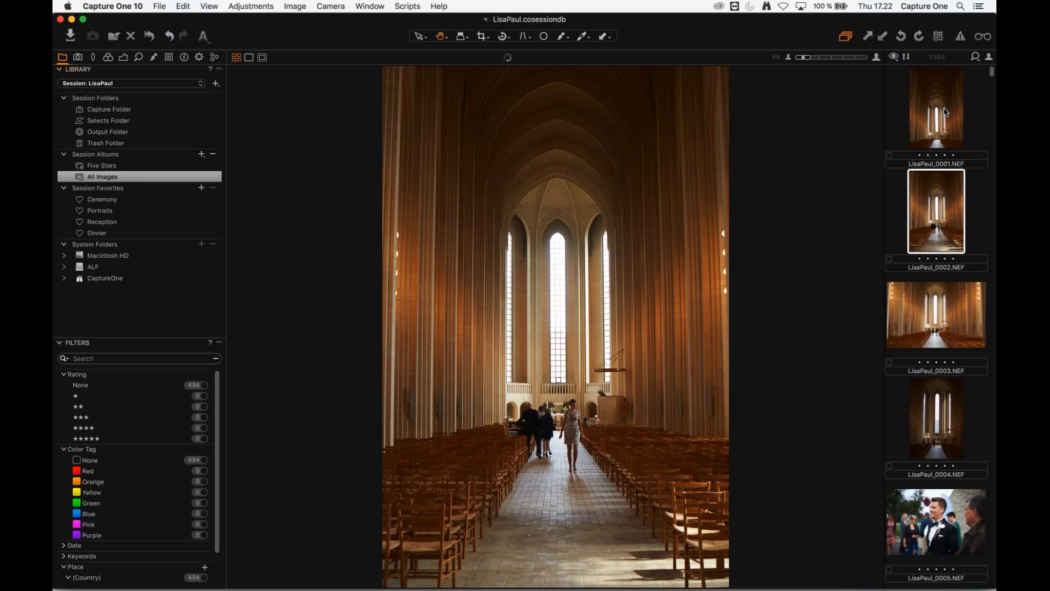
{"action": "key", "text": "5"}
{"action": "key", "text": "Down"}
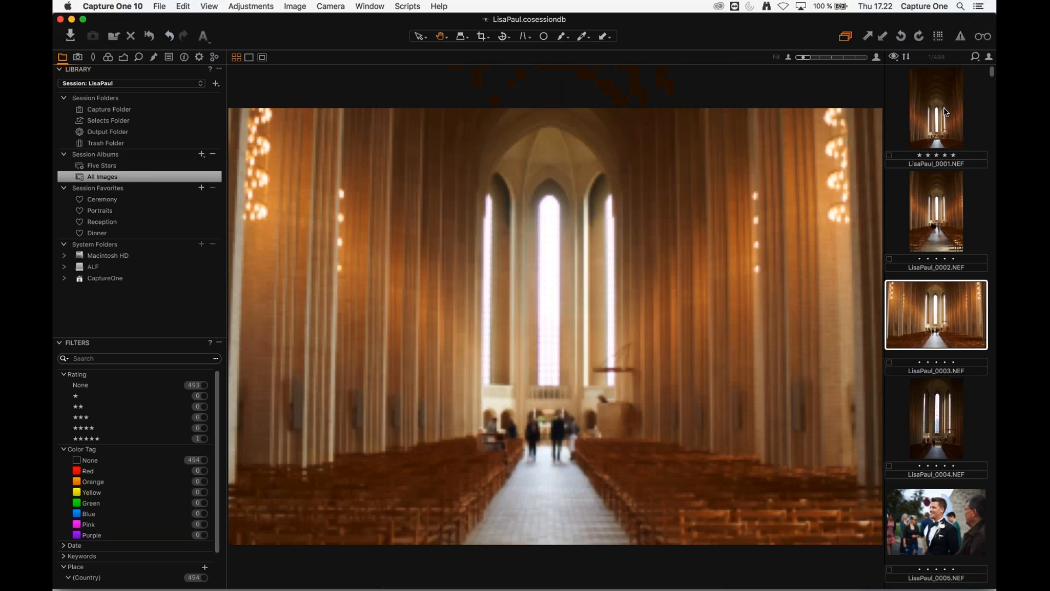
{"action": "left_click", "coordinate": [946, 112]}
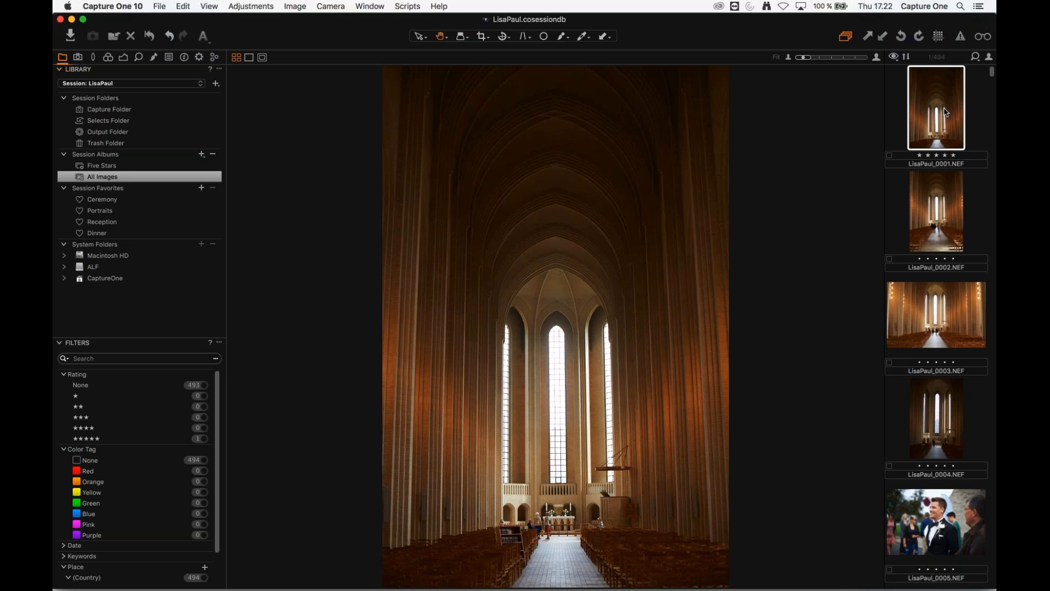
- Rate LisaPaul_0003 and LisaPaul_0006 five stars in the All Images album
{"action": "key", "text": "Down"}
{"action": "key", "text": "Down"}
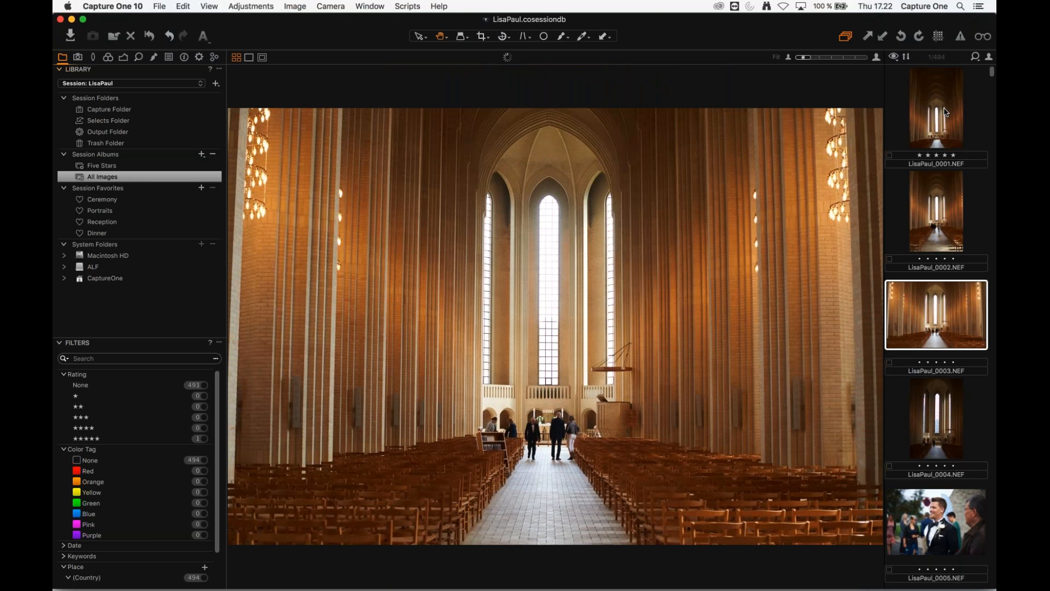
{"action": "key", "text": "5"}
{"action": "key", "text": "Down"}
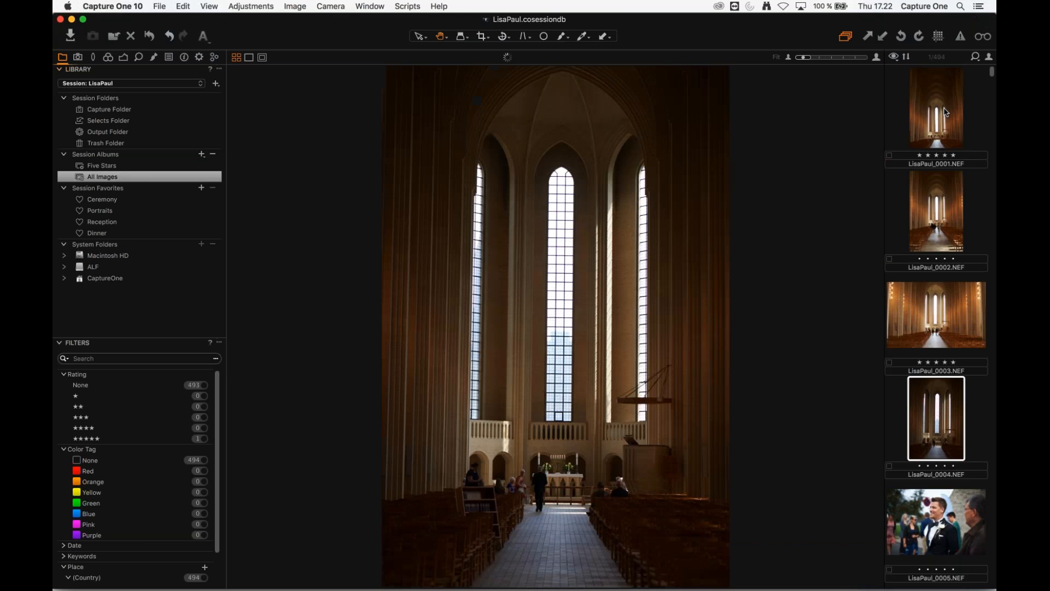
{"action": "key", "text": "Down"}
{"action": "key", "text": "Down"}
{"action": "key", "text": "5"}
- Rate LisaPaul_0009, the portrait of the two groomsmen, and LisaPaul_0007, the church exterior, five stars
{"action": "key", "text": "Down"}
{"action": "key", "text": "Down"}
{"action": "key", "text": "Down"}
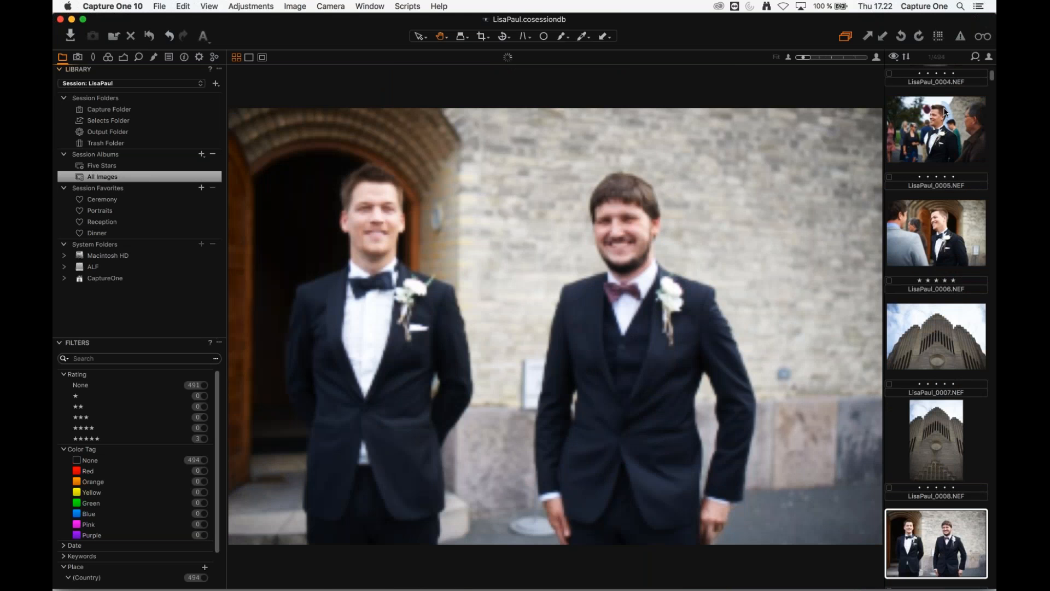
{"action": "key", "text": "5"}
{"action": "key", "text": "Down"}
{"action": "key", "text": "Up"}
{"action": "key", "text": "Up"}
{"action": "key", "text": "Up"}
{"action": "key", "text": "5"}
- Rate LisaPaul_0011, LisaPaul_0010 and LisaPaul_0005 five stars
{"action": "key", "text": "Down"}
{"action": "key", "text": "Down"}
{"action": "key", "text": "Down"}
{"action": "key", "text": "Down"}
{"action": "key", "text": "5"}
{"action": "key", "text": "Up"}
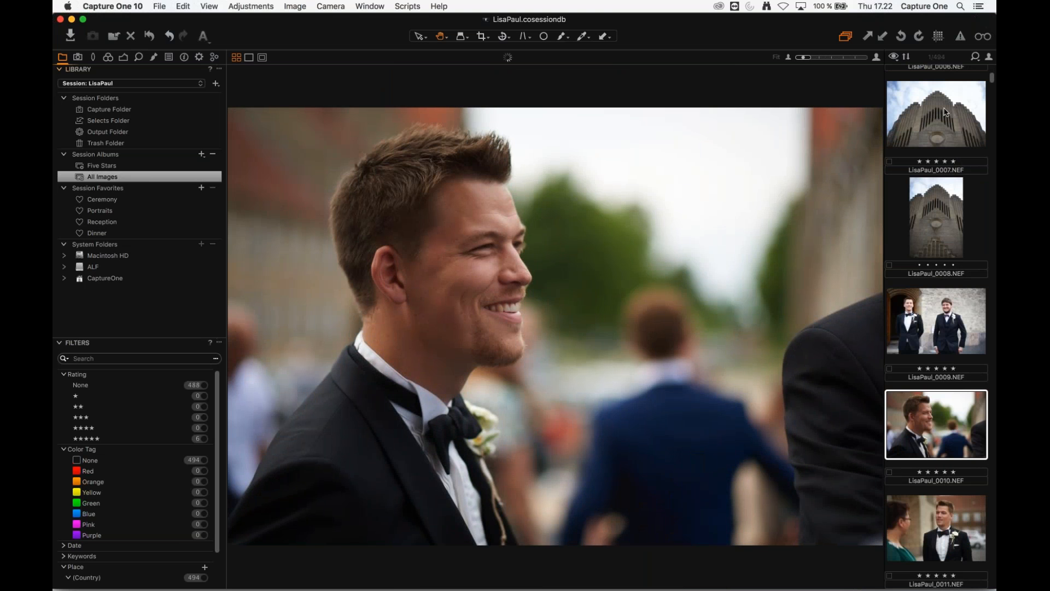
{"action": "key", "text": "Up"}
{"action": "key", "text": "Up"}
{"action": "key", "text": "Up"}
{"action": "key", "text": "Up"}
{"action": "key", "text": "Up"}
{"action": "key", "text": "5"}
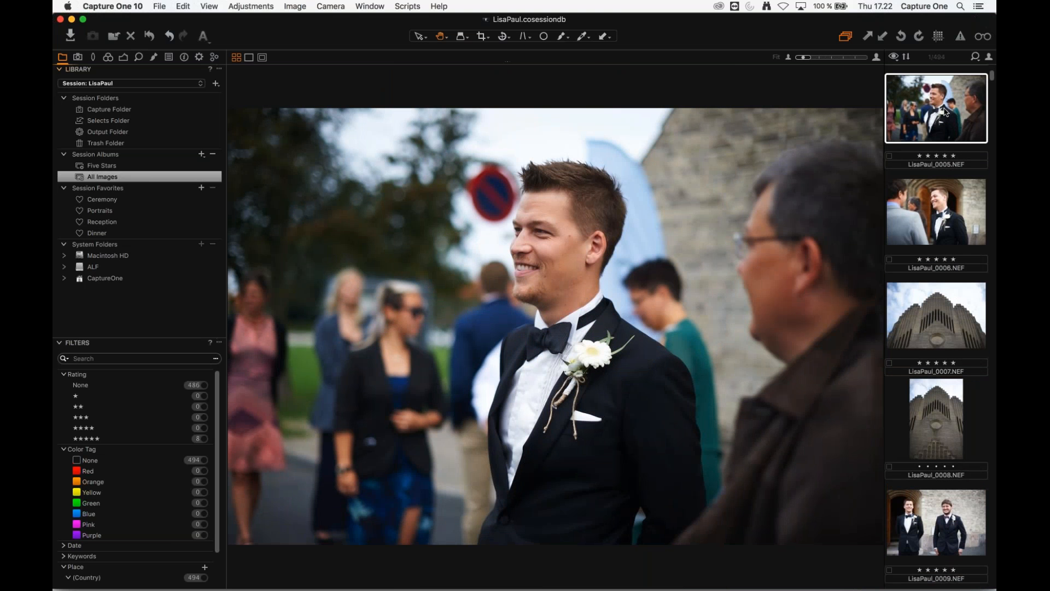
- Select the range from the bride having her dress adjusted through LisaPaul_0041 and rate it five stars
{"action": "scroll", "coordinate": [944, 164], "scroll_direction": "down", "scroll_amount": 5}
{"action": "left_click", "coordinate": [940, 206]}
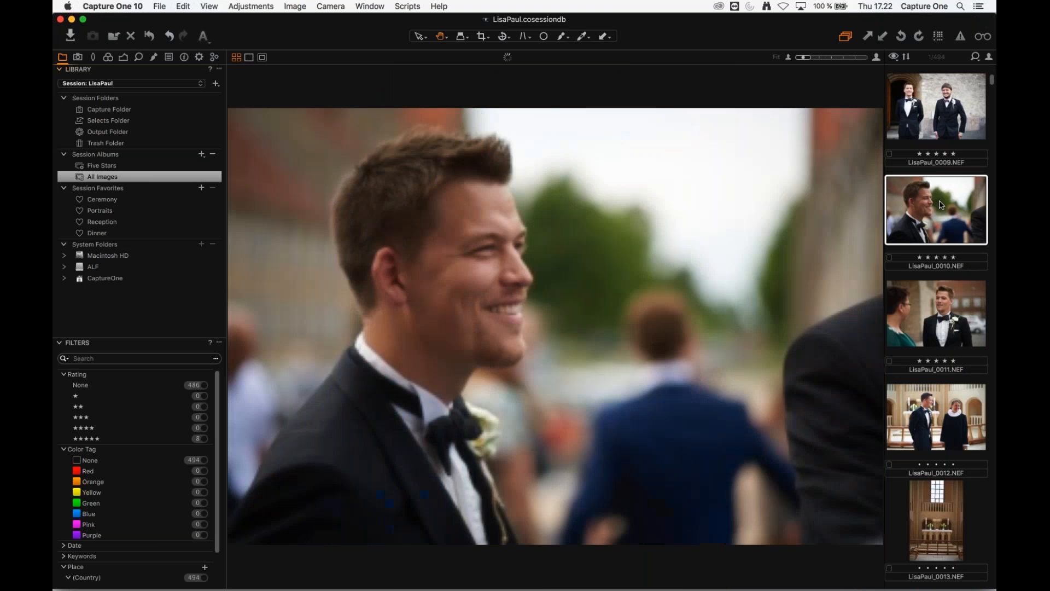
{"action": "scroll", "coordinate": [952, 162], "scroll_direction": "down", "scroll_amount": 2}
{"action": "scroll", "coordinate": [952, 163], "scroll_direction": "down", "scroll_amount": 7}
{"action": "left_click", "coordinate": [950, 161]}
{"action": "left_click", "coordinate": [943, 256]}
{"action": "scroll", "coordinate": [943, 199], "scroll_direction": "down", "scroll_amount": 20}
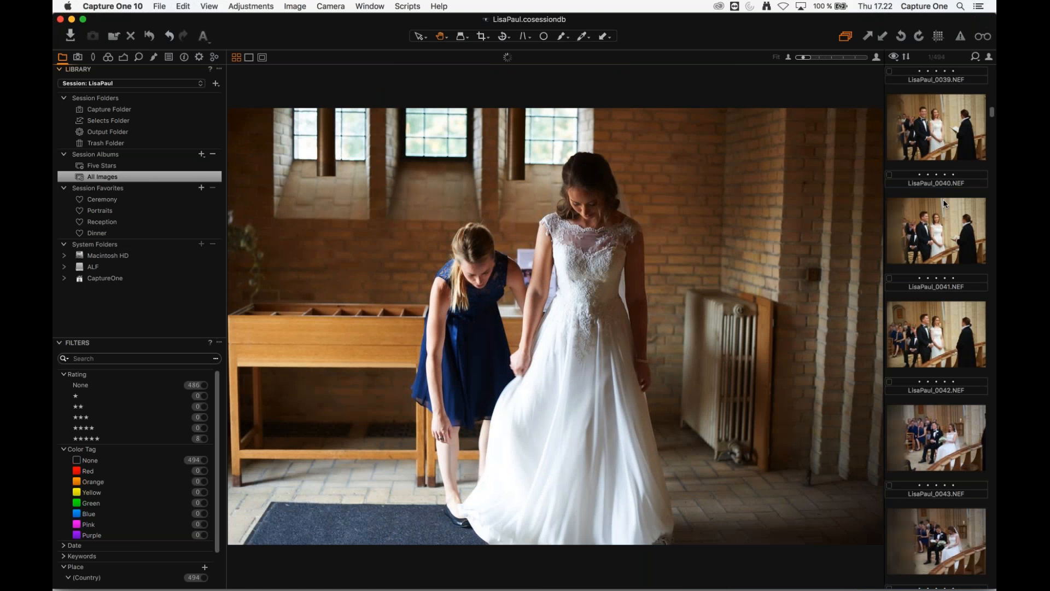
{"action": "left_click", "coordinate": [949, 215], "text": "shift"}
{"action": "key", "text": "5"}
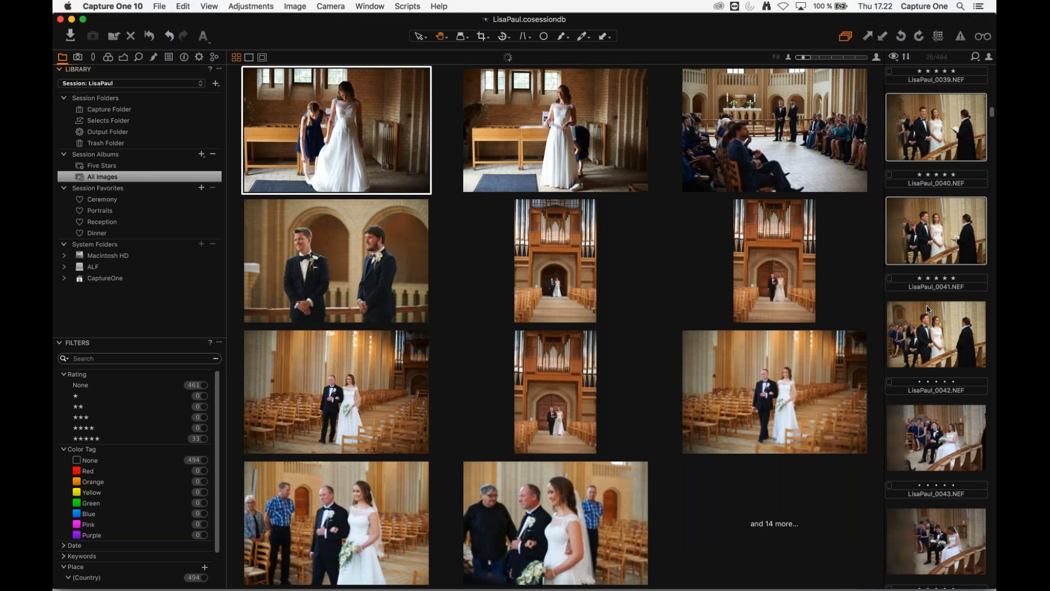
- Select the images LisaPaul_0054 through LisaPaul_0063 and rate them five stars
{"action": "left_click_drag", "start_coordinate": [991, 116], "coordinate": [991, 131]}
{"action": "left_click", "coordinate": [939, 183]}
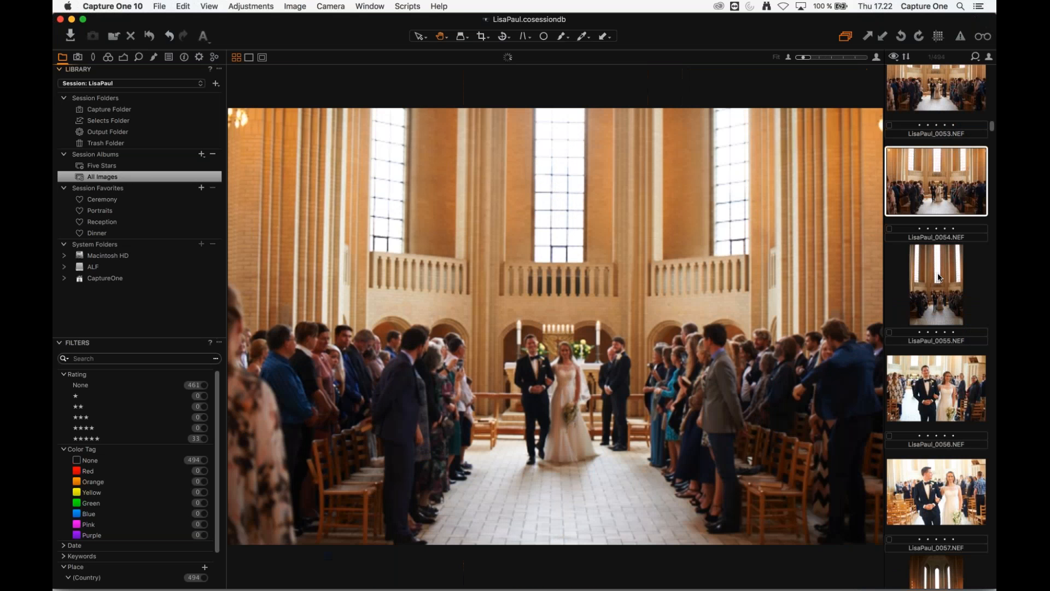
{"action": "scroll", "coordinate": [939, 277], "scroll_direction": "down", "scroll_amount": 12}
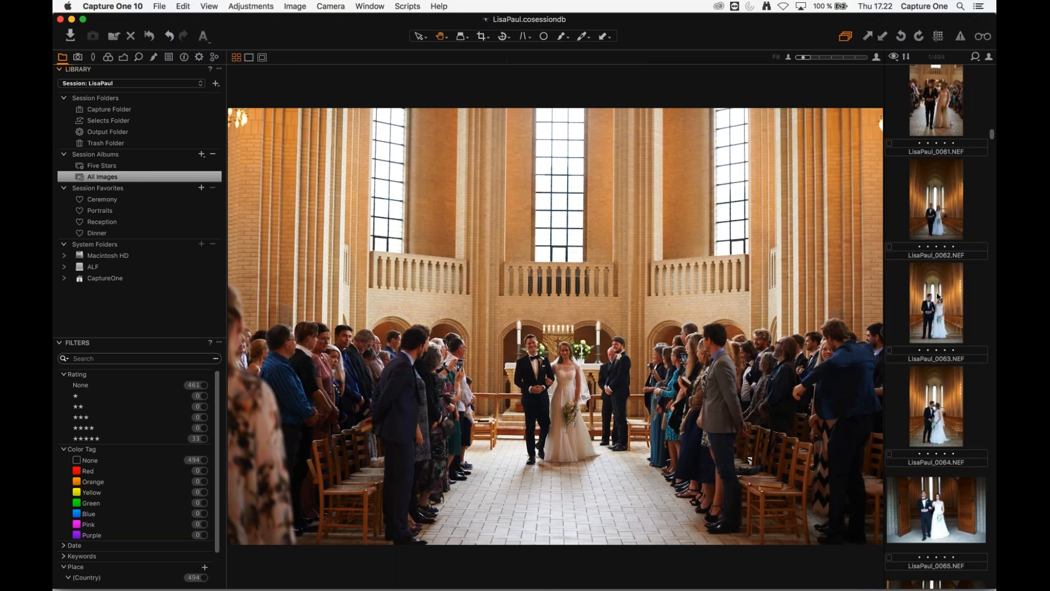
{"action": "left_click", "coordinate": [945, 309], "text": "shift"}
{"action": "key", "text": "5"}
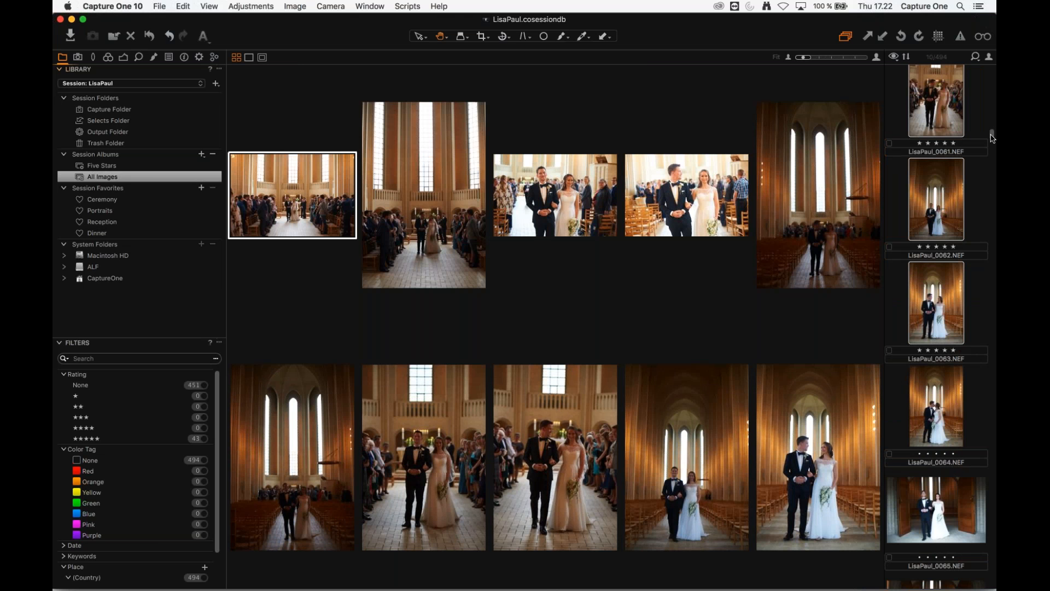
- Select the images LisaPaul_0073 through LisaPaul_0085 and rate them five stars
{"action": "scroll", "coordinate": [938, 230], "scroll_direction": "down", "scroll_amount": 10}
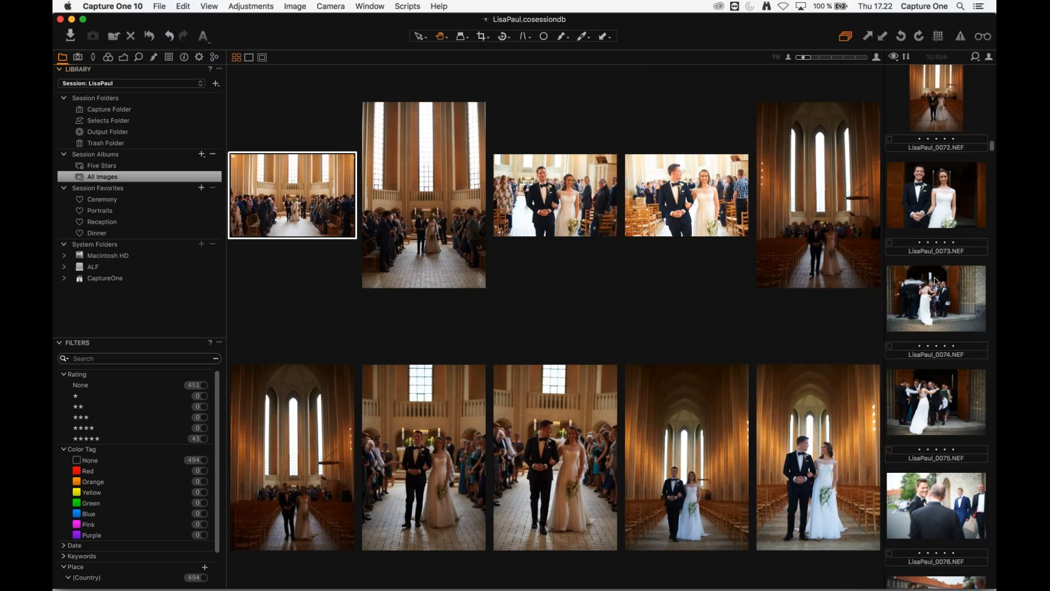
{"action": "left_click", "coordinate": [935, 279]}
{"action": "scroll", "coordinate": [935, 279], "scroll_direction": "down", "scroll_amount": 10}
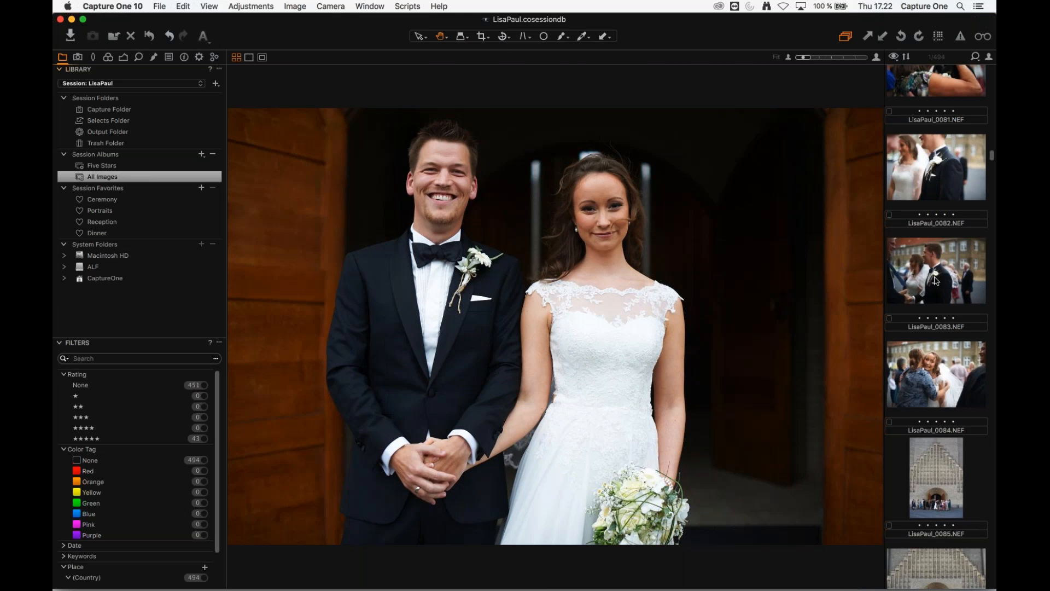
{"action": "scroll", "coordinate": [935, 282], "scroll_direction": "down", "scroll_amount": 4}
{"action": "left_click", "coordinate": [937, 291], "text": "shift"}
{"action": "key", "text": "5"}
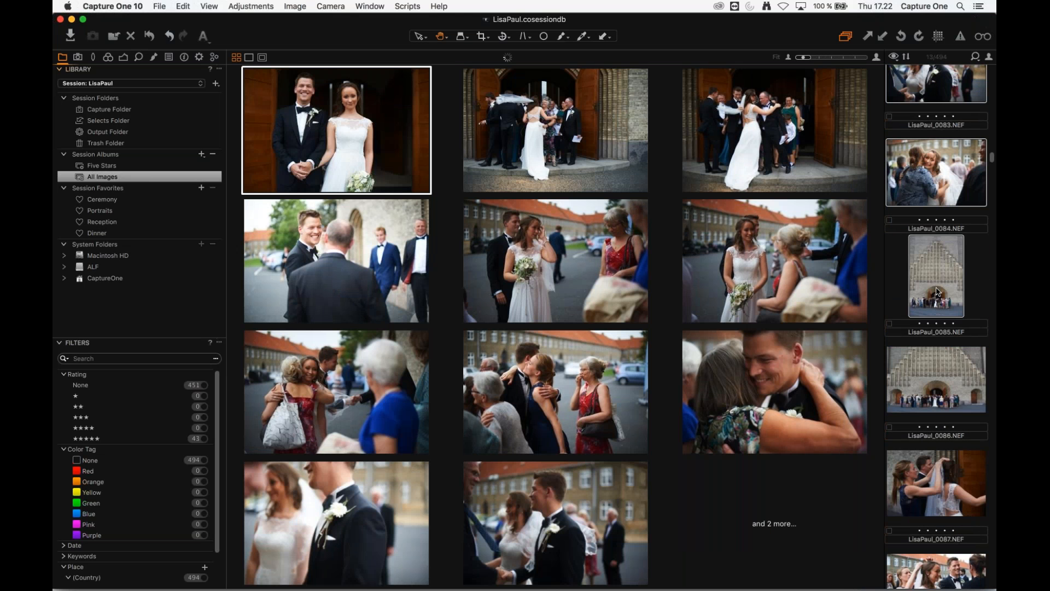
- Select the range from LisaPaul_0114 through the couple standing beside the vintage car and rate it five stars
{"action": "scroll", "coordinate": [993, 190], "scroll_direction": "down", "scroll_amount": 10}
{"action": "scroll", "coordinate": [992, 190], "scroll_direction": "down", "scroll_amount": 10}
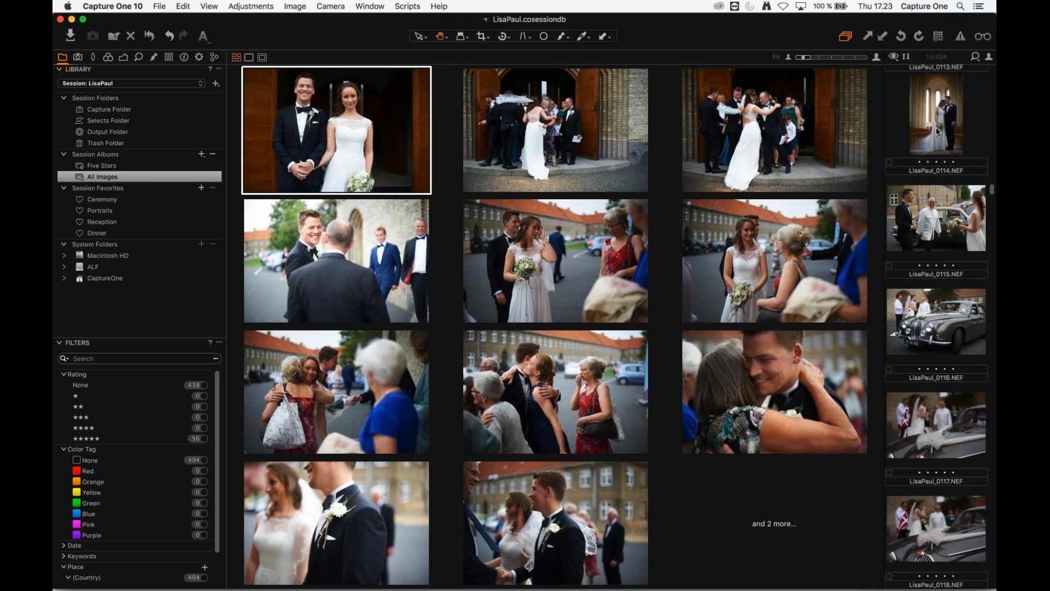
{"action": "left_click", "coordinate": [931, 183]}
{"action": "scroll", "coordinate": [933, 260], "scroll_direction": "down", "scroll_amount": 1}
{"action": "scroll", "coordinate": [933, 259], "scroll_direction": "down", "scroll_amount": 6}
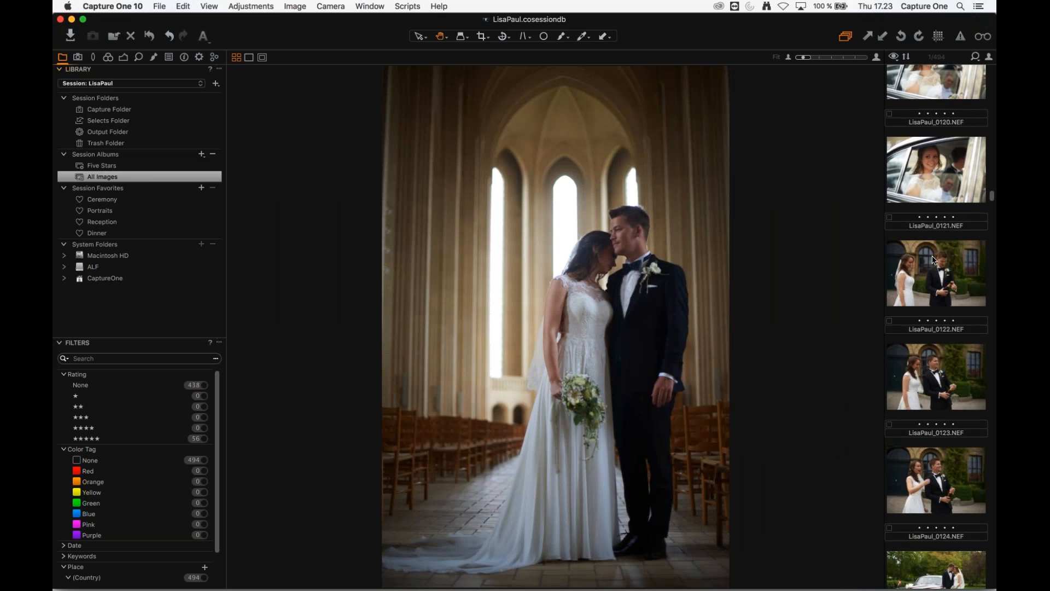
{"action": "left_click", "coordinate": [941, 299], "text": "shift"}
{"action": "key", "text": "5"}
- Select the images LisaPaul_0154 through LisaPaul_0165 and rate them five stars
{"action": "scroll", "coordinate": [941, 169], "scroll_direction": "down", "scroll_amount": 20}
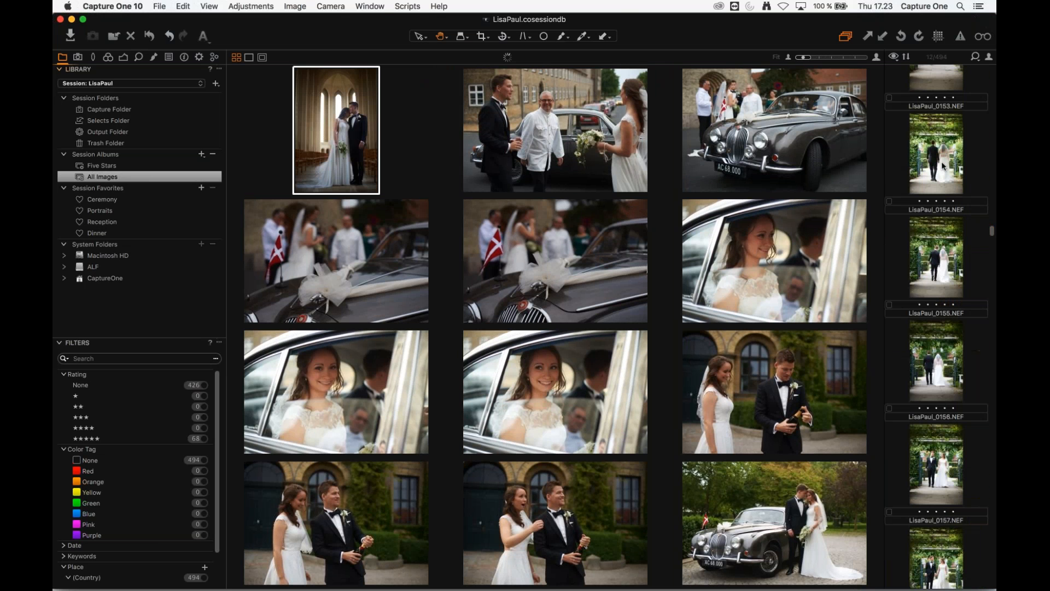
{"action": "left_click", "coordinate": [938, 178]}
{"action": "scroll", "coordinate": [929, 325], "scroll_direction": "down", "scroll_amount": 3}
{"action": "scroll", "coordinate": [929, 325], "scroll_direction": "down", "scroll_amount": 4}
{"action": "left_click", "coordinate": [954, 376], "text": "shift"}
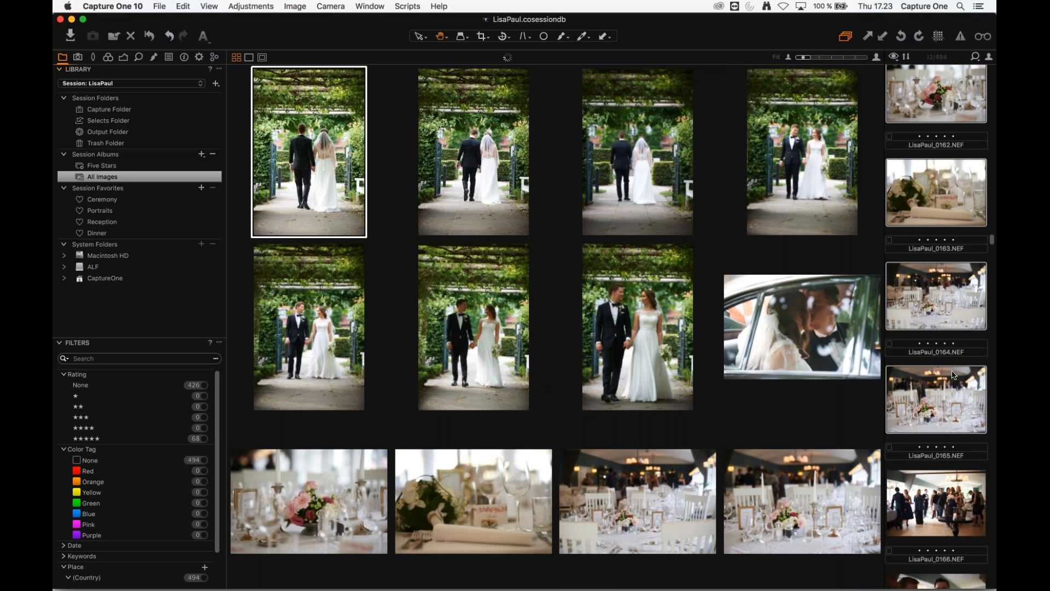
{"action": "key", "text": "5"}
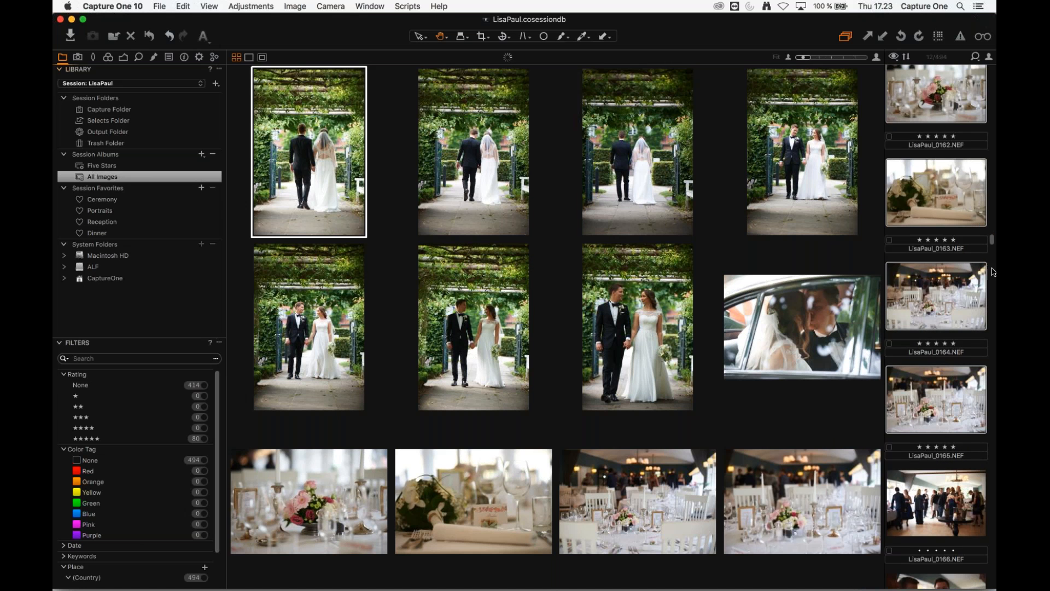
- Select the range from the smartphone shot of the couple through LisaPaul_0210 and rate it five stars
{"action": "scroll", "coordinate": [935, 262], "scroll_direction": "down", "scroll_amount": 20}
{"action": "left_click", "coordinate": [933, 251]}
{"action": "scroll", "coordinate": [936, 328], "scroll_direction": "down", "scroll_amount": 8}
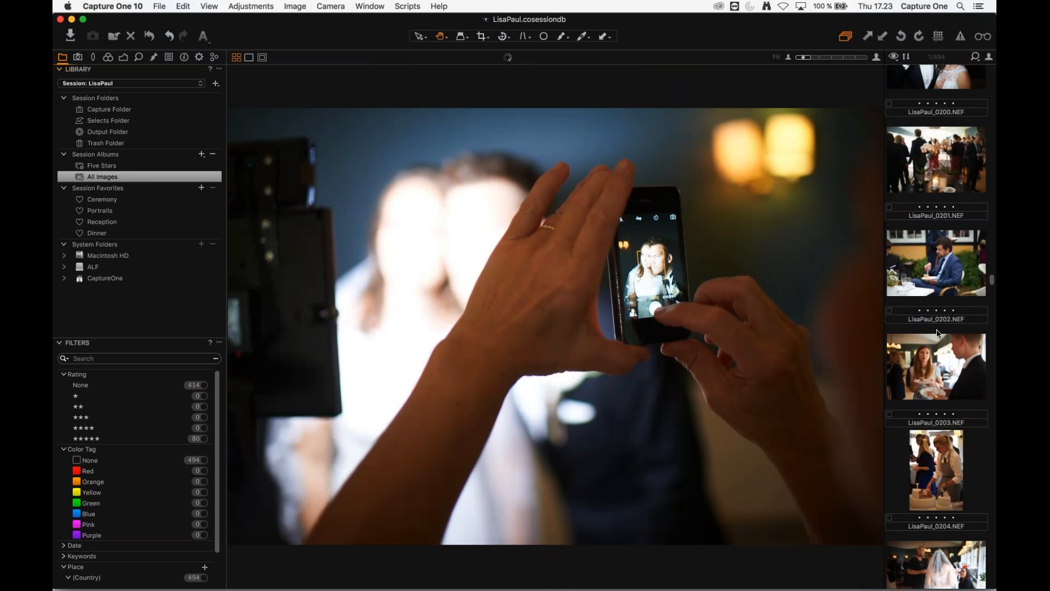
{"action": "left_click", "coordinate": [936, 393], "text": "shift"}
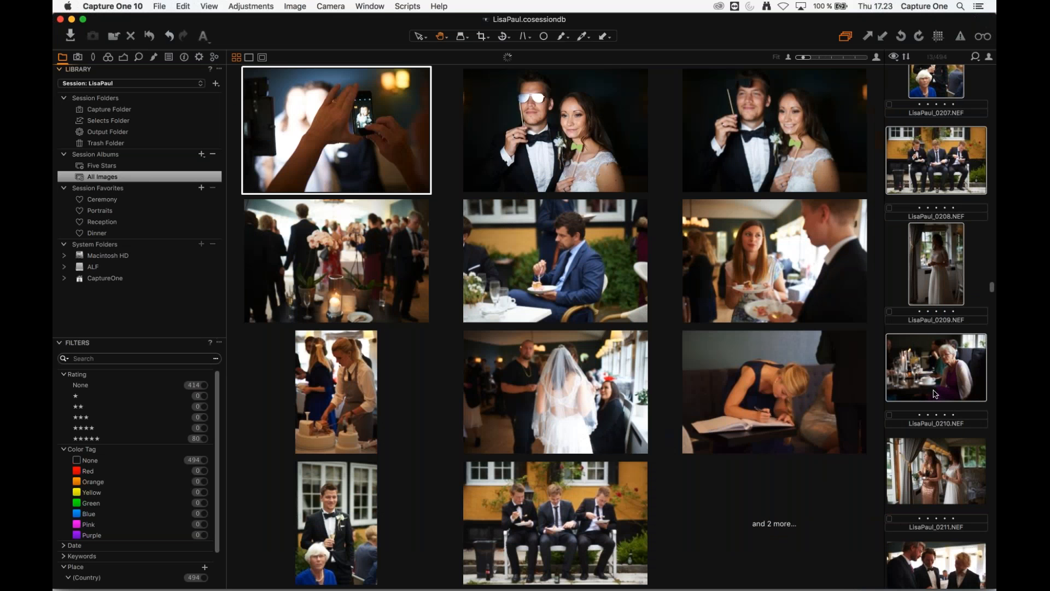
{"action": "key", "text": "5"}
- Select the images from the wedding rings, LisaPaul_0235, through LisaPaul_0257 and rate them five stars
{"action": "scroll", "coordinate": [992, 342], "scroll_direction": "down", "scroll_amount": 20}
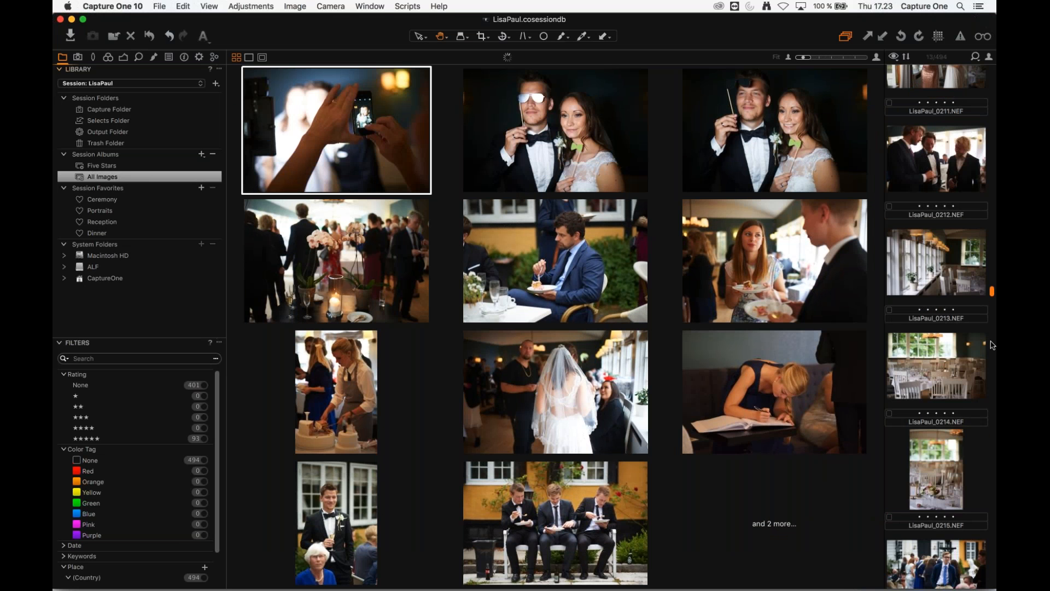
{"action": "left_click_drag", "start_coordinate": [992, 342], "coordinate": [991, 314]}
{"action": "left_click", "coordinate": [939, 255]}
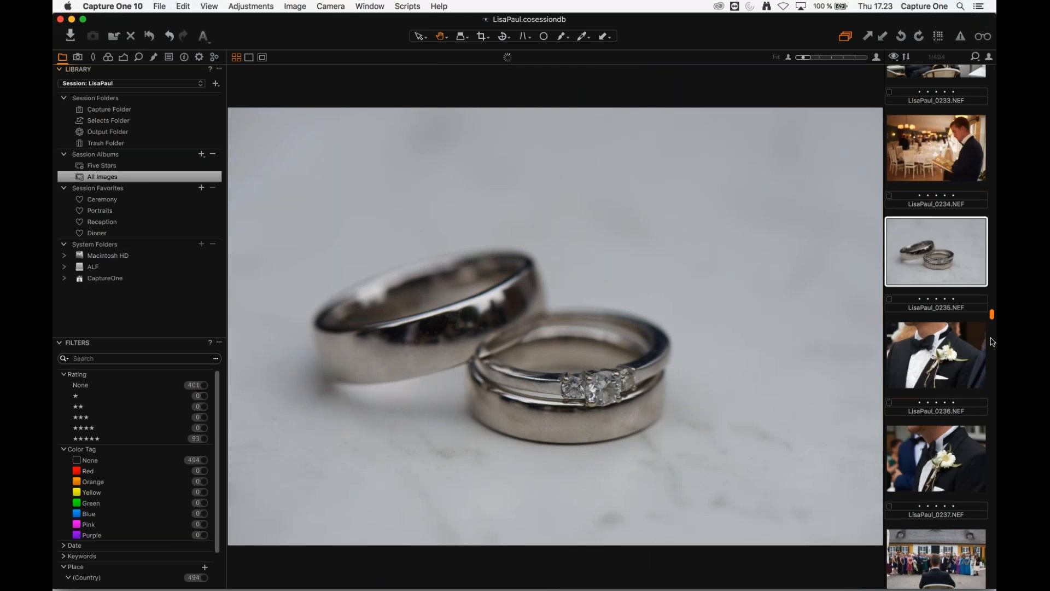
{"action": "left_click", "coordinate": [991, 340]}
{"action": "left_click", "coordinate": [943, 347], "text": "shift"}
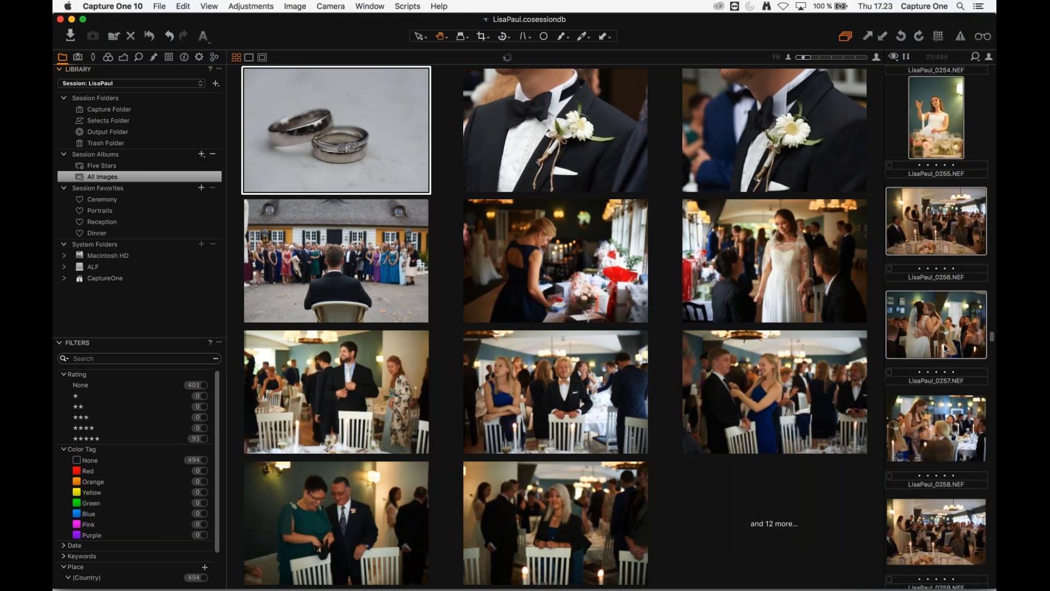
{"action": "key", "text": "5"}
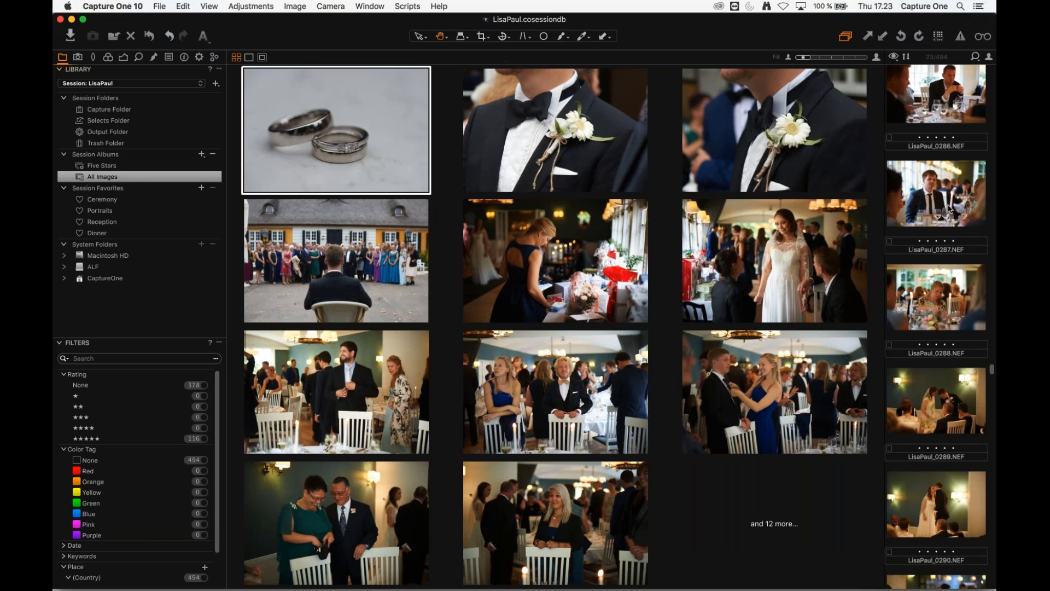
- Select the dinner images LisaPaul_0287 through LisaPaul_0309 and rate them five stars
{"action": "scroll", "coordinate": [976, 370], "scroll_direction": "down", "scroll_amount": 10}
{"action": "left_click", "coordinate": [948, 392], "text": "shift"}
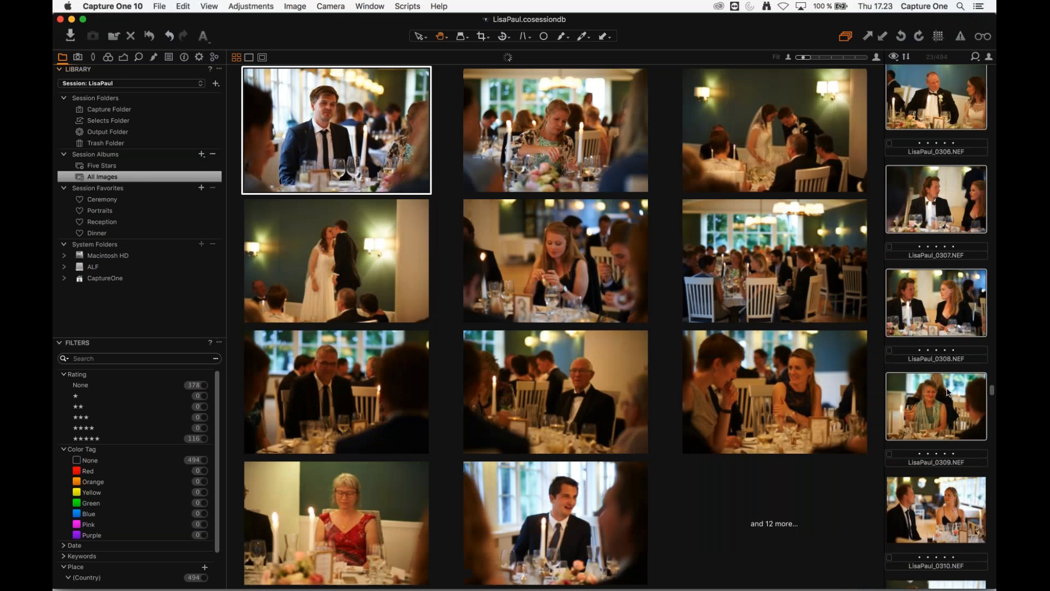
{"action": "key", "text": "5"}
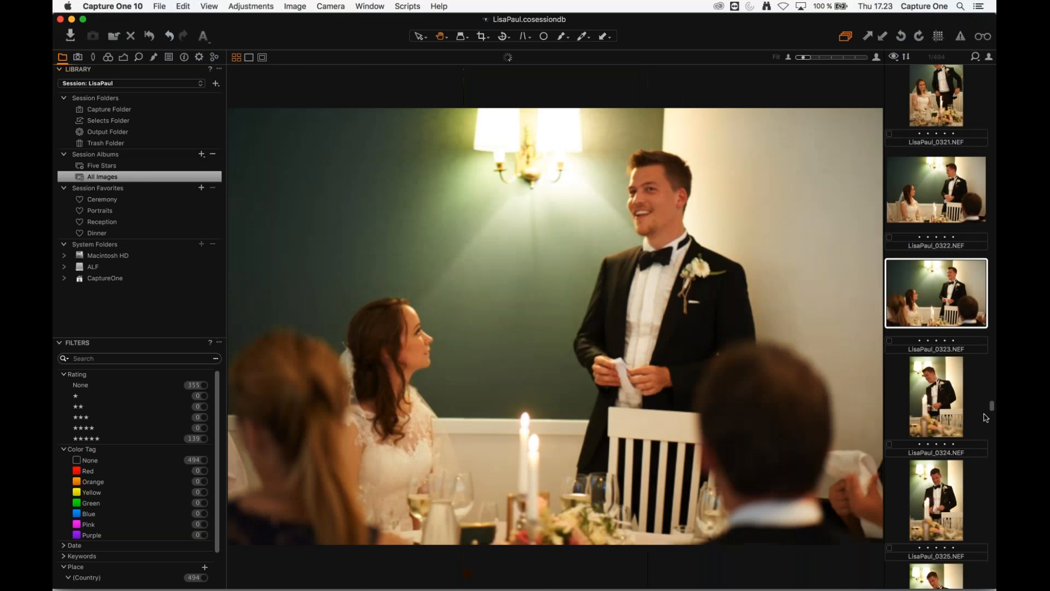
- Select the images LisaPaul_0332 through LisaPaul_0369 and rate them five stars
{"action": "left_click_drag", "start_coordinate": [992, 407], "coordinate": [991, 452]}
{"action": "left_click", "coordinate": [945, 417]}
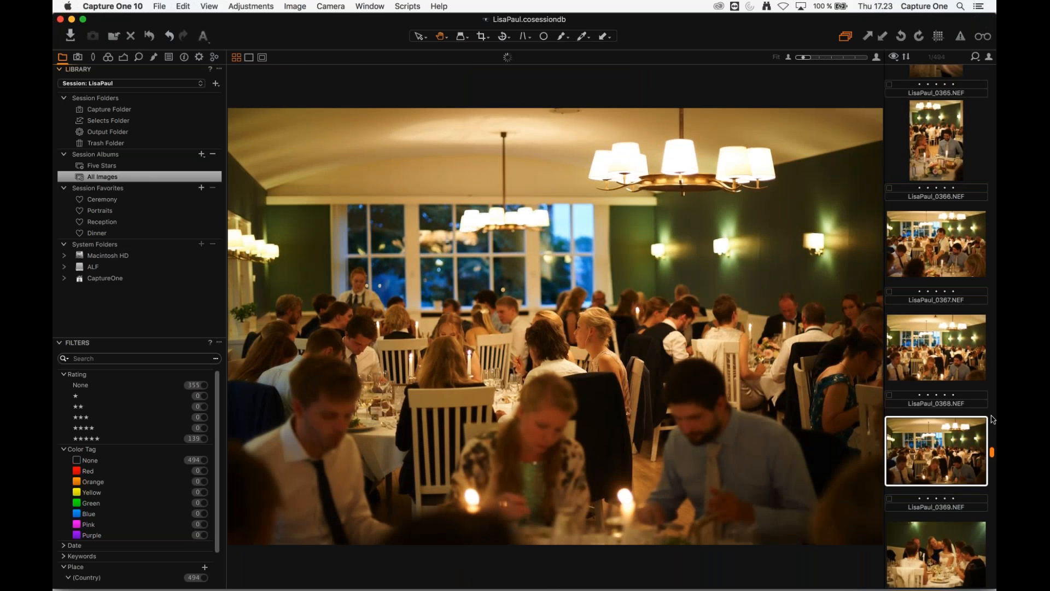
{"action": "left_click_drag", "start_coordinate": [992, 453], "coordinate": [992, 416]}
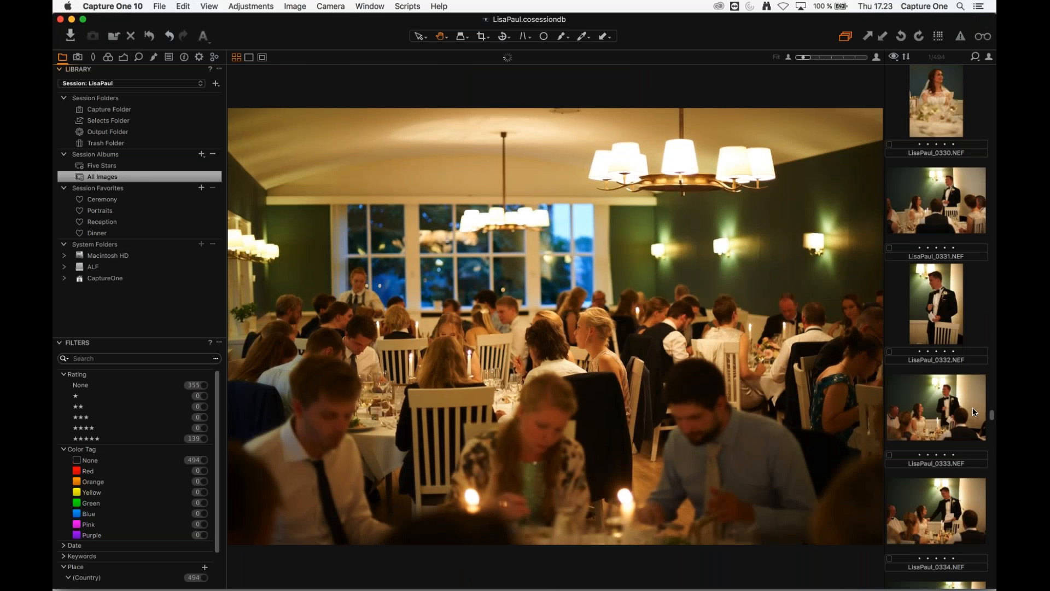
{"action": "left_click", "coordinate": [933, 320], "text": "shift"}
- Browse back through the earlier images, open LisaPaul_0090, inspect the bouquet at 100% and return to the fitted view
{"action": "left_click_drag", "start_coordinate": [994, 424], "coordinate": [993, 156]}
{"action": "scroll", "coordinate": [937, 387], "scroll_direction": "down", "scroll_amount": 1}
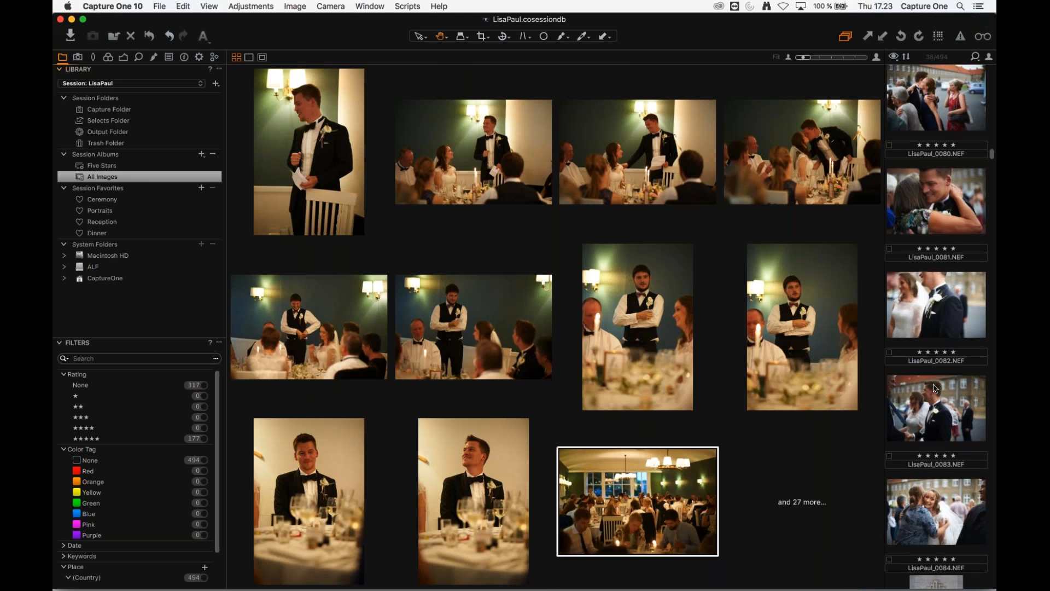
{"action": "scroll", "coordinate": [934, 387], "scroll_direction": "up", "scroll_amount": 10}
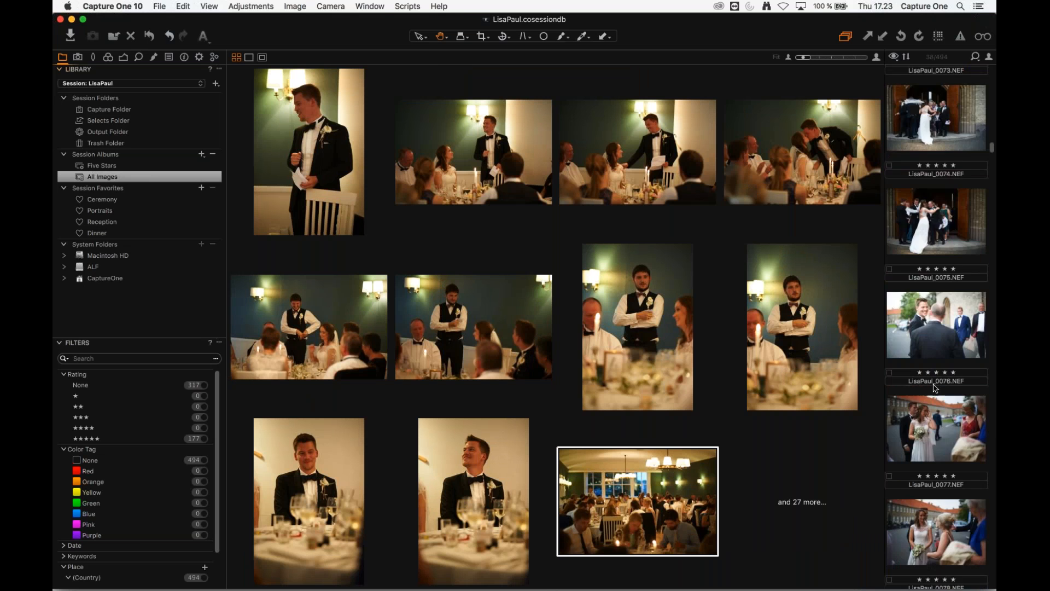
{"action": "scroll", "coordinate": [934, 387], "scroll_direction": "down", "scroll_amount": 20}
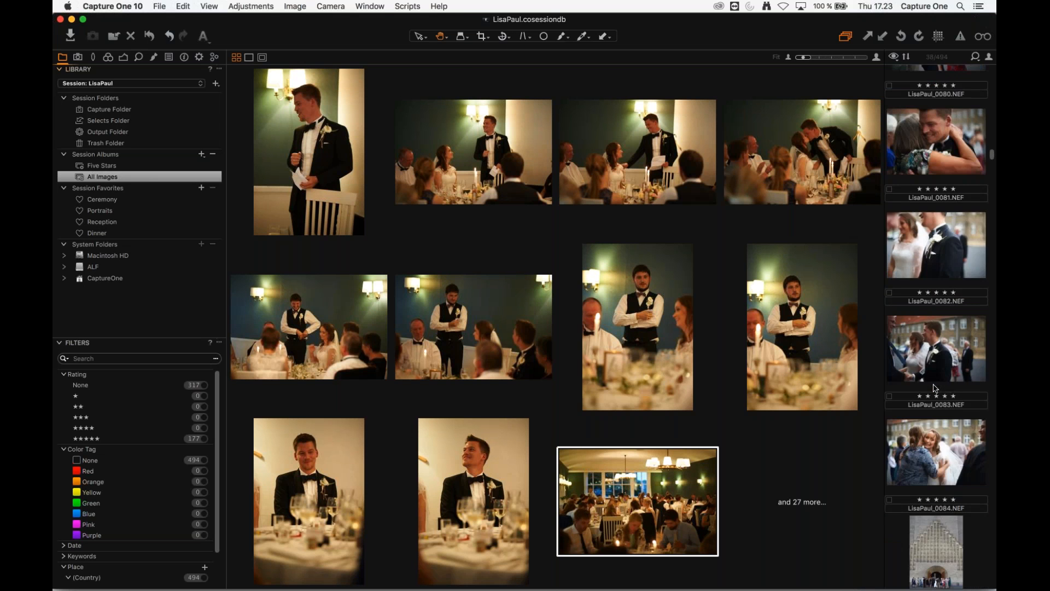
{"action": "scroll", "coordinate": [935, 387], "scroll_direction": "down", "scroll_amount": 3}
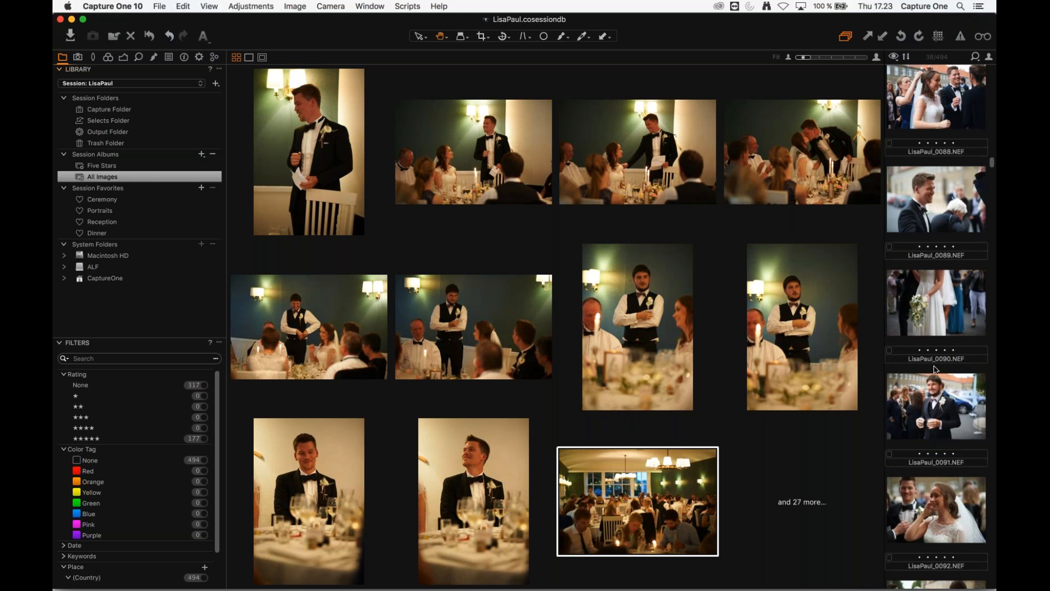
{"action": "left_click", "coordinate": [916, 294]}
{"action": "left_click", "coordinate": [462, 351]}
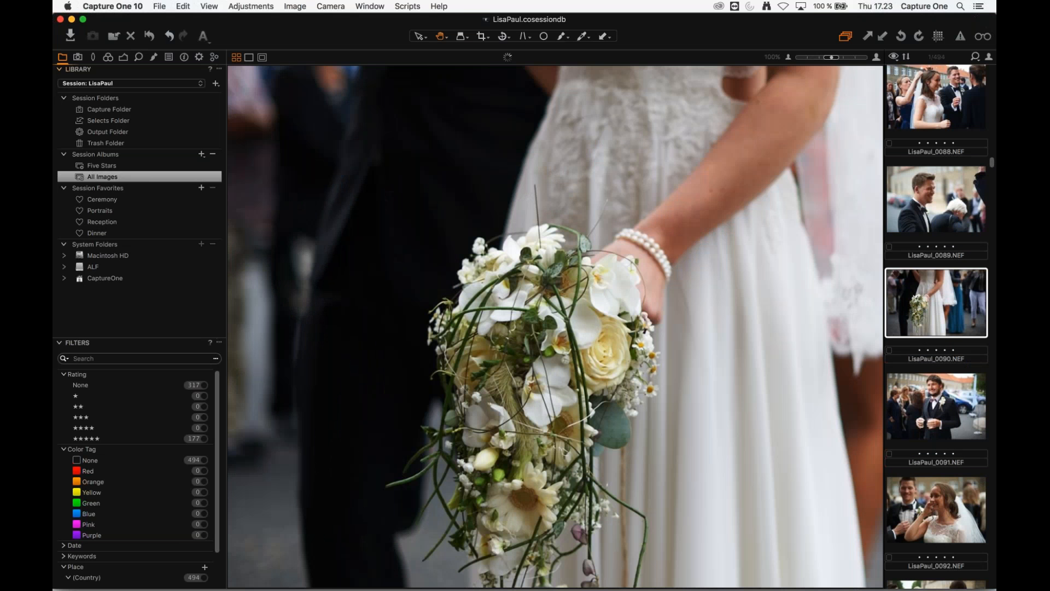
{"action": "left_click_drag", "start_coordinate": [671, 236], "coordinate": [721, 177]}
{"action": "double_click", "coordinate": [720, 177]}
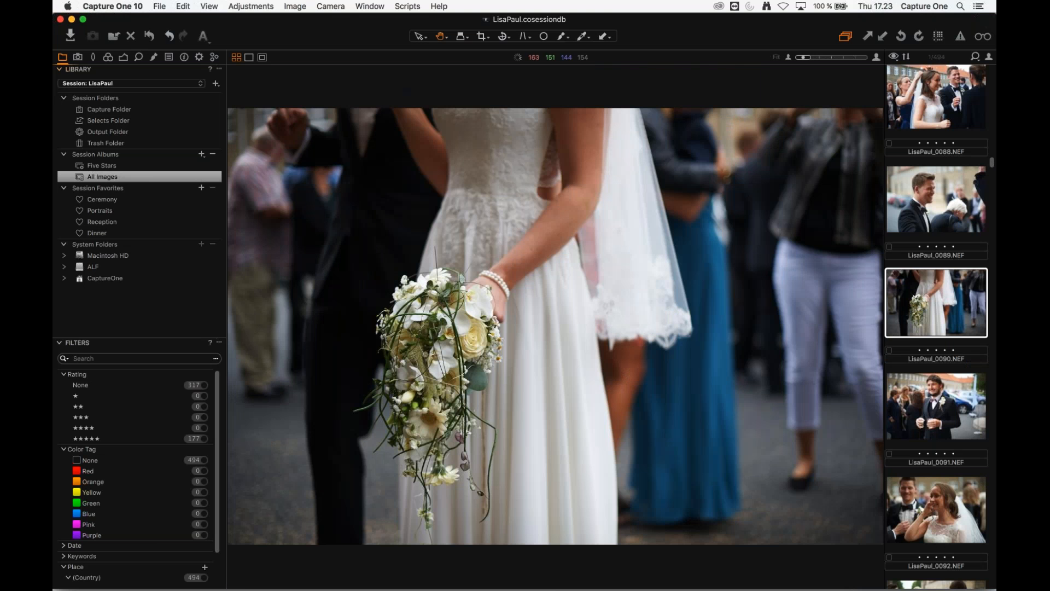
- Open LisaPaul_0092, inspect the bride's face at 100% and return to the fitted view
{"action": "left_click", "coordinate": [943, 502]}
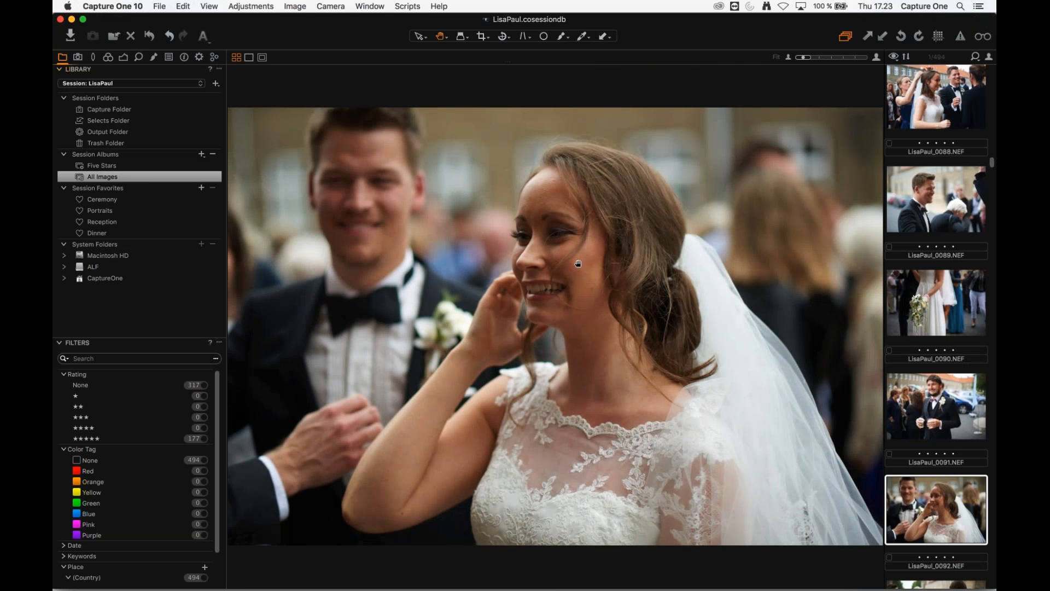
{"action": "left_click", "coordinate": [578, 263]}
{"action": "left_click_drag", "start_coordinate": [569, 262], "coordinate": [548, 117]}
{"action": "left_click_drag", "start_coordinate": [549, 230], "coordinate": [607, 209]}
{"action": "double_click", "coordinate": [608, 209]}
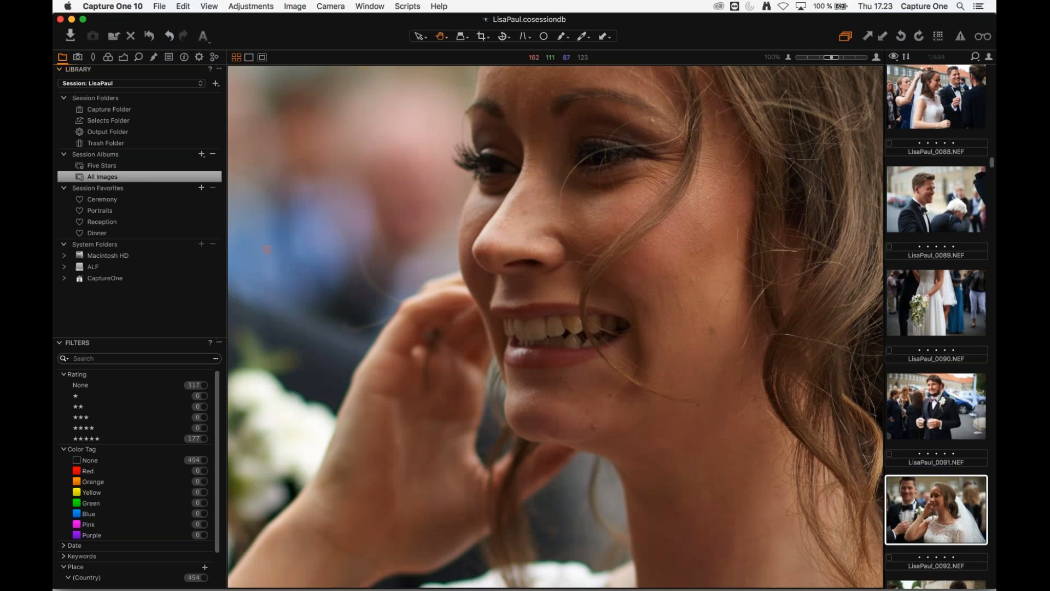
- Open LisaPaul_0094, inspect the bride and surrounding guests at 100% and return to the fitted view
{"action": "scroll", "coordinate": [951, 398], "scroll_direction": "down", "scroll_amount": 5}
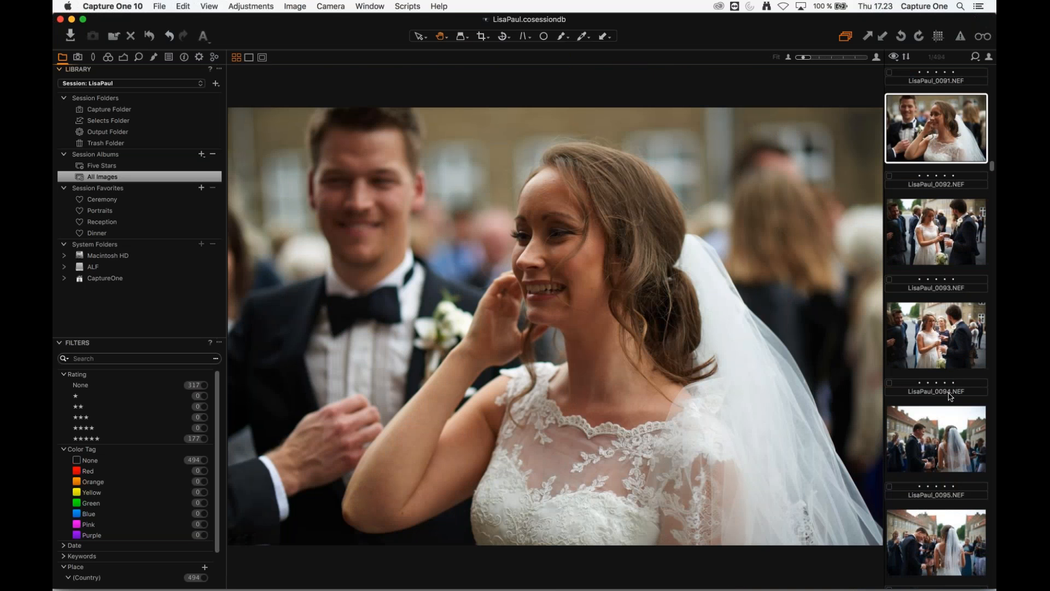
{"action": "key", "text": "Right"}
{"action": "key", "text": "Right"}
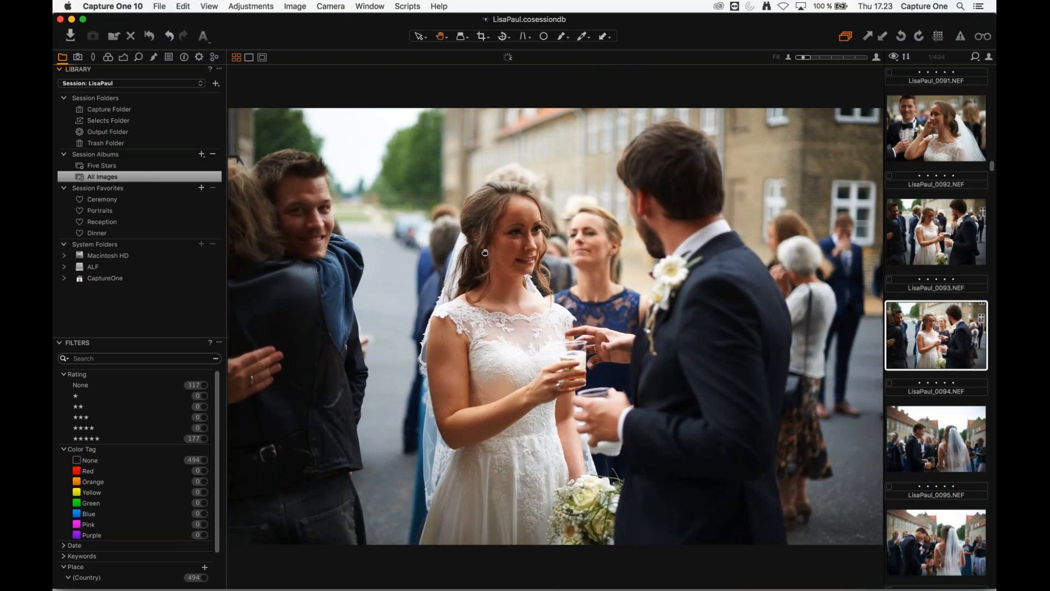
{"action": "double_click", "coordinate": [485, 252]}
{"action": "left_click_drag", "start_coordinate": [485, 253], "coordinate": [371, 187]}
{"action": "left_click_drag", "start_coordinate": [419, 329], "coordinate": [539, 228]}
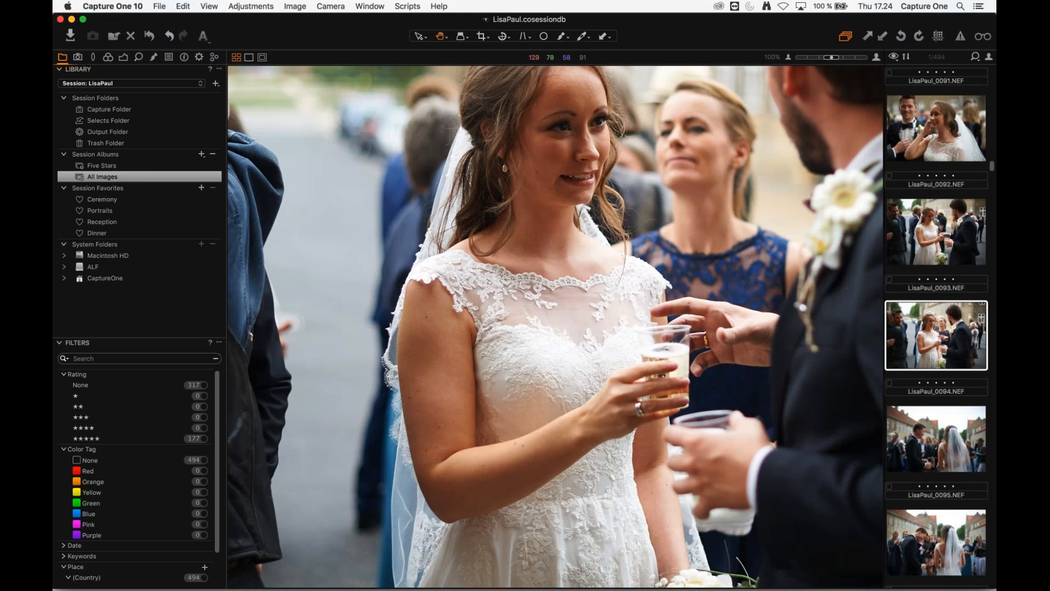
{"action": "double_click", "coordinate": [394, 373]}
- Browse the church door images from LisaPaul_0098, inspect the couple in LisaPaul_0100 at 100% and return to the fitted view
{"action": "scroll", "coordinate": [937, 337], "scroll_direction": "down", "scroll_amount": 4}
{"action": "scroll", "coordinate": [936, 336], "scroll_direction": "down", "scroll_amount": 14}
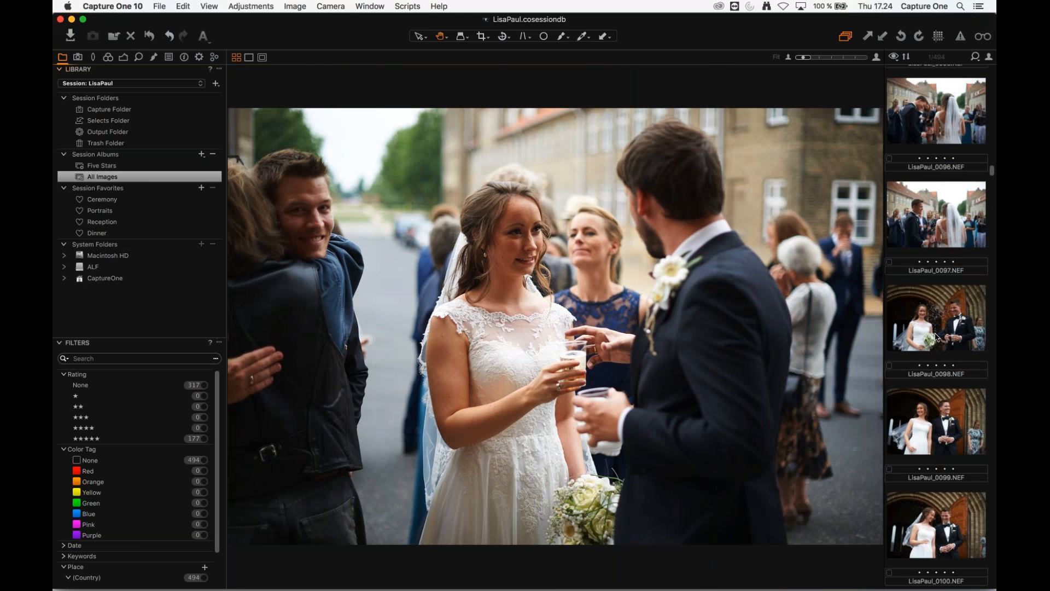
{"action": "left_click", "coordinate": [934, 122]}
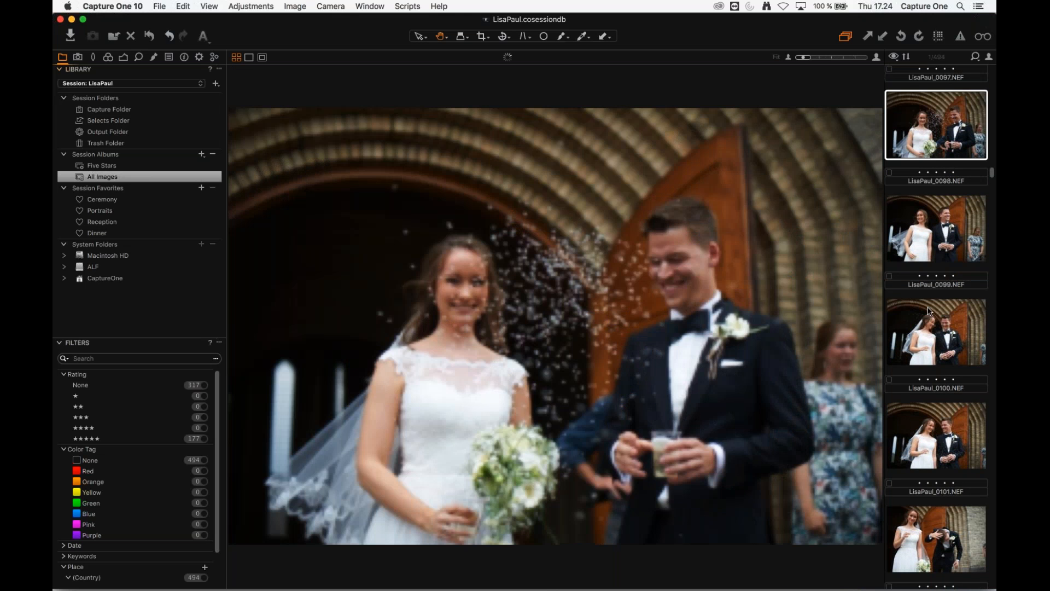
{"action": "left_click", "coordinate": [928, 433]}
{"action": "key", "text": "Up"}
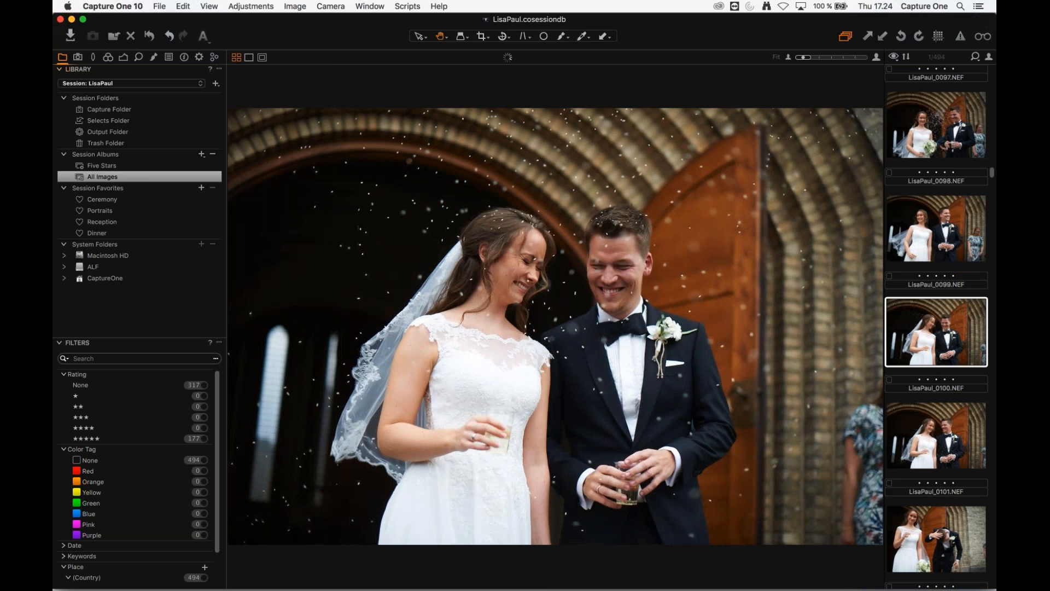
{"action": "left_click", "coordinate": [507, 283]}
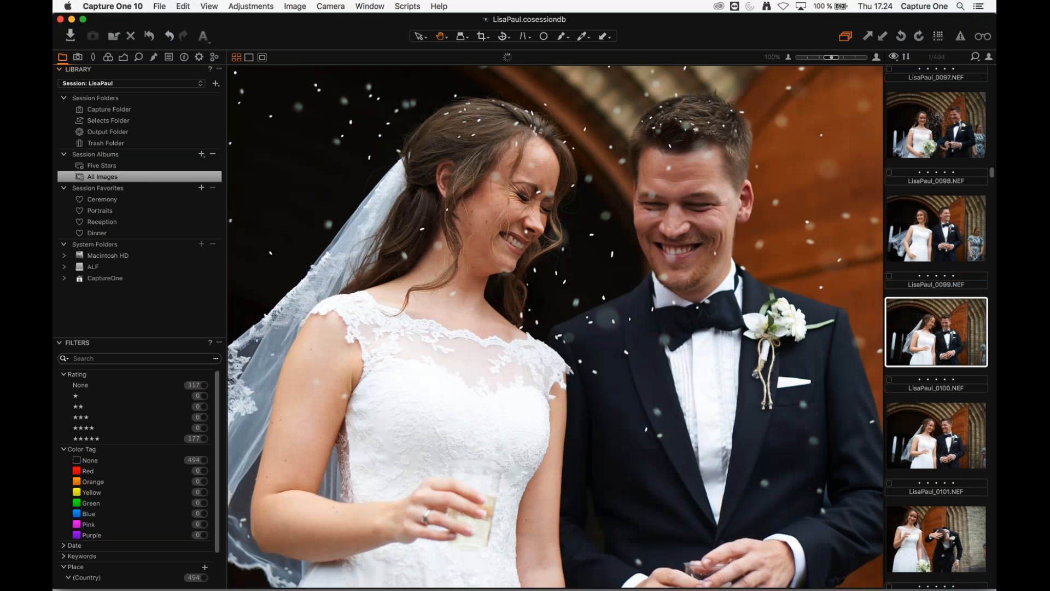
{"action": "double_click", "coordinate": [777, 302]}
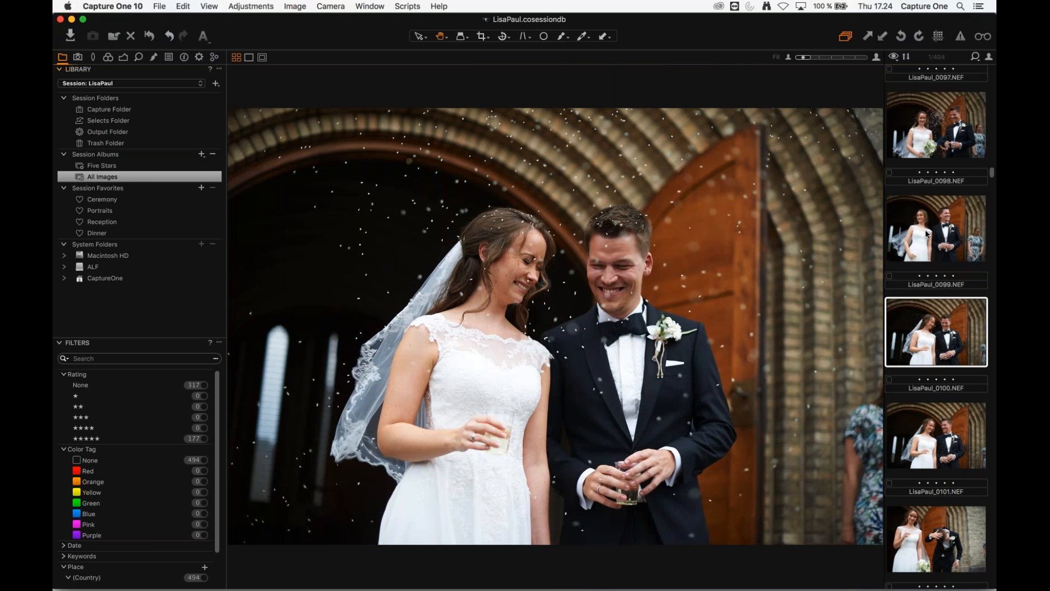
- Open LisaPaul_0131, inspect the couple, dress and stairway at 100% and return to the fitted view
{"action": "scroll", "coordinate": [932, 180], "scroll_direction": "down", "scroll_amount": 20}
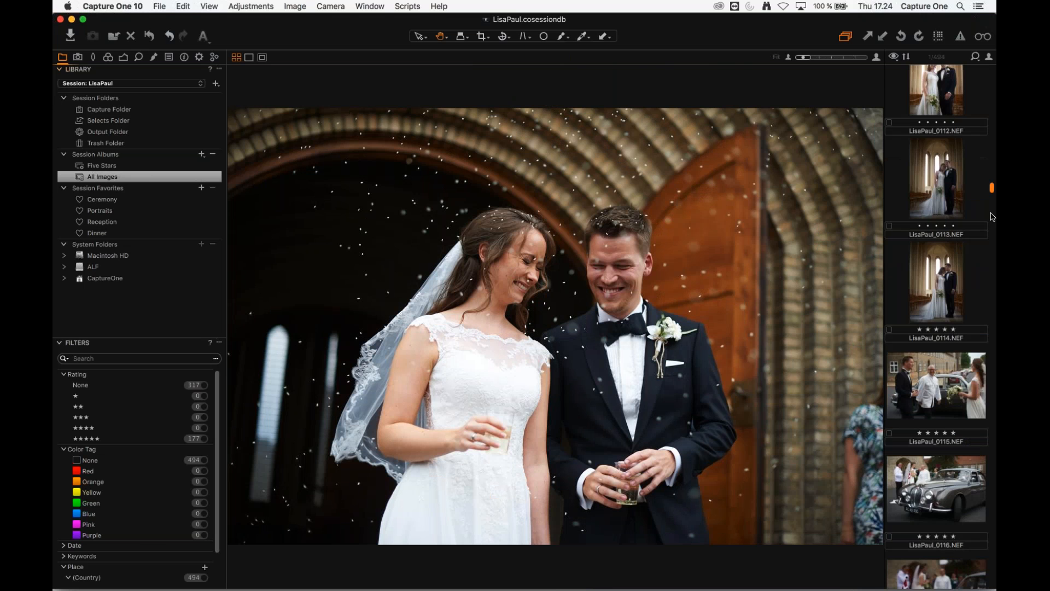
{"action": "left_click", "coordinate": [929, 118]}
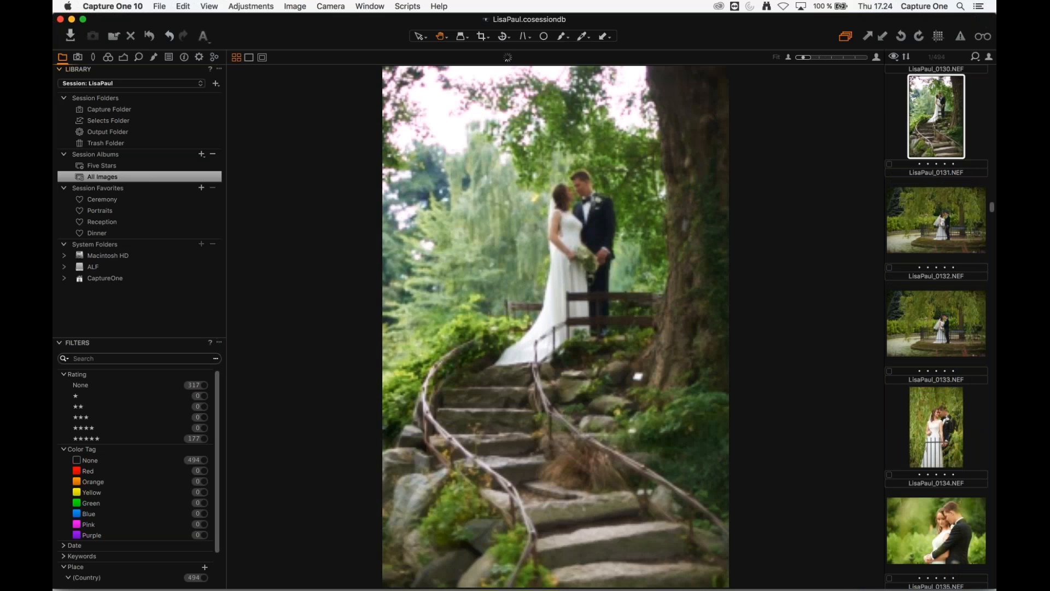
{"action": "left_click", "coordinate": [525, 225]}
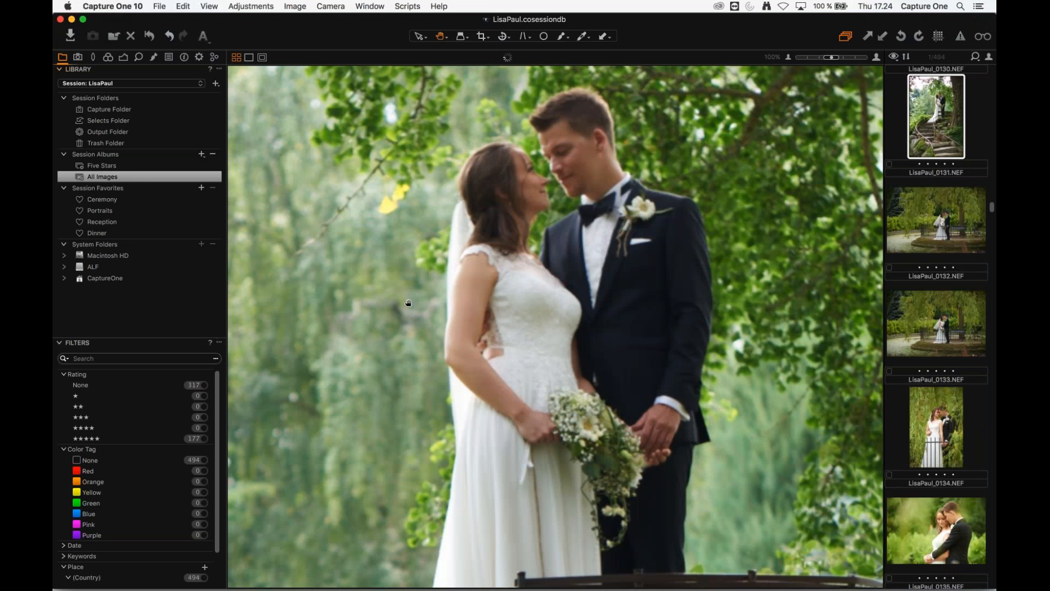
{"action": "left_click_drag", "start_coordinate": [426, 503], "coordinate": [469, 93]}
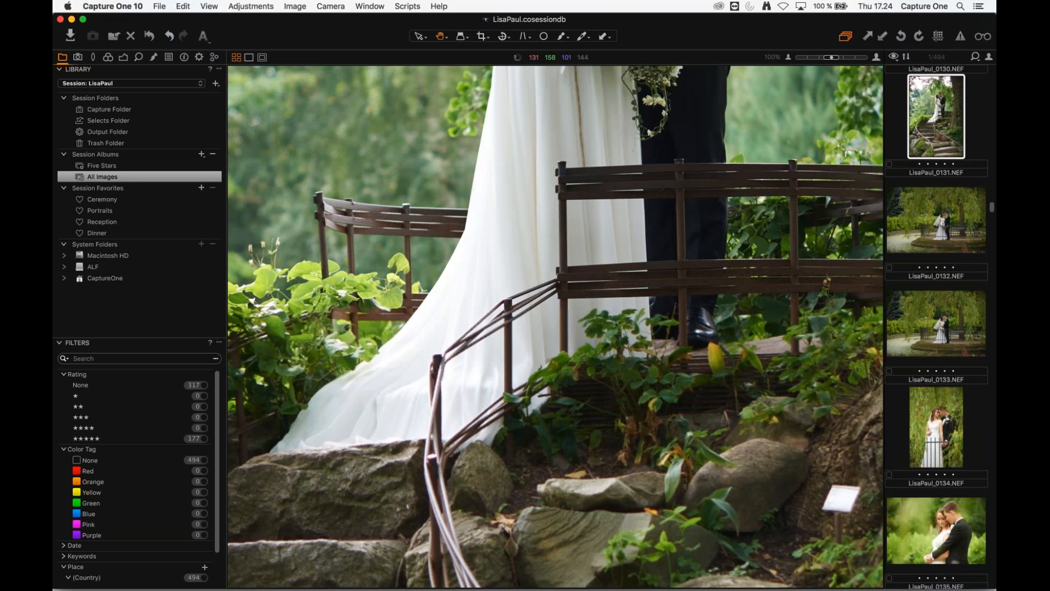
{"action": "left_click_drag", "start_coordinate": [722, 415], "coordinate": [426, 277]}
{"action": "left_click_drag", "start_coordinate": [328, 432], "coordinate": [755, 371]}
{"action": "double_click", "coordinate": [559, 398]}
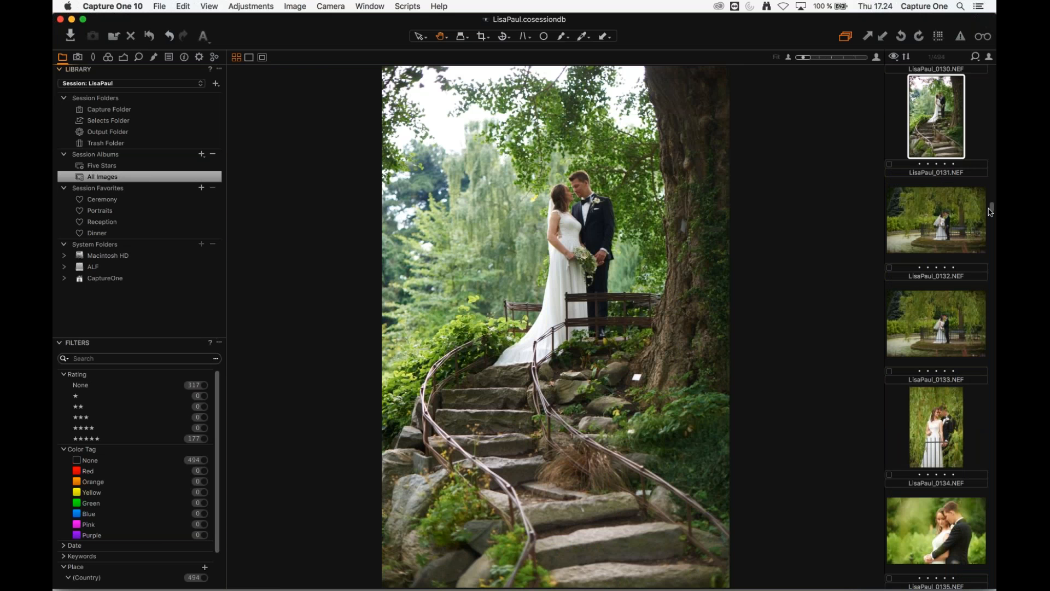
- Return to the start of the All Images album and open the Five Stars album
{"action": "left_click_drag", "start_coordinate": [991, 207], "coordinate": [984, 37]}
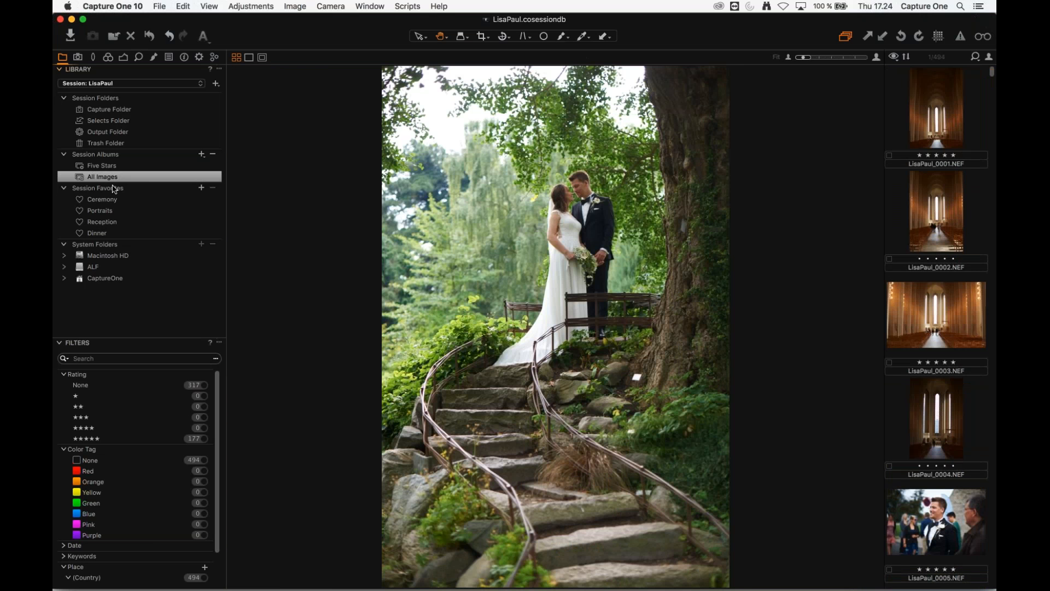
{"action": "left_click", "coordinate": [91, 181]}
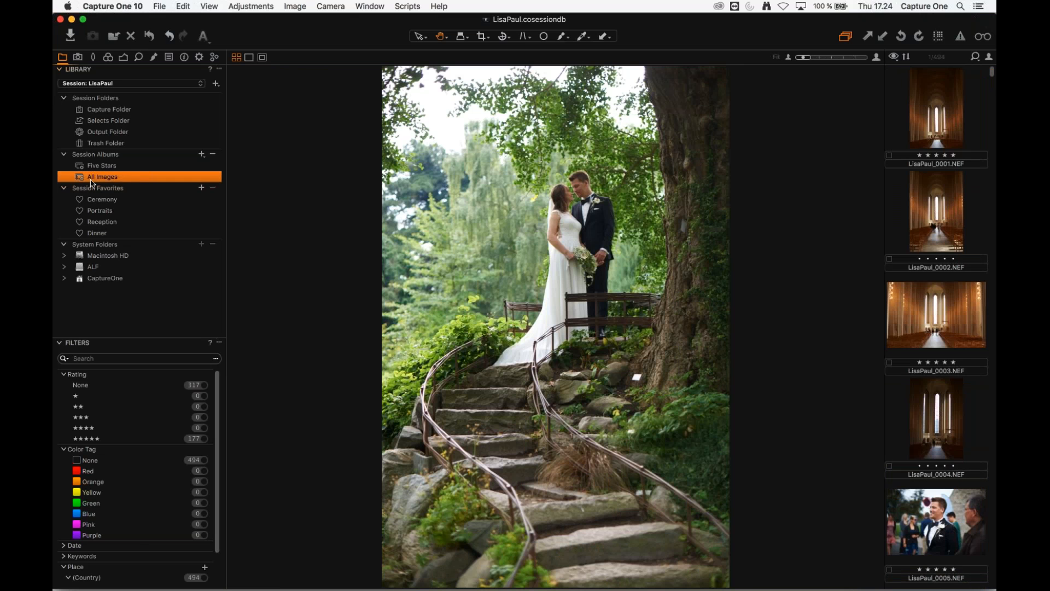
{"action": "left_click", "coordinate": [126, 166]}
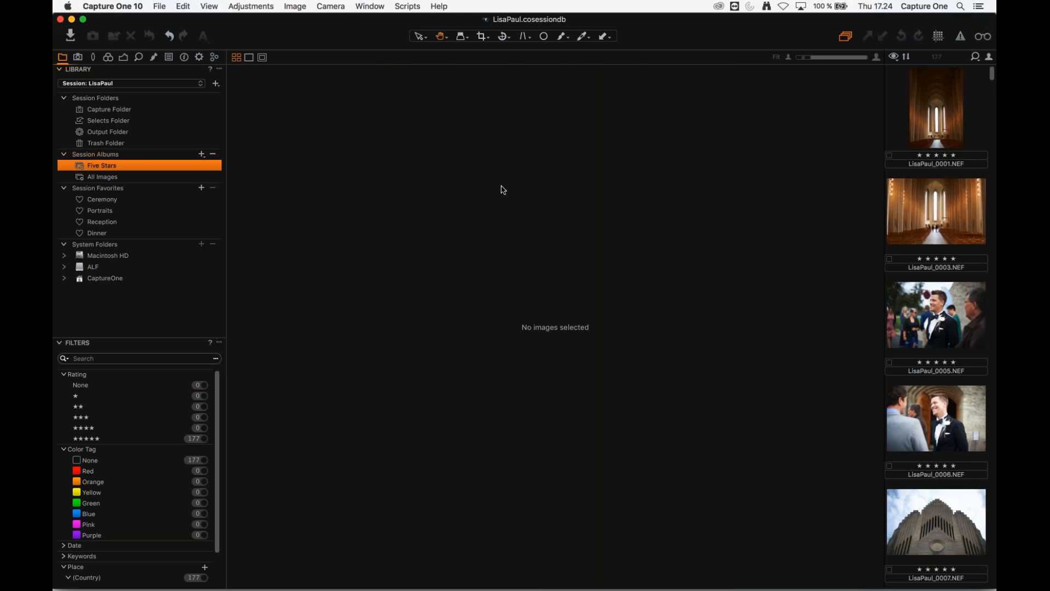
{"action": "left_click_drag", "start_coordinate": [992, 73], "coordinate": [992, 71]}
- Filter the All Images album by the five-star rating and clear the filter again
{"action": "left_click", "coordinate": [108, 177]}
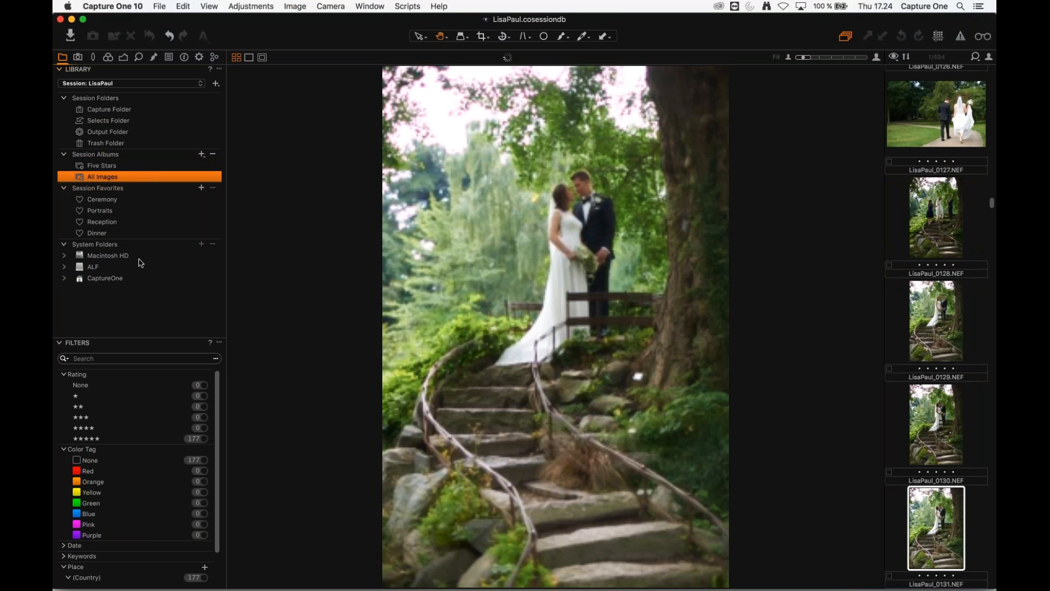
{"action": "left_click", "coordinate": [204, 438]}
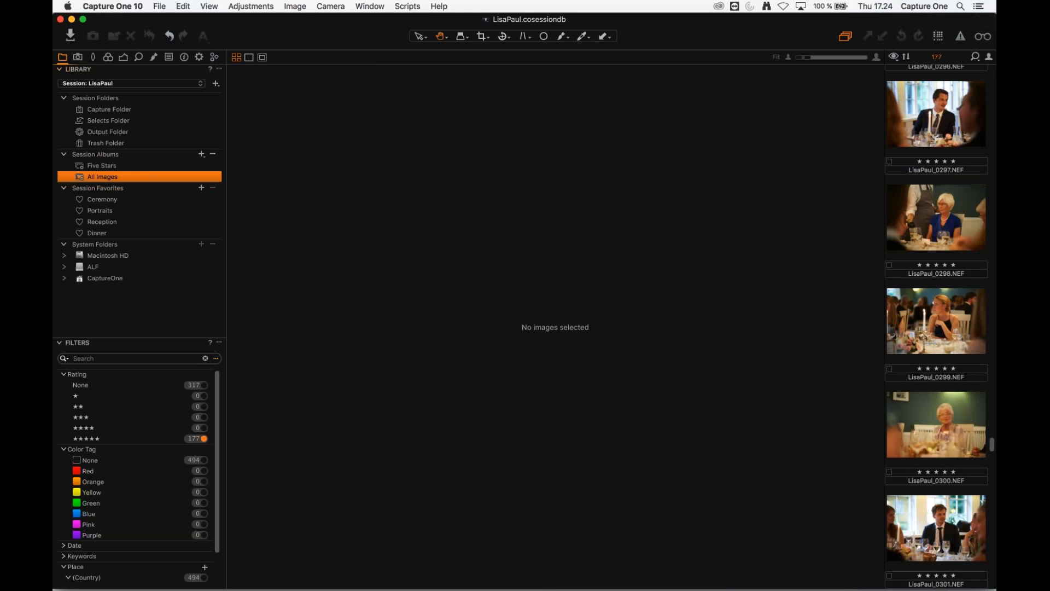
{"action": "left_click", "coordinate": [199, 438]}
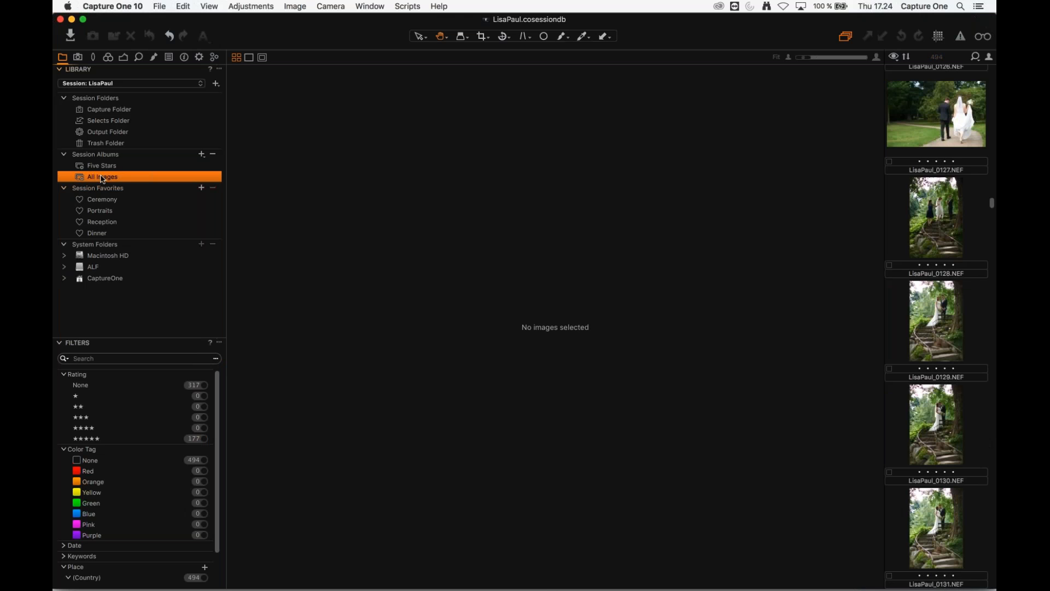
- Reopen the Five Stars album, browse its first images and view LisaPaul_0001 through LisaPaul_0006 side by side
{"action": "key", "text": "Up"}
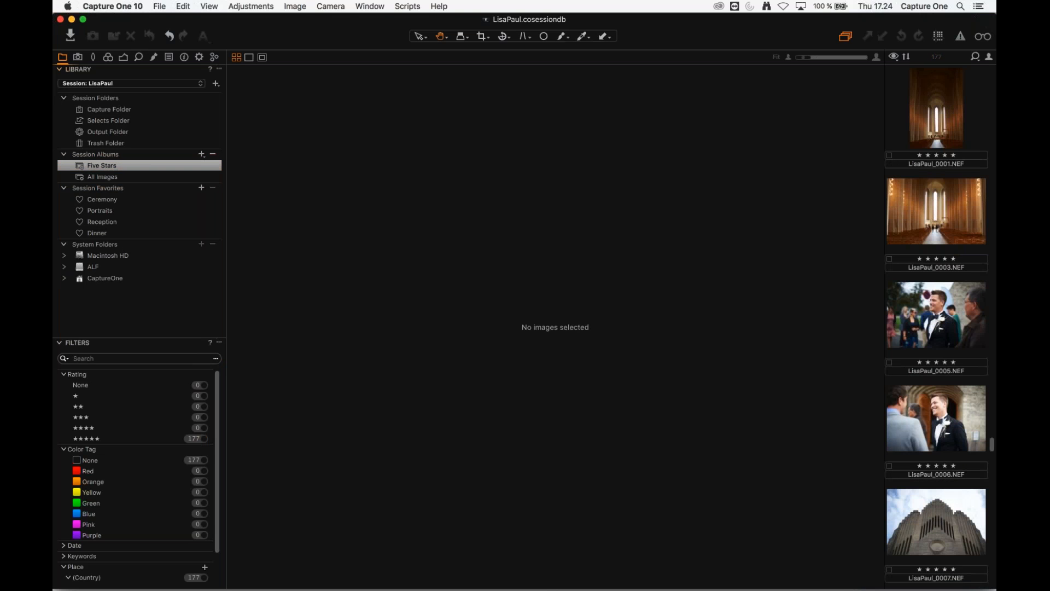
{"action": "left_click", "coordinate": [936, 110]}
{"action": "scroll", "coordinate": [922, 291], "scroll_direction": "down", "scroll_amount": 6}
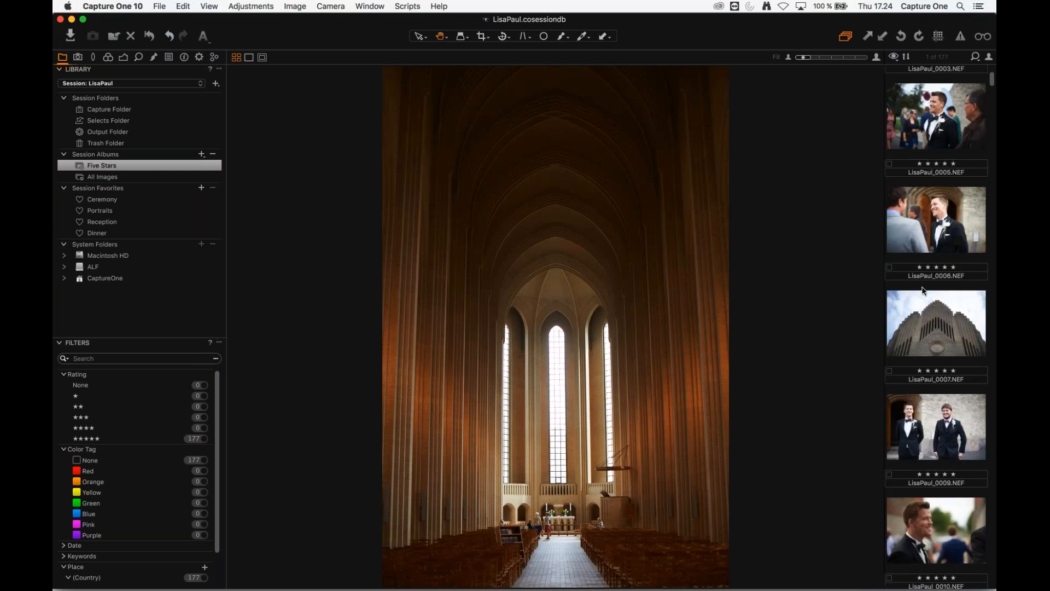
{"action": "scroll", "coordinate": [922, 291], "scroll_direction": "down", "scroll_amount": 5}
{"action": "scroll", "coordinate": [922, 291], "scroll_direction": "up", "scroll_amount": 10}
{"action": "scroll", "coordinate": [924, 291], "scroll_direction": "up", "scroll_amount": 4}
{"action": "left_click", "coordinate": [935, 431], "text": "shift"}
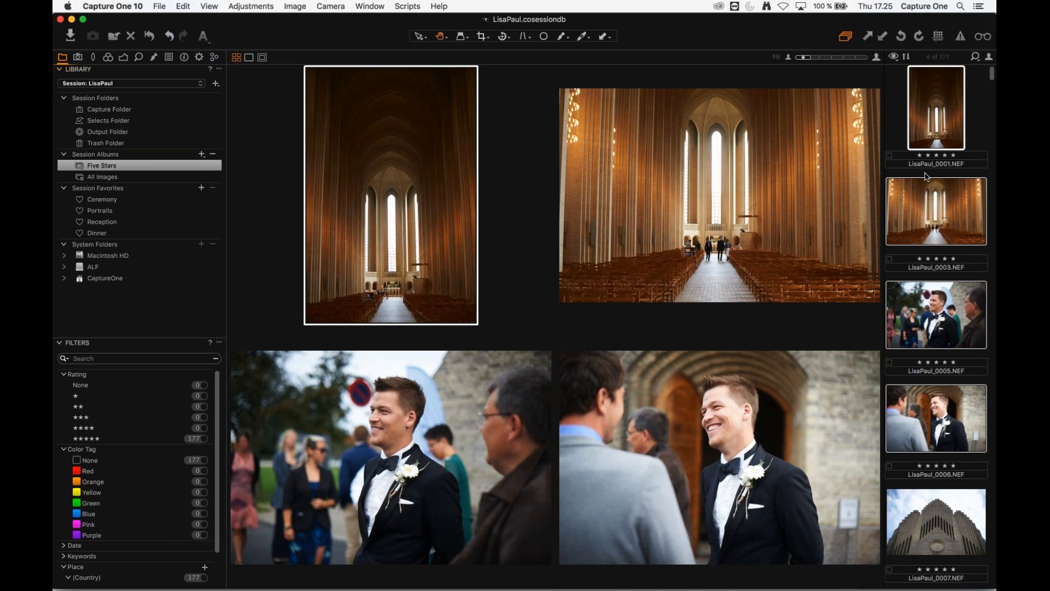
- Set LisaPaul_0001 to Exposure 0,29, Contrast 17, Brightness 17, Saturation -6 and Highlight 13
{"action": "left_click", "coordinate": [927, 167]}
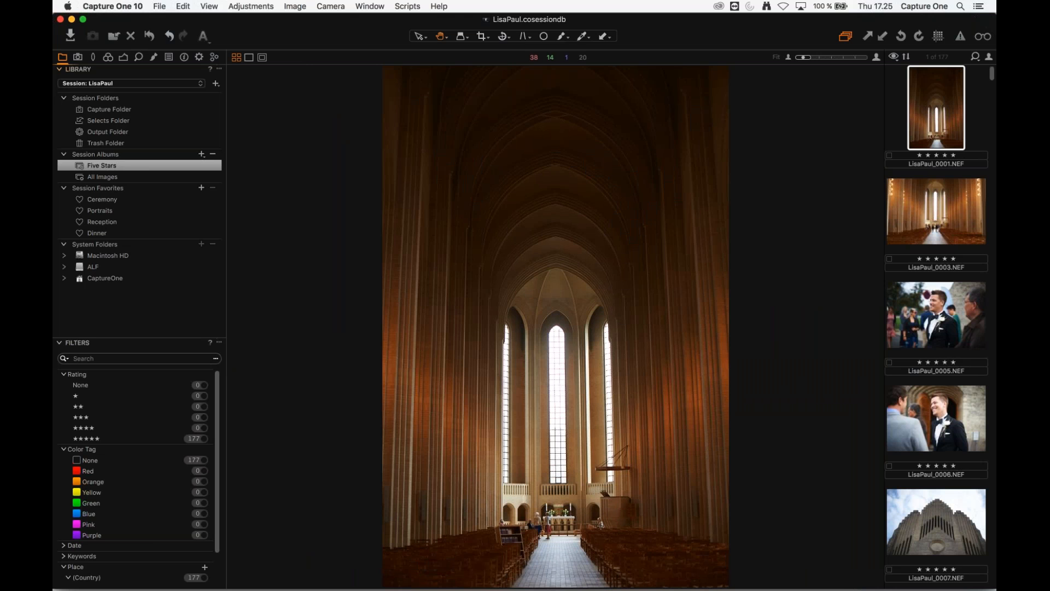
{"action": "left_click", "coordinate": [125, 57]}
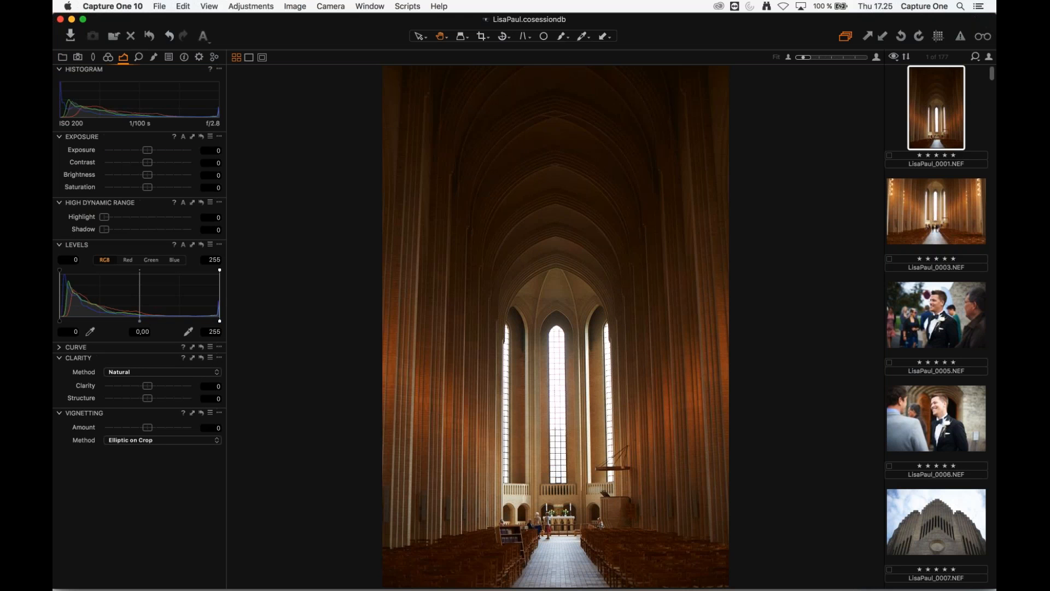
{"action": "left_click", "coordinate": [93, 57]}
{"action": "left_click", "coordinate": [122, 58]}
{"action": "left_click_drag", "start_coordinate": [147, 173], "coordinate": [151, 150]}
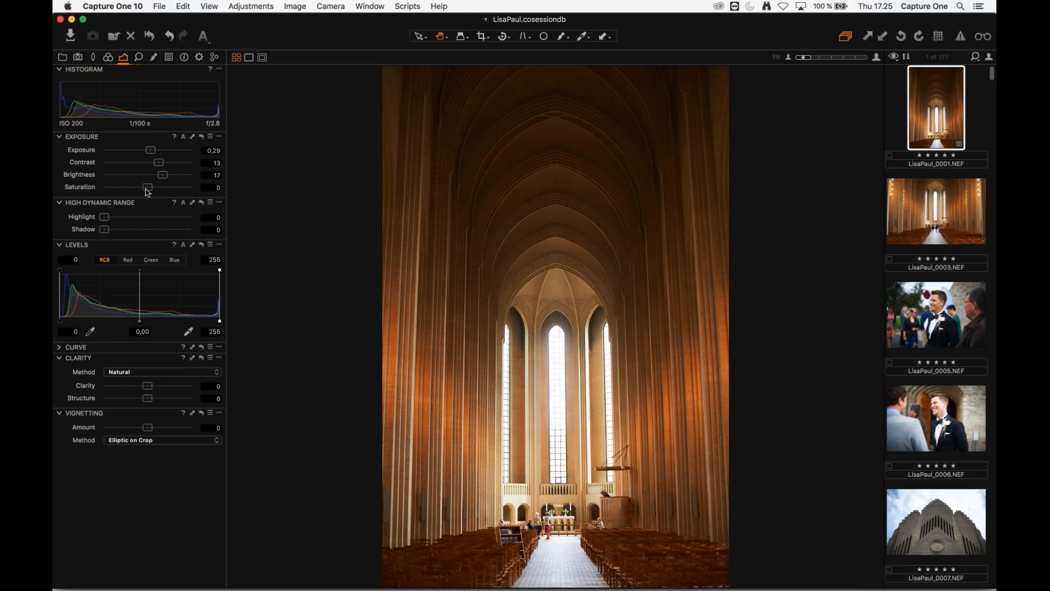
{"action": "left_click_drag", "start_coordinate": [146, 190], "coordinate": [115, 216]}
{"action": "left_click_drag", "start_coordinate": [157, 164], "coordinate": [161, 164]}
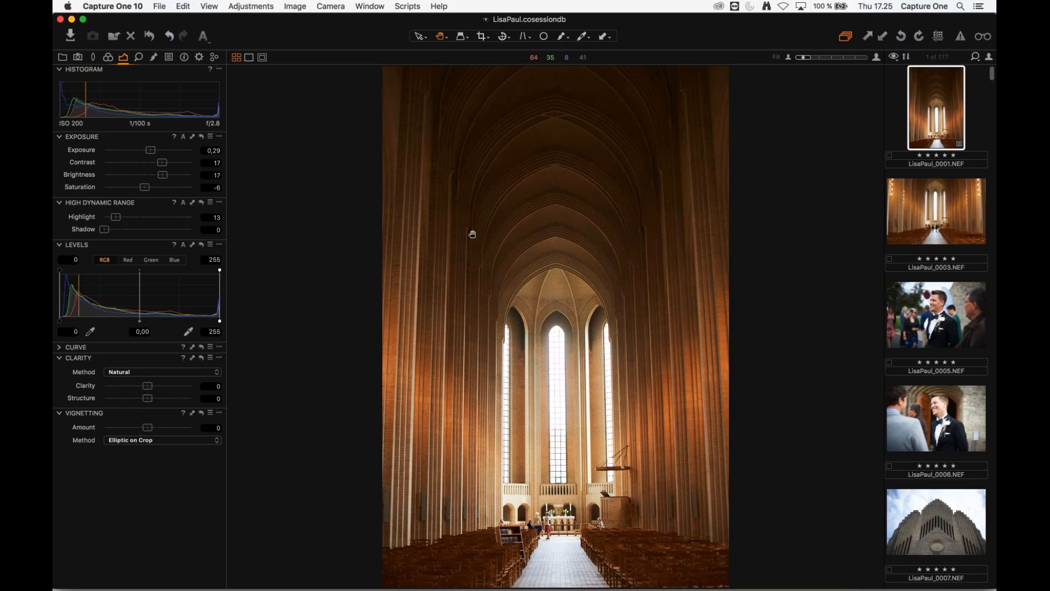
- Set the viewer background color to White in the Appearance preferences and close them
{"action": "double_click", "coordinate": [315, 18]}
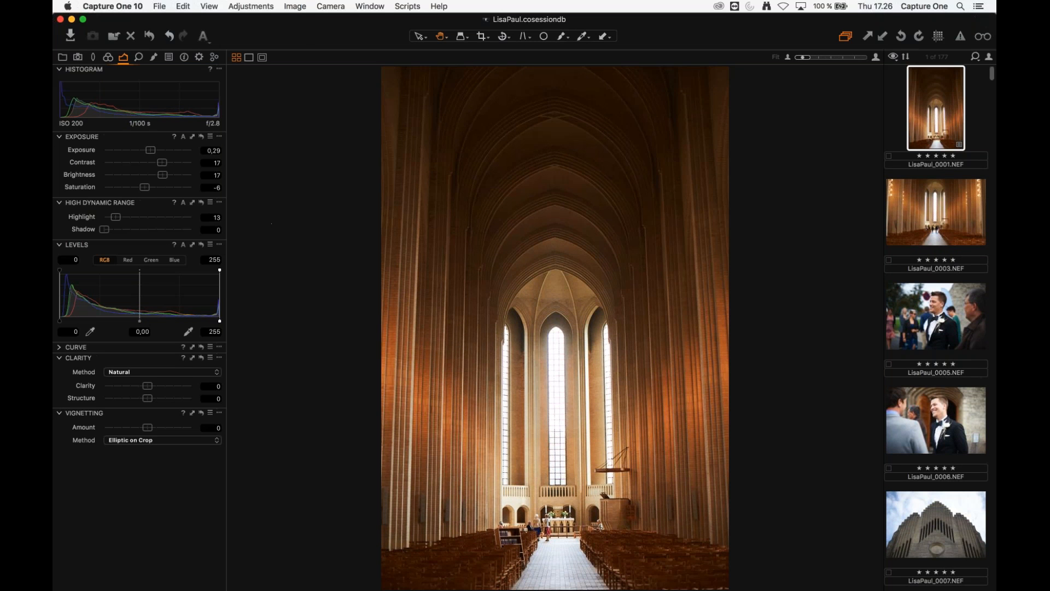
{"action": "left_click", "coordinate": [130, 6]}
{"action": "left_click", "coordinate": [134, 38]}
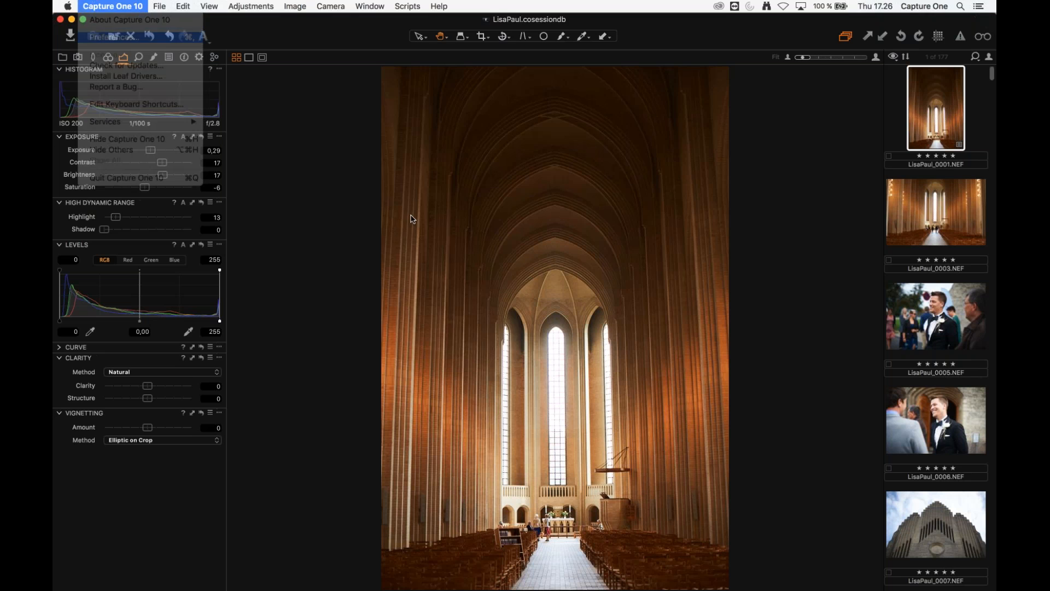
{"action": "left_click", "coordinate": [257, 124]}
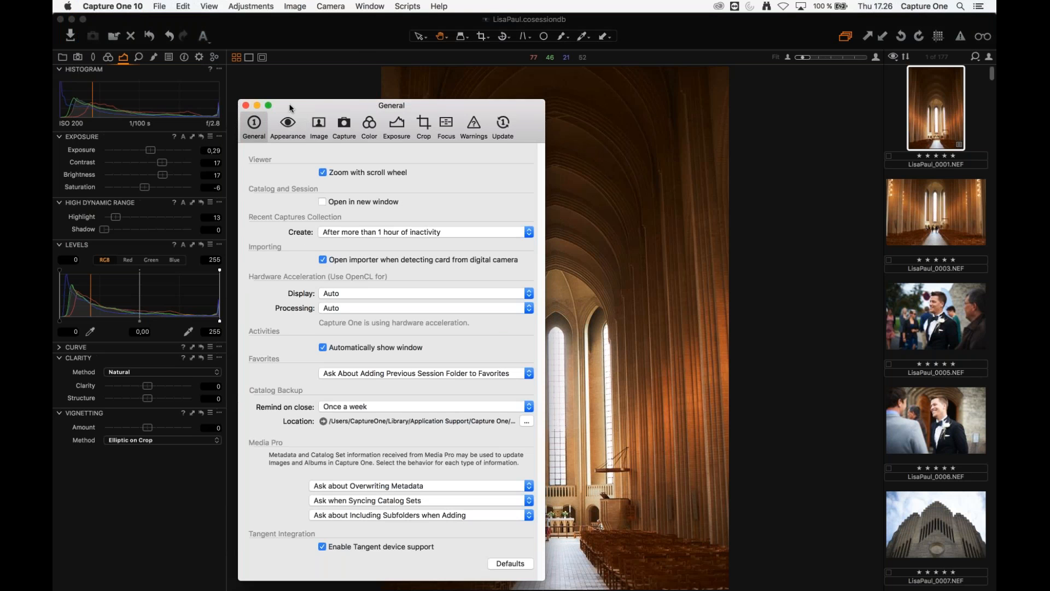
{"action": "left_click_drag", "start_coordinate": [290, 108], "coordinate": [315, 85]}
{"action": "left_click", "coordinate": [313, 103]}
{"action": "left_click", "coordinate": [434, 149]}
{"action": "left_click", "coordinate": [419, 192]}
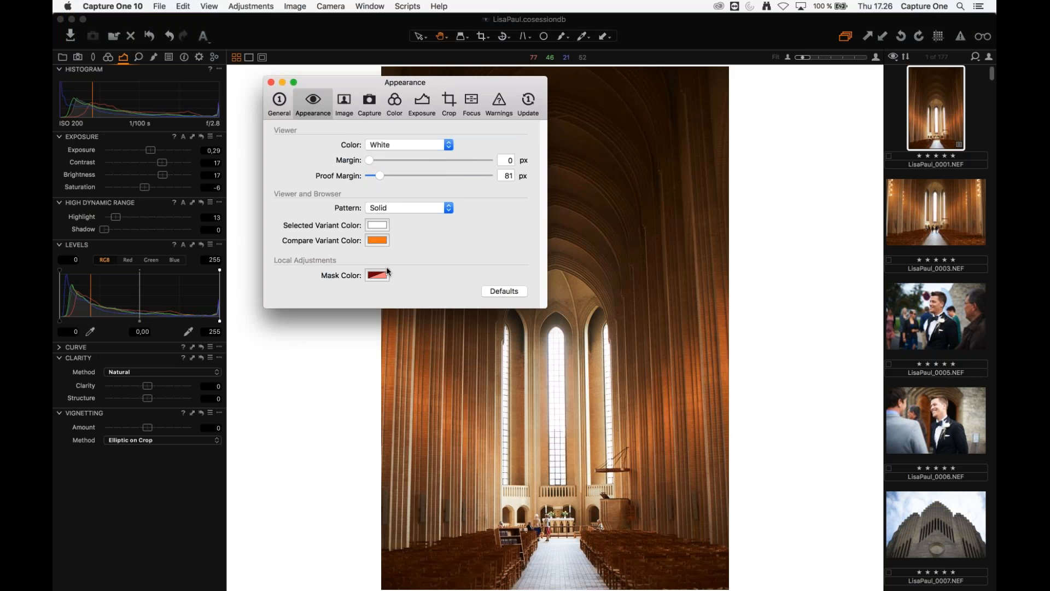
{"action": "left_click", "coordinate": [272, 83]}
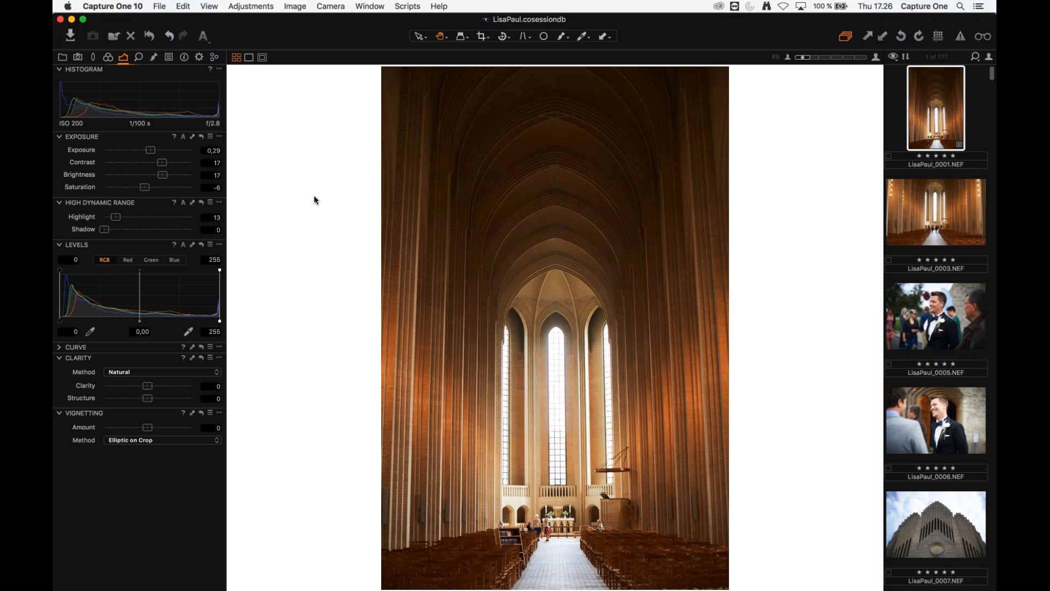
- Turn on the proof margin around the church image in the viewer
{"action": "left_click", "coordinate": [263, 57]}
{"action": "left_click", "coordinate": [262, 58]}
{"action": "left_click", "coordinate": [262, 58]}
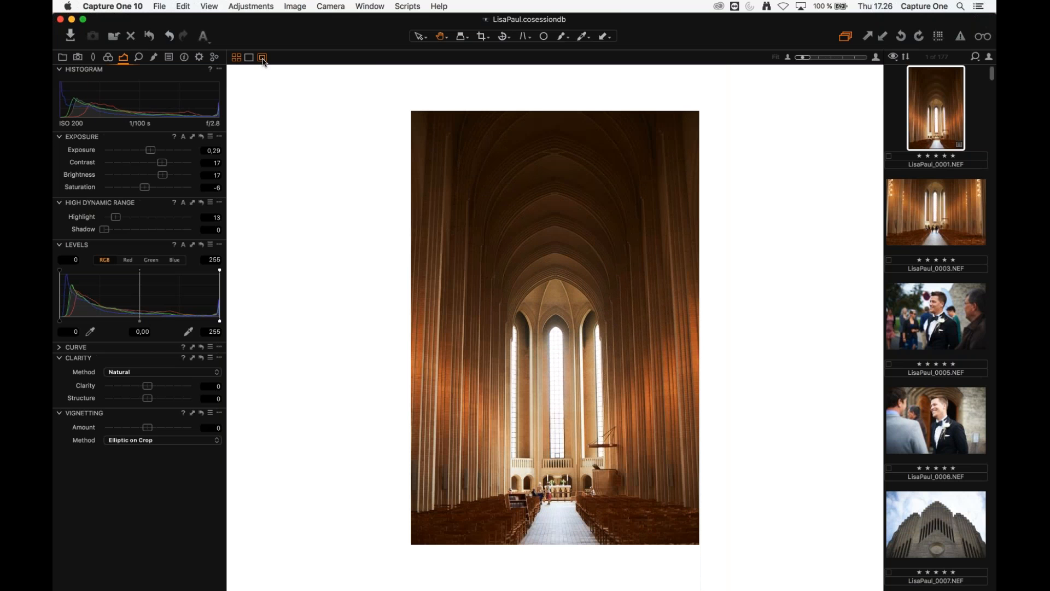
- Check the viewer's Proof Margin setting in the Appearance preferences and close them
{"action": "left_click", "coordinate": [114, 7]}
{"action": "left_click", "coordinate": [117, 37]}
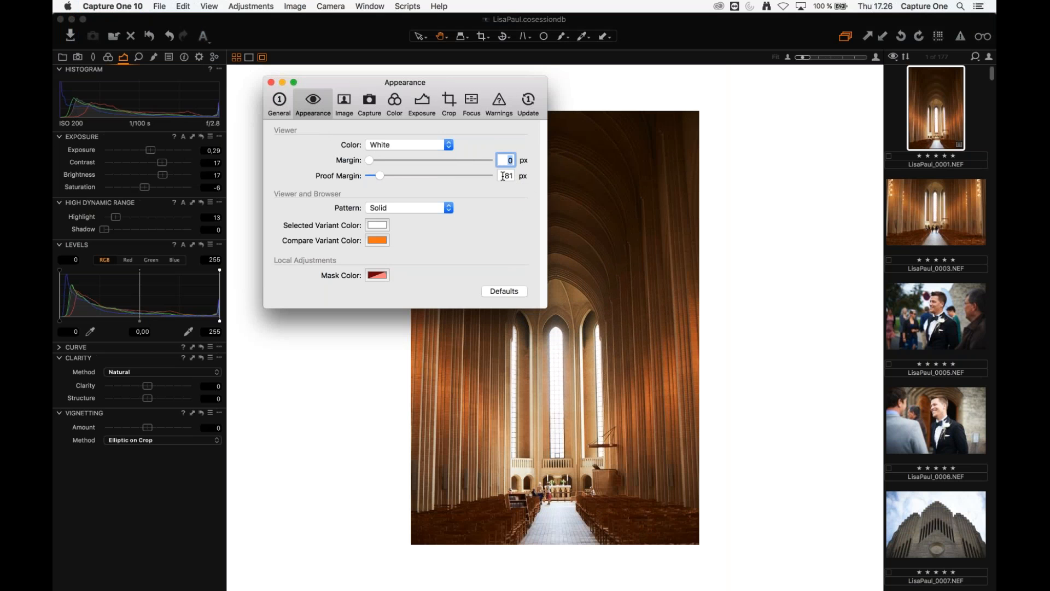
{"action": "left_click", "coordinate": [270, 82]}
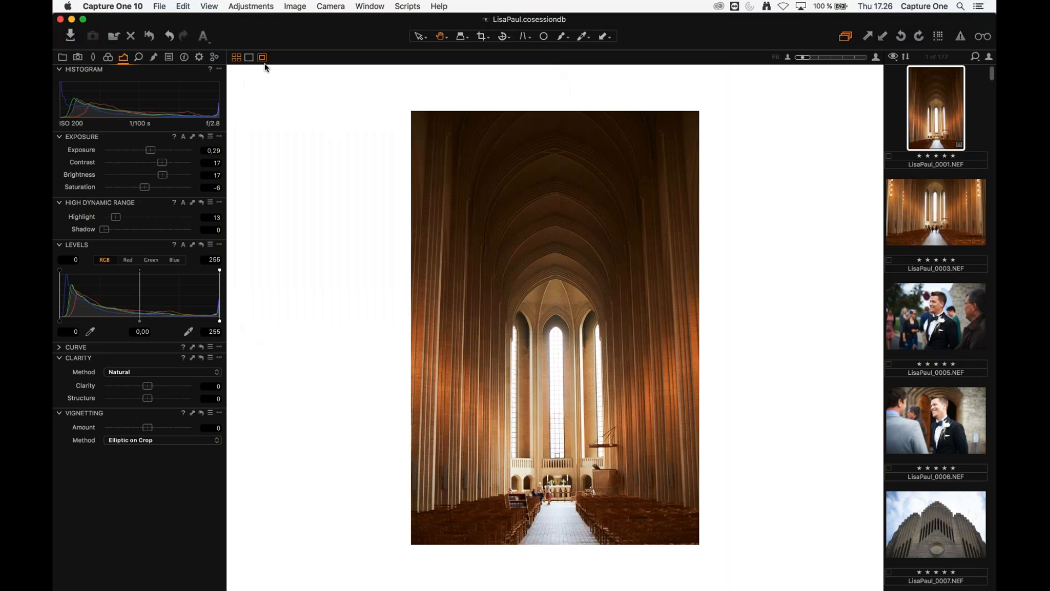
- Toggle the proof margin around the church image repeatedly to compare both views, ending with it off
{"action": "left_click", "coordinate": [263, 58]}
{"action": "left_click", "coordinate": [263, 58]}
{"action": "left_click", "coordinate": [262, 59]}
{"action": "key", "text": "shift+super+m"}
{"action": "key", "text": "shift+super+m"}
{"action": "key", "text": "shift+super+m"}
{"action": "key", "text": "shift+super+m"}
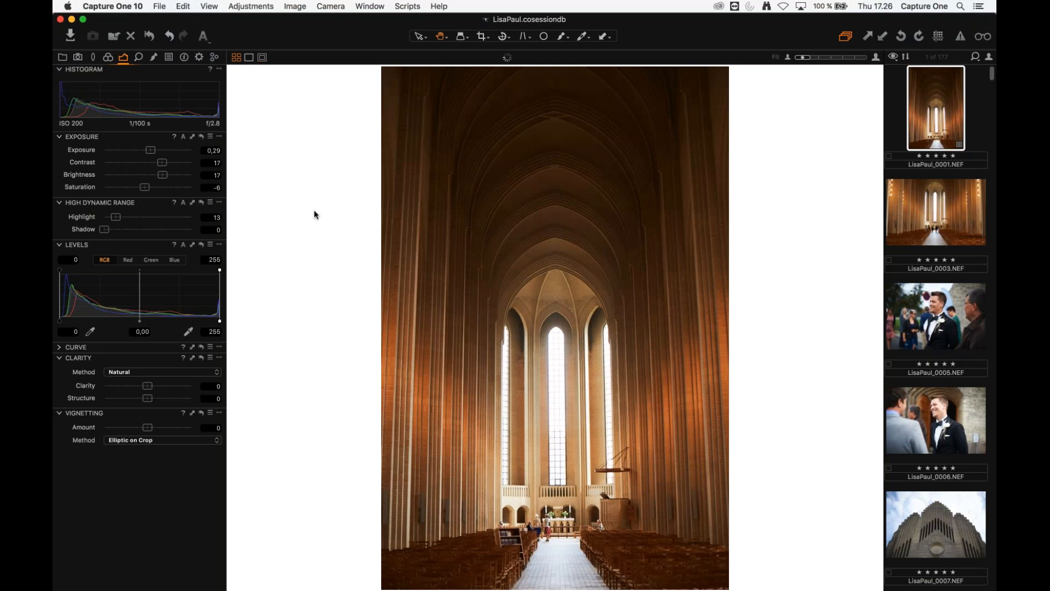
{"action": "key", "text": "shift+super+m"}
{"action": "key", "text": "shift+super+m"}
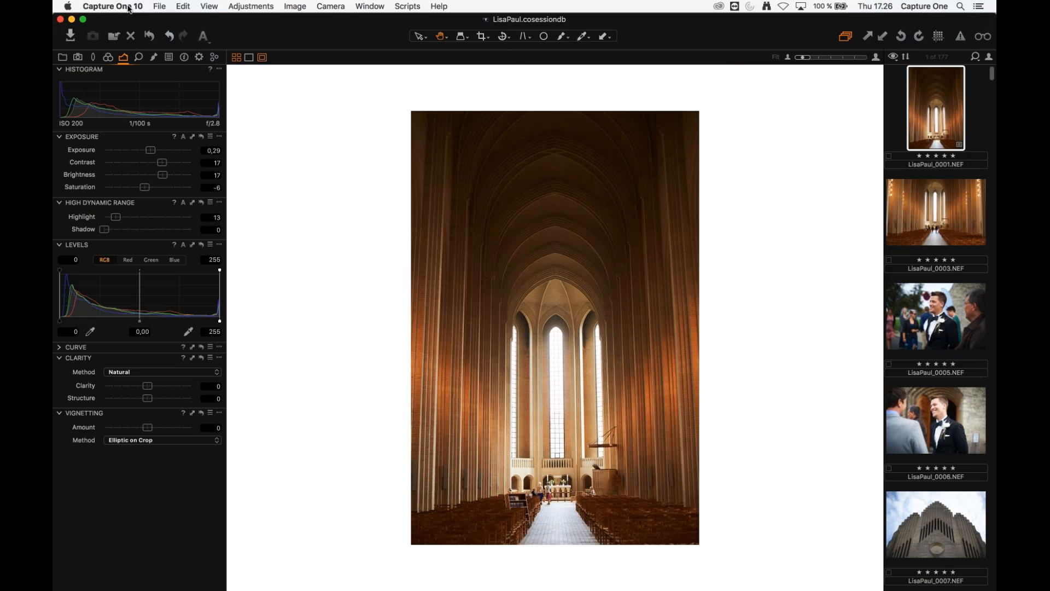
- Look up the shortcut assigned to Toggle Proof Margin under View > Viewer Mode in the keyboard shortcuts editor and close it
{"action": "left_click", "coordinate": [111, 7]}
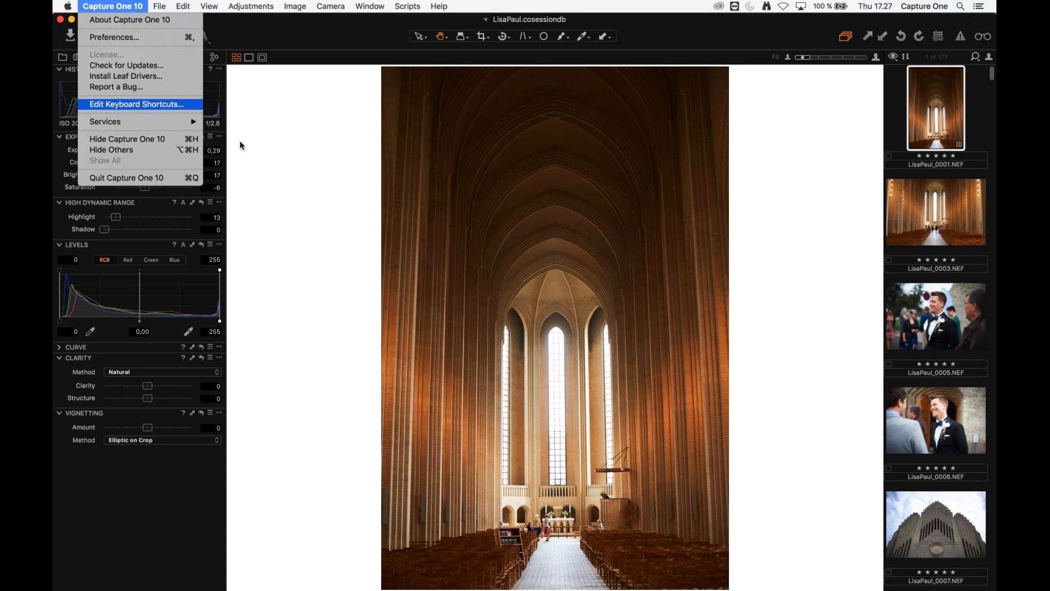
{"action": "left_click", "coordinate": [137, 104]}
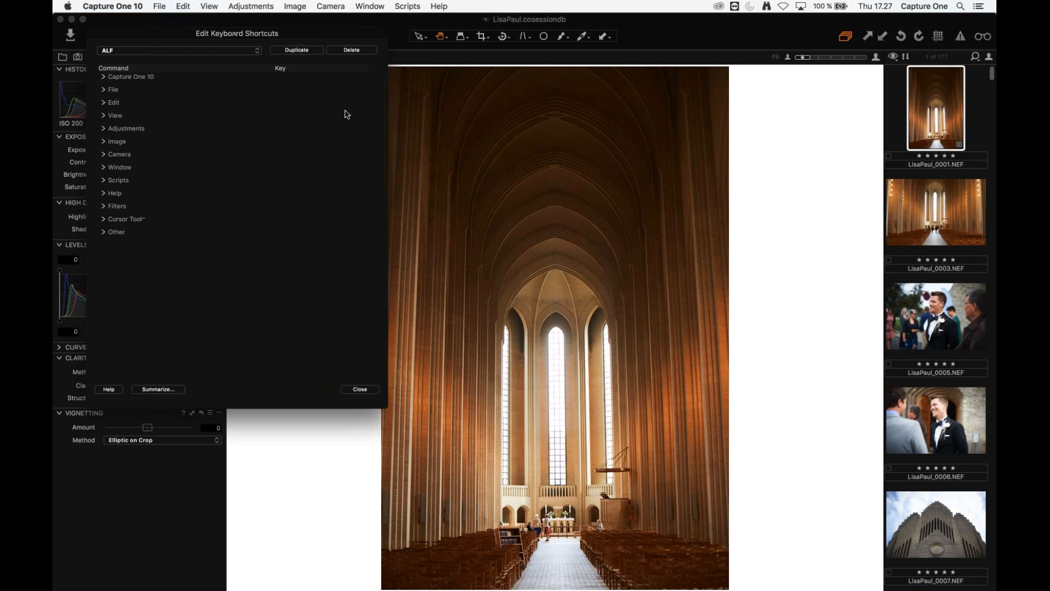
{"action": "left_click", "coordinate": [297, 192]}
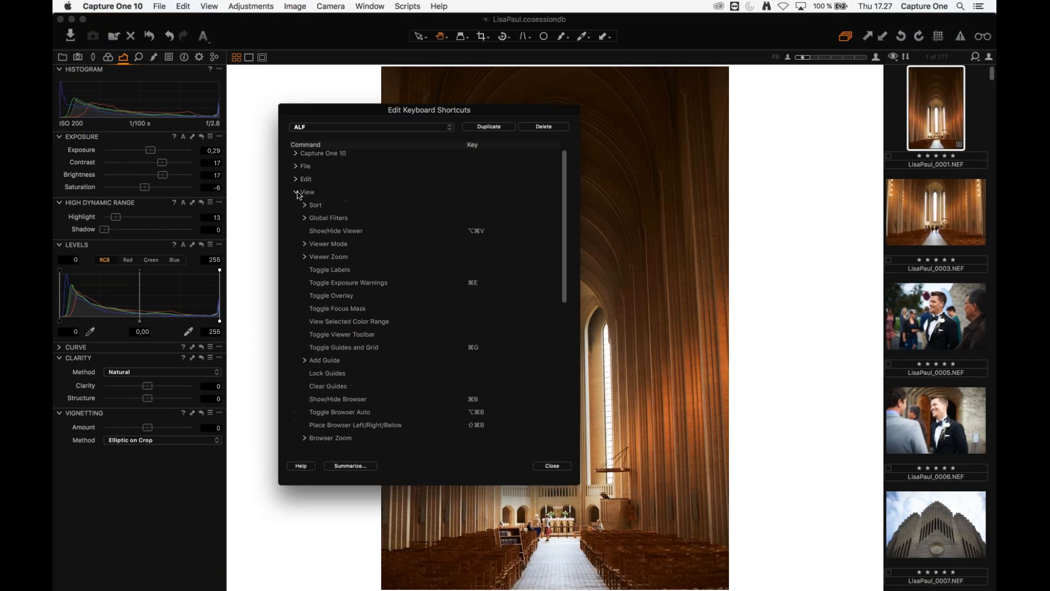
{"action": "left_click", "coordinate": [304, 256]}
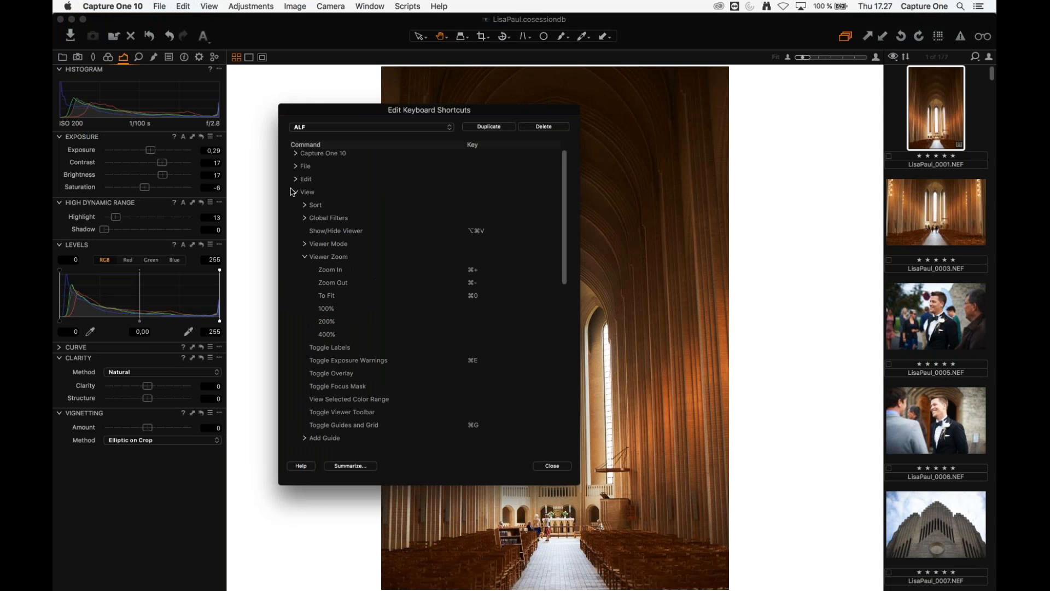
{"action": "left_click", "coordinate": [305, 257]}
{"action": "left_click", "coordinate": [305, 244]}
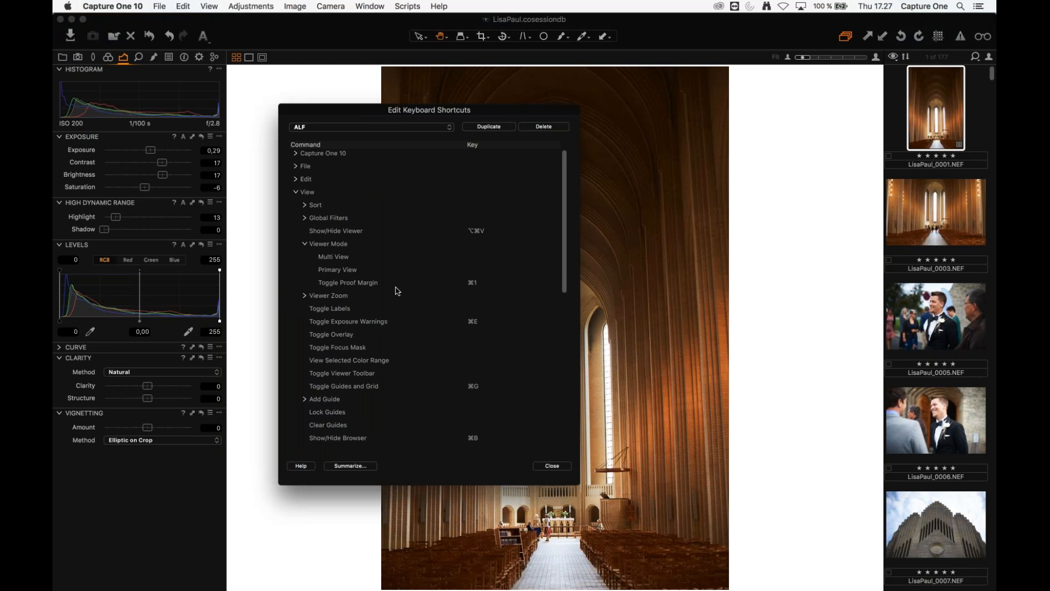
{"action": "left_click", "coordinate": [548, 467]}
- Compare the church image with and without the proof margin, ending without it, and glance at its color tools
{"action": "key", "text": "super+plus"}
{"action": "key", "text": "p"}
{"action": "key", "text": "p"}
{"action": "key", "text": "p"}
{"action": "key", "text": "p"}
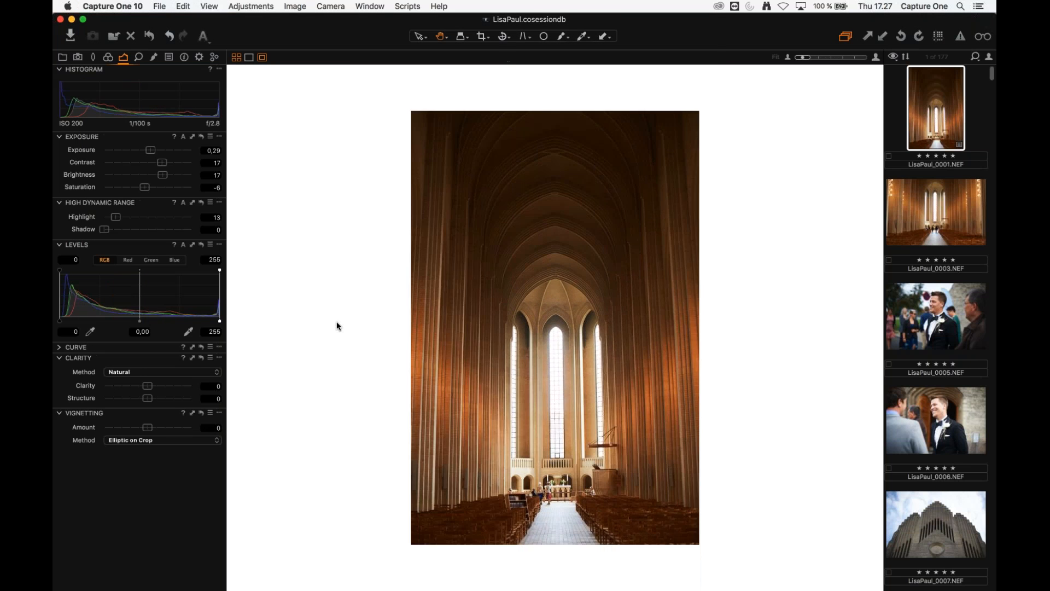
{"action": "key", "text": "p"}
{"action": "key", "text": "p"}
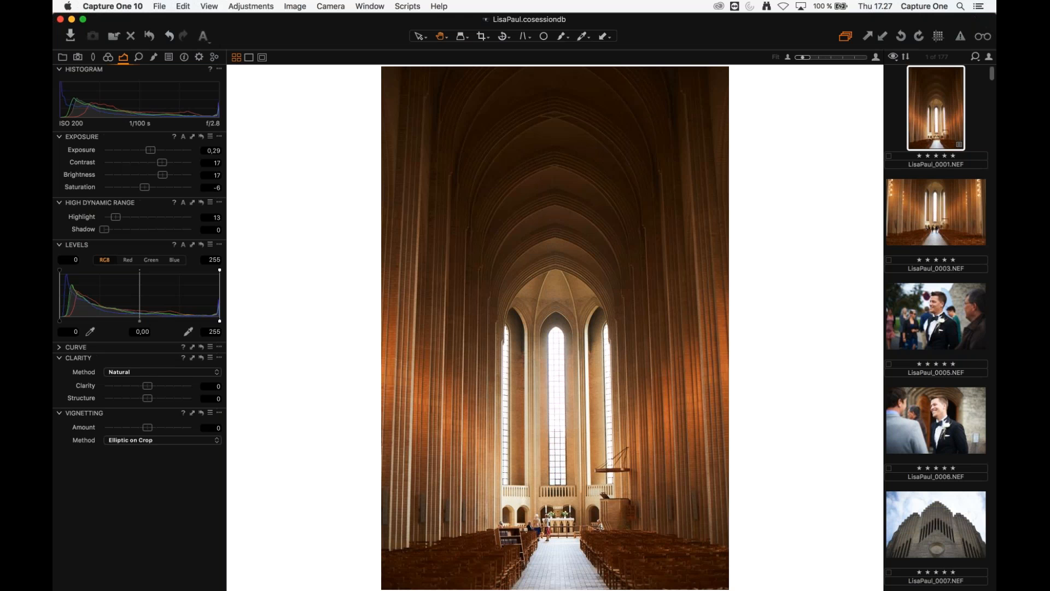
{"action": "left_click", "coordinate": [108, 57]}
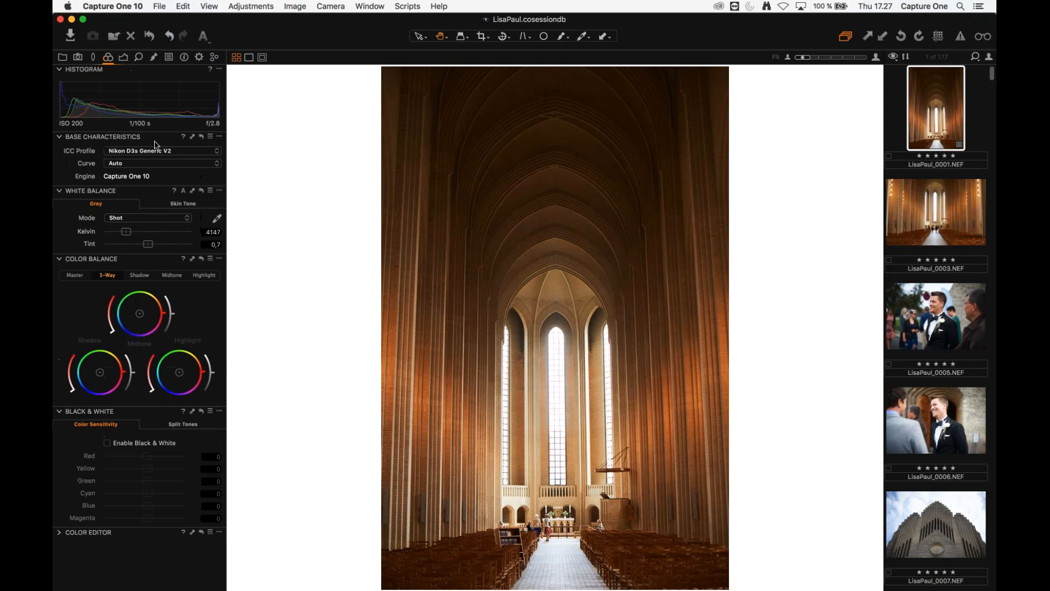
{"action": "left_click", "coordinate": [123, 57]}
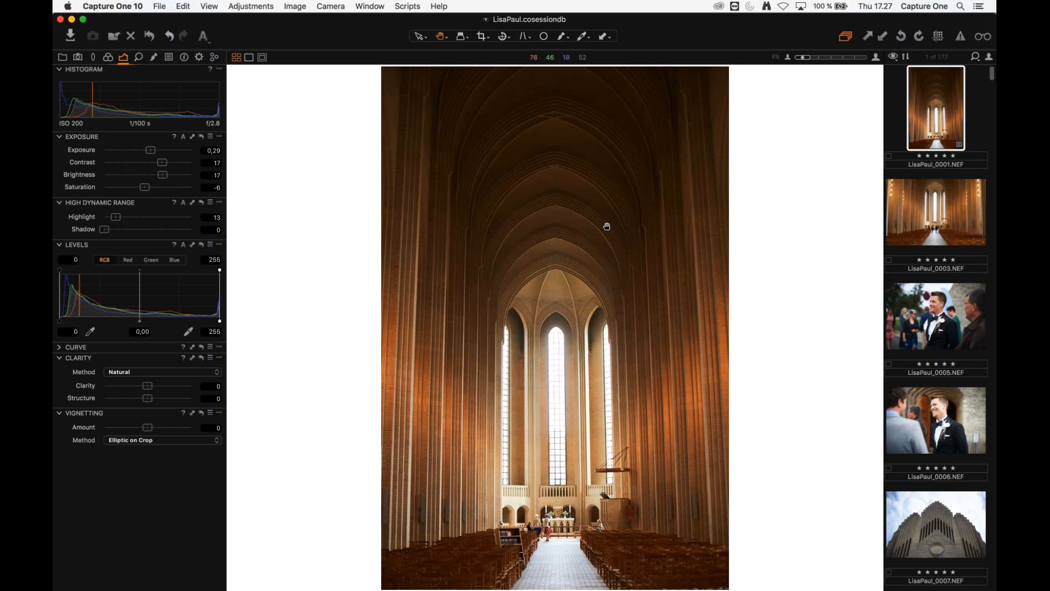
- Copy the adjustments from LisaPaul_0001 and apply them to LisaPaul_0003, checking the before and after with undo and redo
{"action": "key", "text": "shift+super+c"}
{"action": "left_click", "coordinate": [924, 223]}
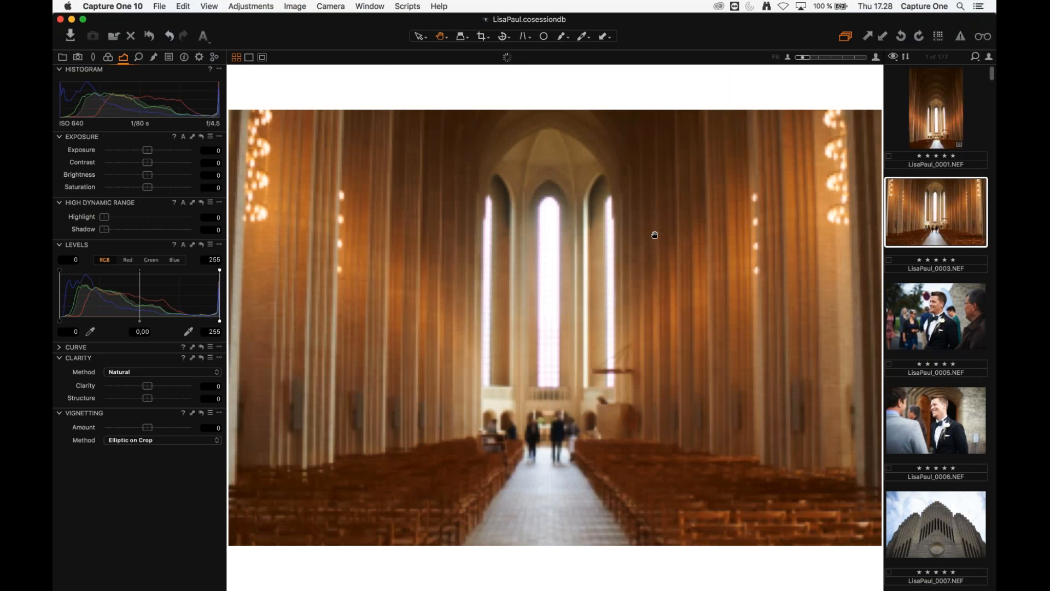
{"action": "left_click", "coordinate": [883, 37]}
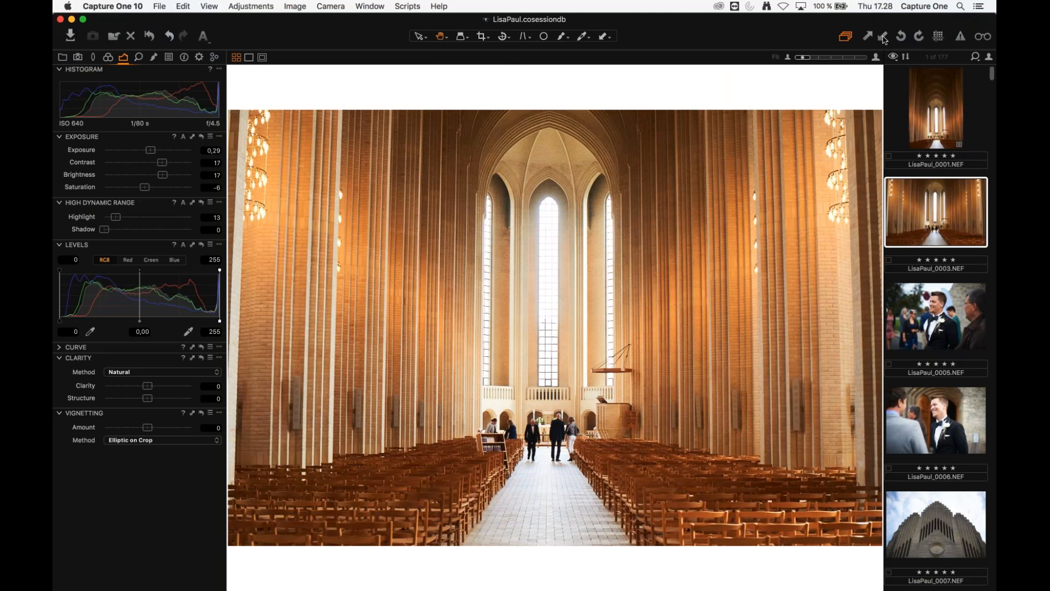
{"action": "key", "text": "super+z"}
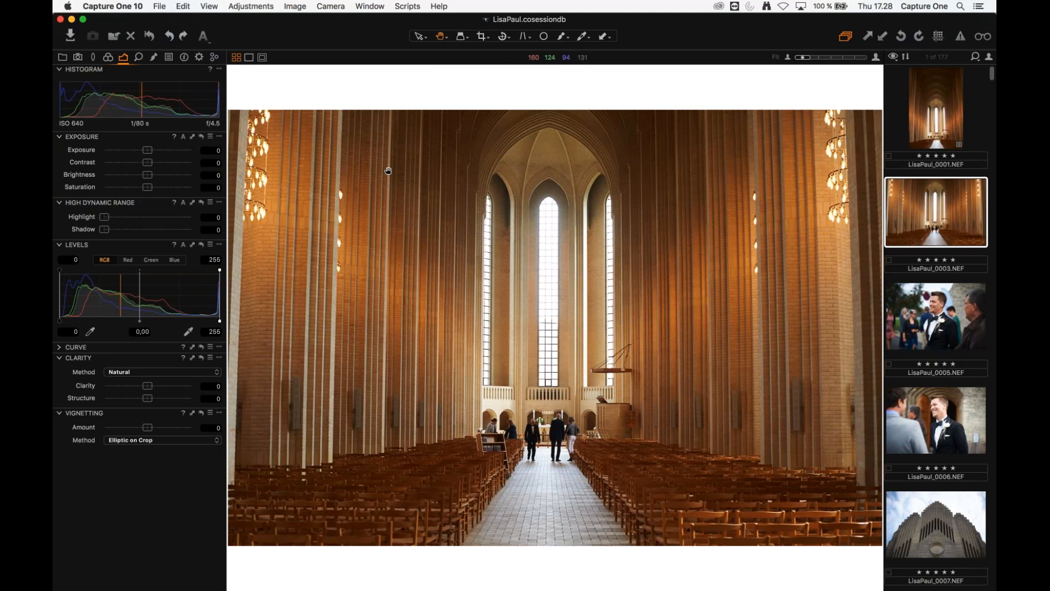
{"action": "key", "text": "super+shift+z"}
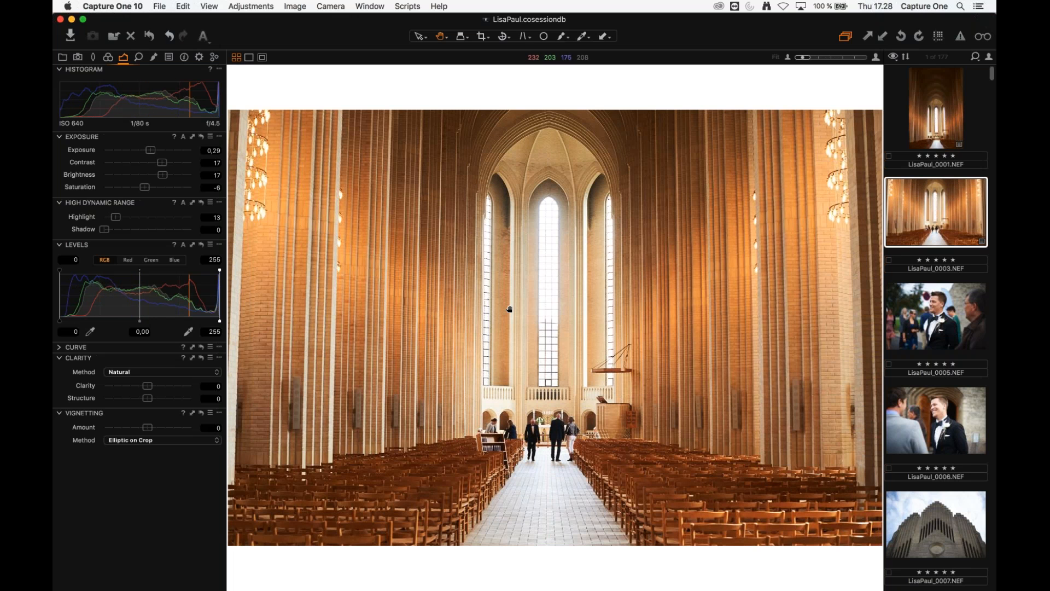
- Apply the copied adjustments to LisaPaul_0005, then set its Exposure to -0,32 and Contrast to 12
{"action": "key", "text": "Down"}
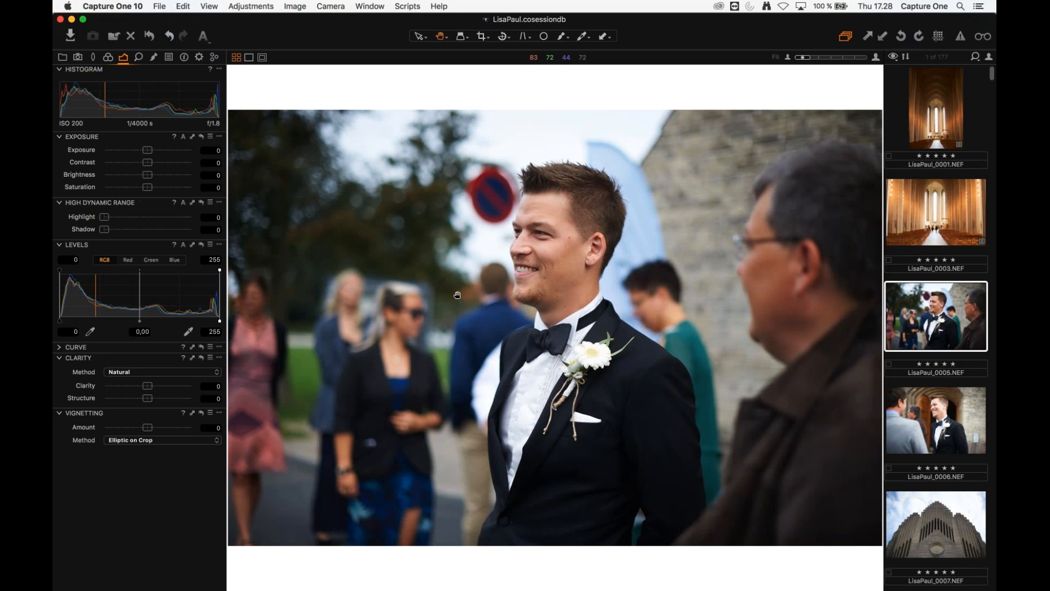
{"action": "key", "text": "super+shift+v"}
{"action": "mouse_move", "coordinate": [151, 153]}
{"action": "left_mouse_down"}
{"action": "mouse_move", "coordinate": [141, 154]}
{"action": "mouse_move", "coordinate": [158, 163]}
{"action": "left_mouse_up"}
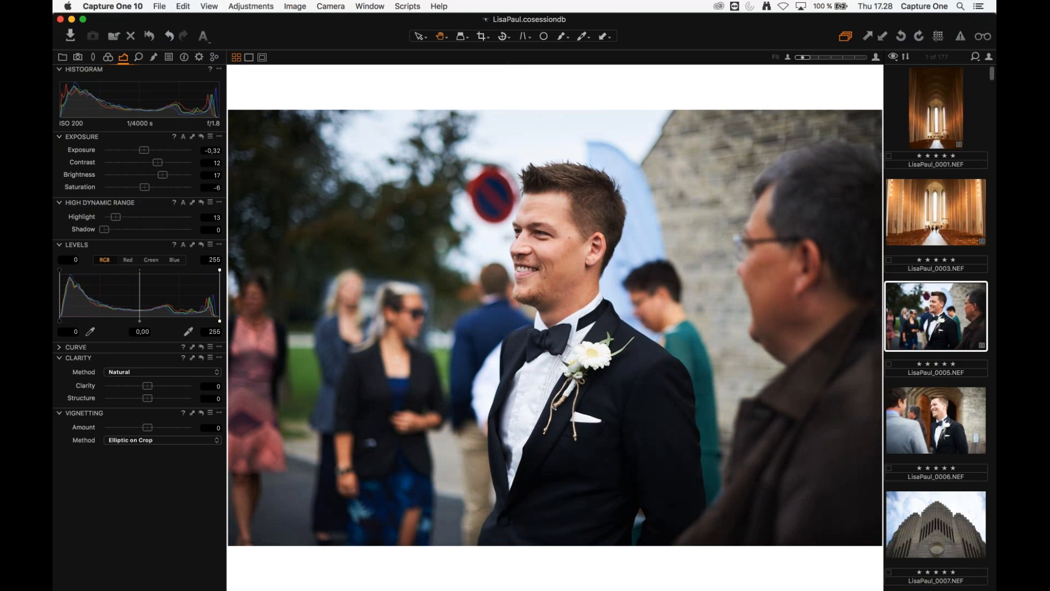
- Find the organ-front shots LisaPaul_0021, LisaPaul_0022 and LisaPaul_0024 and view them side by side
{"action": "scroll", "coordinate": [920, 293], "scroll_direction": "down", "scroll_amount": 5}
{"action": "scroll", "coordinate": [922, 288], "scroll_direction": "down", "scroll_amount": 12}
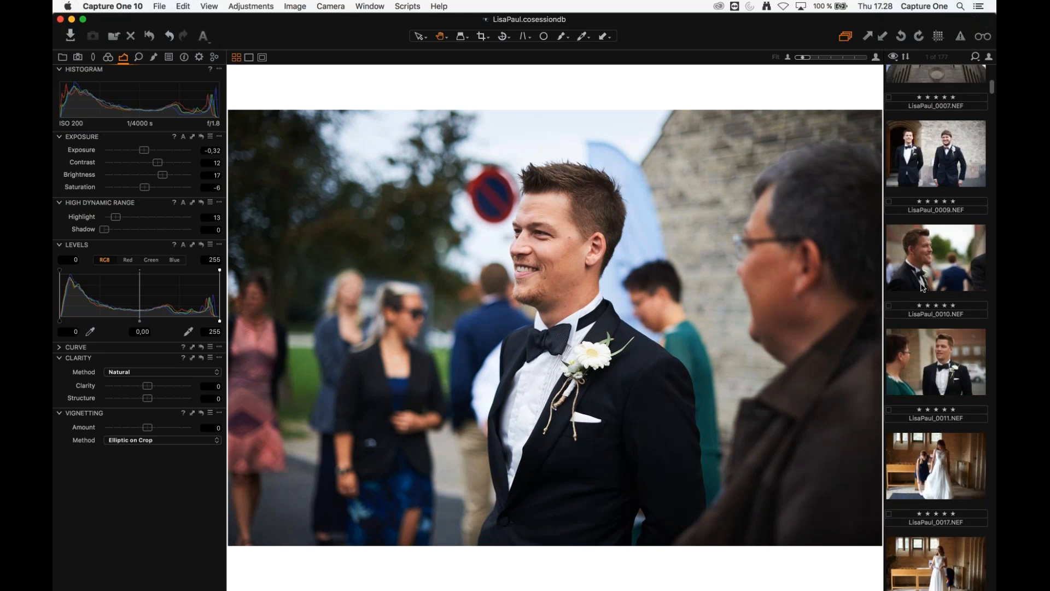
{"action": "scroll", "coordinate": [923, 288], "scroll_direction": "down", "scroll_amount": 5}
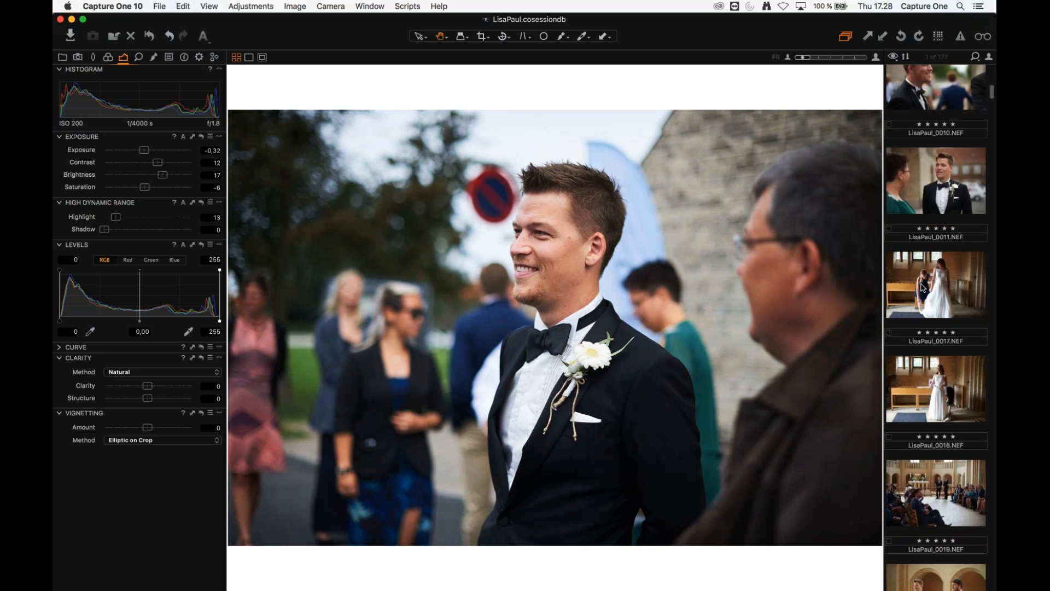
{"action": "scroll", "coordinate": [923, 288], "scroll_direction": "down", "scroll_amount": 5}
{"action": "scroll", "coordinate": [930, 247], "scroll_direction": "down", "scroll_amount": 10}
{"action": "left_click", "coordinate": [952, 164]}
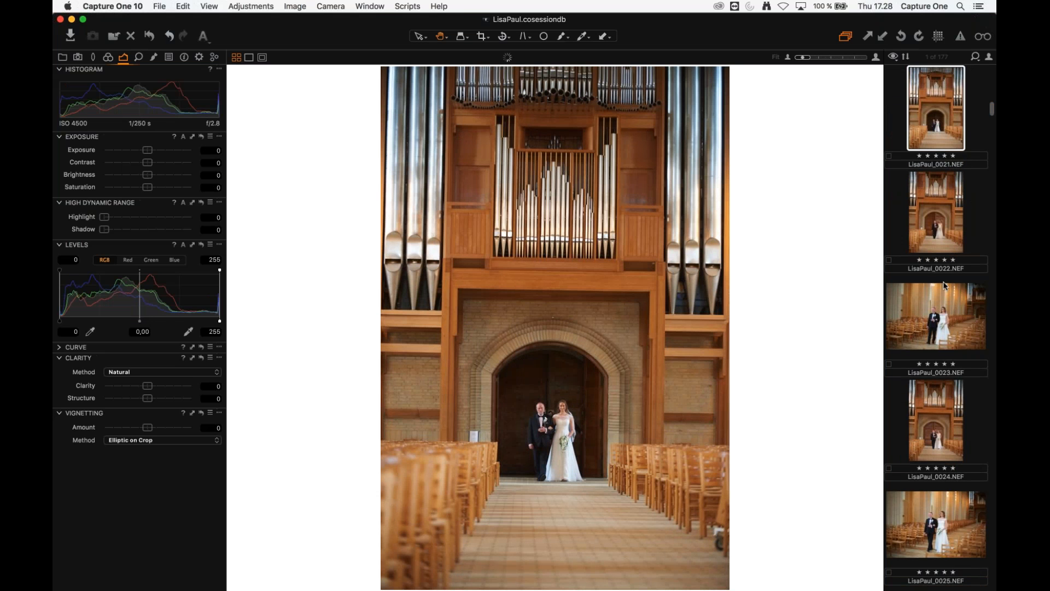
{"action": "scroll", "coordinate": [946, 281], "scroll_direction": "down", "scroll_amount": 5}
{"action": "scroll", "coordinate": [946, 282], "scroll_direction": "up", "scroll_amount": 5}
{"action": "left_click", "coordinate": [945, 277], "text": "super"}
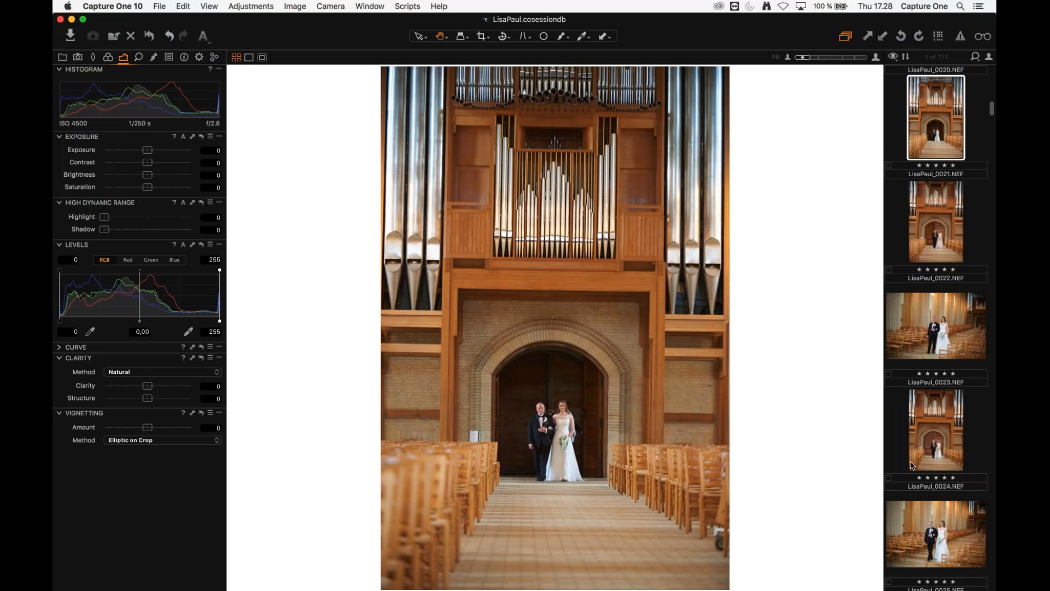
{"action": "left_click", "coordinate": [937, 450], "text": "super"}
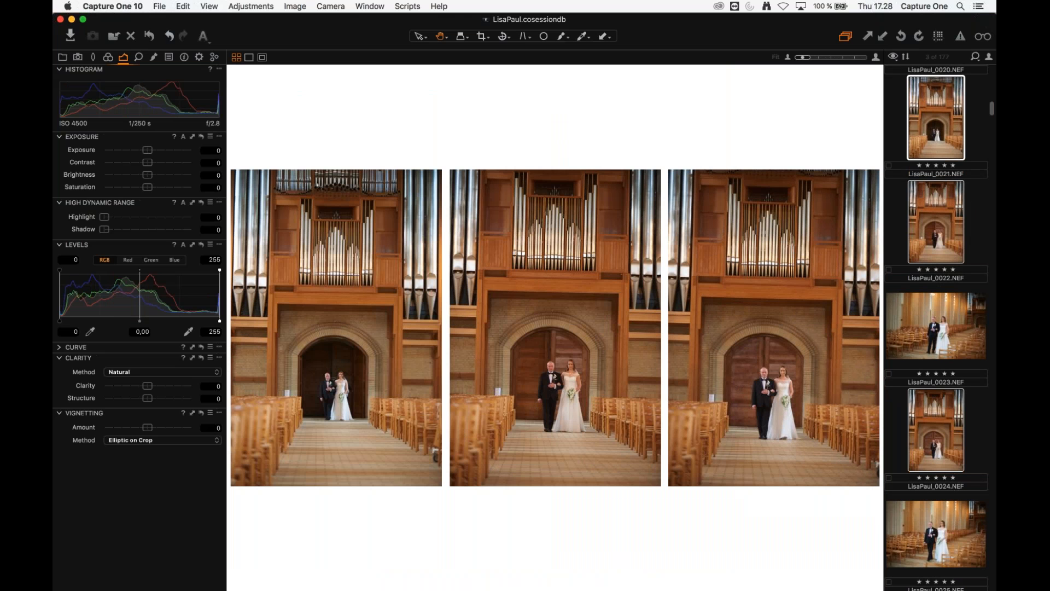
- View the bride photo LisaPaul_0028 and return to the church interior LisaPaul_0001
{"action": "scroll", "coordinate": [951, 267], "scroll_direction": "down", "scroll_amount": 10}
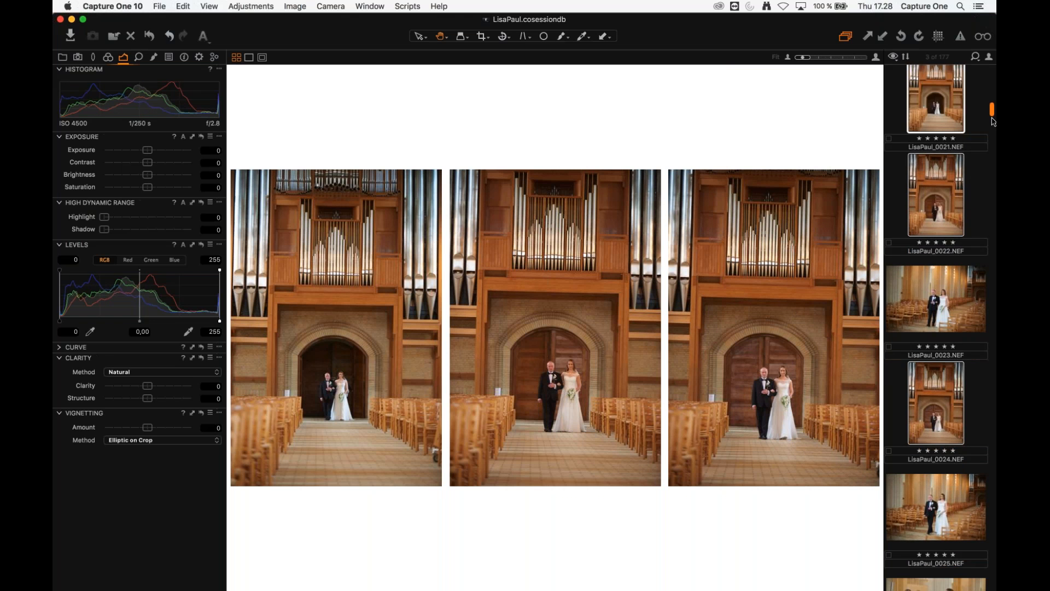
{"action": "left_click", "coordinate": [952, 267]}
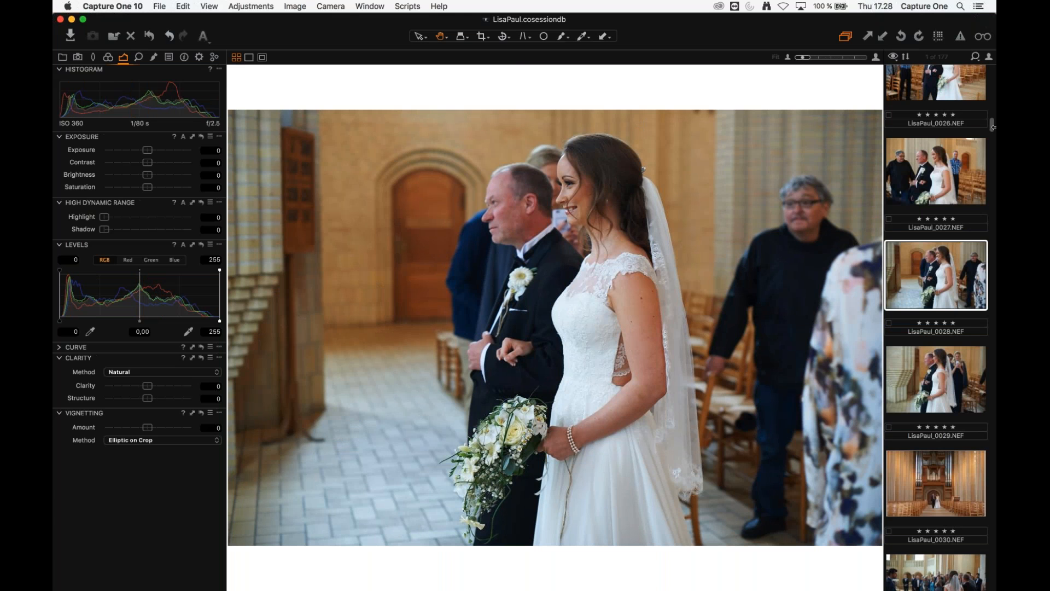
{"action": "scroll", "coordinate": [937, 195], "scroll_direction": "up", "scroll_amount": 10}
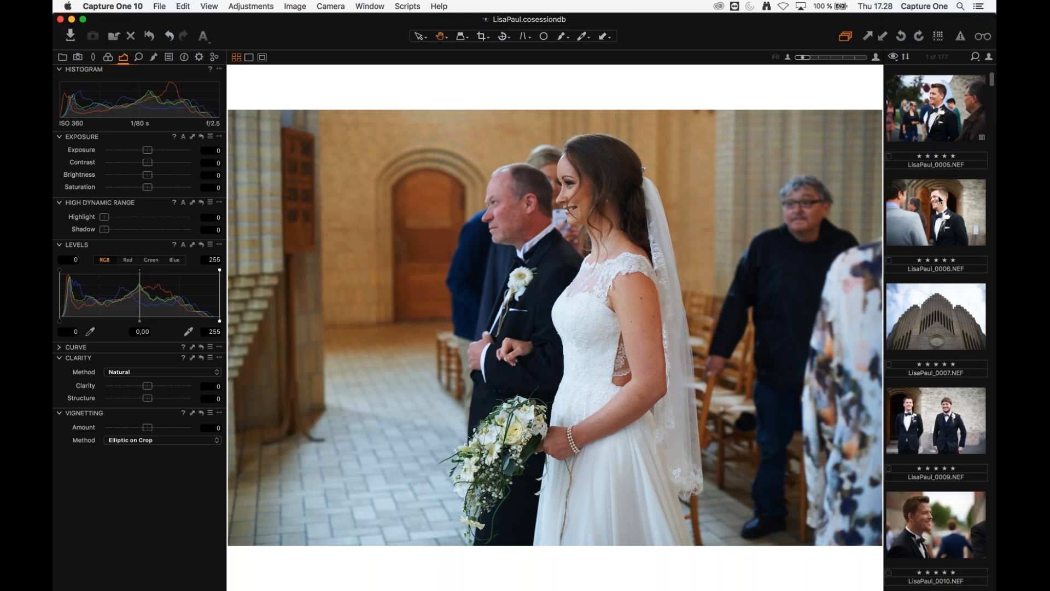
{"action": "left_click", "coordinate": [938, 195]}
{"action": "scroll", "coordinate": [937, 195], "scroll_direction": "up", "scroll_amount": 4}
{"action": "left_click", "coordinate": [933, 128]}
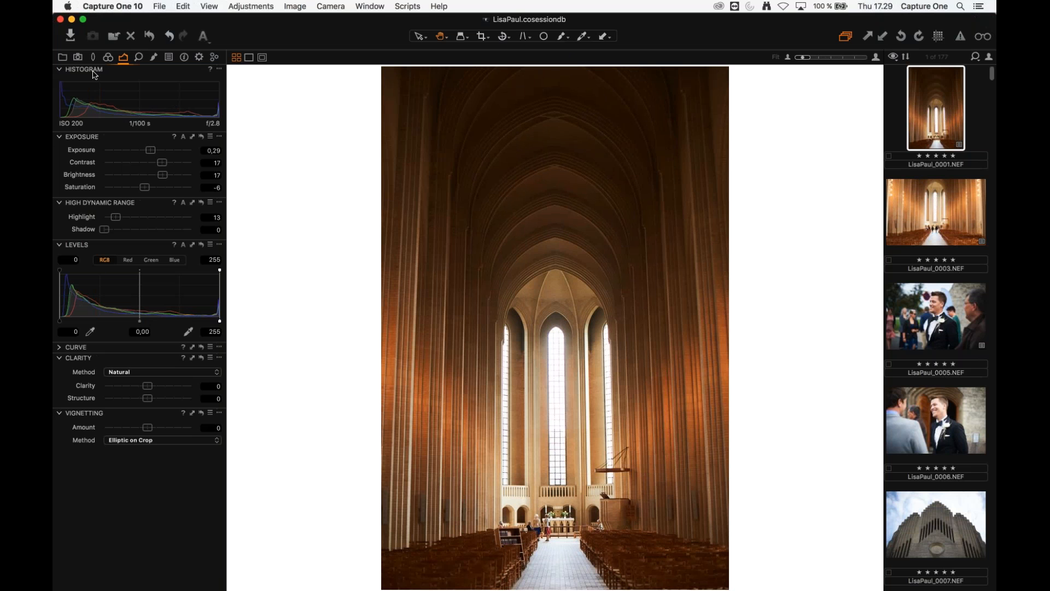
- Move the White Balance tool from the Color tools to the Exposure tools, placing it directly above Exposure
{"action": "left_click", "coordinate": [109, 58]}
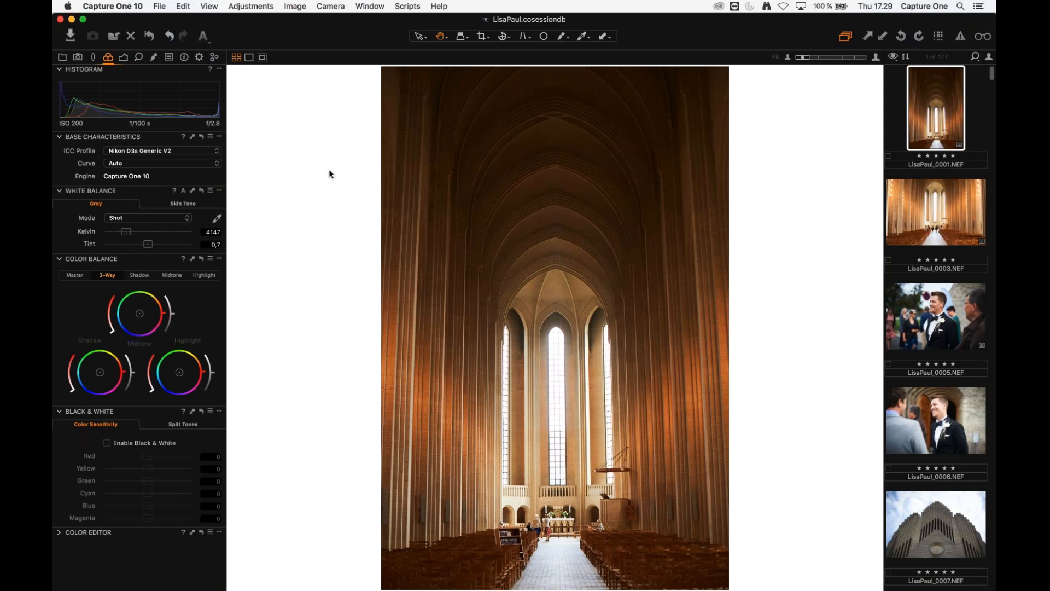
{"action": "left_click_drag", "start_coordinate": [129, 191], "coordinate": [375, 164]}
{"action": "left_click", "coordinate": [124, 60]}
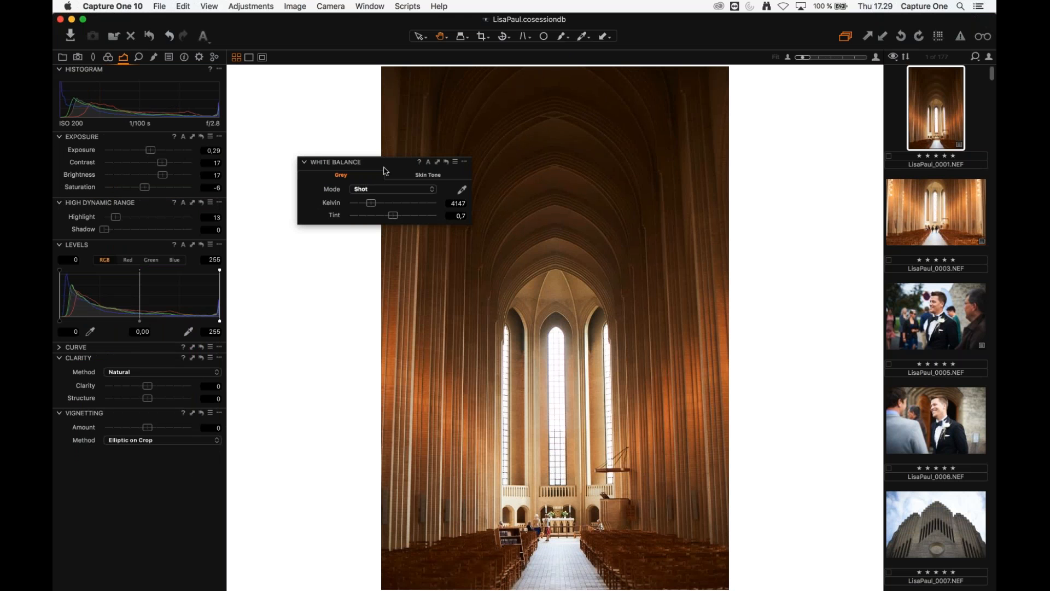
{"action": "left_click_drag", "start_coordinate": [388, 170], "coordinate": [180, 138]}
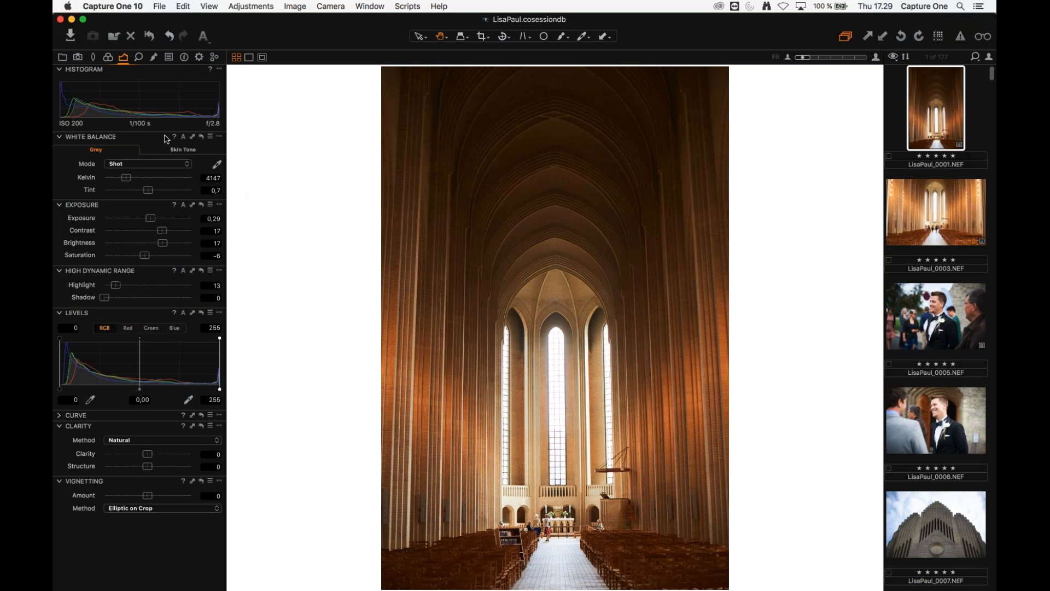
- Remove the Histogram tool from the Exposure tools and return to them after a brief look at the Color tools
{"action": "left_click", "coordinate": [219, 68]}
{"action": "left_click", "coordinate": [240, 82]}
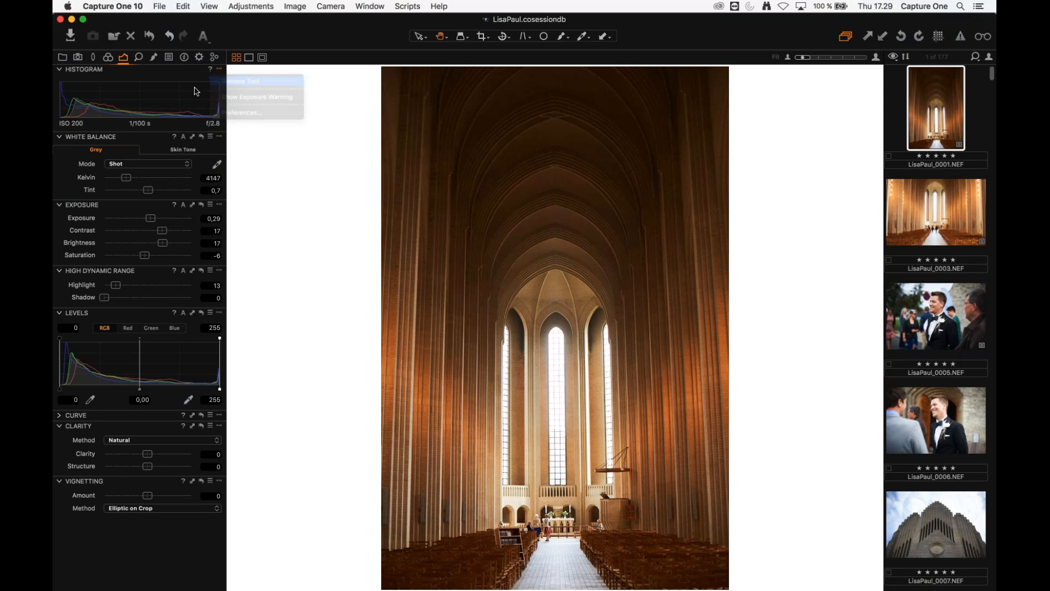
{"action": "left_click", "coordinate": [108, 58]}
{"action": "left_click", "coordinate": [124, 59]}
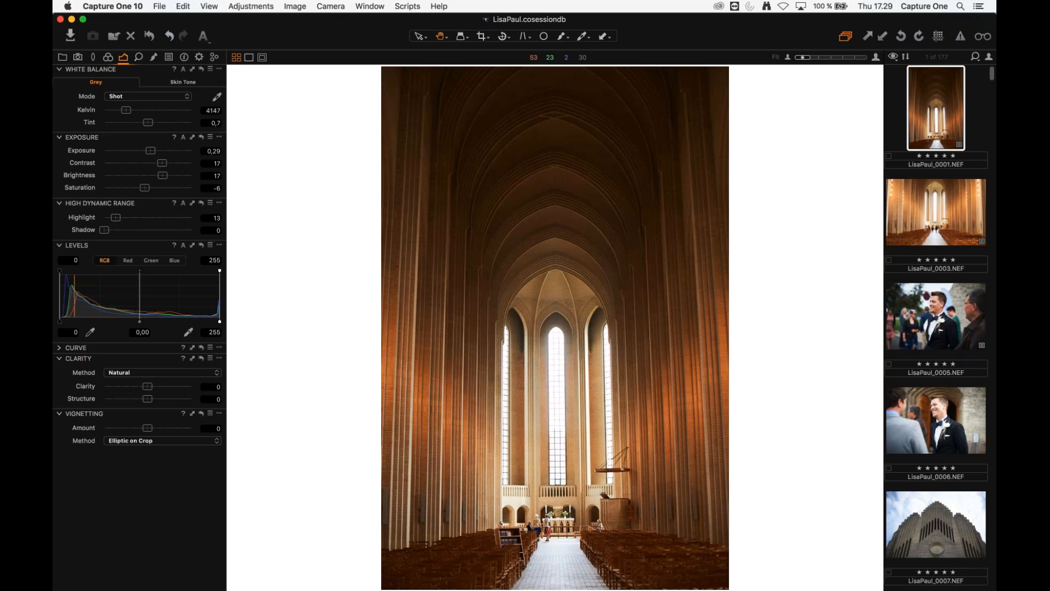
- Set the white balance Kelvin of LisaPaul_0005 to 5157
{"action": "left_click", "coordinate": [934, 316]}
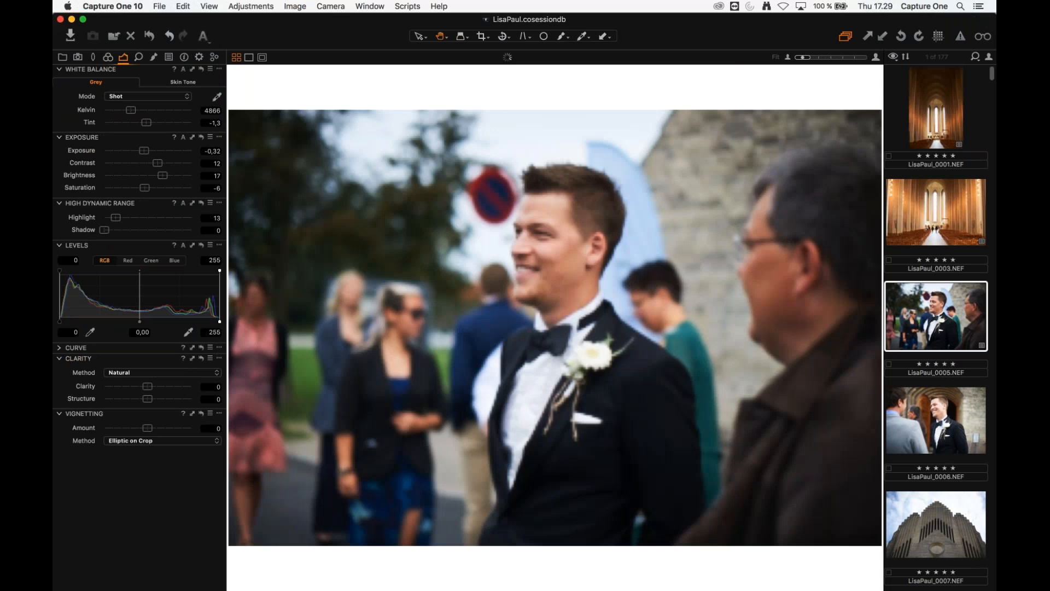
{"action": "left_click_drag", "start_coordinate": [131, 111], "coordinate": [135, 112]}
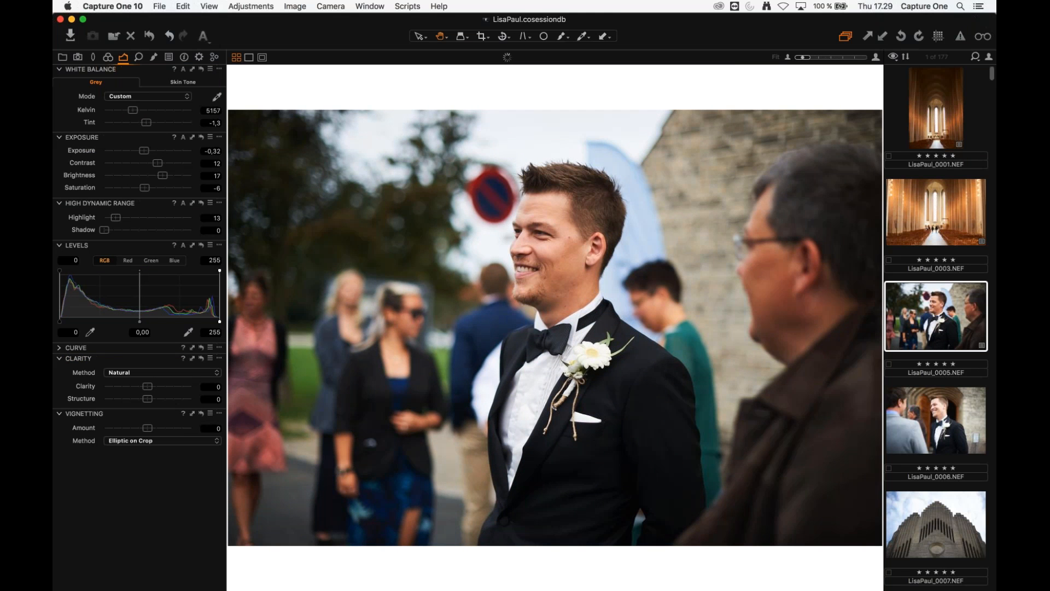
- Apply the copied adjustments to LisaPaul_0006 and lower its Exposure to -1.06
{"action": "left_click", "coordinate": [941, 418]}
{"action": "key", "text": "shift+super+v"}
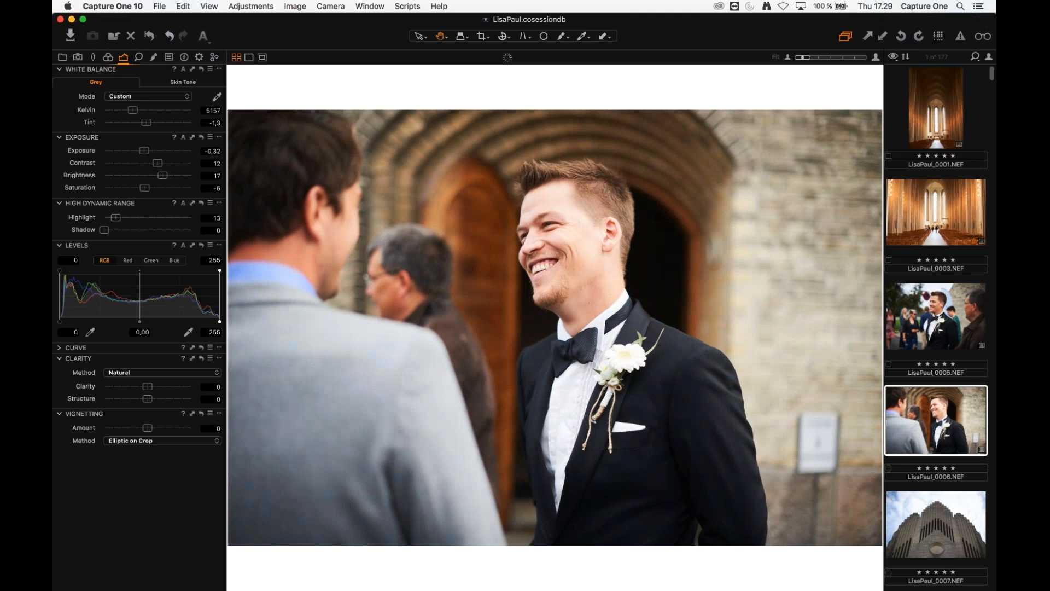
{"action": "left_click_drag", "start_coordinate": [143, 151], "coordinate": [136, 151]}
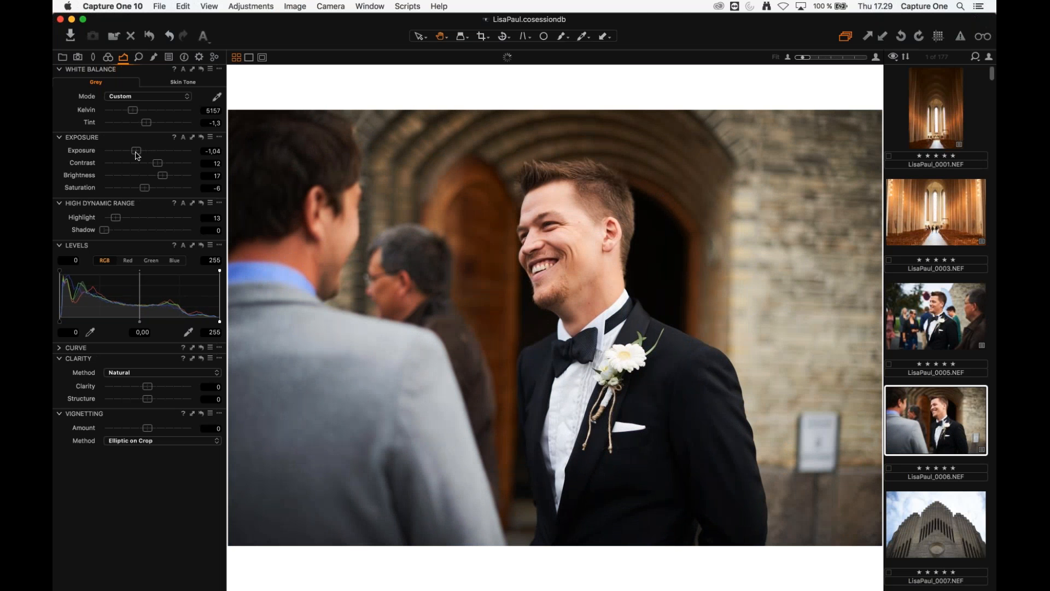
- Apply the copied adjustments to LisaPaul_0009, the portrait of the two men, and set its Exposure to -0.92
{"action": "scroll", "coordinate": [957, 417], "scroll_direction": "down", "scroll_amount": 5}
{"action": "left_click", "coordinate": [957, 416]}
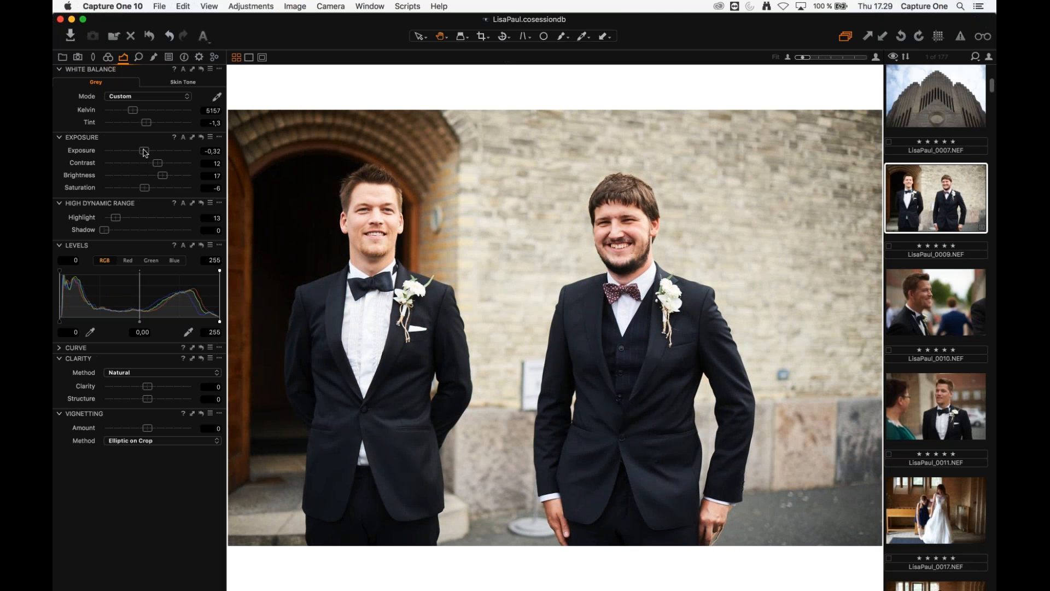
{"action": "left_click_drag", "start_coordinate": [145, 152], "coordinate": [141, 154]}
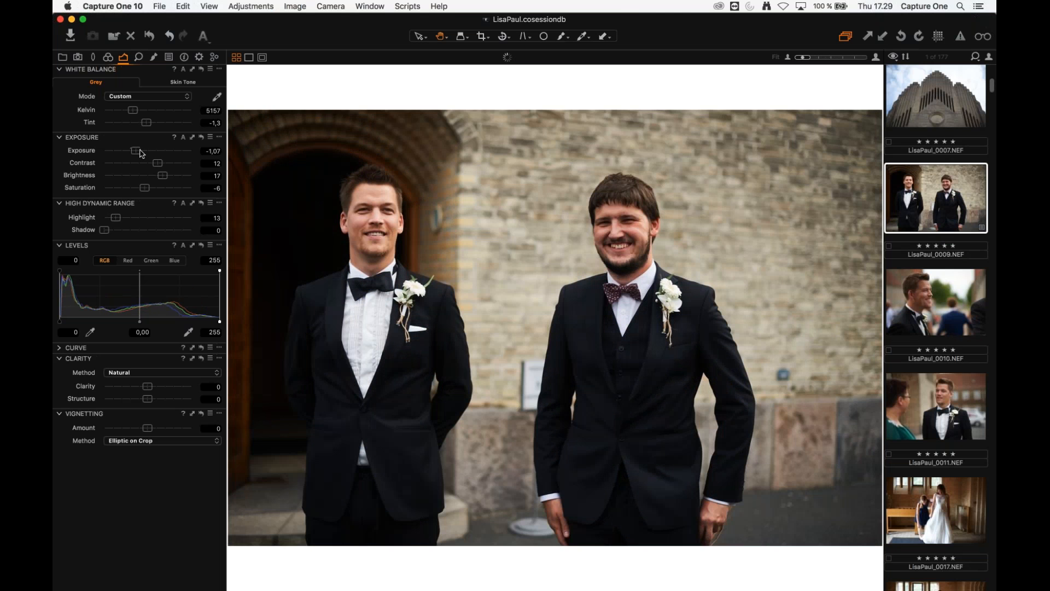
- Apply the copied adjustments to the church facade LisaPaul_0007, and set its High Dynamic Range Shadow to 24 and Highlight to 82
{"action": "left_click", "coordinate": [926, 124]}
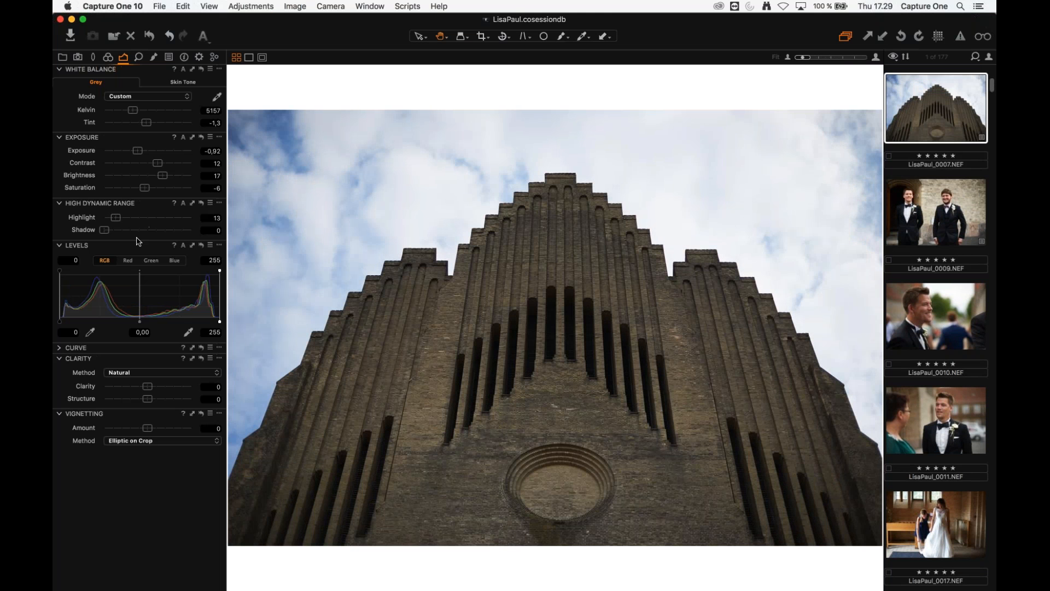
{"action": "left_click_drag", "start_coordinate": [105, 230], "coordinate": [125, 229]}
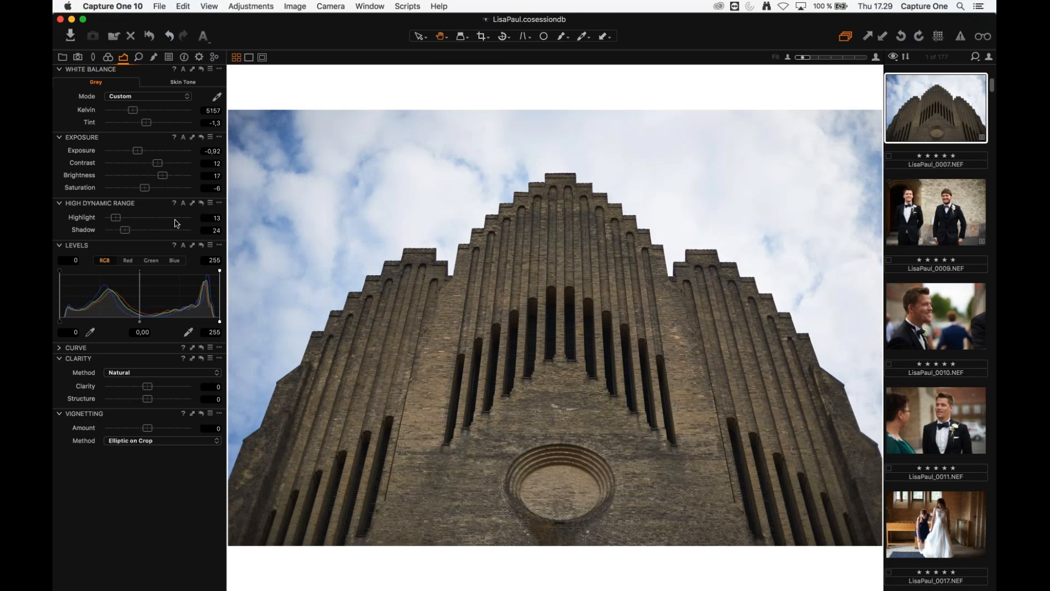
{"action": "left_click", "coordinate": [176, 218]}
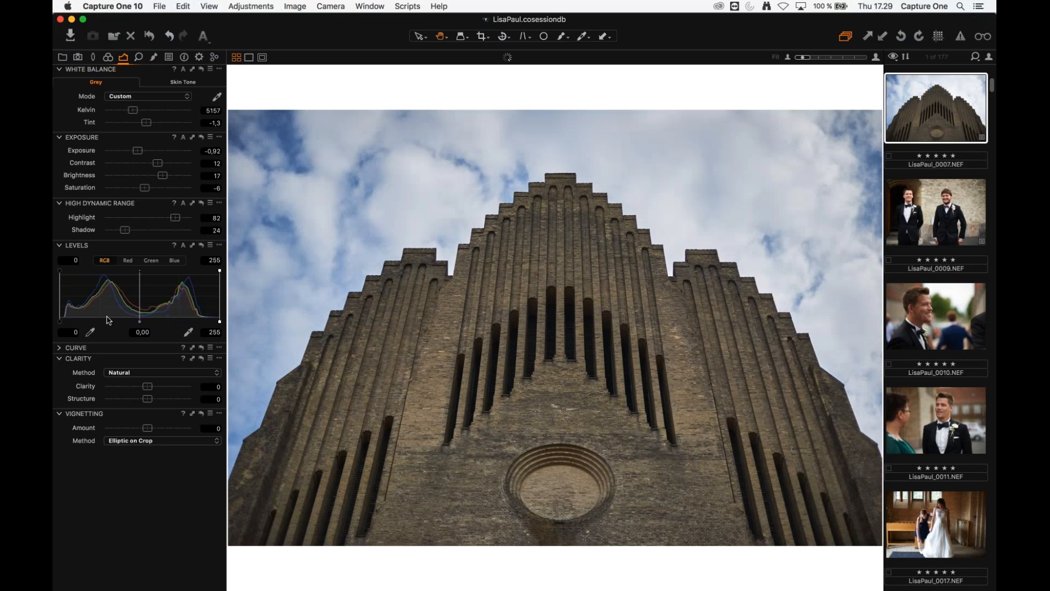
- Apply the copied adjustments to LisaPaul_0010 and set its Exposure to -0.36
{"action": "left_click", "coordinate": [921, 325]}
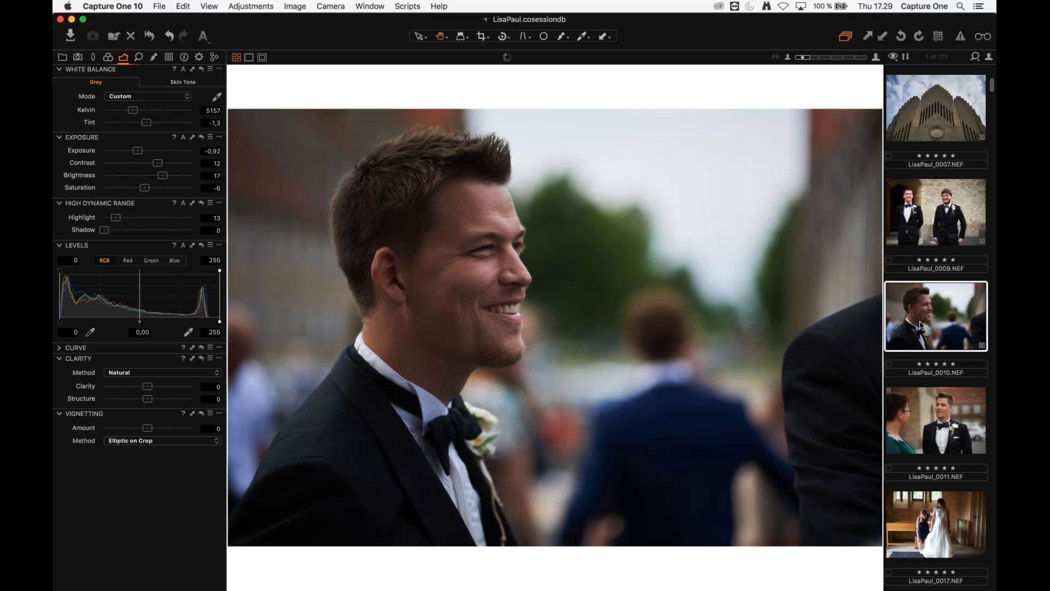
{"action": "left_click_drag", "start_coordinate": [137, 151], "coordinate": [142, 152]}
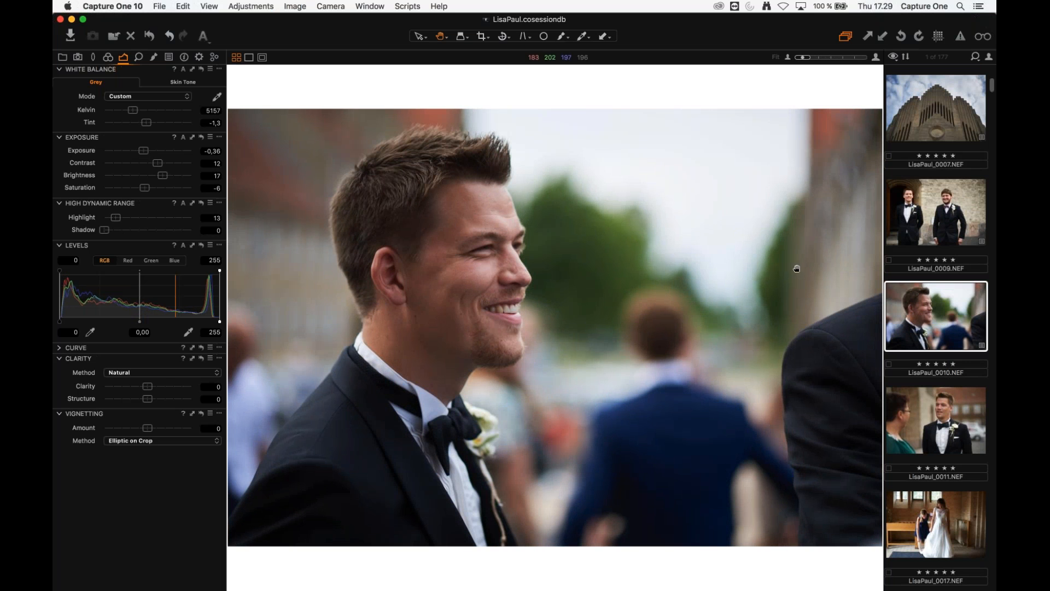
- Return to the church interior LisaPaul_0001 and shift its Master color balance slightly towards warm orange
{"action": "scroll", "coordinate": [924, 312], "scroll_direction": "up", "scroll_amount": 5}
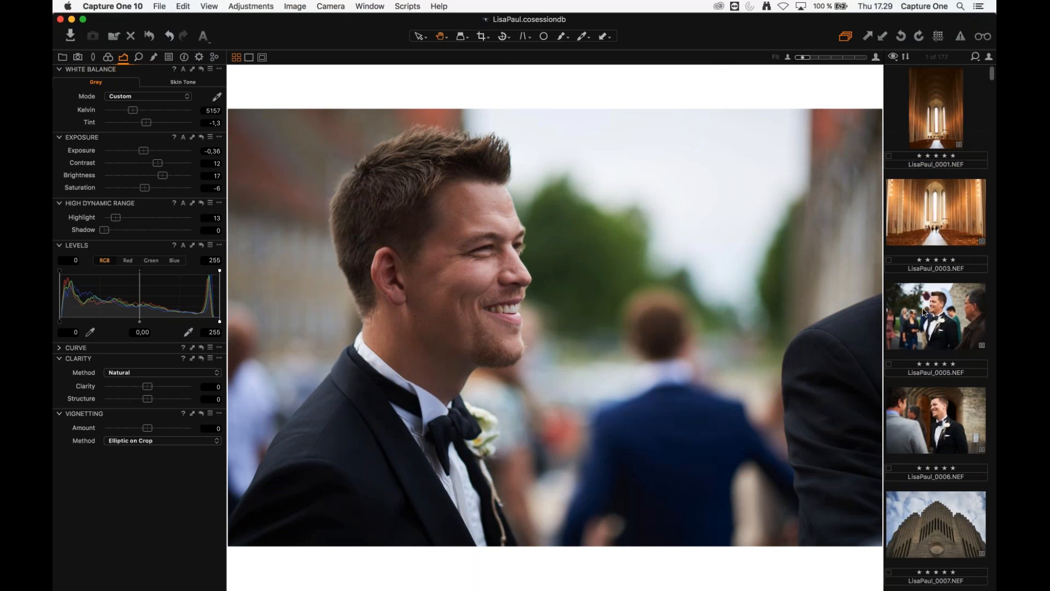
{"action": "left_click", "coordinate": [924, 99]}
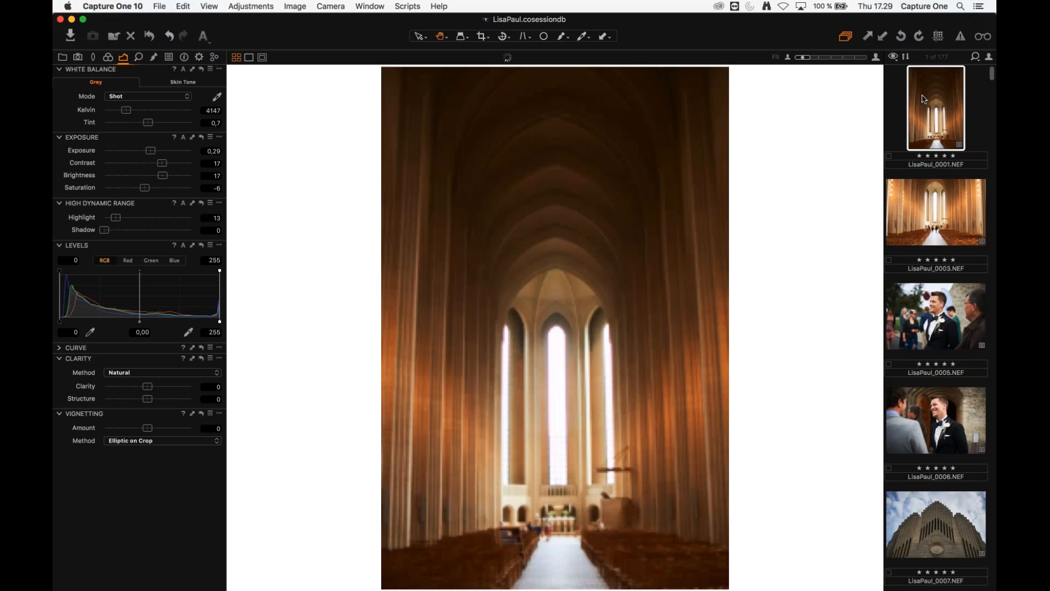
{"action": "scroll", "coordinate": [930, 240], "scroll_direction": "down", "scroll_amount": 5}
{"action": "scroll", "coordinate": [937, 274], "scroll_direction": "up", "scroll_amount": 5}
{"action": "scroll", "coordinate": [937, 273], "scroll_direction": "down", "scroll_amount": 2}
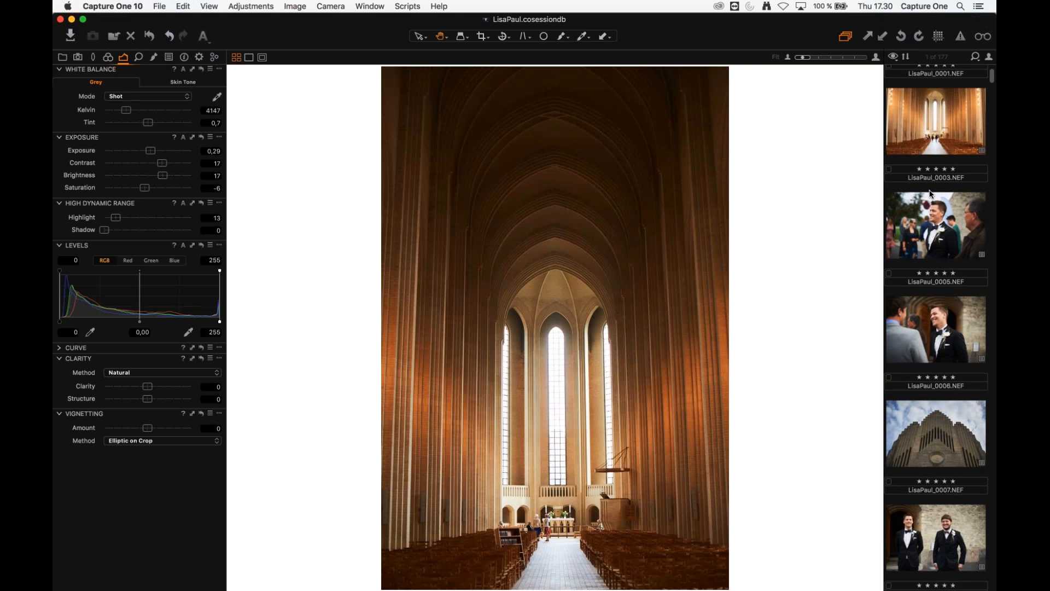
{"action": "scroll", "coordinate": [932, 191], "scroll_direction": "up", "scroll_amount": 2}
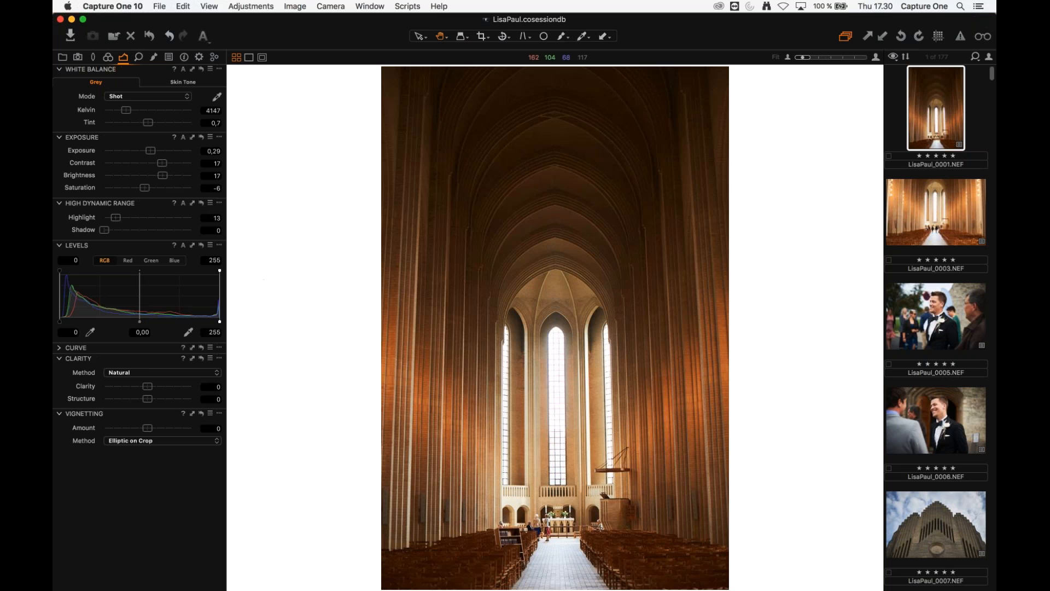
{"action": "left_click", "coordinate": [108, 57]}
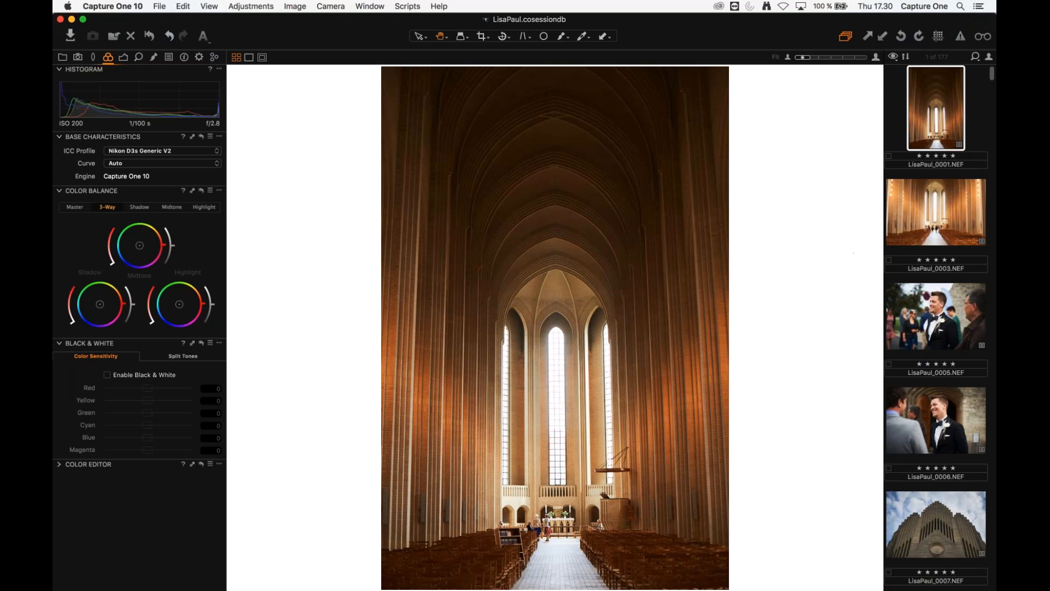
{"action": "left_click", "coordinate": [83, 205]}
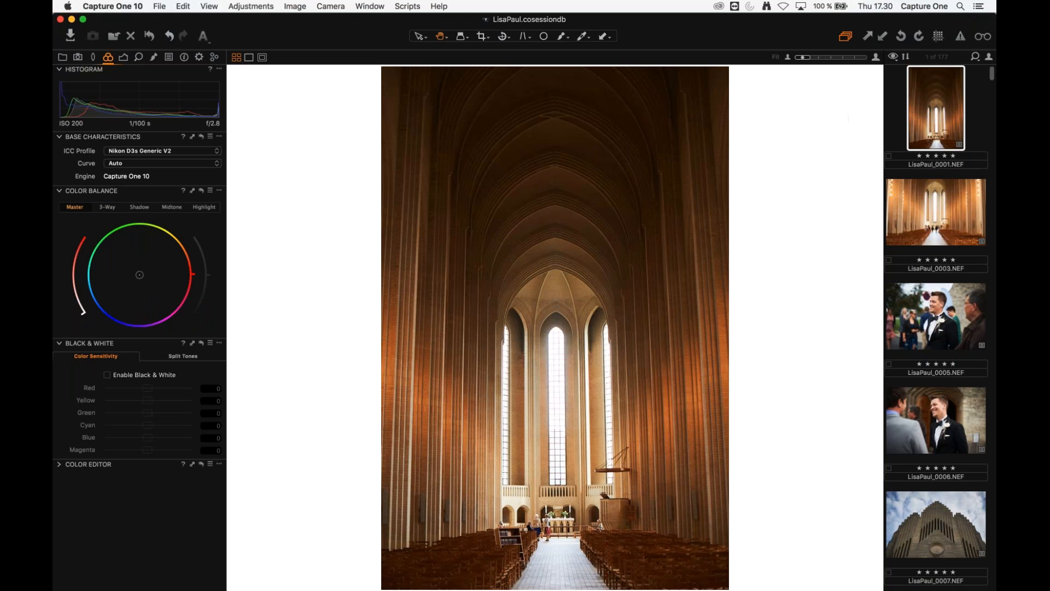
{"action": "left_click_drag", "start_coordinate": [139, 275], "coordinate": [151, 270]}
{"action": "left_click", "coordinate": [140, 207]}
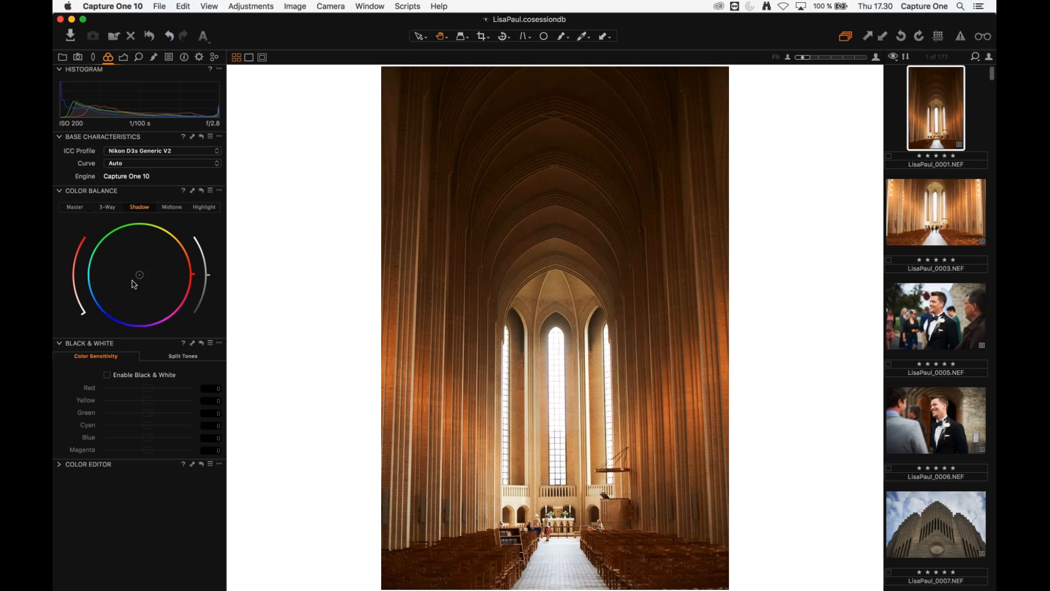
{"action": "left_click_drag", "start_coordinate": [134, 284], "coordinate": [145, 272]}
{"action": "left_click", "coordinate": [171, 207]}
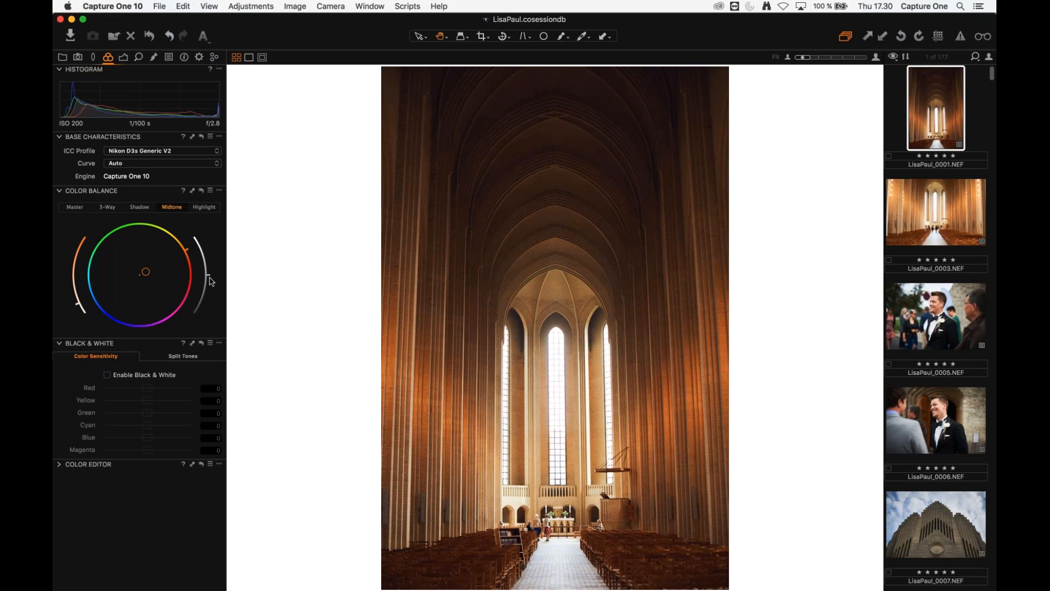
- Brighten the midtones and darken the shadows of LisaPaul_0001 slightly with the Color Balance lightness controls
{"action": "mouse_move", "coordinate": [212, 281]}
{"action": "left_mouse_down"}
{"action": "mouse_move", "coordinate": [214, 262]}
{"action": "mouse_move", "coordinate": [209, 293]}
{"action": "left_mouse_up"}
{"action": "left_click", "coordinate": [140, 208]}
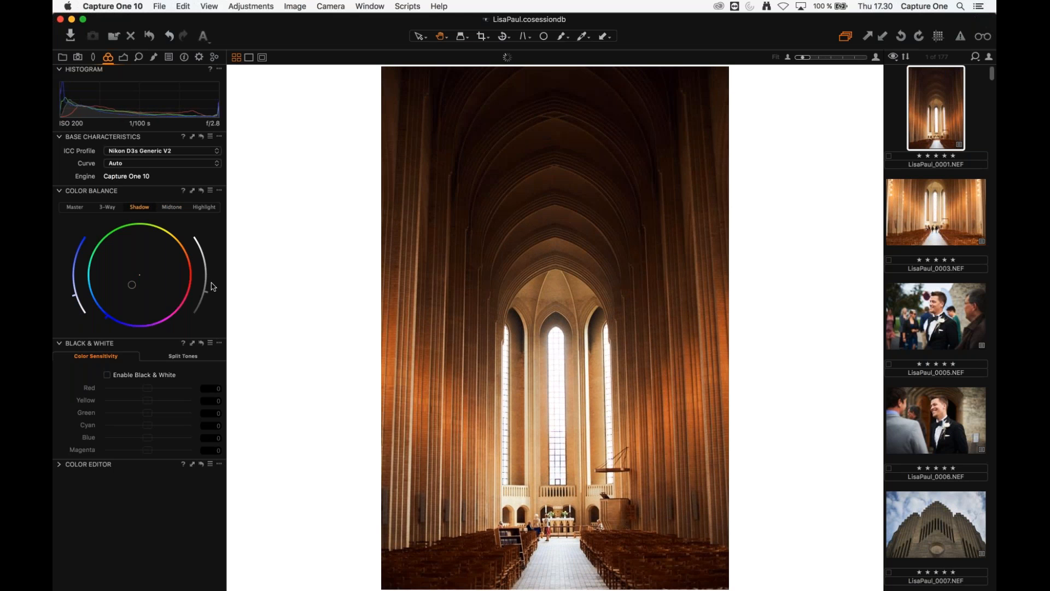
{"action": "left_click", "coordinate": [184, 211]}
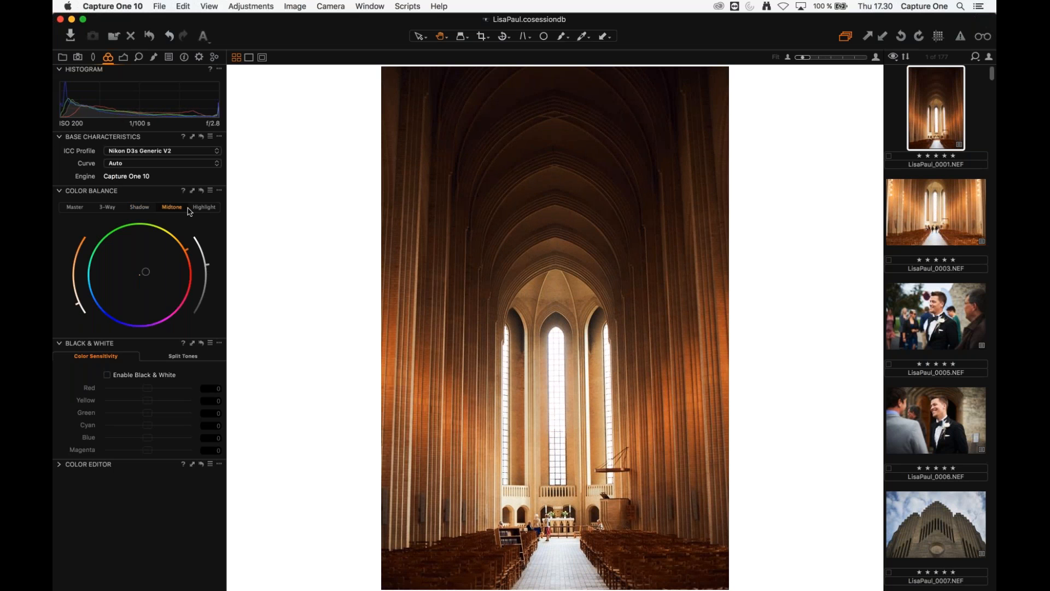
{"action": "left_click", "coordinate": [143, 208]}
- Select LisaPaul_0001 through LisaPaul_0009 and copy the Color Balance settings of LisaPaul_0001 to the whole selection
{"action": "scroll", "coordinate": [924, 445], "scroll_direction": "down", "scroll_amount": 3}
{"action": "scroll", "coordinate": [924, 444], "scroll_direction": "down", "scroll_amount": 3}
{"action": "left_click", "coordinate": [931, 437], "text": "shift"}
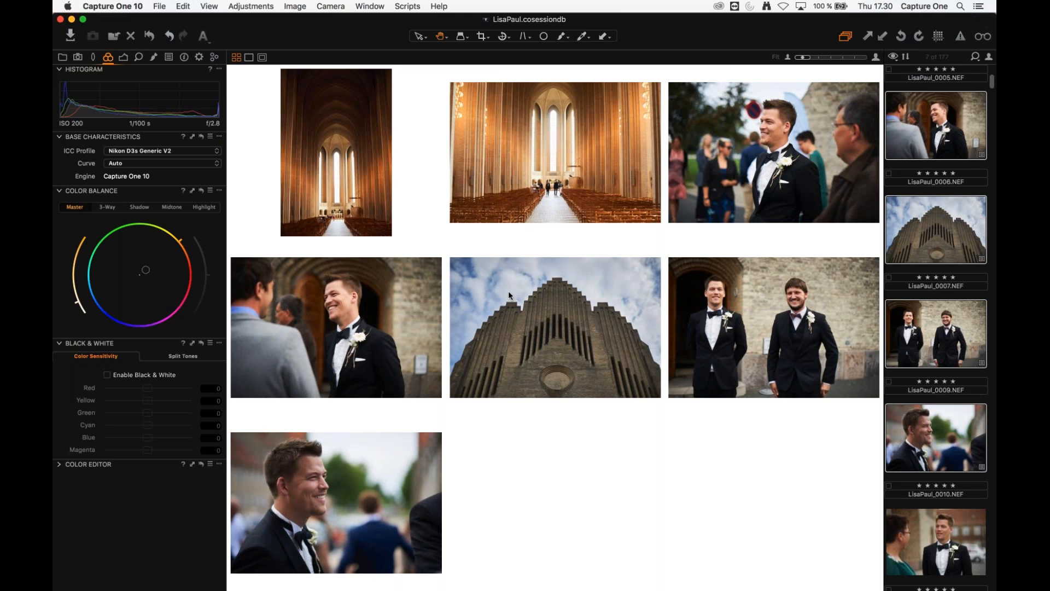
{"action": "left_click", "coordinate": [931, 437], "text": "super"}
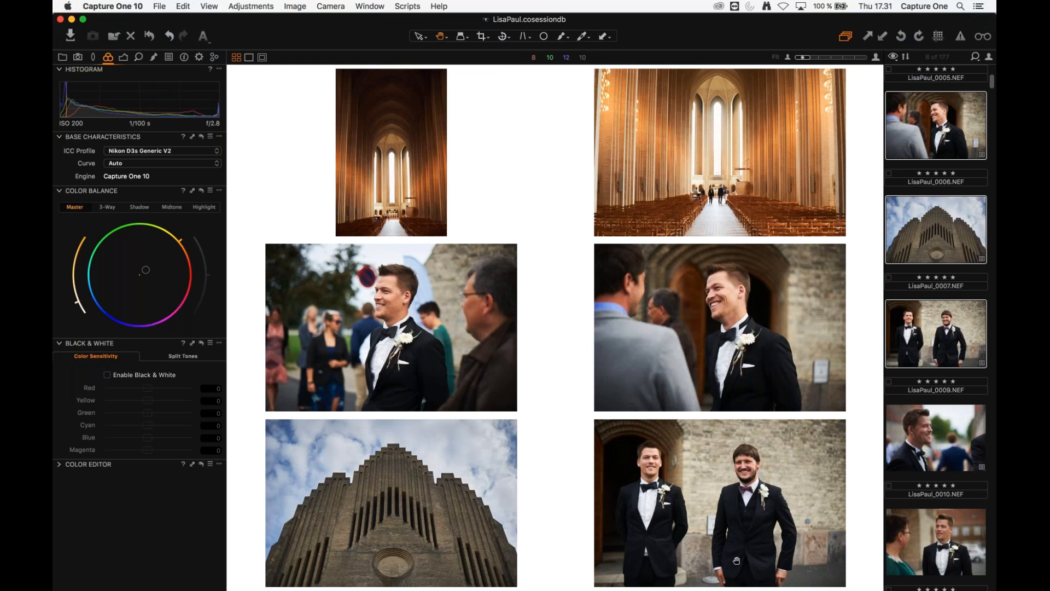
{"action": "scroll", "coordinate": [952, 300], "scroll_direction": "up", "scroll_amount": 5}
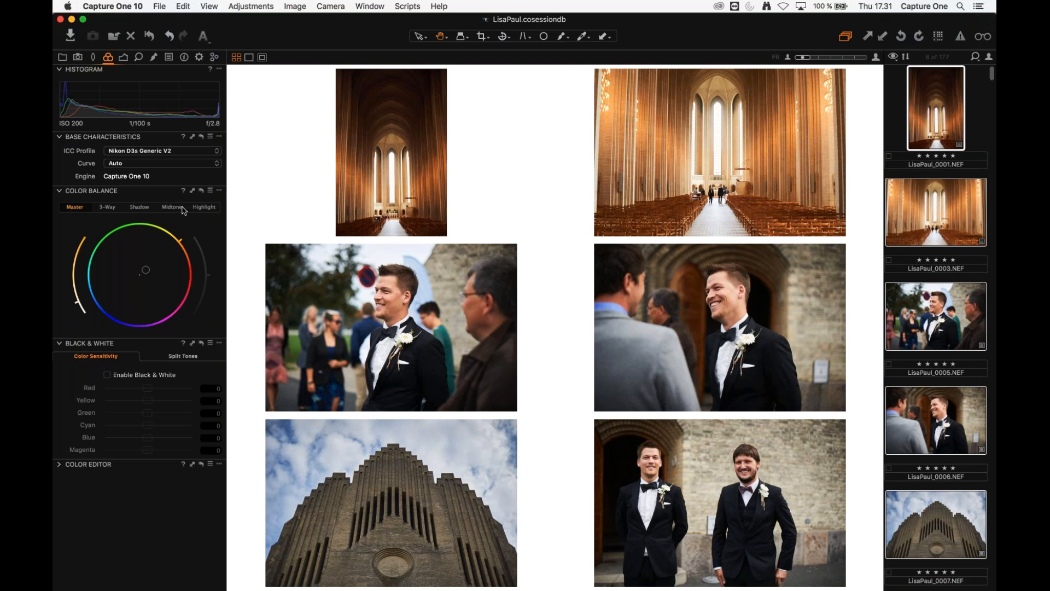
{"action": "left_click", "coordinate": [192, 191], "text": "shift"}
{"action": "left_click", "coordinate": [192, 192], "text": "shift"}
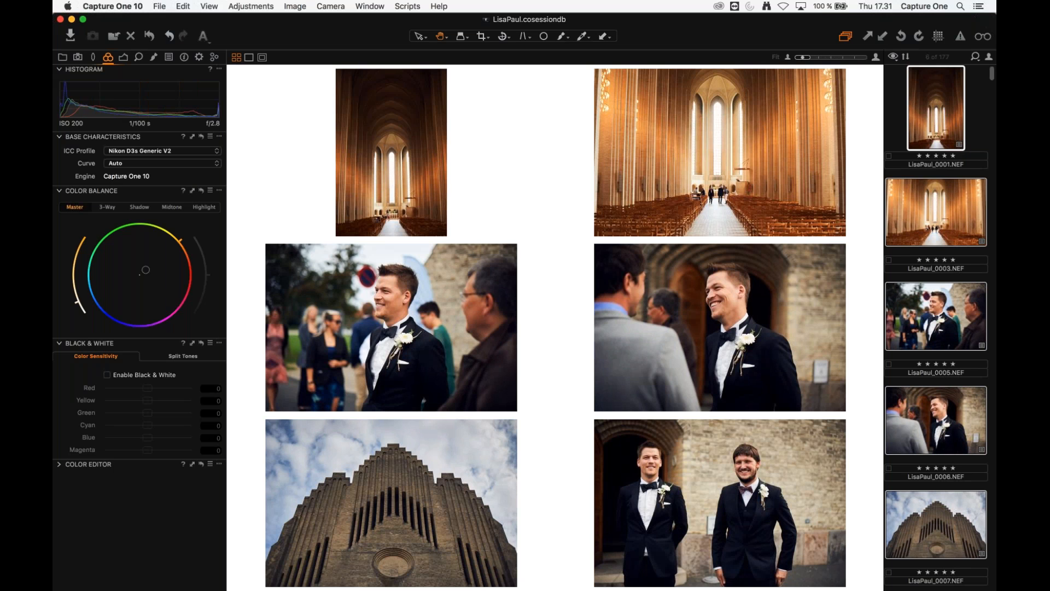
- Set the sharpening of LisaPaul_0001 to Amount 158 and Threshold 1.1, apply it to all images and clear the selection
{"action": "left_click", "coordinate": [947, 123]}
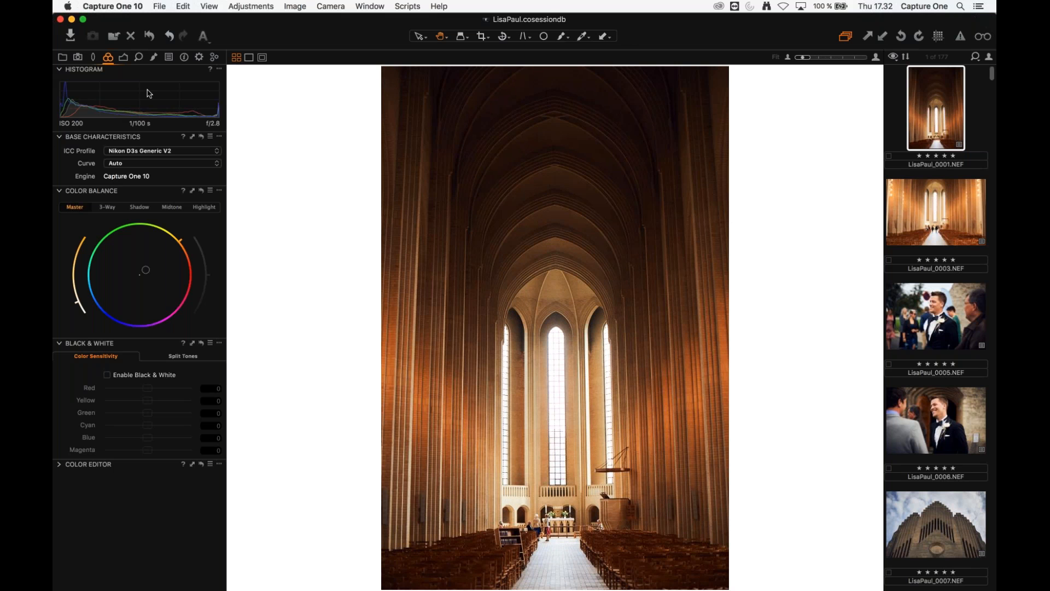
{"action": "left_click", "coordinate": [140, 58]}
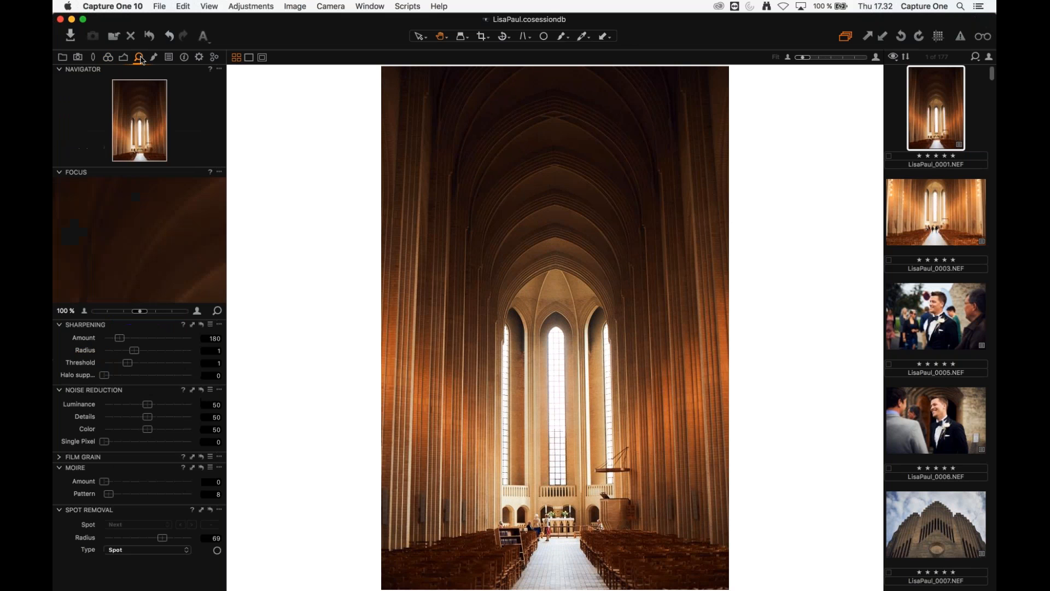
{"action": "left_click_drag", "start_coordinate": [123, 340], "coordinate": [118, 342]}
{"action": "left_click_drag", "start_coordinate": [128, 363], "coordinate": [142, 370]}
{"action": "key", "text": "super+a"}
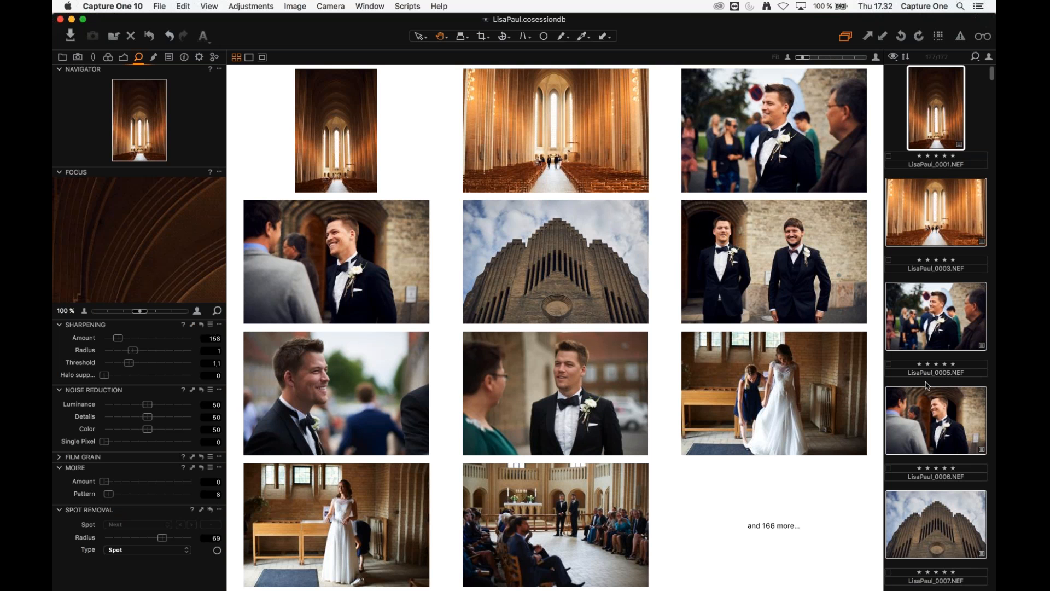
{"action": "key", "text": "super+d"}
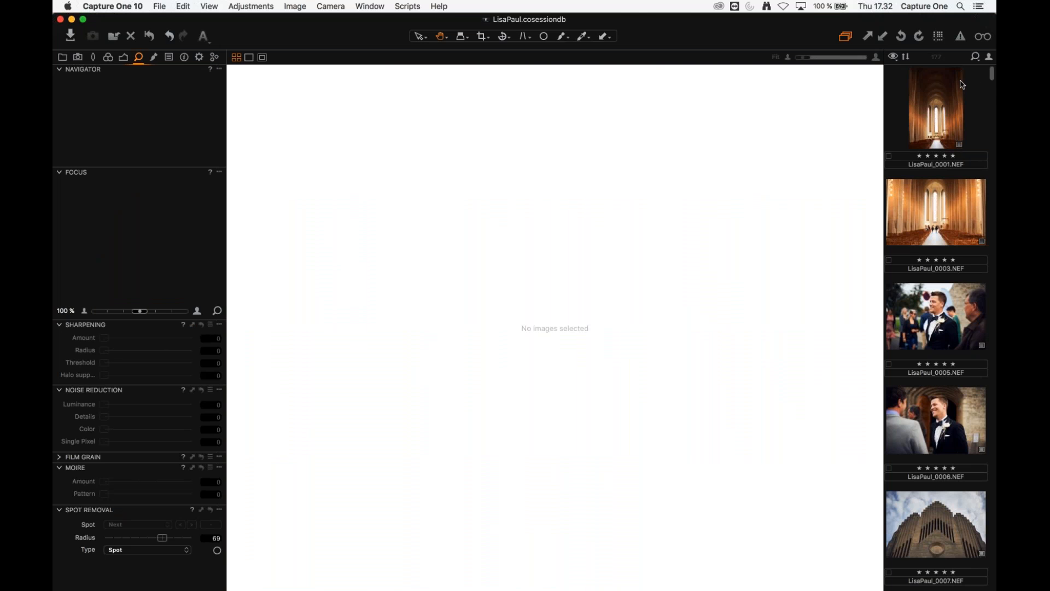
- Check the sharpening values on LisaPaul_0164 and LisaPaul_0122, and return to LisaPaul_0001
{"action": "scroll", "coordinate": [935, 306], "scroll_direction": "down", "scroll_amount": 15}
{"action": "left_click", "coordinate": [924, 268]}
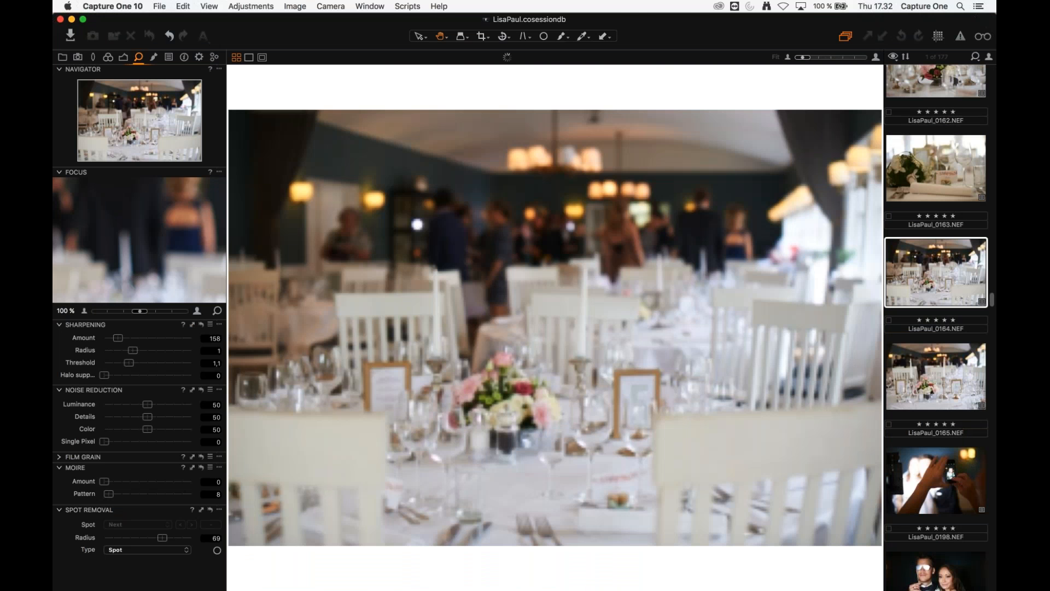
{"action": "scroll", "coordinate": [988, 306], "scroll_direction": "up", "scroll_amount": 5}
{"action": "left_click", "coordinate": [958, 247]}
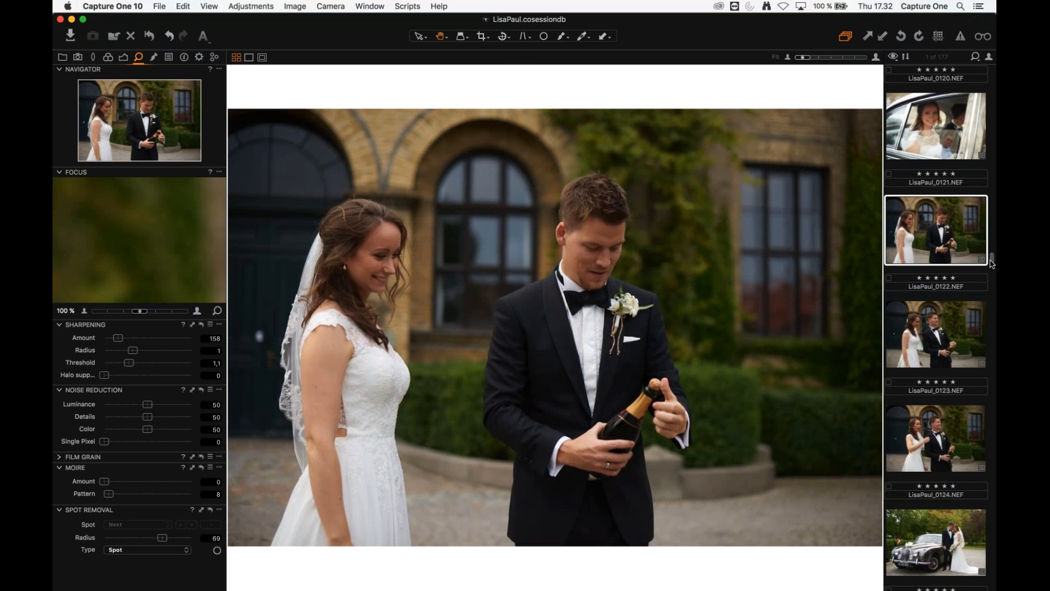
{"action": "scroll", "coordinate": [990, 165], "scroll_direction": "up", "scroll_amount": 2}
{"action": "left_click_drag", "start_coordinate": [991, 165], "coordinate": [991, 63]}
{"action": "left_click", "coordinate": [934, 112]}
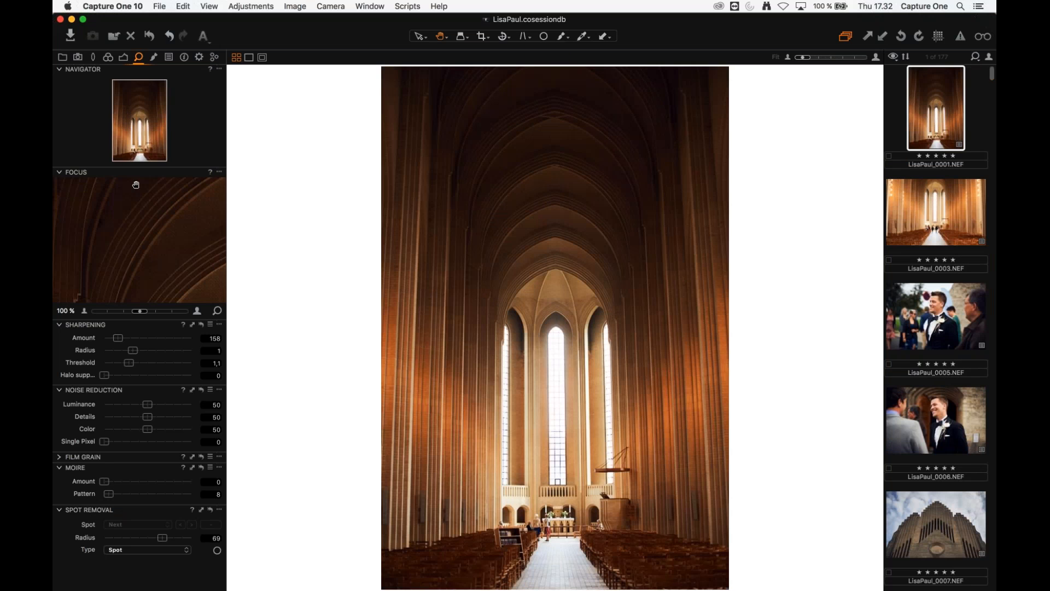
- Show the Exposure tools and review the adjusted photos from LisaPaul_0005 through LisaPaul_0009
{"action": "left_click", "coordinate": [123, 58]}
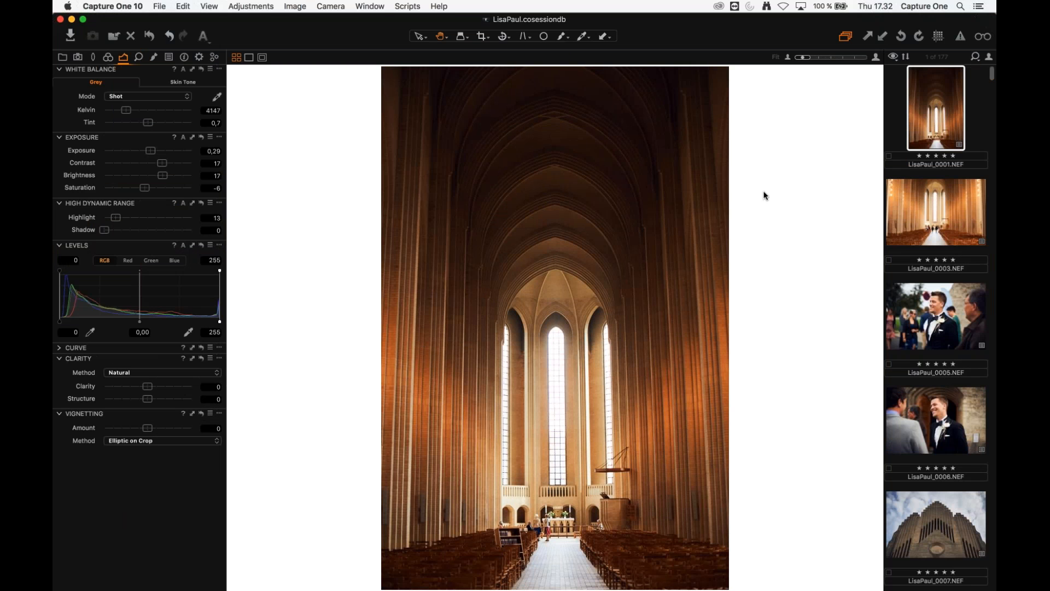
{"action": "left_click", "coordinate": [942, 299]}
{"action": "scroll", "coordinate": [936, 389], "scroll_direction": "down", "scroll_amount": 3}
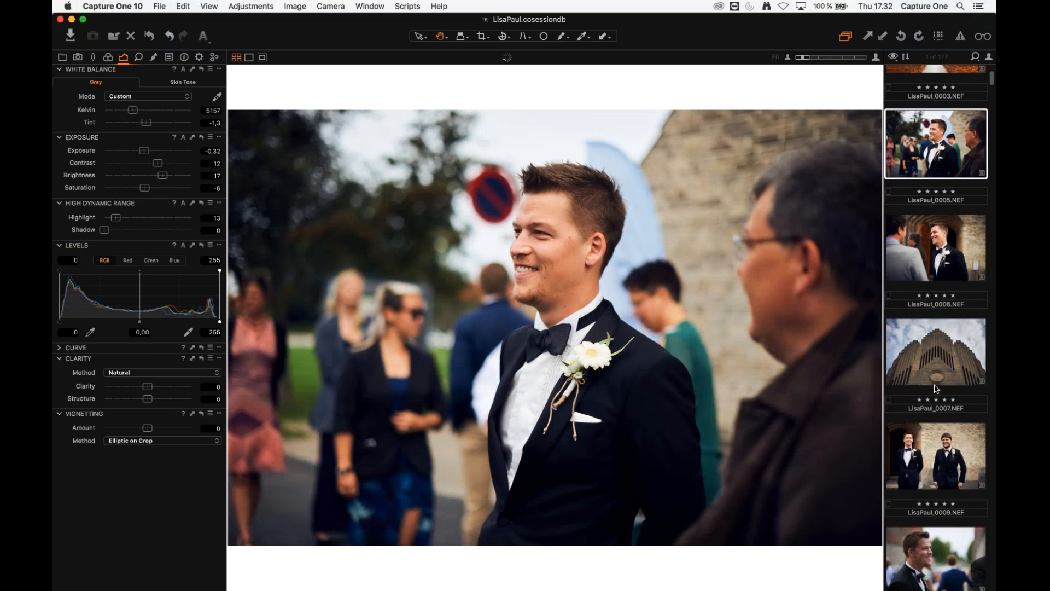
{"action": "left_click", "coordinate": [927, 258]}
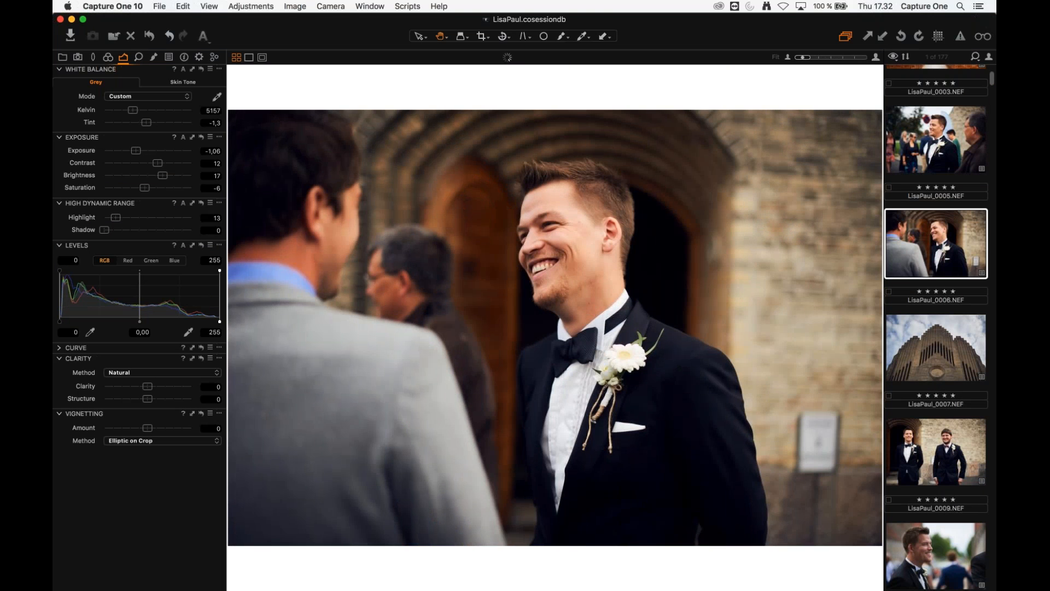
{"action": "key", "text": "Down"}
{"action": "key", "text": "Down"}
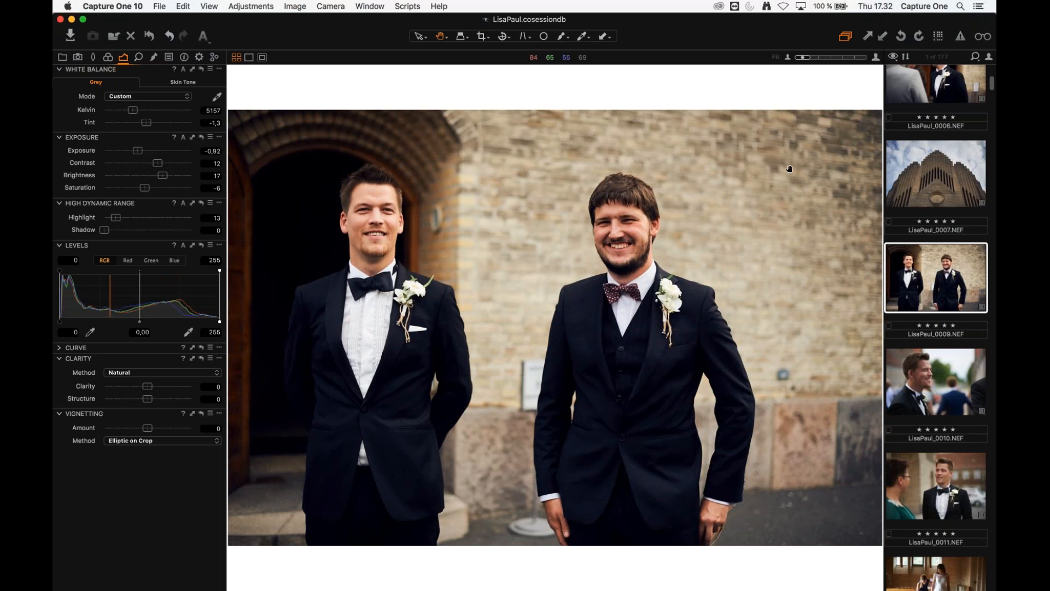
- Activate the Crop tool on LisaPaul_0009 and constrain the crop ratio to Original
{"action": "key", "text": "c"}
{"action": "left_click", "coordinate": [483, 37]}
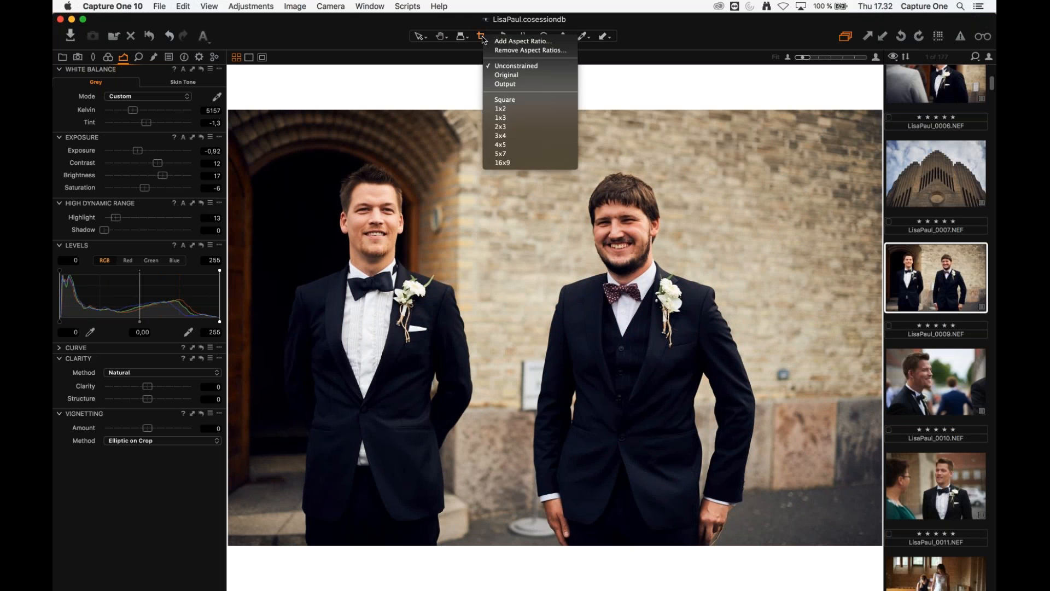
{"action": "double_click", "coordinate": [479, 22]}
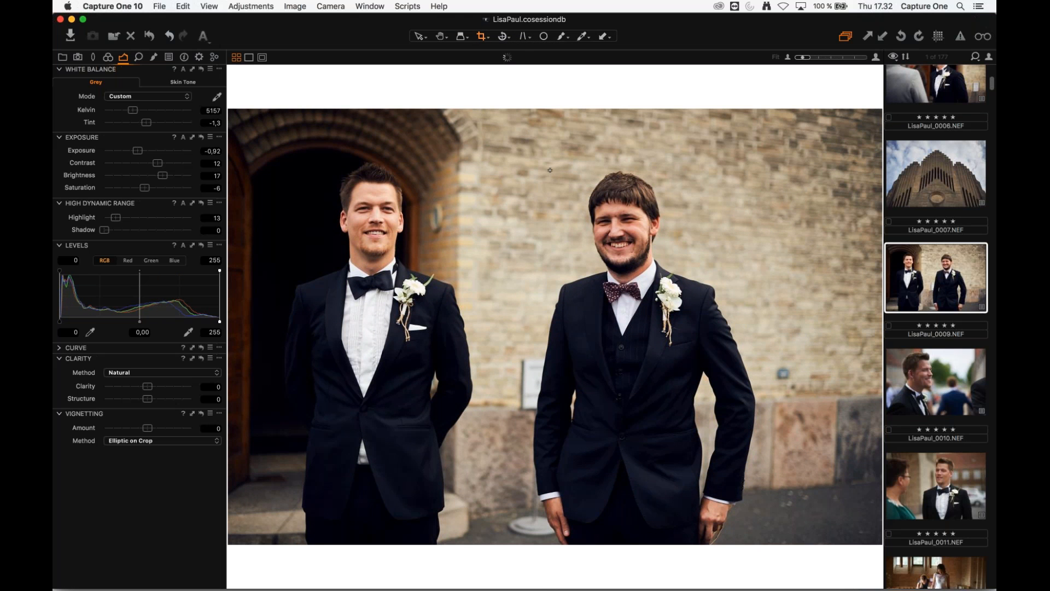
{"action": "key", "text": "h"}
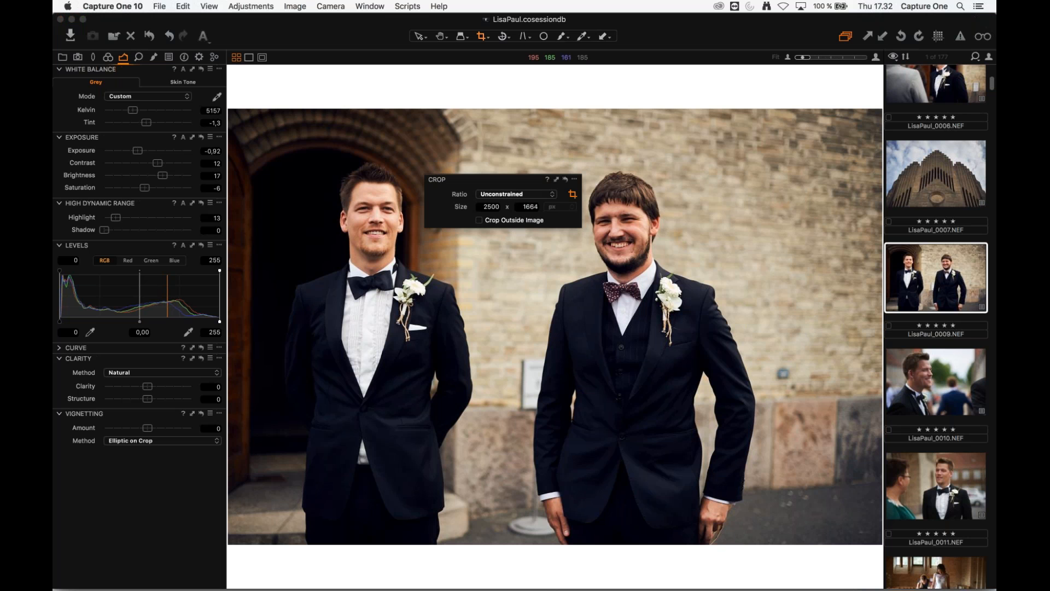
{"action": "left_click", "coordinate": [527, 196]}
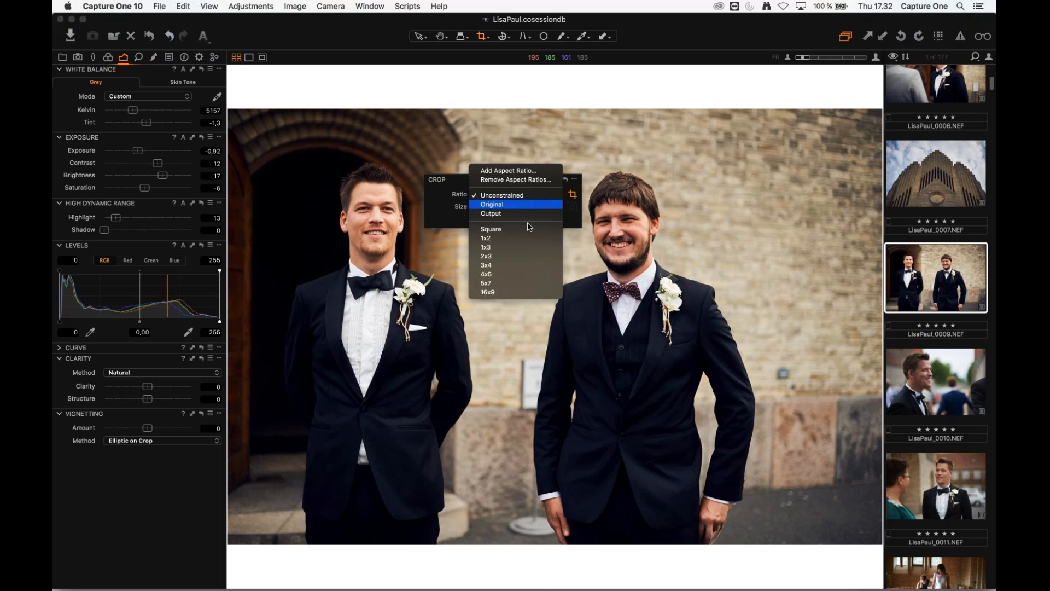
{"action": "left_click", "coordinate": [529, 205]}
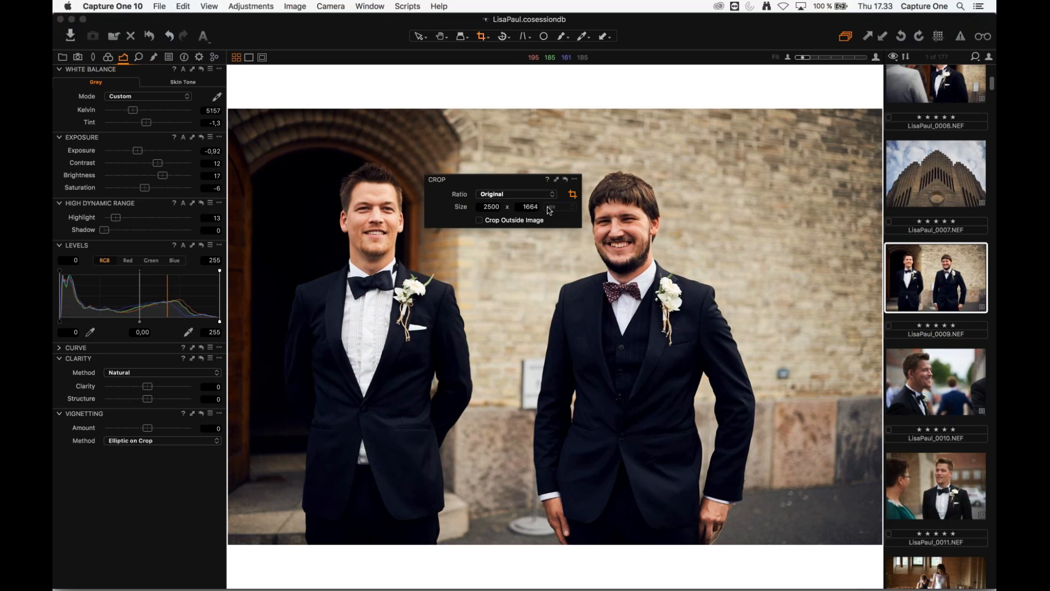
{"action": "left_click", "coordinate": [557, 246]}
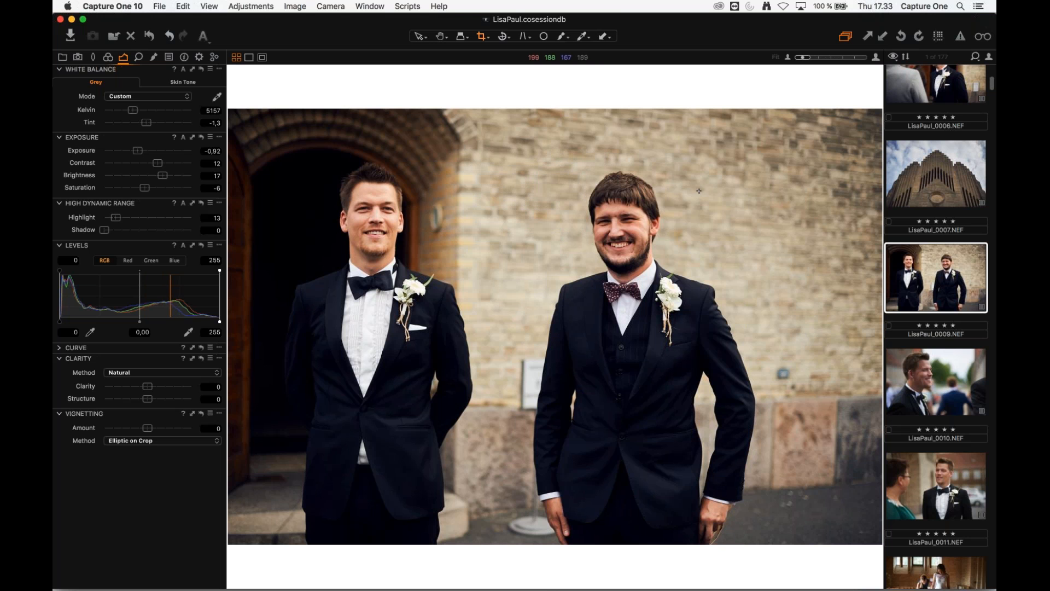
- Crop LisaPaul_0009 slightly tighter from its upper-right corner, nudge the crop frame up and finish cropping
{"action": "left_click_drag", "start_coordinate": [881, 110], "coordinate": [831, 143]}
{"action": "left_click_drag", "start_coordinate": [666, 254], "coordinate": [666, 245]}
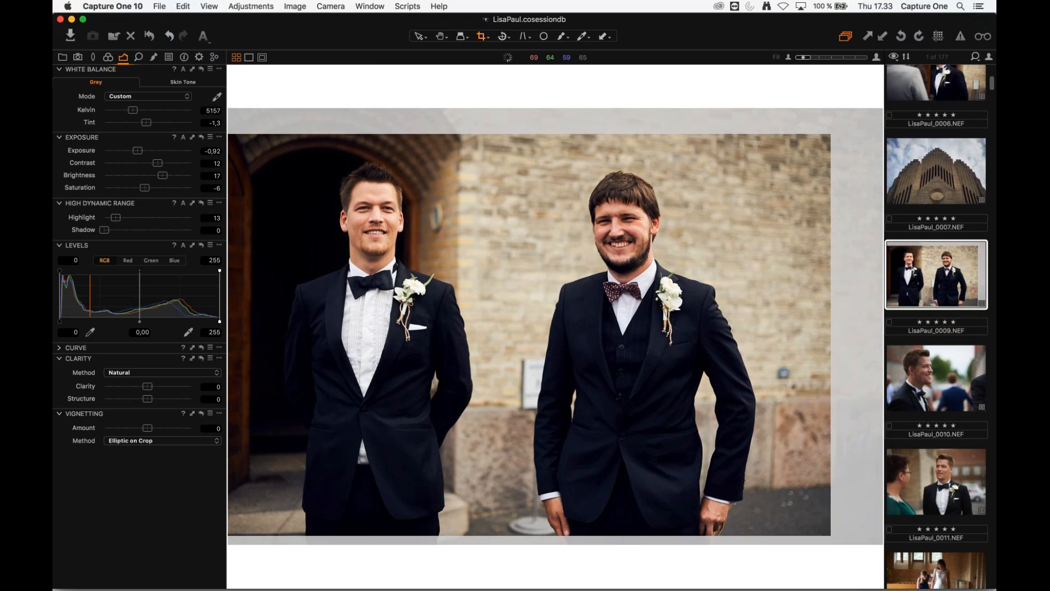
{"action": "key", "text": "h"}
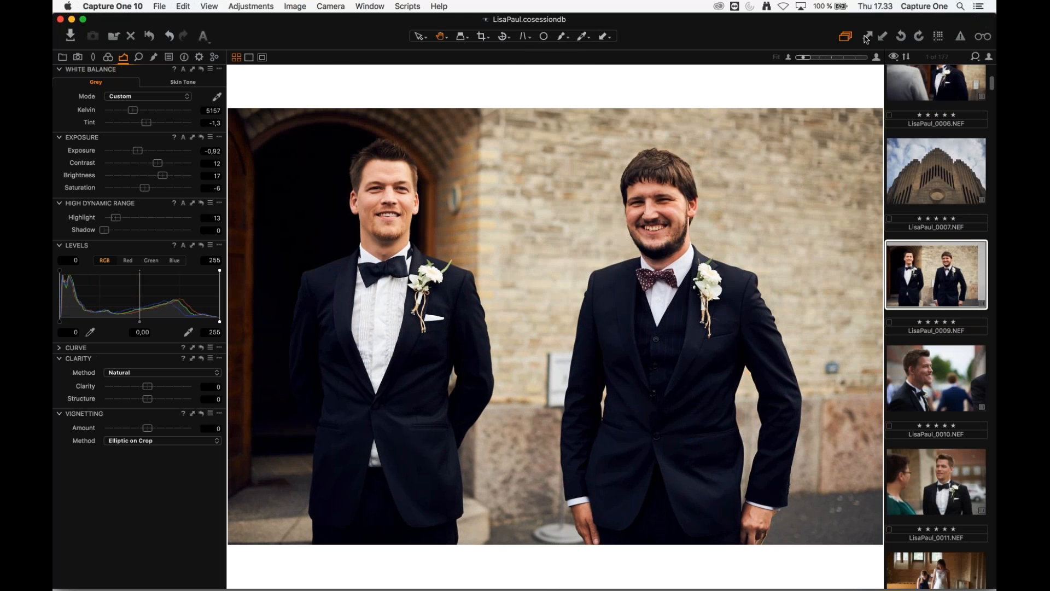
- Try applying the adjustments copied from LisaPaul_0009, crop included, to LisaPaul_0010, undo it and go back to LisaPaul_0009
{"action": "left_click", "coordinate": [940, 378]}
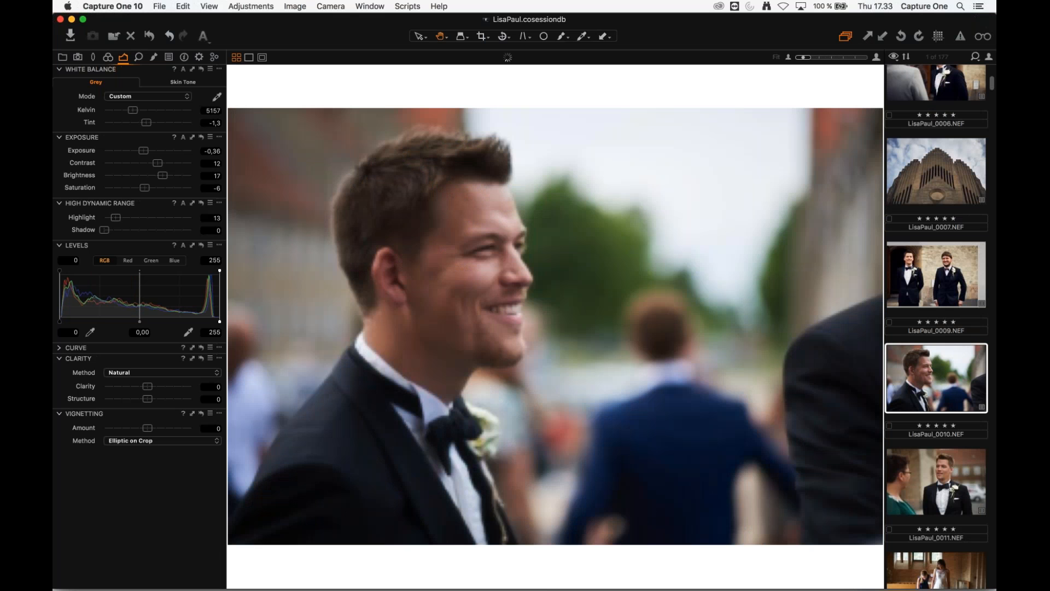
{"action": "left_click", "coordinate": [884, 37]}
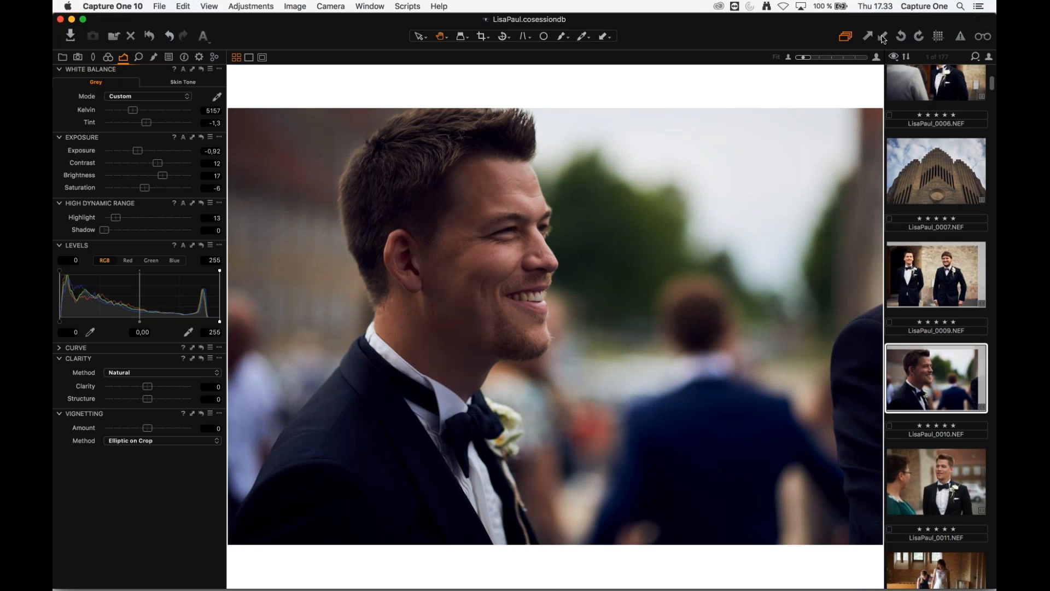
{"action": "key", "text": "super+z"}
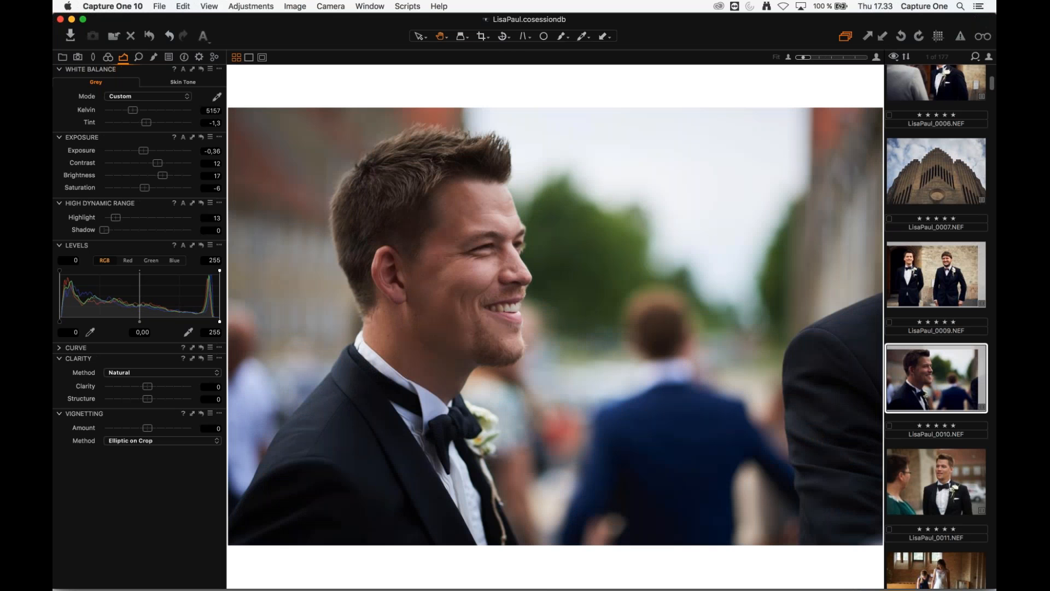
{"action": "left_click", "coordinate": [917, 272]}
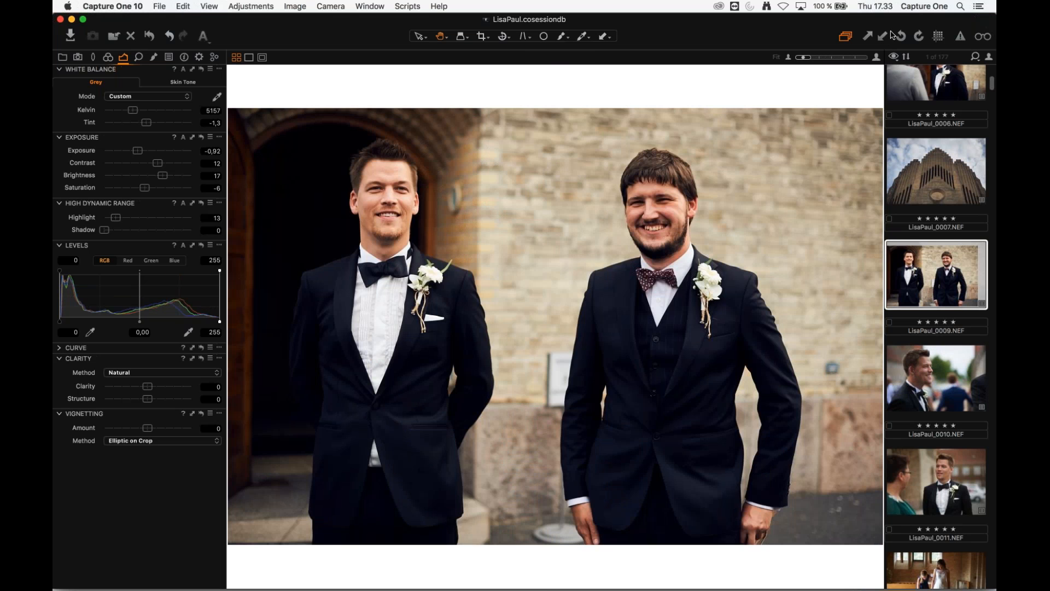
- Exclude all Composition settings, including Crop, from the adjustments copied from LisaPaul_0009 and apply the rest to LisaPaul_0010
{"action": "left_click", "coordinate": [169, 58]}
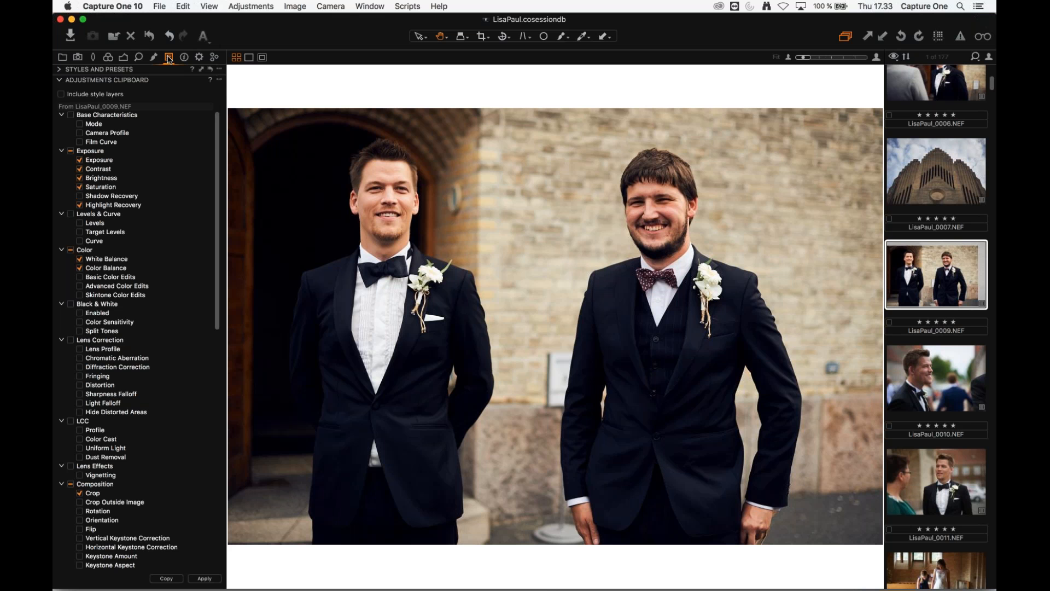
{"action": "scroll", "coordinate": [218, 146], "scroll_direction": "down", "scroll_amount": 8}
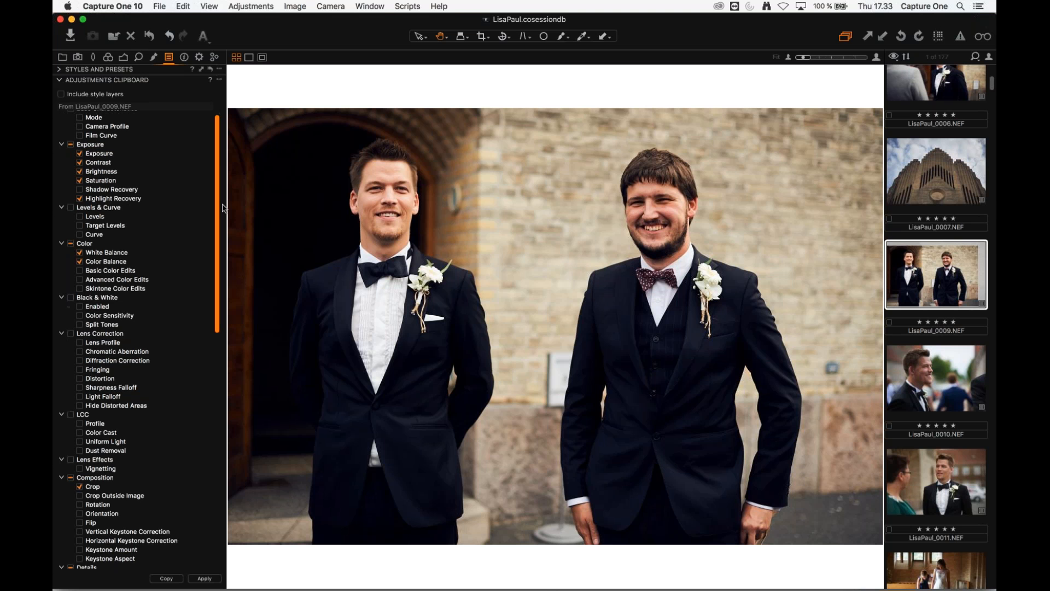
{"action": "scroll", "coordinate": [109, 208], "scroll_direction": "up", "scroll_amount": 9}
{"action": "scroll", "coordinate": [88, 215], "scroll_direction": "down", "scroll_amount": 3}
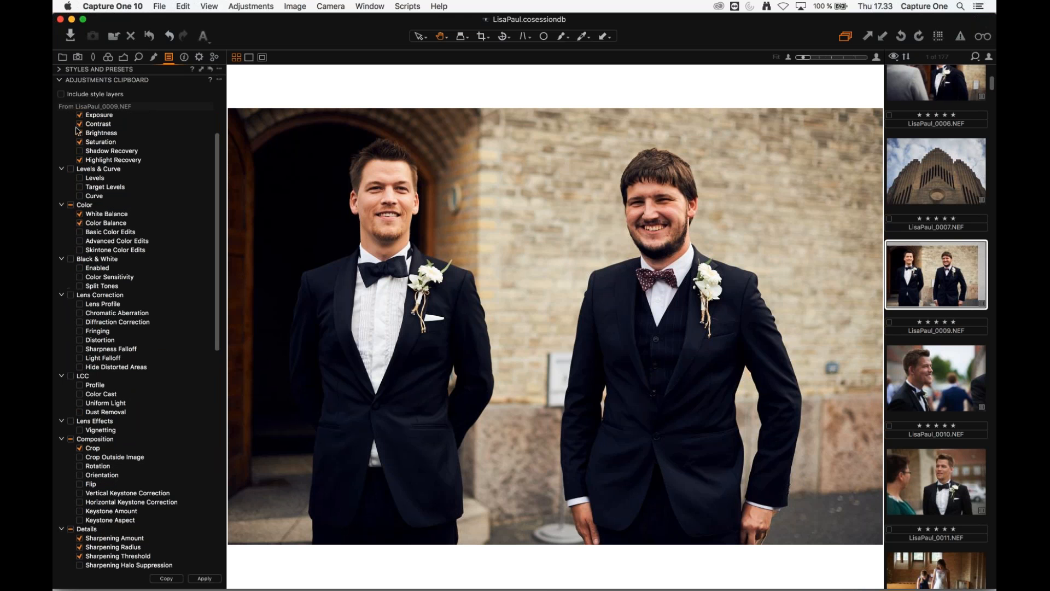
{"action": "scroll", "coordinate": [216, 257], "scroll_direction": "down", "scroll_amount": 3}
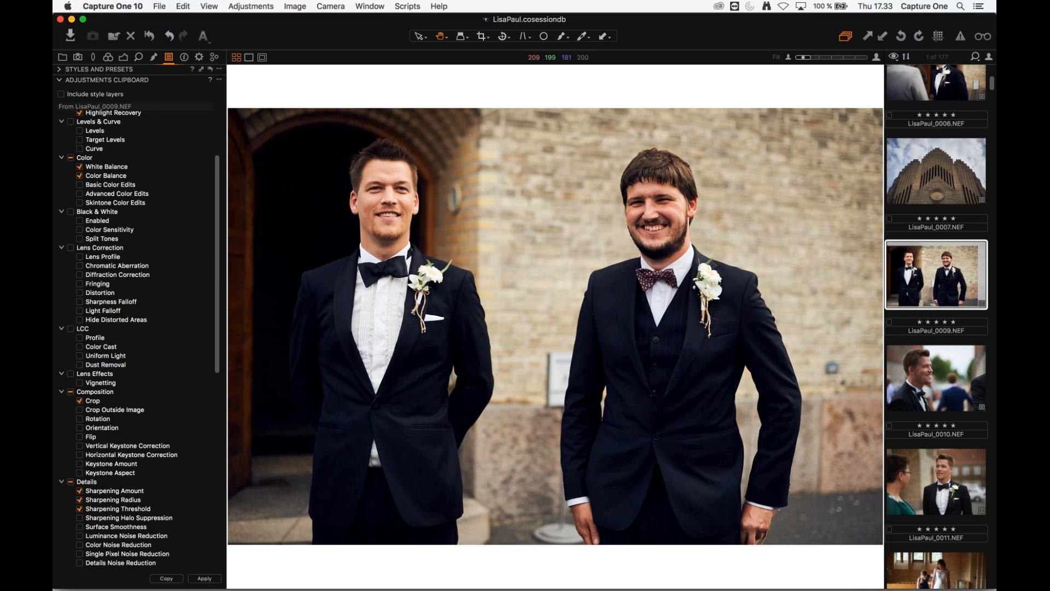
{"action": "scroll", "coordinate": [214, 253], "scroll_direction": "down", "scroll_amount": 5}
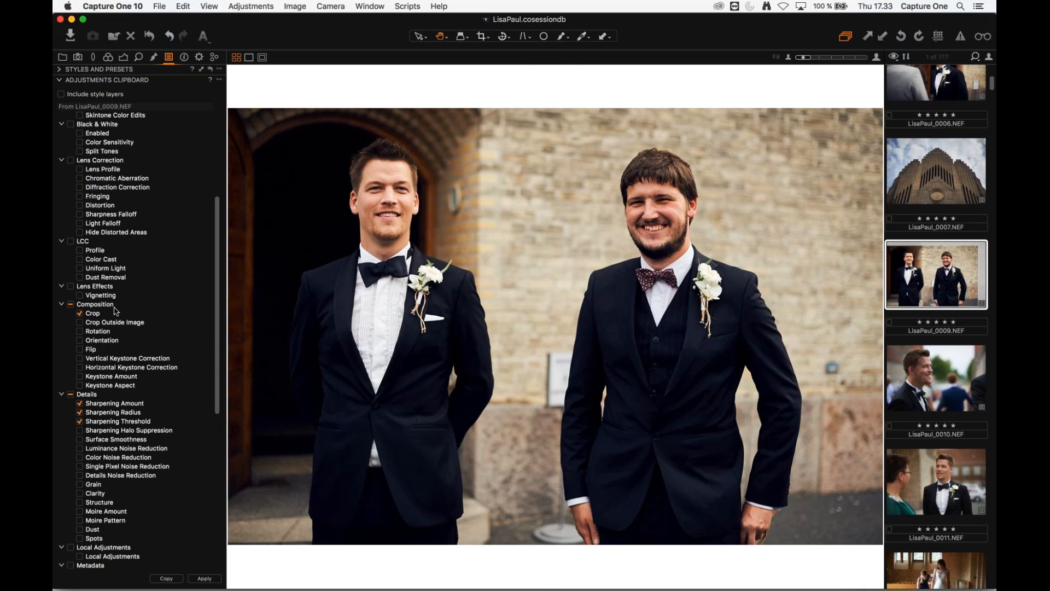
{"action": "left_click", "coordinate": [98, 306]}
{"action": "left_click", "coordinate": [955, 370]}
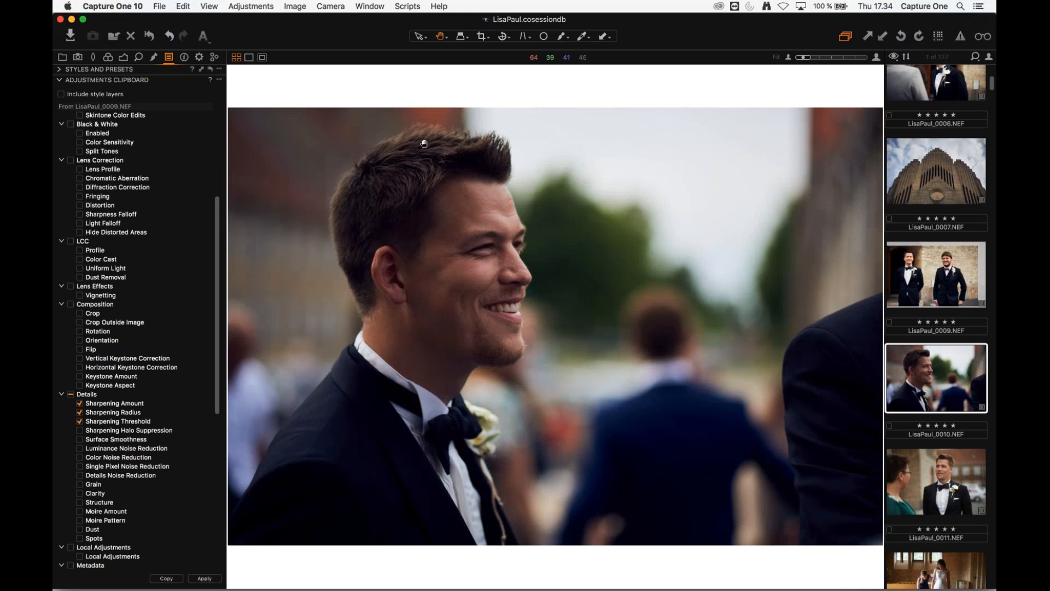
- Adjust LisaPaul_0010 to a white balance of 5664 Kelvin, Exposure -0,47 and Contrast 15
{"action": "left_click", "coordinate": [123, 57]}
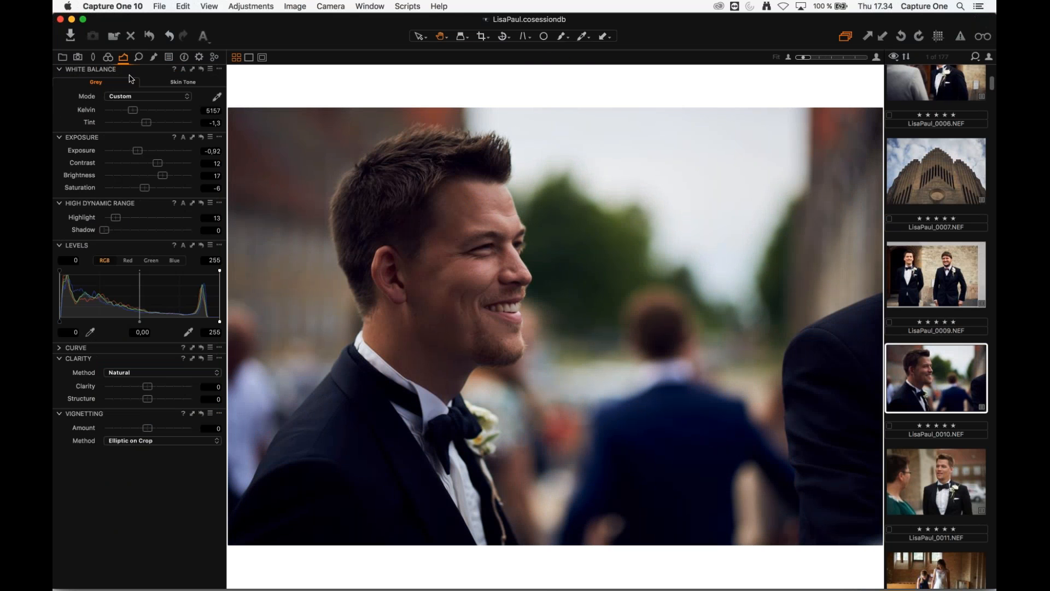
{"action": "left_click_drag", "start_coordinate": [136, 111], "coordinate": [139, 112]}
{"action": "left_click_drag", "start_coordinate": [137, 151], "coordinate": [144, 154]}
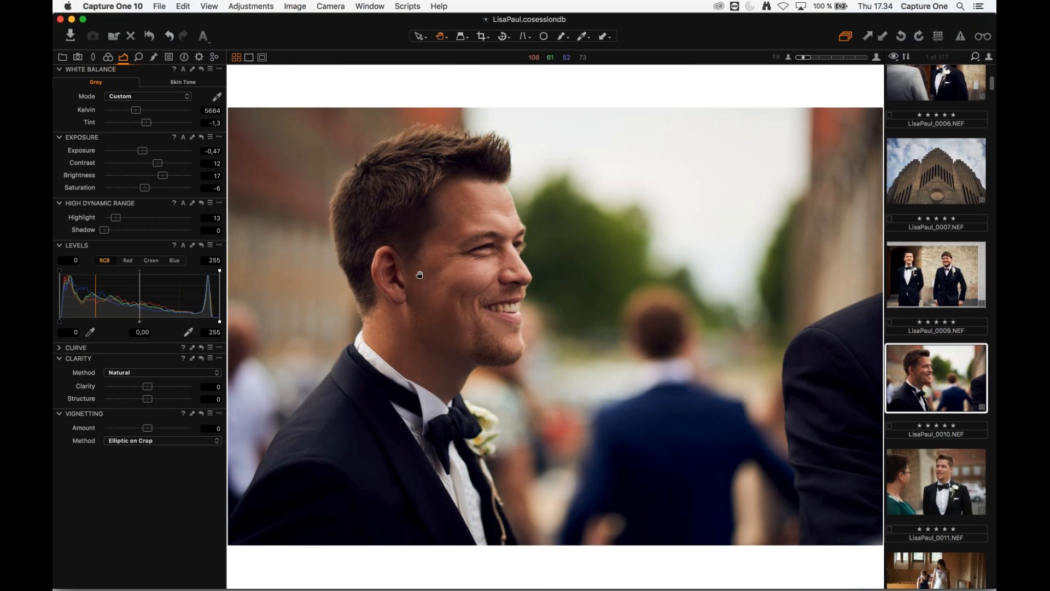
{"action": "left_click_drag", "start_coordinate": [157, 167], "coordinate": [160, 166]}
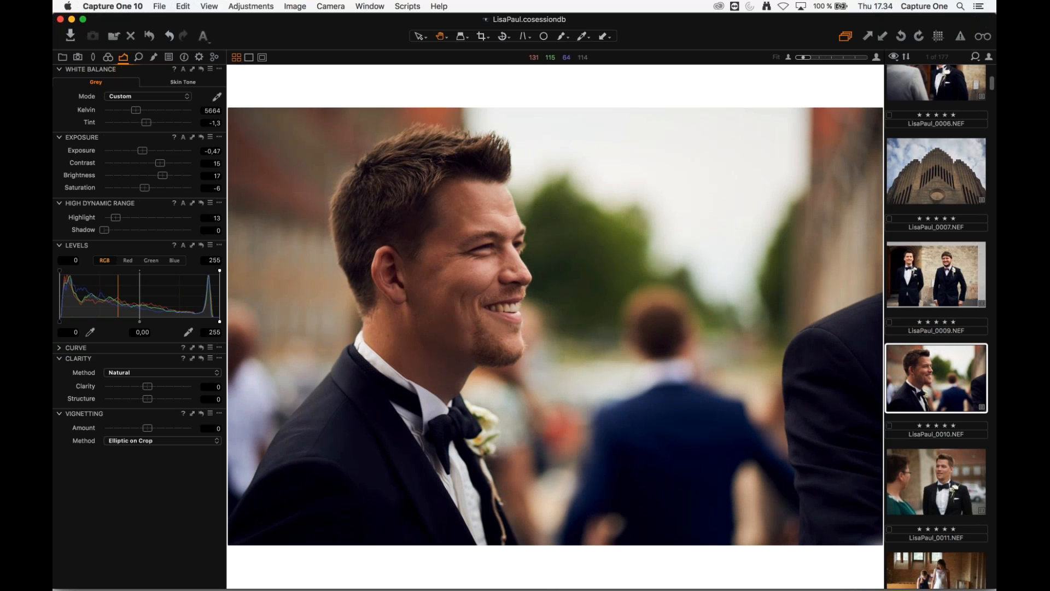
- Compare the adjusted LisaPaul_0010 with the neighbouring photos LisaPaul_0011, LisaPaul_0005 and LisaPaul_0006
{"action": "scroll", "coordinate": [960, 376], "scroll_direction": "down", "scroll_amount": 5}
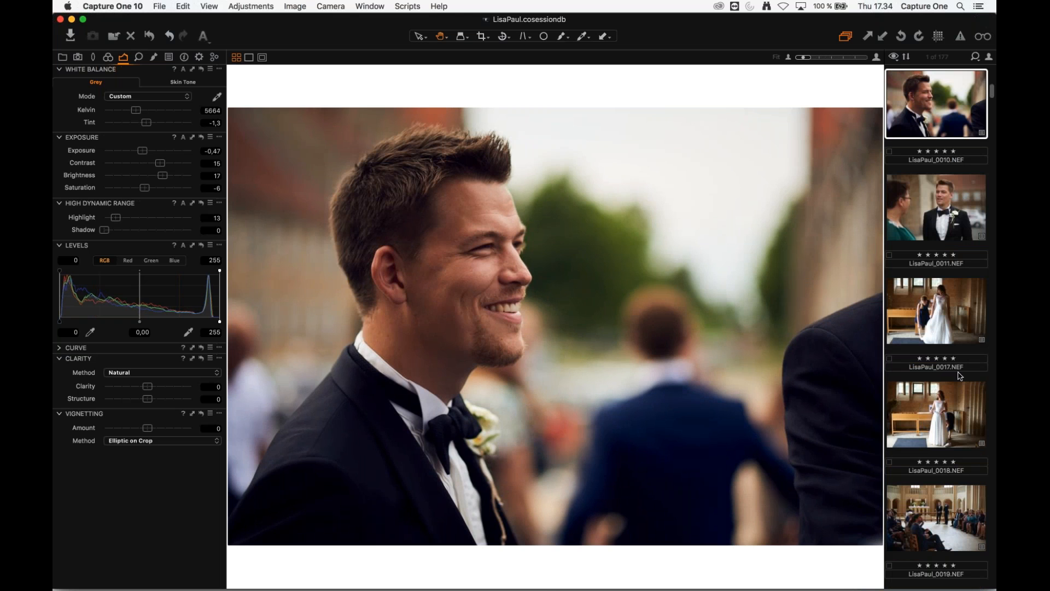
{"action": "left_click", "coordinate": [947, 320]}
{"action": "left_click", "coordinate": [941, 215]}
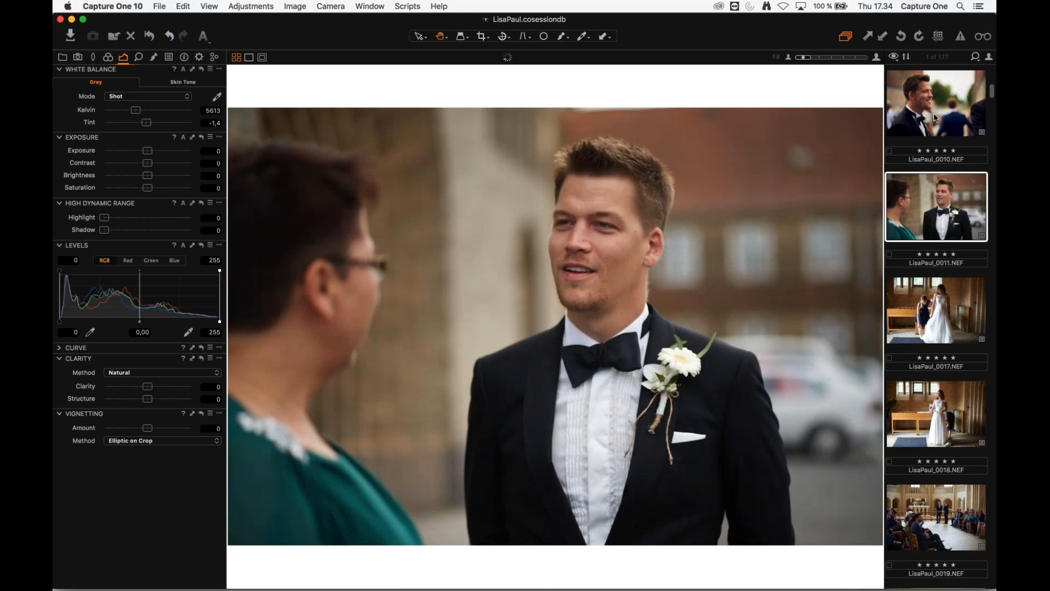
{"action": "left_click", "coordinate": [968, 115]}
{"action": "scroll", "coordinate": [993, 91], "scroll_direction": "up", "scroll_amount": 10}
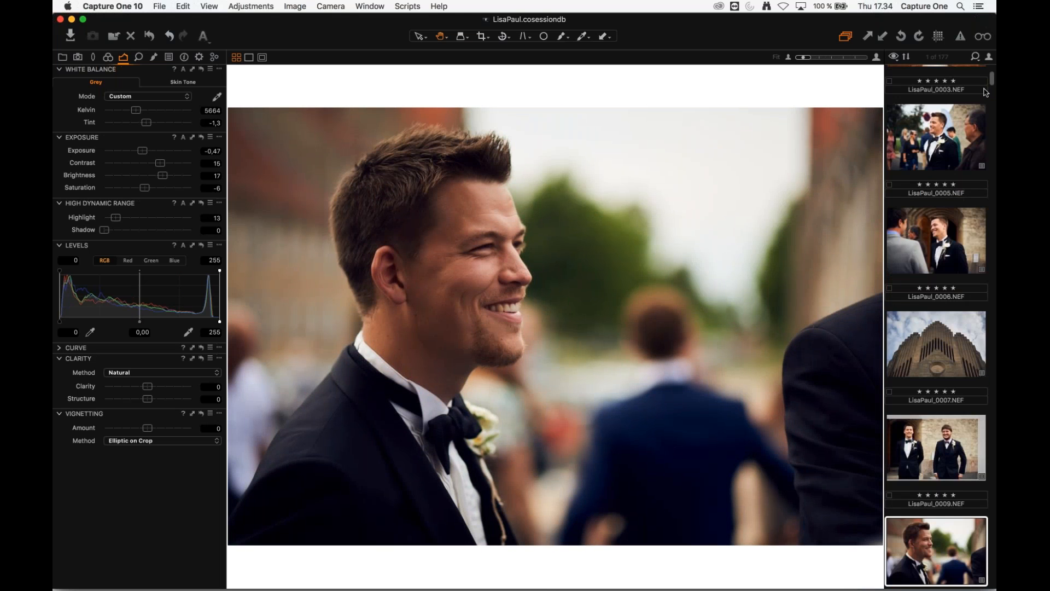
{"action": "left_click", "coordinate": [953, 134]}
{"action": "left_click", "coordinate": [945, 255]}
{"action": "scroll", "coordinate": [945, 255], "scroll_direction": "up", "scroll_amount": 4}
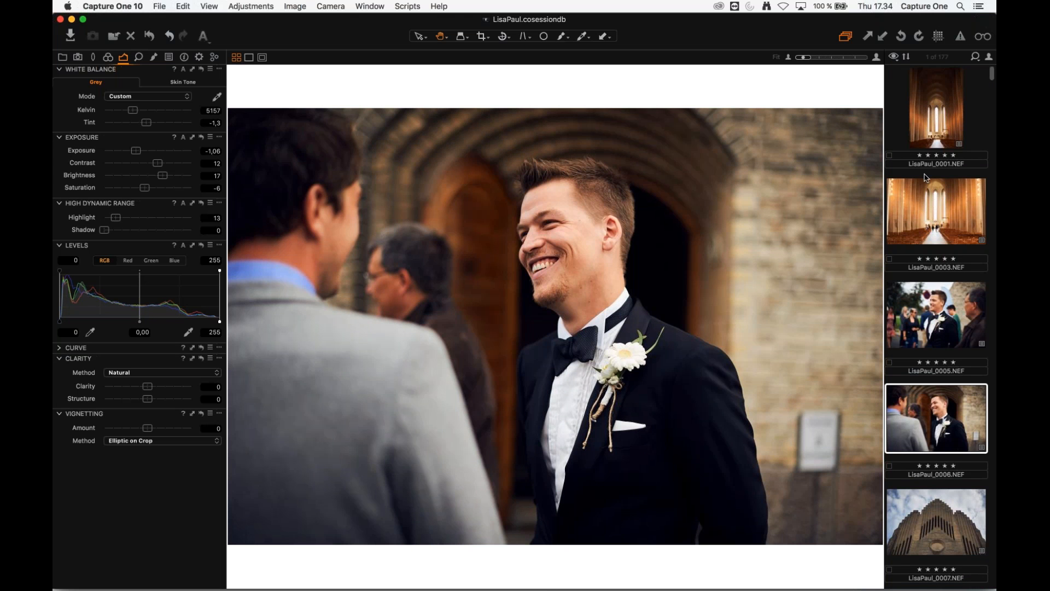
- Review the church interior photos LisaPaul_0001 and LisaPaul_0003 and look through the whole series of five-star images
{"action": "left_click", "coordinate": [957, 104]}
{"action": "mouse_move", "coordinate": [990, 76]}
{"action": "left_mouse_down"}
{"action": "mouse_move", "coordinate": [991, 147]}
{"action": "mouse_move", "coordinate": [990, 74]}
{"action": "left_mouse_up"}
{"action": "left_click", "coordinate": [948, 190]}
{"action": "left_click", "coordinate": [946, 134]}
{"action": "scroll", "coordinate": [994, 109], "scroll_direction": "down", "scroll_amount": 1}
{"action": "left_click_drag", "start_coordinate": [994, 110], "coordinate": [995, 379]}
{"action": "scroll", "coordinate": [995, 380], "scroll_direction": "down", "scroll_amount": 15}
{"action": "left_click_drag", "start_coordinate": [992, 578], "coordinate": [992, 73]}
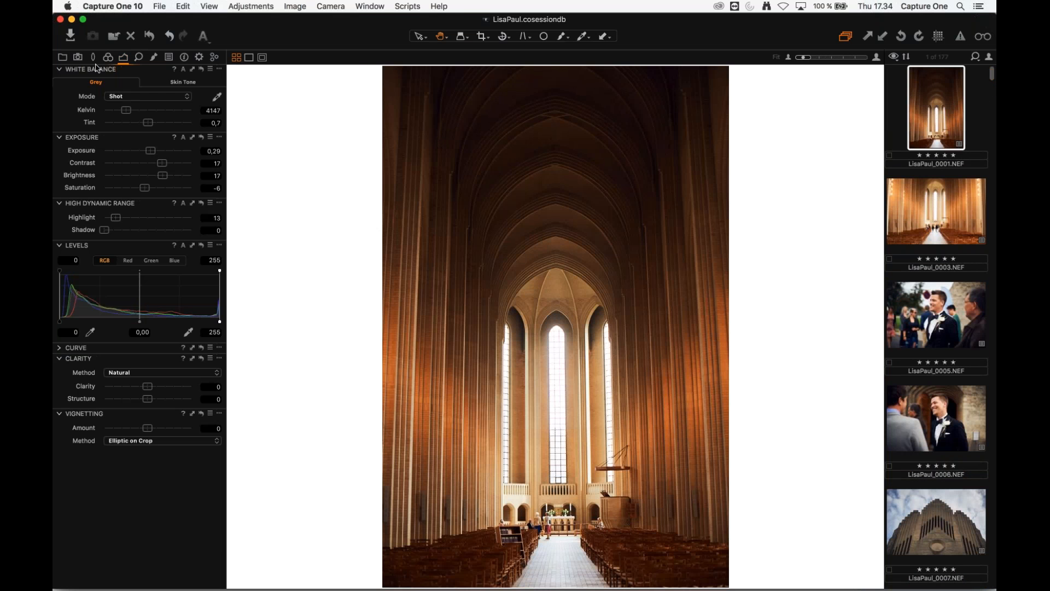
- Show the session library and select all images of the Five Stars album from LisaPaul_0001 through LisaPaul_0369
{"action": "left_click", "coordinate": [63, 57]}
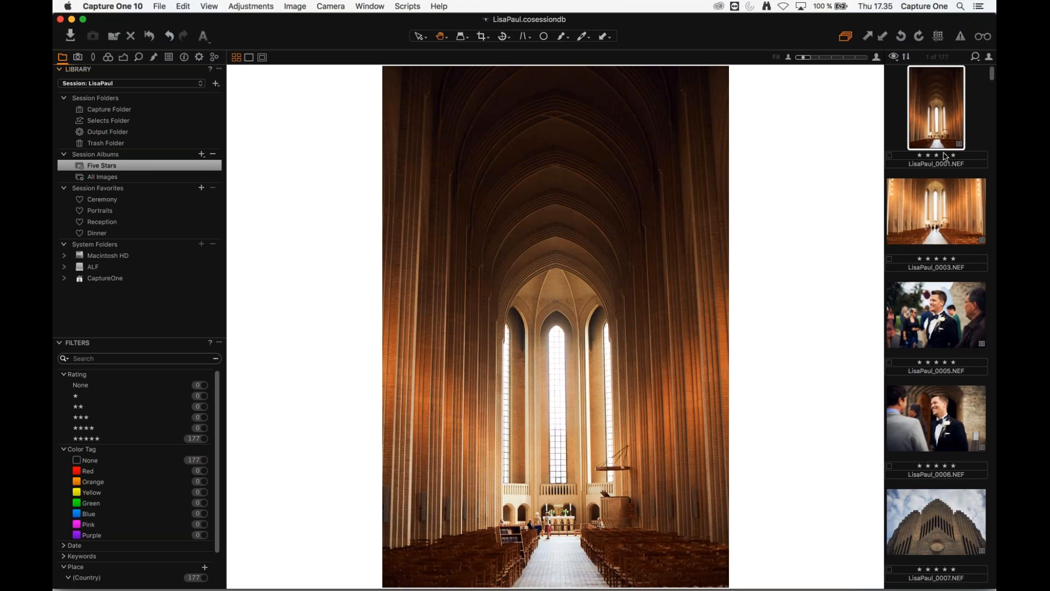
{"action": "left_click", "coordinate": [936, 198]}
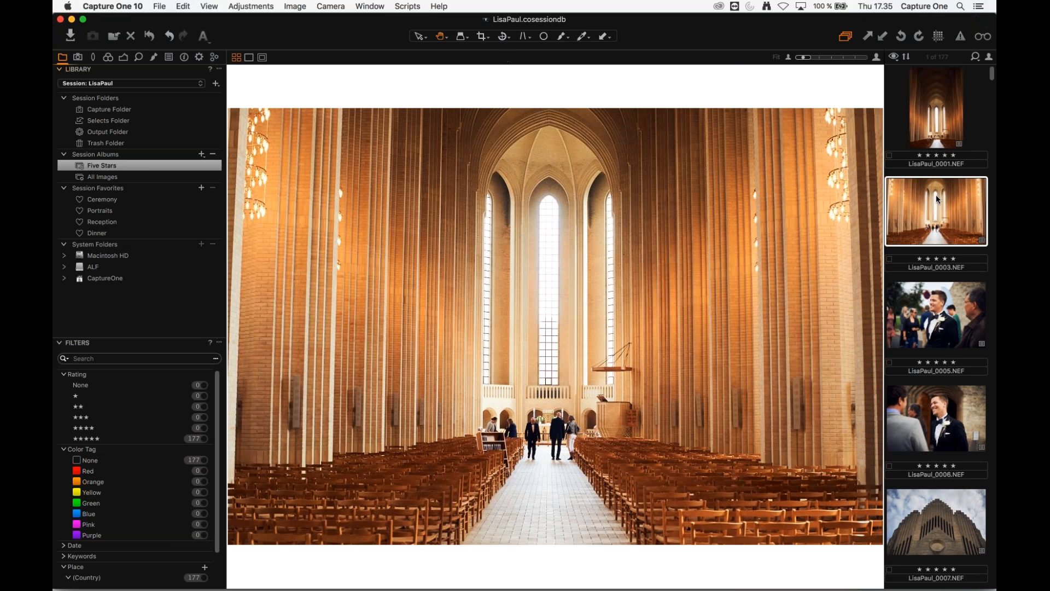
{"action": "left_click", "coordinate": [939, 113]}
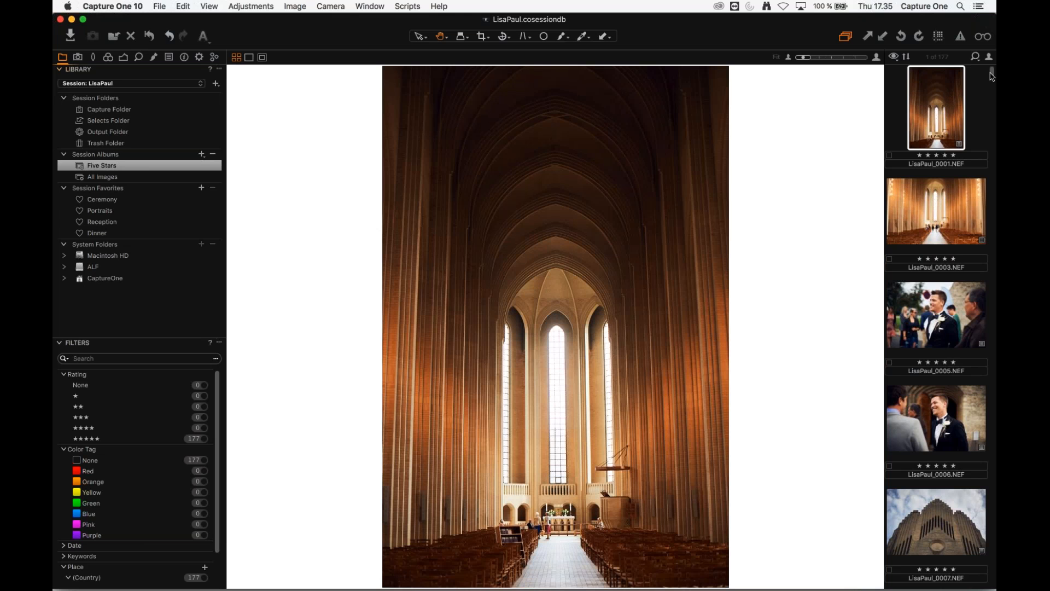
{"action": "scroll", "coordinate": [994, 87], "scroll_direction": "down", "scroll_amount": 2}
{"action": "scroll", "coordinate": [993, 87], "scroll_direction": "down", "scroll_amount": 5}
{"action": "scroll", "coordinate": [985, 104], "scroll_direction": "up", "scroll_amount": 6}
{"action": "scroll", "coordinate": [979, 246], "scroll_direction": "down", "scroll_amount": 20}
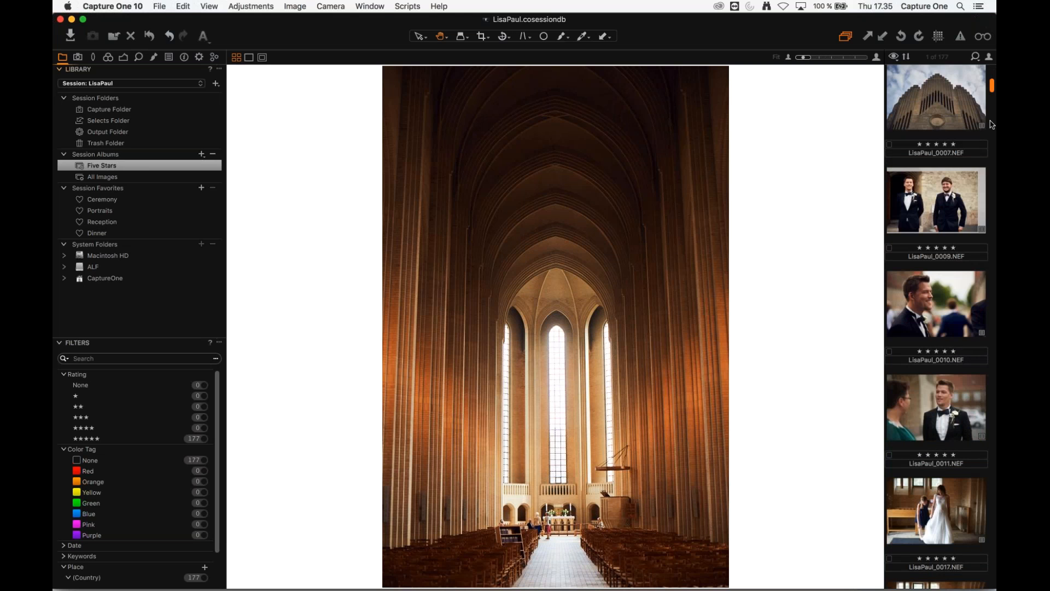
{"action": "scroll", "coordinate": [980, 374], "scroll_direction": "down", "scroll_amount": 20}
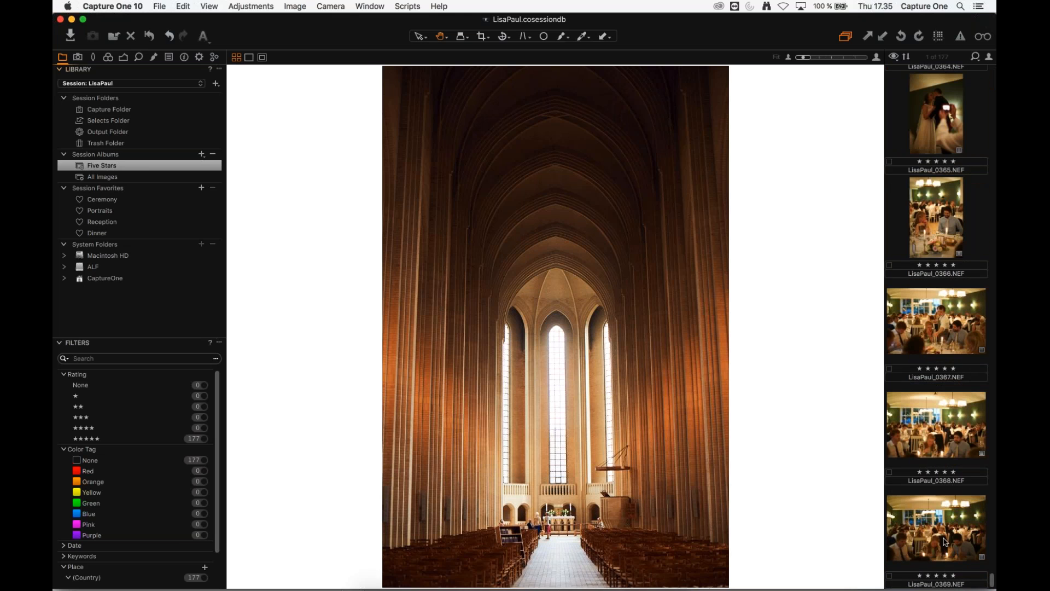
{"action": "left_click", "coordinate": [935, 536], "text": "shift"}
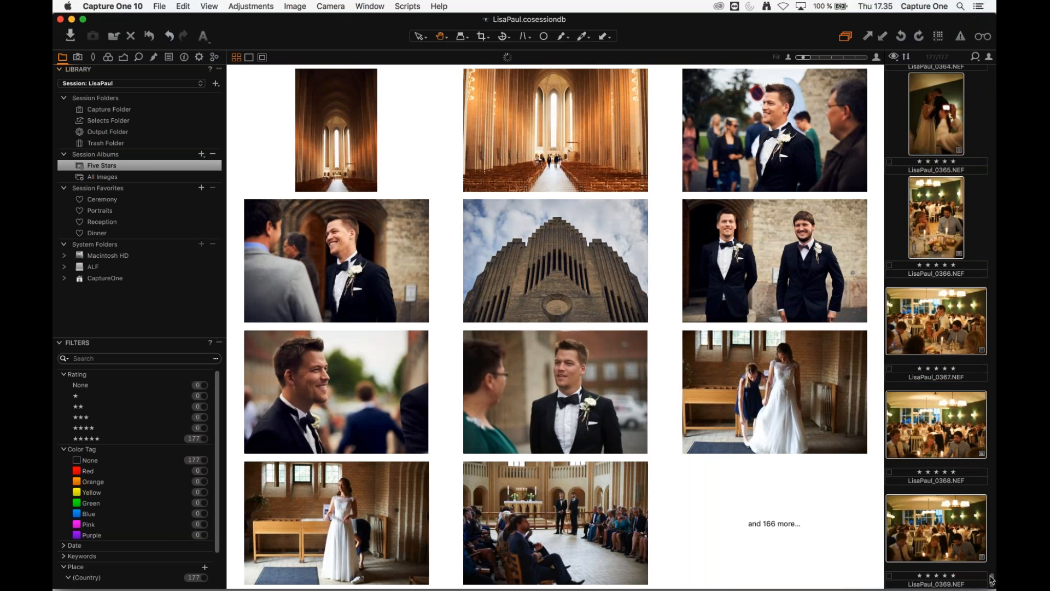
- Assign the Red color tag to all selected images of the Five Stars album
{"action": "scroll", "coordinate": [946, 535], "scroll_direction": "up", "scroll_amount": 20}
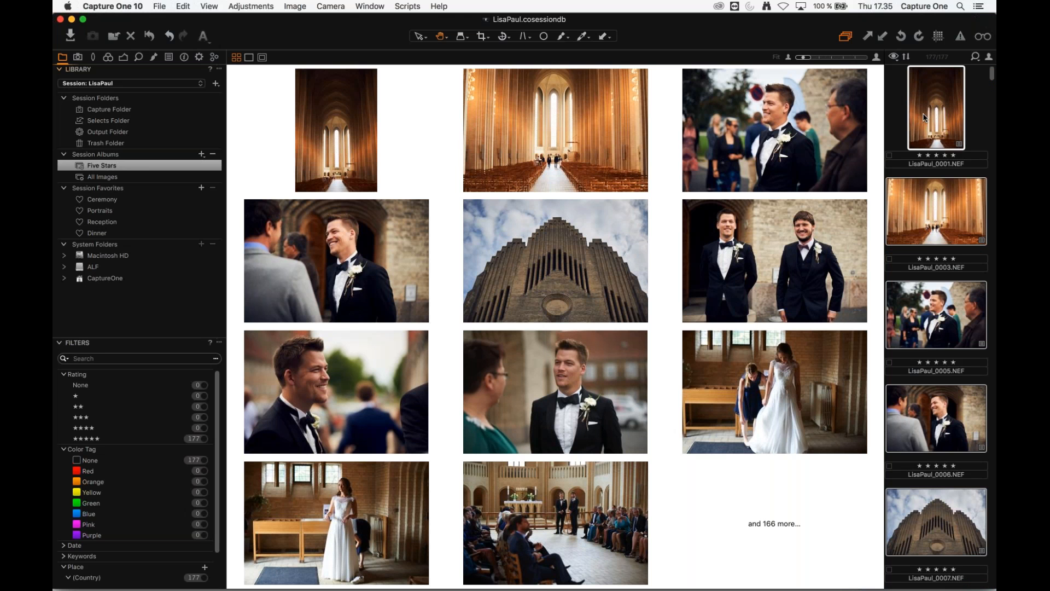
{"action": "right_click", "coordinate": [923, 117]}
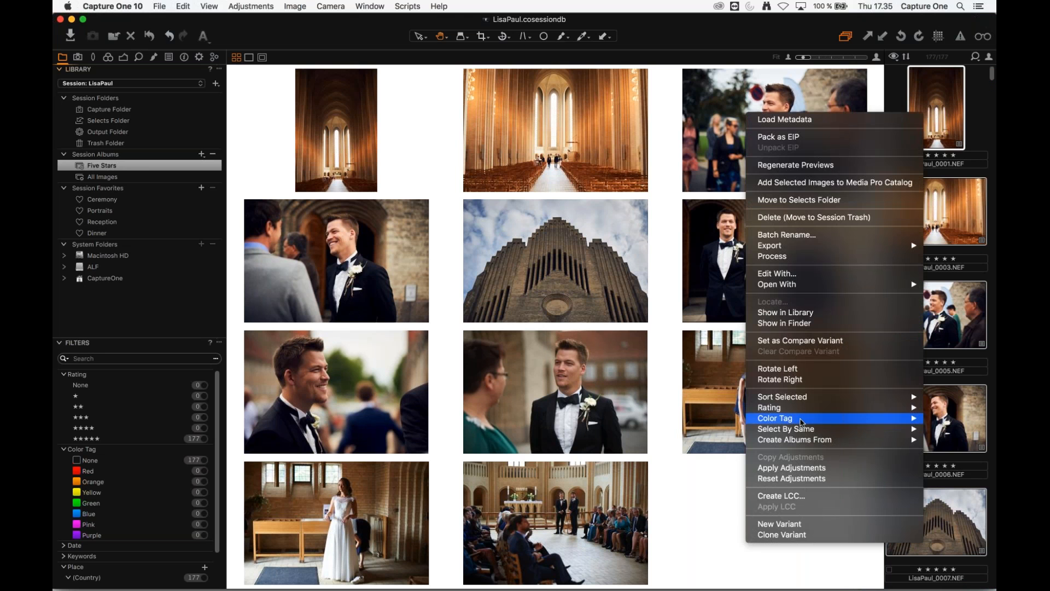
{"action": "mouse_move", "coordinate": [801, 419]}
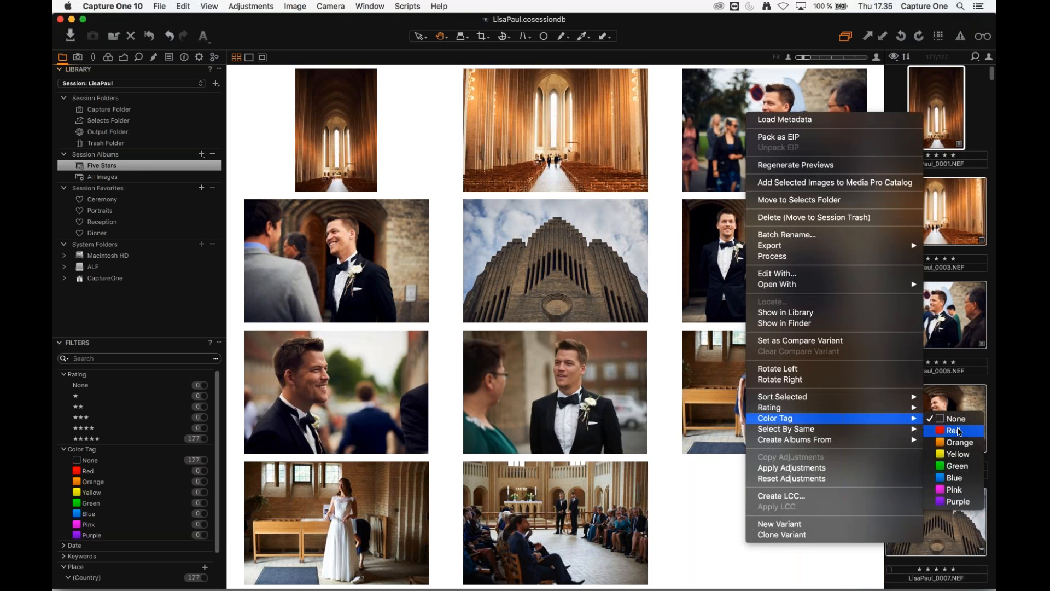
{"action": "left_click", "coordinate": [961, 433]}
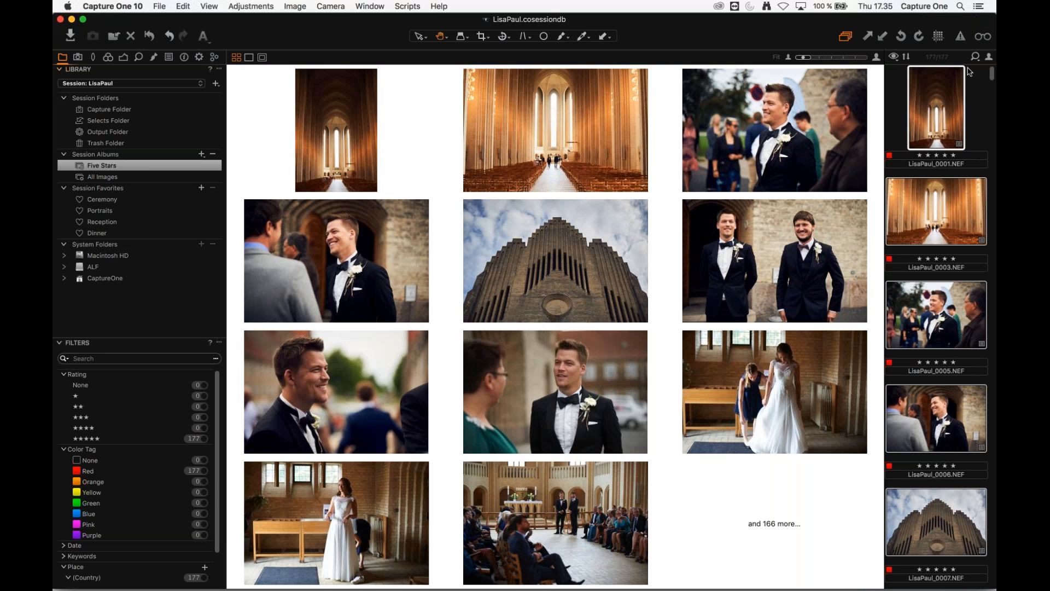
{"action": "left_click", "coordinate": [929, 206]}
{"action": "left_click", "coordinate": [937, 116]}
- Start a new smart album named Color in the session albums
{"action": "left_click", "coordinate": [132, 163]}
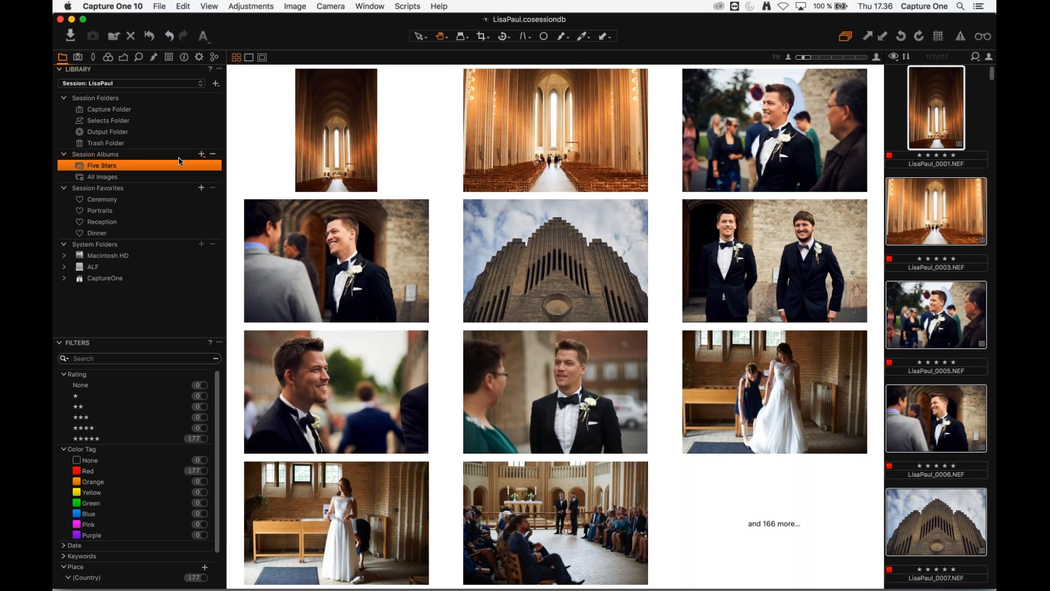
{"action": "left_click", "coordinate": [201, 155]}
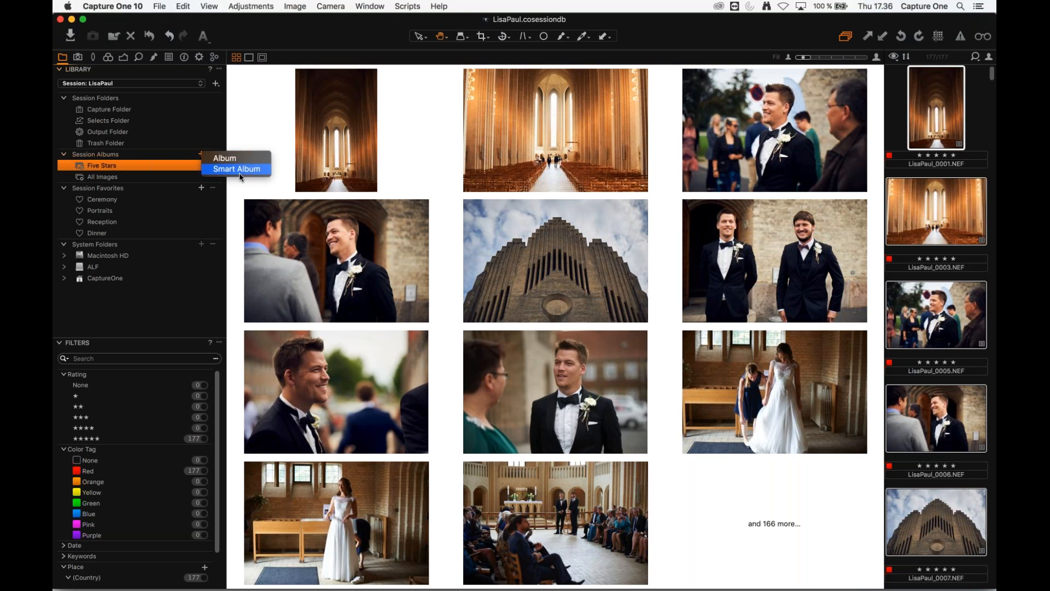
{"action": "left_click", "coordinate": [232, 135]}
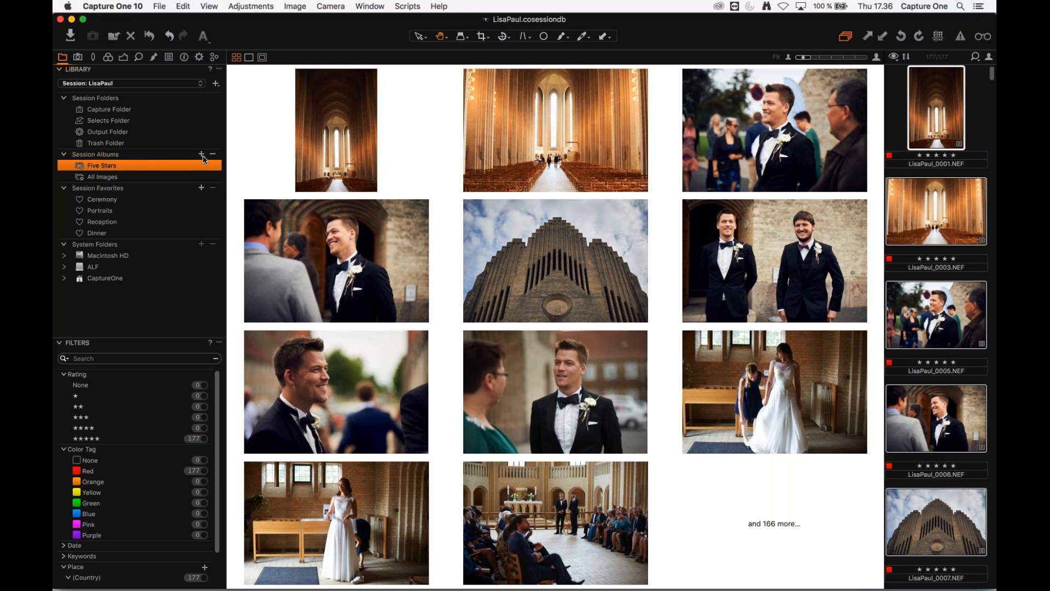
{"action": "left_click", "coordinate": [201, 156]}
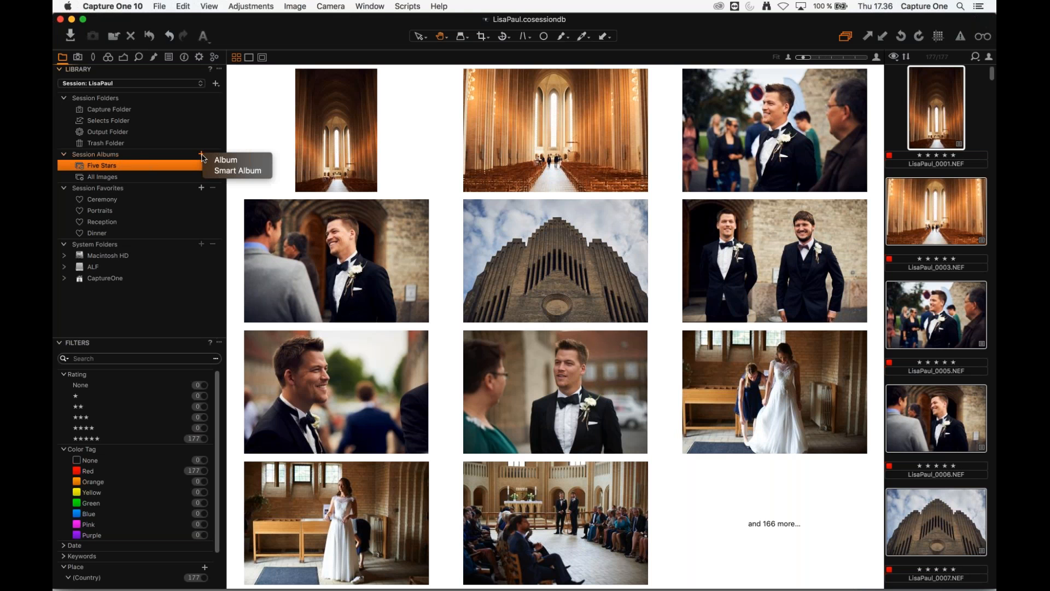
{"action": "left_click", "coordinate": [265, 174]}
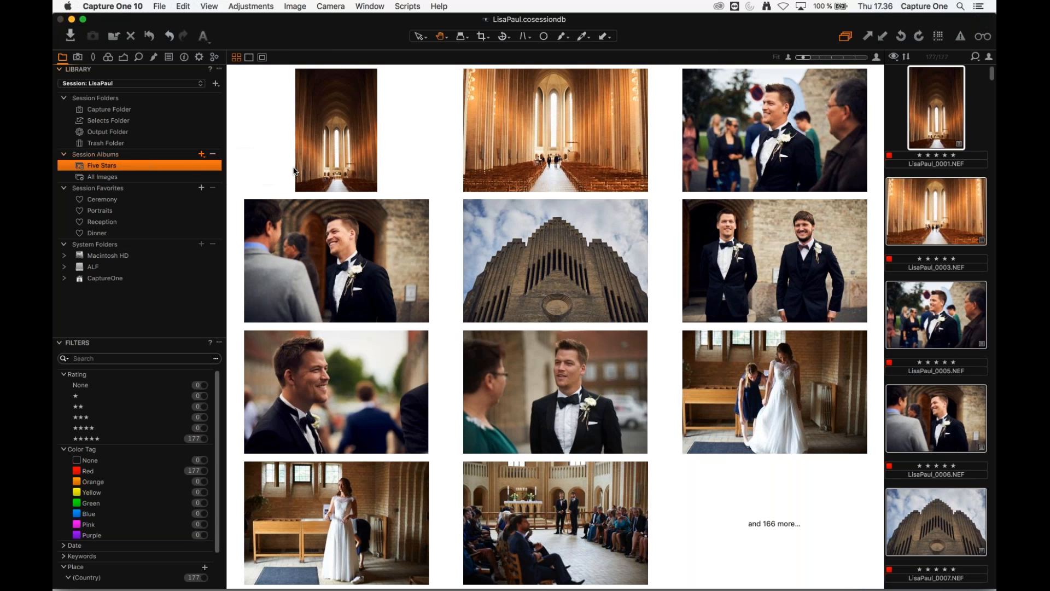
{"action": "type", "text": "Color"}
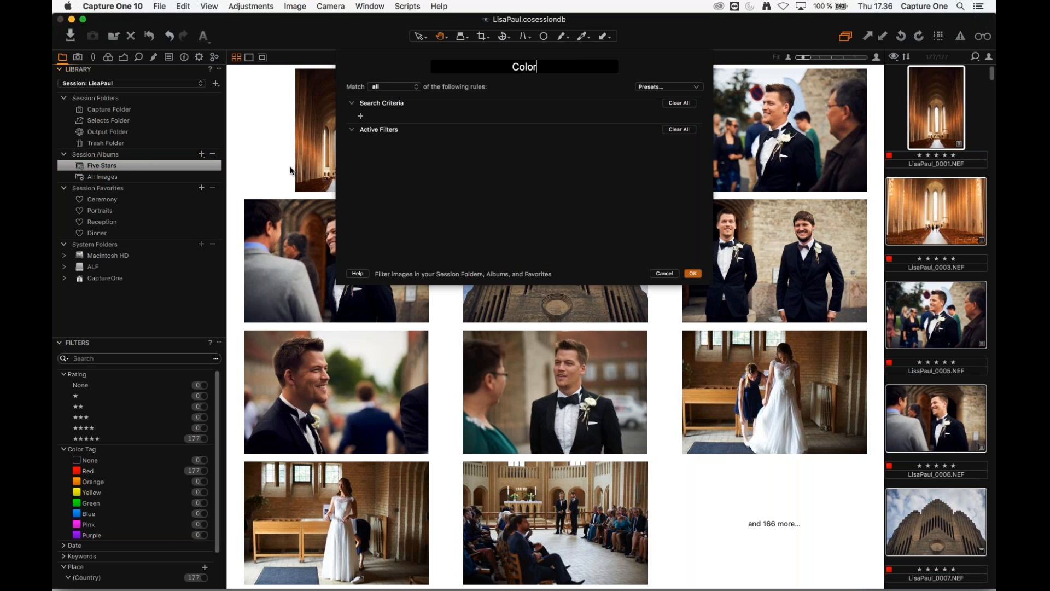
- Add the search criterion Color Tag is red to the Color smart album and save the album
{"action": "left_click", "coordinate": [360, 116]}
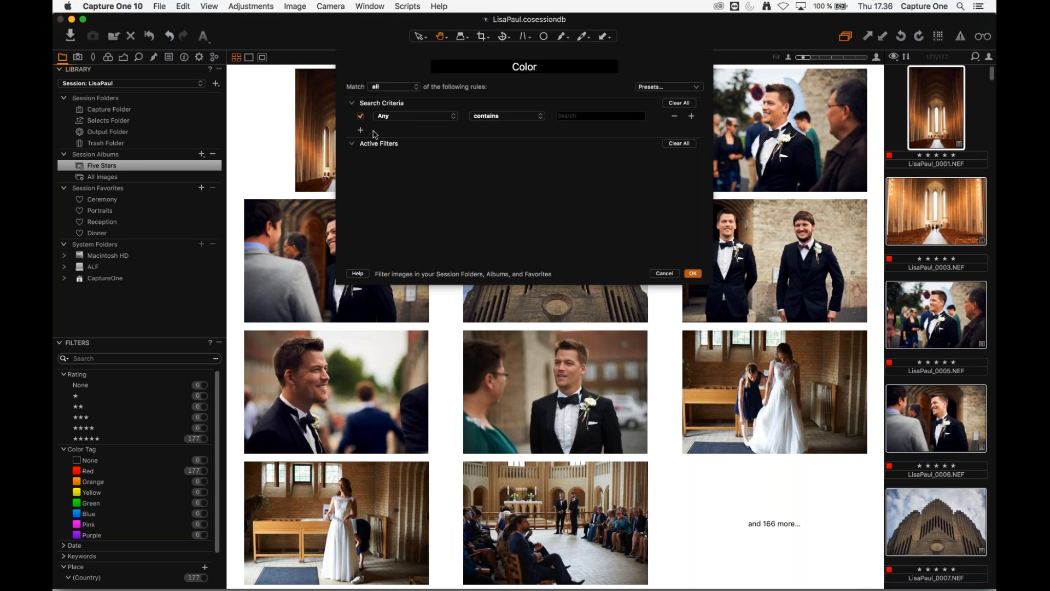
{"action": "left_click", "coordinate": [406, 117]}
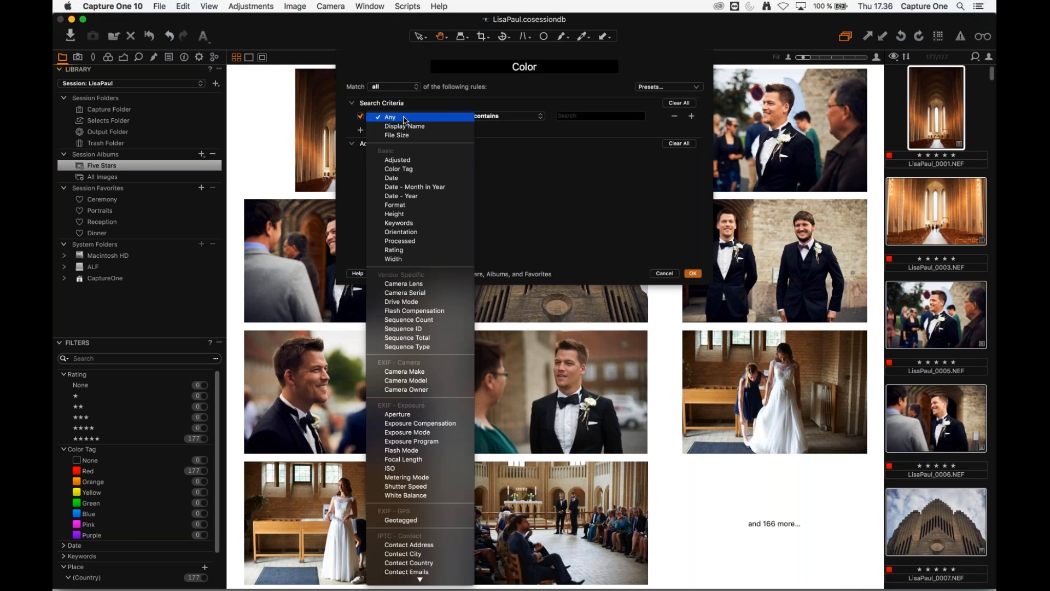
{"action": "left_click", "coordinate": [422, 169]}
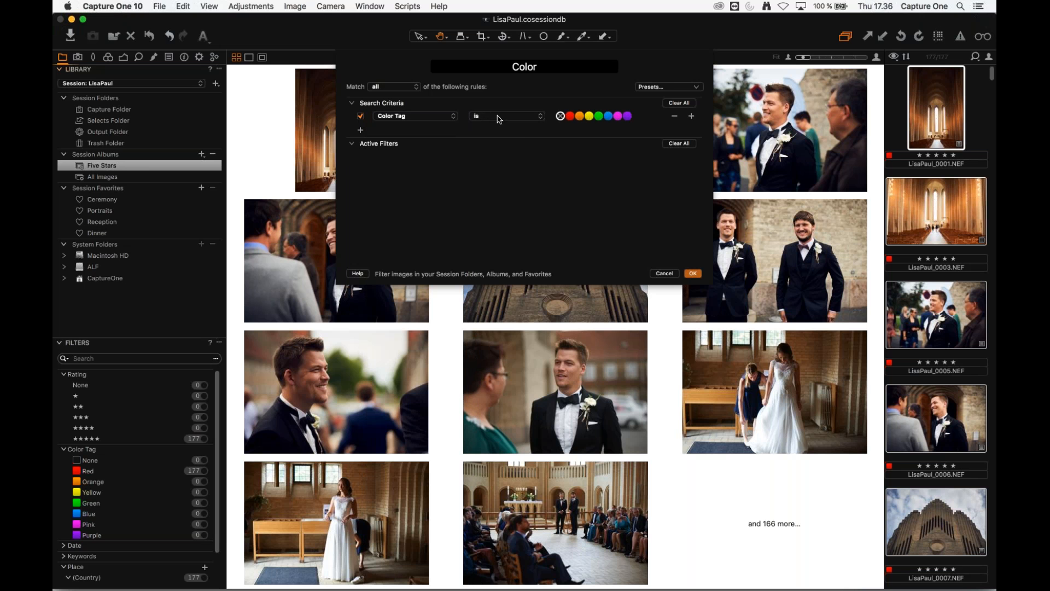
{"action": "left_click", "coordinate": [527, 117]}
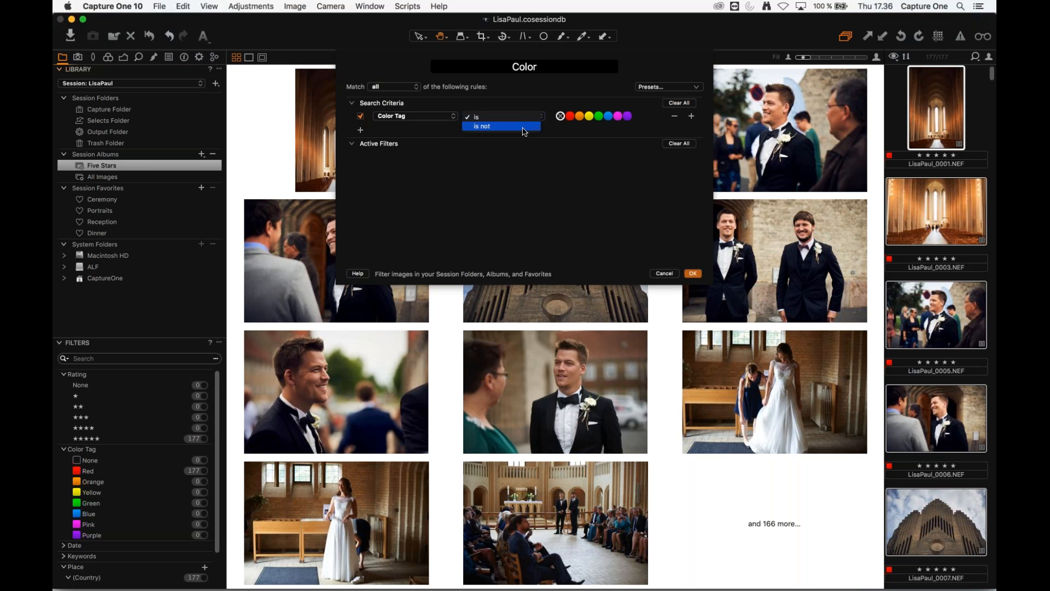
{"action": "left_click", "coordinate": [488, 119]}
{"action": "left_click", "coordinate": [571, 118]}
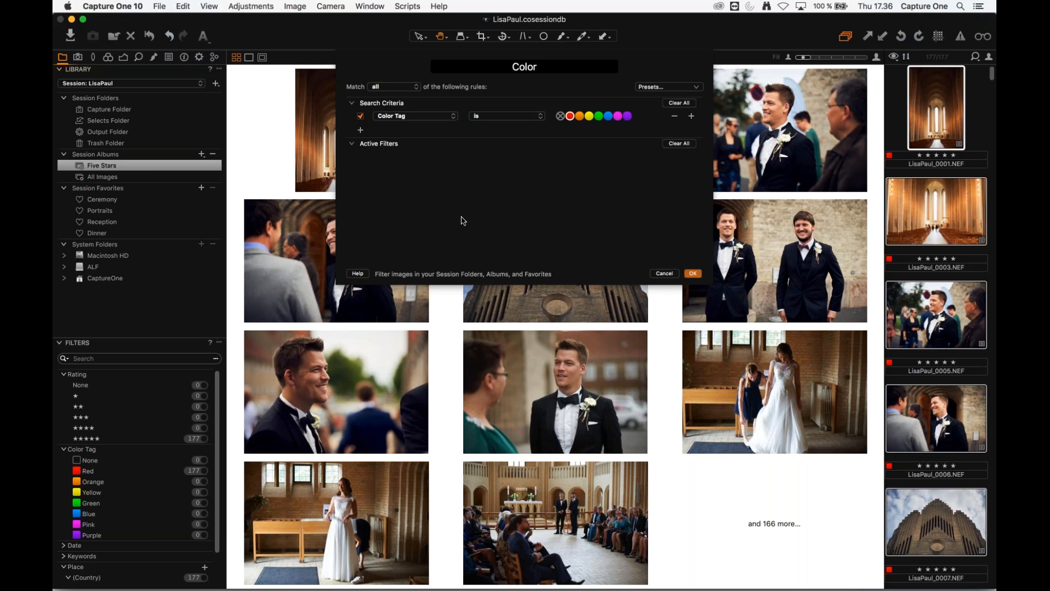
{"action": "left_click", "coordinate": [692, 273]}
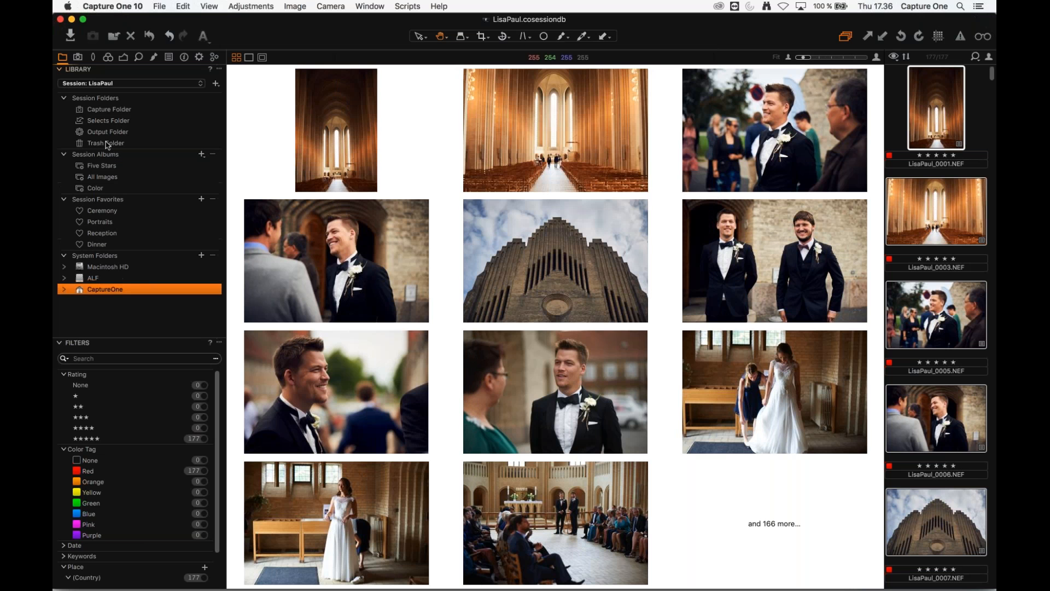
- Open the Color album and look through its red-tagged images
{"action": "left_click", "coordinate": [100, 188]}
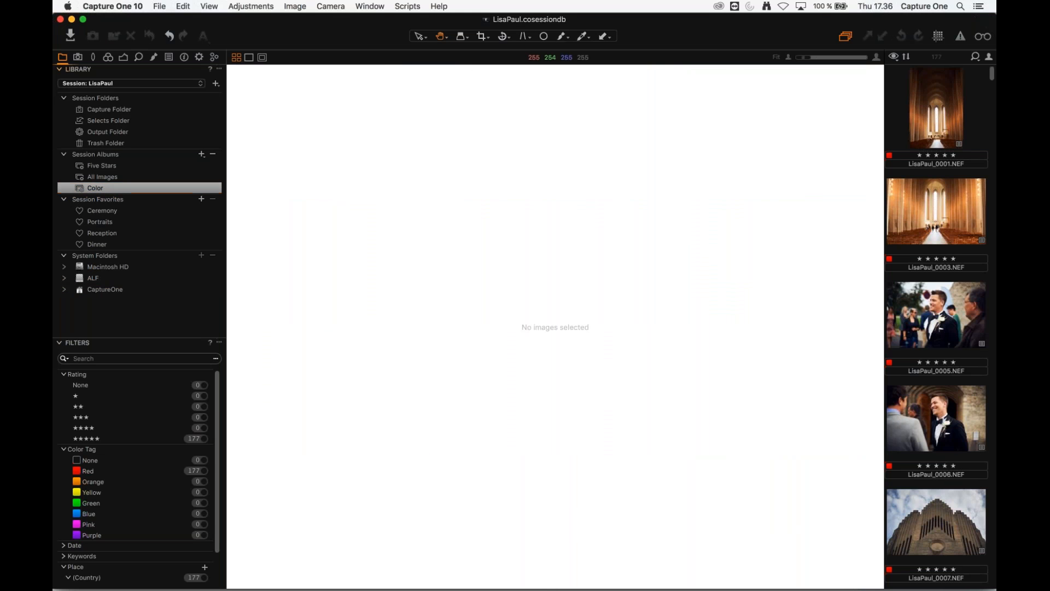
{"action": "scroll", "coordinate": [911, 298], "scroll_direction": "down", "scroll_amount": 3}
{"action": "scroll", "coordinate": [910, 298], "scroll_direction": "up", "scroll_amount": 3}
{"action": "mouse_move", "coordinate": [993, 82]}
{"action": "left_mouse_down"}
{"action": "mouse_move", "coordinate": [994, 512]}
{"action": "mouse_move", "coordinate": [991, 70]}
{"action": "left_mouse_up"}
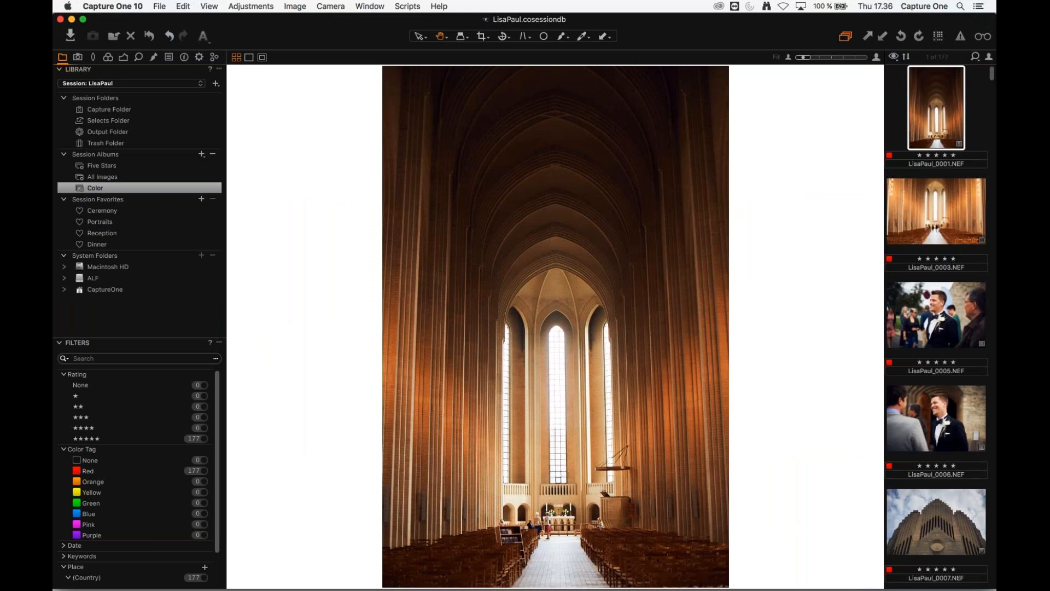
- Return to the Five Stars album and clone a variant of every selected image
{"action": "left_click", "coordinate": [105, 178]}
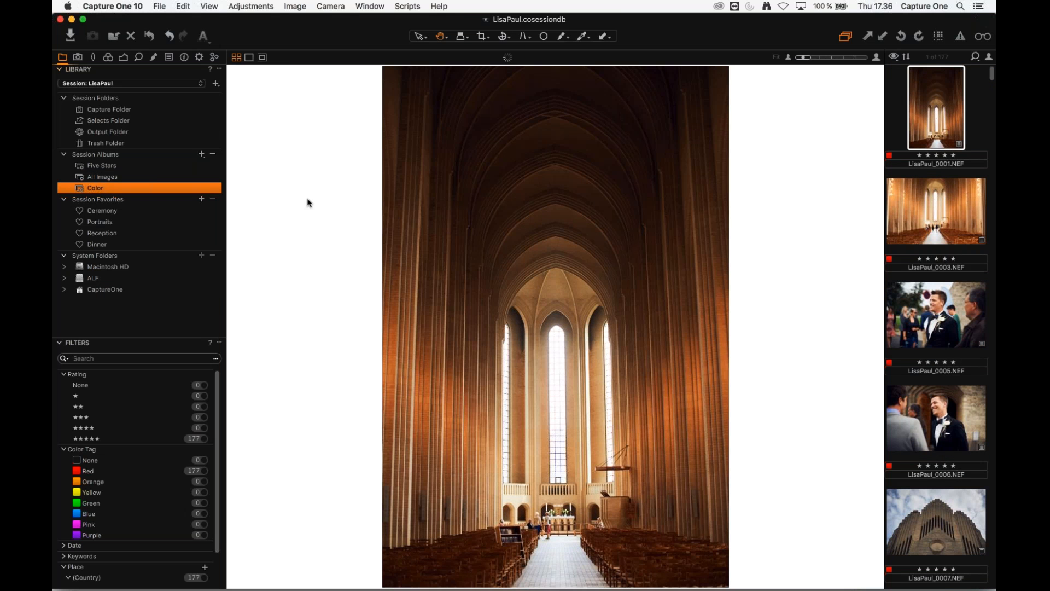
{"action": "left_click", "coordinate": [112, 166]}
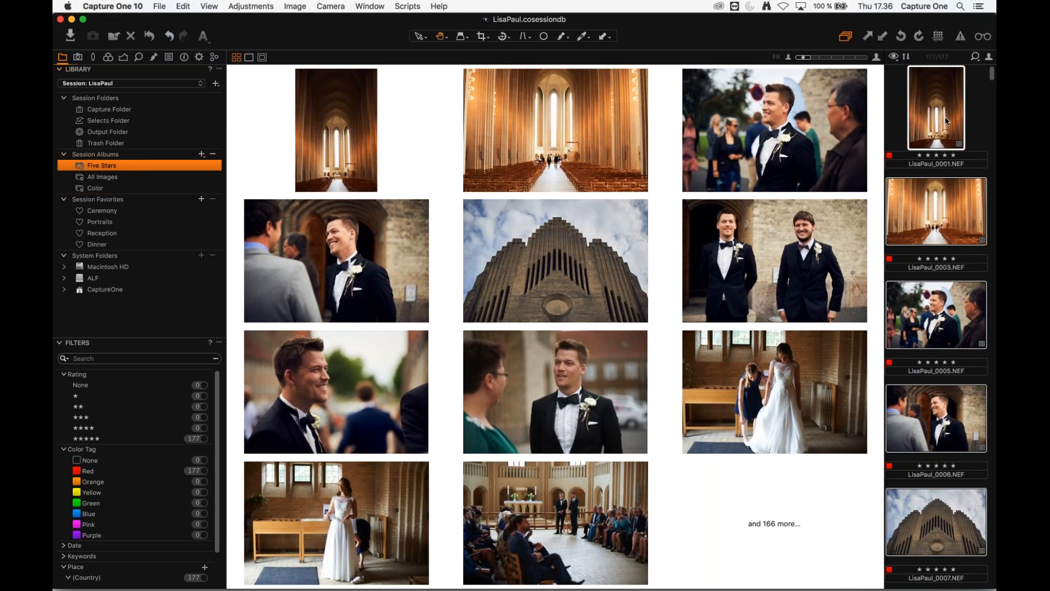
{"action": "mouse_move", "coordinate": [990, 77]}
{"action": "left_mouse_down"}
{"action": "mouse_move", "coordinate": [991, 571]}
{"action": "mouse_move", "coordinate": [990, 74]}
{"action": "left_mouse_up"}
{"action": "right_click", "coordinate": [926, 105]}
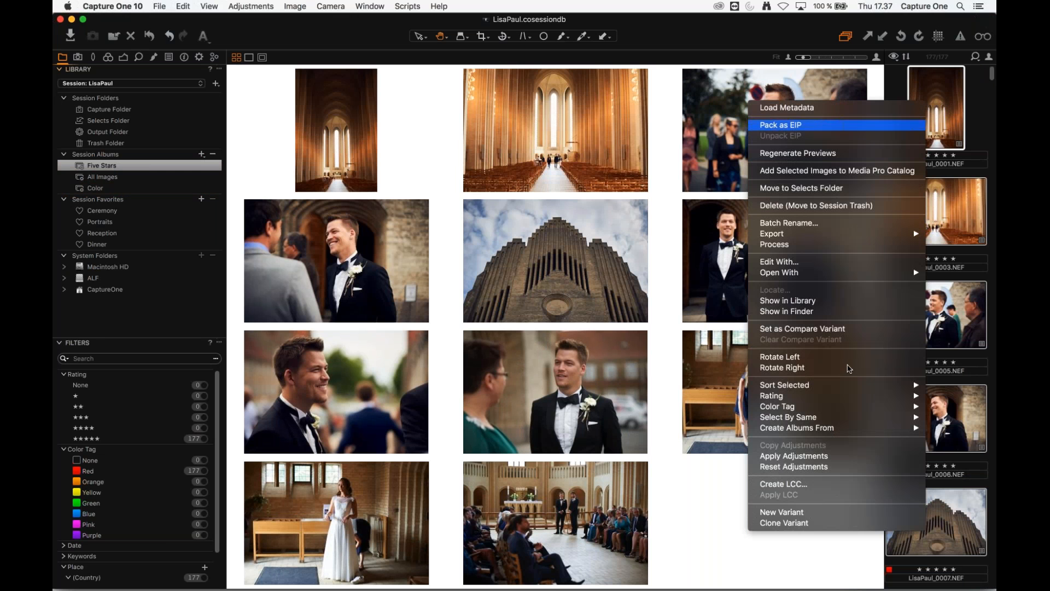
{"action": "left_click", "coordinate": [843, 524]}
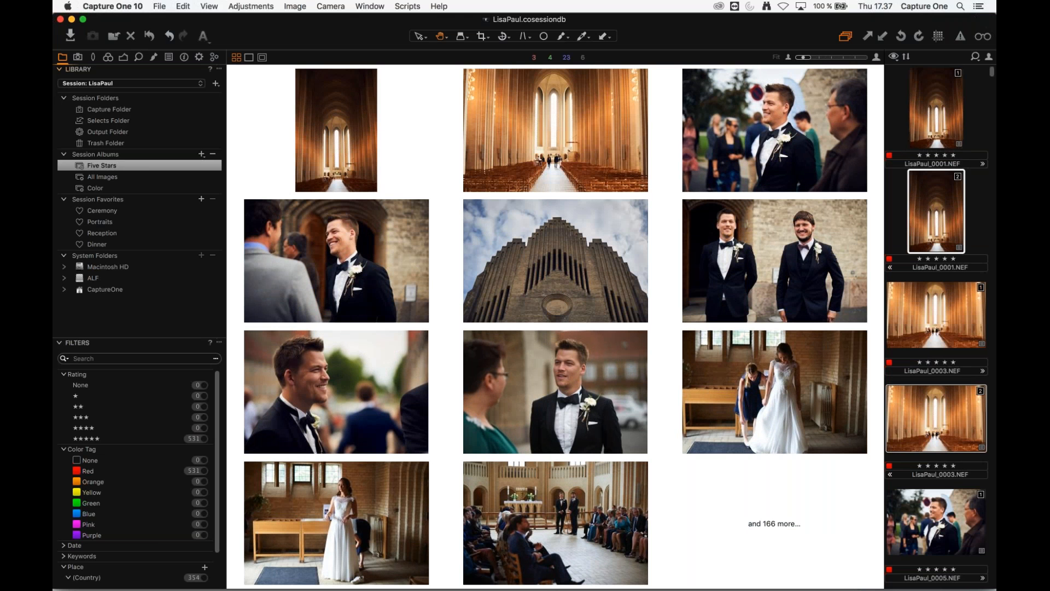
- Change the color tag of the selected cloned variants to Green
{"action": "right_click", "coordinate": [927, 218]}
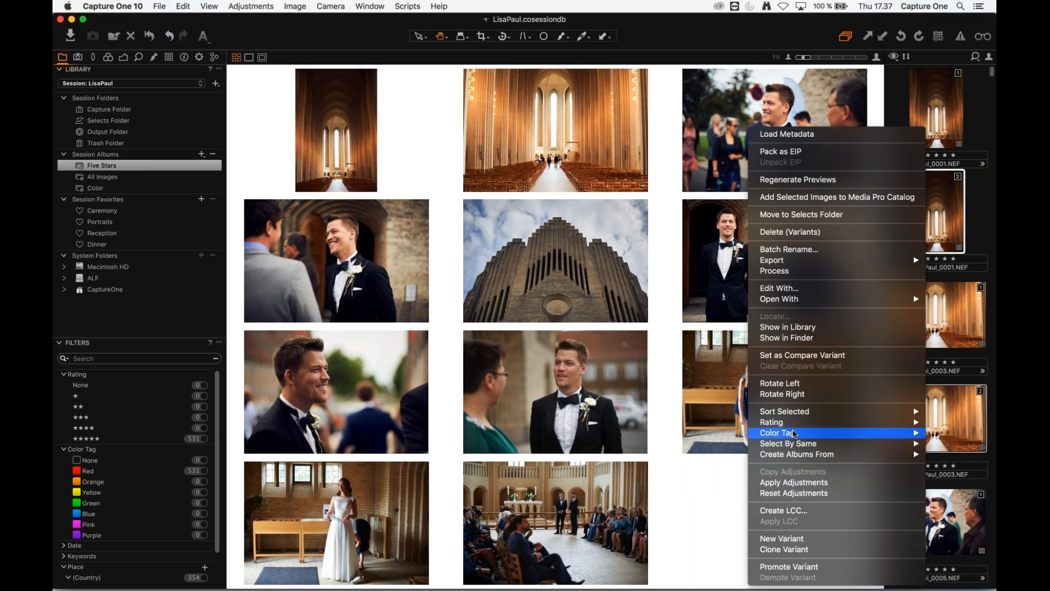
{"action": "mouse_move", "coordinate": [794, 433]}
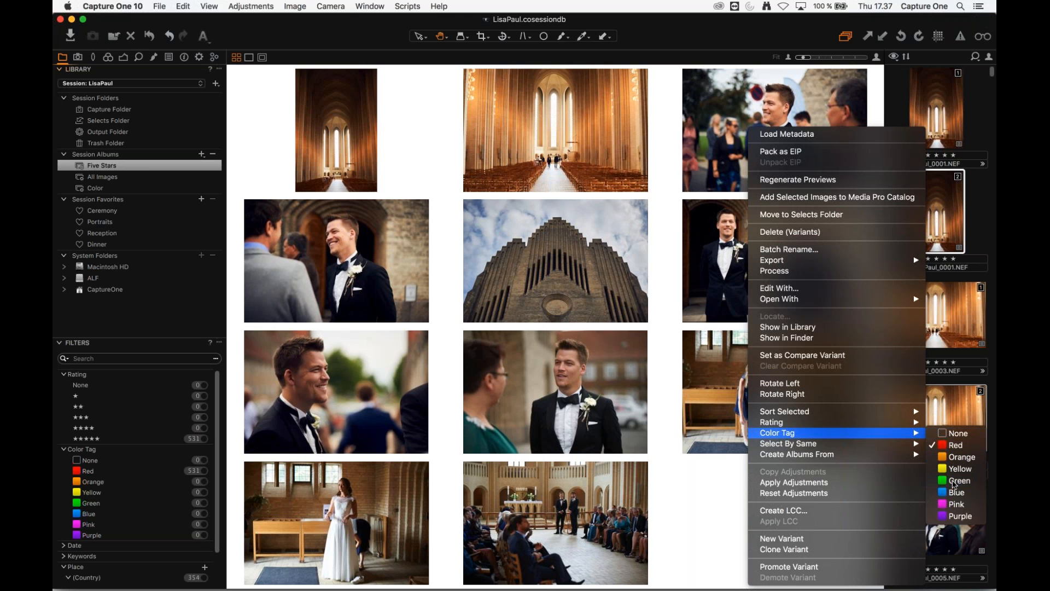
{"action": "left_click", "coordinate": [953, 483]}
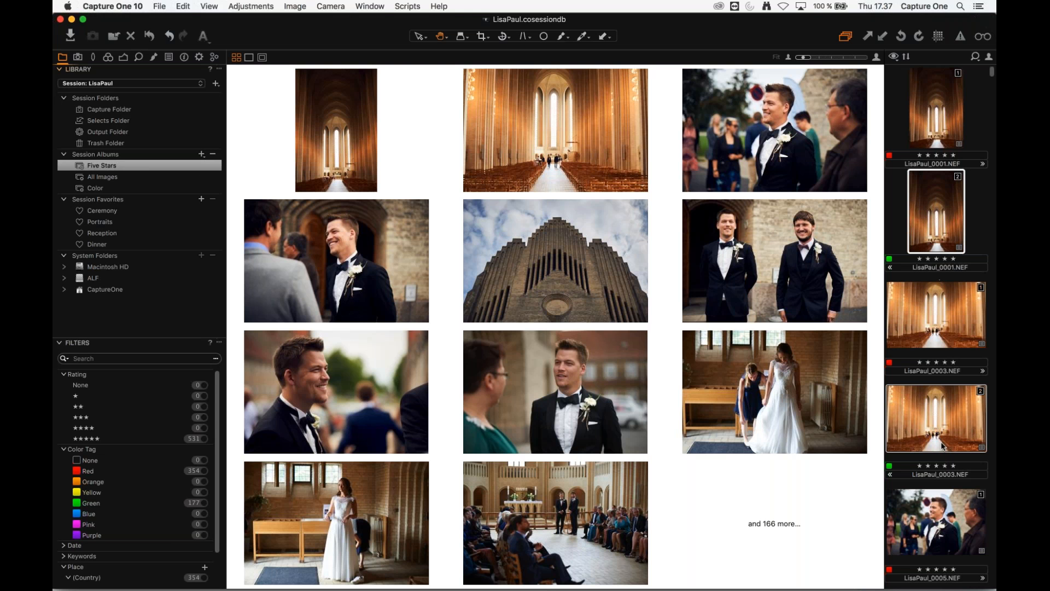
- Start another smart album in the session albums and name it BlackWhite
{"action": "left_click", "coordinate": [202, 155]}
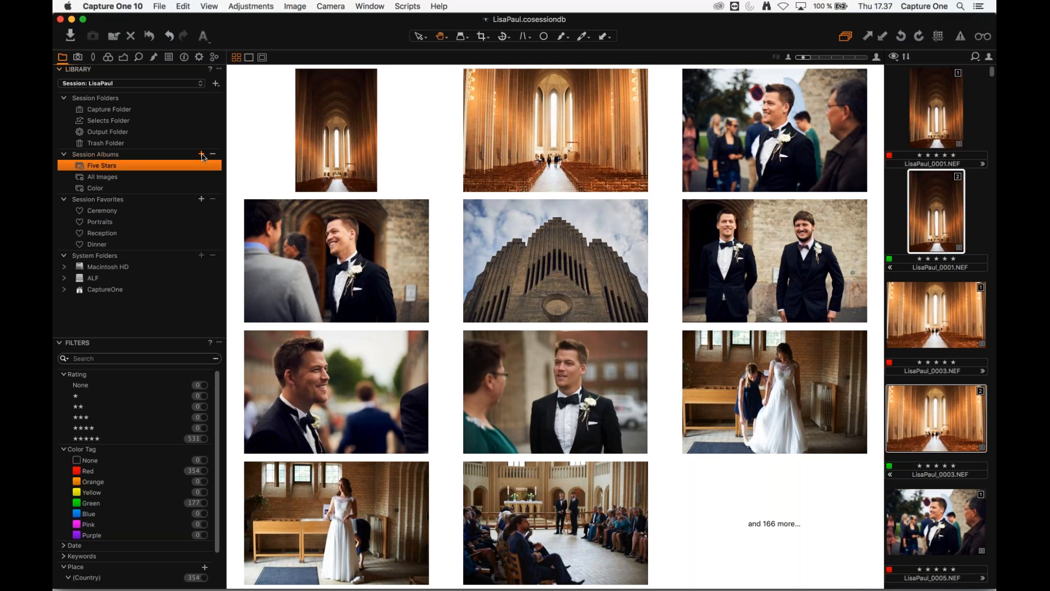
{"action": "left_click", "coordinate": [202, 156]}
{"action": "left_click", "coordinate": [227, 172]}
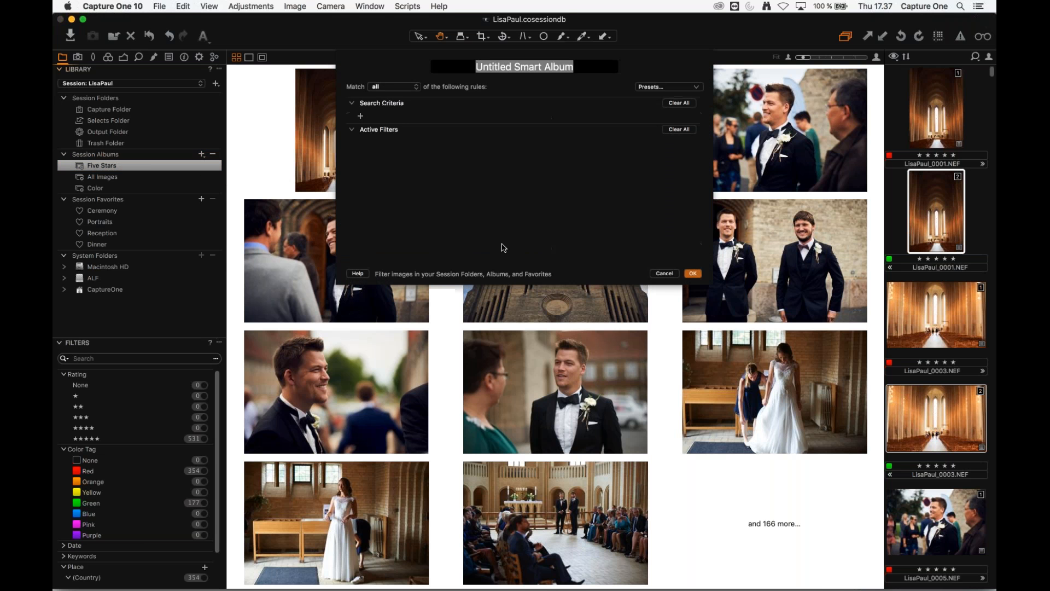
{"action": "type", "text": "BlackWhite"}
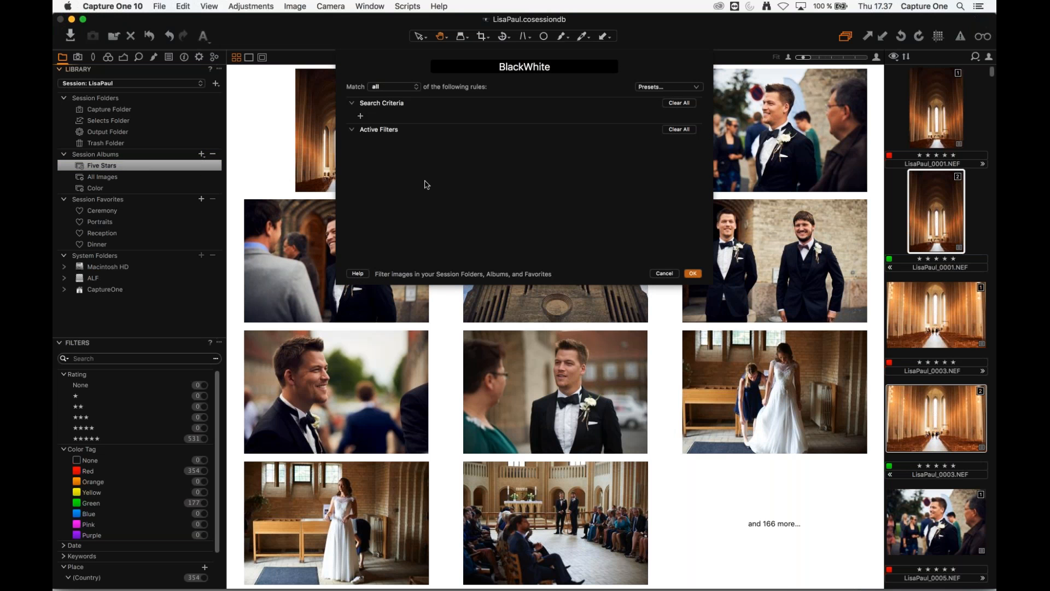
- Add a Color Tag search criterion to the BlackWhite smart album
{"action": "left_click", "coordinate": [361, 116]}
{"action": "left_click", "coordinate": [433, 118]}
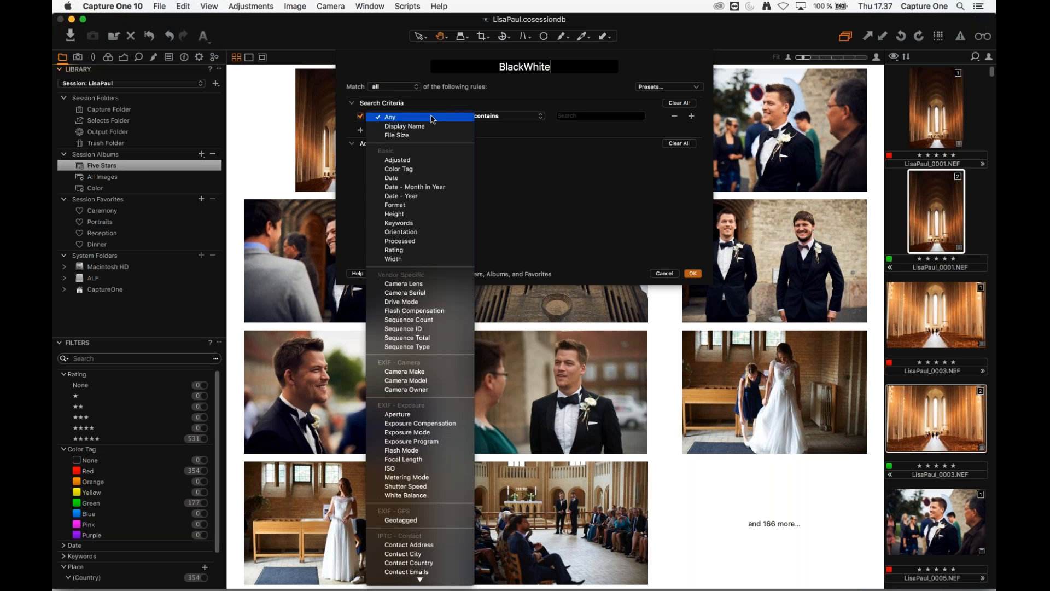
{"action": "left_click", "coordinate": [405, 168]}
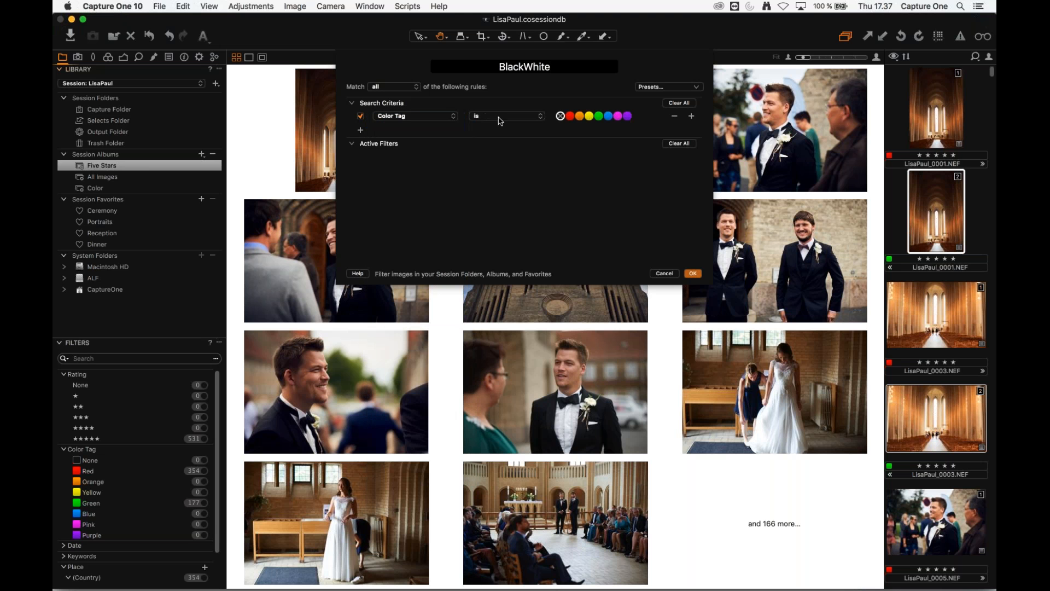
- Set the BlackWhite smart album's color tag criterion to green, save the album and display its first image
{"action": "left_click", "coordinate": [599, 116]}
{"action": "left_click", "coordinate": [693, 273]}
{"action": "left_click", "coordinate": [104, 200]}
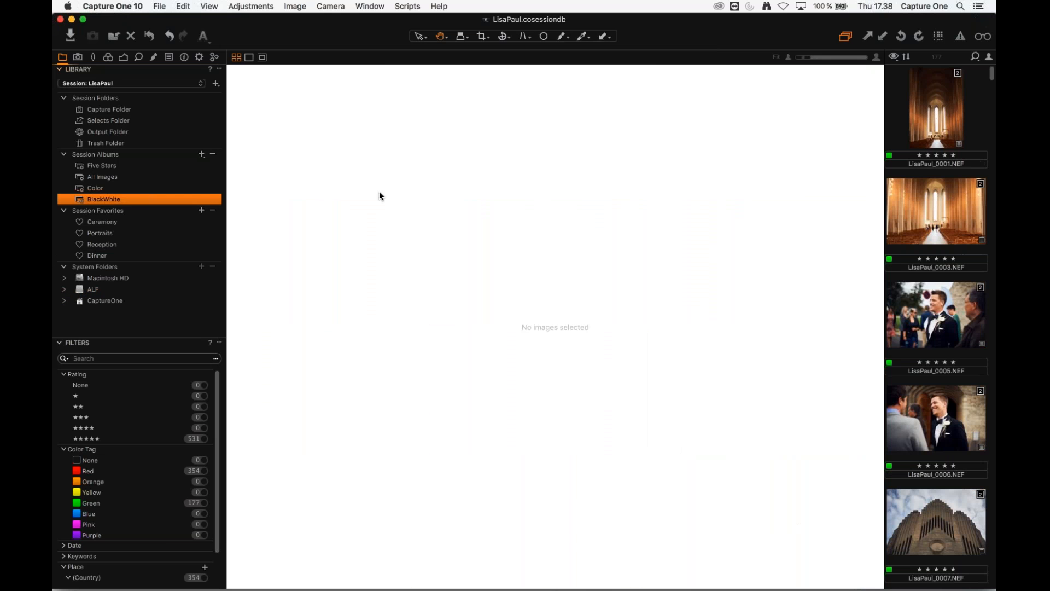
{"action": "left_click", "coordinate": [930, 125]}
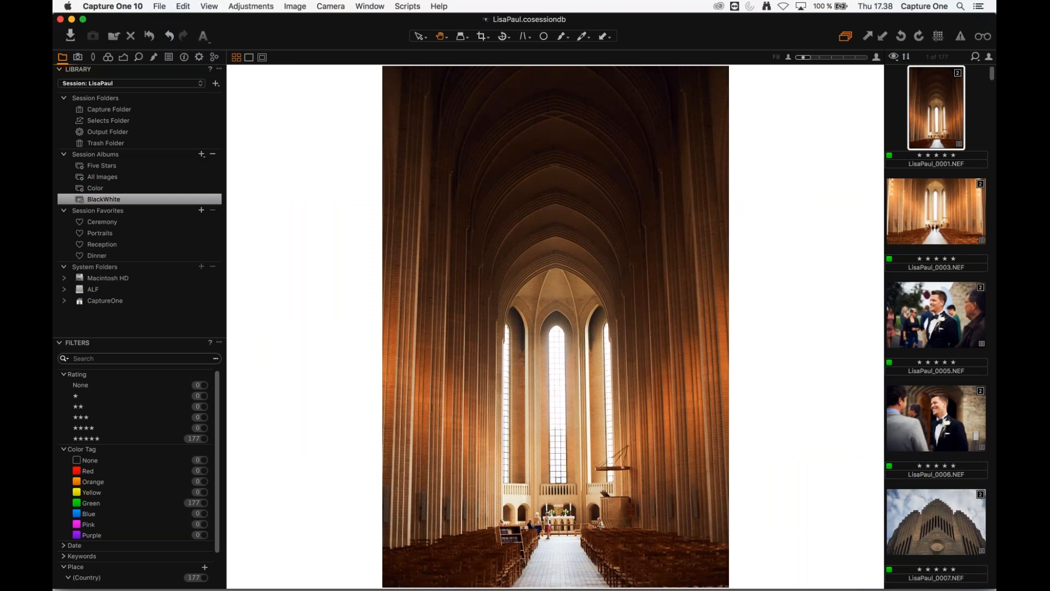
- Apply the built-in B&W - Portrait 2 style to all images in the BlackWhite album
{"action": "left_click", "coordinate": [109, 58]}
{"action": "left_click", "coordinate": [169, 57]}
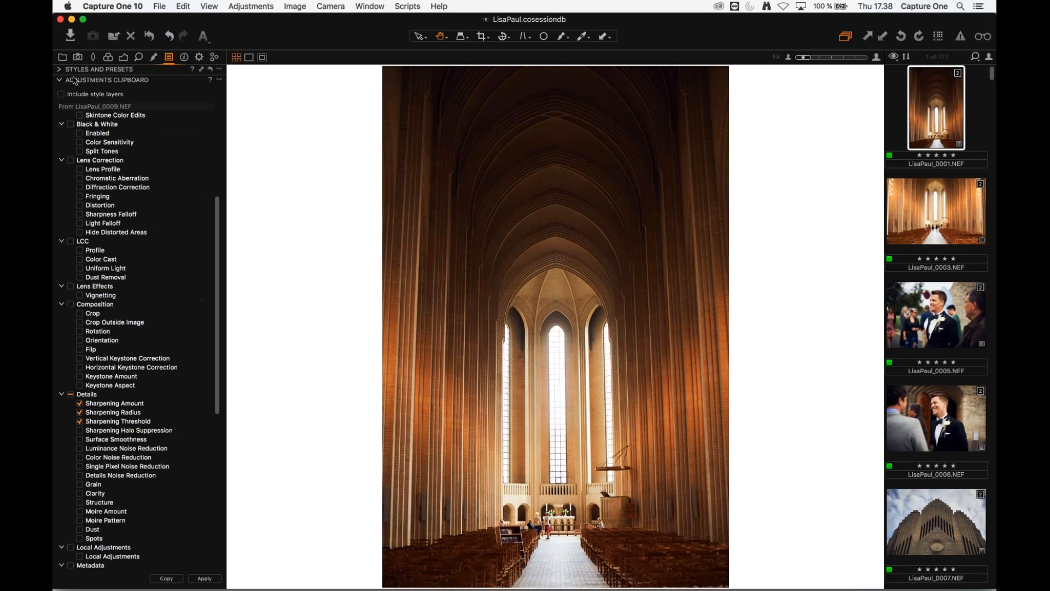
{"action": "left_click", "coordinate": [119, 81]}
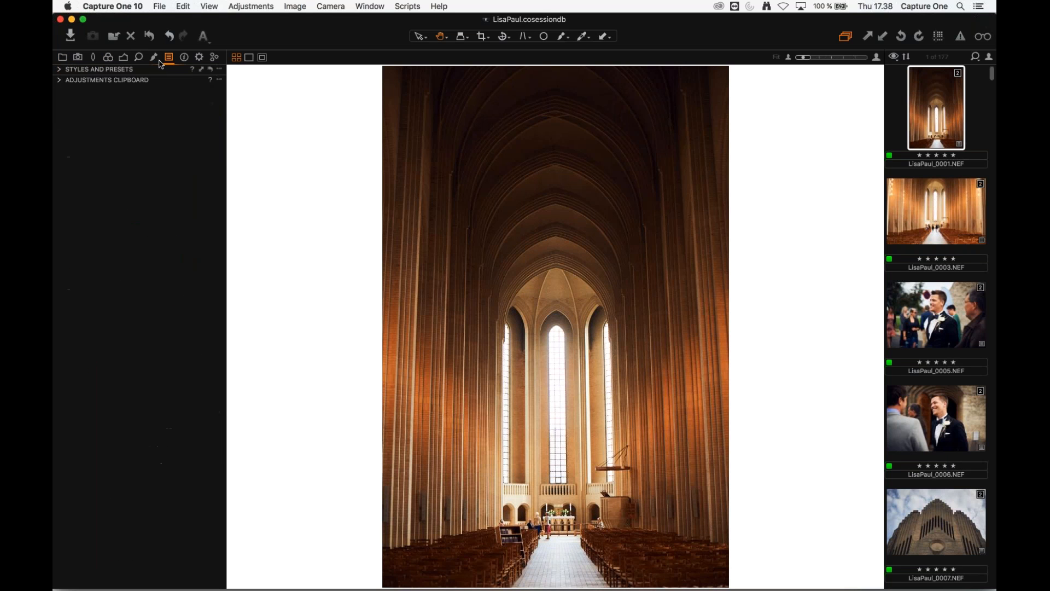
{"action": "left_click", "coordinate": [60, 70]}
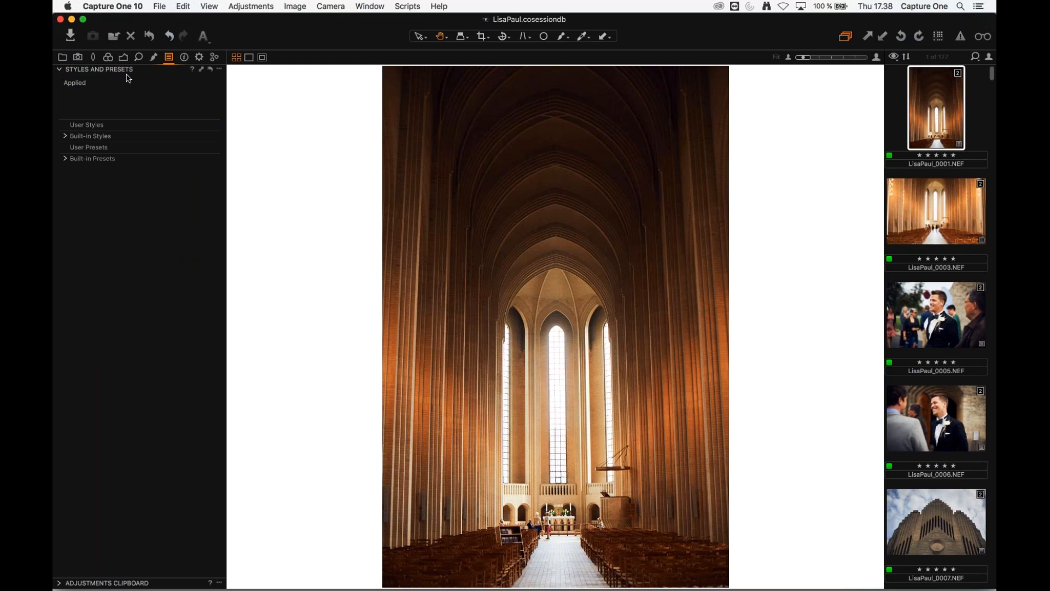
{"action": "key", "text": "super+a"}
{"action": "left_click", "coordinate": [65, 137]}
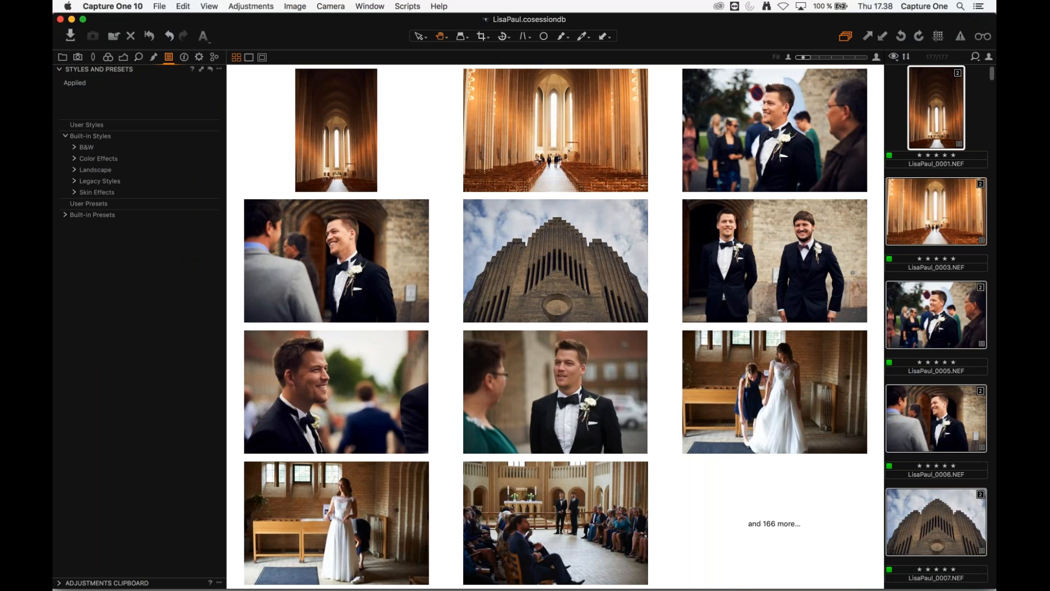
{"action": "left_click", "coordinate": [75, 148]}
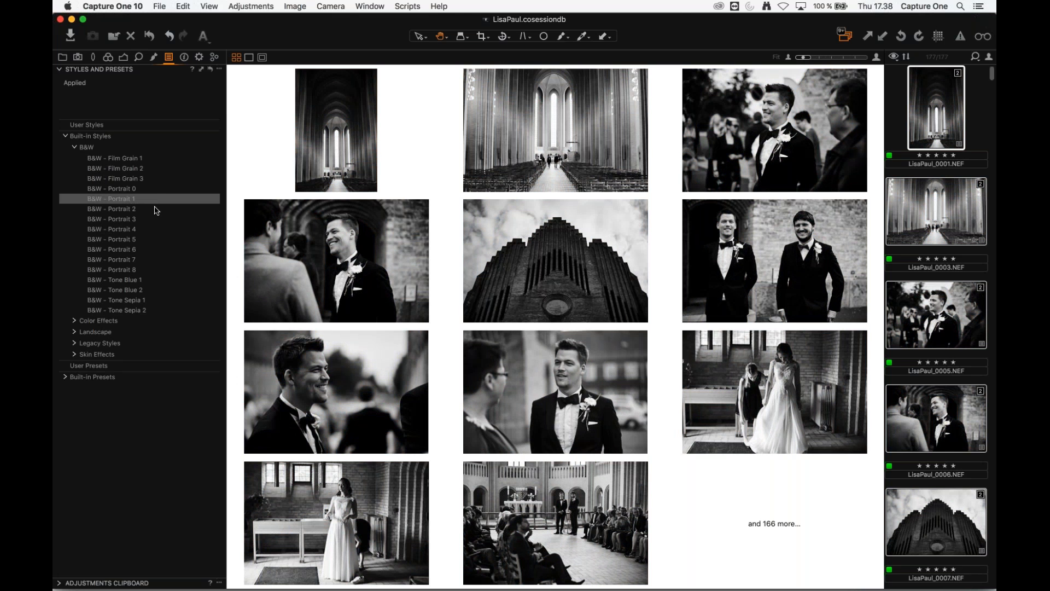
{"action": "left_click", "coordinate": [192, 212]}
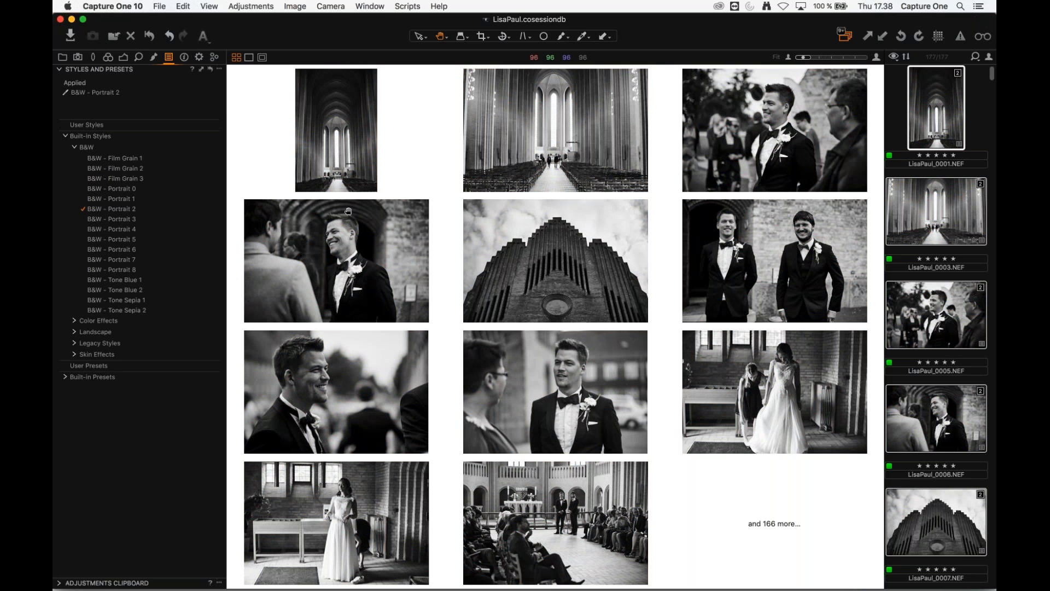
- Compare the first image of the BlackWhite album with its counterpart in the Color album
{"action": "left_click", "coordinate": [124, 58]}
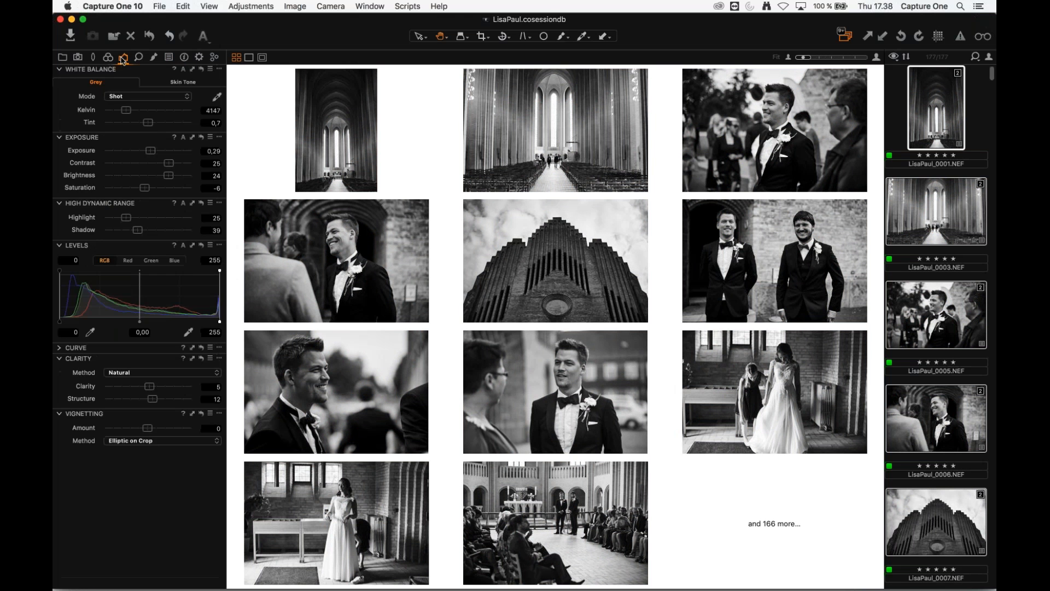
{"action": "left_click", "coordinate": [63, 58]}
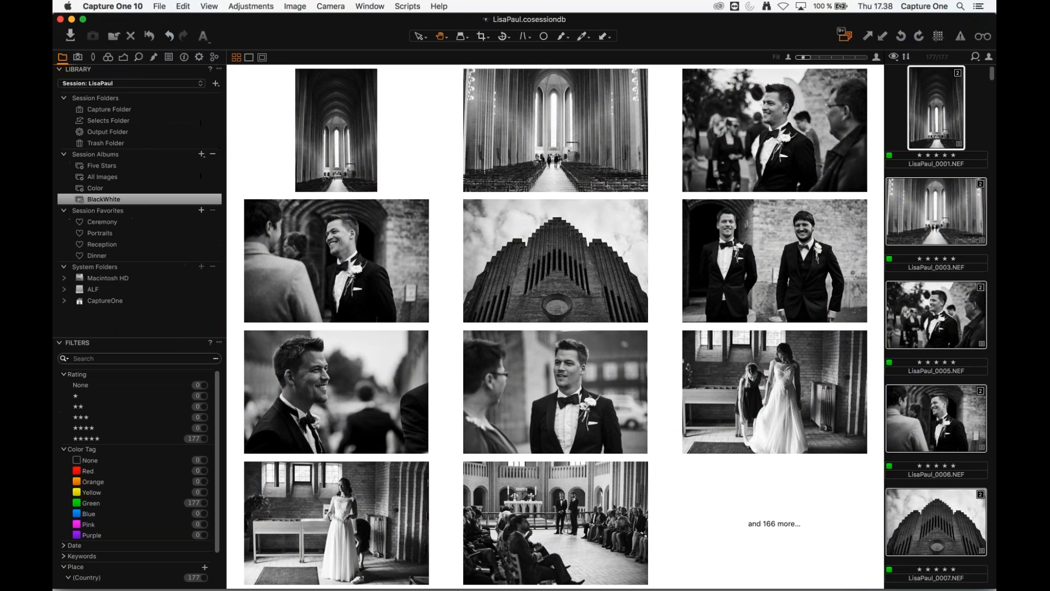
{"action": "left_click", "coordinate": [128, 197]}
{"action": "left_click", "coordinate": [128, 189]}
{"action": "left_click", "coordinate": [129, 199]}
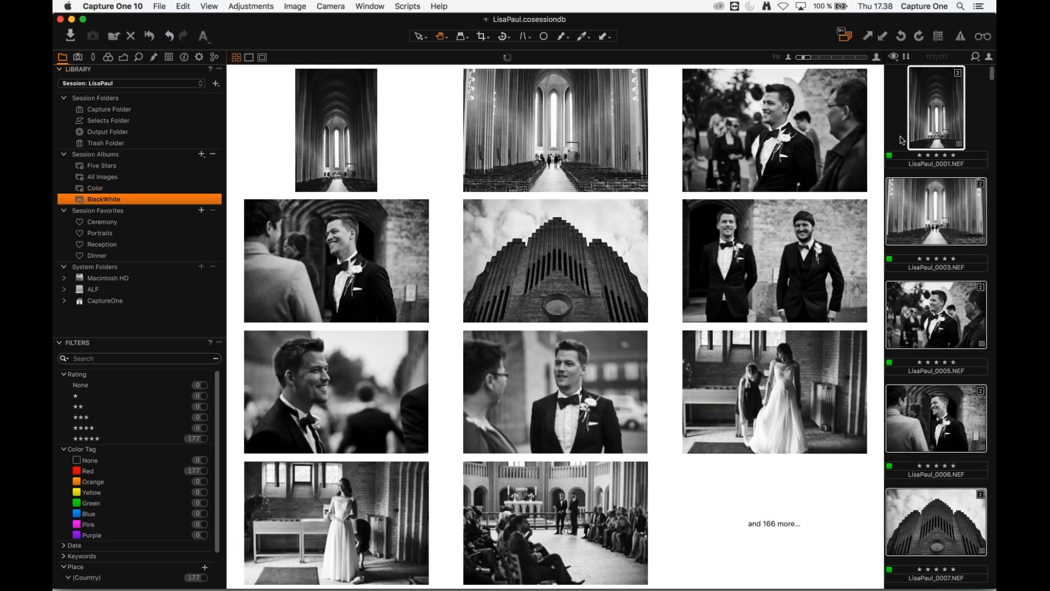
{"action": "left_click", "coordinate": [924, 131]}
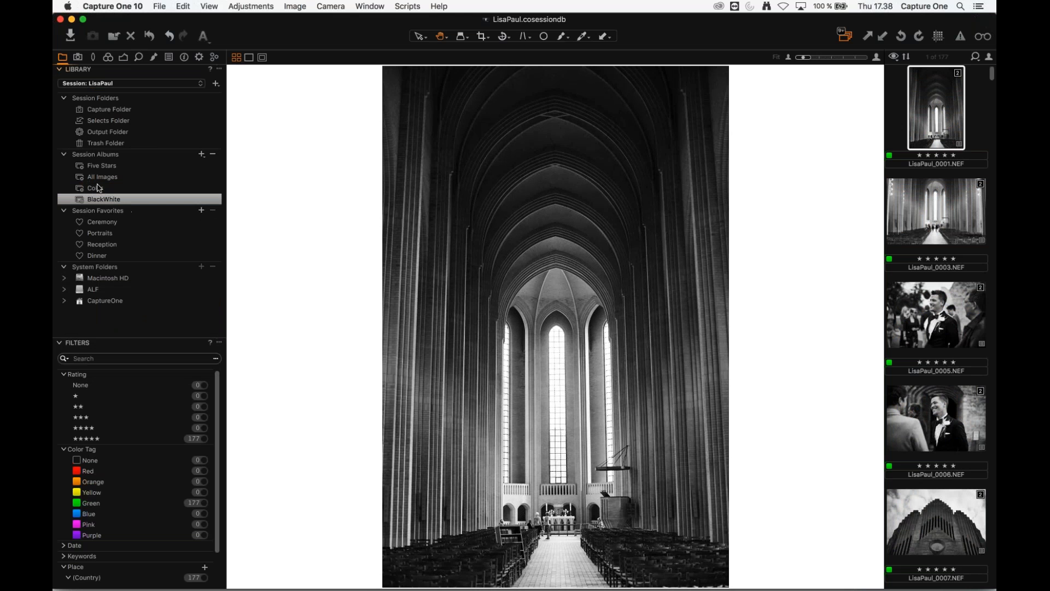
{"action": "left_click", "coordinate": [129, 189]}
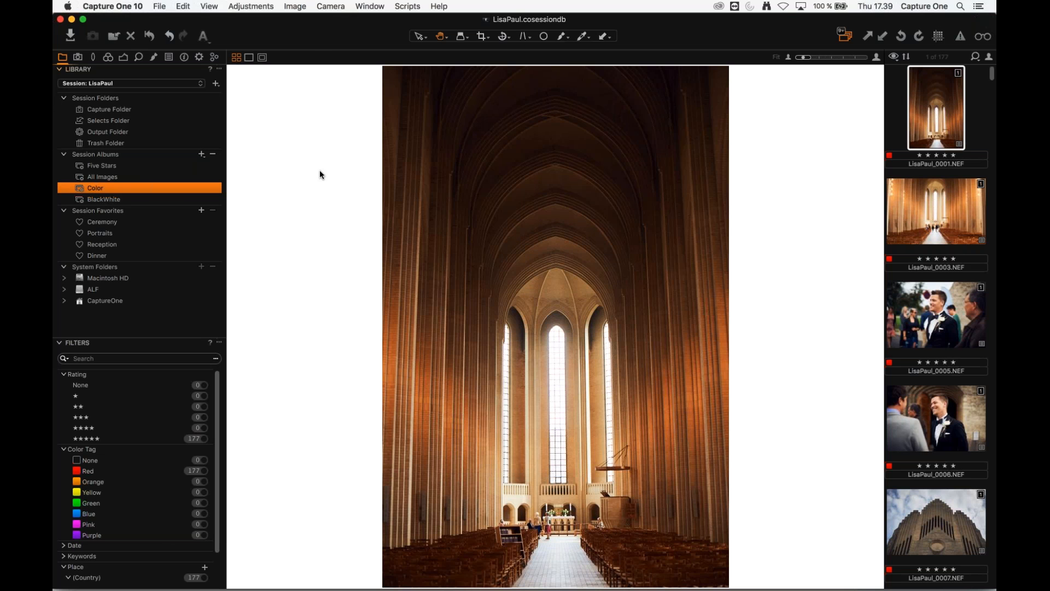
{"action": "left_click", "coordinate": [124, 58]}
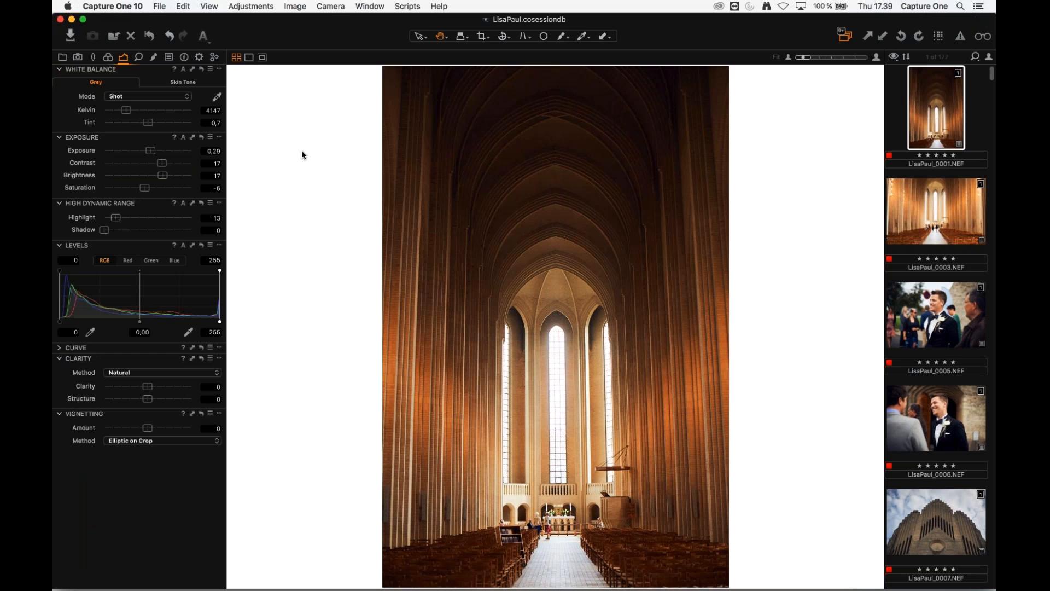
{"action": "key", "text": "super+alt+l"}
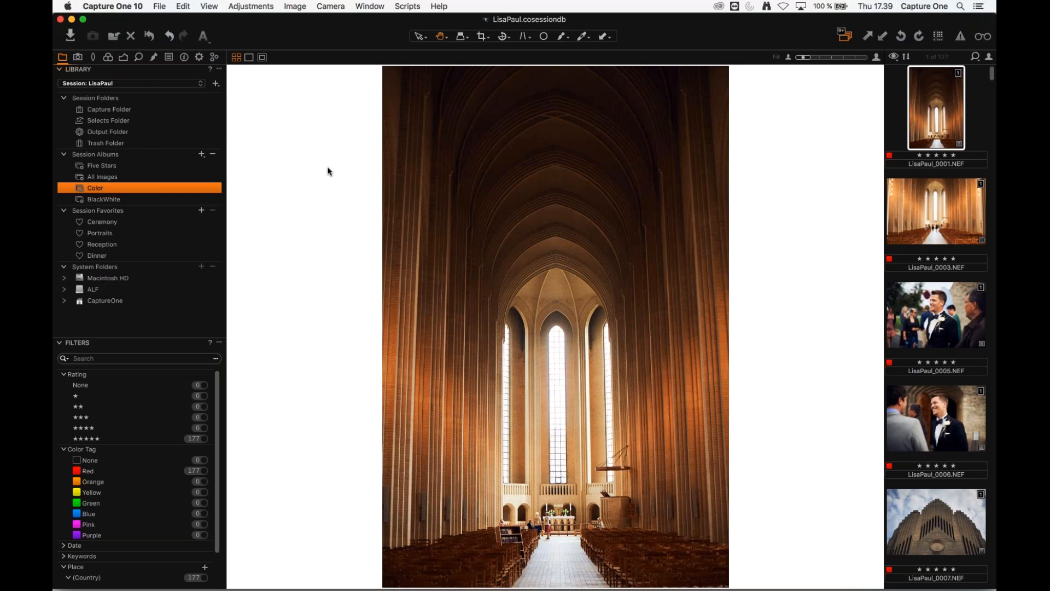
{"action": "left_click", "coordinate": [199, 57]}
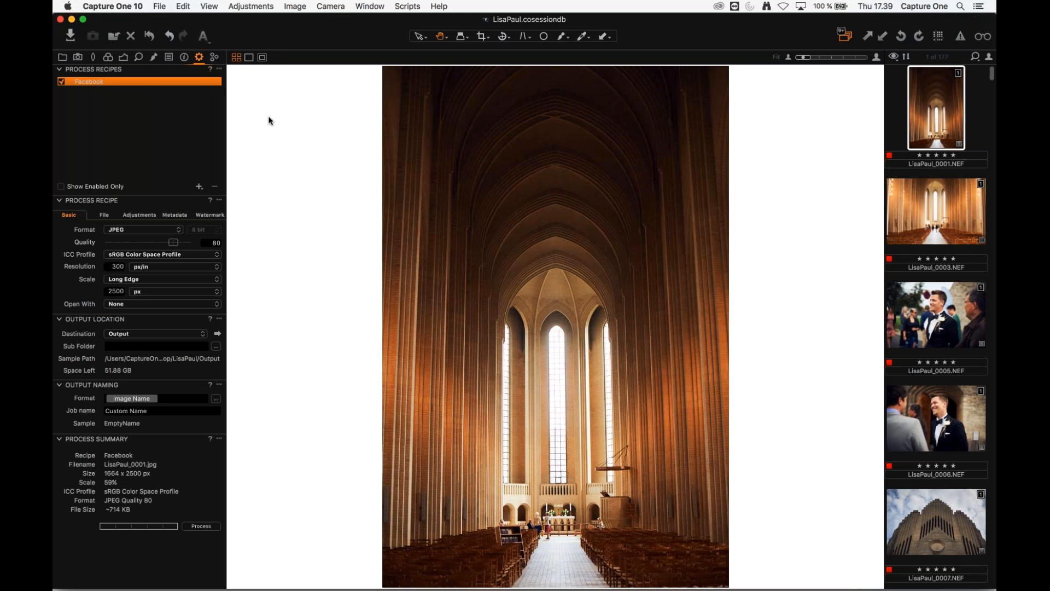
{"action": "left_click", "coordinate": [62, 58]}
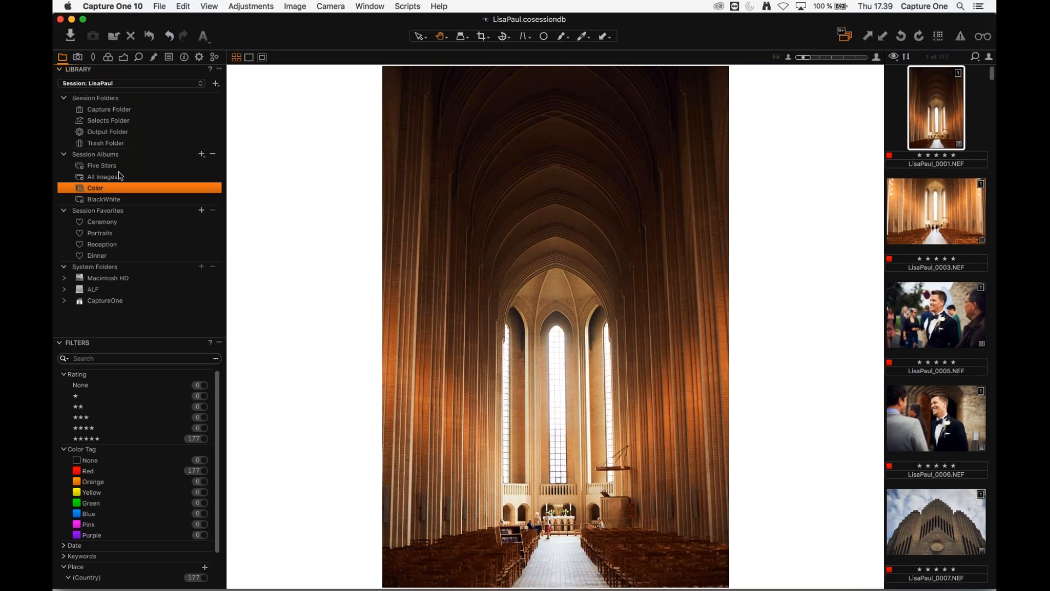
- Return to the Color album after viewing BlackWhite, and add a process recipe named Wedding print
{"action": "left_click", "coordinate": [116, 199]}
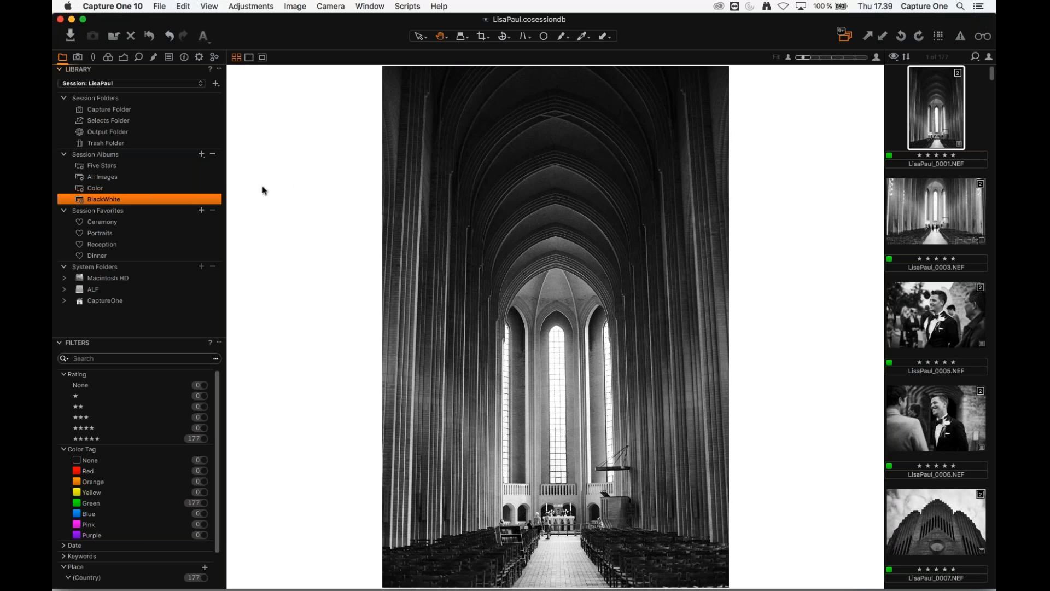
{"action": "left_click", "coordinate": [96, 189]}
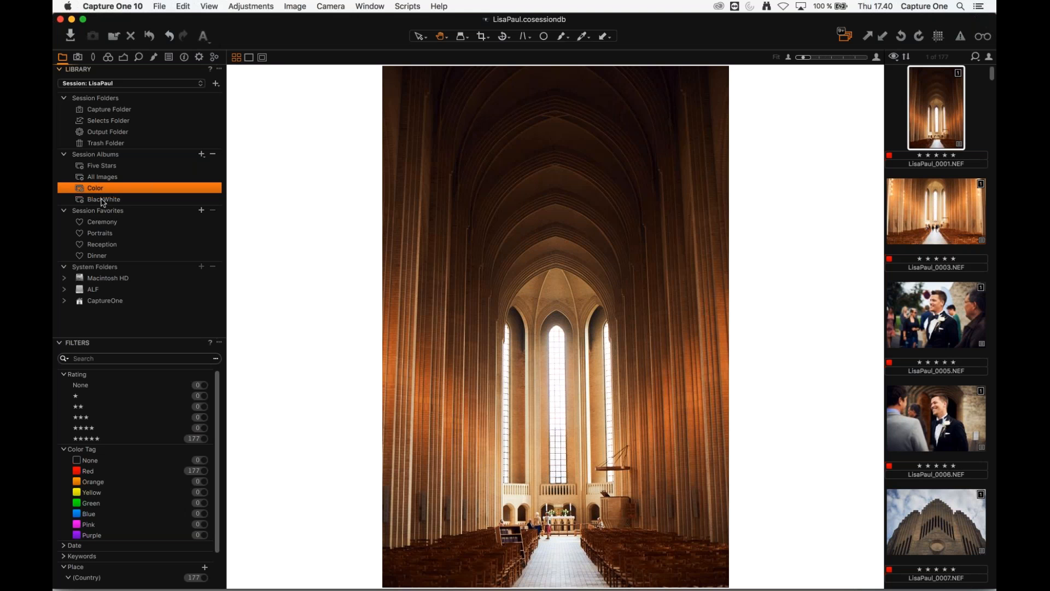
{"action": "left_click", "coordinate": [122, 58]}
{"action": "left_click", "coordinate": [198, 57]}
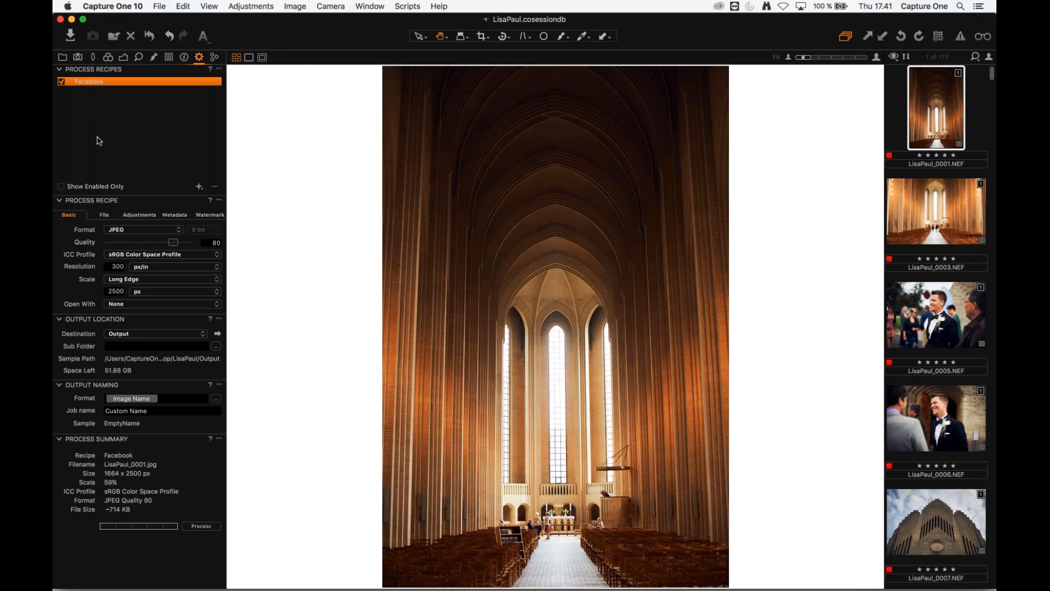
{"action": "left_click", "coordinate": [199, 187]}
{"action": "type", "text": "Wedding print"}
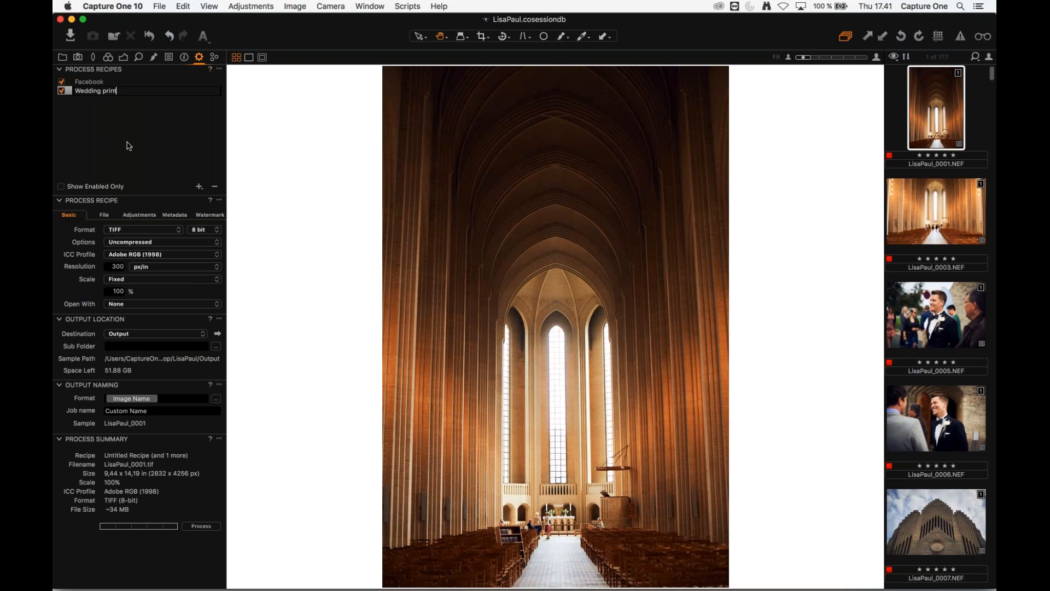
{"action": "key", "text": "Return"}
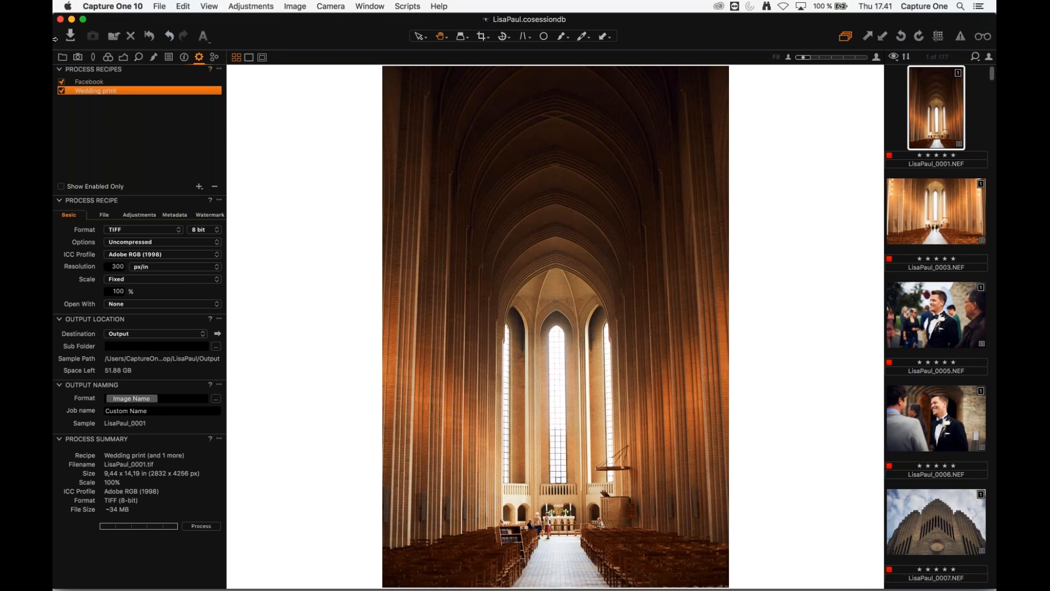
- Disable the Facebook process recipe and keep Wedding print as the selected recipe
{"action": "left_click", "coordinate": [62, 82]}
{"action": "left_click", "coordinate": [134, 122]}
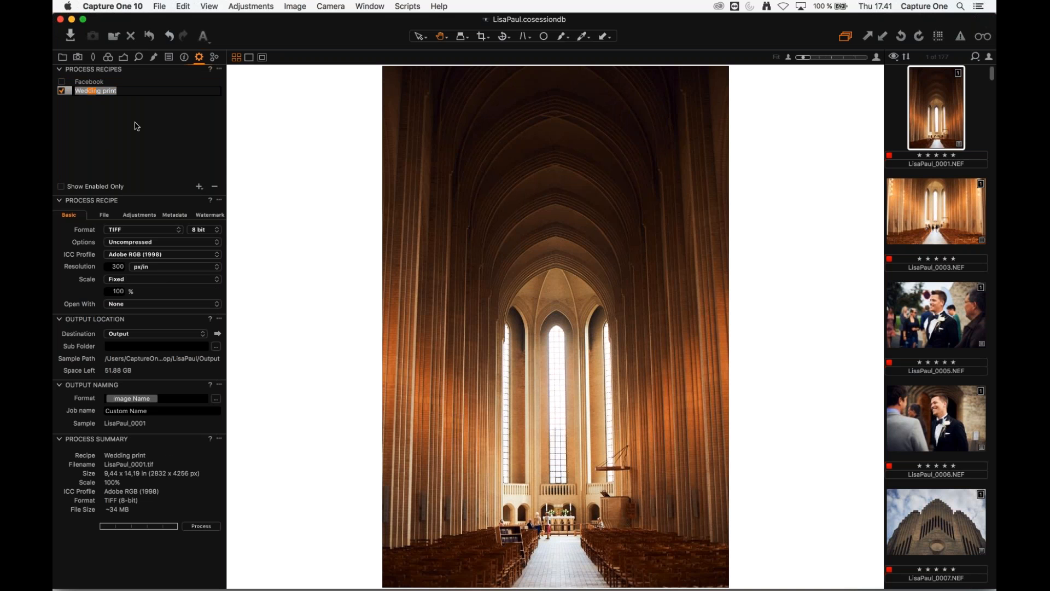
{"action": "left_click", "coordinate": [85, 94]}
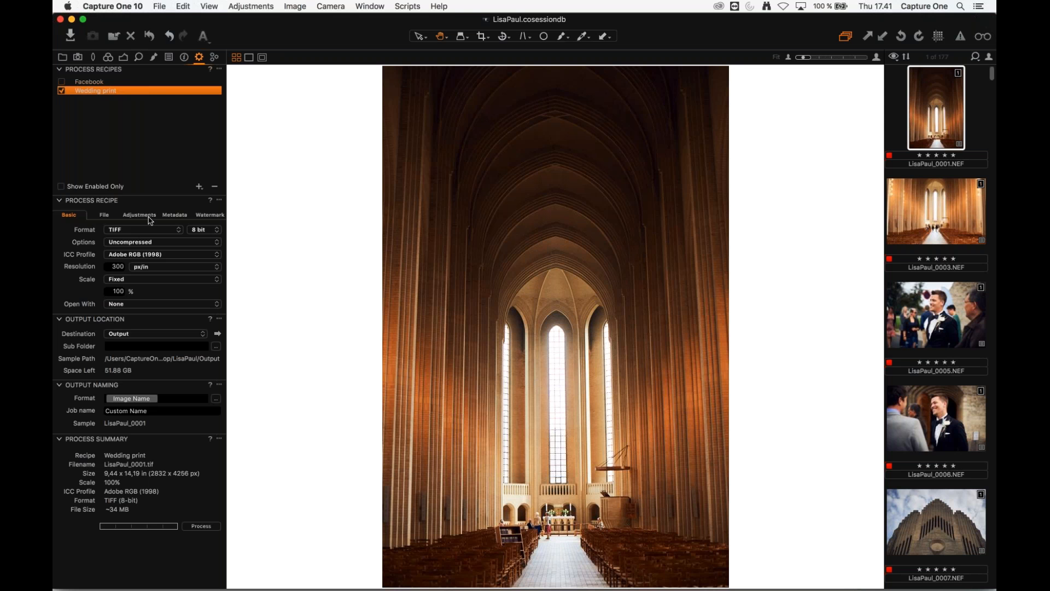
- Set the Wedding print recipe's format to JPEG with a quality of 90
{"action": "left_click", "coordinate": [130, 232]}
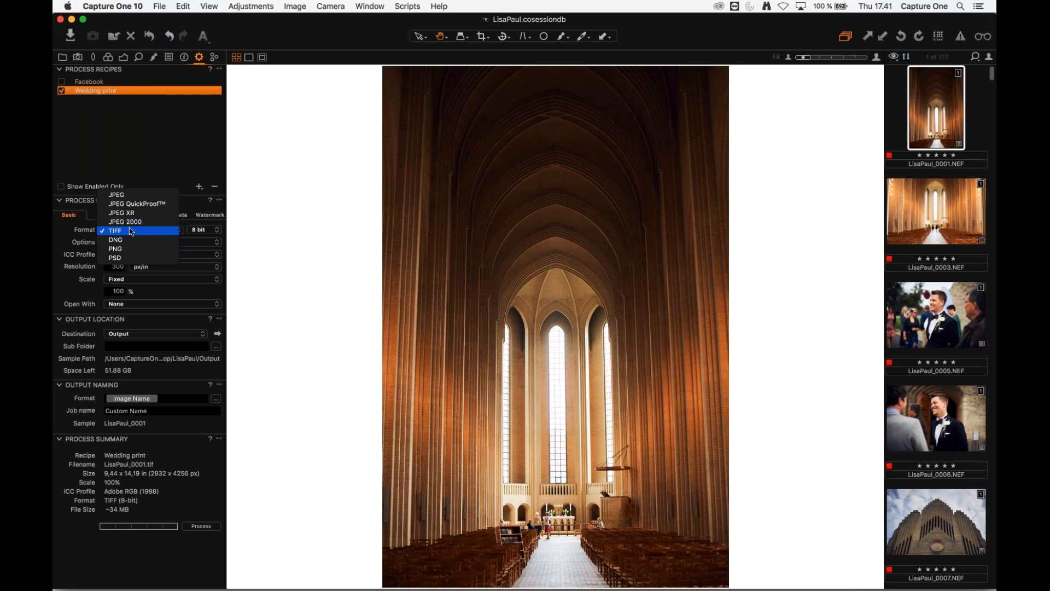
{"action": "left_click", "coordinate": [129, 196]}
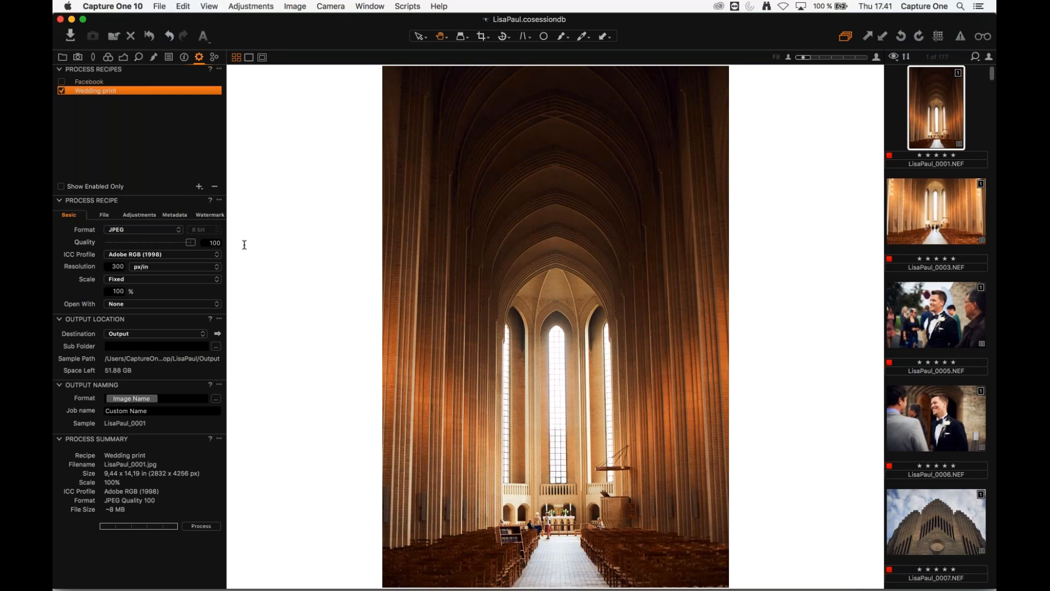
{"action": "left_click", "coordinate": [203, 242]}
{"action": "type", "text": "9"}
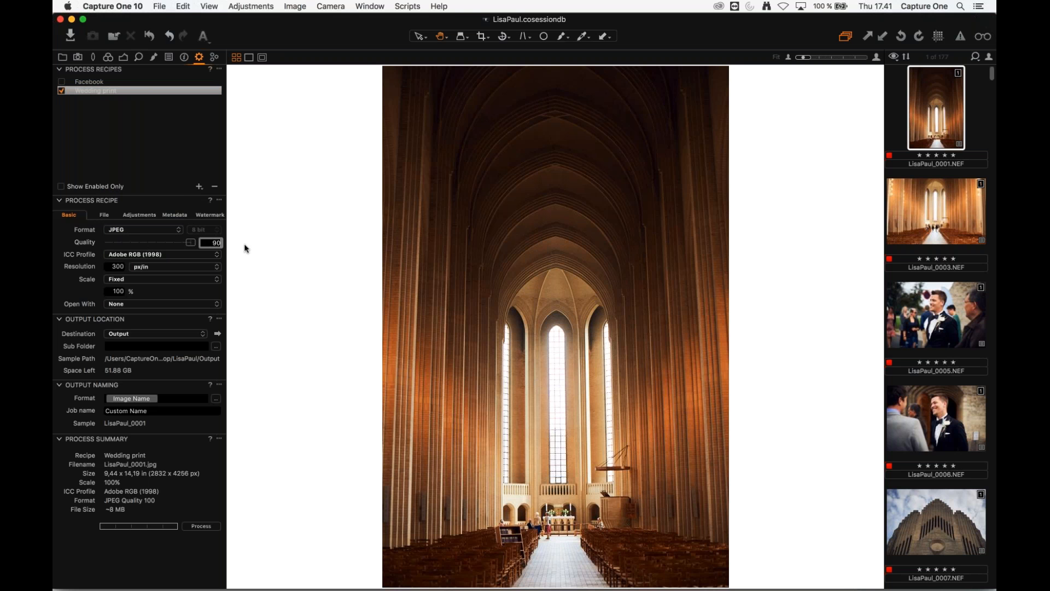
{"action": "type", "text": "0"}
{"action": "key", "text": "Return"}
- Select the third image in the Color album and review the Wedding print recipe's ICC profile and scale options
{"action": "left_click", "coordinate": [915, 309]}
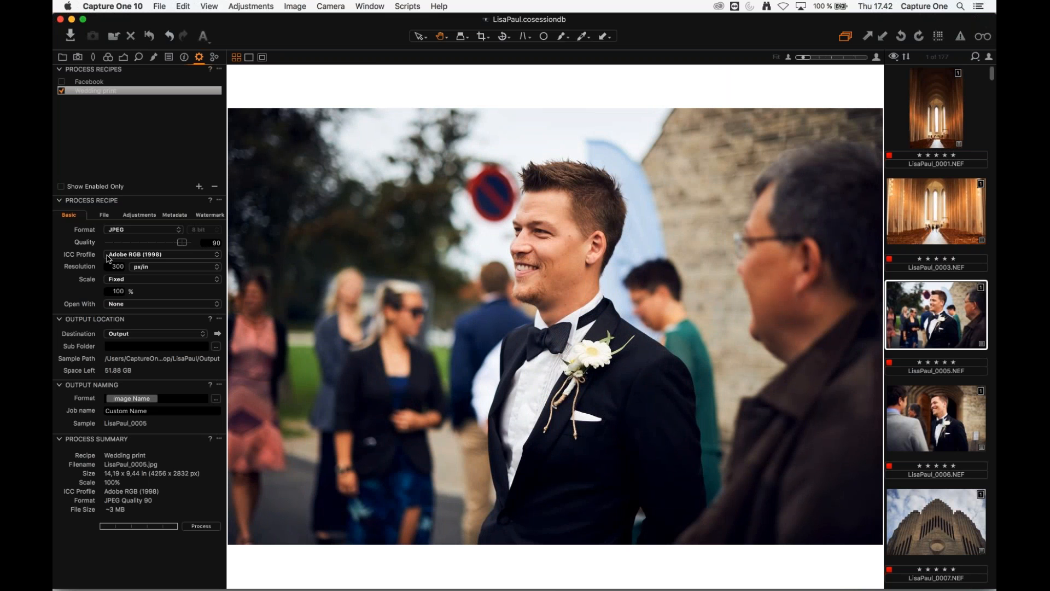
{"action": "left_click", "coordinate": [110, 256]}
{"action": "left_click", "coordinate": [114, 256]}
{"action": "left_click", "coordinate": [145, 279]}
{"action": "left_click", "coordinate": [125, 281]}
- Check the Wedding print recipe's file settings and output destination, and inspect the session's Output folder in Finder
{"action": "left_click", "coordinate": [105, 216]}
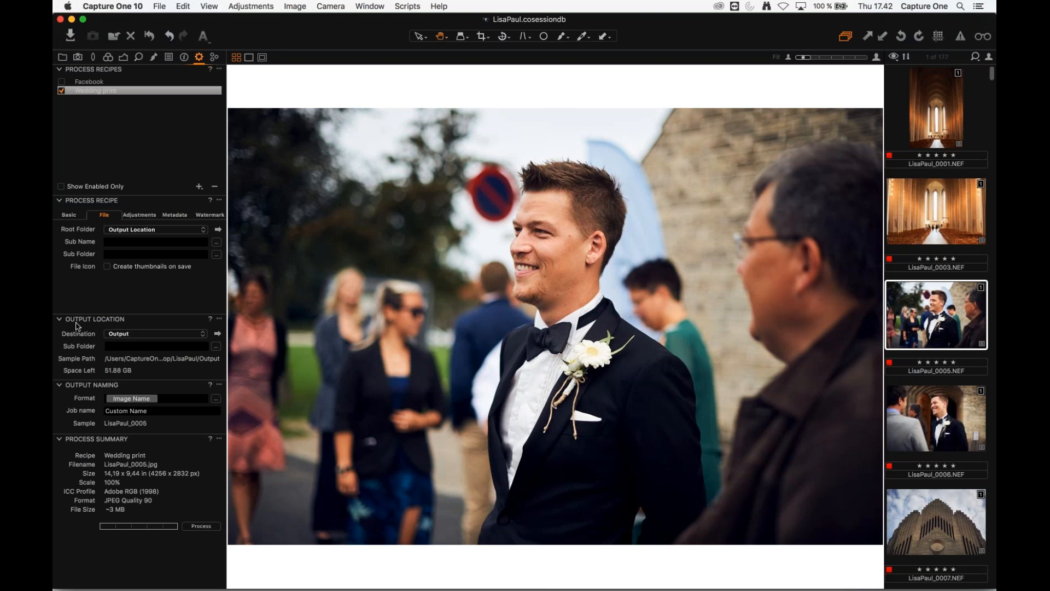
{"action": "left_click", "coordinate": [137, 332]}
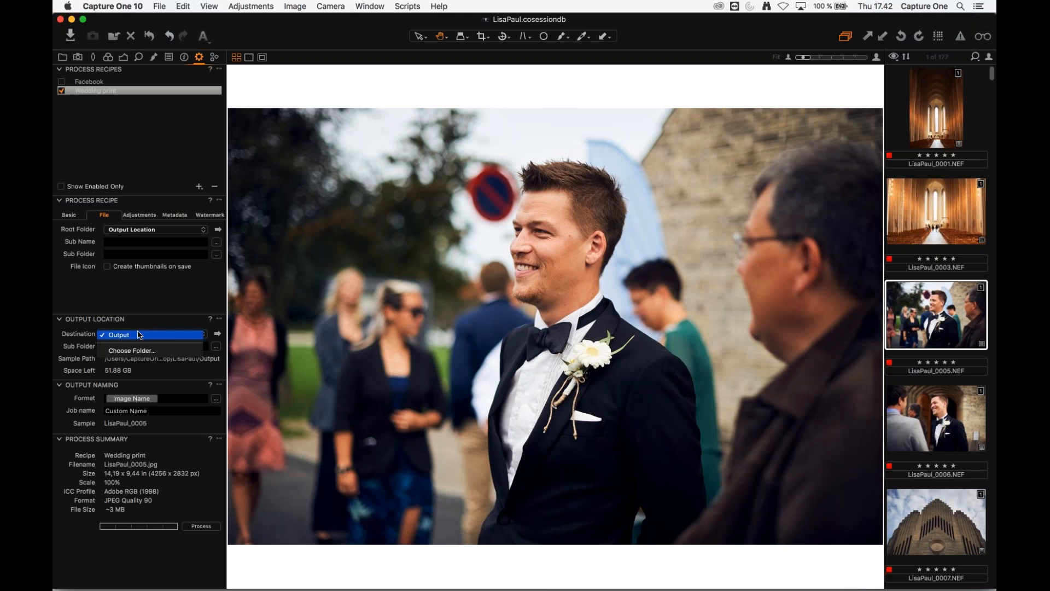
{"action": "left_click", "coordinate": [141, 321]}
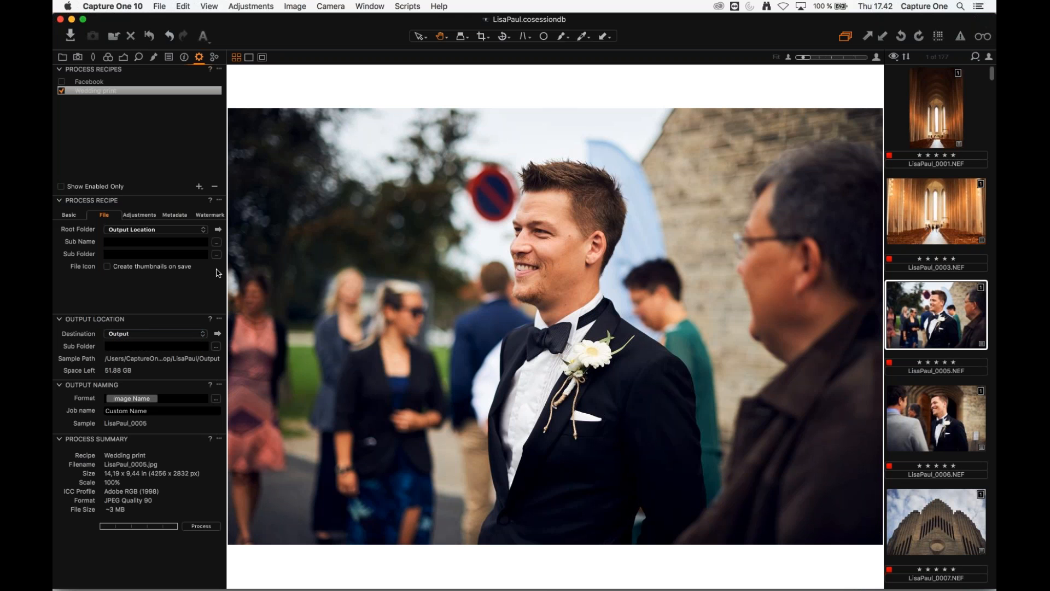
{"action": "left_click", "coordinate": [217, 335]}
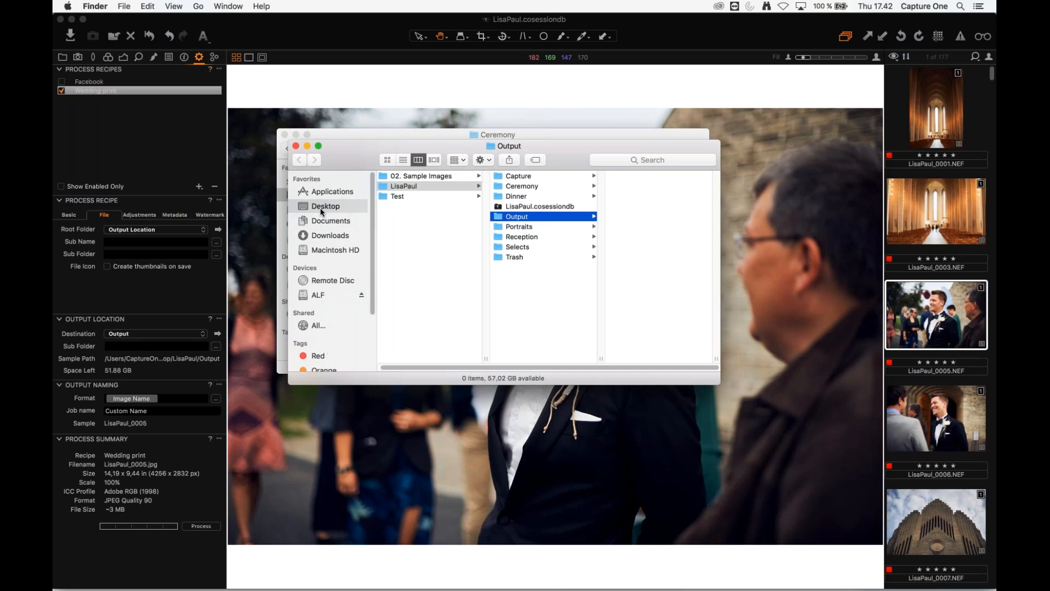
{"action": "left_click", "coordinate": [295, 145]}
{"action": "key", "text": "super+w"}
- Open the sub folder token editor for the Wedding print recipe, enlarge it and look through the available tokens
{"action": "left_click", "coordinate": [168, 253]}
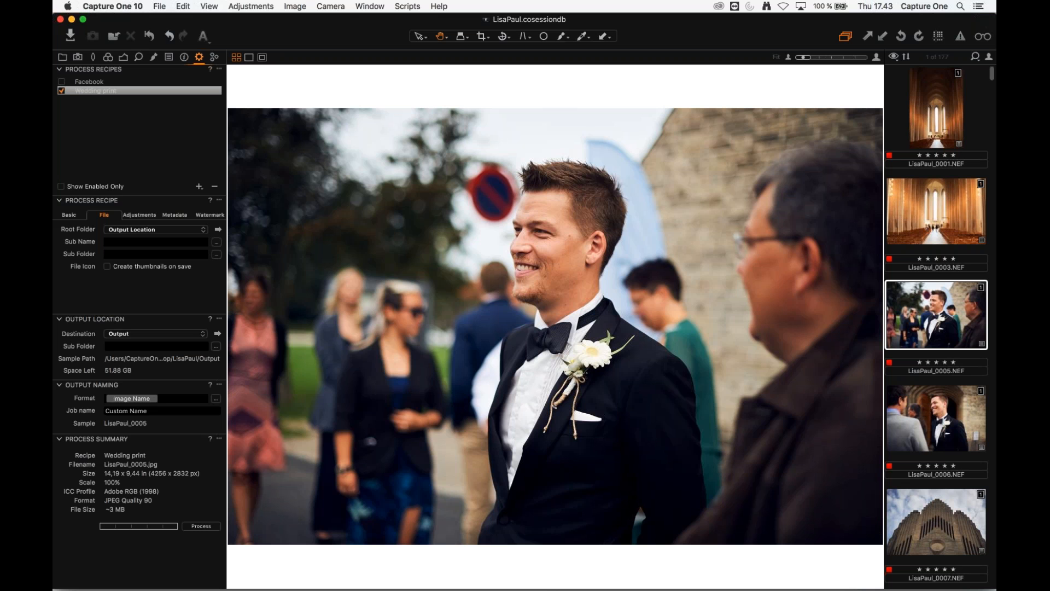
{"action": "left_click", "coordinate": [217, 254]}
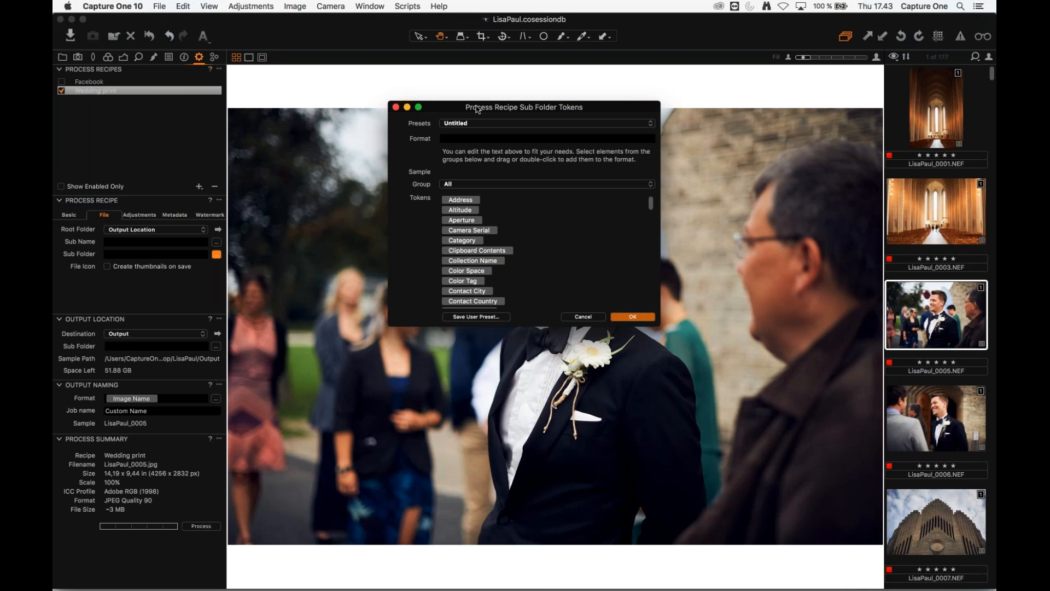
{"action": "left_click_drag", "start_coordinate": [480, 113], "coordinate": [465, 129]}
{"action": "left_click_drag", "start_coordinate": [393, 341], "coordinate": [394, 495]}
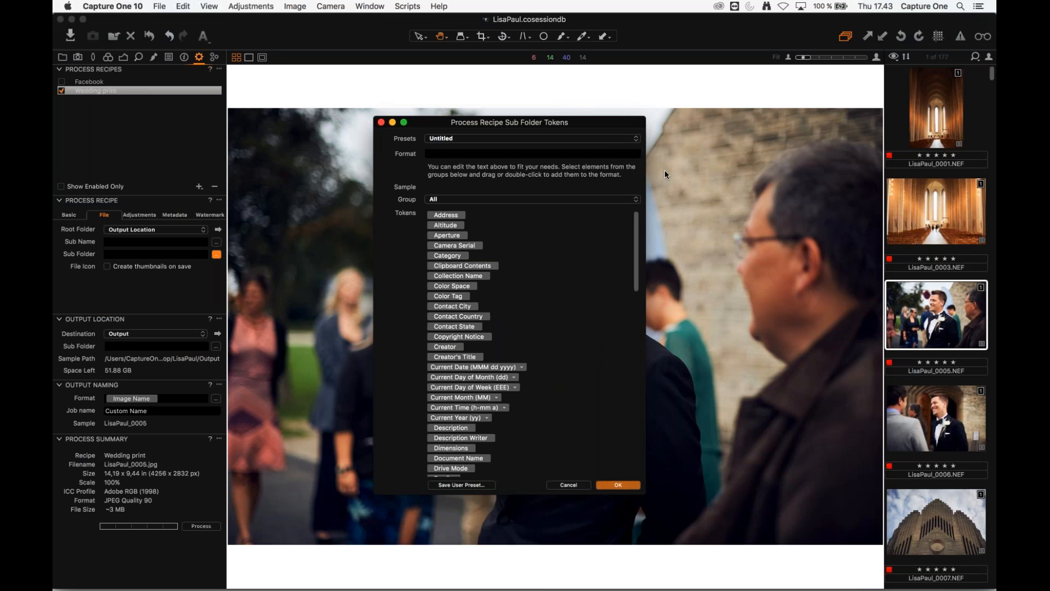
{"action": "scroll", "coordinate": [638, 249], "scroll_direction": "down", "scroll_amount": 15}
{"action": "scroll", "coordinate": [634, 236], "scroll_direction": "up", "scroll_amount": 12}
{"action": "scroll", "coordinate": [636, 229], "scroll_direction": "up", "scroll_amount": 4}
{"action": "left_click_drag", "start_coordinate": [442, 122], "coordinate": [452, 91]}
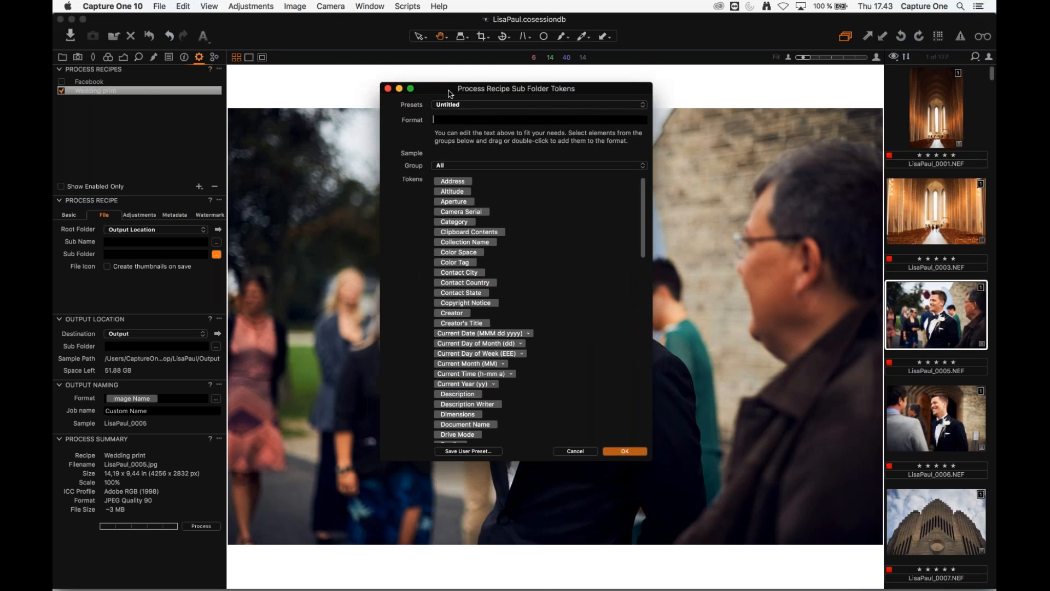
{"action": "type", "text": "Sjgafjf"}
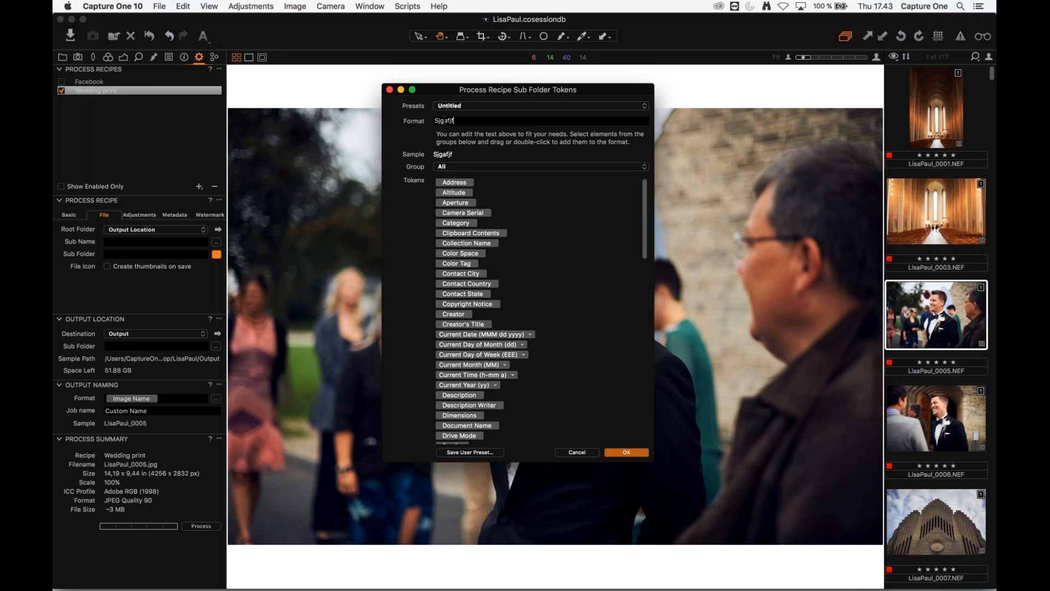
{"action": "key", "text": "BackSpace"}
{"action": "key", "text": "BackSpace"}
{"action": "key", "text": "BackSpace"}
{"action": "key", "text": "BackSpace"}
{"action": "key", "text": "BackSpace"}
{"action": "key", "text": "BackSpace"}
- Enter Print\ as the start of the sub folder format and add the Image Folder Name token from the General group
{"action": "type", "text": "Print"}
{"action": "type", "text": "/"}
{"action": "left_click", "coordinate": [469, 167]}
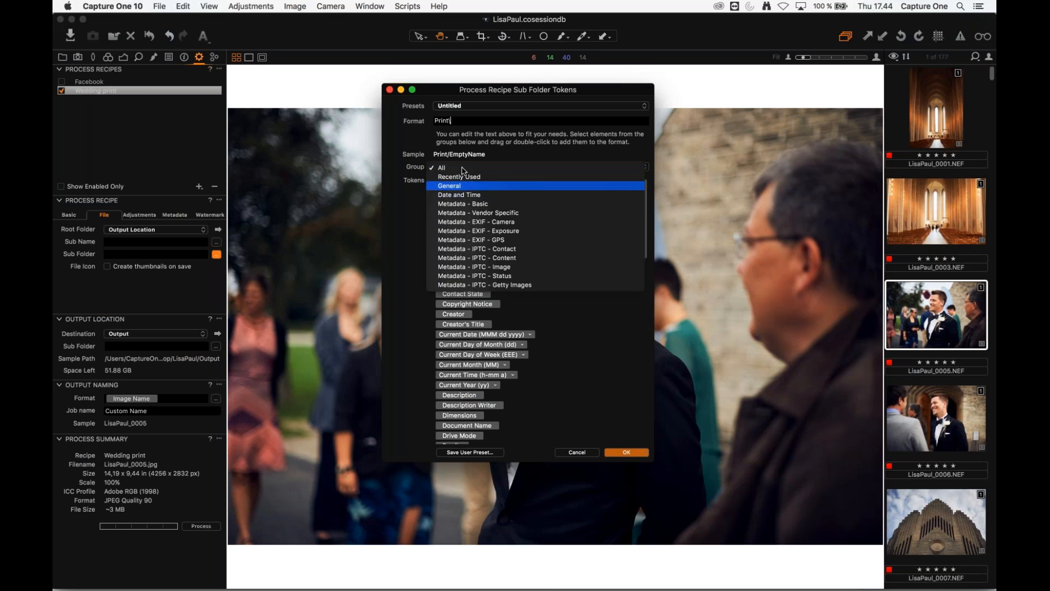
{"action": "left_click", "coordinate": [465, 186]}
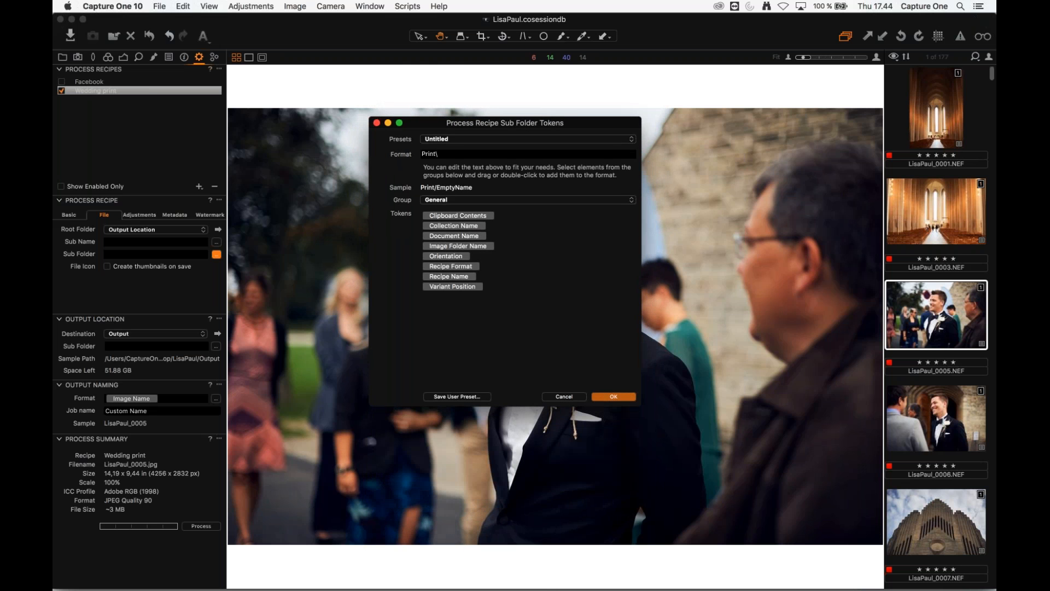
{"action": "left_click_drag", "start_coordinate": [419, 128], "coordinate": [436, 84]}
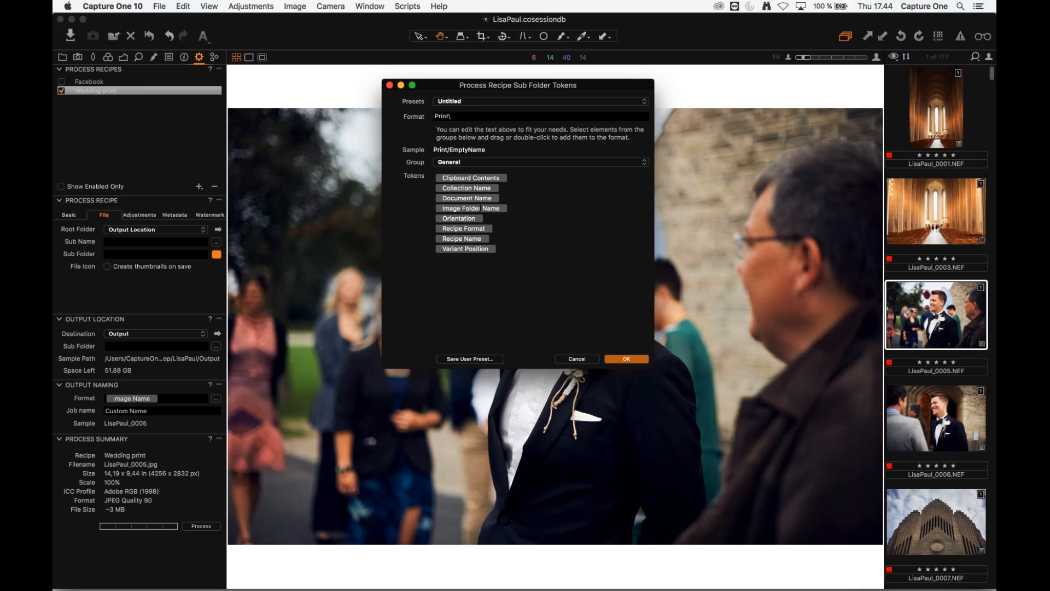
{"action": "left_click", "coordinate": [463, 163]}
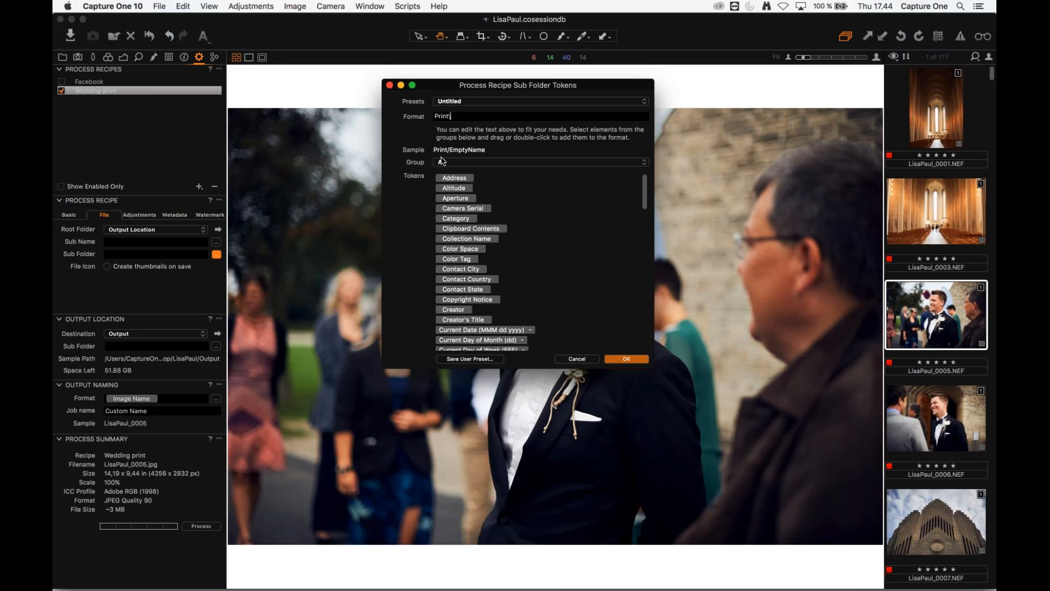
{"action": "left_click", "coordinate": [469, 163]}
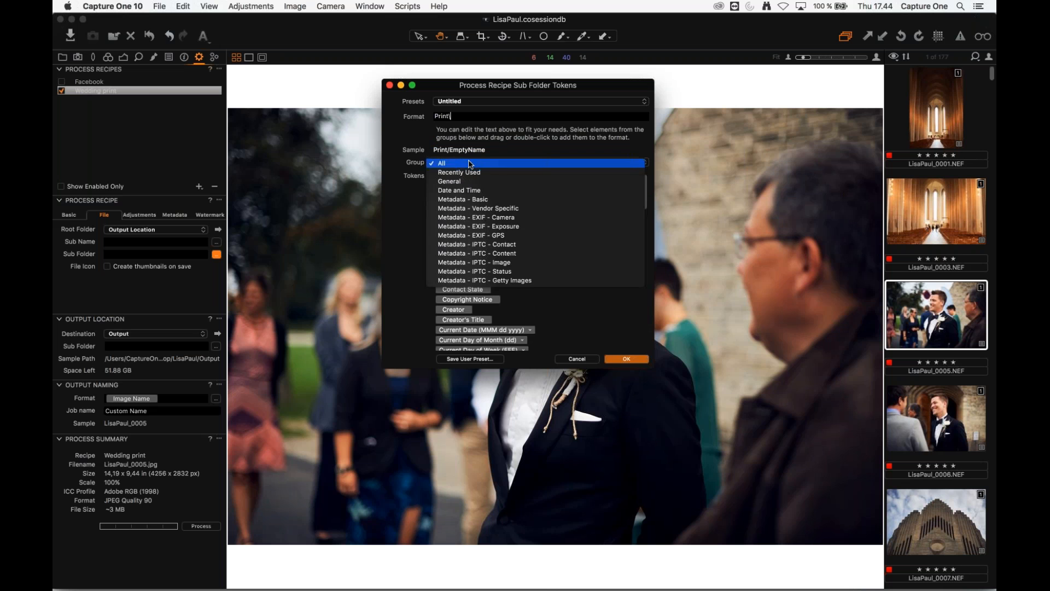
{"action": "left_click", "coordinate": [451, 181]}
{"action": "double_click", "coordinate": [480, 208]}
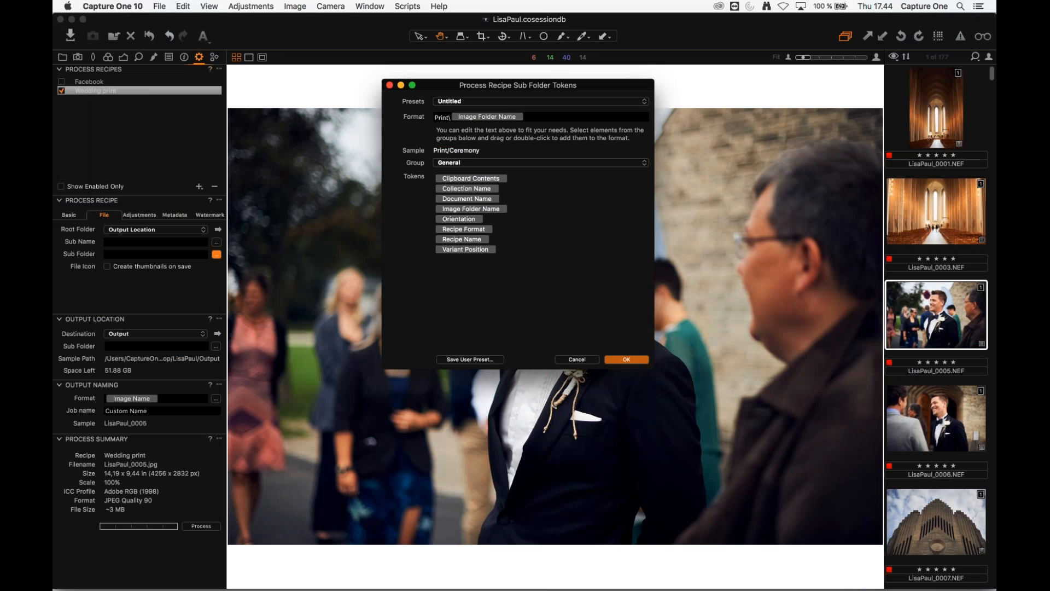
- Extend the sub folder format with a backslash and the Collection Name token, and accept the format
{"action": "type", "text": "\\"}
{"action": "double_click", "coordinate": [474, 188]}
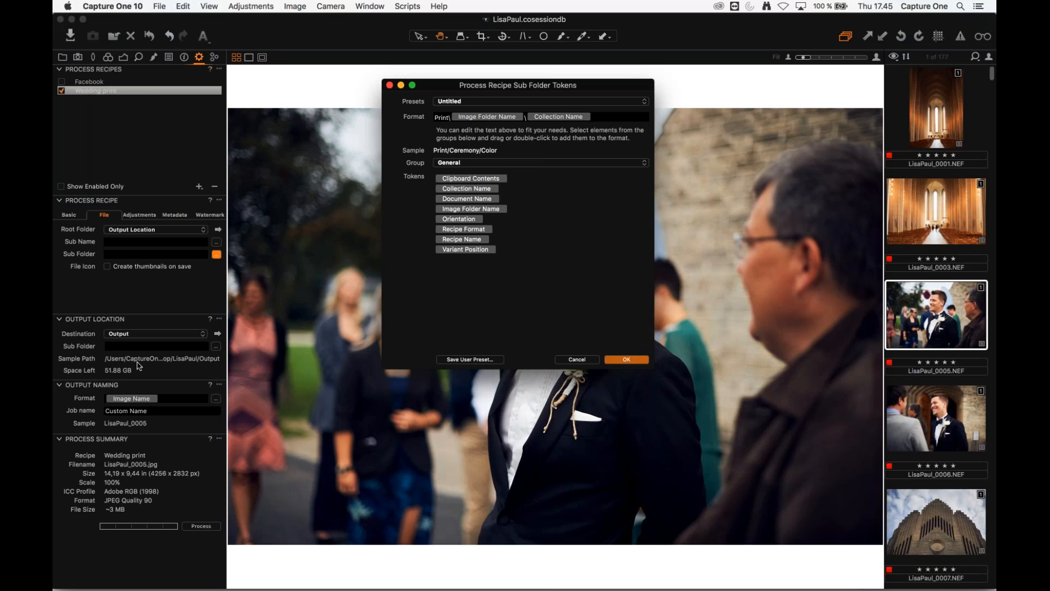
{"action": "left_click", "coordinate": [626, 359]}
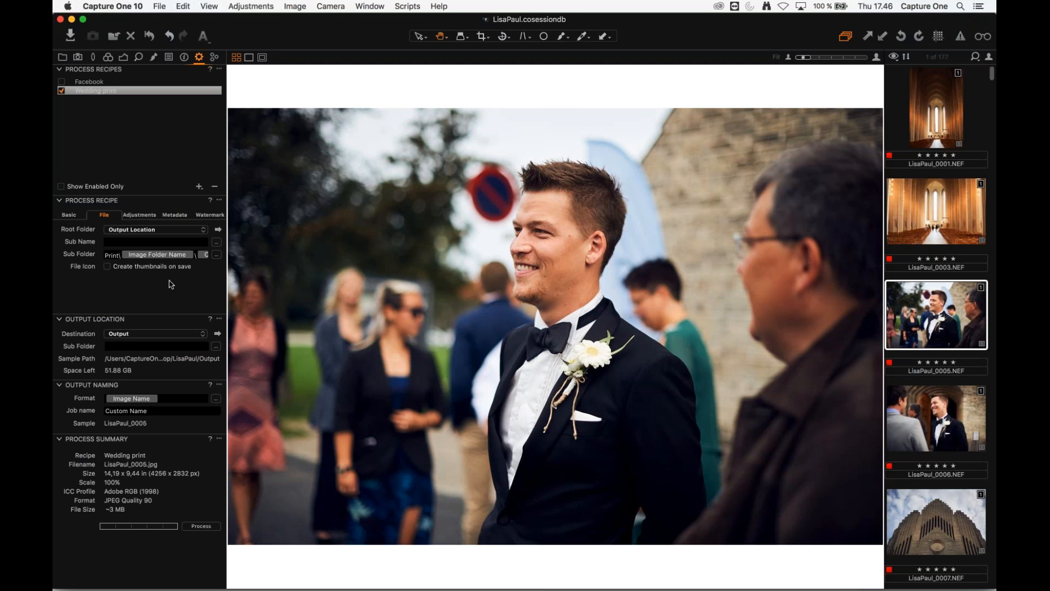
- Look through the Ceremony, Portraits, Reception and Dinner favorites in the session library
{"action": "left_click", "coordinate": [62, 57]}
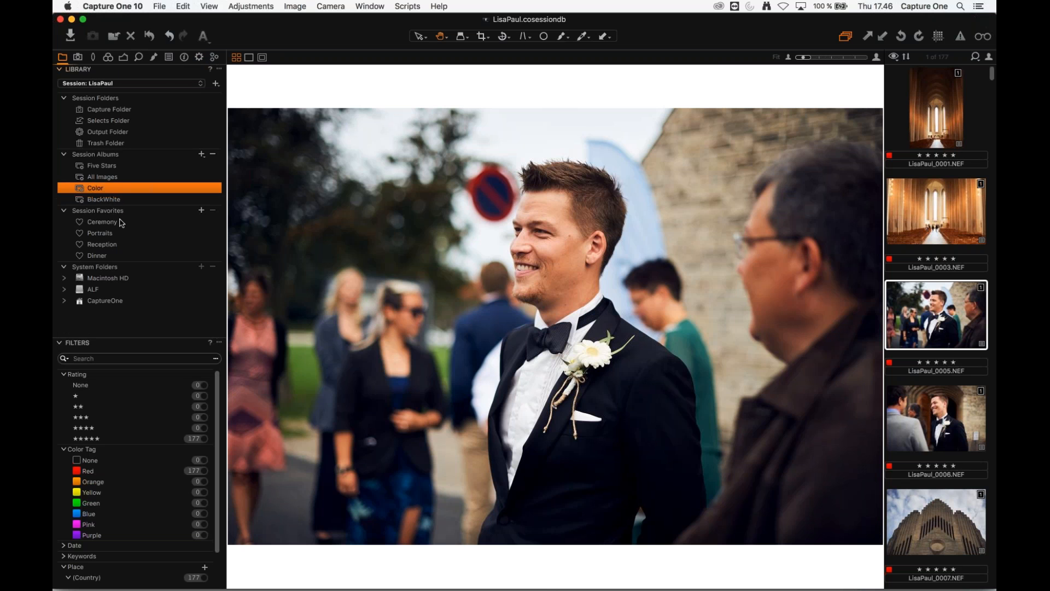
{"action": "left_click", "coordinate": [102, 221]}
{"action": "left_click", "coordinate": [100, 233]}
{"action": "left_click", "coordinate": [101, 244]}
{"action": "left_click", "coordinate": [124, 255]}
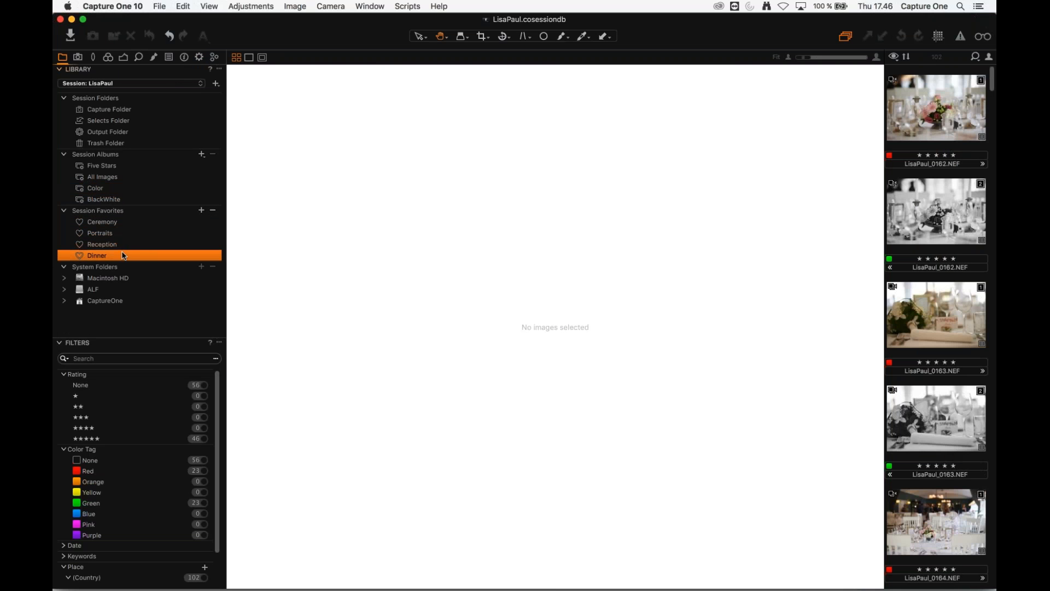
- Compare the BlackWhite and Color albums with the Portraits favorite, and browse the Color album's images
{"action": "left_click", "coordinate": [123, 198]}
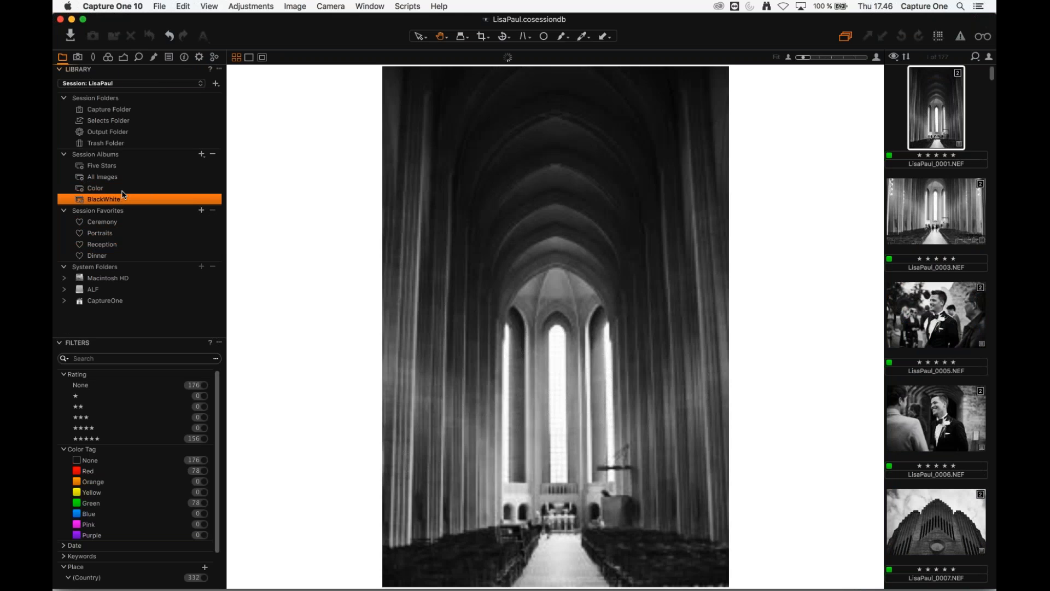
{"action": "left_click", "coordinate": [124, 187]}
{"action": "left_click", "coordinate": [129, 233]}
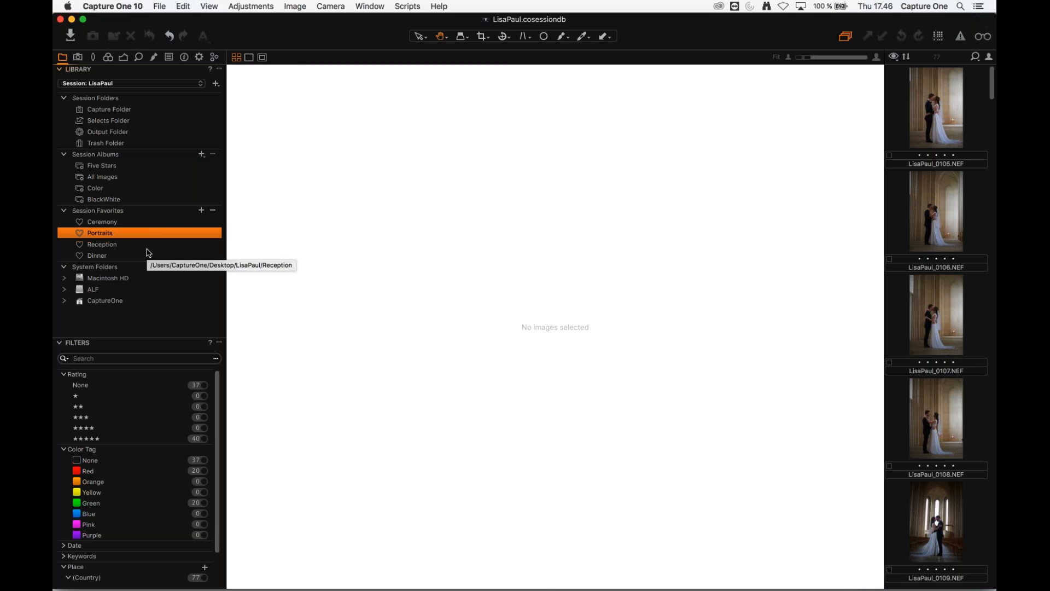
{"action": "left_click", "coordinate": [105, 189]}
{"action": "left_click", "coordinate": [120, 199]}
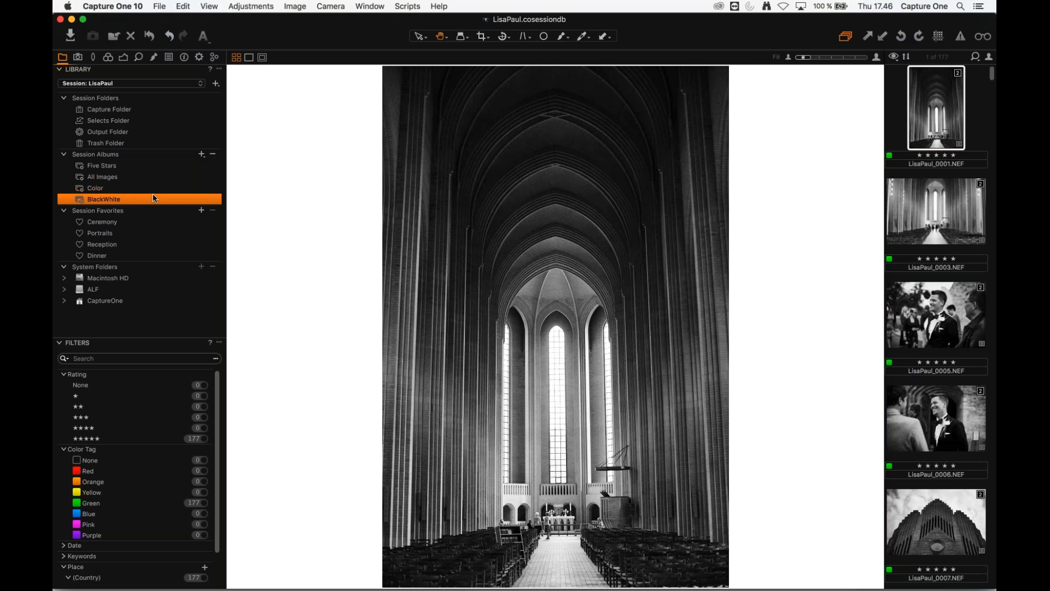
{"action": "left_click", "coordinate": [125, 188]}
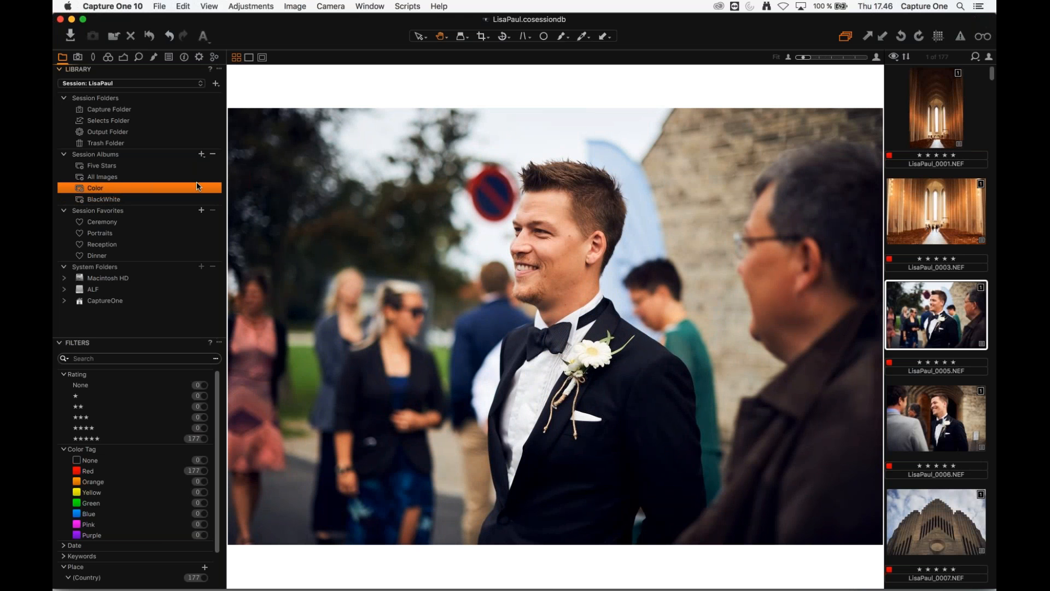
{"action": "left_click_drag", "start_coordinate": [990, 77], "coordinate": [993, 123]}
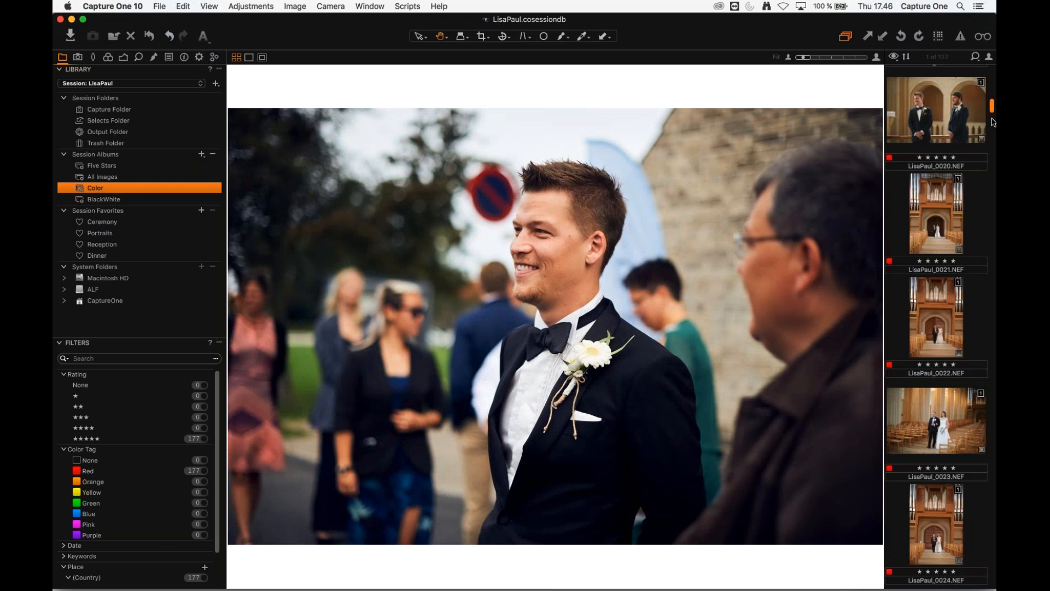
- Check the Ceremony favorite against the BlackWhite and Color albums and return to the Color album
{"action": "left_click", "coordinate": [123, 223]}
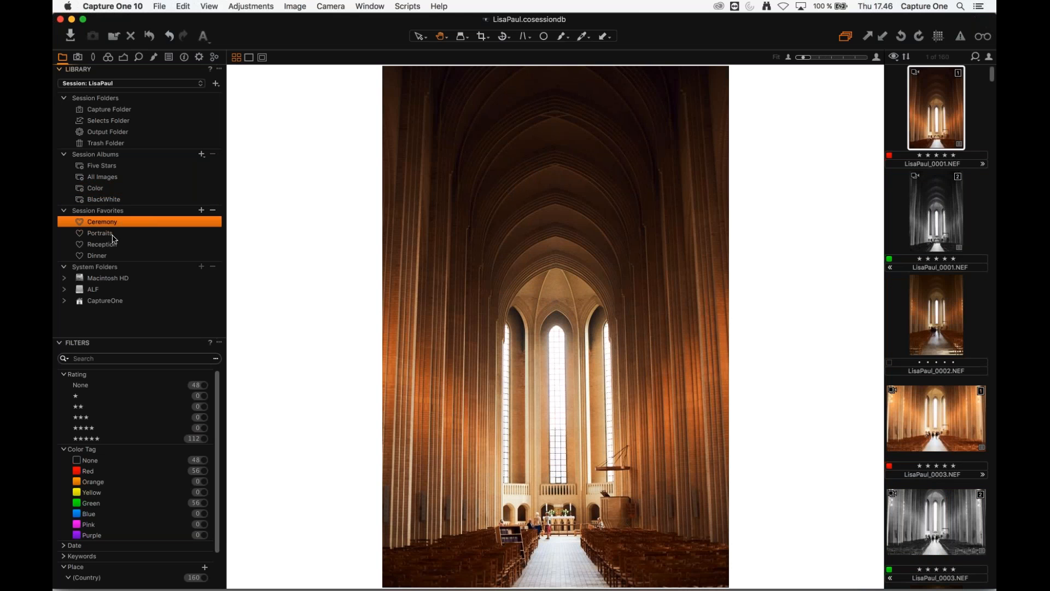
{"action": "left_click", "coordinate": [114, 201]}
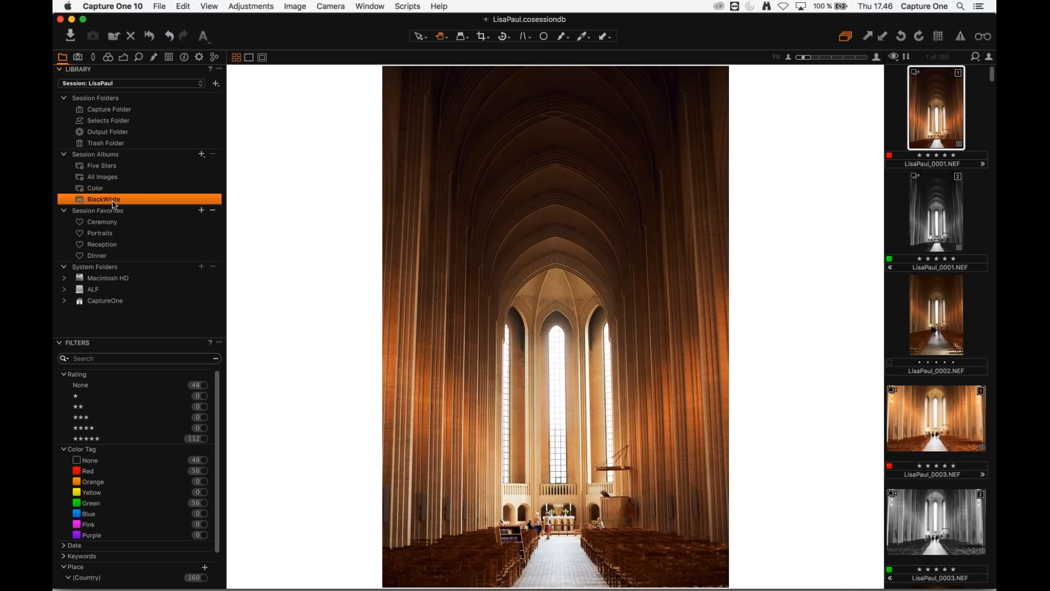
{"action": "left_click", "coordinate": [102, 189]}
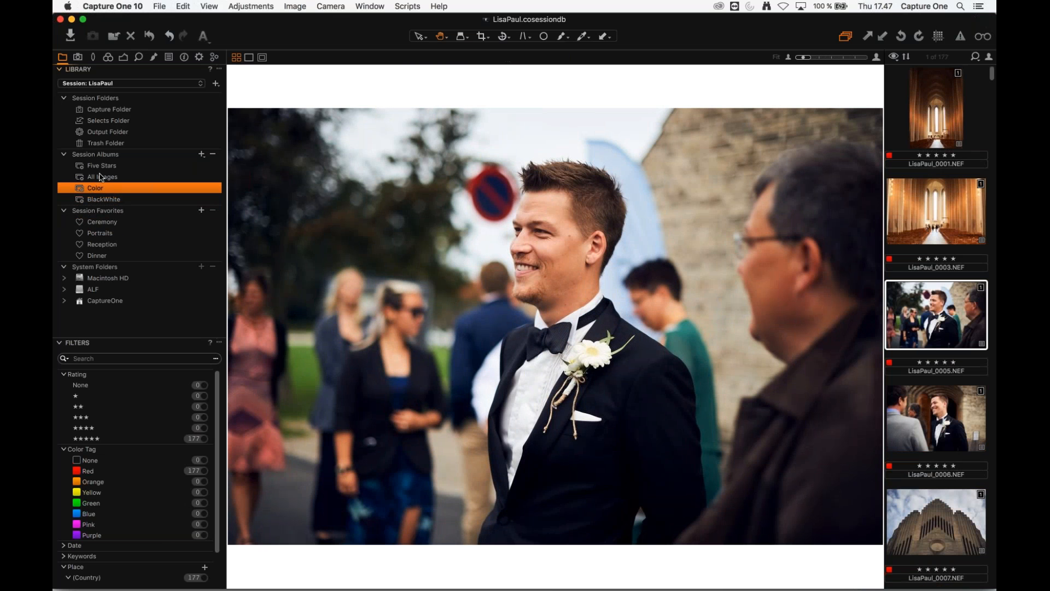
{"action": "left_click", "coordinate": [114, 223]}
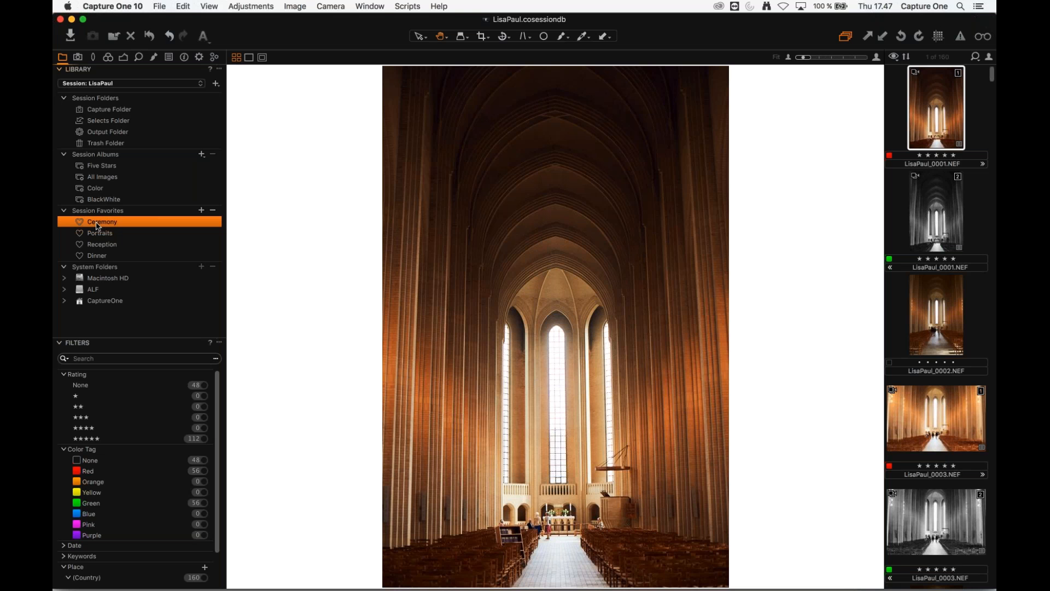
{"action": "left_click", "coordinate": [95, 189]}
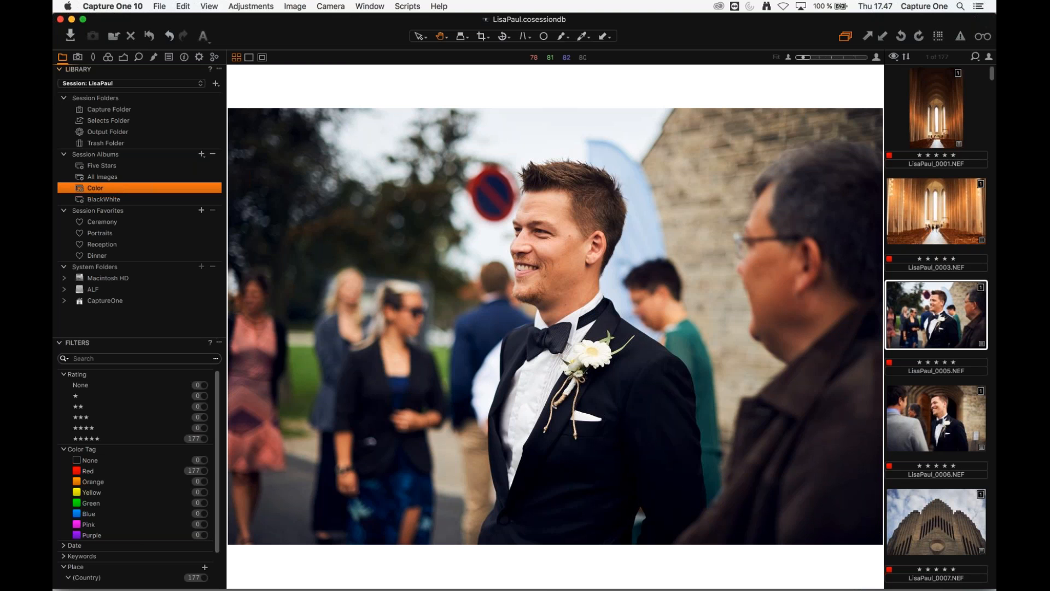
- Review the Wedding print recipe's basic settings and add a new process recipe named Wedding resized
{"action": "left_click", "coordinate": [199, 57]}
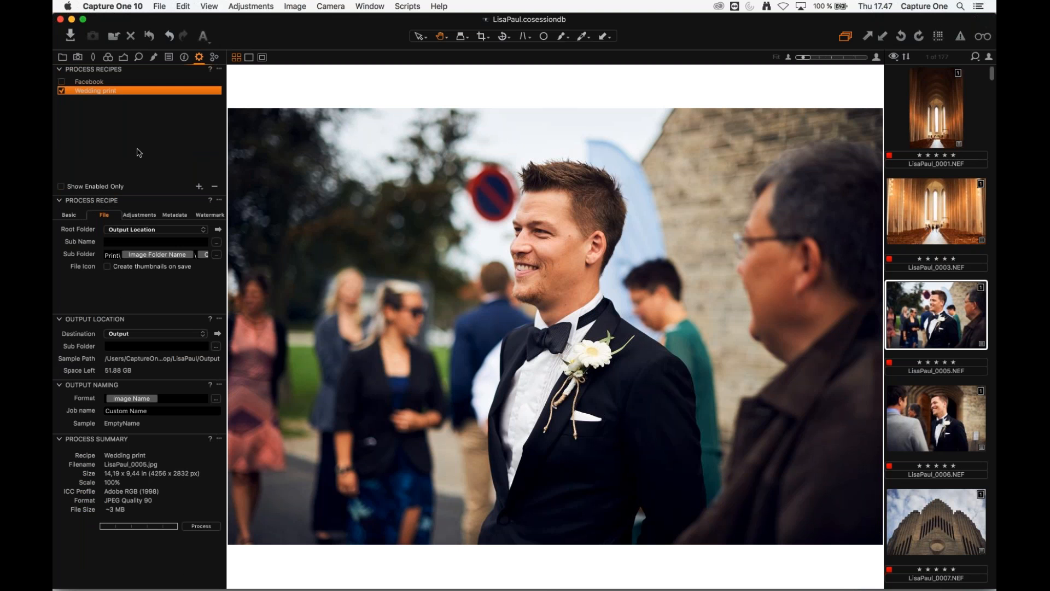
{"action": "left_click", "coordinate": [82, 214]}
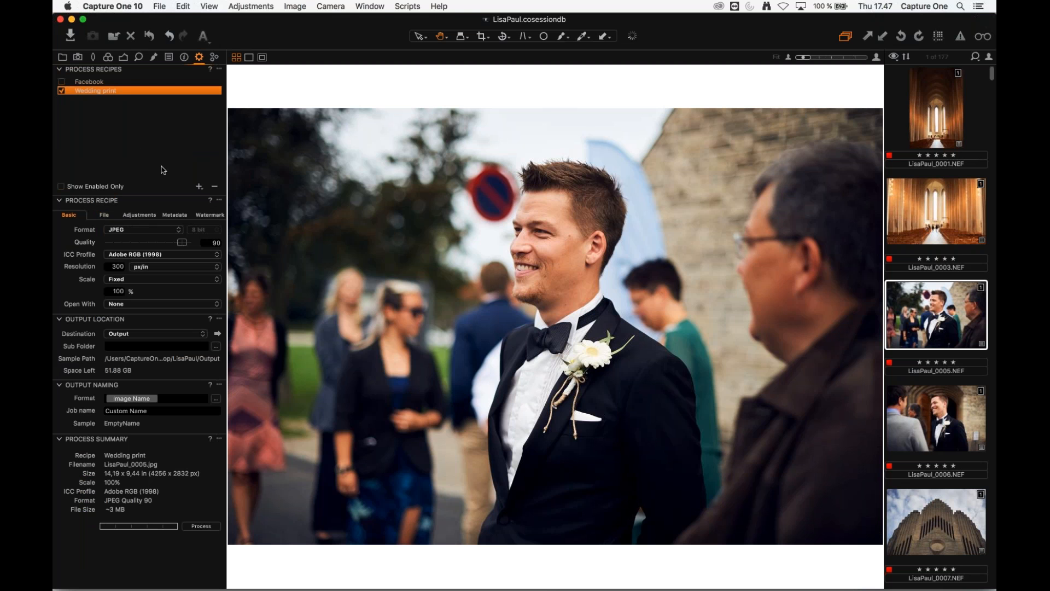
{"action": "left_click", "coordinate": [199, 187]}
{"action": "type", "text": "Wedding"}
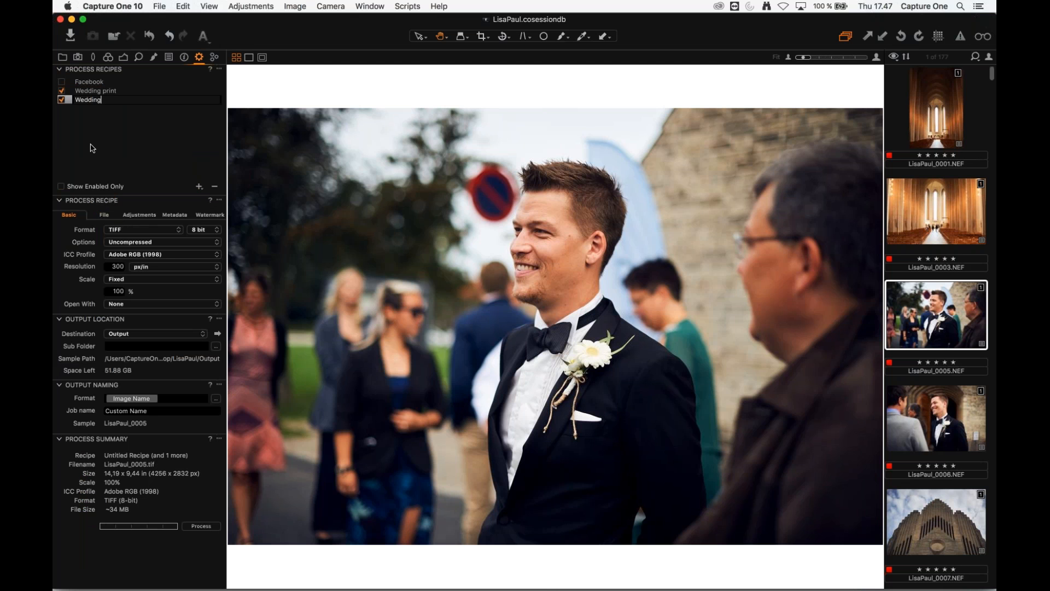
{"action": "type", "text": " resized"}
{"action": "key", "text": "Return"}
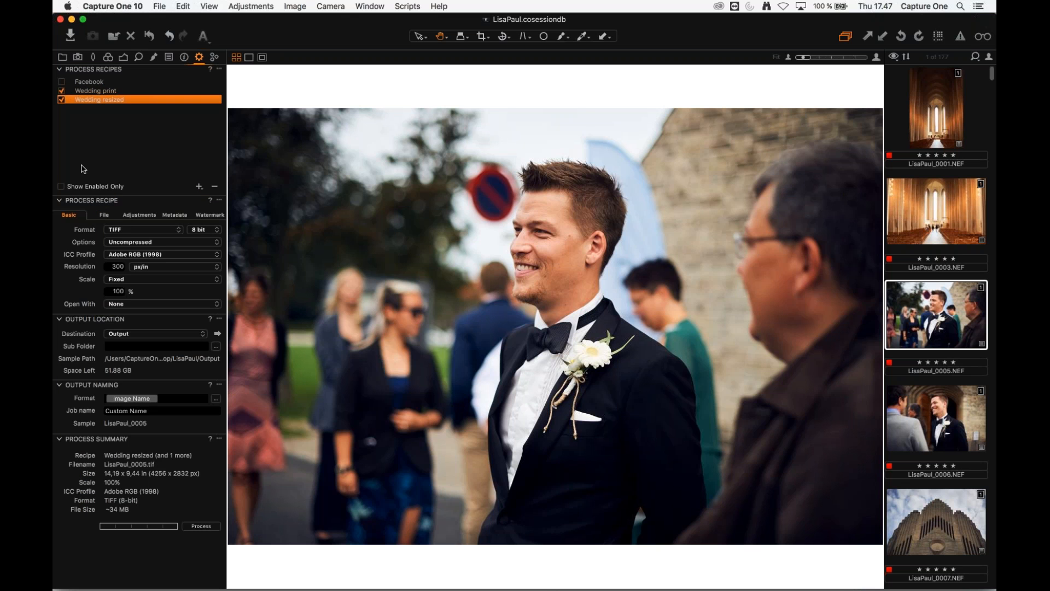
- Set the Wedding resized recipe's format to JPEG with a quality of 80
{"action": "left_click", "coordinate": [127, 230]}
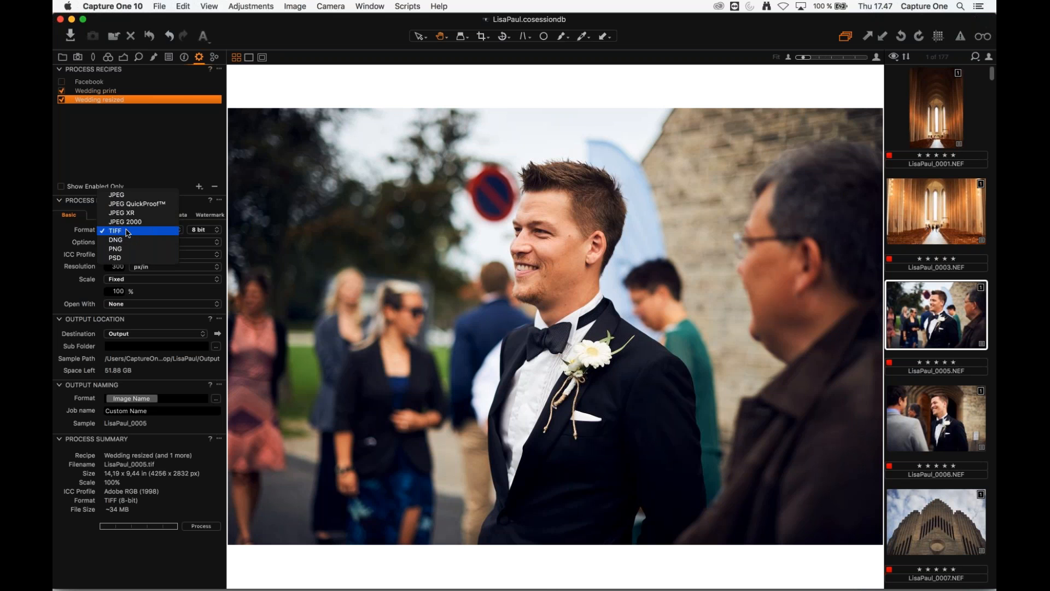
{"action": "left_click", "coordinate": [129, 194]}
{"action": "left_click", "coordinate": [211, 242]}
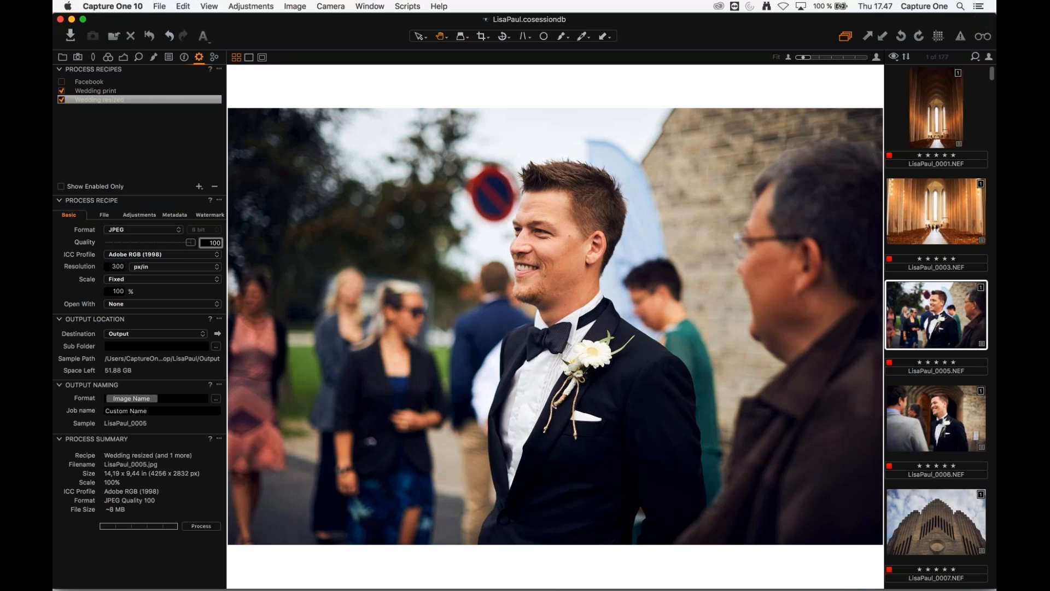
{"action": "type", "text": "80"}
{"action": "key", "text": "Return"}
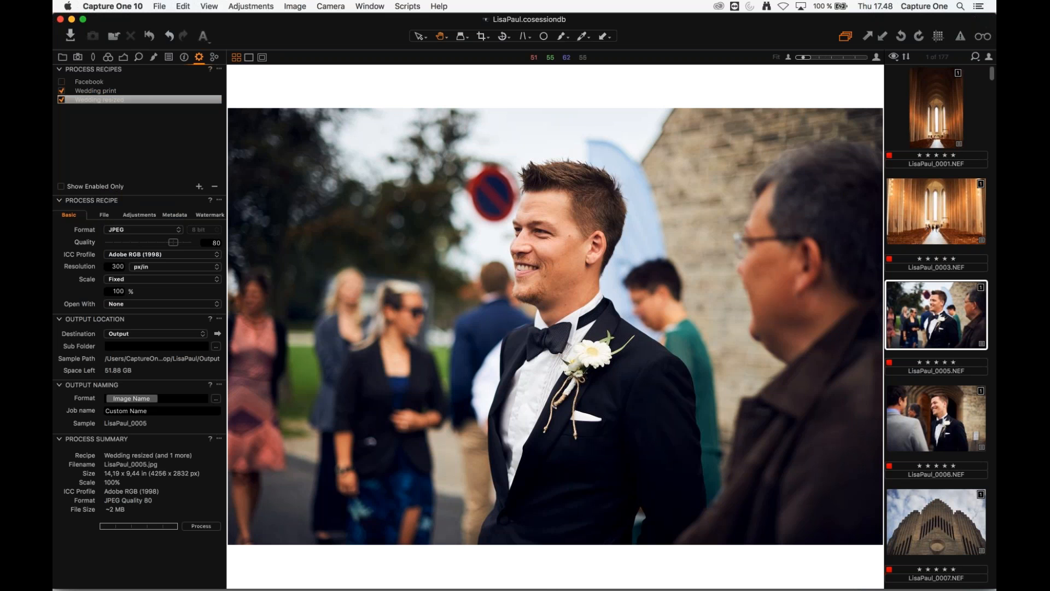
- Set the Wedding resized recipe's ICC profile to sRGB Color Space Profile
{"action": "left_click", "coordinate": [103, 104]}
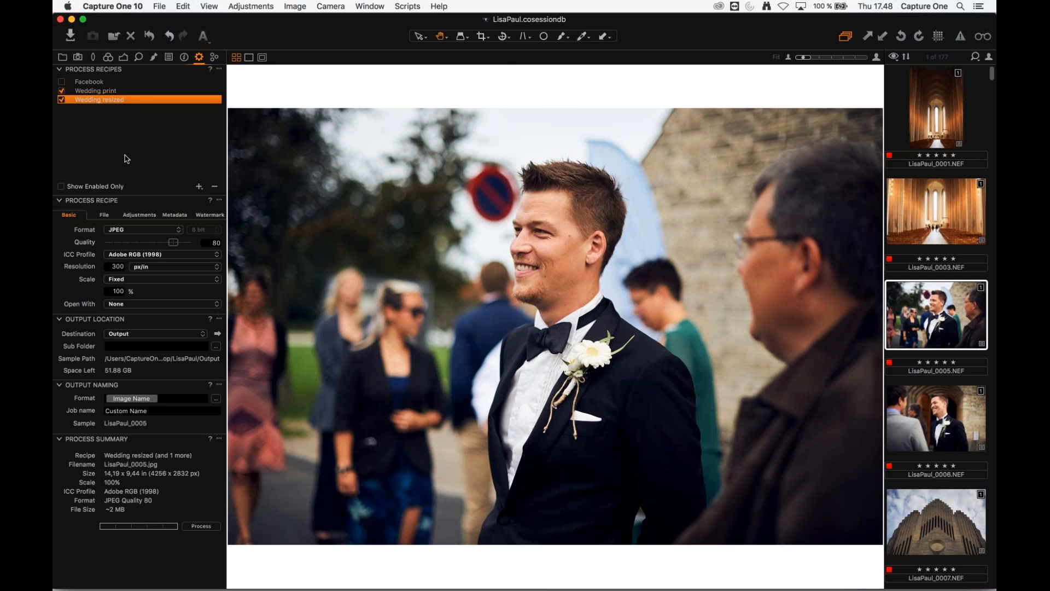
{"action": "left_click", "coordinate": [159, 255]}
{"action": "left_click", "coordinate": [150, 265]}
{"action": "left_click", "coordinate": [111, 257]}
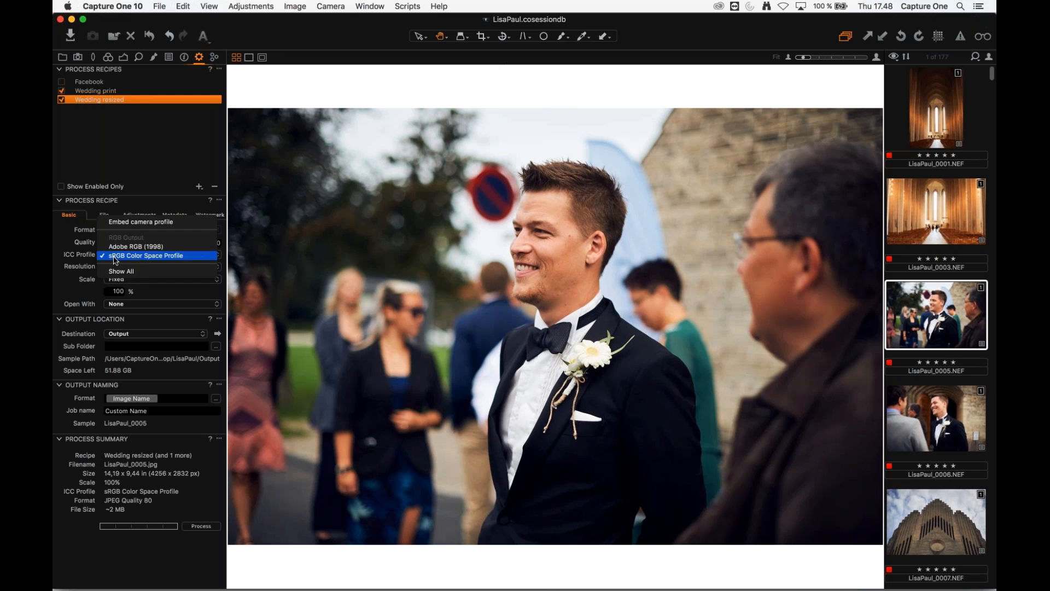
{"action": "left_click", "coordinate": [88, 261]}
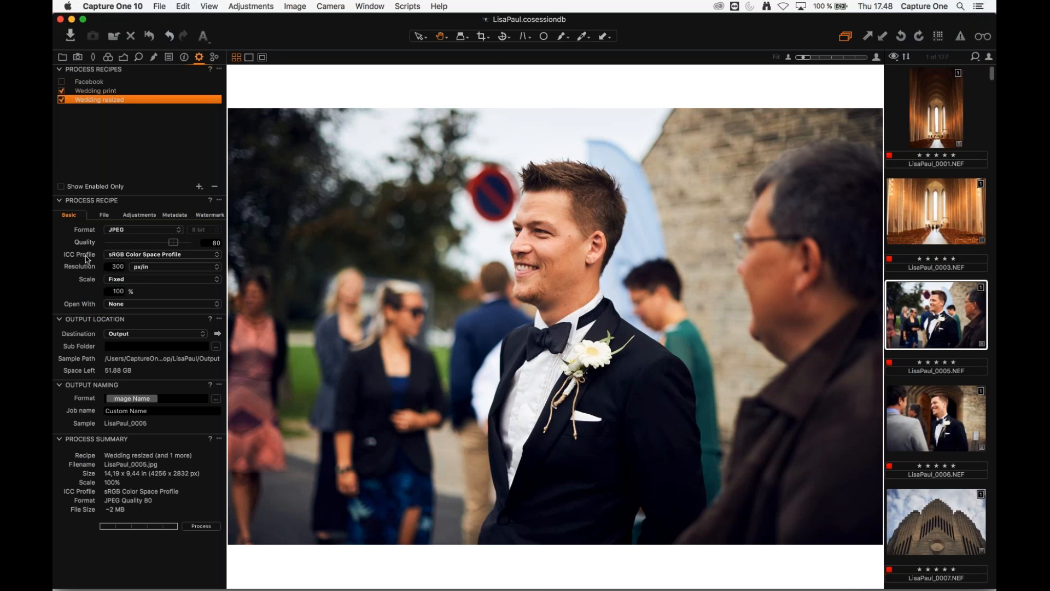
- Scale the Wedding resized recipe's output by Long Edge to 2500 px
{"action": "left_click", "coordinate": [126, 283]}
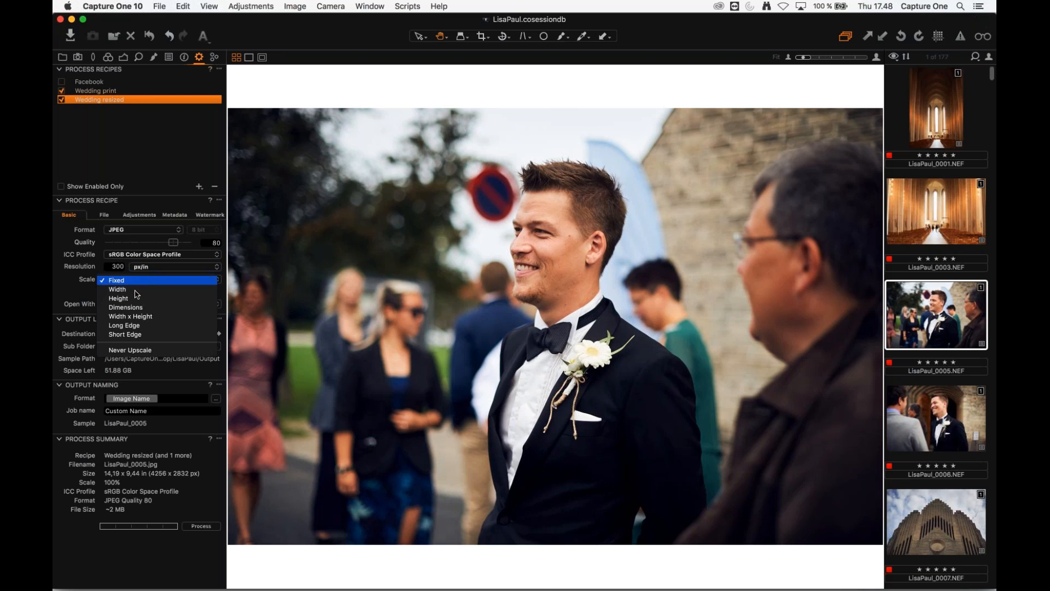
{"action": "left_click", "coordinate": [147, 326]}
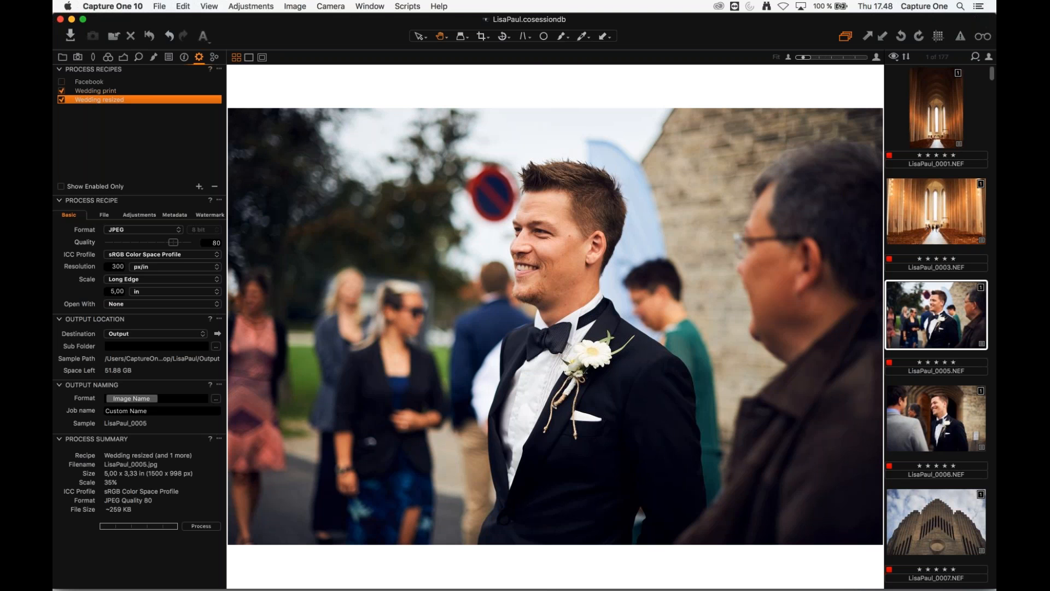
{"action": "left_click", "coordinate": [174, 291]}
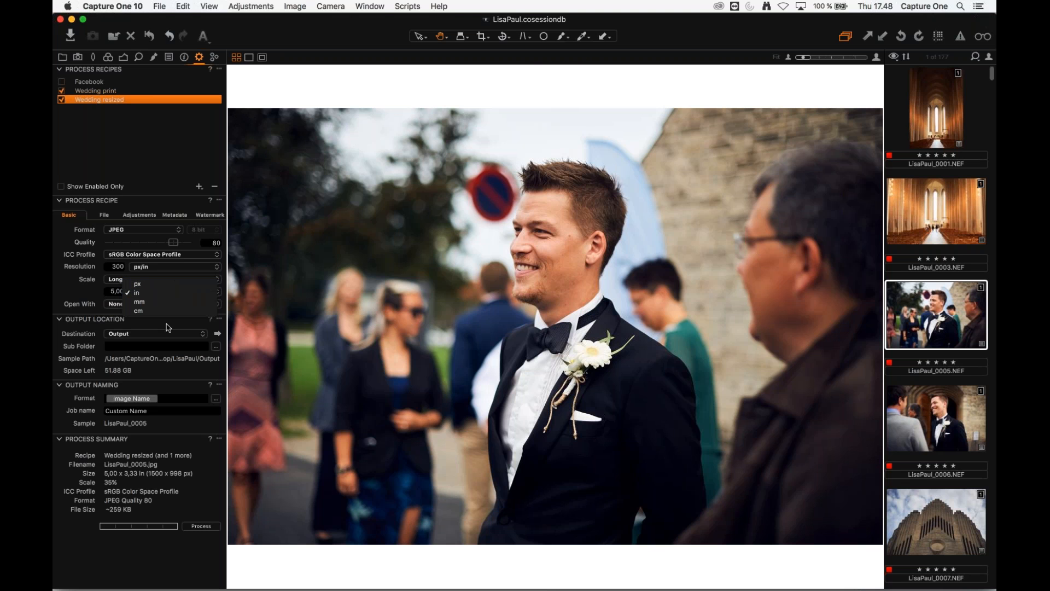
{"action": "left_click", "coordinate": [137, 283]}
{"action": "double_click", "coordinate": [115, 291]}
{"action": "type", "text": "2500"}
{"action": "key", "text": "Return"}
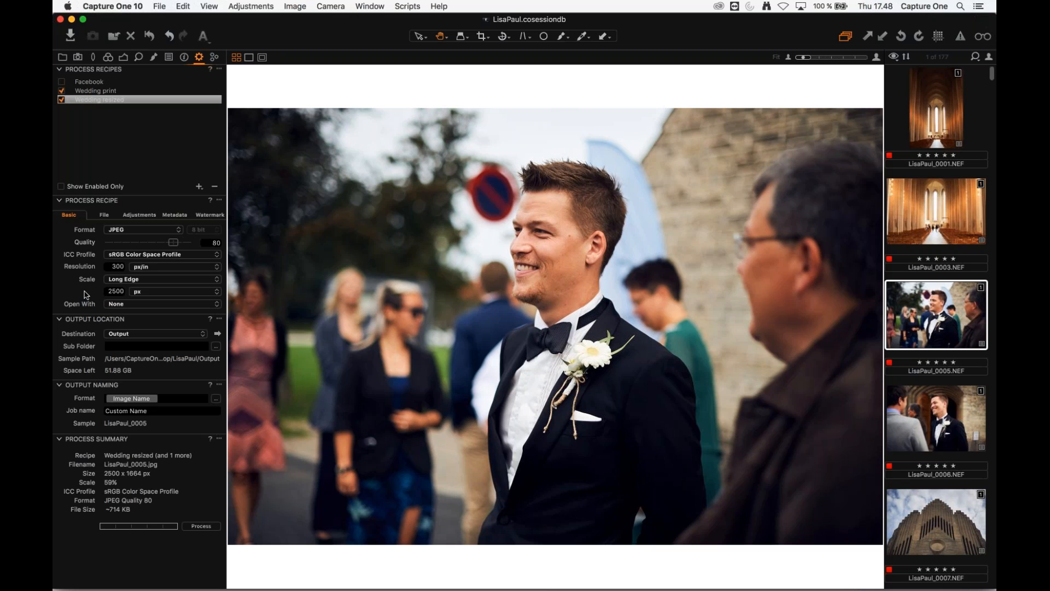
- Try to copy the Wedding print recipe's sub folder format into the Wedding resized recipe
{"action": "left_click", "coordinate": [104, 216]}
{"action": "left_click", "coordinate": [126, 255]}
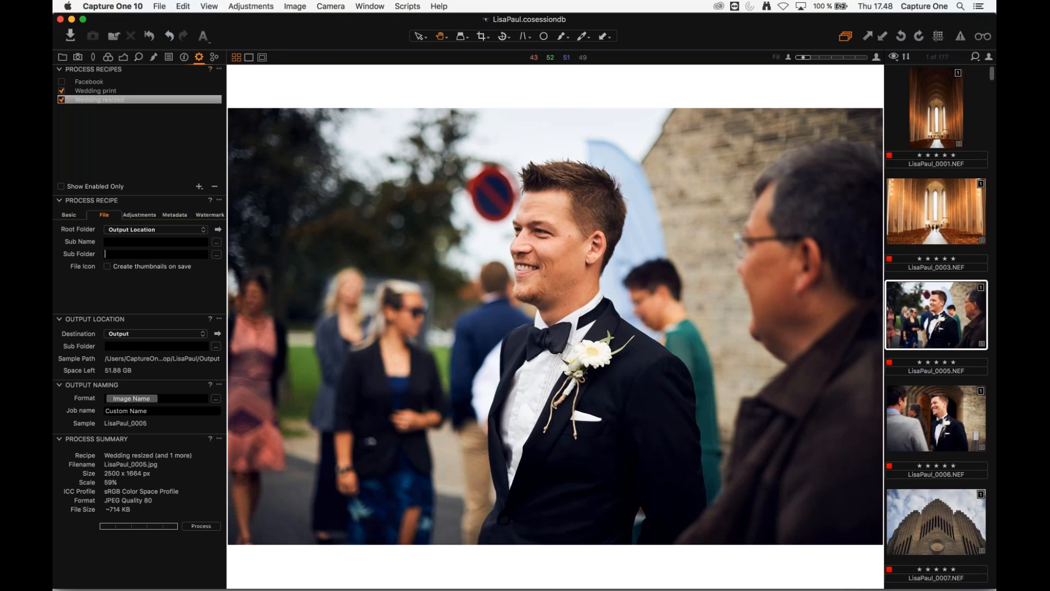
{"action": "left_click", "coordinate": [112, 91]}
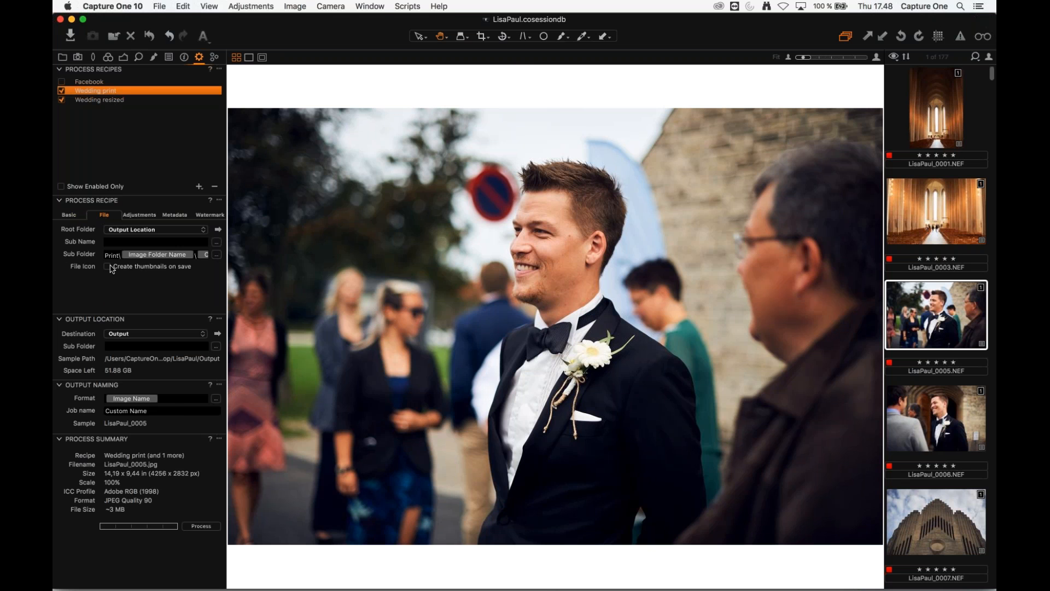
{"action": "left_click_drag", "start_coordinate": [105, 255], "coordinate": [241, 257]}
{"action": "left_click", "coordinate": [97, 100]}
{"action": "left_click", "coordinate": [156, 254]}
{"action": "type", "text": "Print\\"}
{"action": "key", "text": "BackSpace"}
{"action": "key", "text": "BackSpace"}
{"action": "key", "text": "BackSpace"}
{"action": "key", "text": "BackSpace"}
{"action": "key", "text": "BackSpace"}
{"action": "key", "text": "BackSpace"}
{"action": "key", "text": "BackSpace"}
{"action": "left_click", "coordinate": [137, 92]}
{"action": "left_click", "coordinate": [122, 241]}
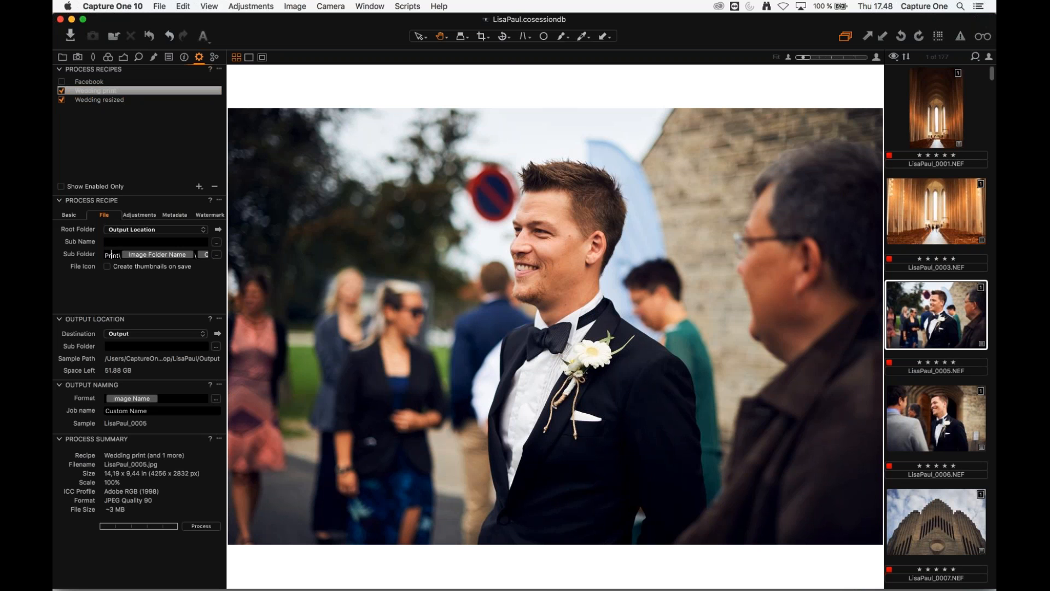
- Open the sub folder token editor for the Wedding resized recipe and start the format with Resized\
{"action": "left_click", "coordinate": [102, 100]}
{"action": "left_click", "coordinate": [143, 254]}
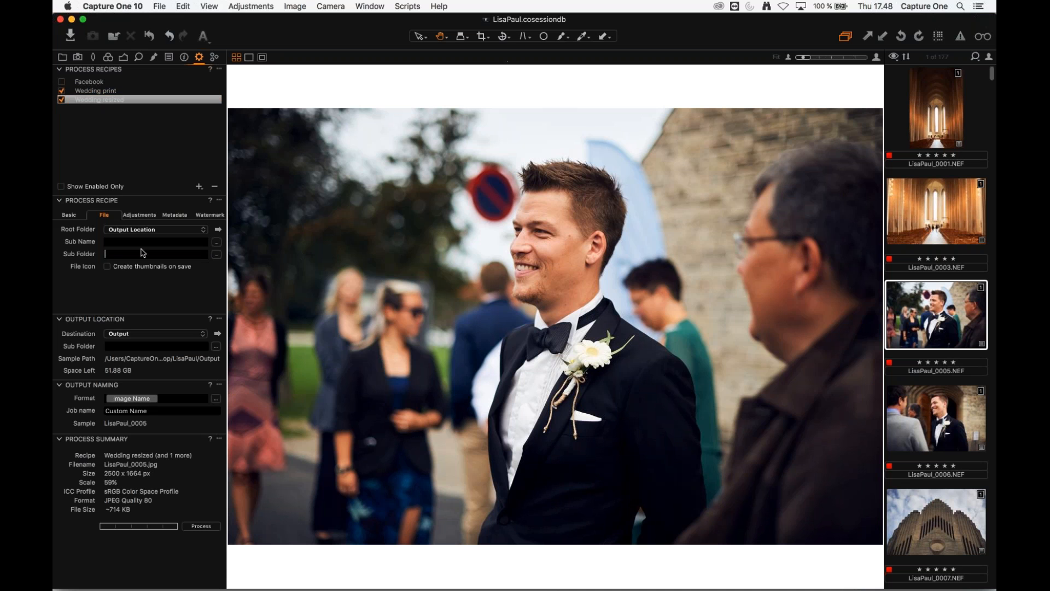
{"action": "left_click", "coordinate": [217, 255]}
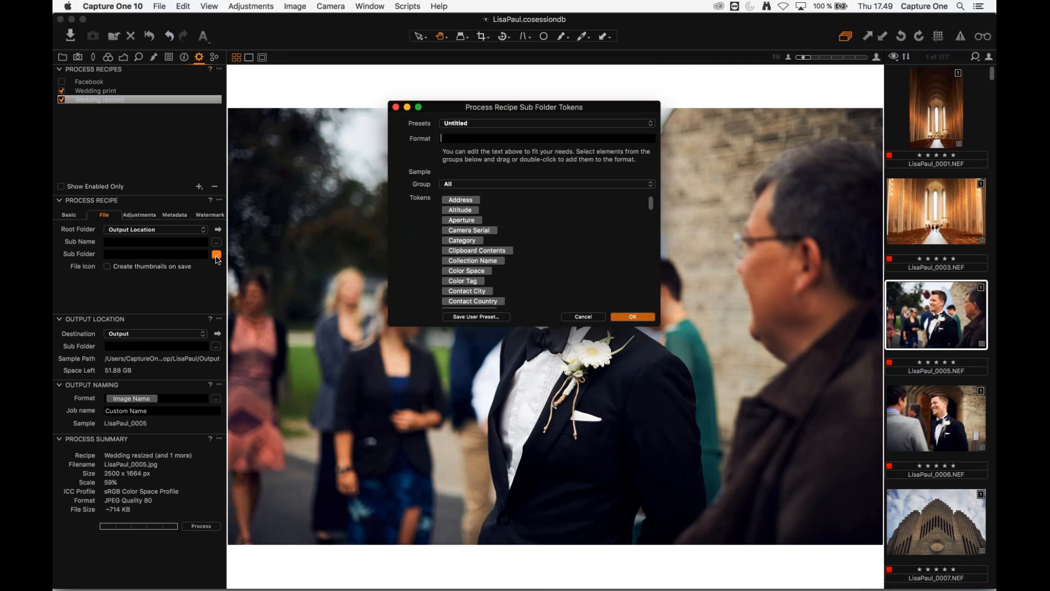
{"action": "left_click_drag", "start_coordinate": [480, 108], "coordinate": [459, 156]}
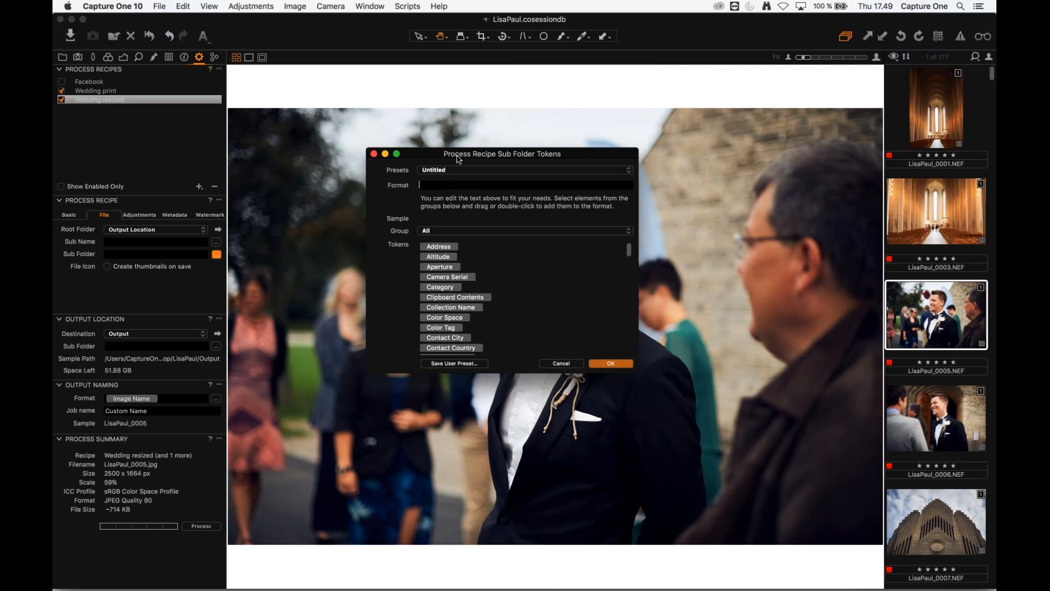
{"action": "type", "text": "Resized/"}
- Append the General tokens Image Folder Name and Collection Name to the sub folder format, separated by a backslash
{"action": "left_click", "coordinate": [440, 235]}
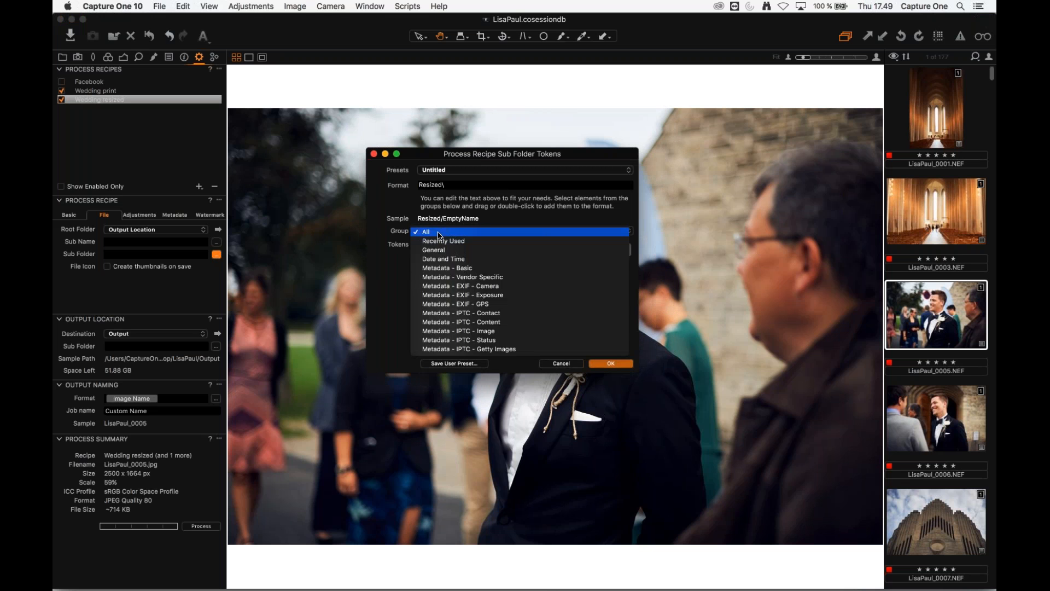
{"action": "left_click", "coordinate": [446, 244]}
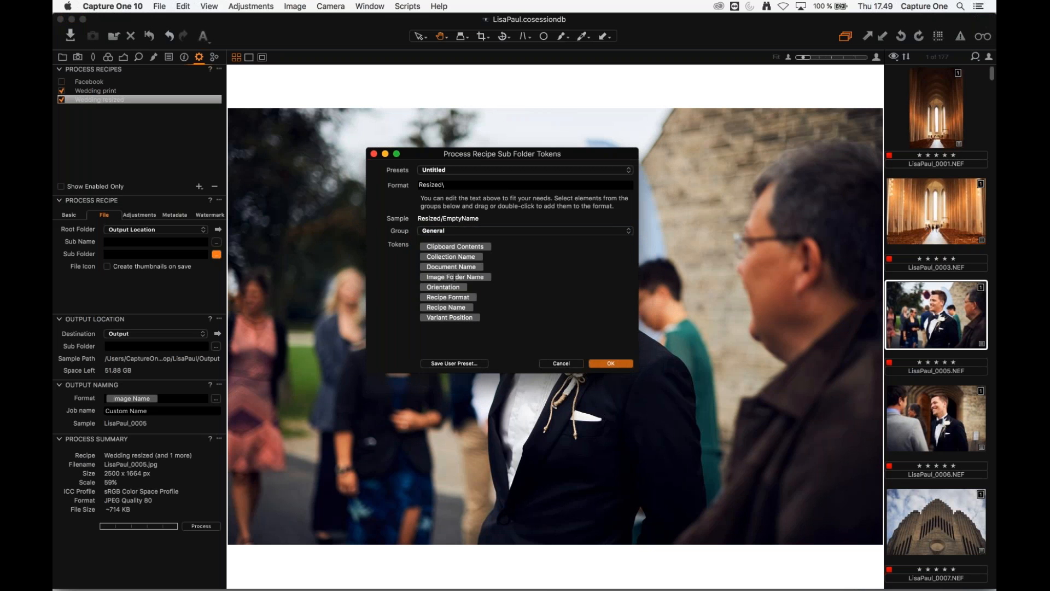
{"action": "double_click", "coordinate": [488, 277]}
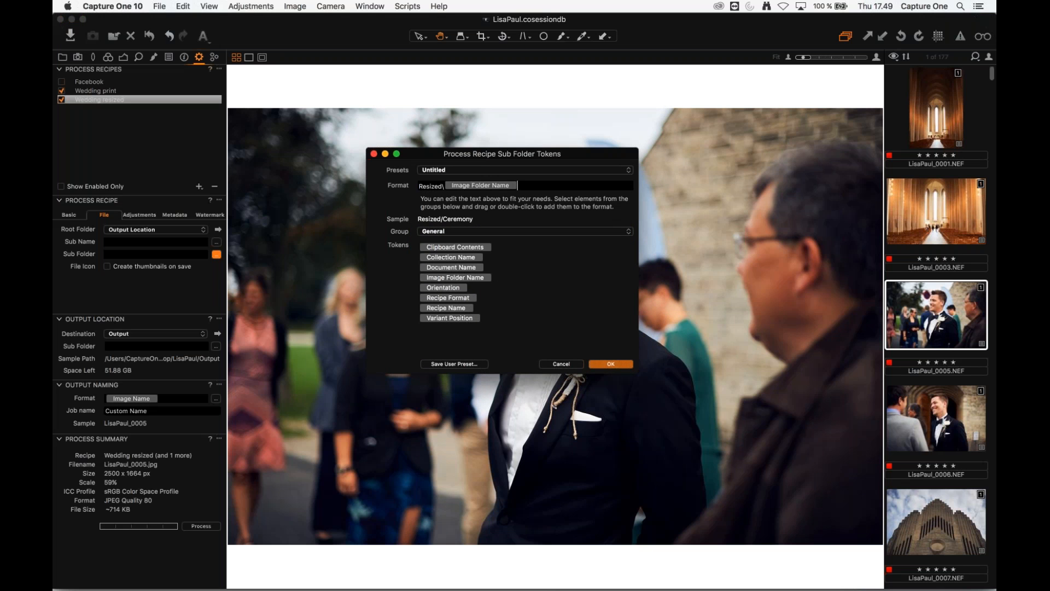
{"action": "type", "text": "\\"}
{"action": "double_click", "coordinate": [451, 257]}
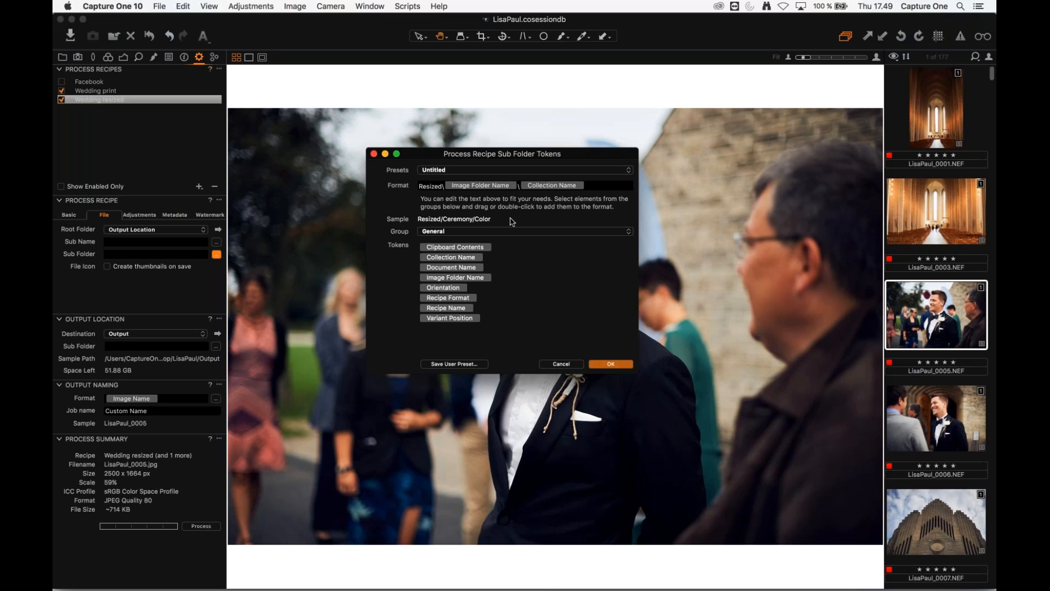
- Try adding the EXIF camera token Make as a further sub folder level, and remove it again
{"action": "left_click", "coordinate": [593, 185]}
{"action": "type", "text": "\\"}
{"action": "left_click", "coordinate": [448, 232]}
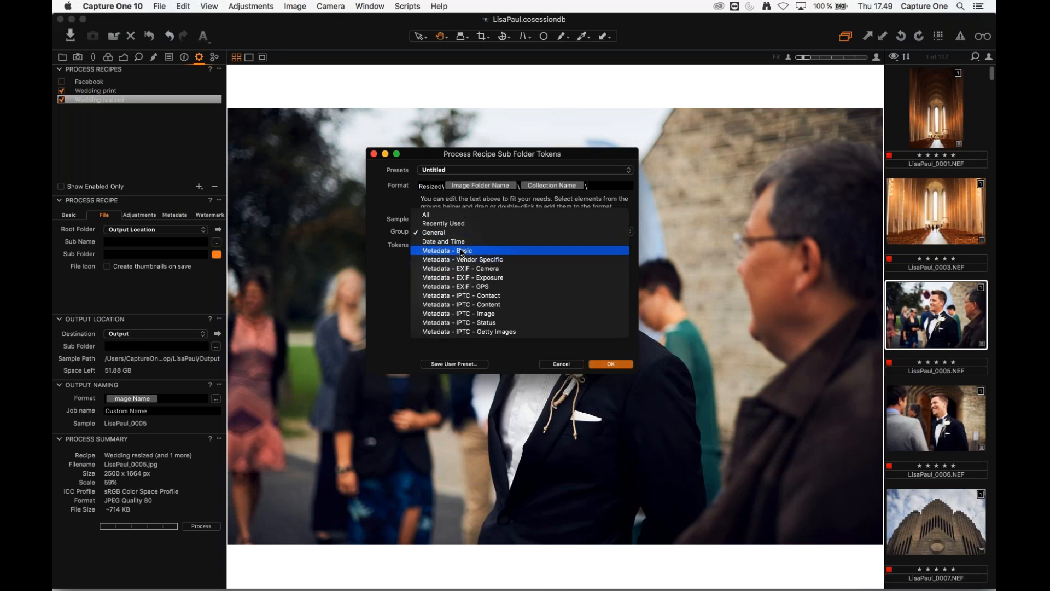
{"action": "left_click", "coordinate": [516, 269]}
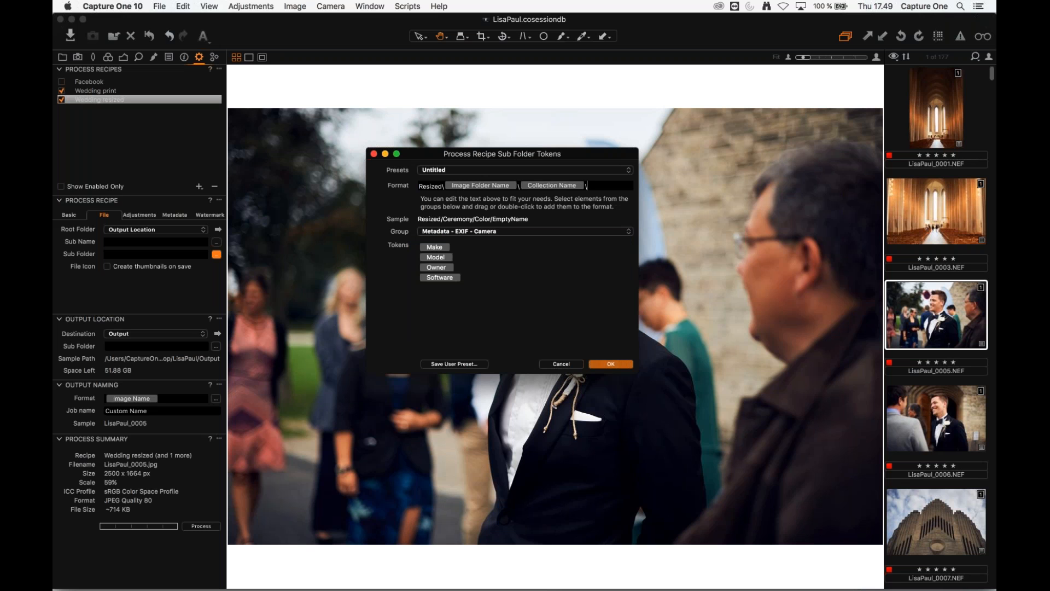
{"action": "double_click", "coordinate": [426, 247]}
{"action": "key", "text": "BackSpace"}
{"action": "key", "text": "BackSpace"}
{"action": "left_click", "coordinate": [532, 234]}
{"action": "left_click", "coordinate": [476, 198]}
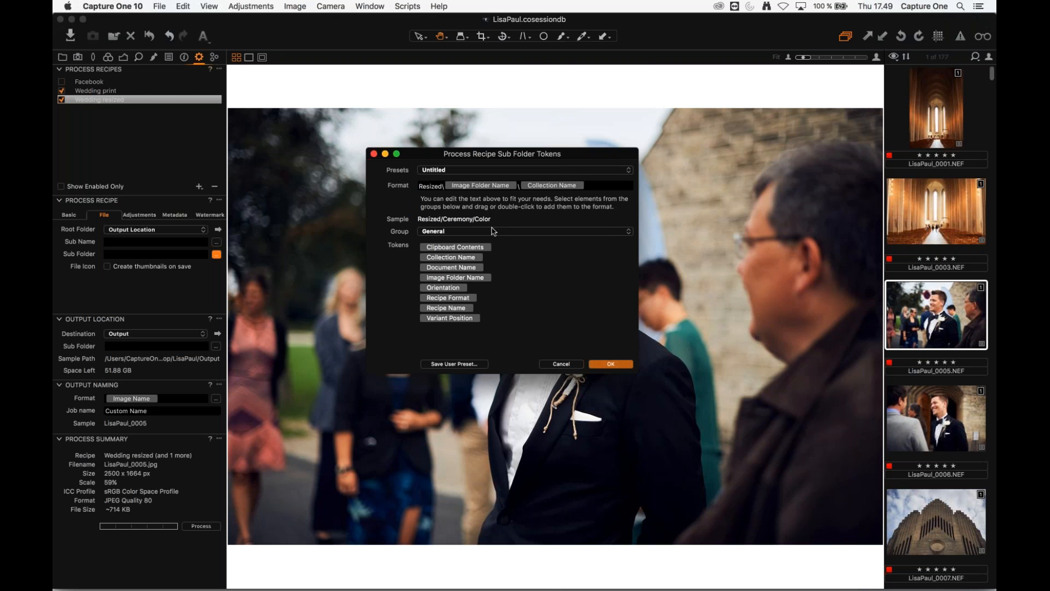
- Accept the sub folder format and return to the Wedding resized recipe's basic settings
{"action": "left_click", "coordinate": [607, 364]}
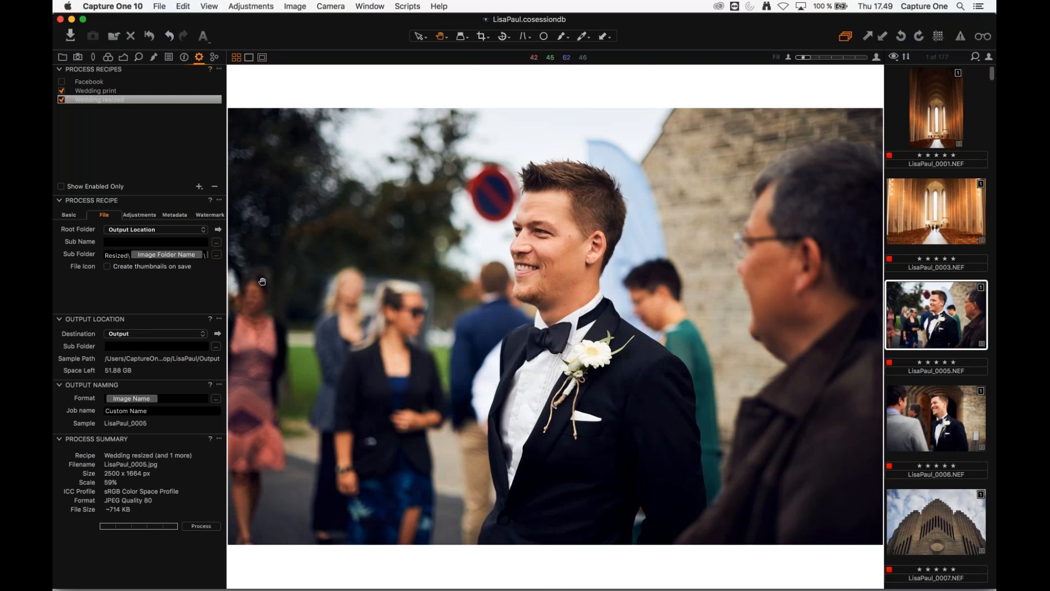
{"action": "left_click", "coordinate": [68, 218]}
- Set the Wedding print recipe's sharpening to Output Sharpening for Print
{"action": "left_click", "coordinate": [96, 91]}
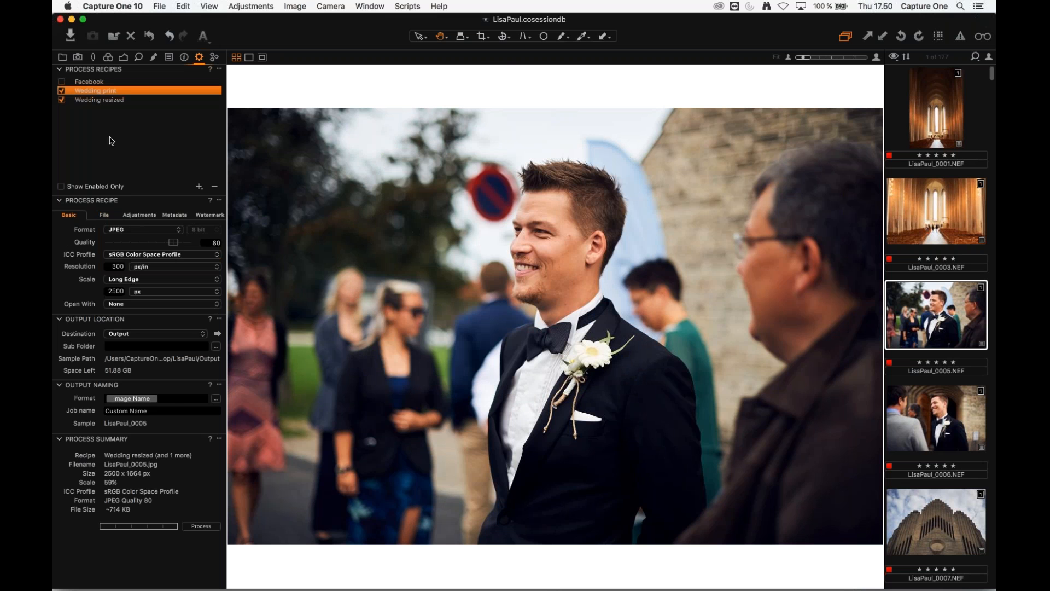
{"action": "left_click", "coordinate": [105, 216]}
{"action": "left_click", "coordinate": [137, 216]}
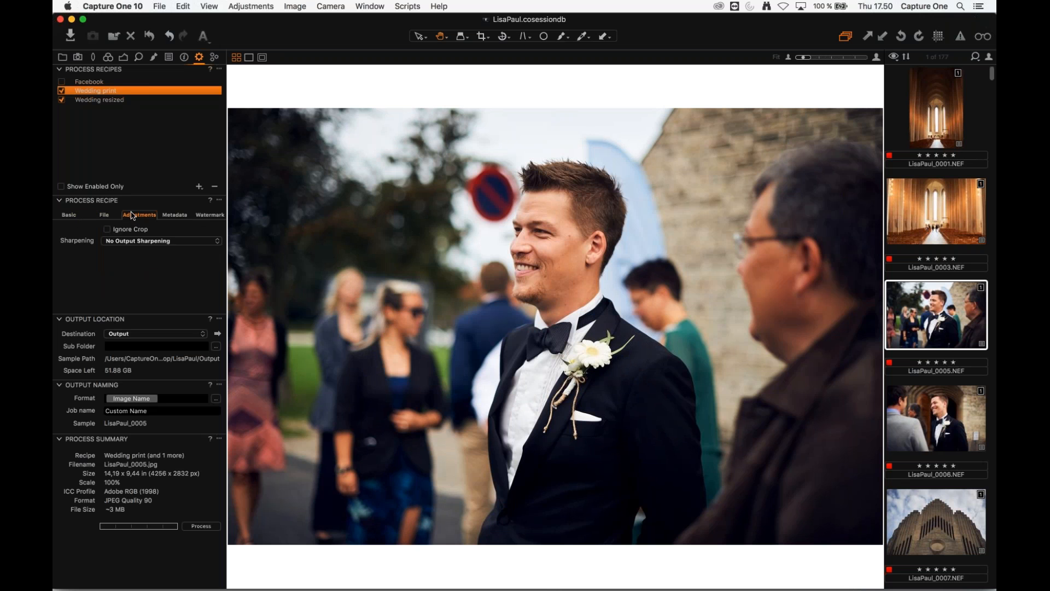
{"action": "left_click", "coordinate": [147, 242]}
{"action": "left_click", "coordinate": [185, 256]}
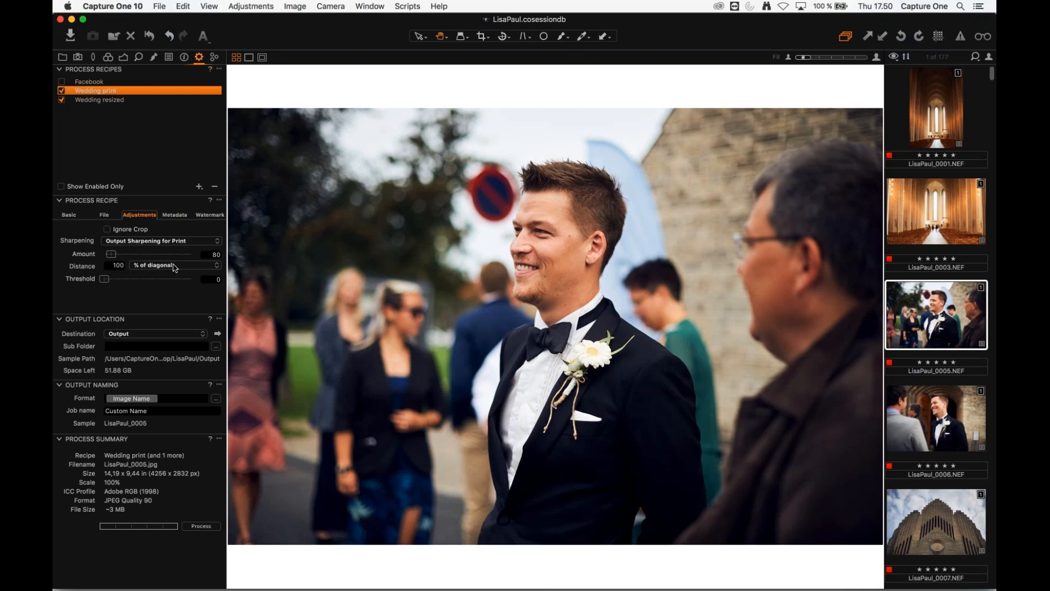
- Set the Wedding resized recipe's sharpening to Output Sharpening for Screen
{"action": "left_click", "coordinate": [117, 100]}
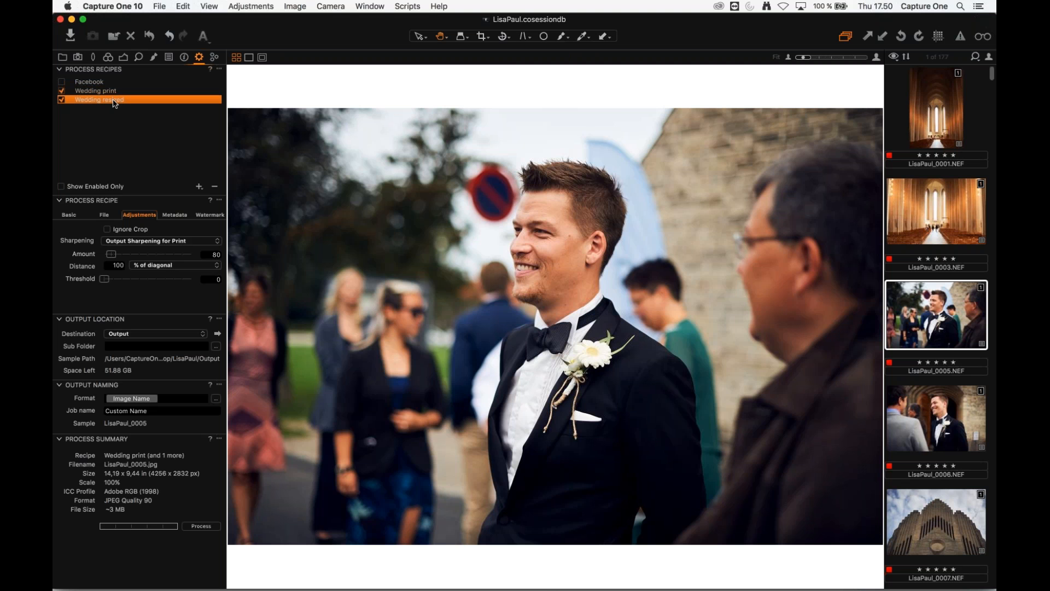
{"action": "left_click", "coordinate": [171, 241]}
{"action": "left_click", "coordinate": [173, 251]}
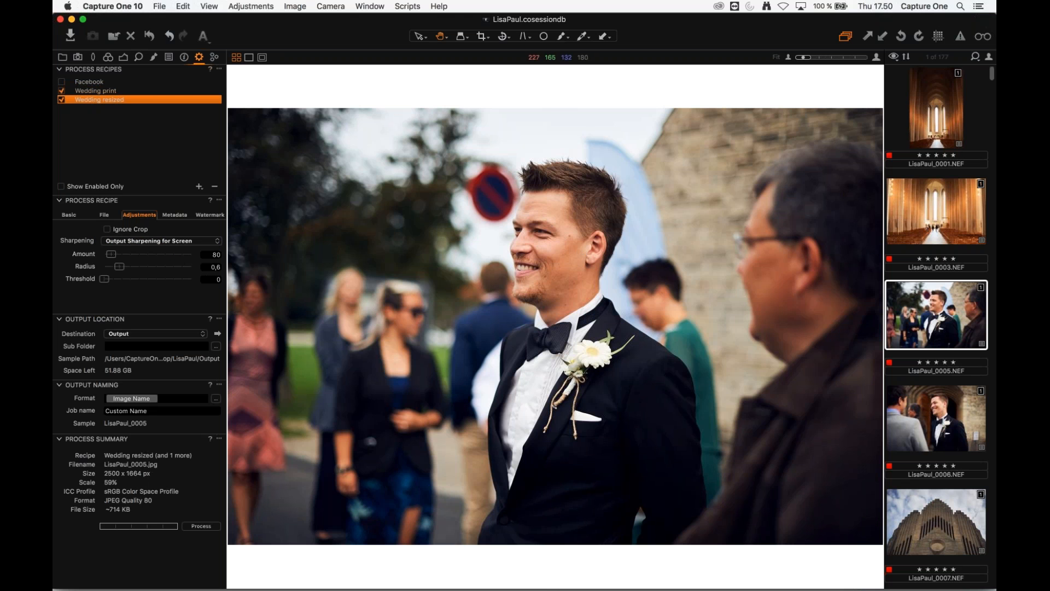
- Inspect the groom's face in LisaPaul_0005 at 100% without recipe proofing
{"action": "left_click", "coordinate": [577, 252]}
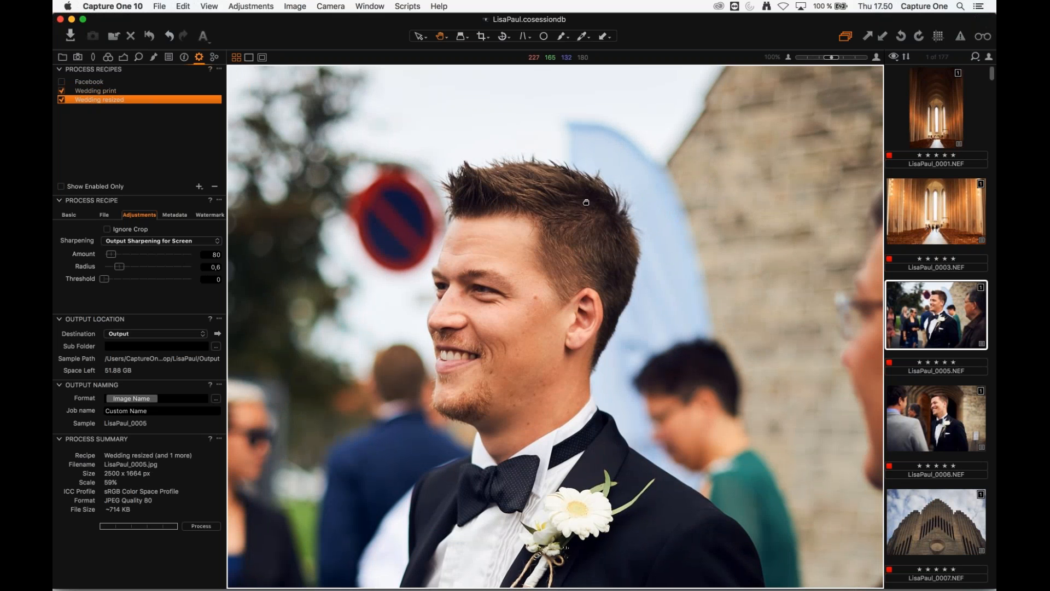
{"action": "left_click_drag", "start_coordinate": [576, 252], "coordinate": [613, 142]}
{"action": "left_click", "coordinate": [588, 230]}
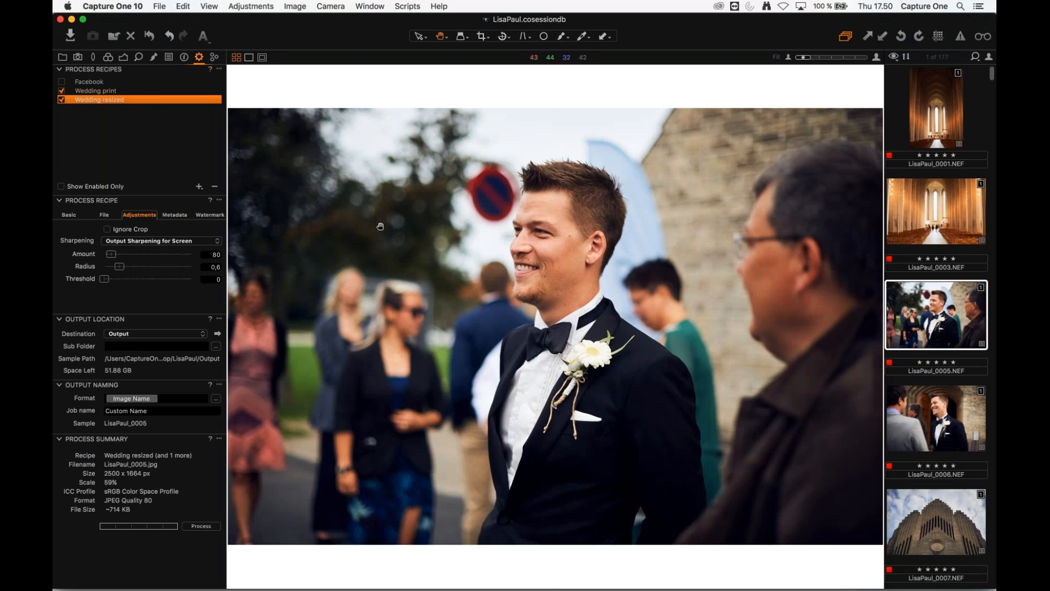
{"action": "left_click", "coordinate": [564, 262]}
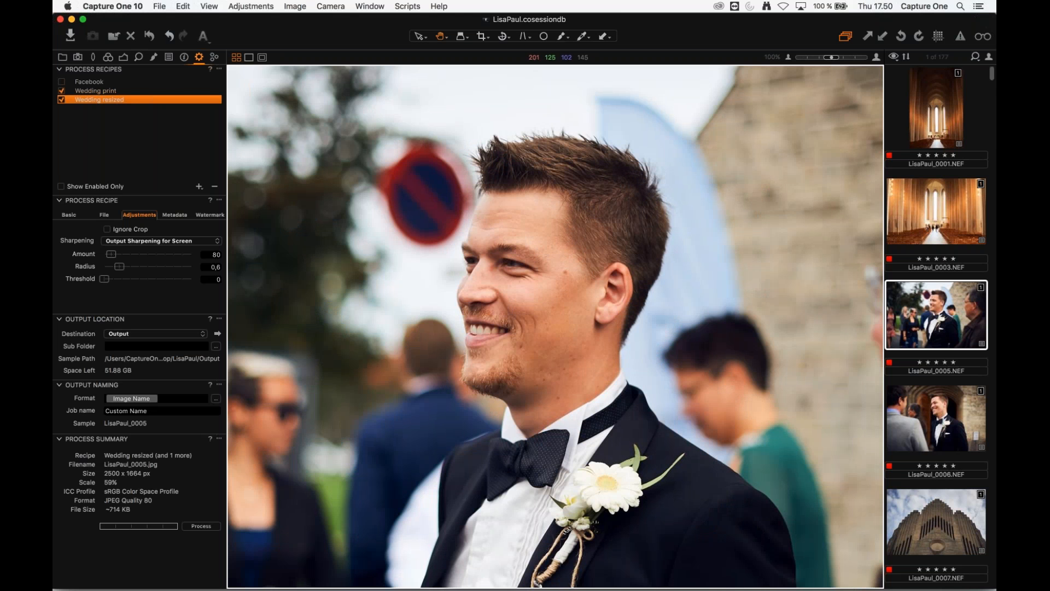
{"action": "left_click_drag", "start_coordinate": [558, 324], "coordinate": [602, 277]}
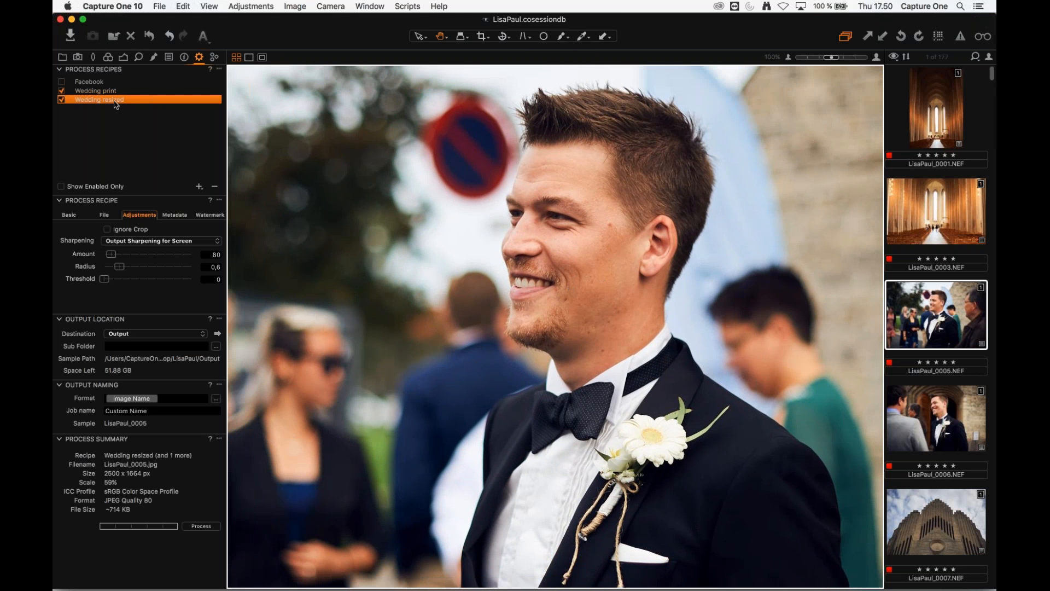
- Turn on recipe proofing and examine the groom photo at 100% against the Wedding resized recipe's scale and sharpening settings
{"action": "left_click", "coordinate": [980, 37]}
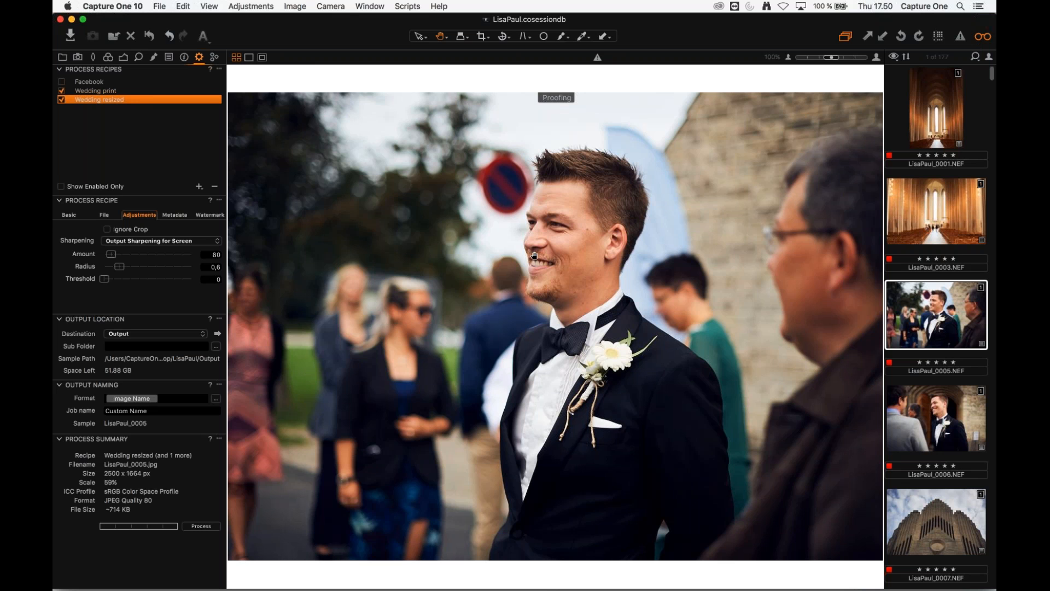
{"action": "double_click", "coordinate": [535, 256]}
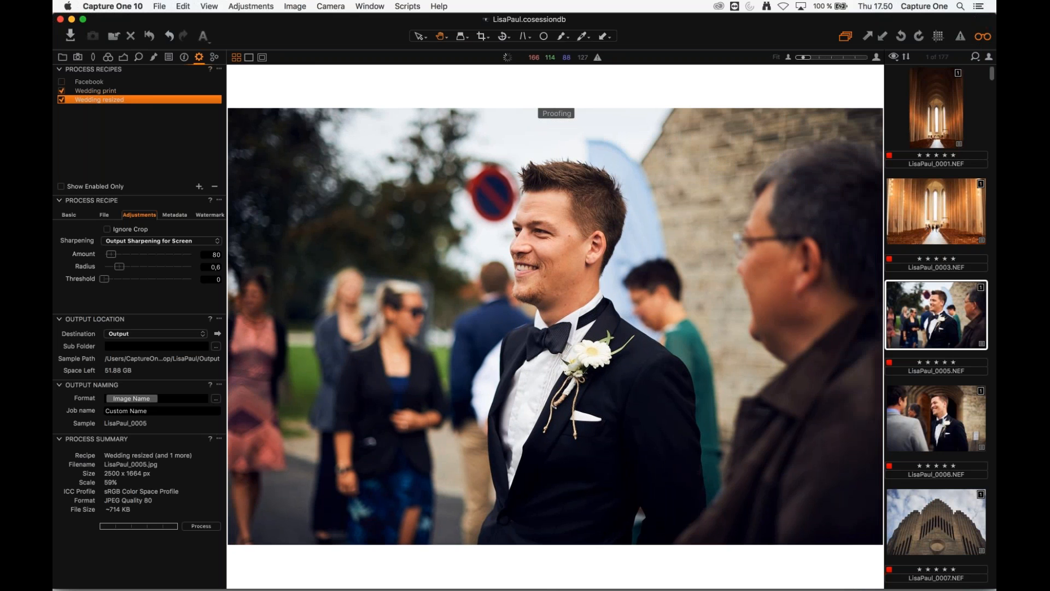
{"action": "double_click", "coordinate": [559, 252]}
{"action": "mouse_move", "coordinate": [562, 269]}
{"action": "left_mouse_down"}
{"action": "mouse_move", "coordinate": [585, 269]}
{"action": "mouse_move", "coordinate": [566, 270]}
{"action": "mouse_move", "coordinate": [575, 270]}
{"action": "left_mouse_up"}
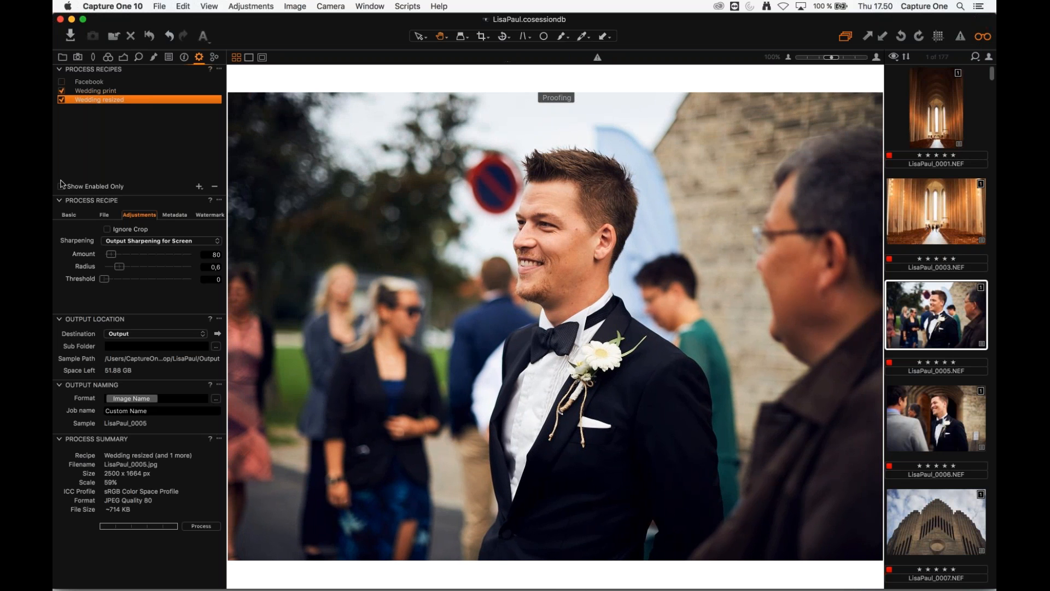
{"action": "left_click", "coordinate": [69, 214]}
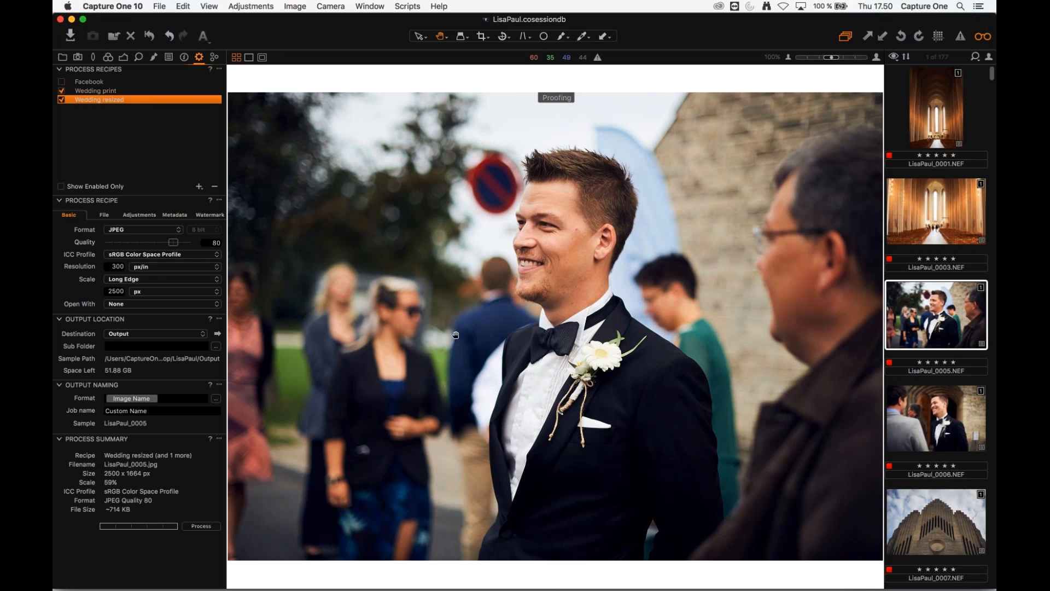
{"action": "left_click", "coordinate": [128, 215]}
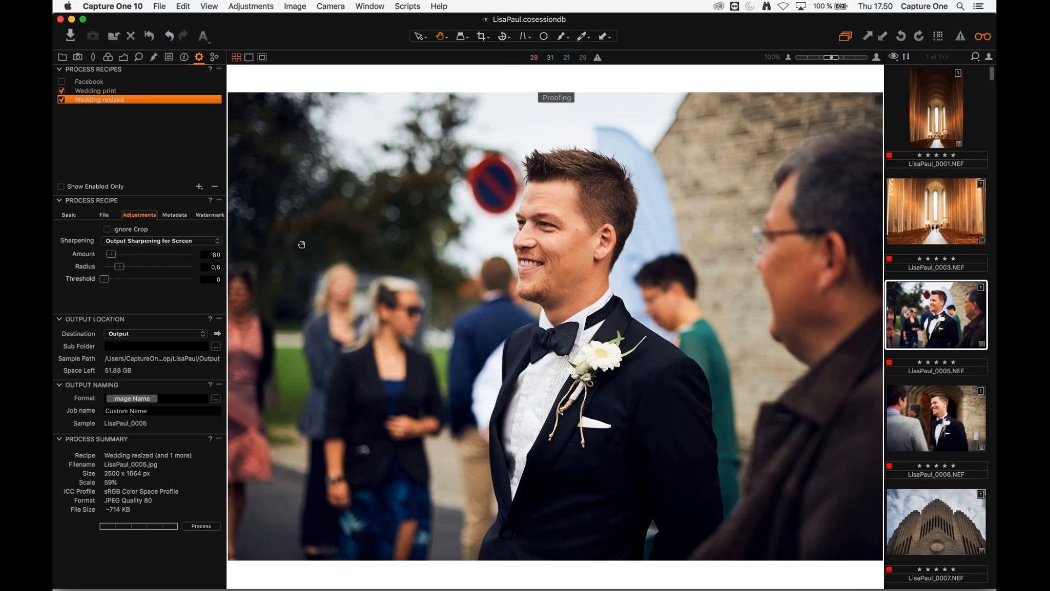
- Set the Wedding resized recipe's screen sharpening amount to 70 after previewing 700, and turn off recipe proofing
{"action": "left_click_drag", "start_coordinate": [115, 252], "coordinate": [165, 255]}
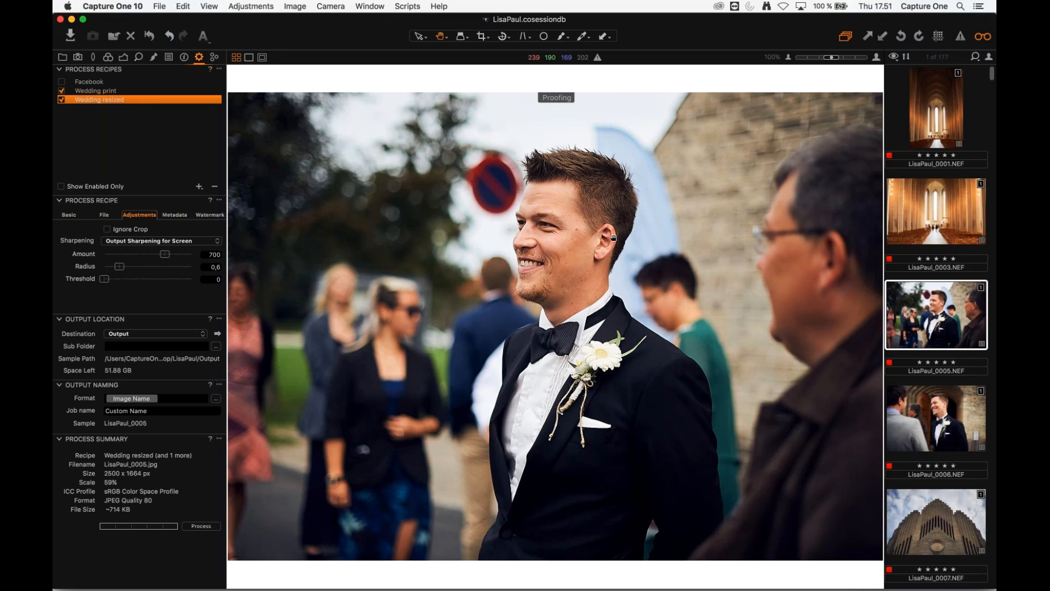
{"action": "left_click_drag", "start_coordinate": [165, 254], "coordinate": [112, 259]}
{"action": "left_click", "coordinate": [210, 254]}
{"action": "type", "text": "70"}
{"action": "key", "text": "Return"}
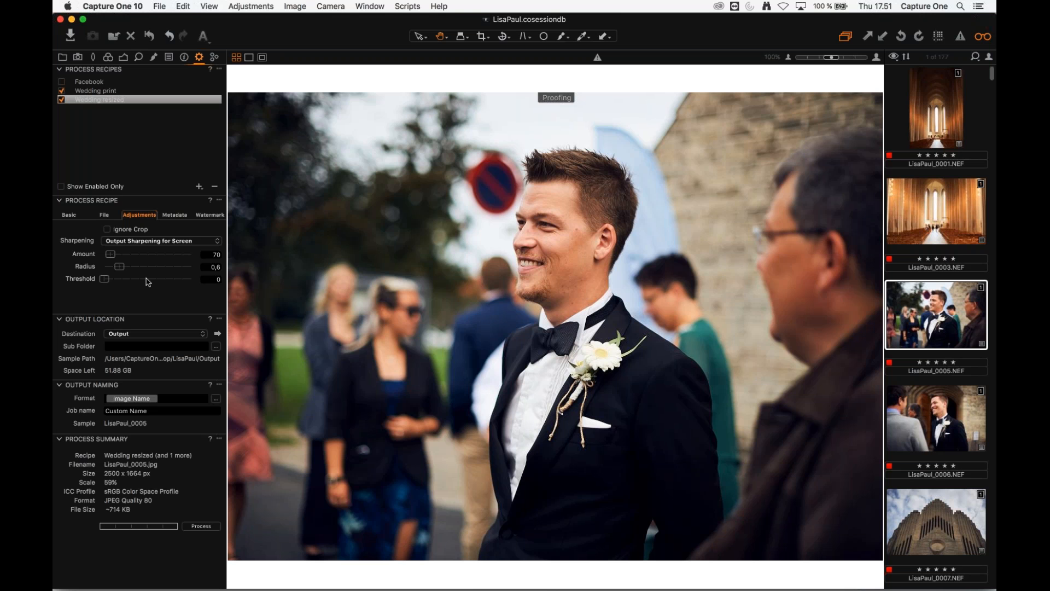
{"action": "left_click", "coordinate": [982, 37]}
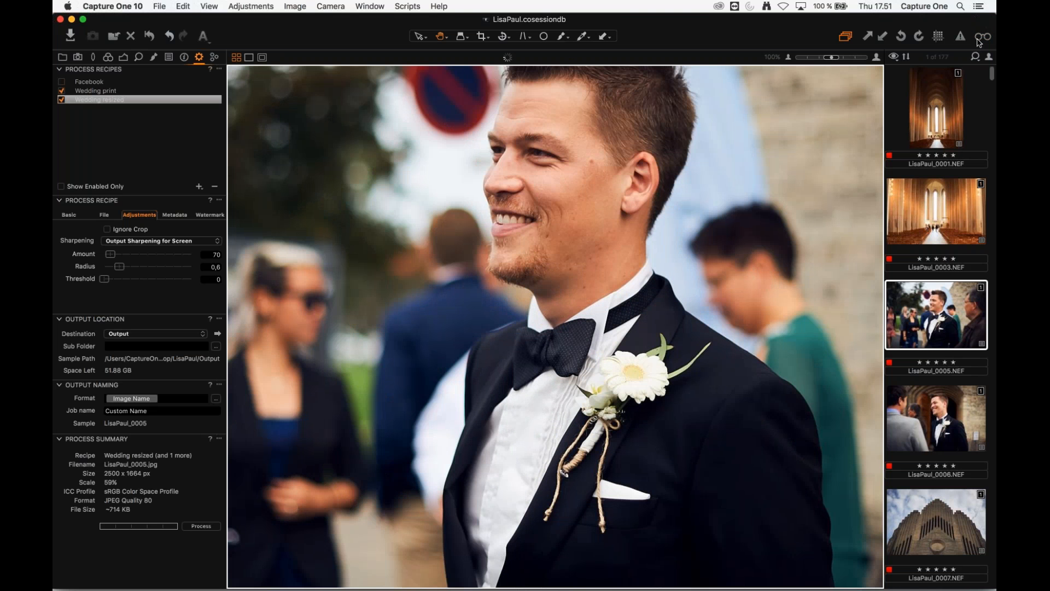
- Fit the groom photo in view and review the Wedding print recipe's metadata and basic settings
{"action": "double_click", "coordinate": [564, 328]}
{"action": "left_click", "coordinate": [91, 90]}
{"action": "left_click", "coordinate": [91, 99]}
{"action": "left_click", "coordinate": [90, 90]}
{"action": "left_click", "coordinate": [174, 214]}
{"action": "left_click", "coordinate": [69, 214]}
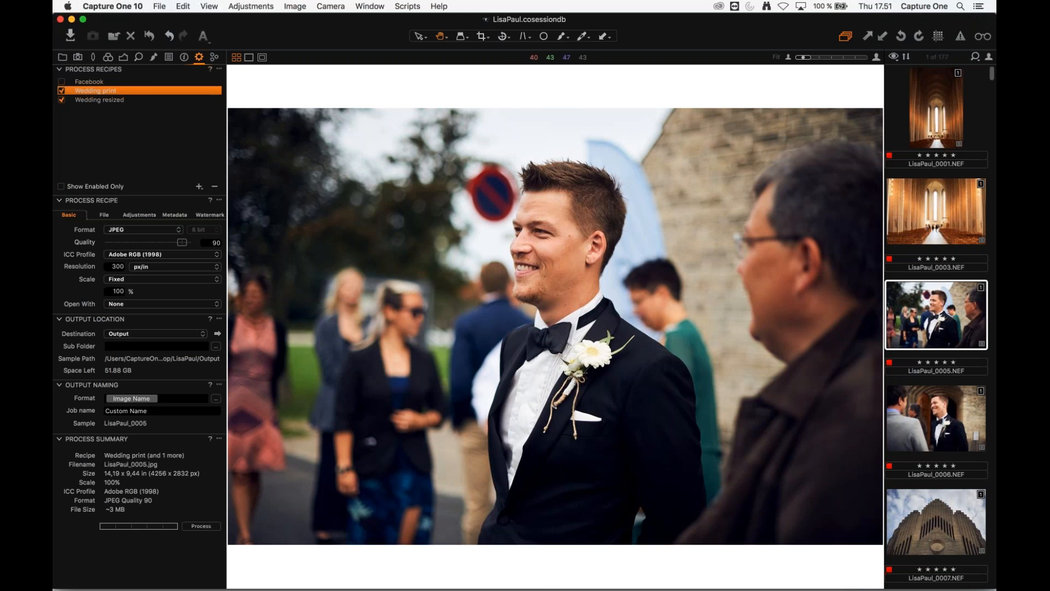
{"action": "left_click", "coordinate": [176, 215]}
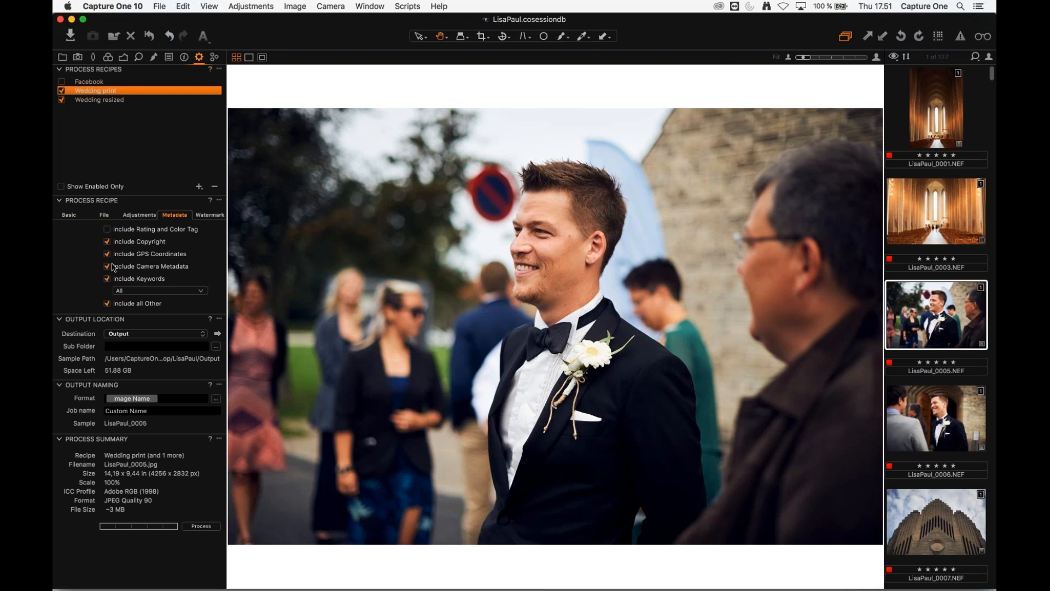
{"action": "left_click", "coordinate": [70, 215]}
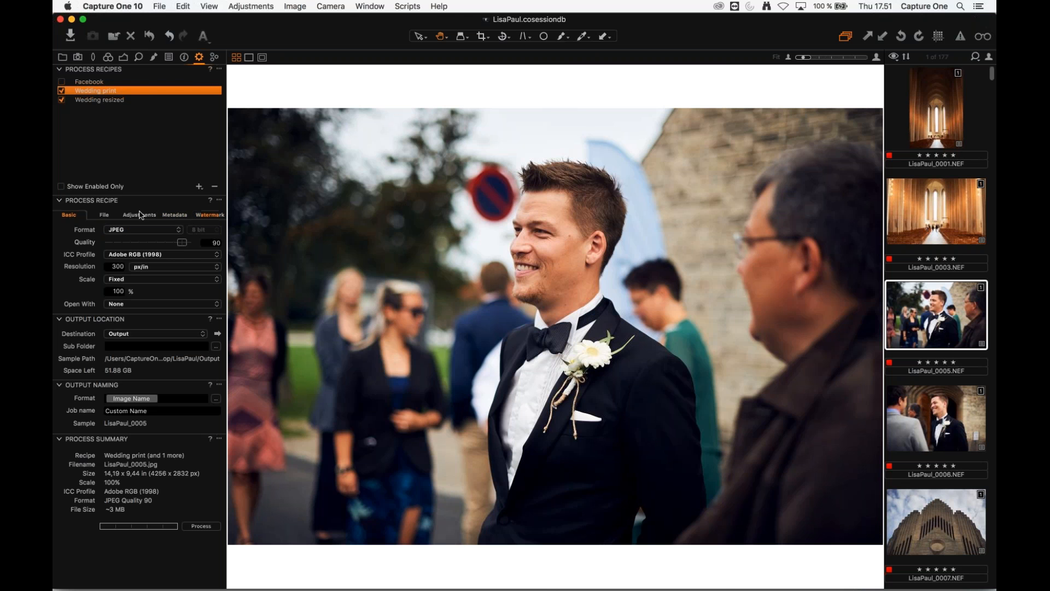
- View the church interior photo LisaPaul_0001 and check the session library alongside the process recipes
{"action": "left_click", "coordinate": [961, 104]}
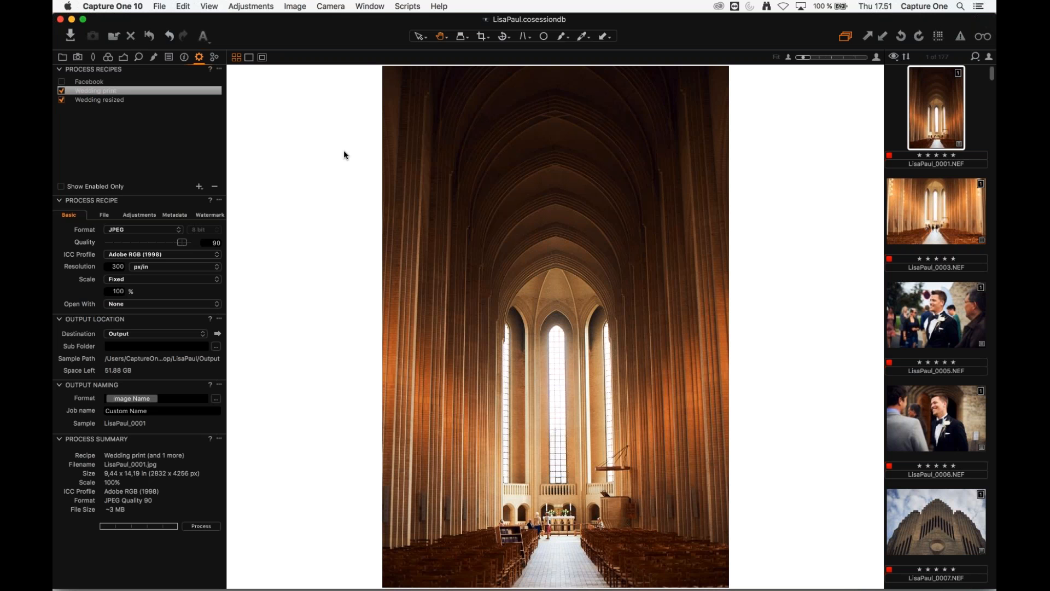
{"action": "left_click", "coordinate": [921, 197]}
{"action": "left_click", "coordinate": [919, 119]}
{"action": "left_click", "coordinate": [63, 57]}
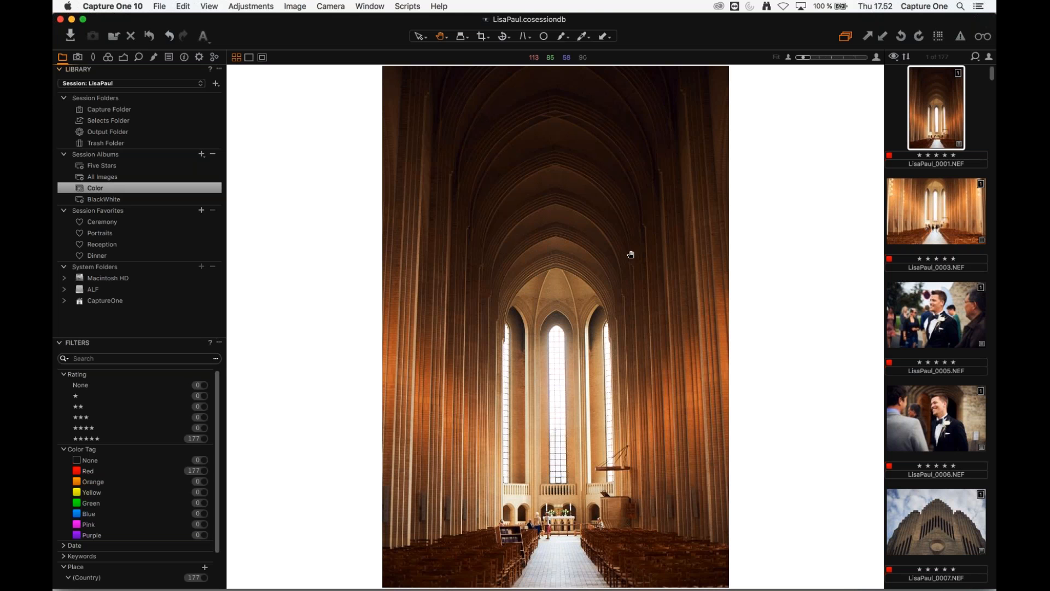
{"action": "left_click", "coordinate": [936, 207]}
{"action": "left_click", "coordinate": [946, 126]}
{"action": "left_click", "coordinate": [199, 58]}
{"action": "left_click", "coordinate": [62, 57]}
- Compare the contents of the Color and BlackWhite albums, ending on the Color album
{"action": "left_click", "coordinate": [137, 188]}
{"action": "left_click", "coordinate": [140, 200]}
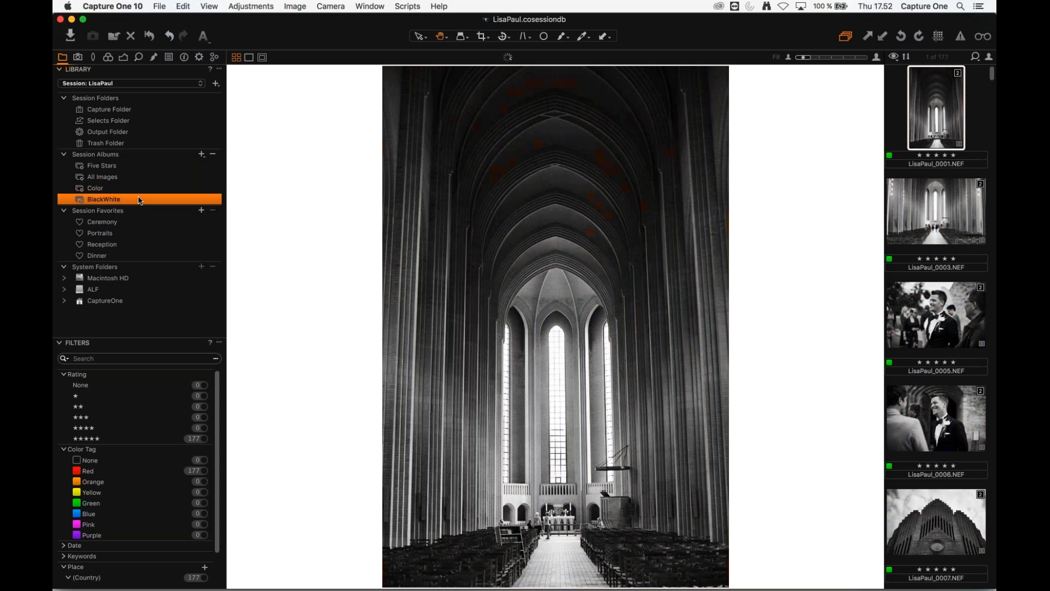
{"action": "left_click", "coordinate": [141, 189]}
{"action": "left_click", "coordinate": [137, 198]}
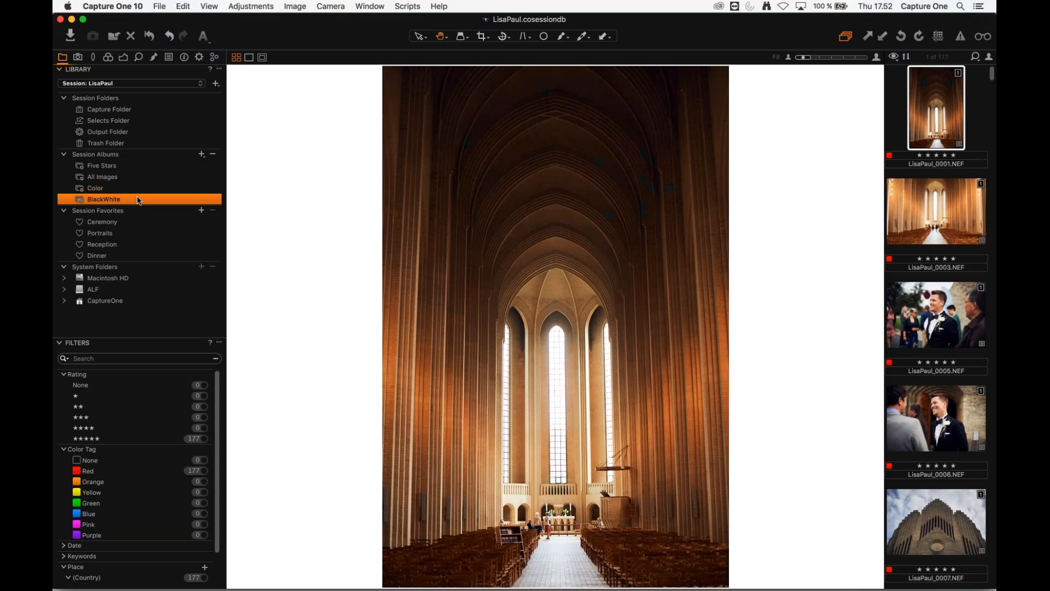
{"action": "left_click", "coordinate": [137, 189]}
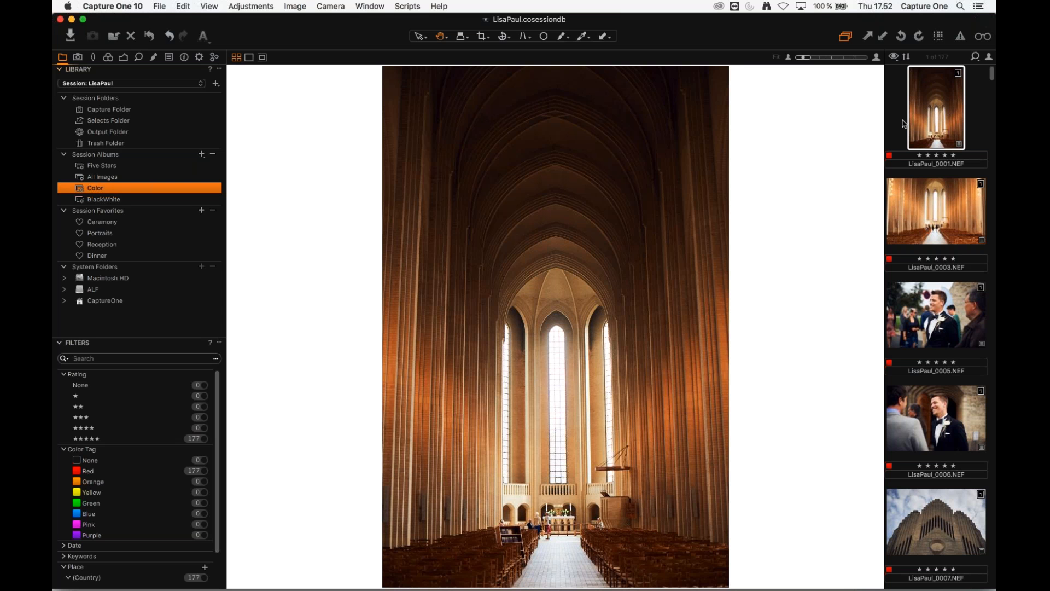
- Select LisaPaul_0001, LisaPaul_0003, LisaPaul_0156 and LisaPaul_0157 together in the Color album
{"action": "left_click", "coordinate": [928, 221], "text": "super"}
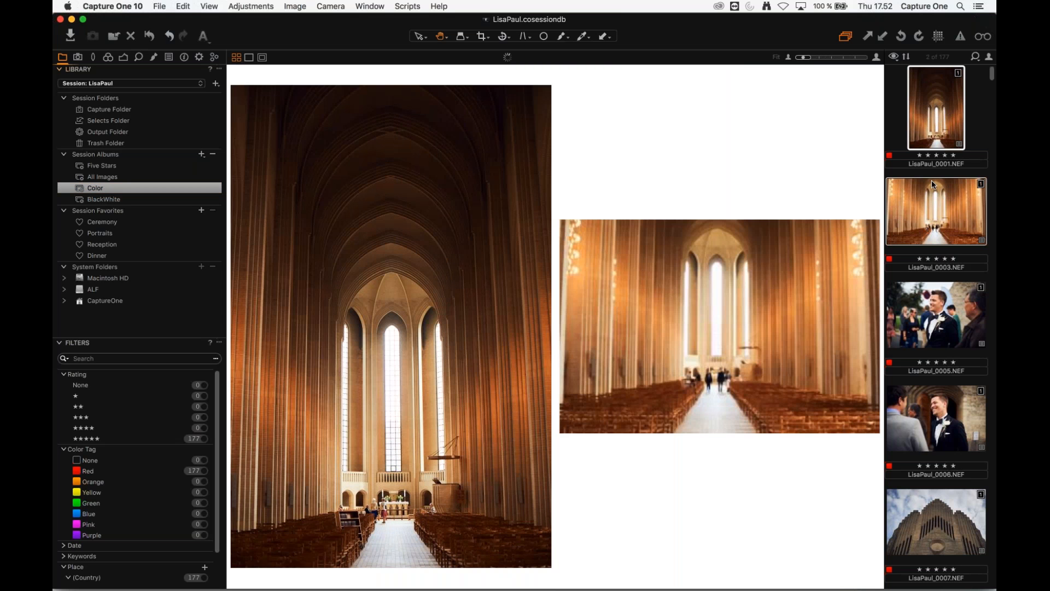
{"action": "left_click_drag", "start_coordinate": [991, 78], "coordinate": [994, 286]}
{"action": "scroll", "coordinate": [956, 270], "scroll_direction": "down", "scroll_amount": 5}
{"action": "left_click", "coordinate": [936, 268], "text": "super"}
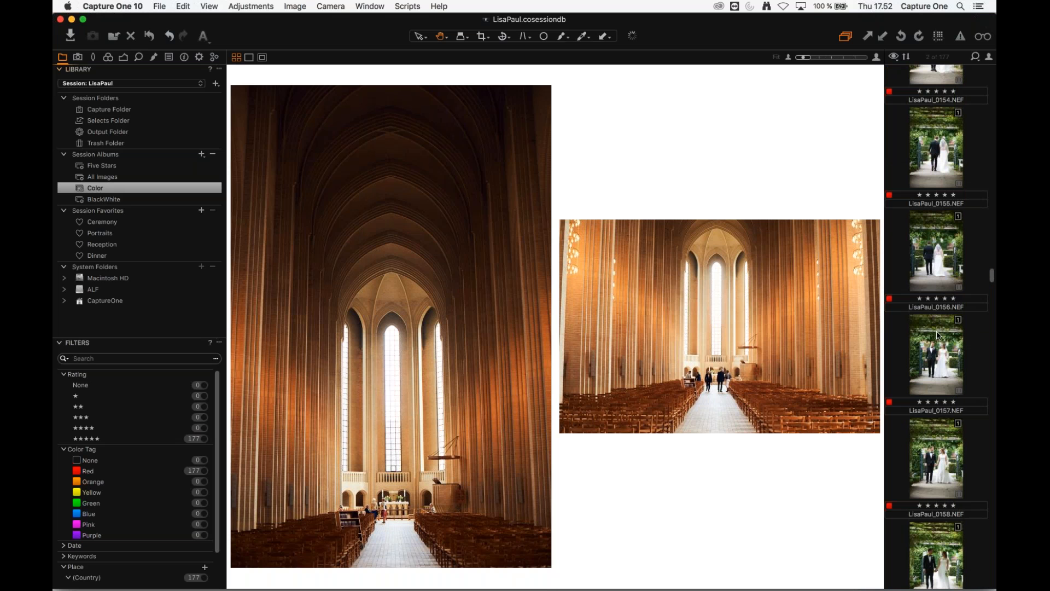
{"action": "left_click", "coordinate": [938, 333], "text": "super"}
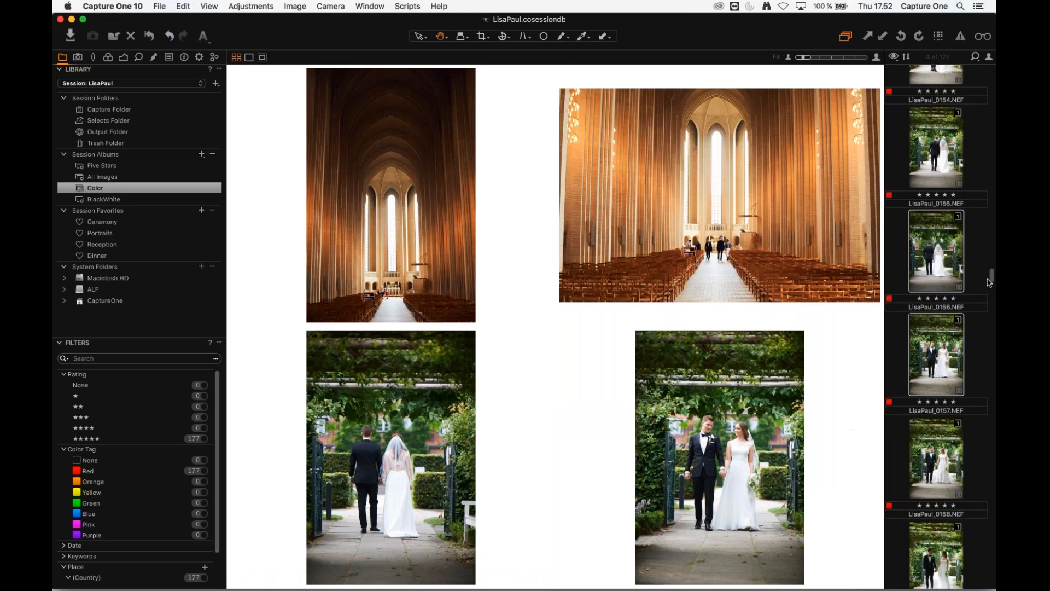
- Add LisaPaul_0208, LisaPaul_0209, LisaPaul_0252 and LisaPaul_0253 to the color photo selection
{"action": "left_click_drag", "start_coordinate": [992, 275], "coordinate": [993, 350]}
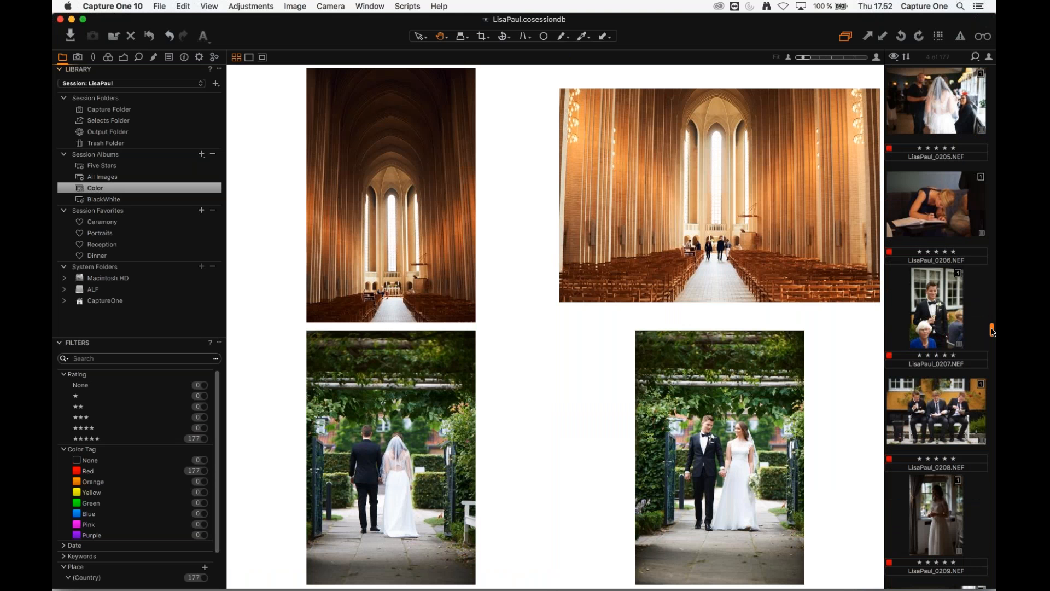
{"action": "left_click", "coordinate": [938, 418], "text": "super"}
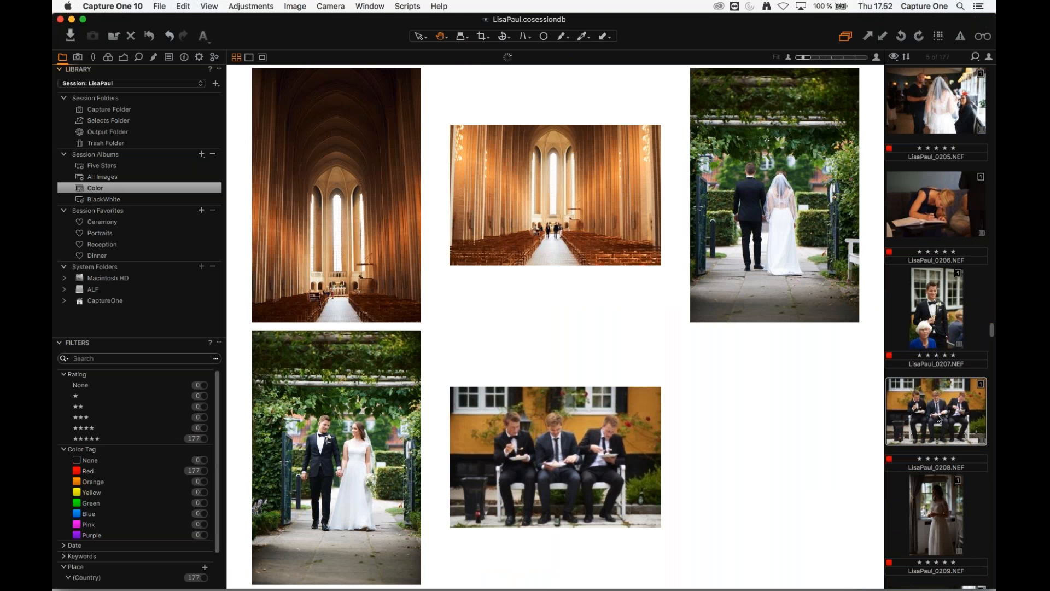
{"action": "left_click", "coordinate": [937, 490], "text": "super"}
{"action": "left_click_drag", "start_coordinate": [993, 330], "coordinate": [993, 390]}
{"action": "left_click", "coordinate": [934, 337], "text": "super"}
{"action": "left_click", "coordinate": [936, 440], "text": "super"}
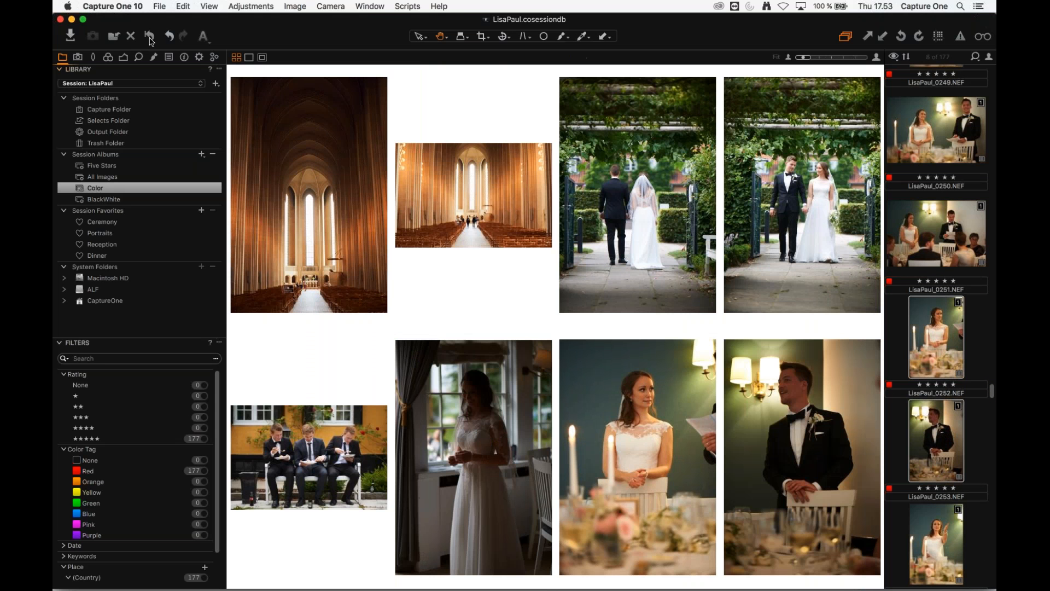
- Process the eight selected color photos with the Wedding print and Wedding resized recipes
{"action": "left_click", "coordinate": [198, 57]}
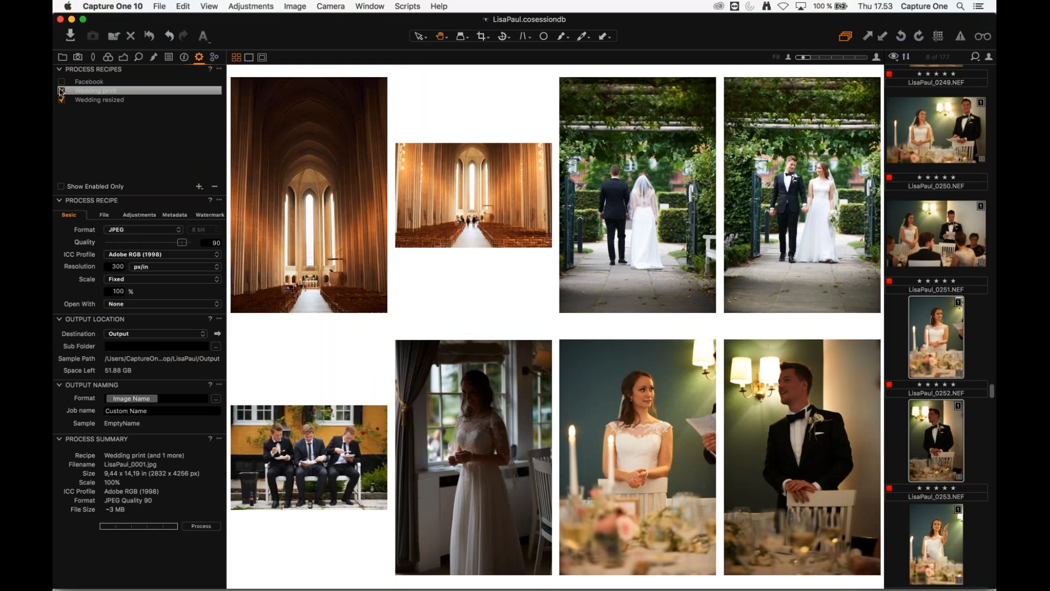
{"action": "left_click", "coordinate": [61, 91]}
{"action": "left_click", "coordinate": [63, 58]}
{"action": "left_click", "coordinate": [941, 378]}
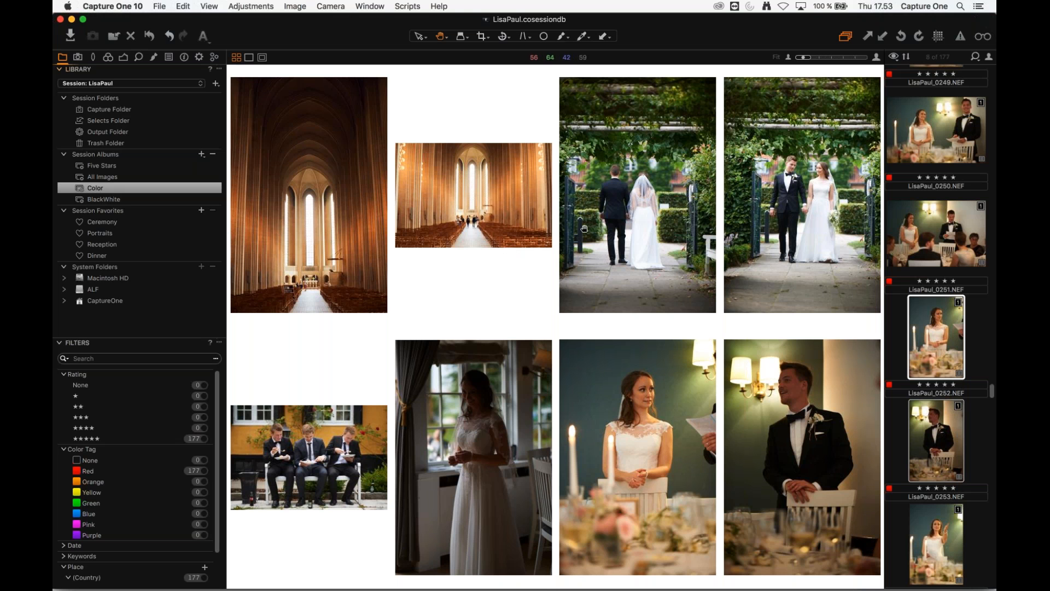
{"action": "key", "text": "super+d"}
{"action": "left_click_drag", "start_coordinate": [539, 118], "coordinate": [536, 243]}
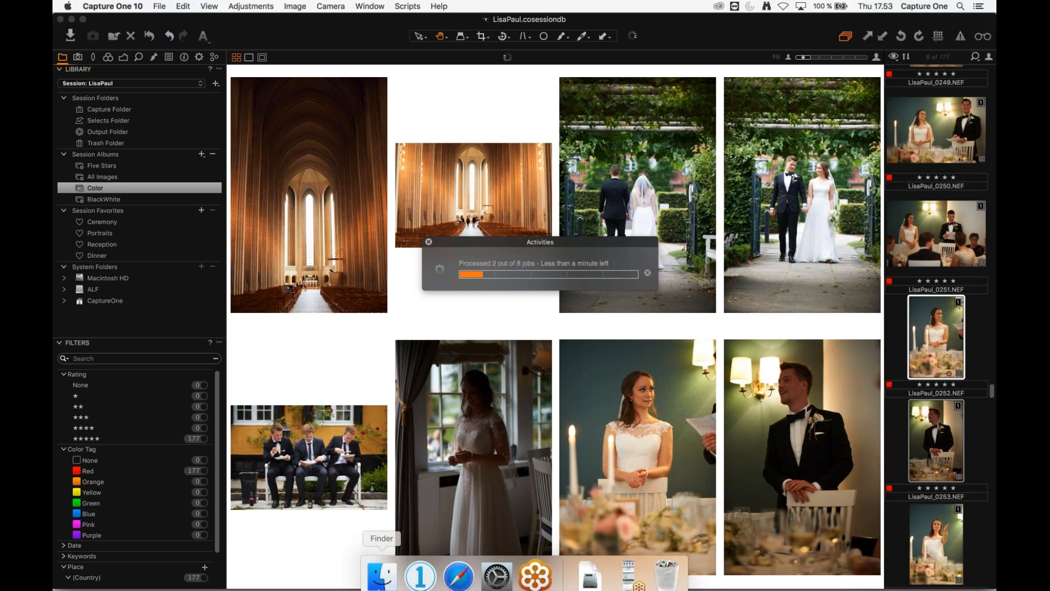
- Switch to Finder, open the LisaPaul session's Output folder, and widen the window to fit its subfolders
{"action": "left_click", "coordinate": [381, 569]}
{"action": "left_click_drag", "start_coordinate": [589, 159], "coordinate": [347, 280]}
{"action": "left_click", "coordinate": [381, 202]}
{"action": "left_click", "coordinate": [336, 290]}
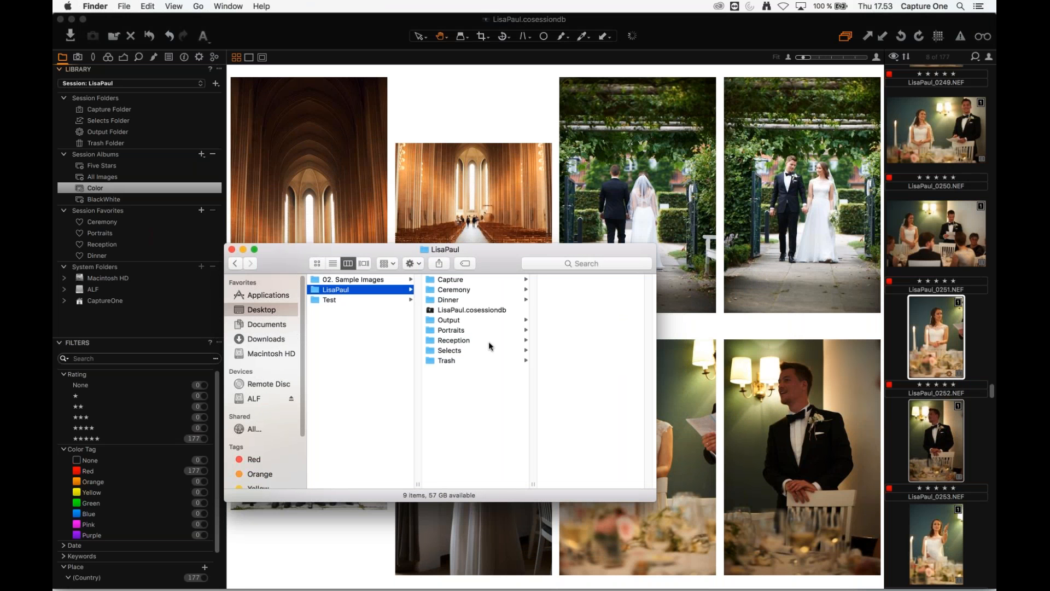
{"action": "left_click", "coordinate": [458, 321]}
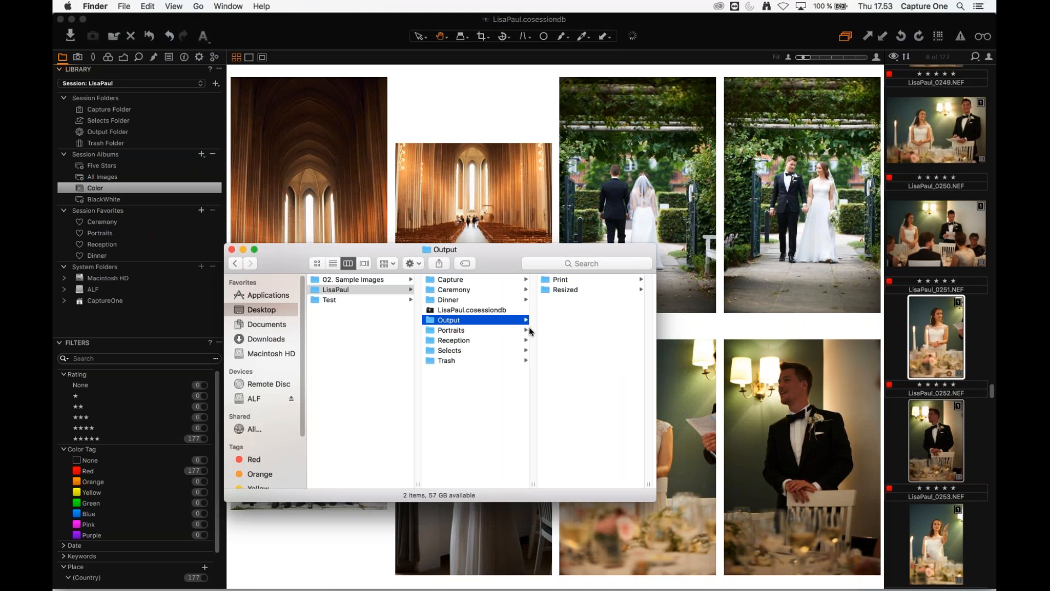
{"action": "left_click_drag", "start_coordinate": [536, 251], "coordinate": [461, 202]}
{"action": "left_click_drag", "start_coordinate": [585, 317], "coordinate": [809, 316]}
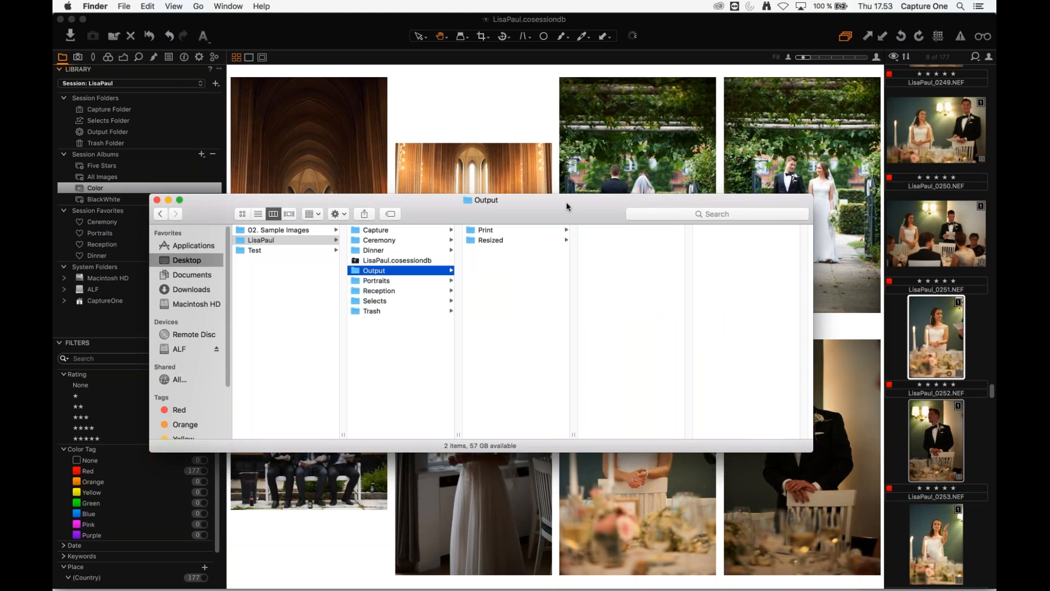
{"action": "left_click_drag", "start_coordinate": [565, 203], "coordinate": [484, 252]}
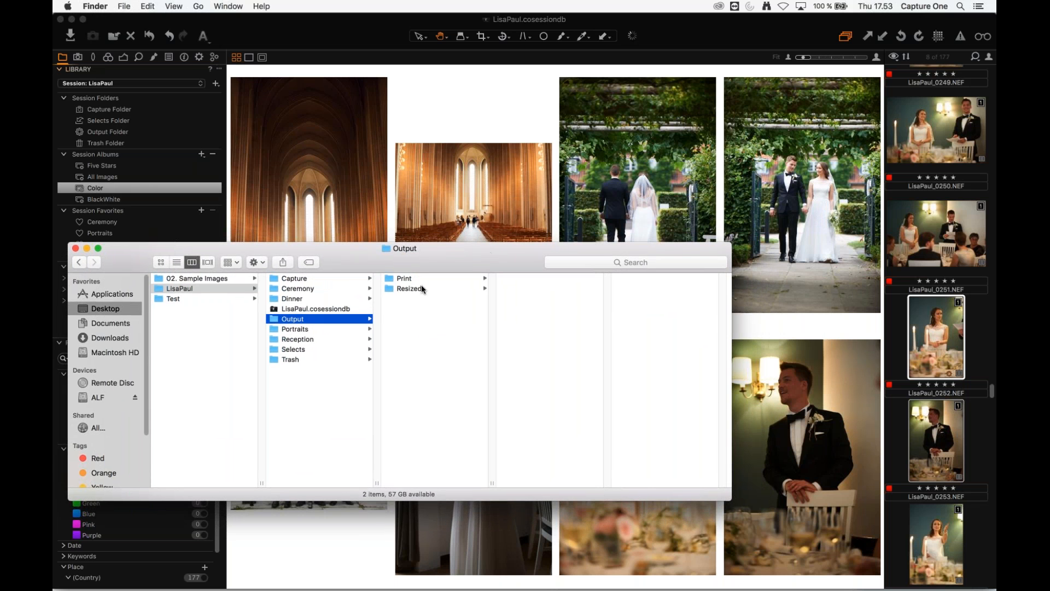
- Check the Print and Resized folder structures, including the Color subfolders for Ceremony and Dinner under Print
{"action": "left_click", "coordinate": [411, 279]}
{"action": "left_click", "coordinate": [414, 290]}
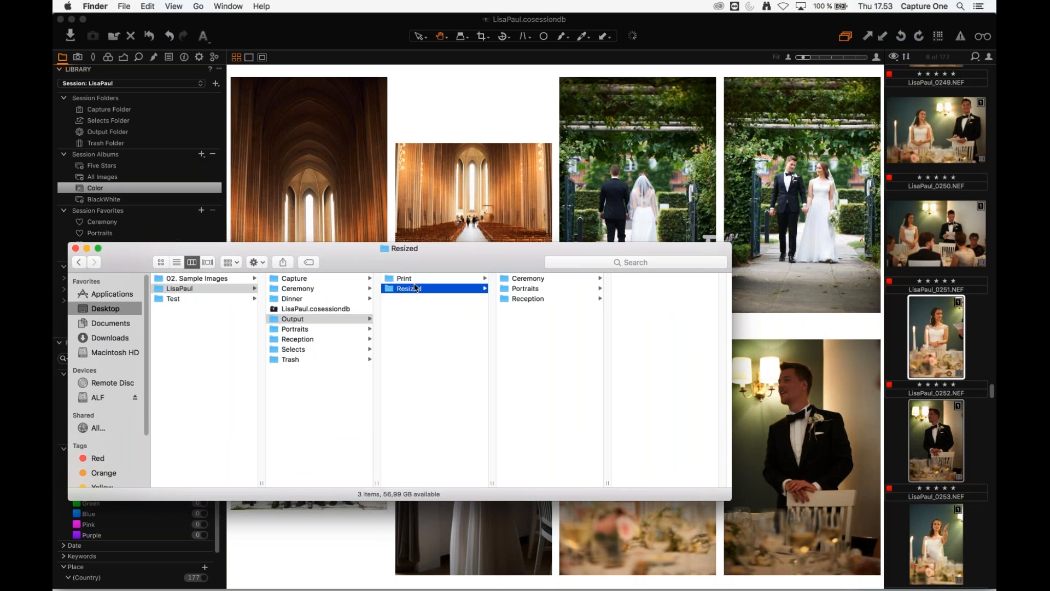
{"action": "left_click", "coordinate": [416, 279]}
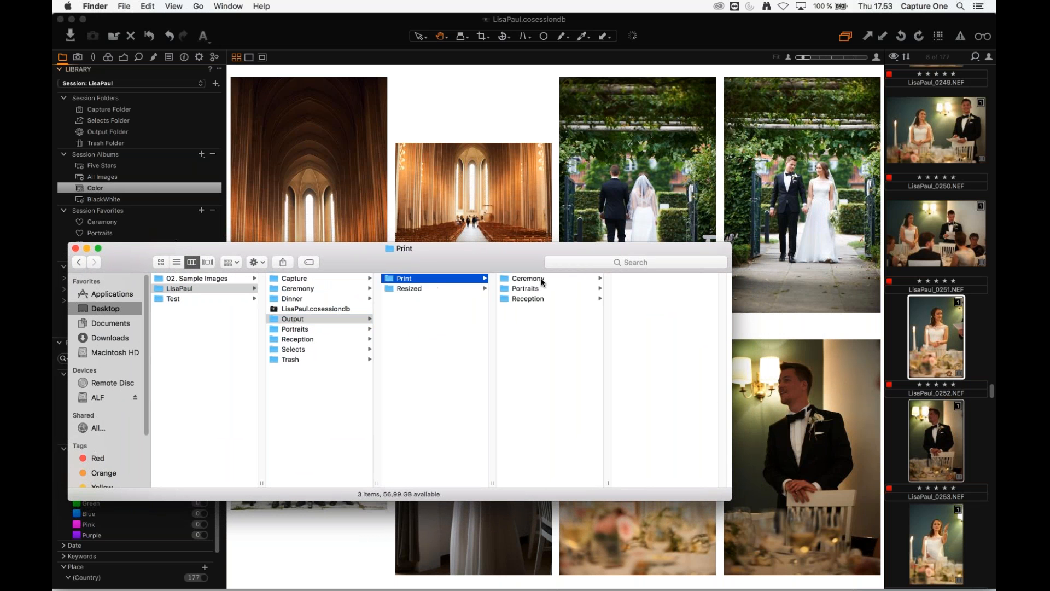
{"action": "left_click", "coordinate": [540, 280]}
{"action": "left_click", "coordinate": [630, 279]}
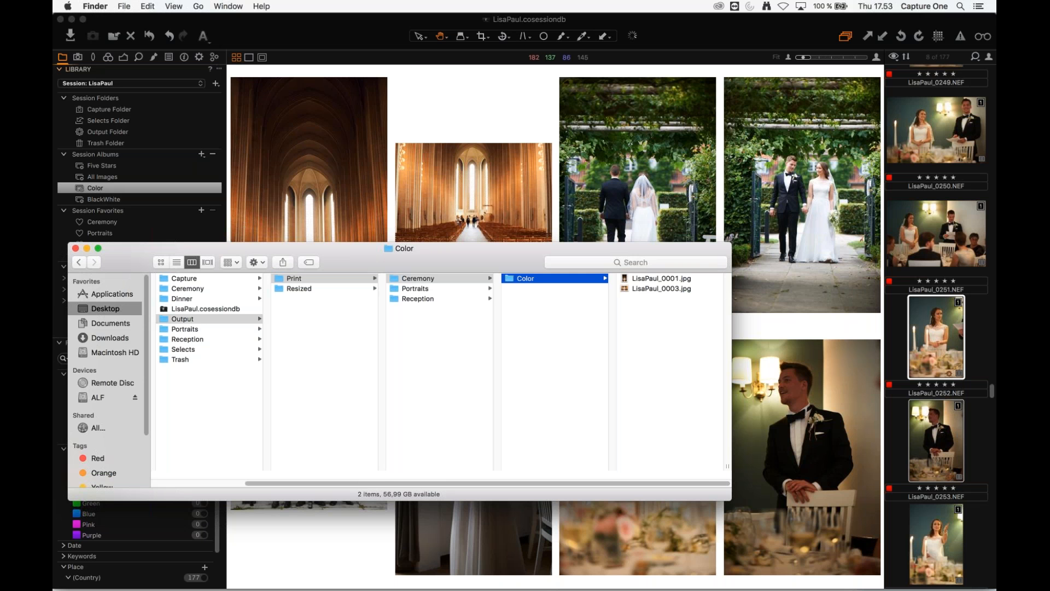
{"action": "left_click", "coordinate": [420, 298]}
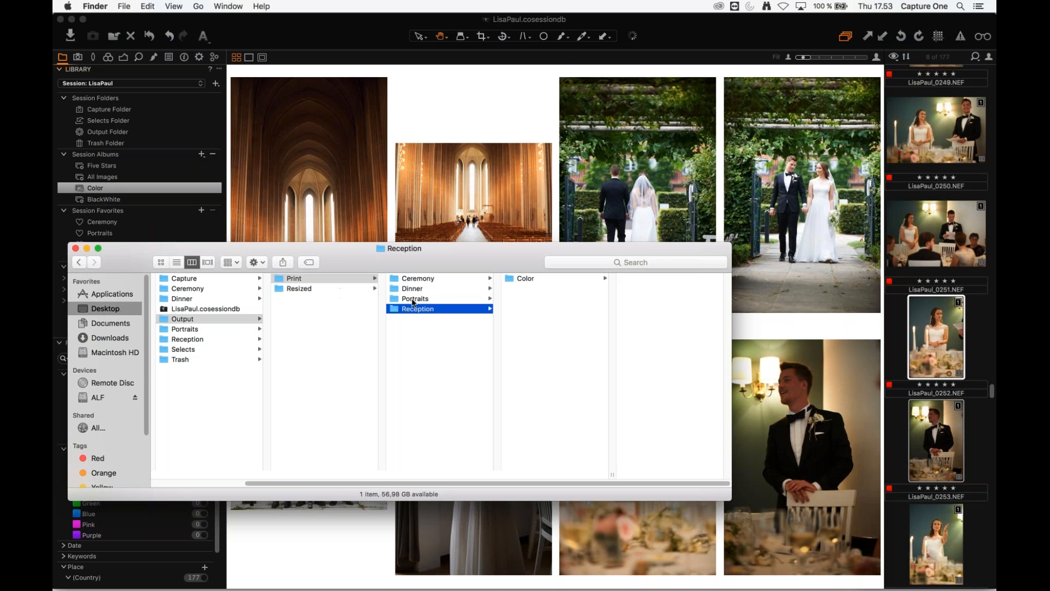
{"action": "left_click", "coordinate": [427, 290]}
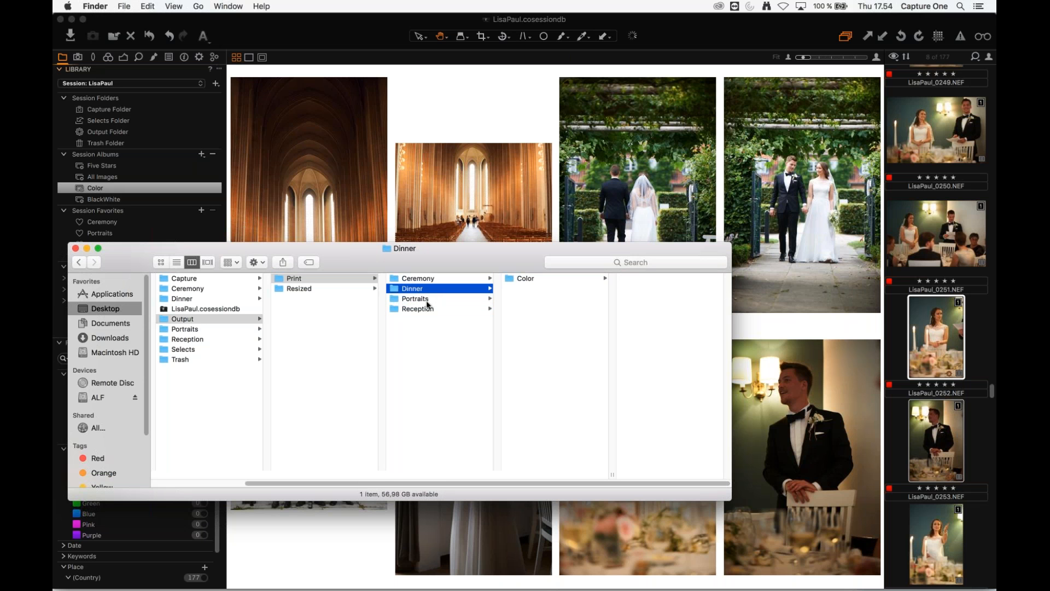
{"action": "left_click", "coordinate": [523, 280]}
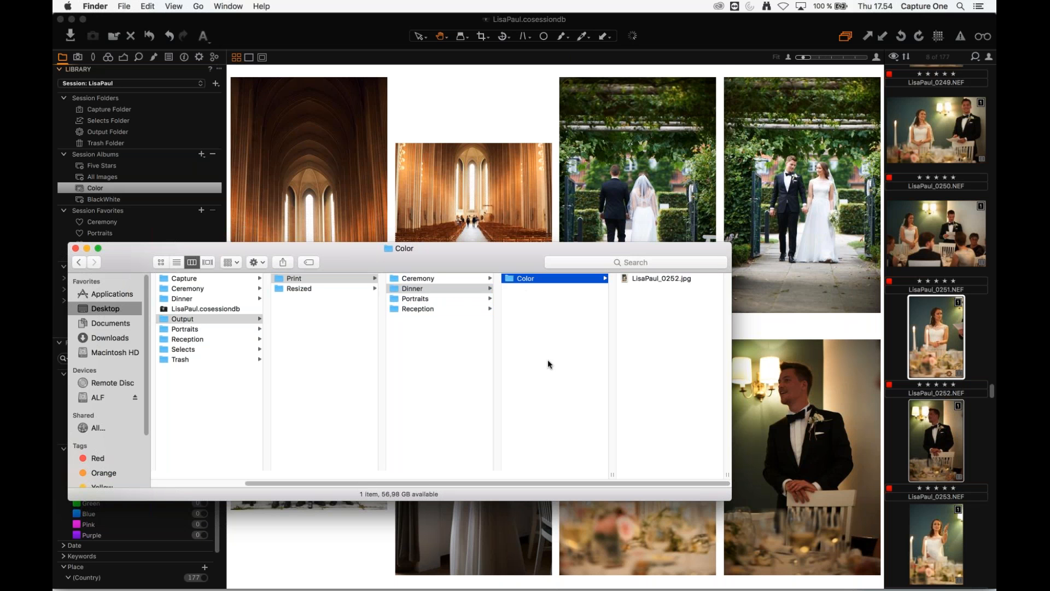
- Return to Capture One and select LisaPaul_0001, LisaPaul_0003, LisaPaul_0155 and LisaPaul_0156 in the BlackWhite album
{"action": "left_click", "coordinate": [296, 59]}
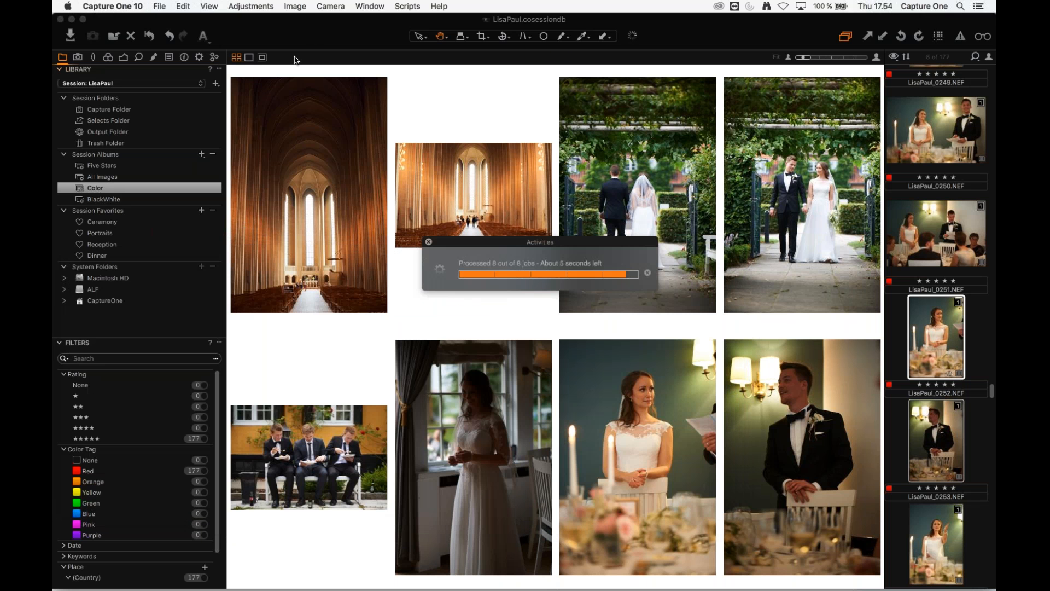
{"action": "left_click", "coordinate": [158, 199]}
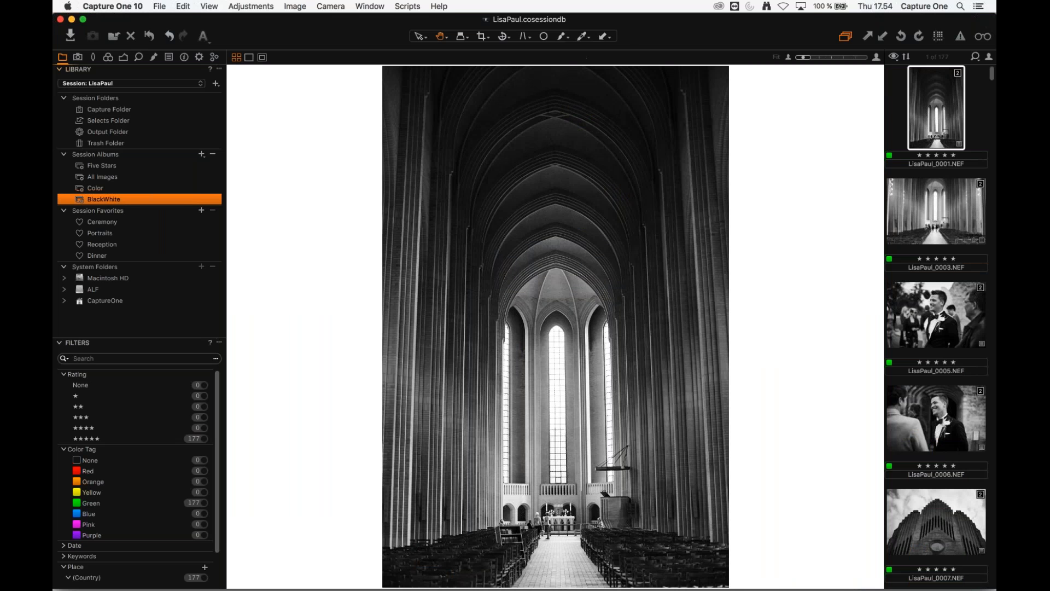
{"action": "left_click", "coordinate": [942, 212], "text": "super"}
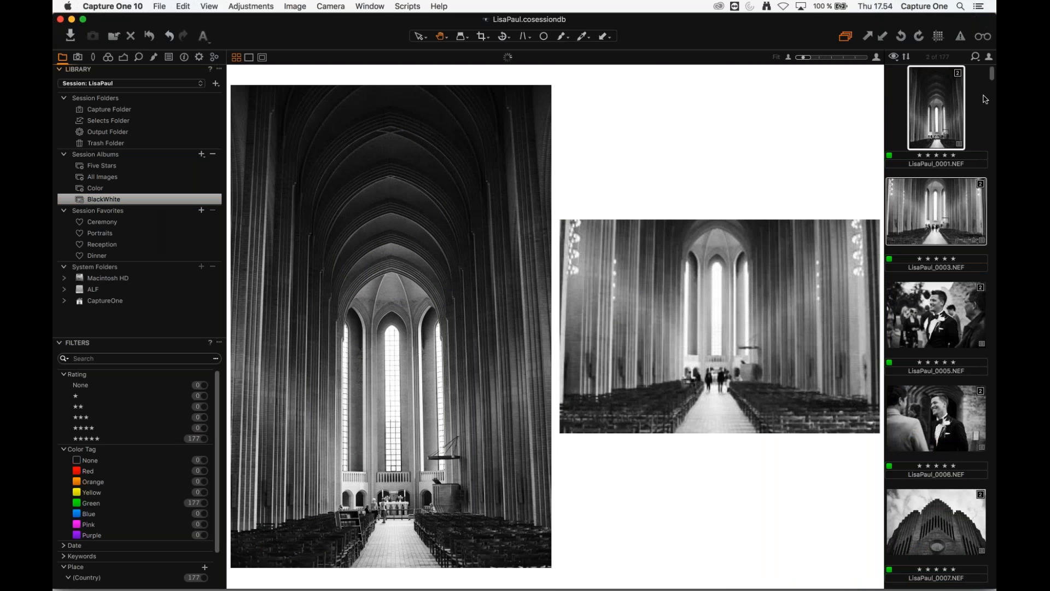
{"action": "scroll", "coordinate": [985, 99], "scroll_direction": "down", "scroll_amount": 20}
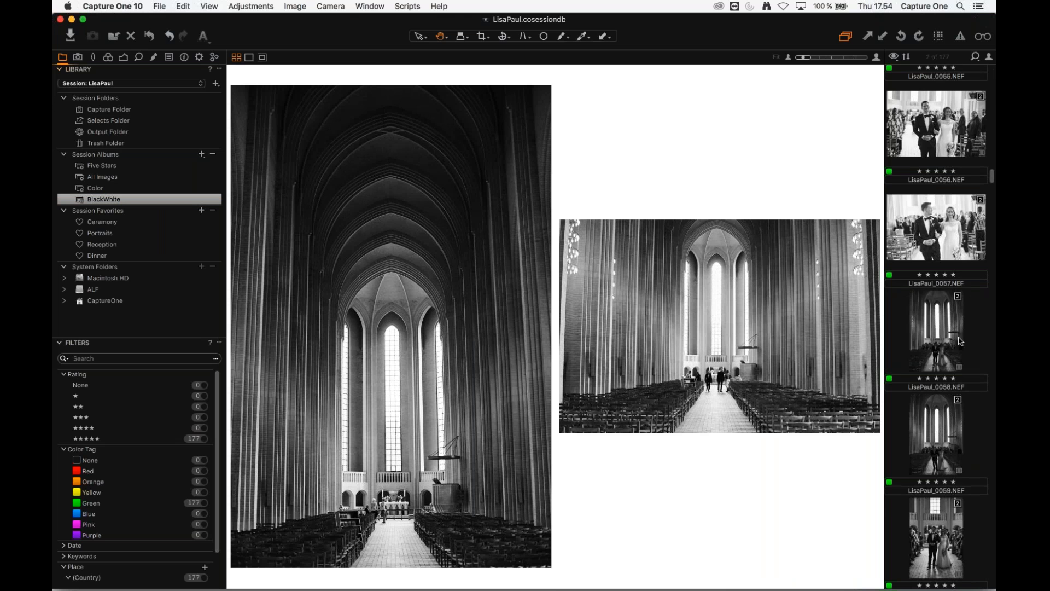
{"action": "left_click_drag", "start_coordinate": [993, 176], "coordinate": [993, 264]}
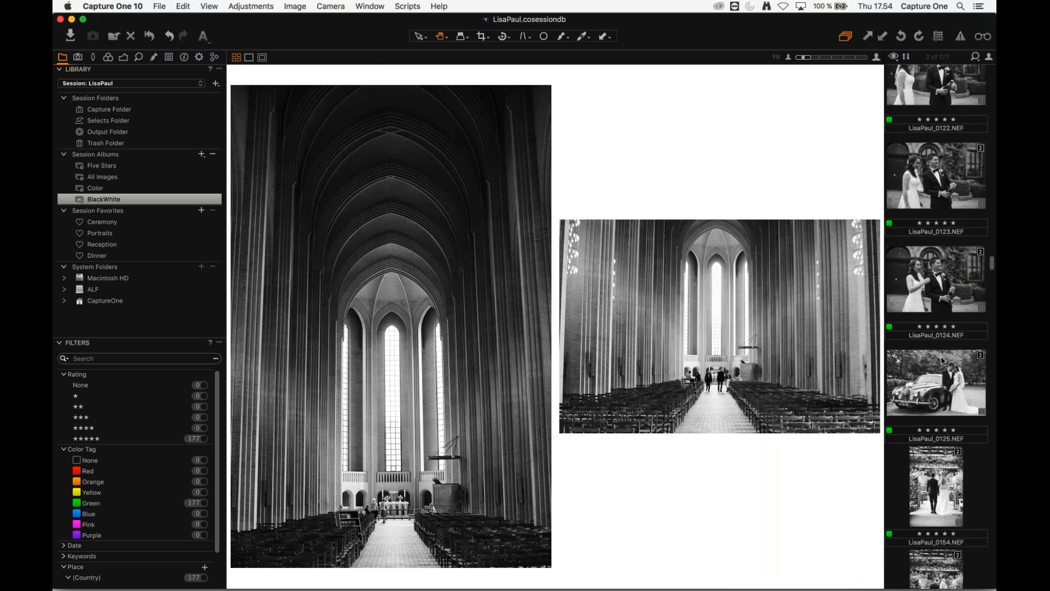
{"action": "scroll", "coordinate": [942, 360], "scroll_direction": "down", "scroll_amount": 5}
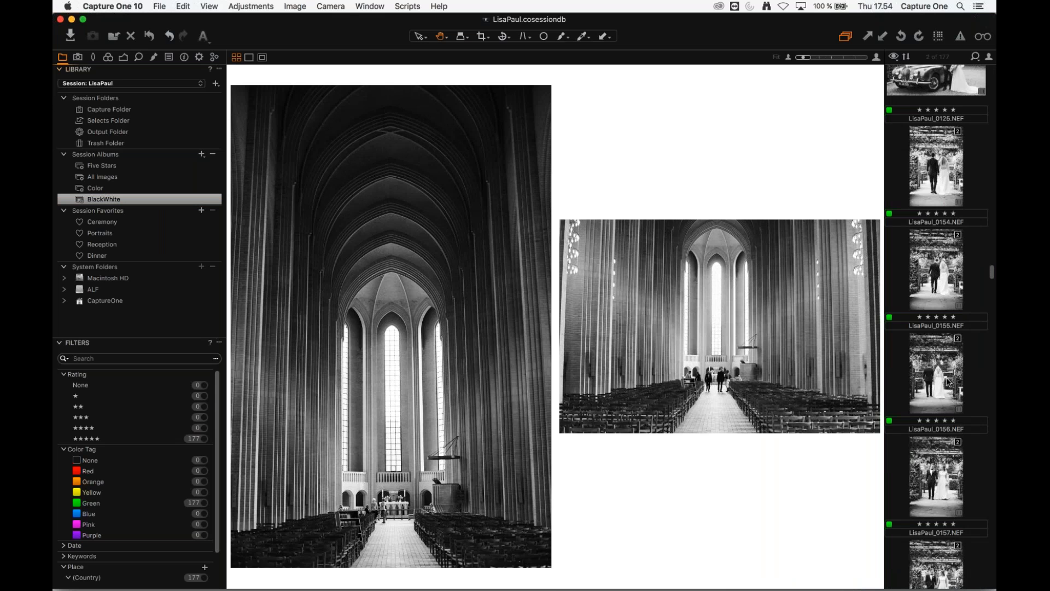
{"action": "left_click", "coordinate": [937, 284], "text": "super"}
{"action": "left_click", "coordinate": [937, 359], "text": "super"}
- Add LisaPaul_0207, LisaPaul_0208, LisaPaul_0297 and LisaPaul_0298 from the BlackWhite album to the current photo selection
{"action": "left_click_drag", "start_coordinate": [992, 272], "coordinate": [994, 330]}
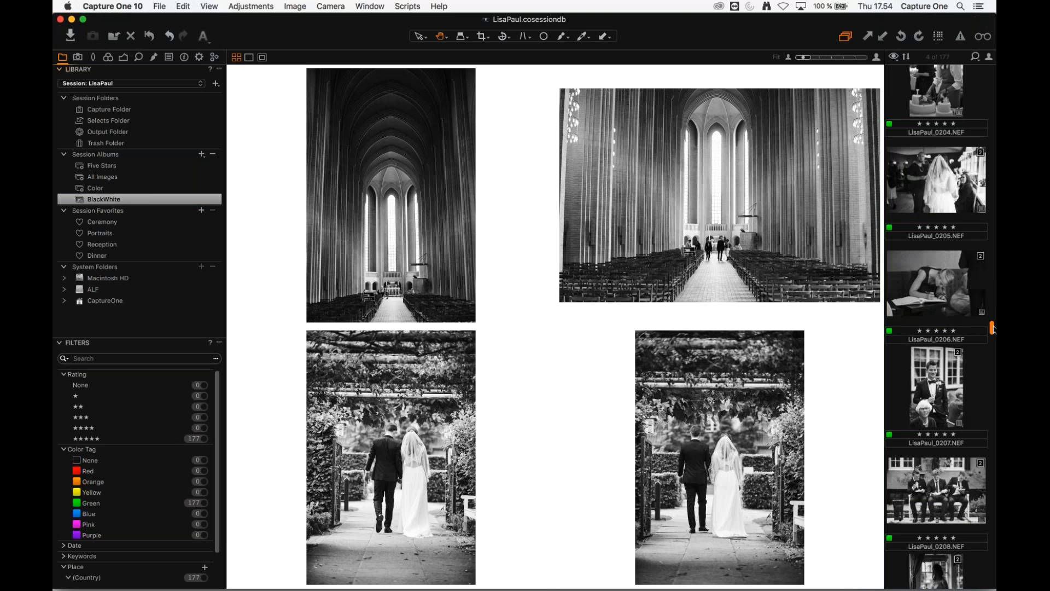
{"action": "left_click", "coordinate": [938, 402], "text": "super"}
{"action": "left_click", "coordinate": [937, 490], "text": "super"}
{"action": "left_click_drag", "start_coordinate": [992, 327], "coordinate": [993, 438]}
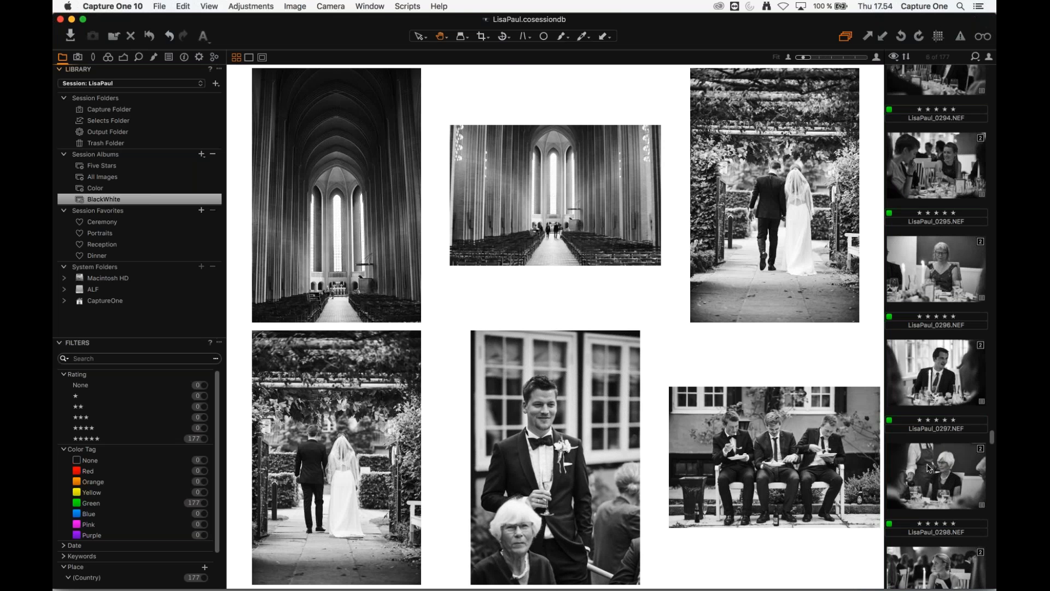
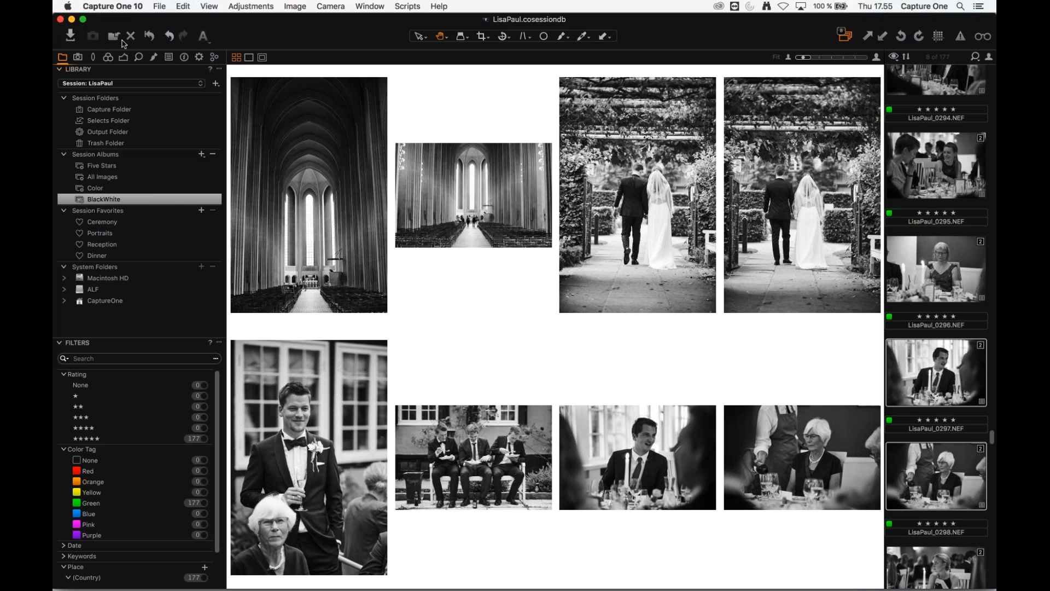
- Process the eight selected black-and-white photos with the enabled Wedding print and Wedding resized recipes
{"action": "left_click", "coordinate": [123, 57]}
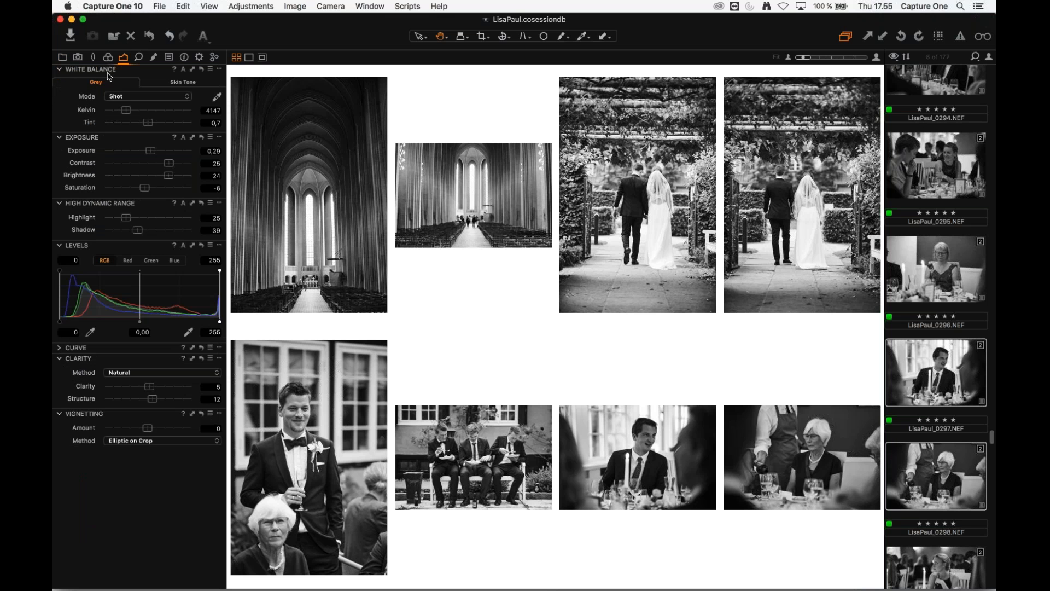
{"action": "left_click", "coordinate": [64, 58]}
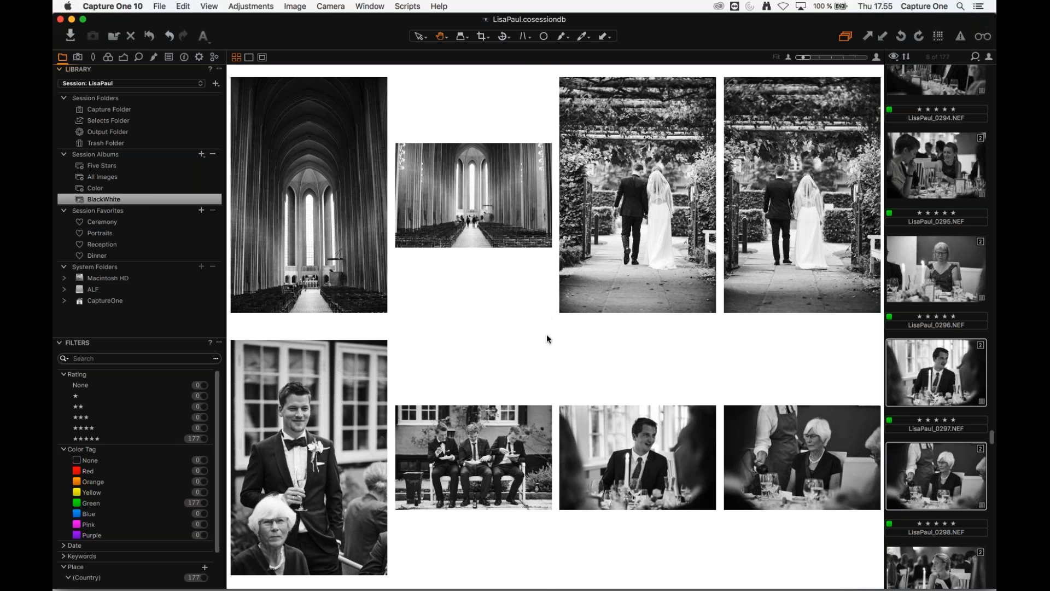
{"action": "key", "text": "super+p"}
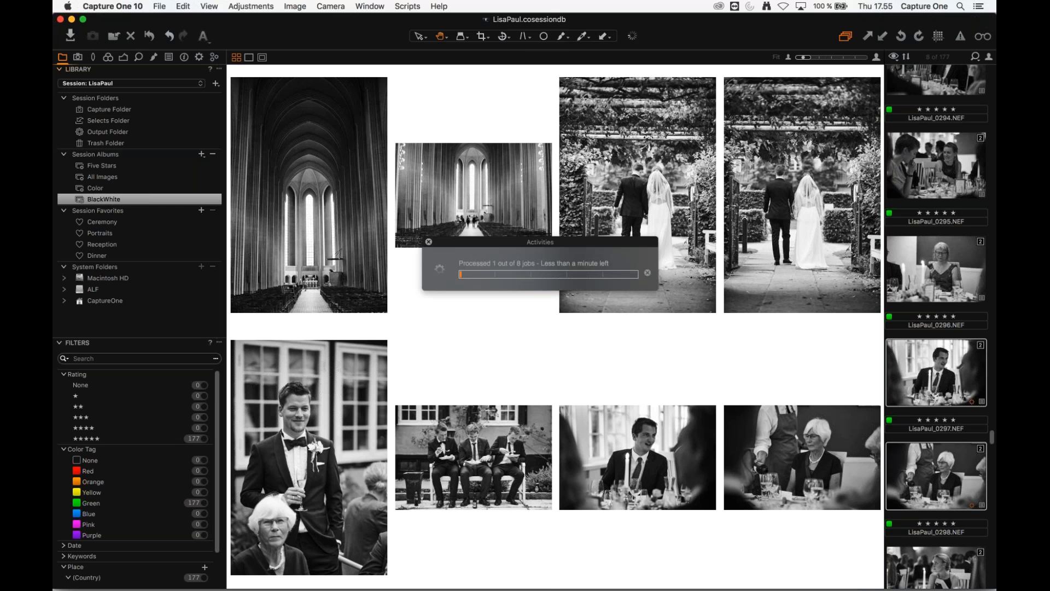
- Switch to Finder and preview LisaPaul_0001.jpg and LisaPaul_0003.jpg in the Print > Ceremony > BlackWhite output folder
{"action": "mouse_move", "coordinate": [481, 586]}
{"action": "left_click", "coordinate": [382, 567]}
{"action": "left_click_drag", "start_coordinate": [490, 260], "coordinate": [621, 163]}
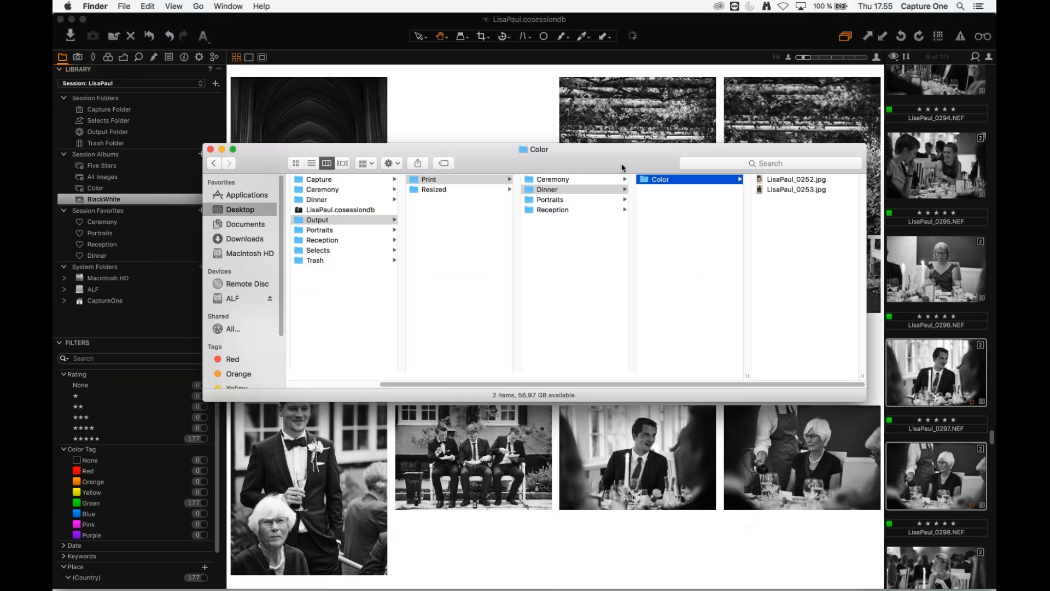
{"action": "left_click", "coordinate": [339, 219]}
{"action": "left_click", "coordinate": [440, 180]}
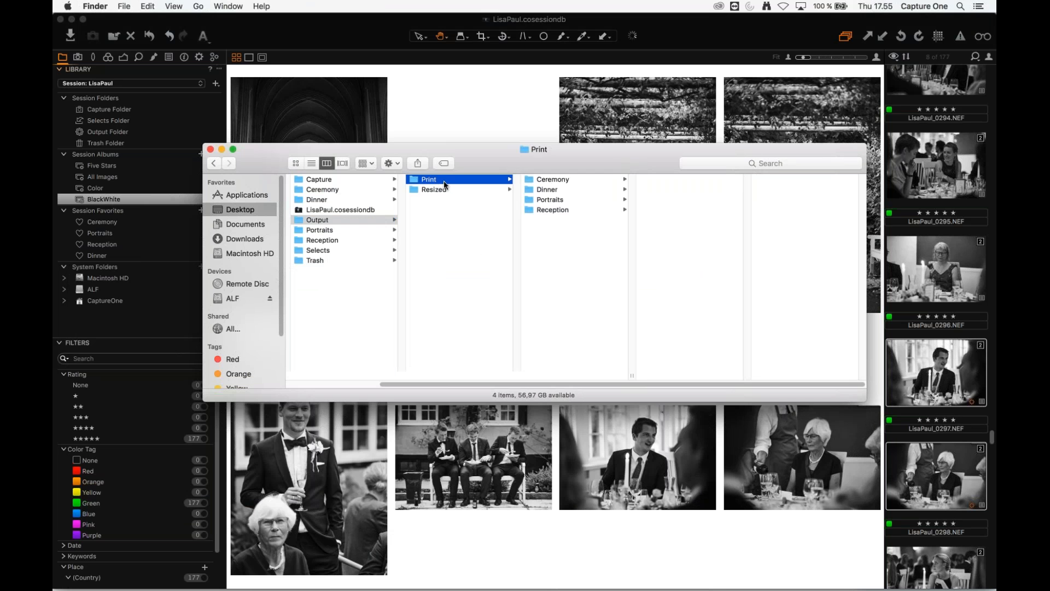
{"action": "left_click", "coordinate": [553, 180]}
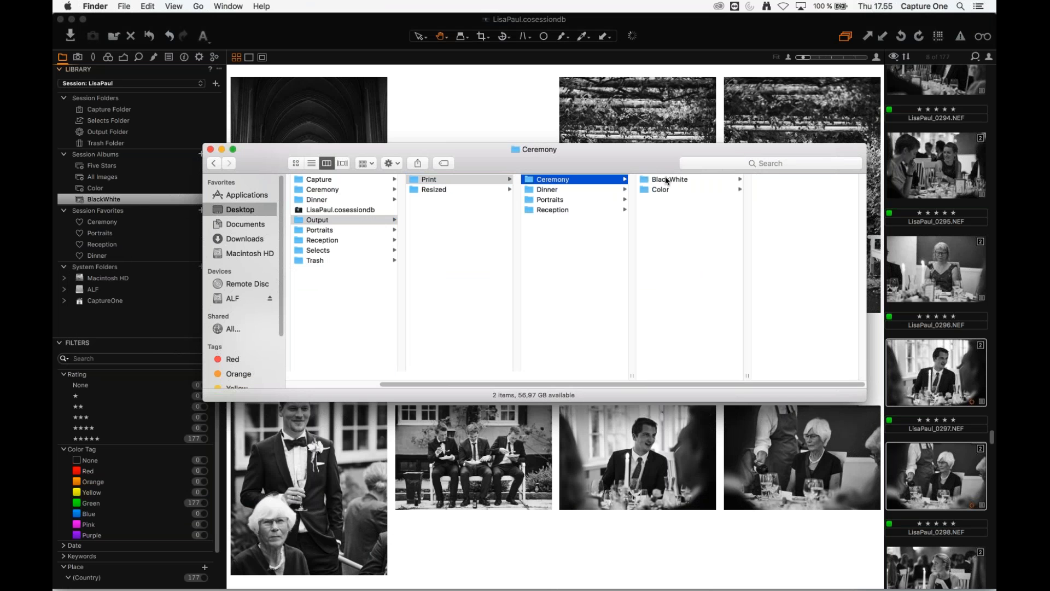
{"action": "left_click", "coordinate": [665, 178]}
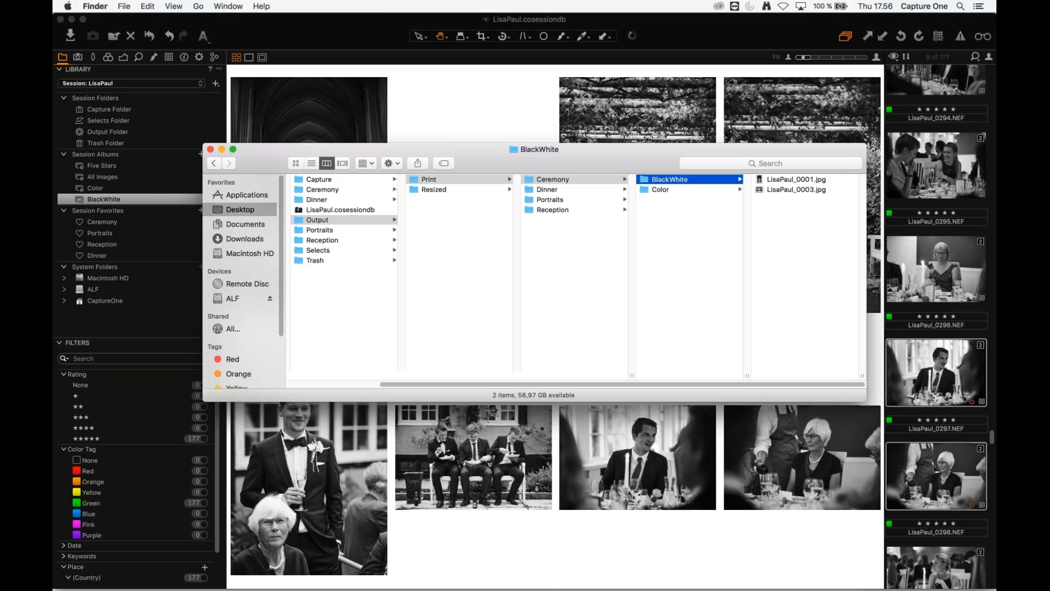
{"action": "left_click", "coordinate": [782, 191]}
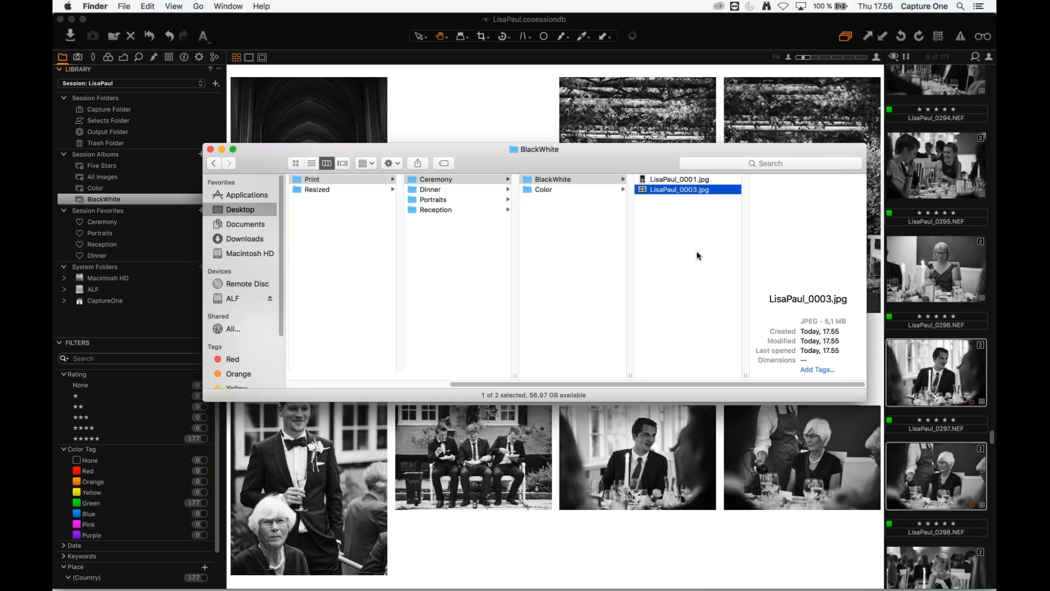
{"action": "key", "text": "Up"}
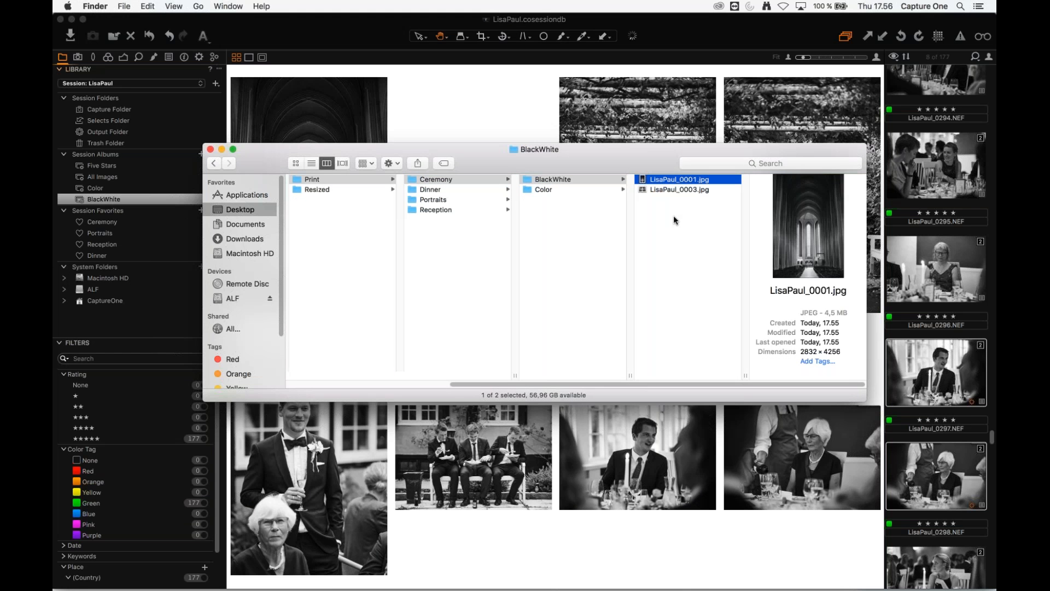
{"action": "key", "text": "Down"}
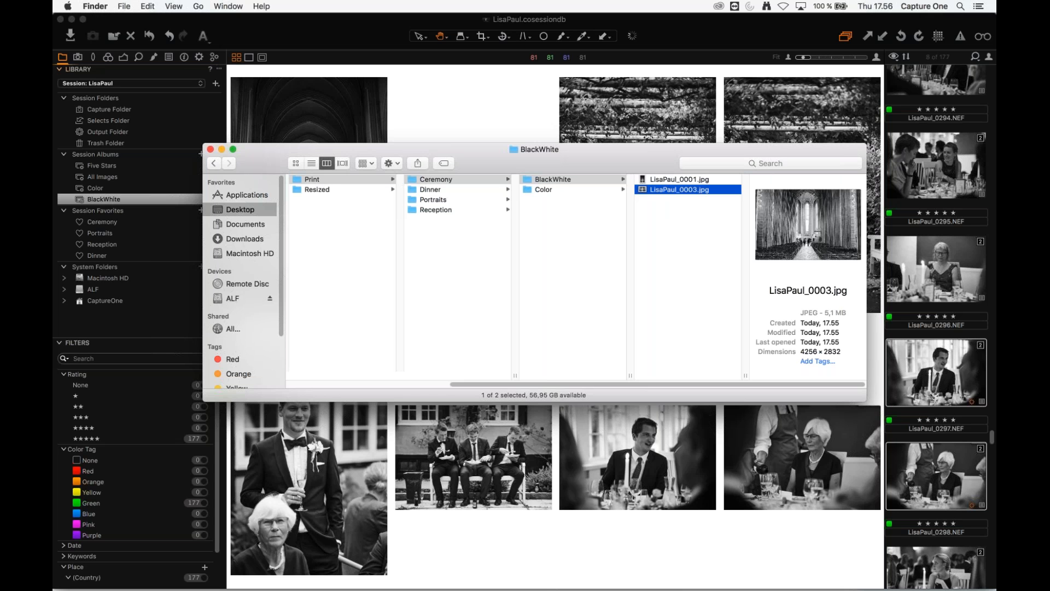
- Check the pixel dimensions of LisaPaul_0001.jpg in the Resized > Ceremony > BlackWhite output folder
{"action": "left_click", "coordinate": [327, 189]}
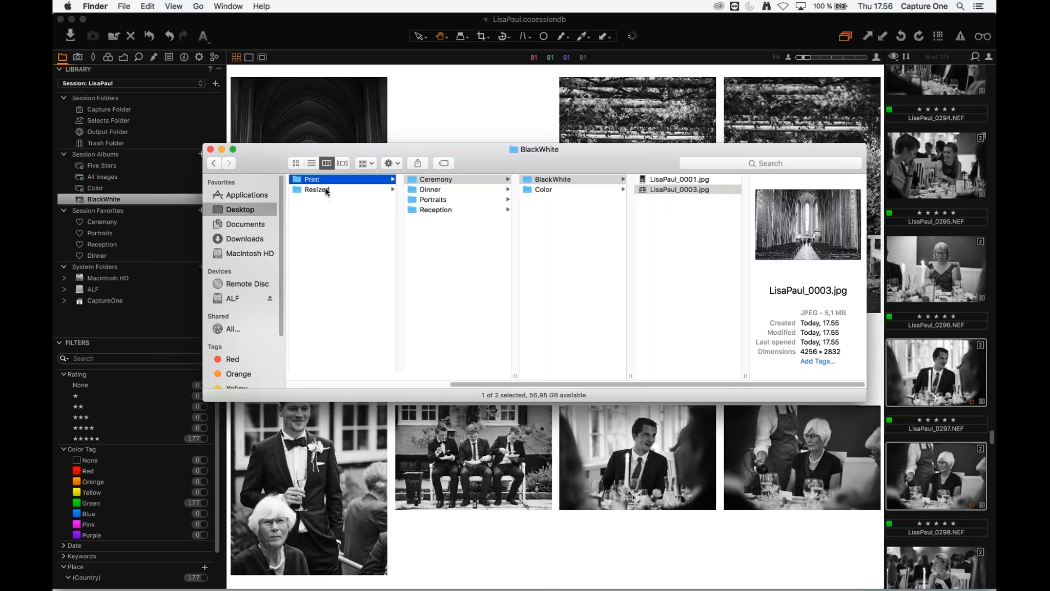
{"action": "left_click", "coordinate": [432, 179]}
{"action": "left_click", "coordinate": [554, 179]}
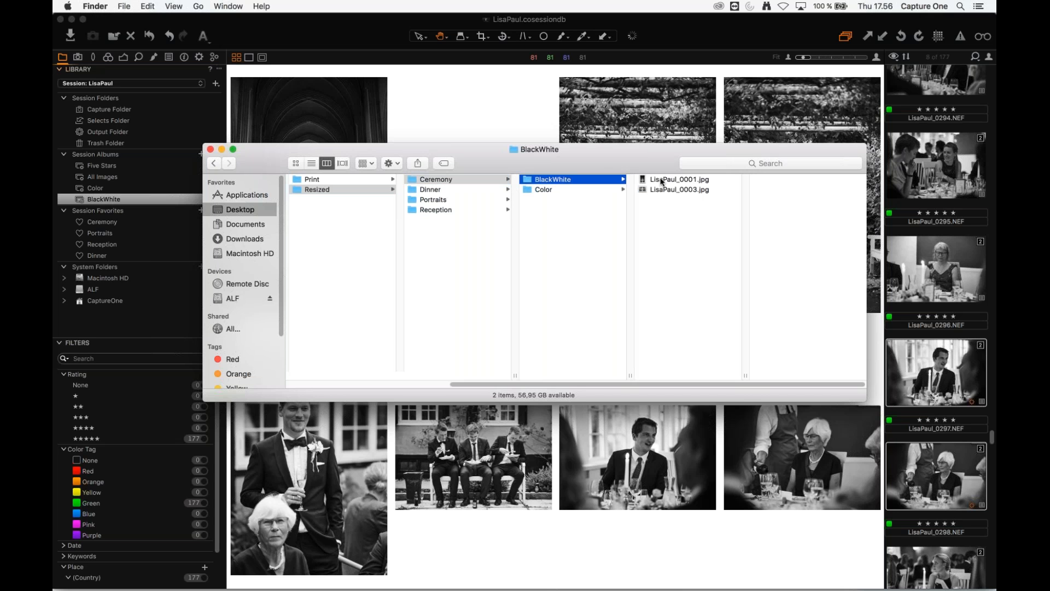
{"action": "left_click", "coordinate": [662, 180]}
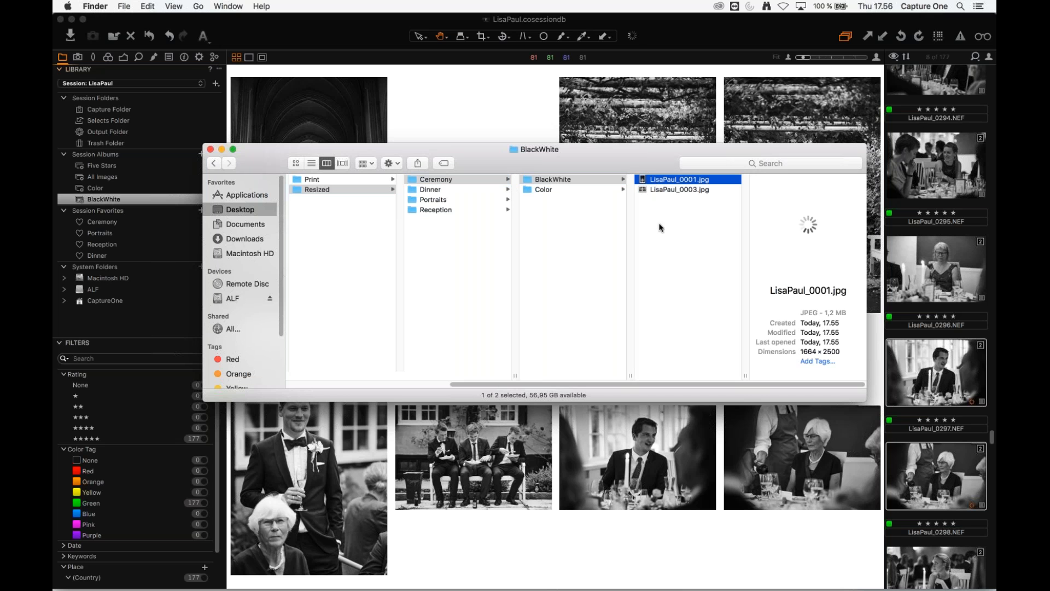
{"action": "double_click", "coordinate": [829, 351]}
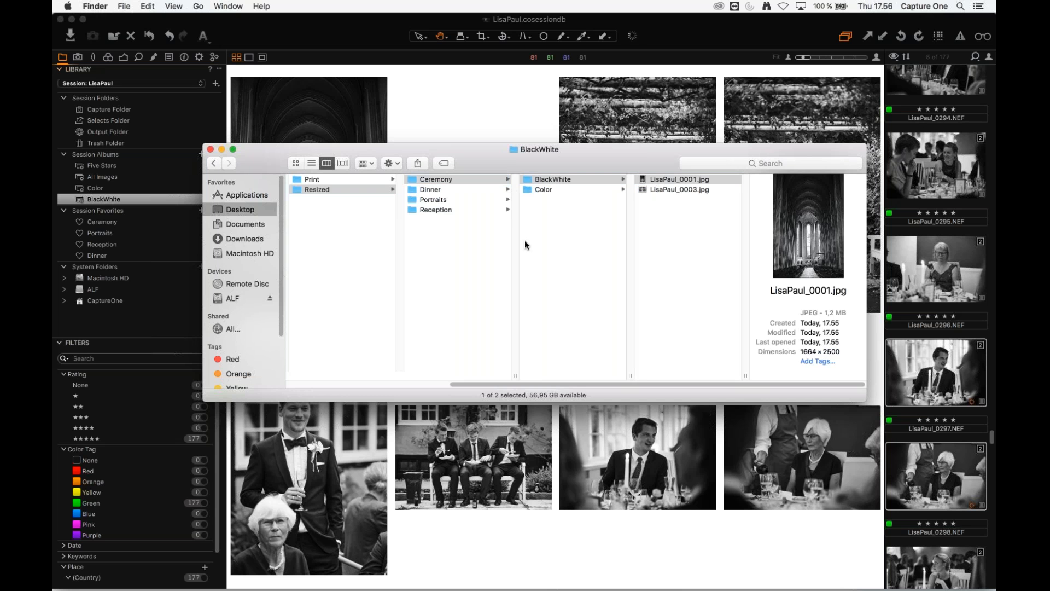
{"action": "left_click", "coordinate": [461, 265]}
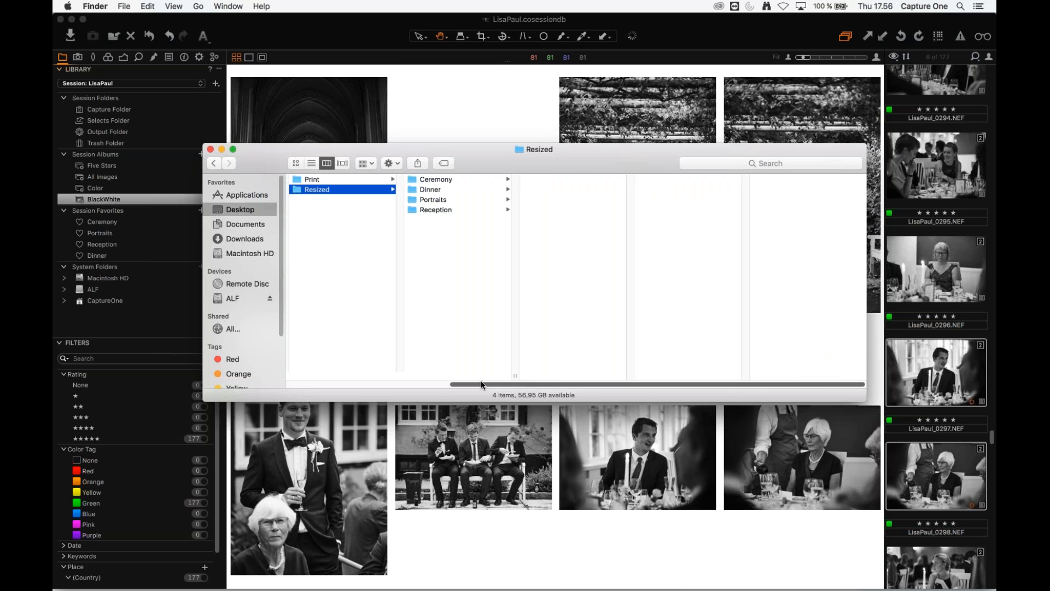
{"action": "scroll", "coordinate": [481, 383], "scroll_direction": "left", "scroll_amount": 2}
- Show the process recipes in Capture One and compare them with the Resized > Ceremony > BlackWhite folder path in Finder
{"action": "left_click", "coordinate": [200, 58]}
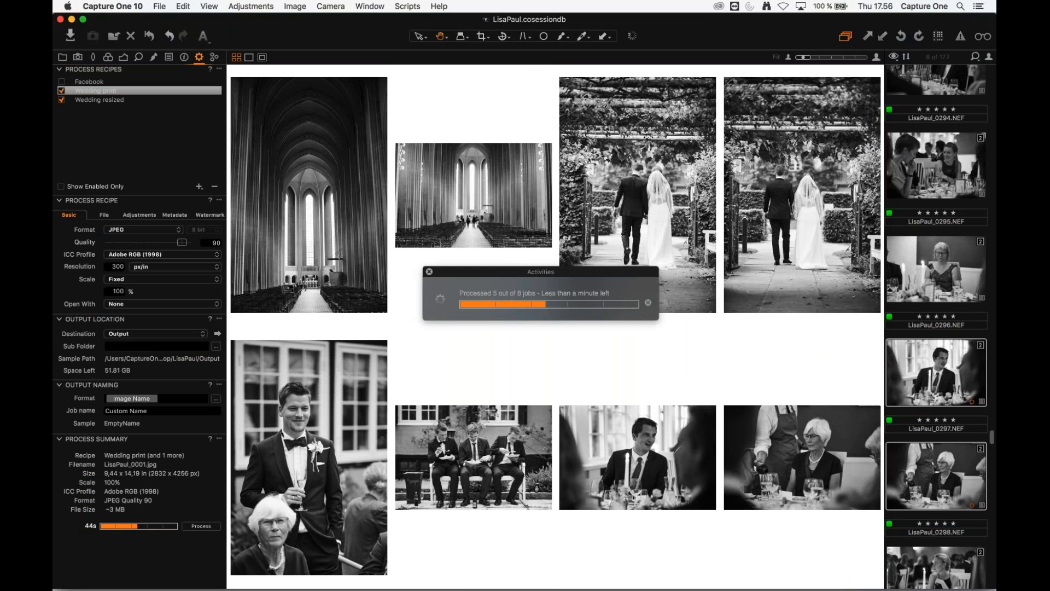
{"action": "left_click", "coordinate": [381, 580]}
{"action": "left_click_drag", "start_coordinate": [472, 162], "coordinate": [462, 214]}
{"action": "left_click", "coordinate": [484, 232]}
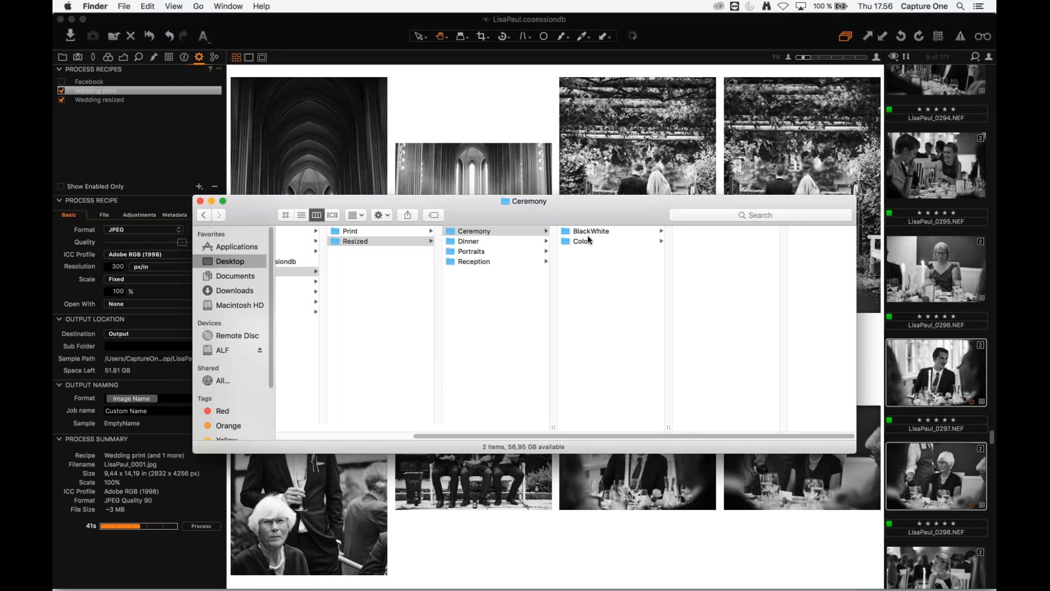
{"action": "left_click", "coordinate": [587, 233]}
{"action": "left_click_drag", "start_coordinate": [500, 435], "coordinate": [452, 435]}
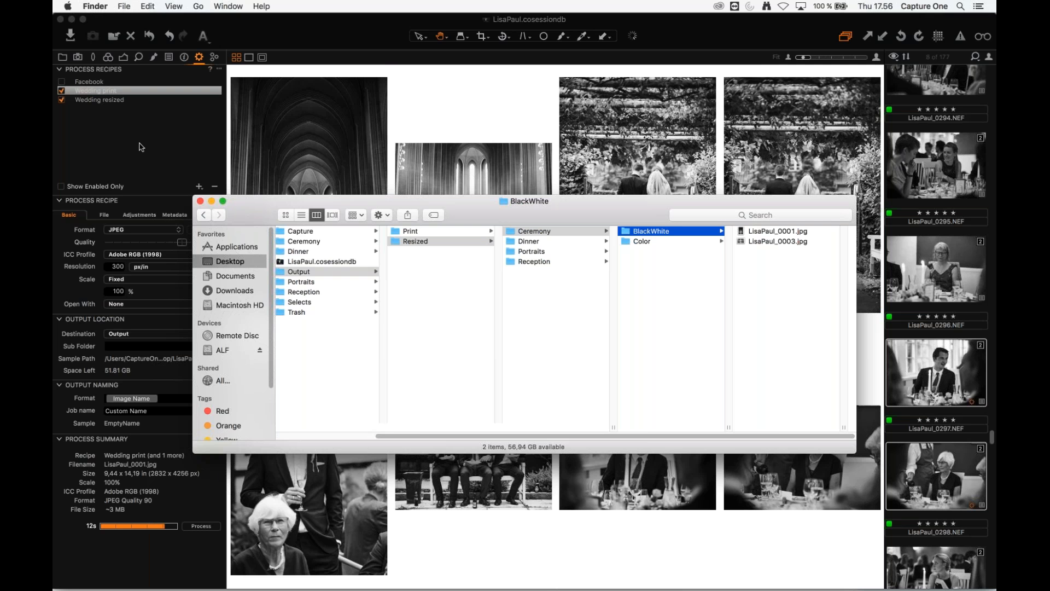
- Return to Capture One, open the Ceremony favorite in the library and close the Activities window
{"action": "left_click", "coordinate": [336, 33]}
{"action": "left_click_drag", "start_coordinate": [511, 277], "coordinate": [578, 338]}
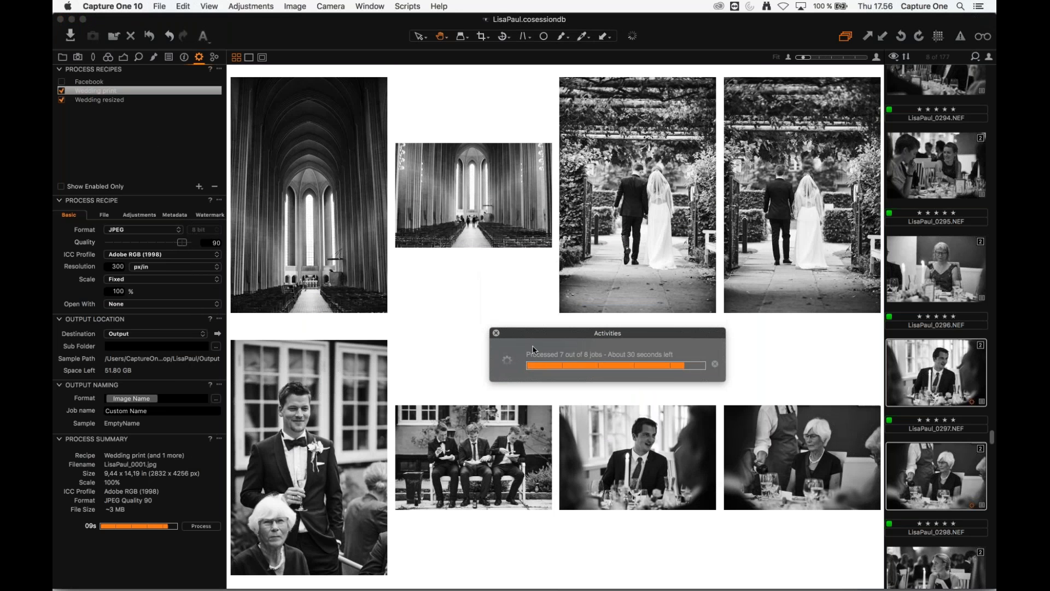
{"action": "left_click", "coordinate": [62, 57]}
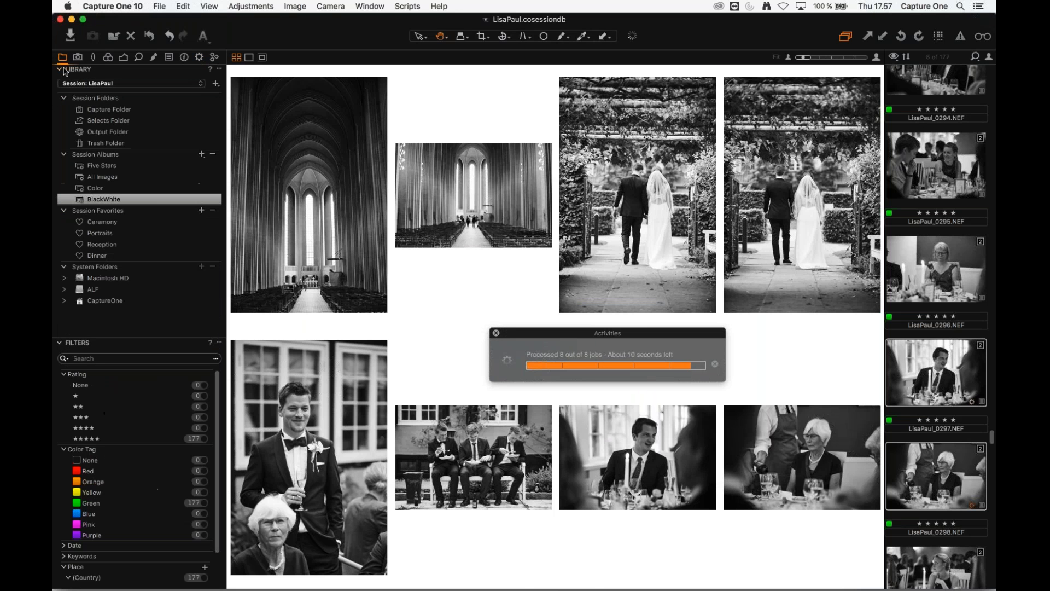
{"action": "left_click", "coordinate": [117, 222]}
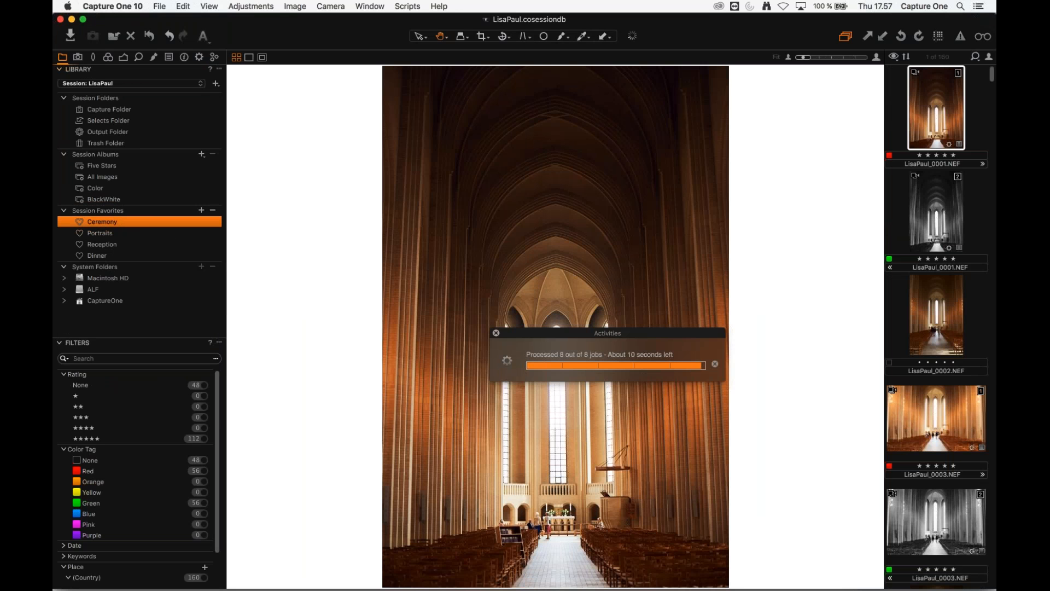
{"action": "left_click", "coordinate": [496, 333]}
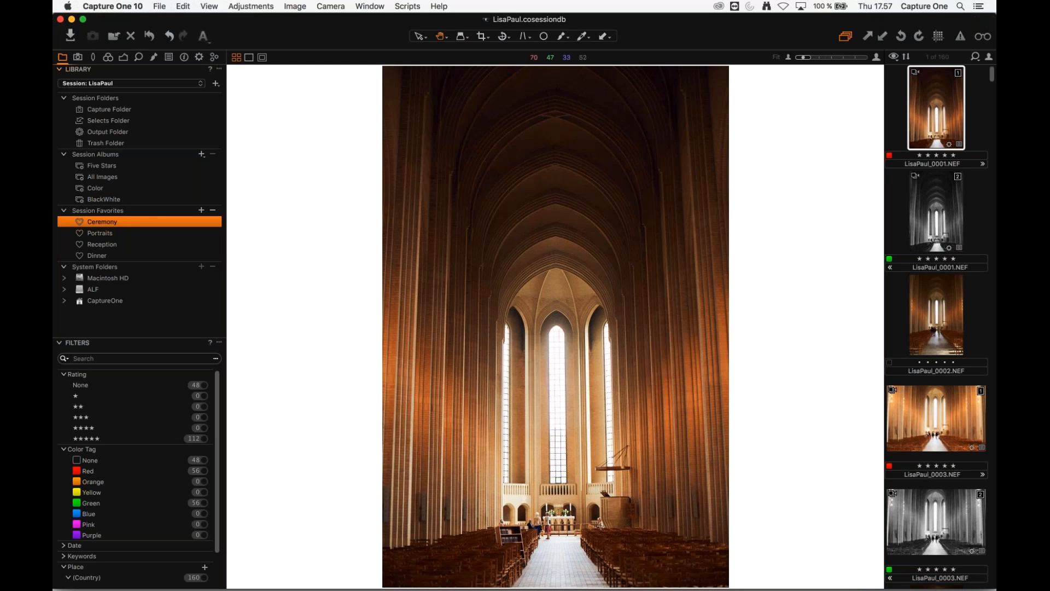
- Look through the Portraits, Reception and Dinner favorites and the session albums, finishing on the Color album
{"action": "left_click", "coordinate": [121, 237]}
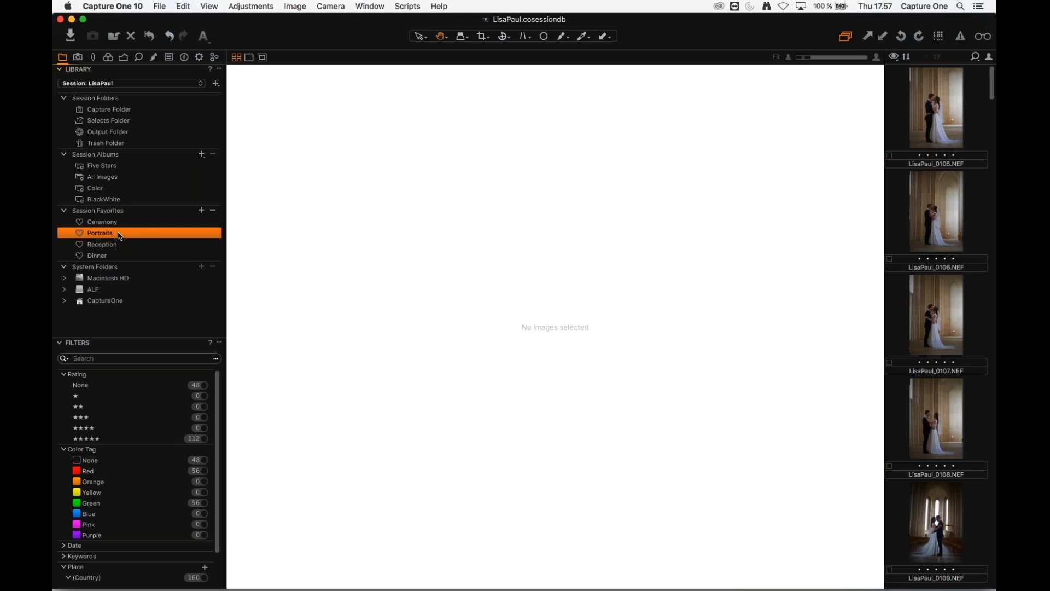
{"action": "left_click", "coordinate": [114, 200]}
{"action": "left_click", "coordinate": [123, 189]}
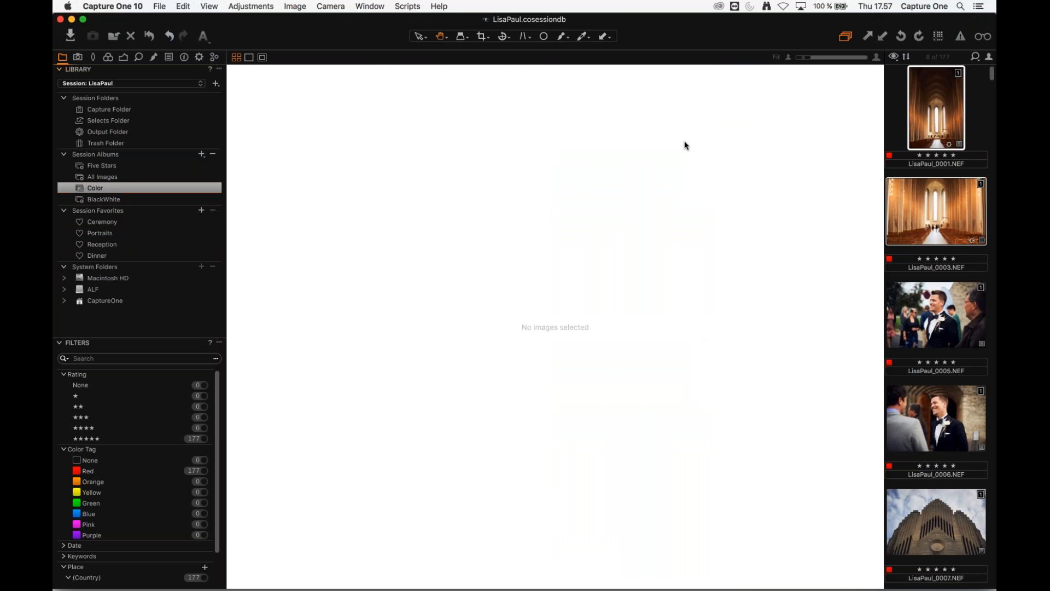
{"action": "left_click", "coordinate": [111, 178]}
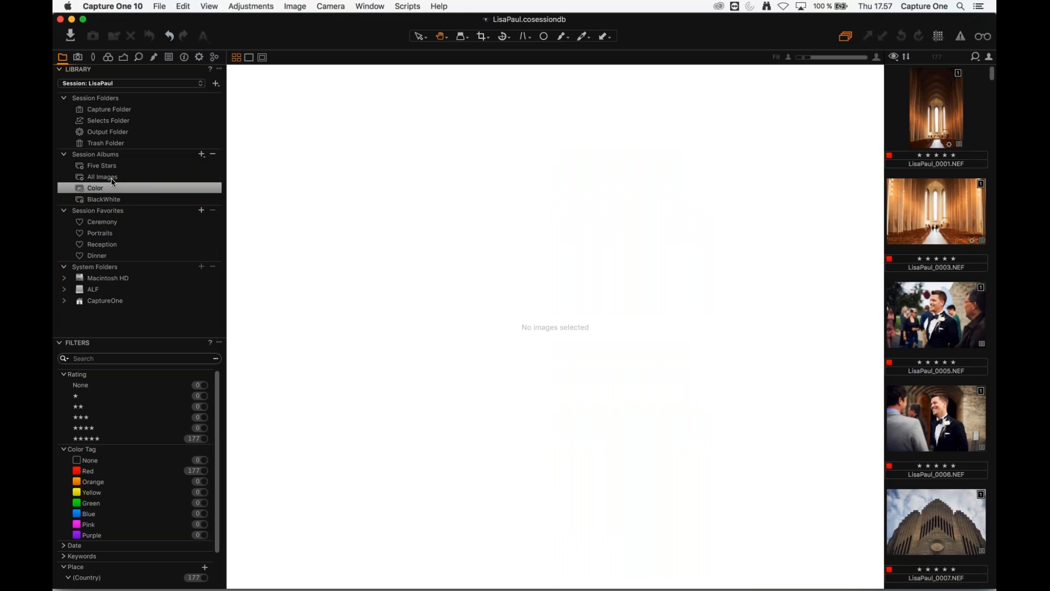
{"action": "left_click", "coordinate": [95, 255]}
{"action": "left_click", "coordinate": [97, 244]}
{"action": "left_click", "coordinate": [97, 233]}
{"action": "left_click", "coordinate": [99, 202]}
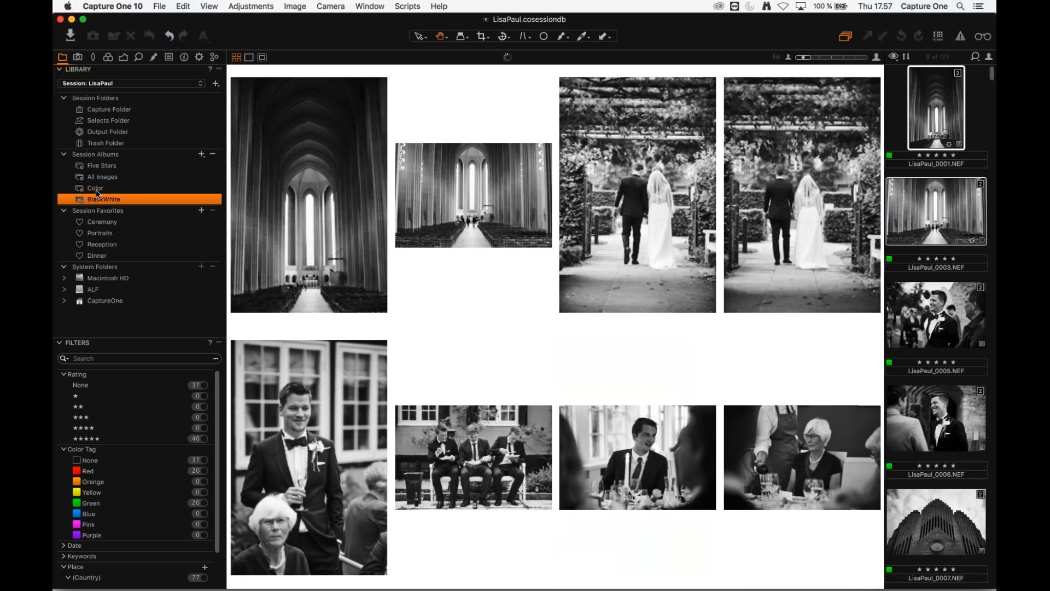
{"action": "left_click", "coordinate": [97, 190]}
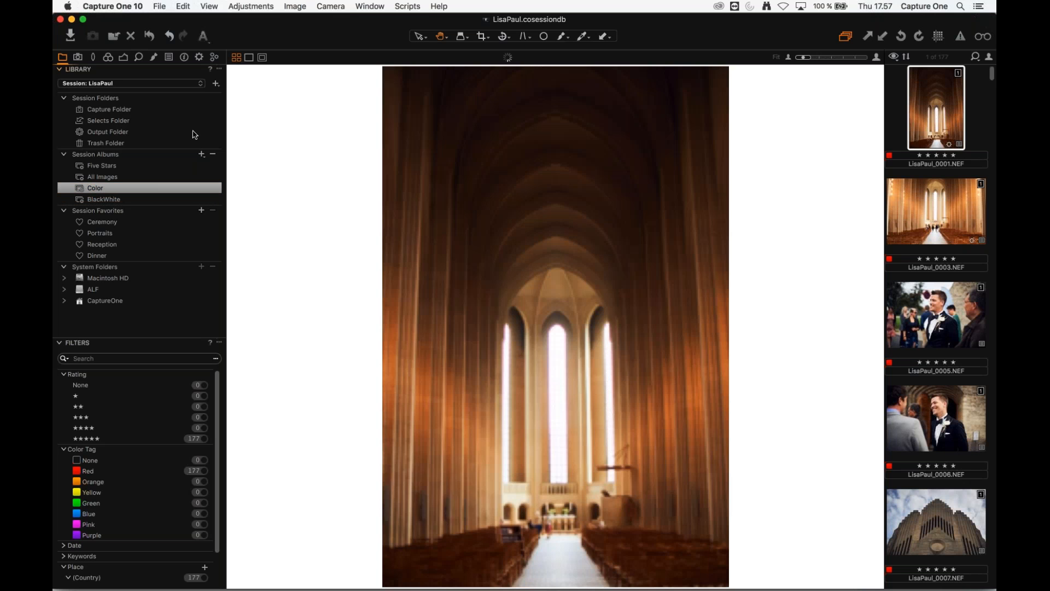
- Save the session as a template named Wedding in the Templates folder, replacing the existing template
{"action": "left_click", "coordinate": [159, 6]}
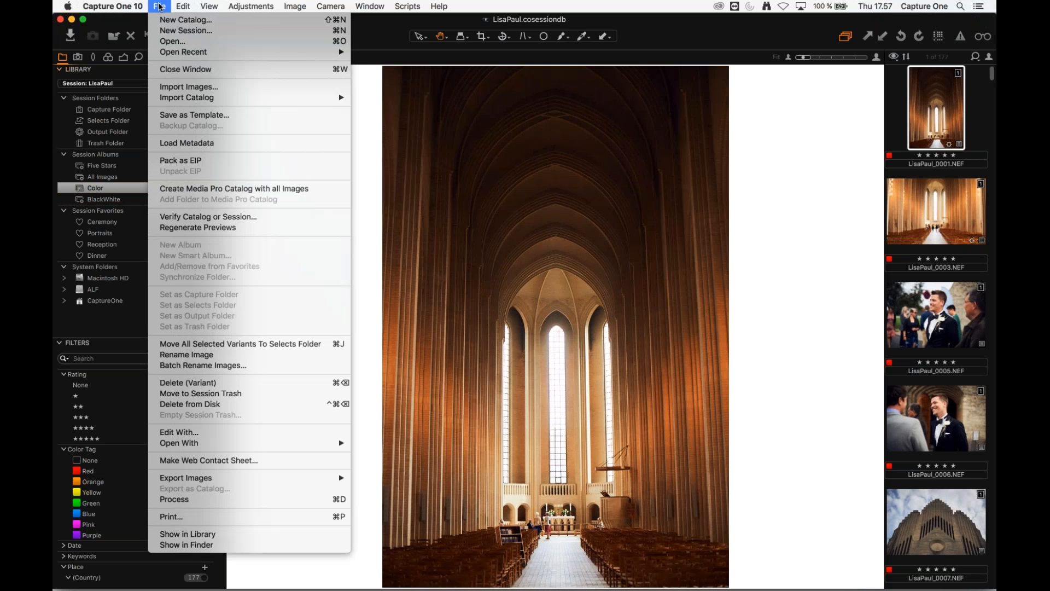
{"action": "left_click", "coordinate": [257, 119]}
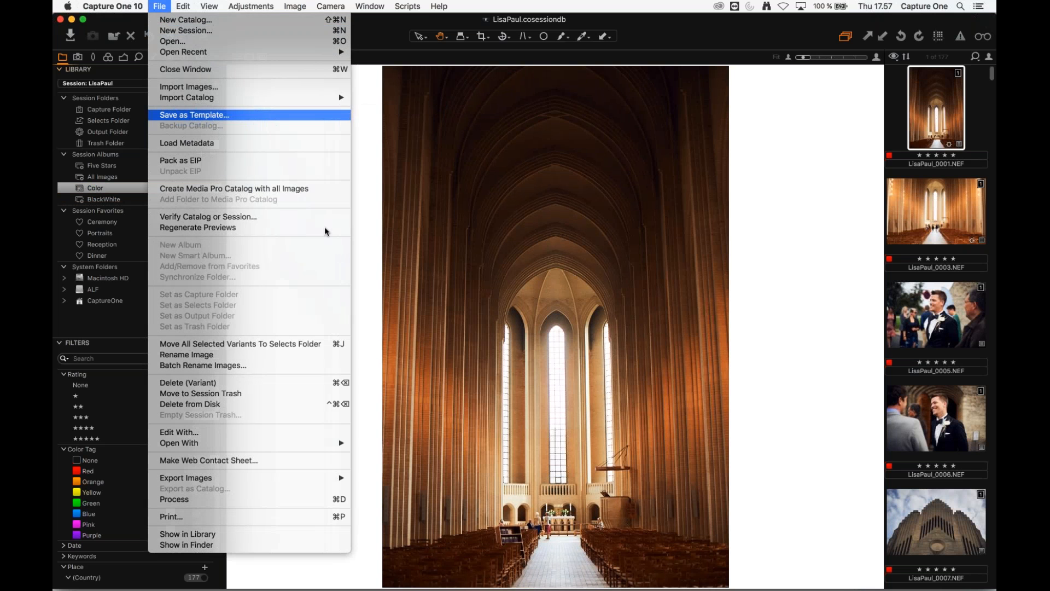
{"action": "type", "text": "Wedding"}
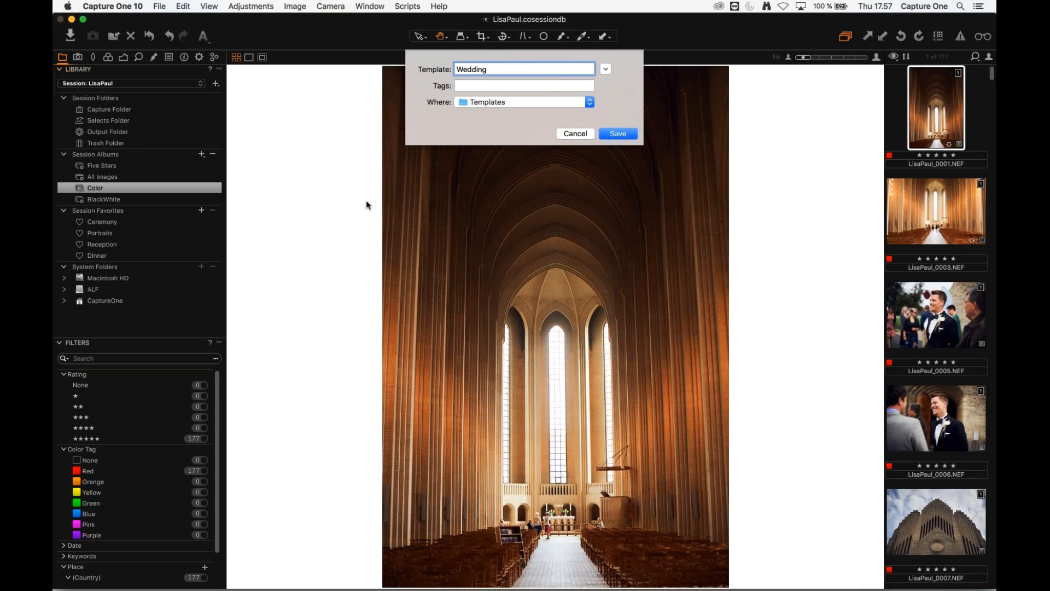
{"action": "left_click", "coordinate": [615, 134]}
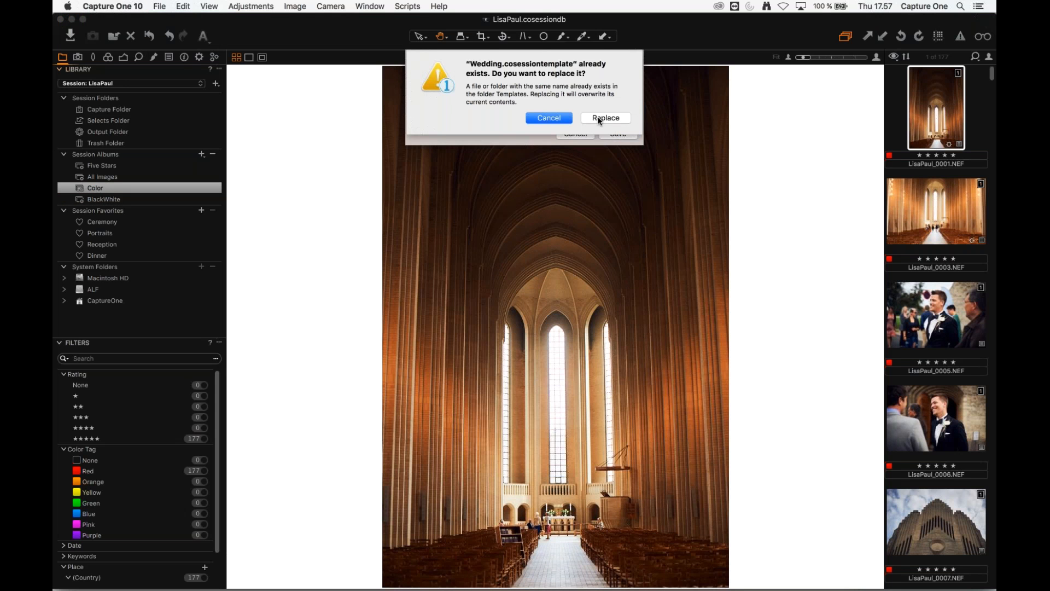
{"action": "left_click", "coordinate": [599, 119]}
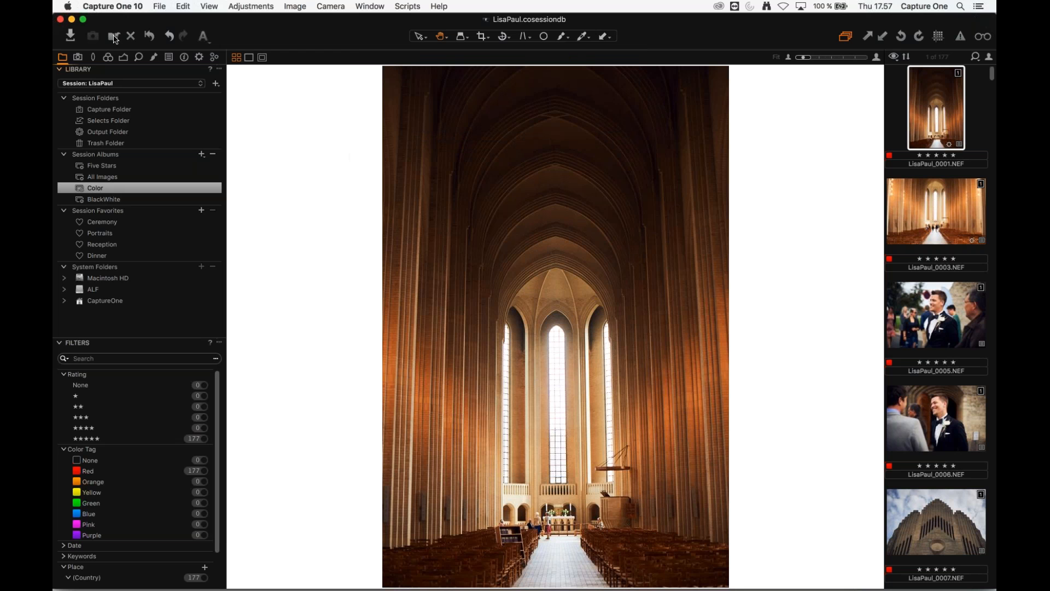
- Create a new session named DavidAlex on the Desktop from the Wedding template
{"action": "left_click", "coordinate": [159, 6]}
{"action": "left_click", "coordinate": [170, 30]}
{"action": "left_click", "coordinate": [502, 163]}
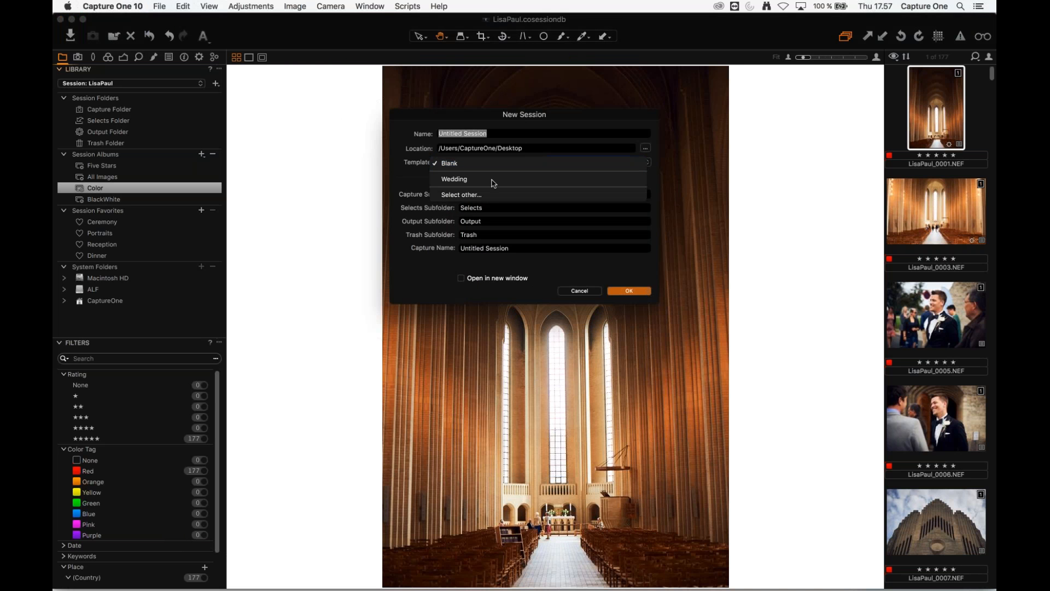
{"action": "left_click", "coordinate": [494, 181]}
{"action": "type", "text": "D"}
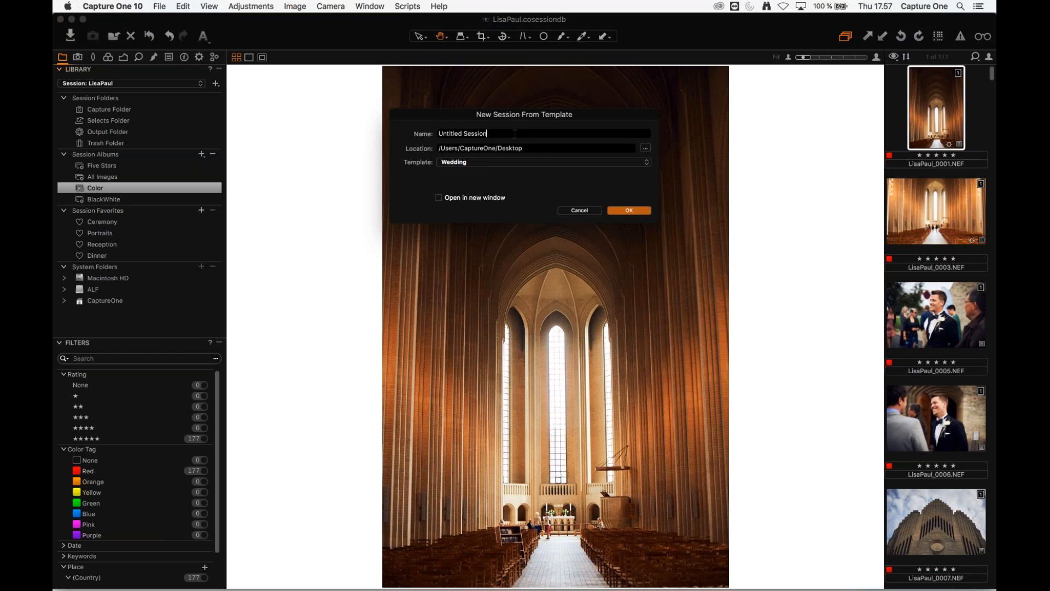
{"action": "type", "text": "avidAlex"}
{"action": "left_click", "coordinate": [628, 212]}
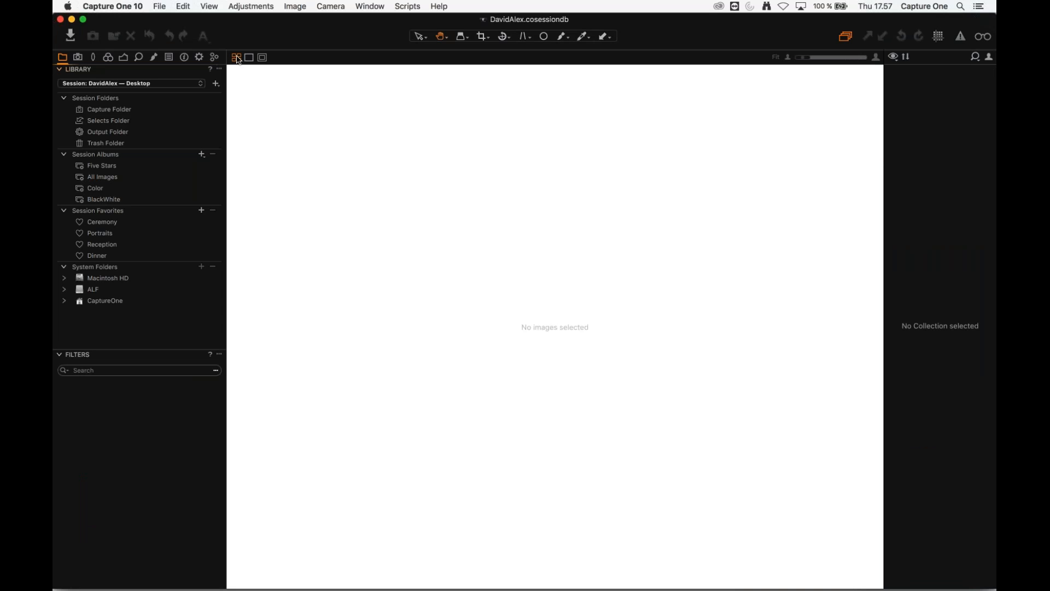
- Look through the new session's Color and BlackWhite albums and its Ceremony, Portraits and Reception favorites, finishing on Ceremony
{"action": "left_click", "coordinate": [114, 191]}
{"action": "left_click", "coordinate": [120, 201]}
{"action": "left_click", "coordinate": [130, 224]}
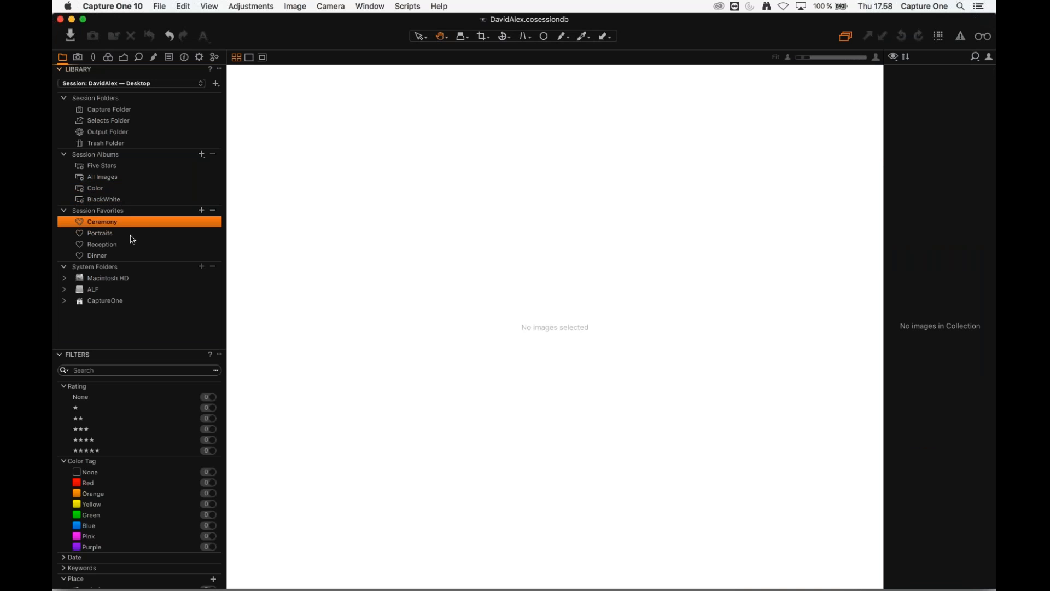
{"action": "left_click", "coordinate": [125, 235]}
{"action": "left_click", "coordinate": [126, 243]}
{"action": "left_click", "coordinate": [126, 225]}
- Examine the DavidAlex session's folder structure in Finder, close that folder window and return to Capture One
{"action": "left_click", "coordinate": [508, 20], "text": "super"}
{"action": "left_click", "coordinate": [503, 38]}
{"action": "left_click_drag", "start_coordinate": [447, 215], "coordinate": [440, 192]}
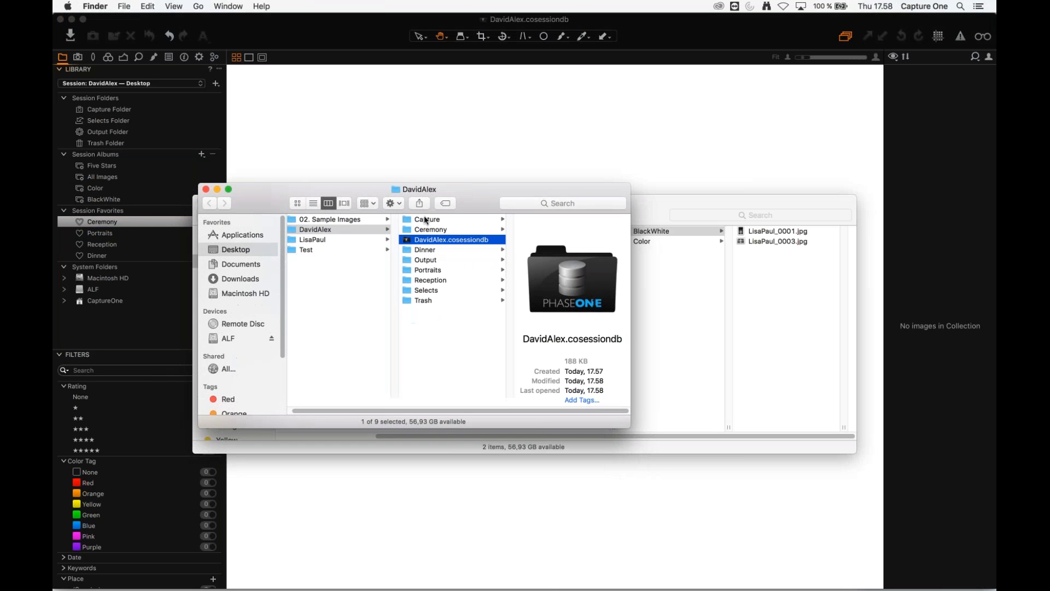
{"action": "left_click", "coordinate": [435, 310]}
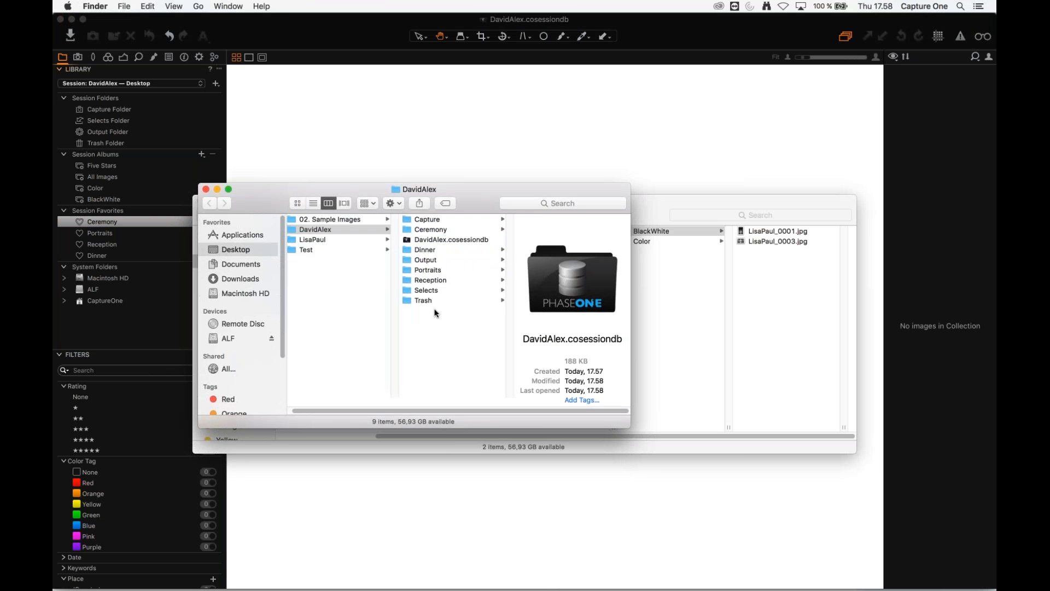
{"action": "left_click", "coordinate": [206, 188]}
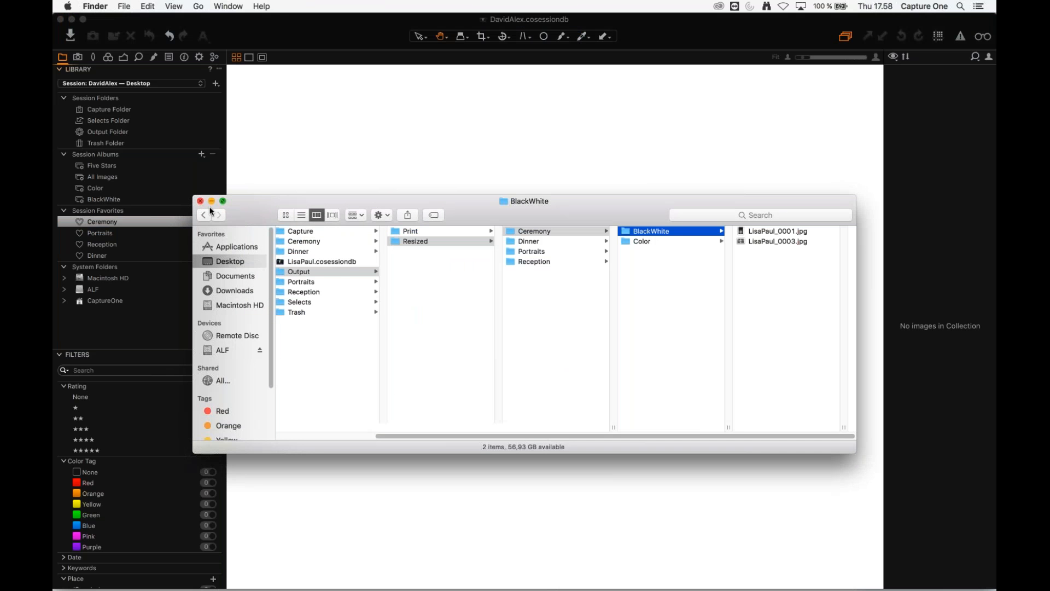
{"action": "left_click_drag", "start_coordinate": [375, 200], "coordinate": [328, 255]}
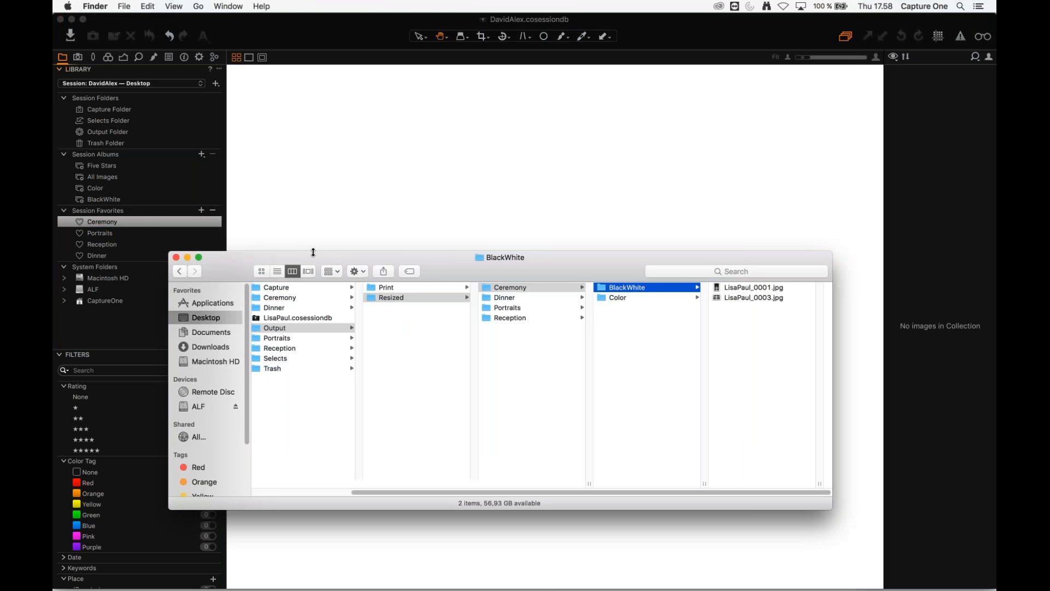
{"action": "left_click", "coordinate": [284, 38]}
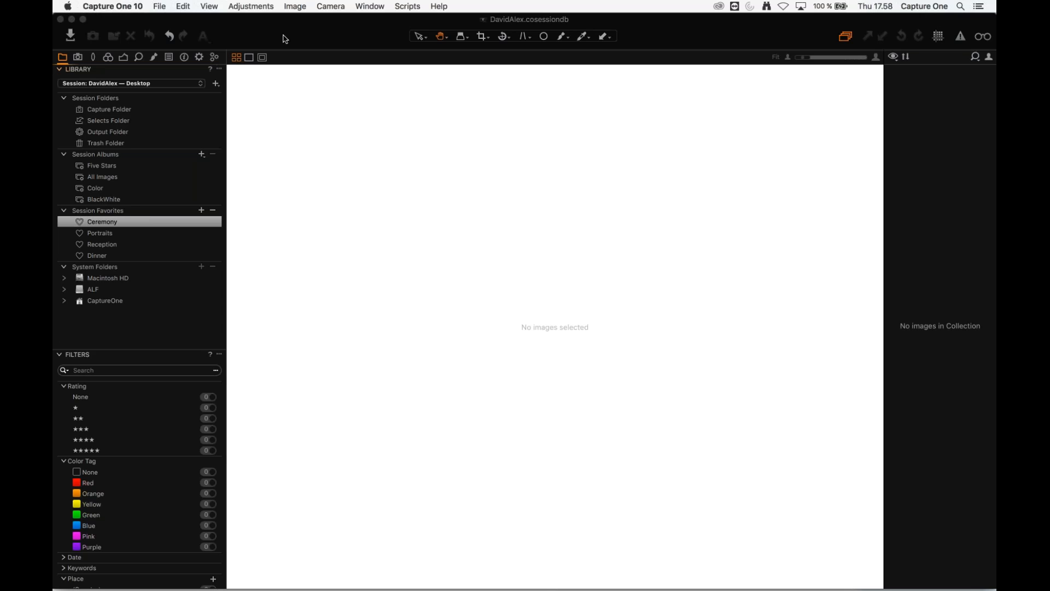
{"action": "left_click", "coordinate": [284, 38]}
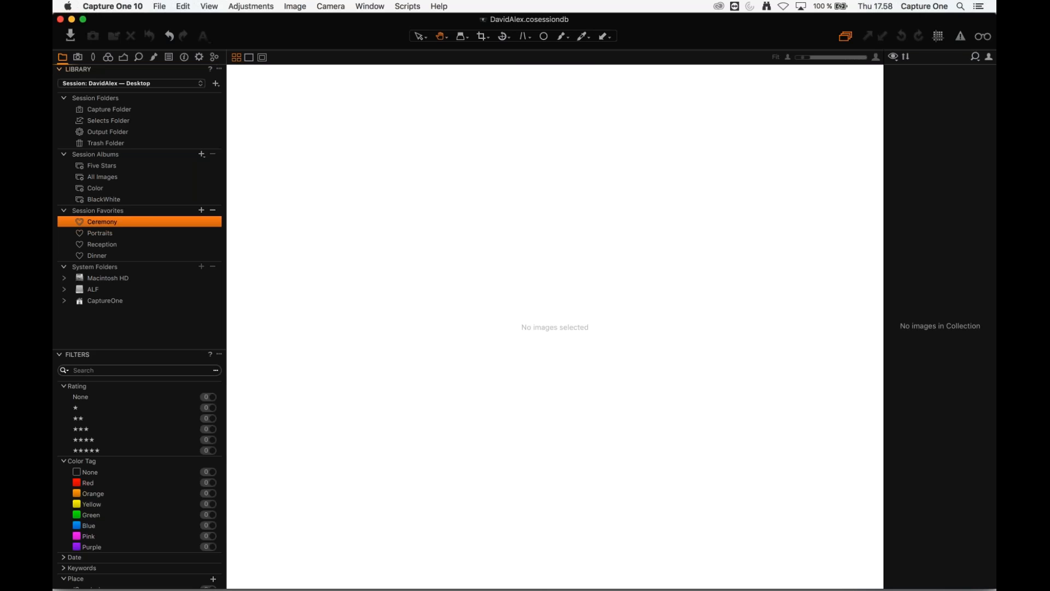
- Switch back to the LisaPaul session and look through its Color, BlackWhite, All Images and Five Stars albums
{"action": "left_click", "coordinate": [168, 86]}
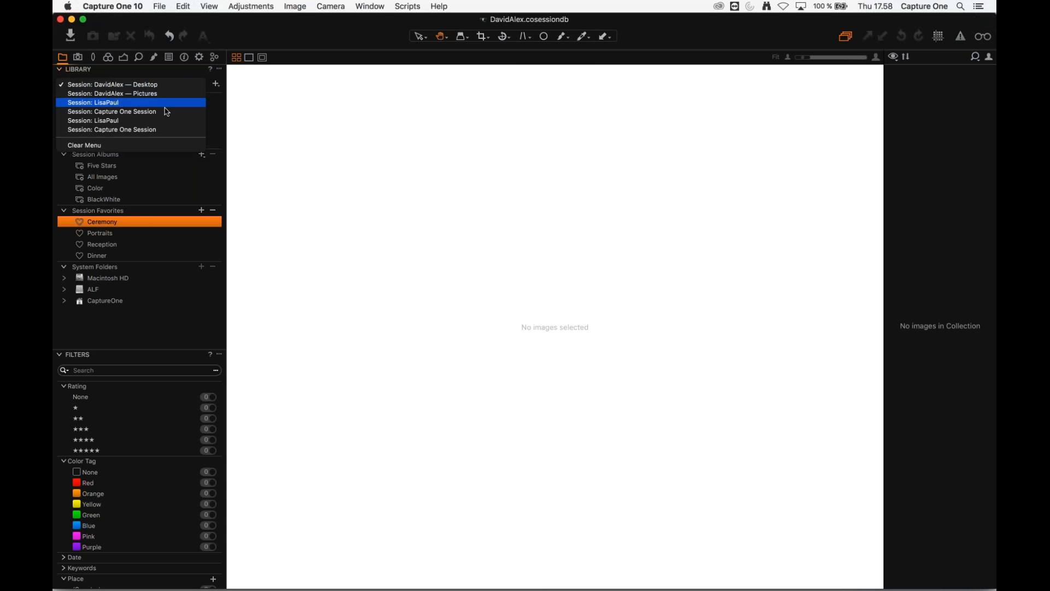
{"action": "left_click", "coordinate": [186, 105]}
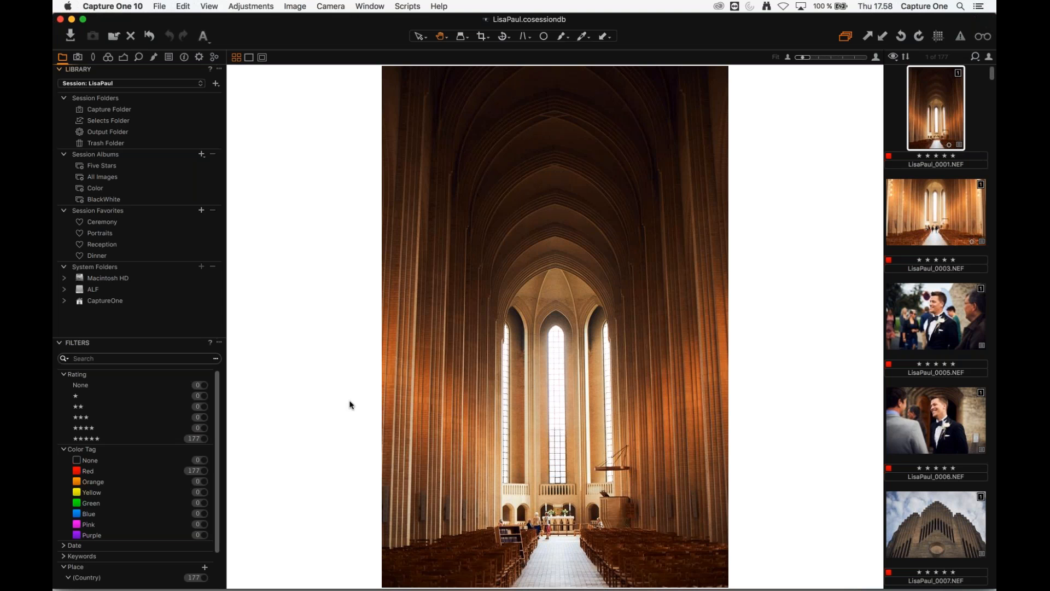
{"action": "left_click", "coordinate": [124, 189]}
{"action": "left_click", "coordinate": [126, 200]}
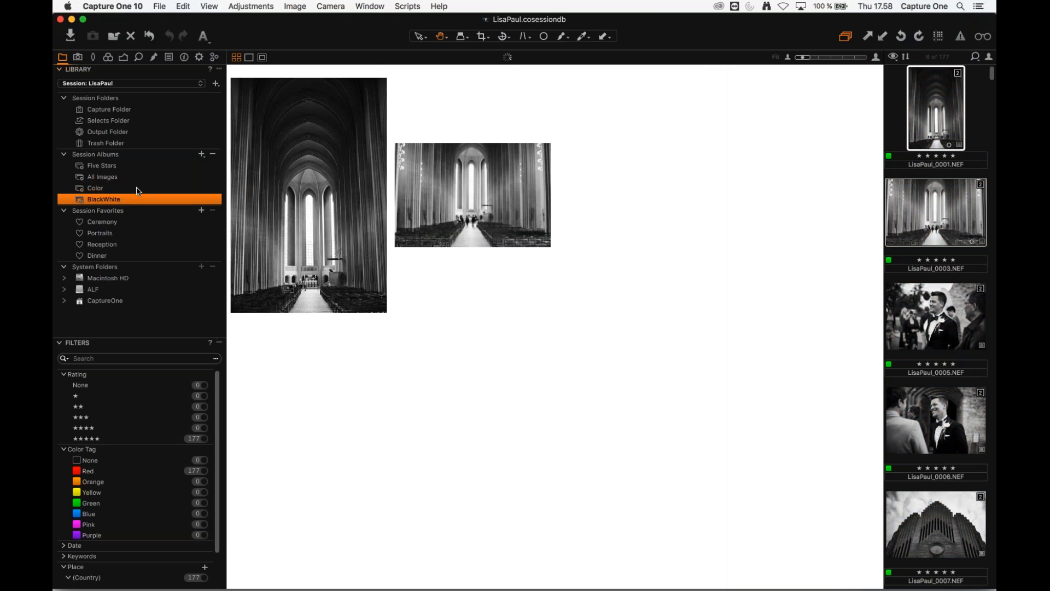
{"action": "left_click", "coordinate": [139, 188]}
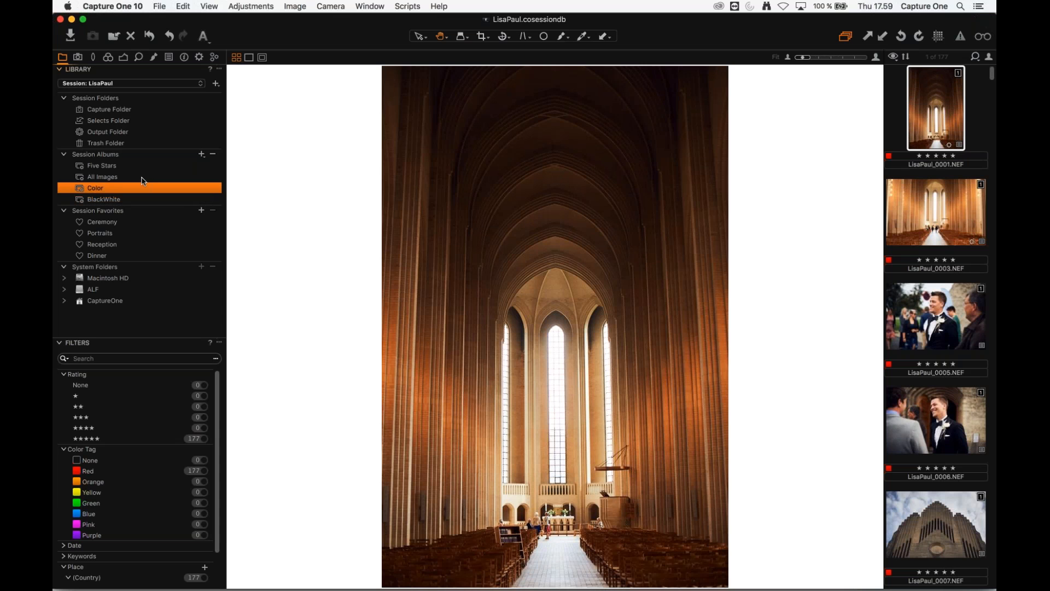
{"action": "left_click", "coordinate": [142, 178]}
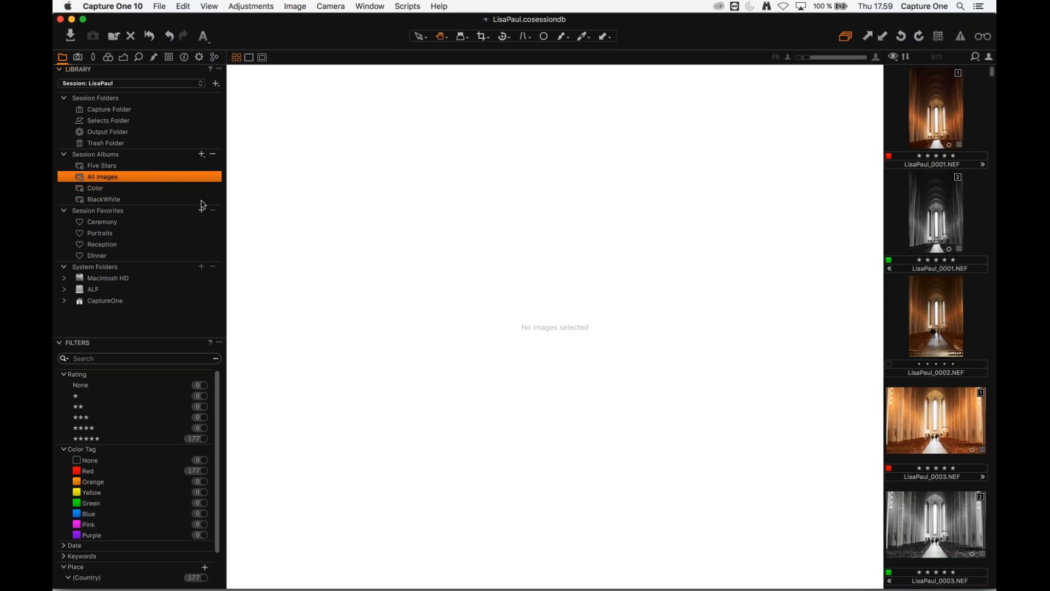
{"action": "left_click", "coordinate": [140, 169]}
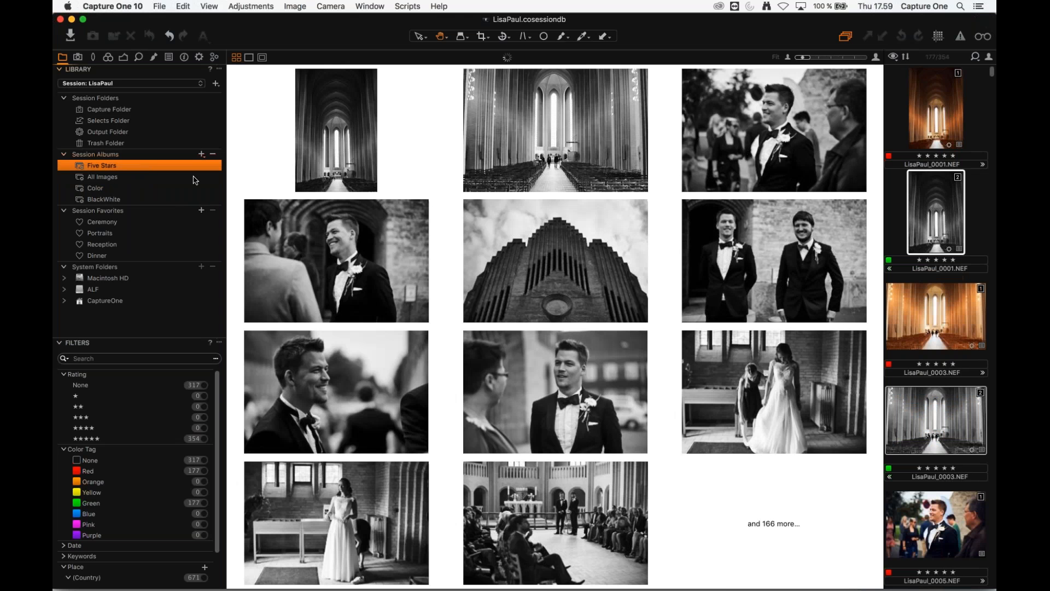
- Select all photos in the Five Stars album and compare that album with the Color and BlackWhite albums
{"action": "left_click", "coordinate": [935, 109]}
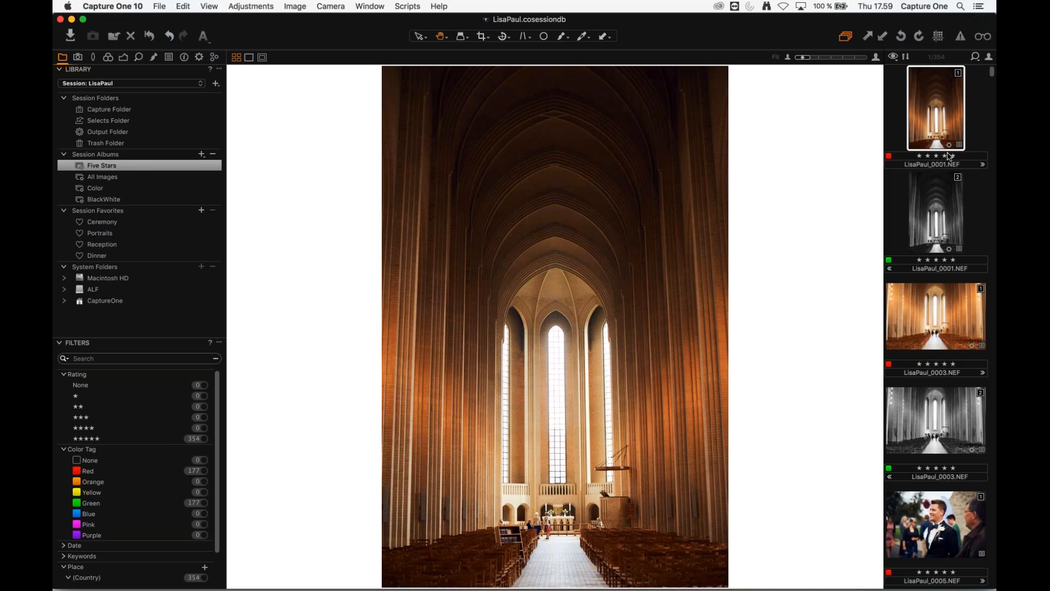
{"action": "key", "text": "super+a"}
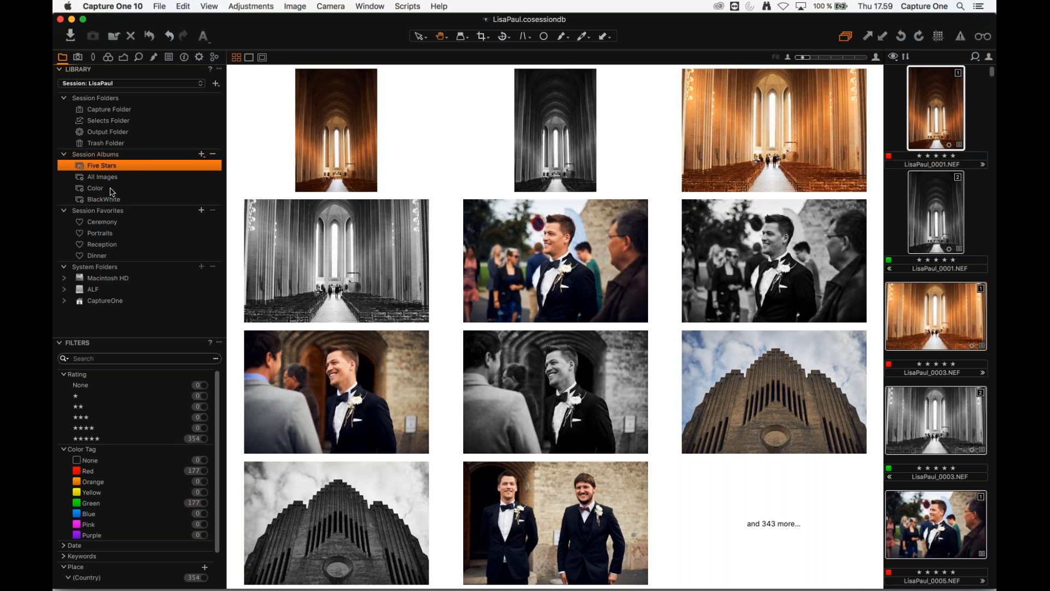
{"action": "left_click", "coordinate": [112, 188]}
{"action": "left_click", "coordinate": [113, 199]}
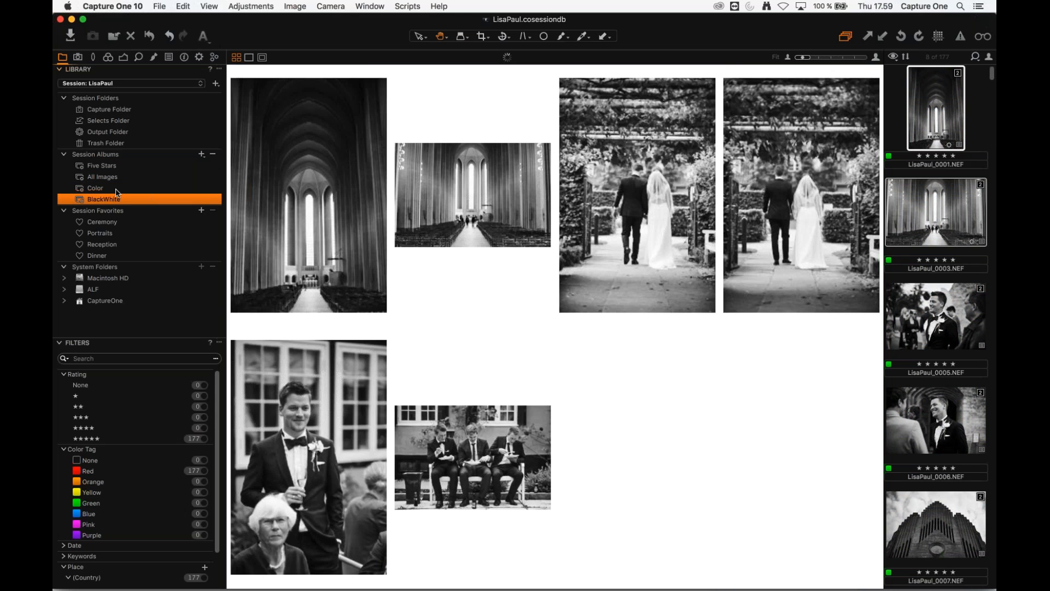
{"action": "left_click", "coordinate": [116, 189]}
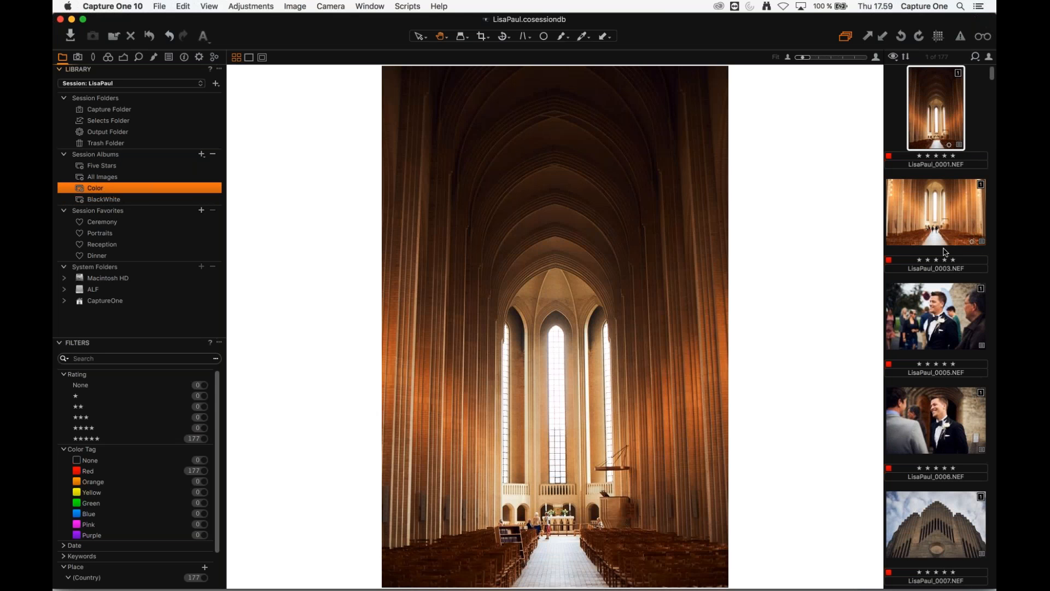
- Reopen the Five Stars album and locate the IPTC Content Description field in its photos' metadata
{"action": "left_click", "coordinate": [116, 166]}
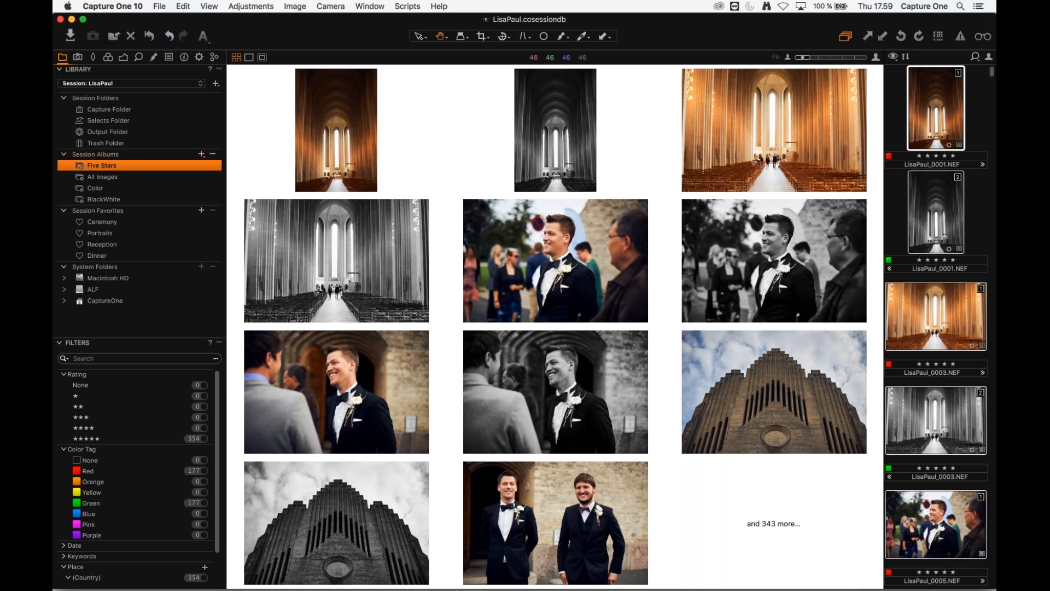
{"action": "left_click", "coordinate": [184, 57]}
{"action": "scroll", "coordinate": [161, 424], "scroll_direction": "down", "scroll_amount": 10}
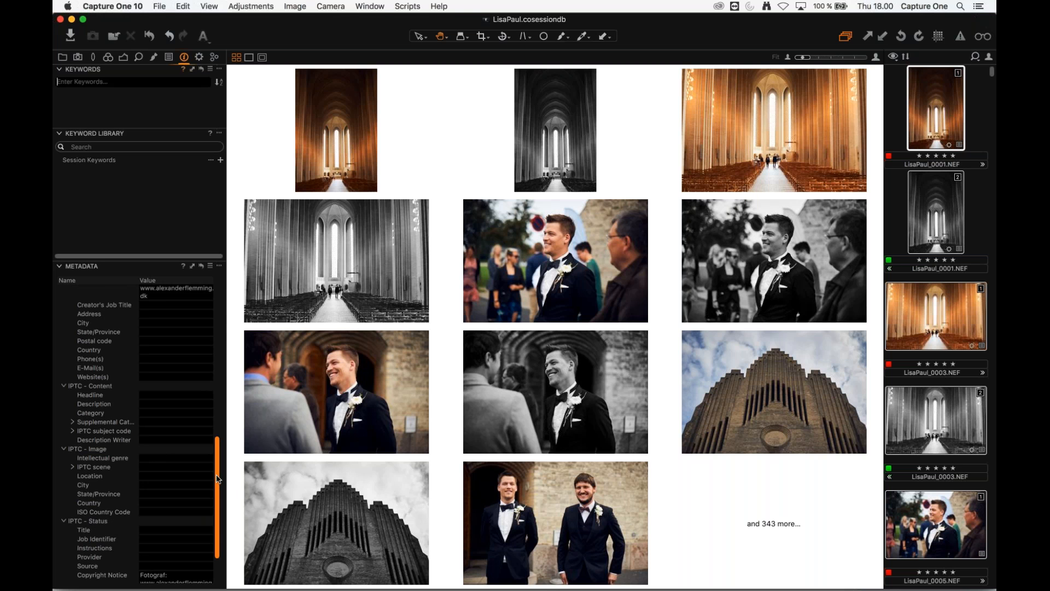
{"action": "scroll", "coordinate": [217, 479], "scroll_direction": "up", "scroll_amount": 2}
{"action": "left_click", "coordinate": [169, 428]}
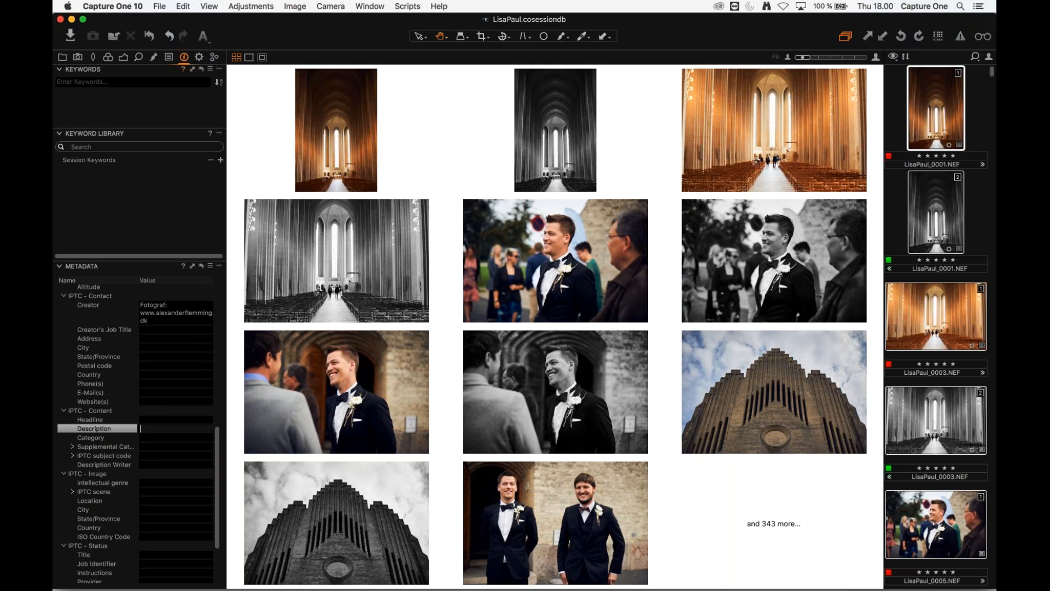
- Enter Color as the IPTC Description for the Color album's photos and select all photos in that album
{"action": "left_click", "coordinate": [62, 56]}
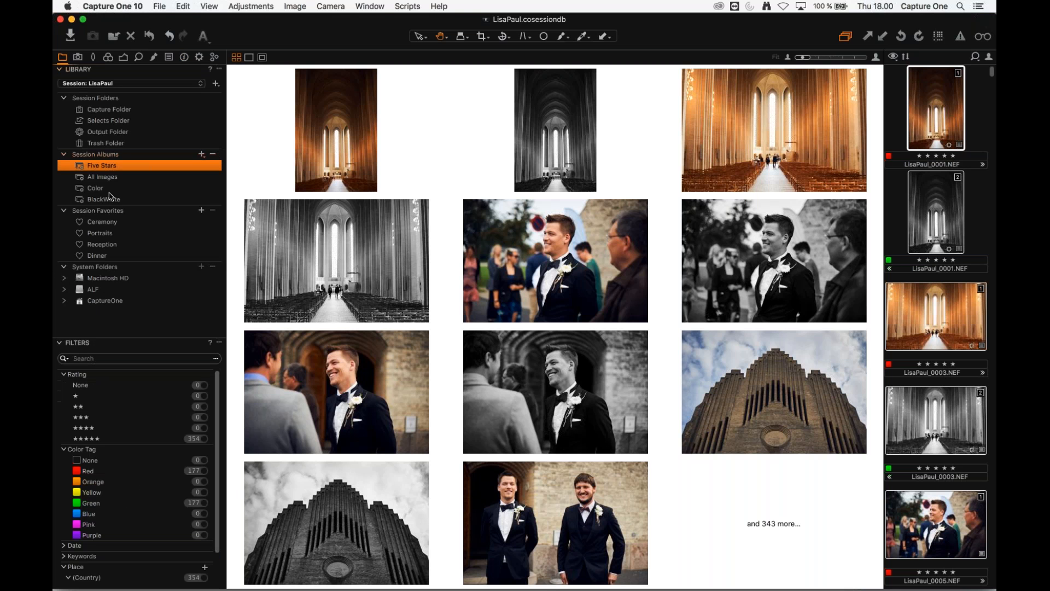
{"action": "left_click", "coordinate": [110, 191]}
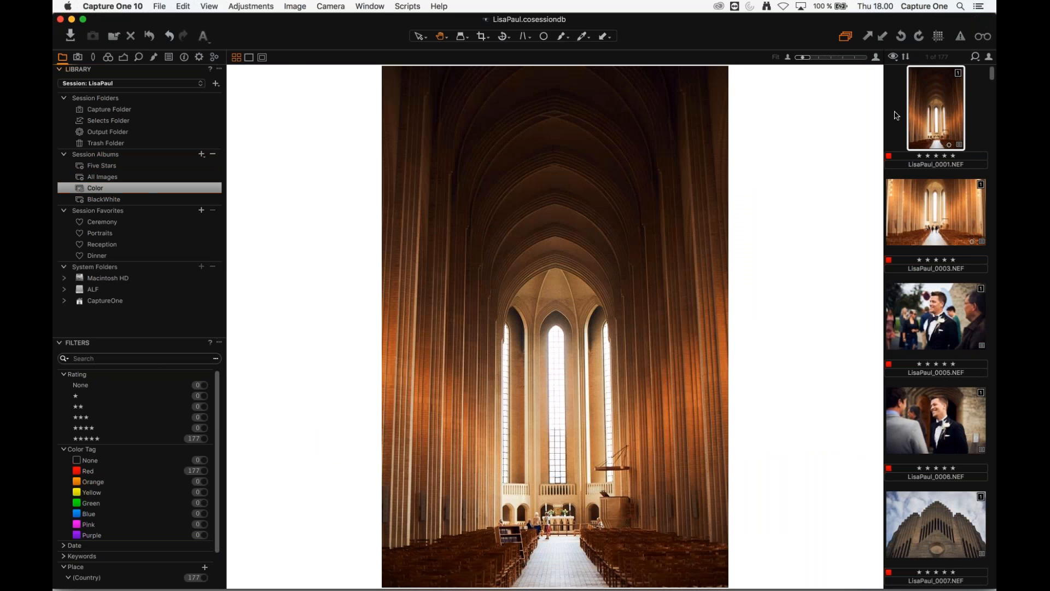
{"action": "left_click", "coordinate": [184, 57]}
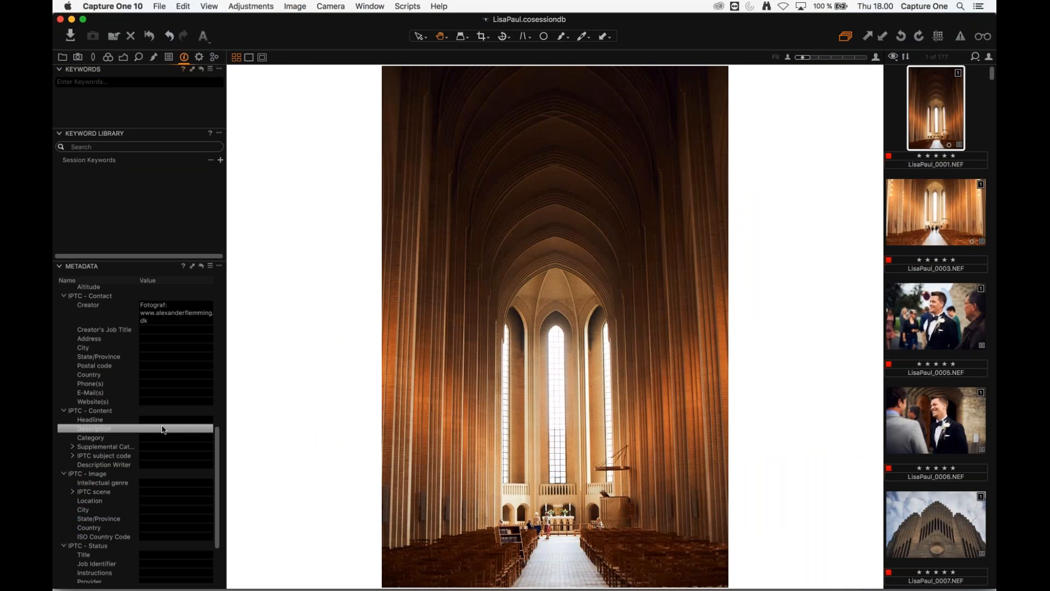
{"action": "left_click", "coordinate": [177, 429]}
{"action": "type", "text": "Color"}
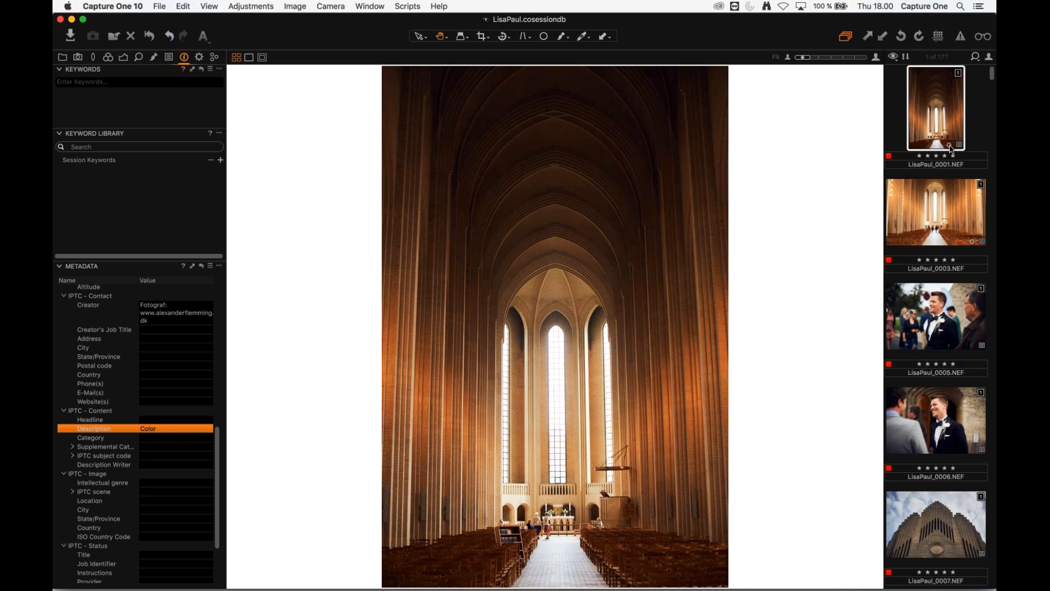
{"action": "key", "text": "super+a"}
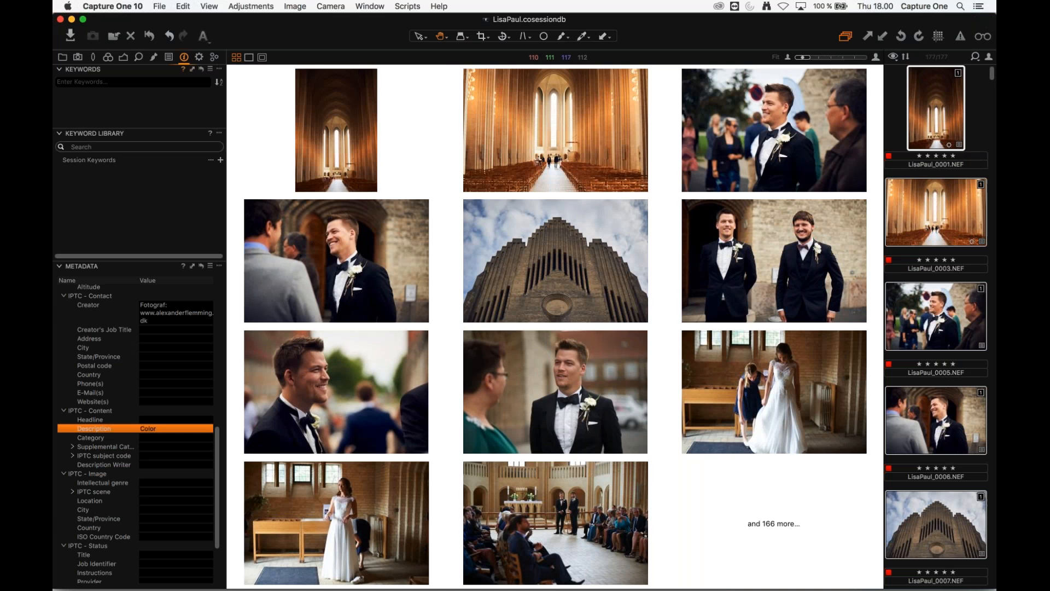
- Check the IPTC Description of the photo LisaPaul_0160.NEF in the Color album
{"action": "left_click", "coordinate": [970, 274]}
{"action": "left_click_drag", "start_coordinate": [992, 73], "coordinate": [992, 286]}
{"action": "left_click", "coordinate": [934, 267]}
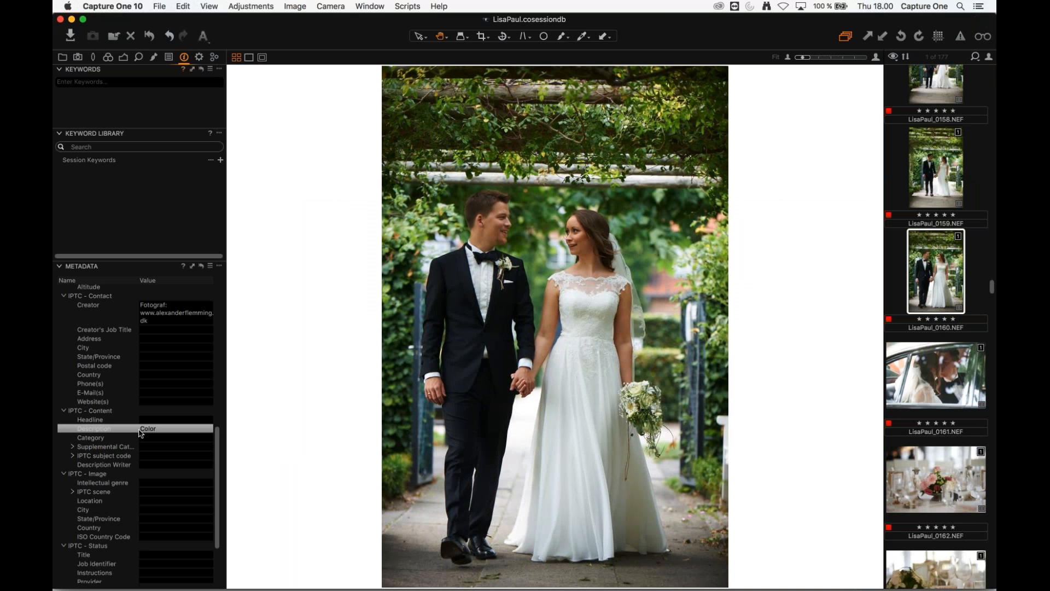
- Try replacing the Collection Name token with the IPTC Description token in the Wedding print recipe's subfolder, cancel it and return to the library
{"action": "left_click", "coordinate": [199, 56]}
{"action": "left_click", "coordinate": [106, 216]}
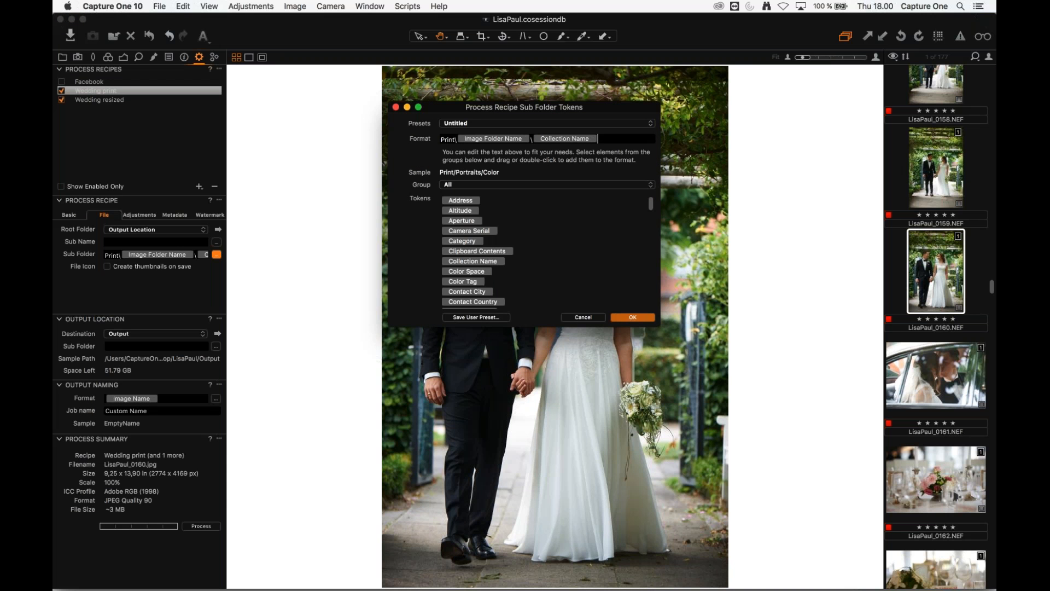
{"action": "key", "text": "BackSpace"}
{"action": "left_click", "coordinate": [497, 186]}
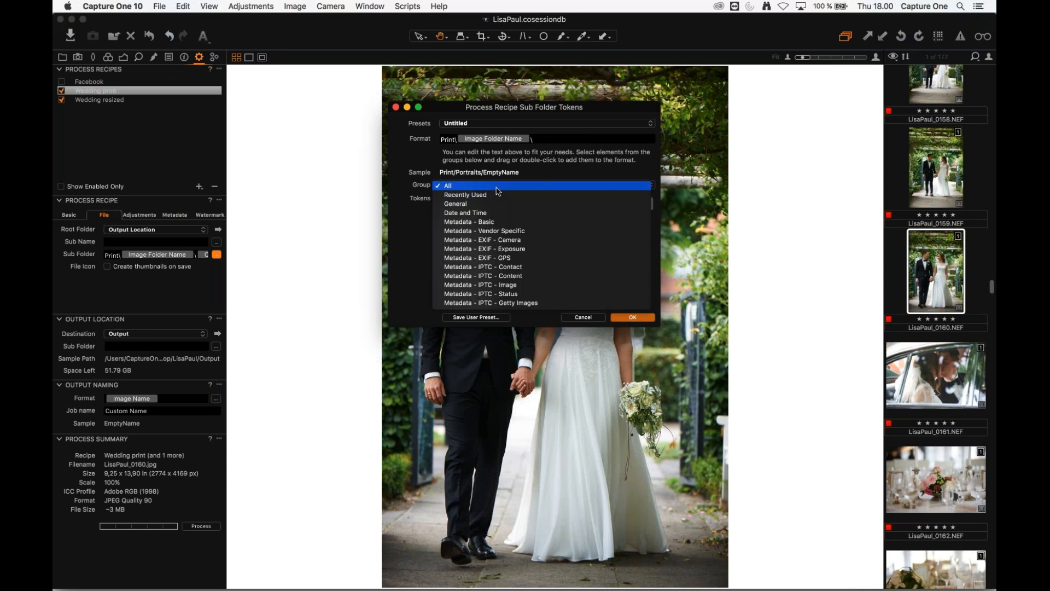
{"action": "left_click", "coordinate": [546, 224]}
{"action": "left_click", "coordinate": [522, 189]}
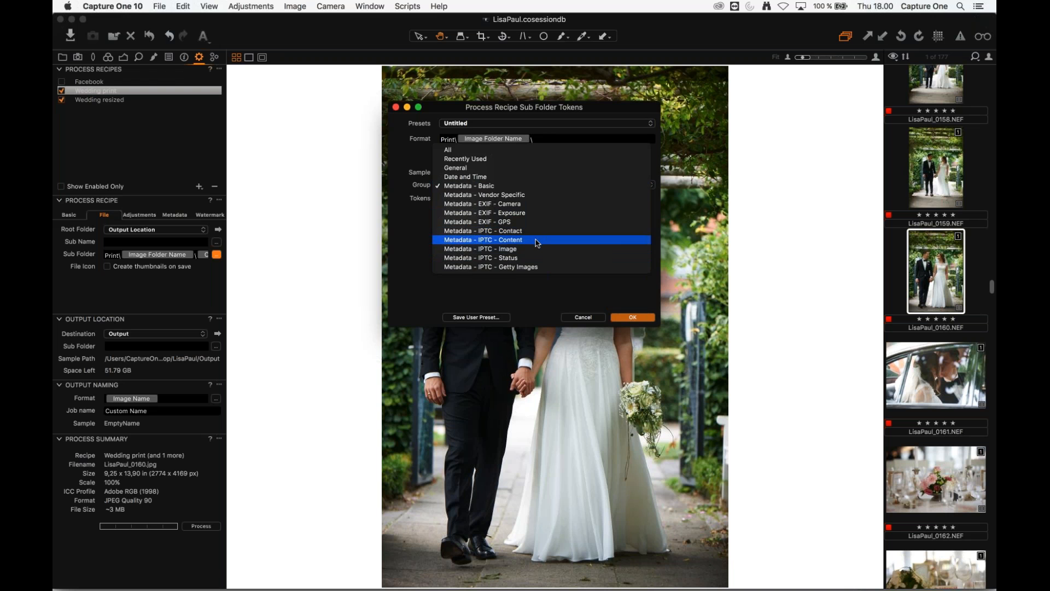
{"action": "left_click", "coordinate": [538, 243]}
{"action": "left_click_drag", "start_coordinate": [465, 211], "coordinate": [537, 143]}
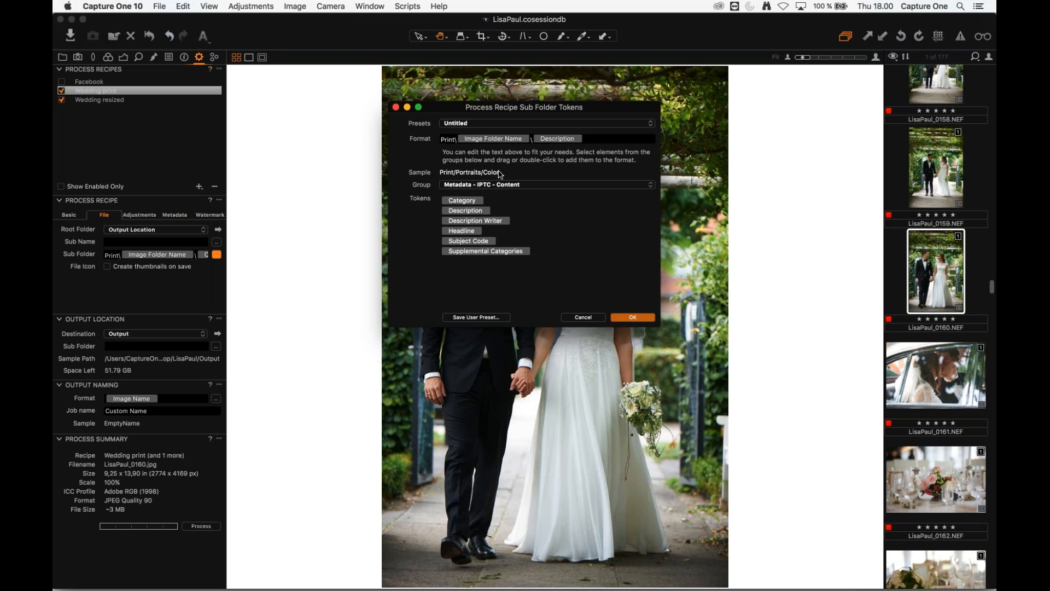
{"action": "left_click", "coordinate": [583, 318]}
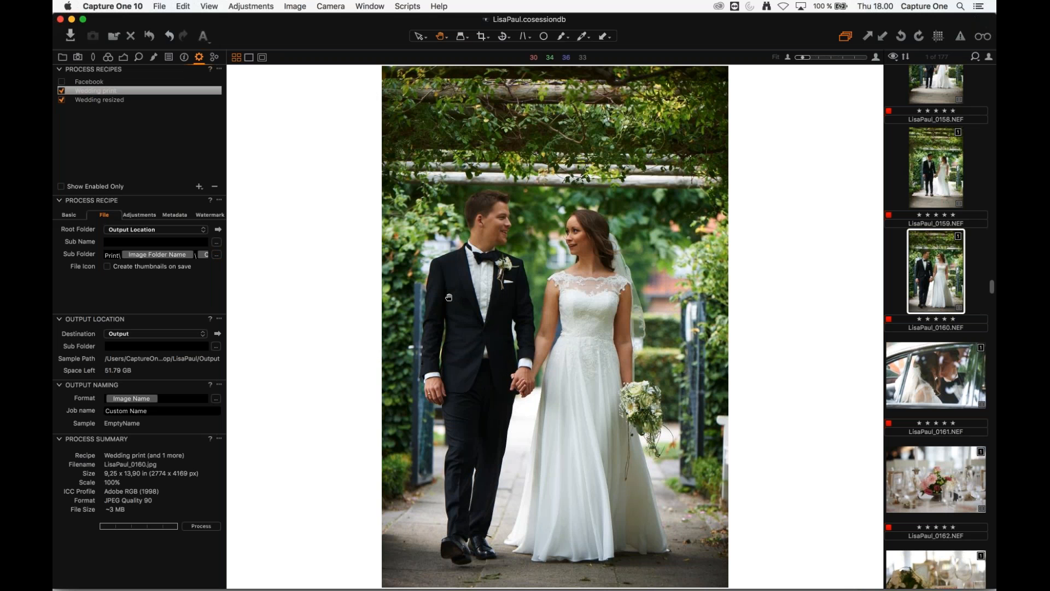
{"action": "left_click", "coordinate": [62, 57]}
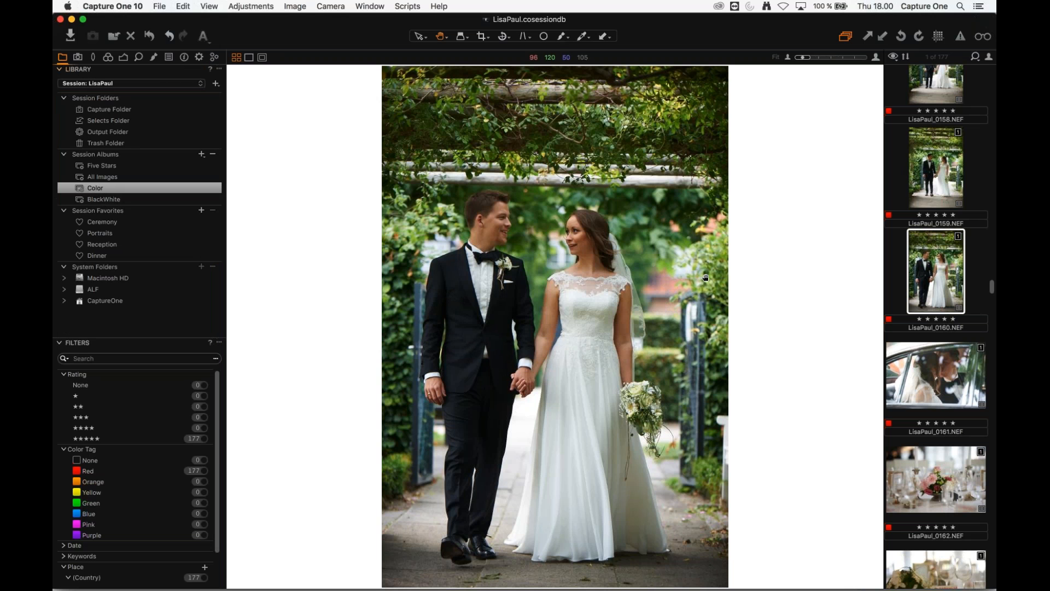
- Glance at the exposure and color adjustments, return to the library and select all photos in the Color album
{"action": "left_click", "coordinate": [124, 58]}
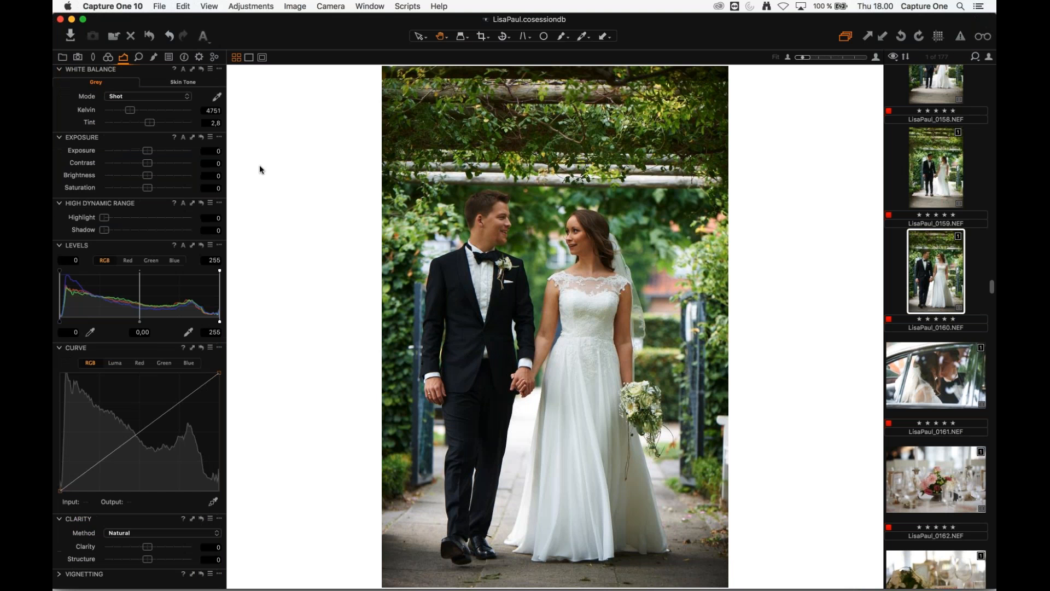
{"action": "left_click", "coordinate": [64, 58]}
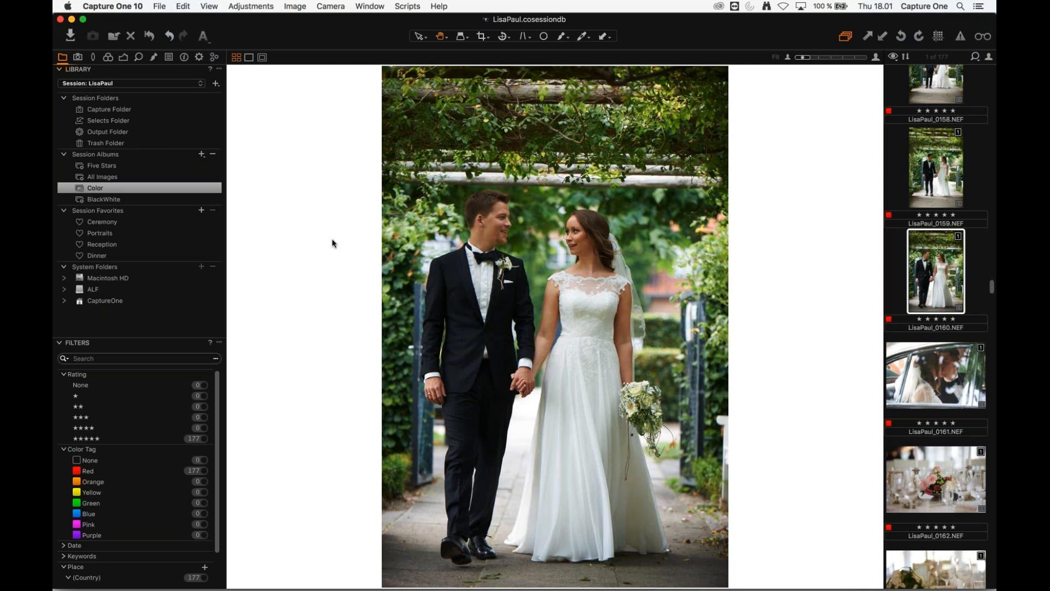
{"action": "key", "text": "super+a"}
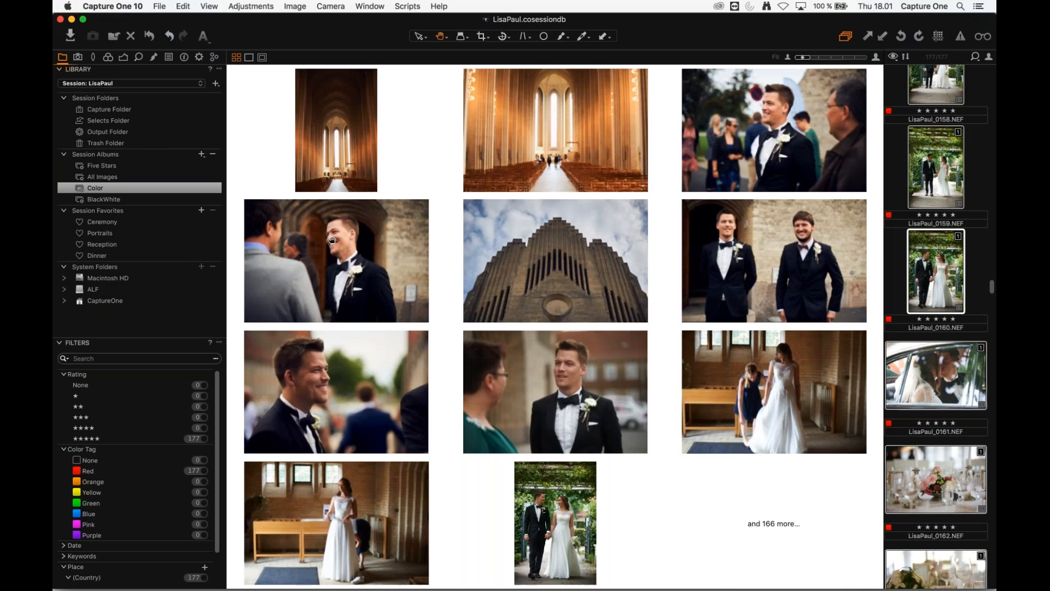
- Open the BlackWhite album, select all its photos, and view LisaPaul_0003.NEF on its own
{"action": "left_click", "coordinate": [133, 199]}
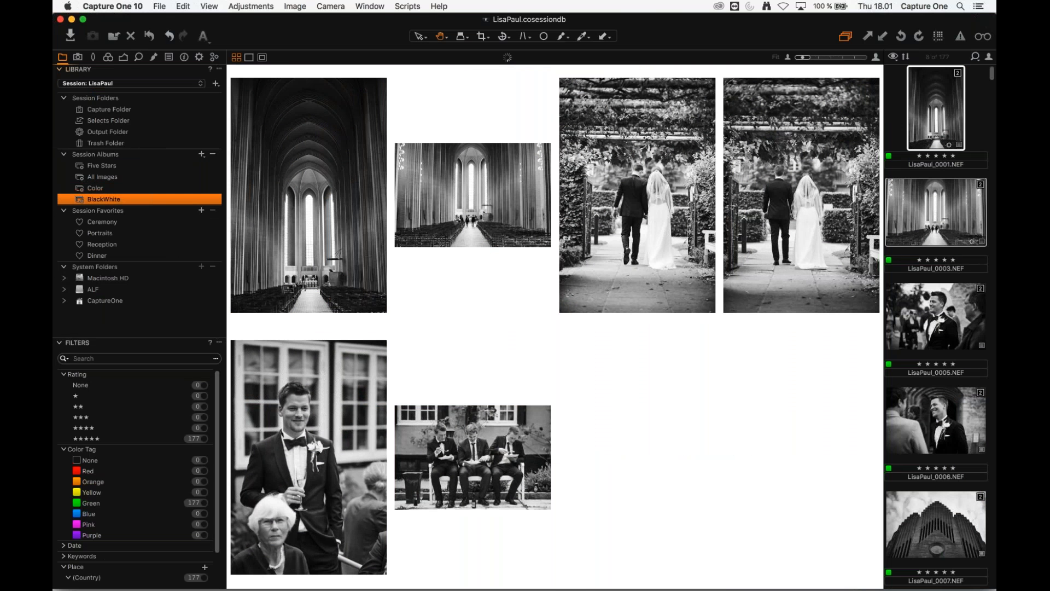
{"action": "left_click", "coordinate": [943, 128]}
{"action": "key", "text": "super+a"}
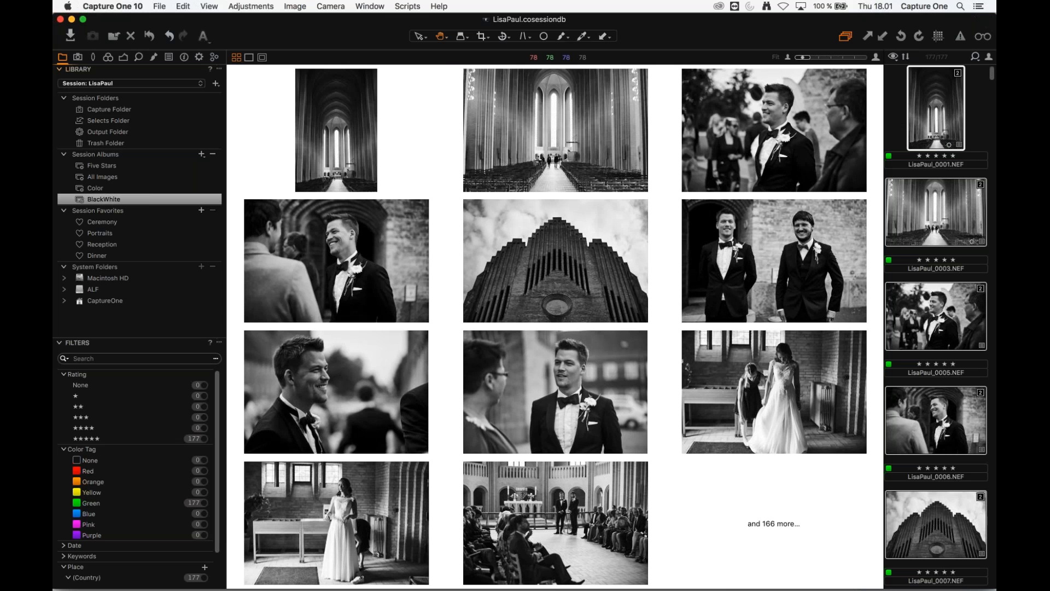
{"action": "left_click", "coordinate": [912, 381]}
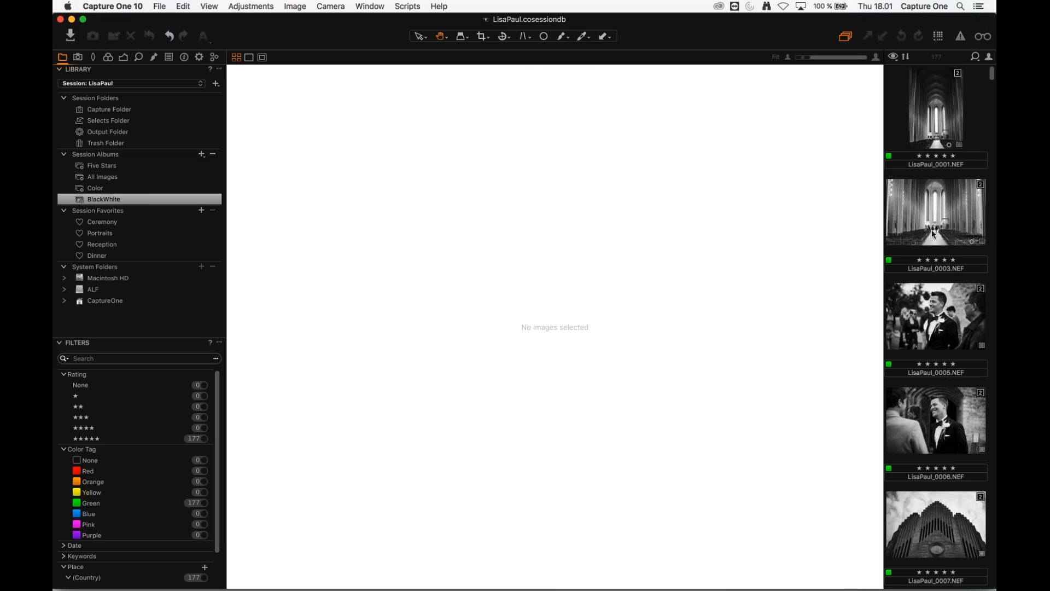
{"action": "left_click", "coordinate": [931, 230]}
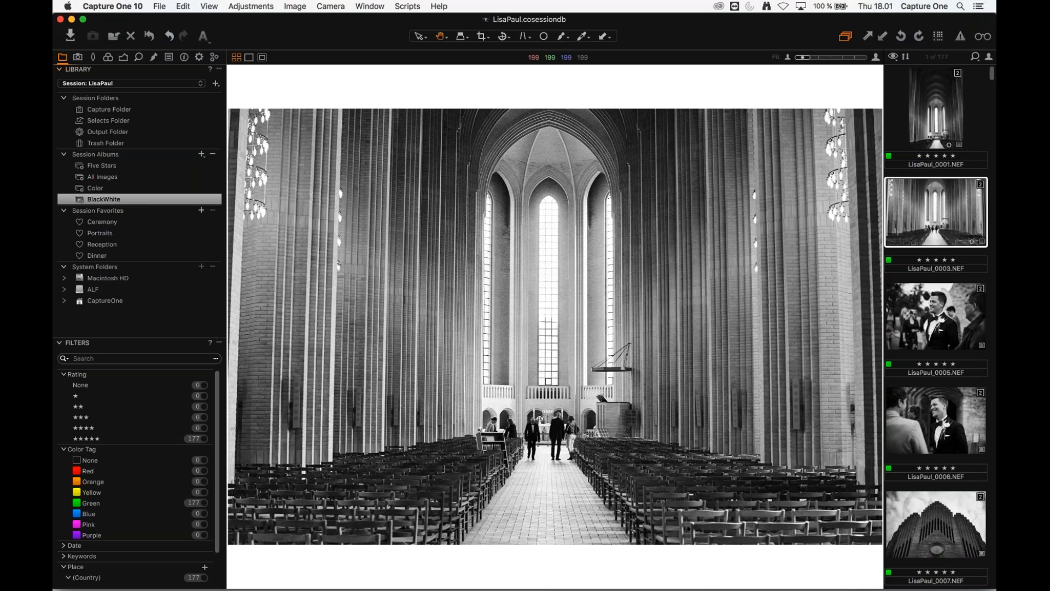
- Switch to Finder, show the LisaPaul session folder's contents and inspect its Capture and Ceremony folders
{"action": "mouse_move", "coordinate": [396, 588]}
{"action": "left_click", "coordinate": [398, 570]}
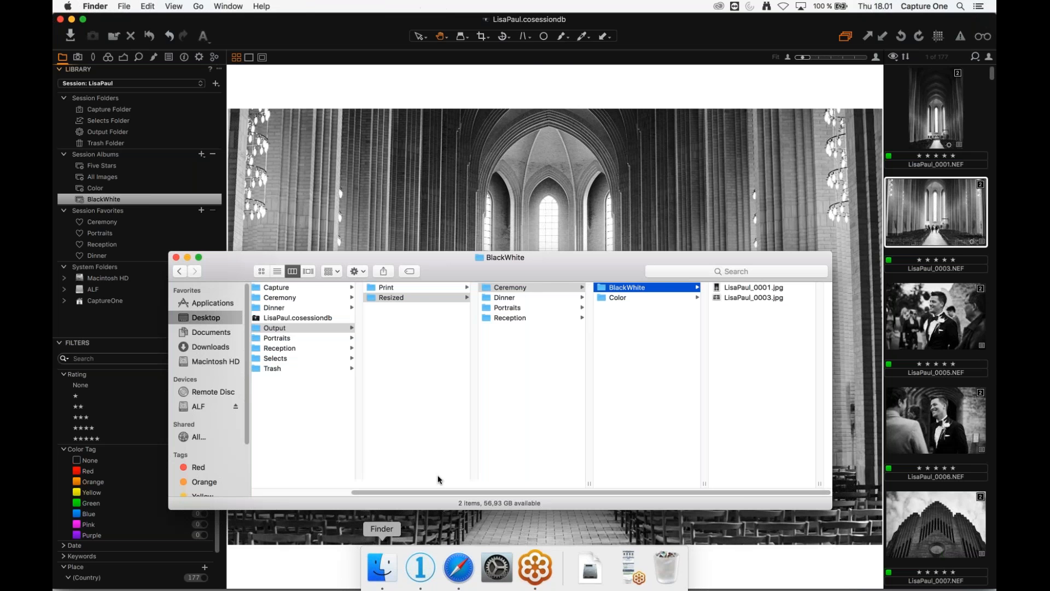
{"action": "left_click_drag", "start_coordinate": [401, 491], "coordinate": [305, 491]}
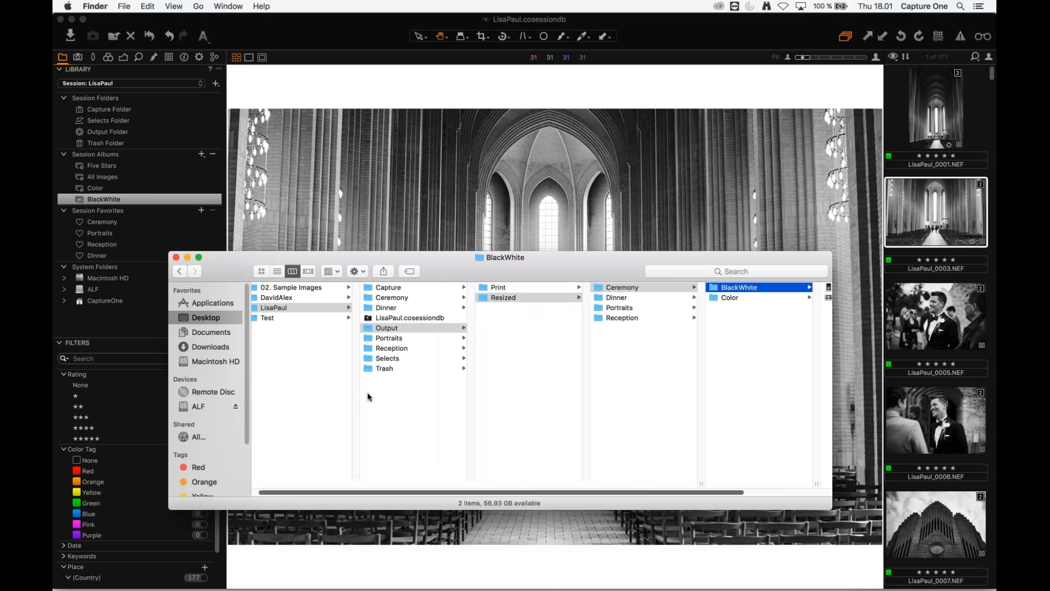
{"action": "left_click_drag", "start_coordinate": [385, 492], "coordinate": [351, 495]}
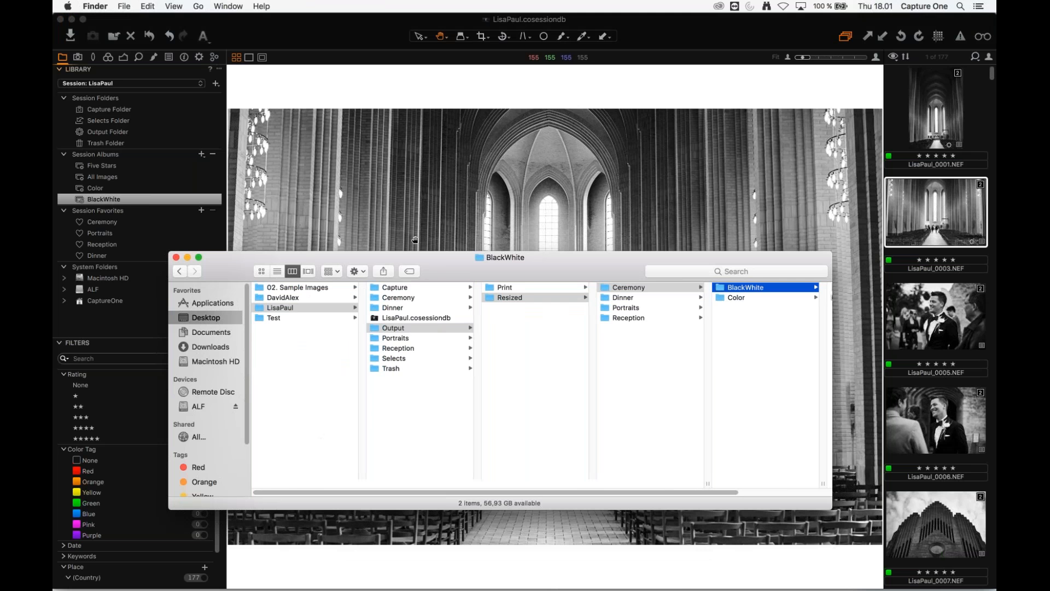
{"action": "left_click", "coordinate": [416, 287]}
{"action": "left_click", "coordinate": [418, 297]}
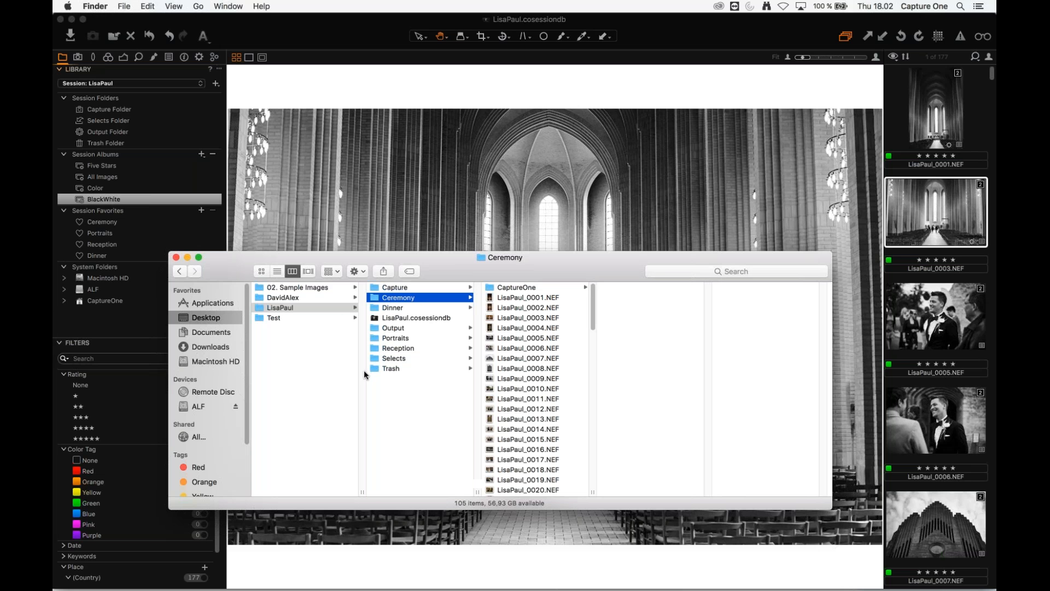
- Inspect the Output, Portraits, Reception and Selects folders inside the LisaPaul session folder, ending on Reception
{"action": "left_click", "coordinate": [406, 328]}
{"action": "left_click", "coordinate": [406, 339]}
{"action": "left_click", "coordinate": [405, 348]}
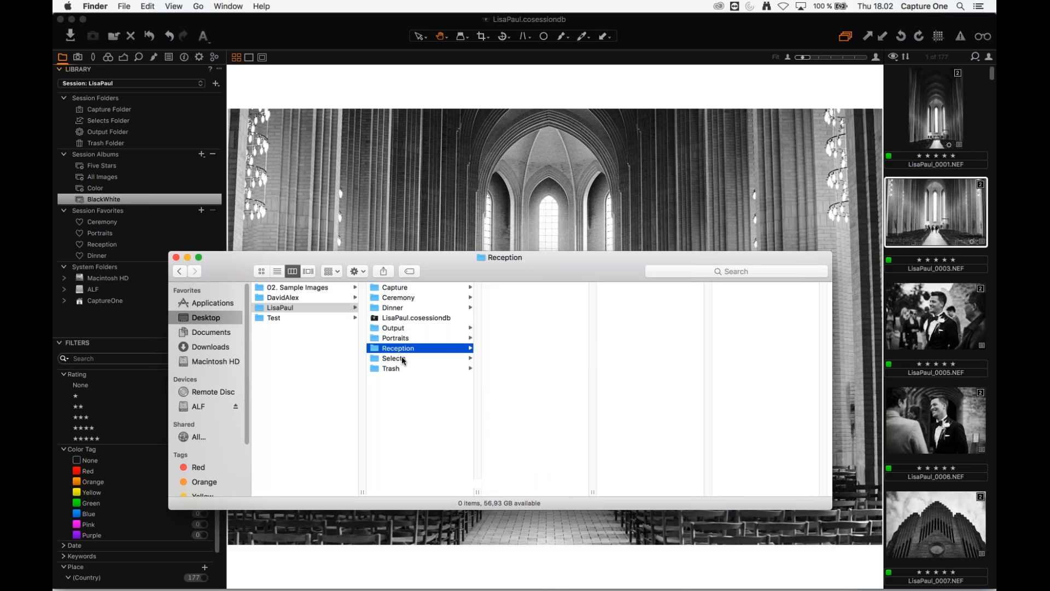
{"action": "left_click", "coordinate": [403, 358]}
{"action": "left_click", "coordinate": [407, 350]}
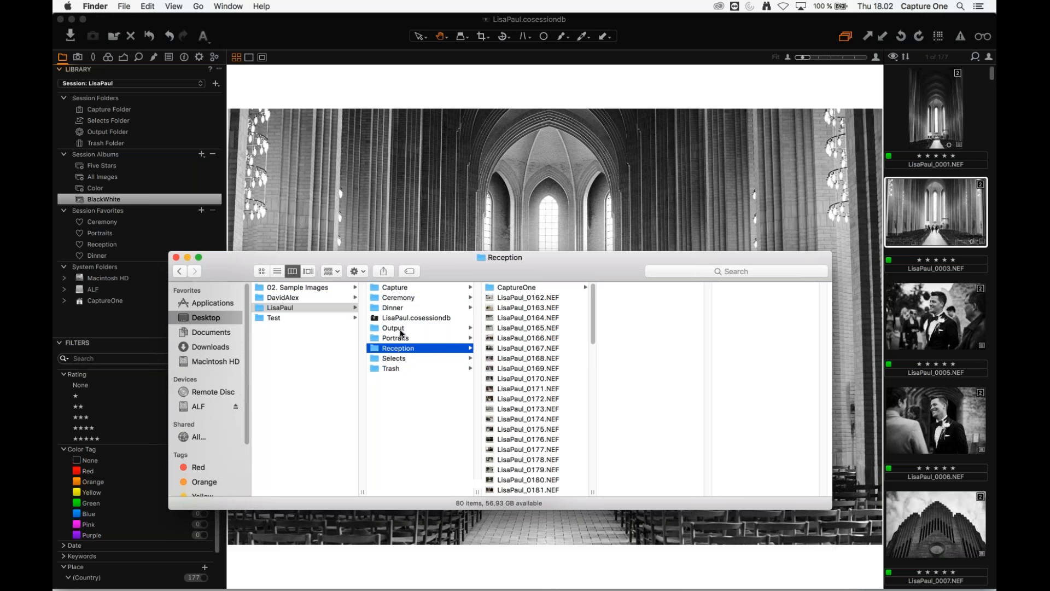
- Examine the exported files in Output > Resized > Dinner > BlackWhite and bring the LisaPaul folder level back into view
{"action": "left_click", "coordinate": [405, 329]}
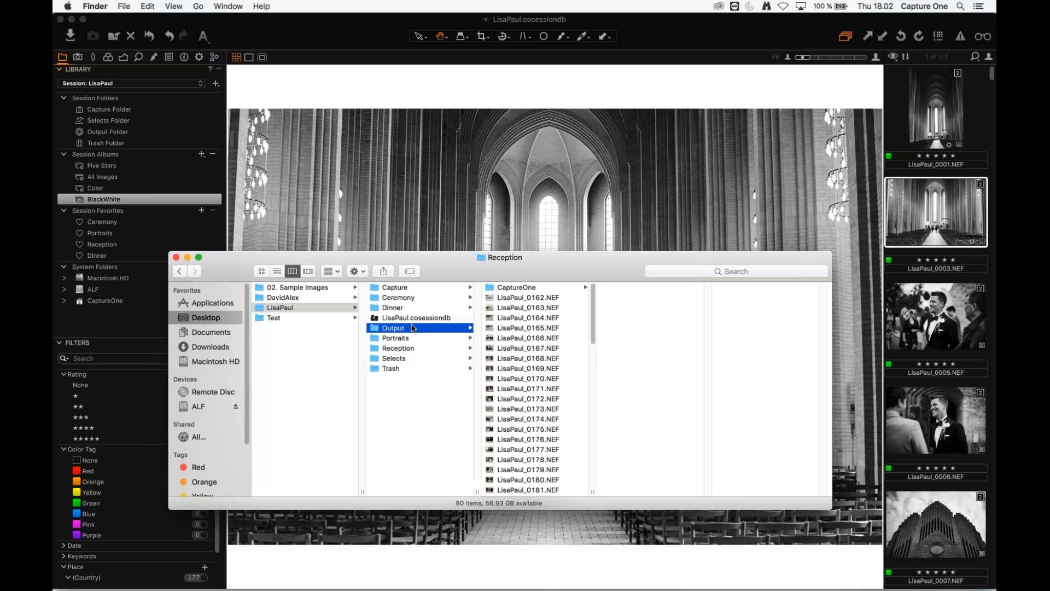
{"action": "left_click", "coordinate": [506, 289]}
{"action": "left_click", "coordinate": [508, 298]}
{"action": "left_click", "coordinate": [617, 299]}
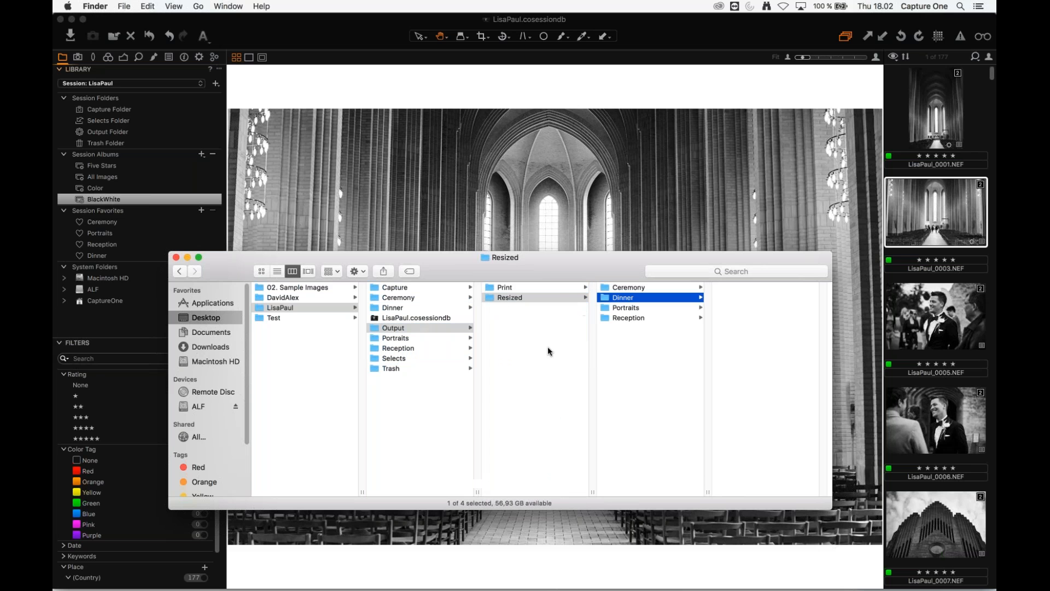
{"action": "left_click", "coordinate": [745, 291]}
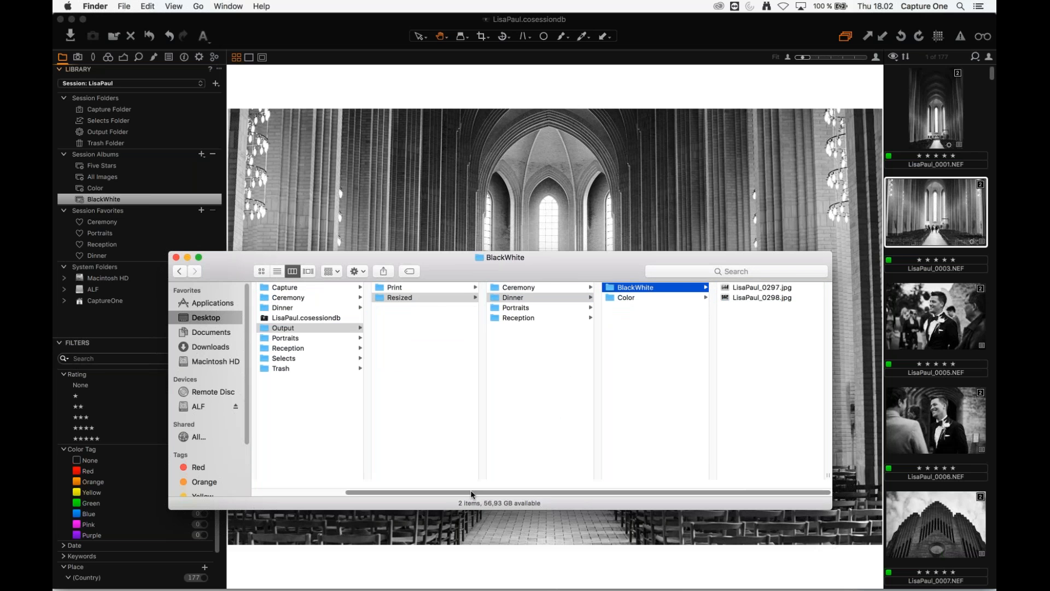
{"action": "left_click_drag", "start_coordinate": [452, 494], "coordinate": [353, 493]}
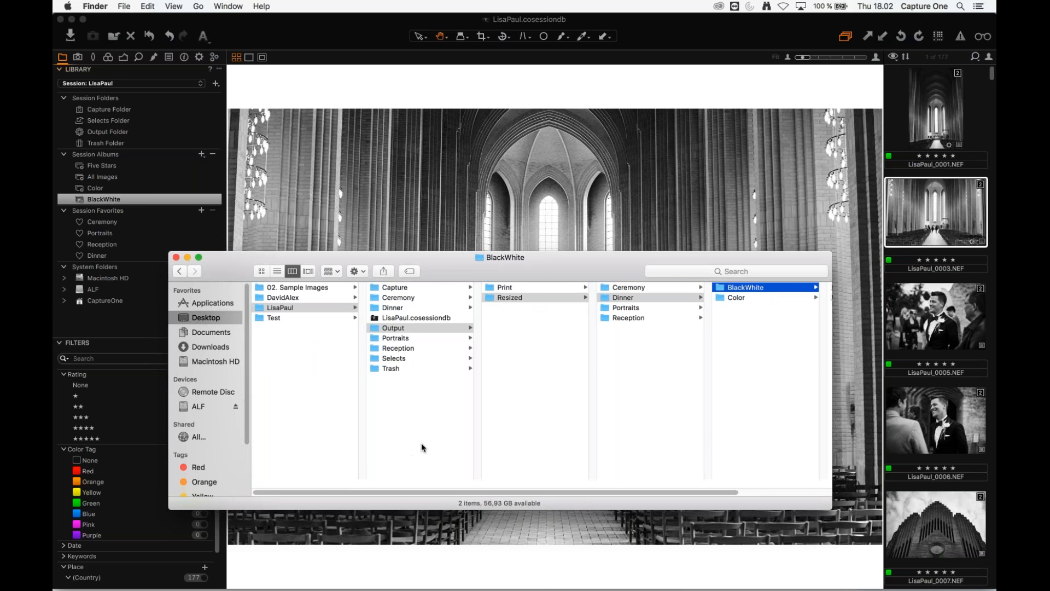
- Reposition and widen the Finder window so the whole path from LisaPaul to the exported BlackWhite files fits
{"action": "left_click_drag", "start_coordinate": [454, 257], "coordinate": [473, 192]}
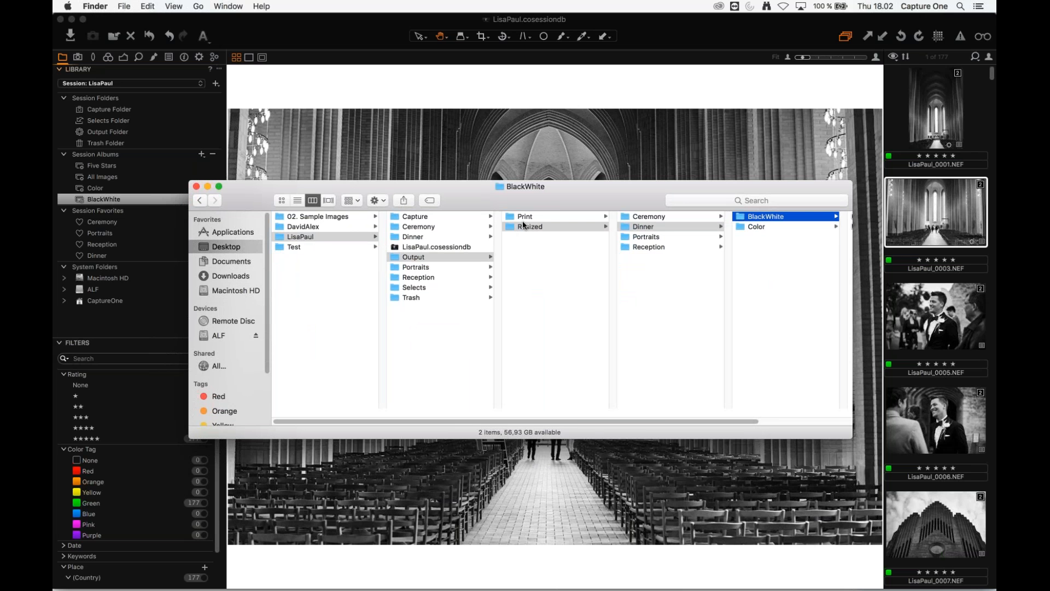
{"action": "left_click_drag", "start_coordinate": [663, 421], "coordinate": [569, 414]}
{"action": "left_click_drag", "start_coordinate": [558, 186], "coordinate": [510, 155]}
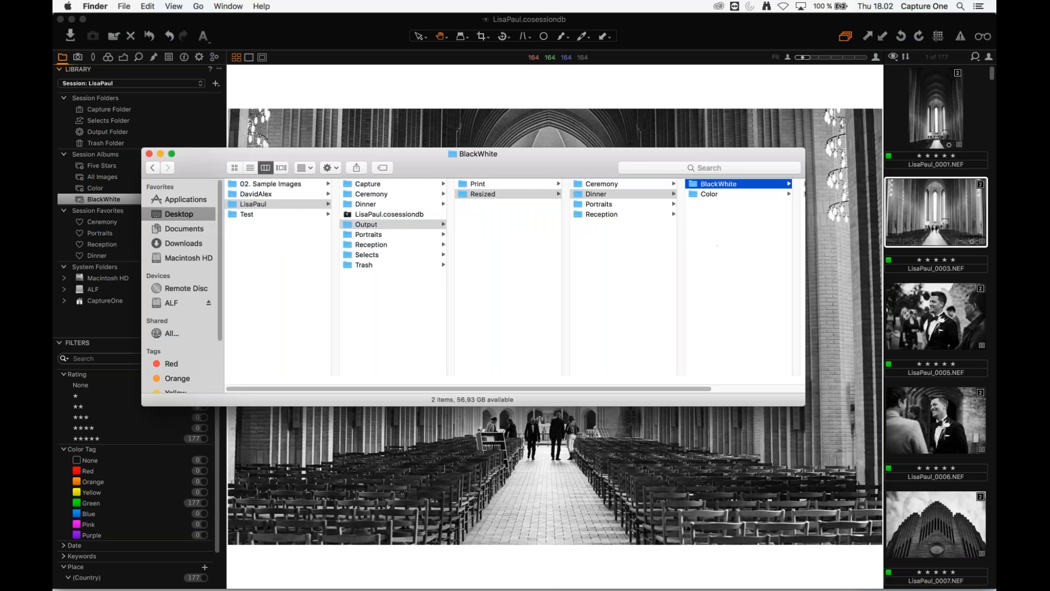
{"action": "left_click_drag", "start_coordinate": [805, 406], "coordinate": [921, 375]}
{"action": "left_click_drag", "start_coordinate": [601, 156], "coordinate": [621, 151]}
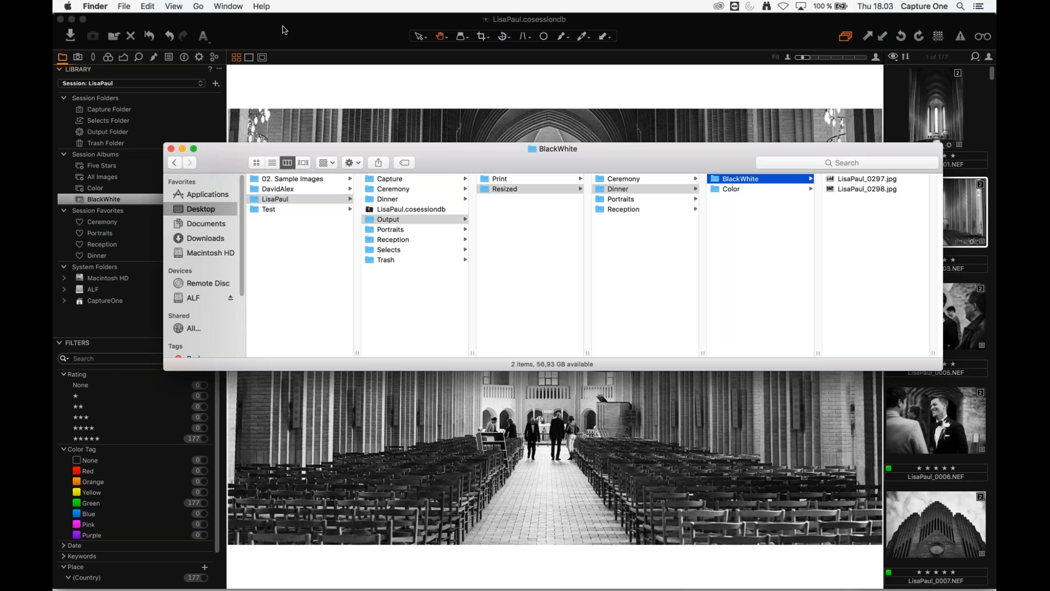
{"action": "left_click", "coordinate": [284, 31]}
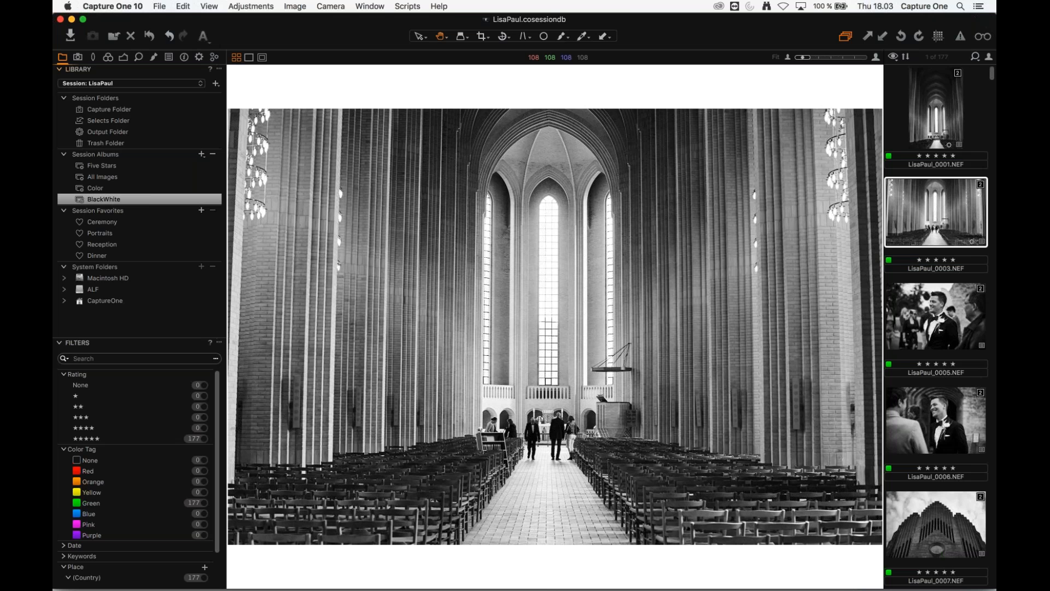
{"action": "key", "text": "Up"}
{"action": "left_click_drag", "start_coordinate": [992, 78], "coordinate": [991, 246]}
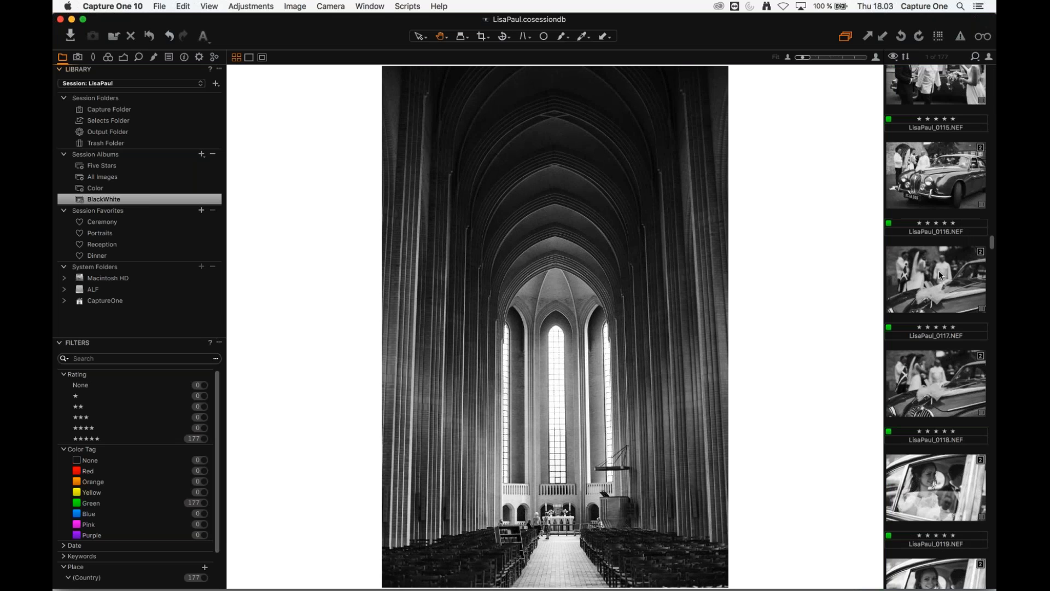
{"action": "left_click", "coordinate": [939, 270]}
{"action": "scroll", "coordinate": [979, 328], "scroll_direction": "down", "scroll_amount": 1}
{"action": "left_click", "coordinate": [994, 352]}
{"action": "left_click", "coordinate": [966, 339]}
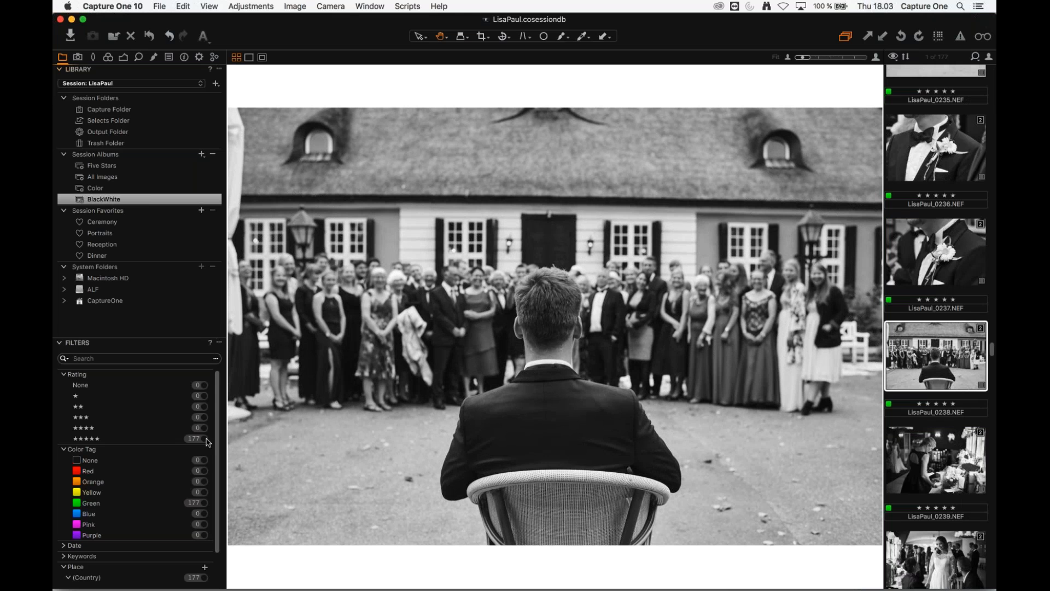
{"action": "left_click", "coordinate": [943, 444]}
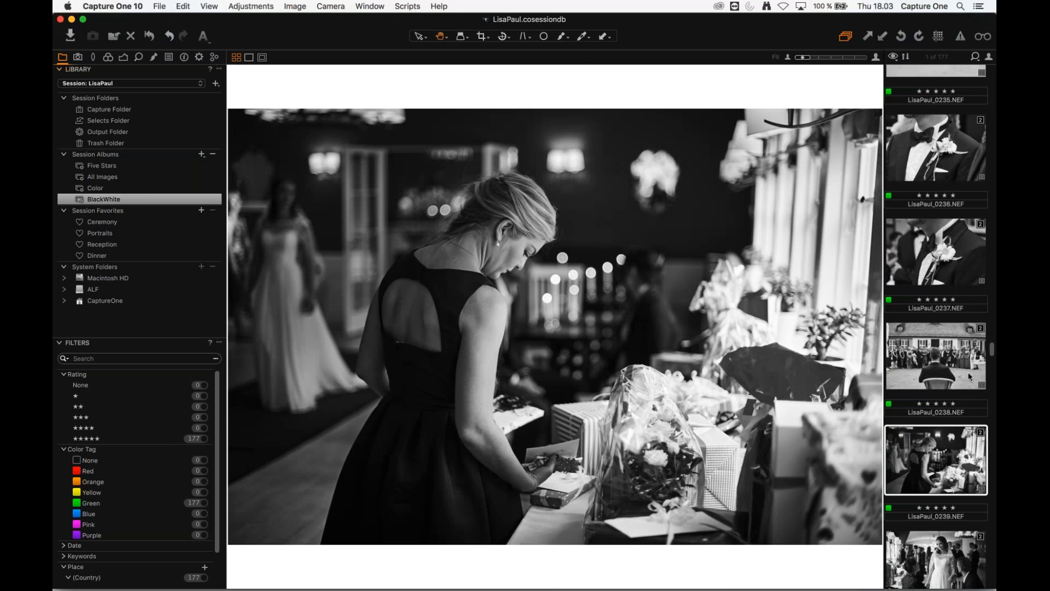
{"action": "scroll", "coordinate": [969, 376], "scroll_direction": "down", "scroll_amount": 20}
{"action": "left_click", "coordinate": [947, 367]}
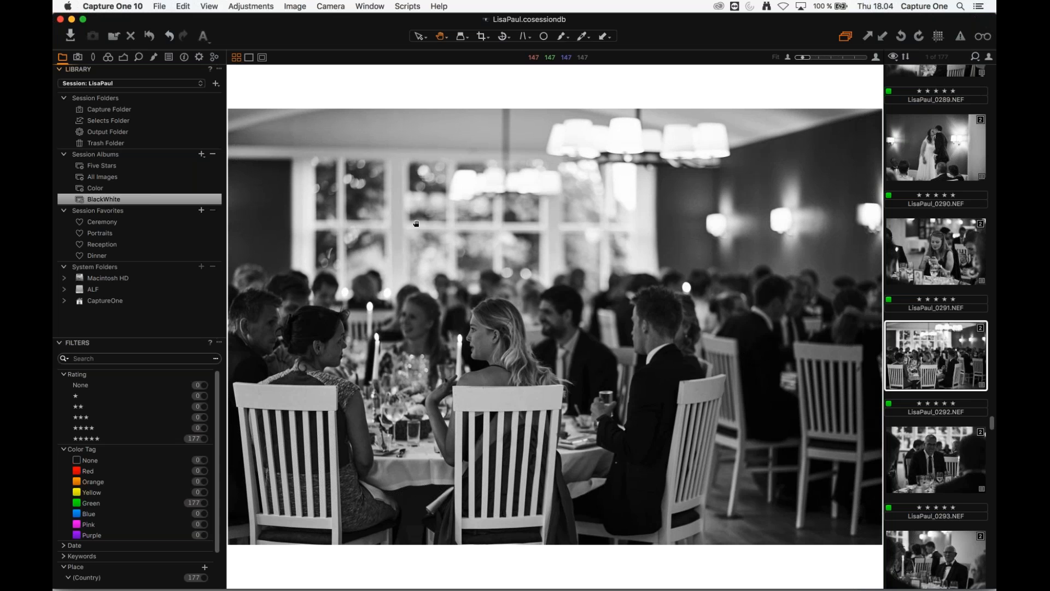
- Show the exposure adjustments of LisaPaul_0292.NEF and LisaPaul_0290.NEF in the BlackWhite album
{"action": "mouse_move", "coordinate": [616, 588]}
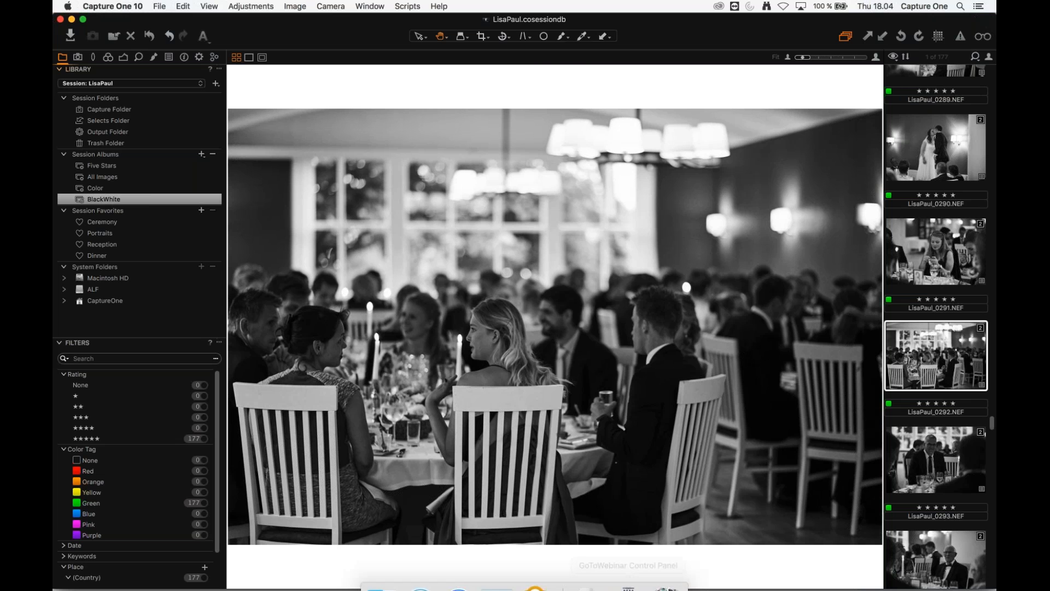
{"action": "left_click", "coordinate": [636, 573]}
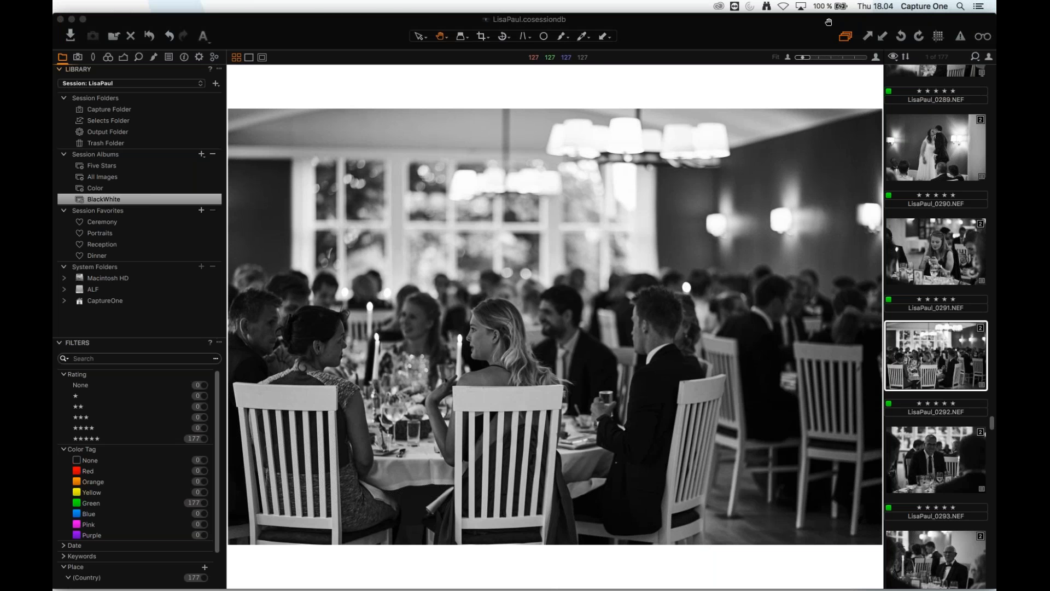
{"action": "left_click", "coordinate": [122, 59]}
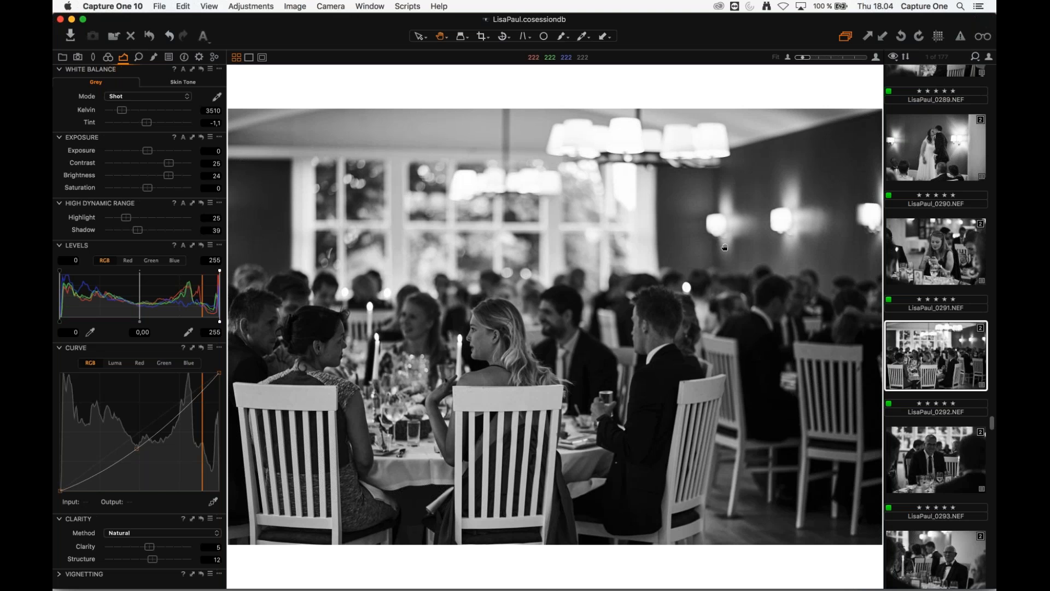
{"action": "left_click", "coordinate": [929, 170]}
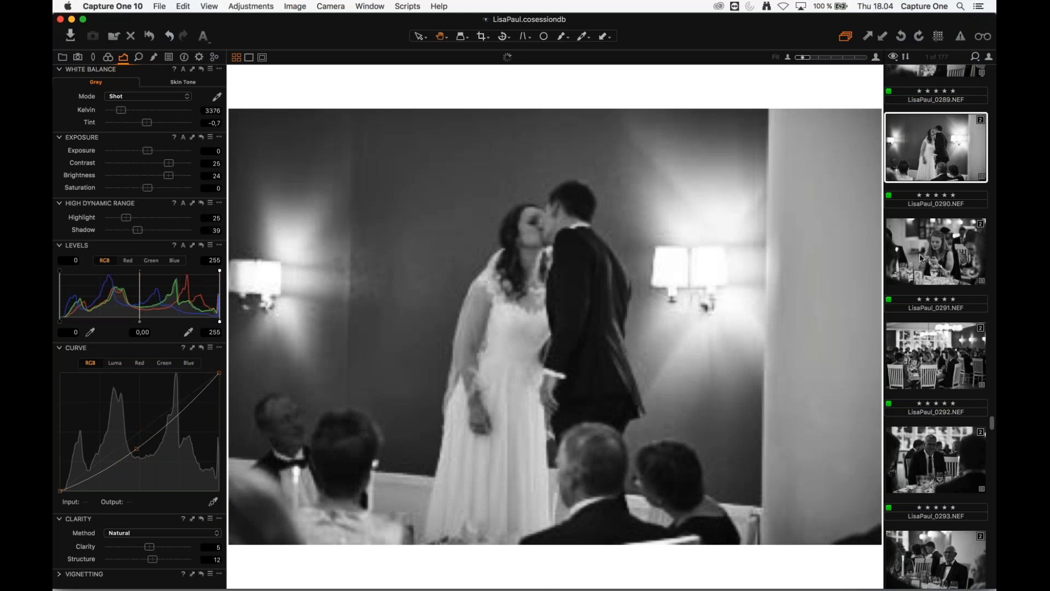
- Process the BlackWhite album's first four photos, LisaPaul_0001 to LisaPaul_0006, with the Wedding print and Wedding resized recipes, keeping the batch queue in view
{"action": "left_click", "coordinate": [199, 57]}
{"action": "left_click_drag", "start_coordinate": [992, 424], "coordinate": [976, 74]}
{"action": "left_click", "coordinate": [944, 99]}
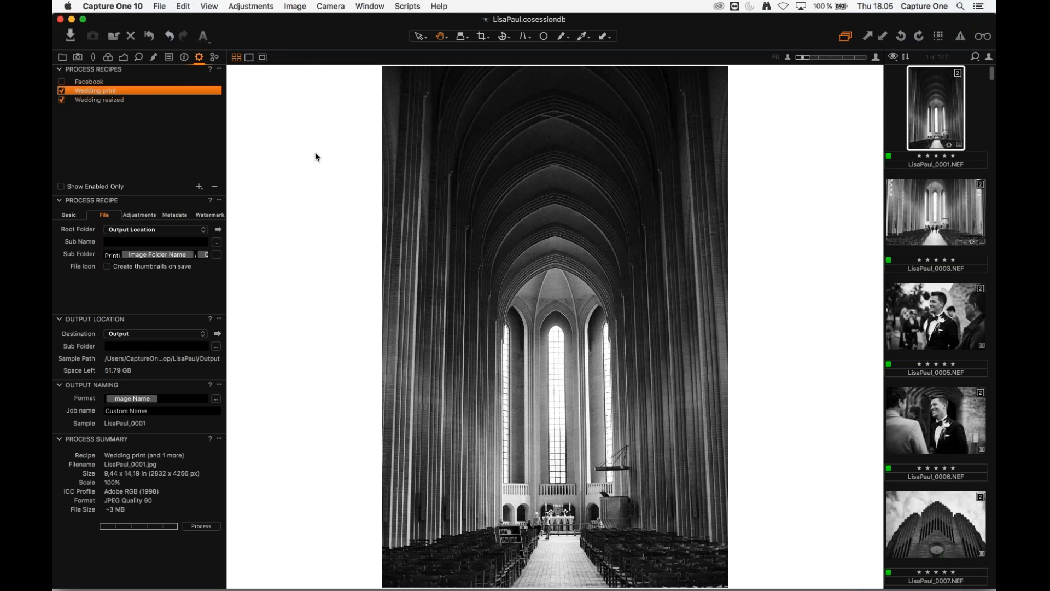
{"action": "left_click", "coordinate": [213, 59]}
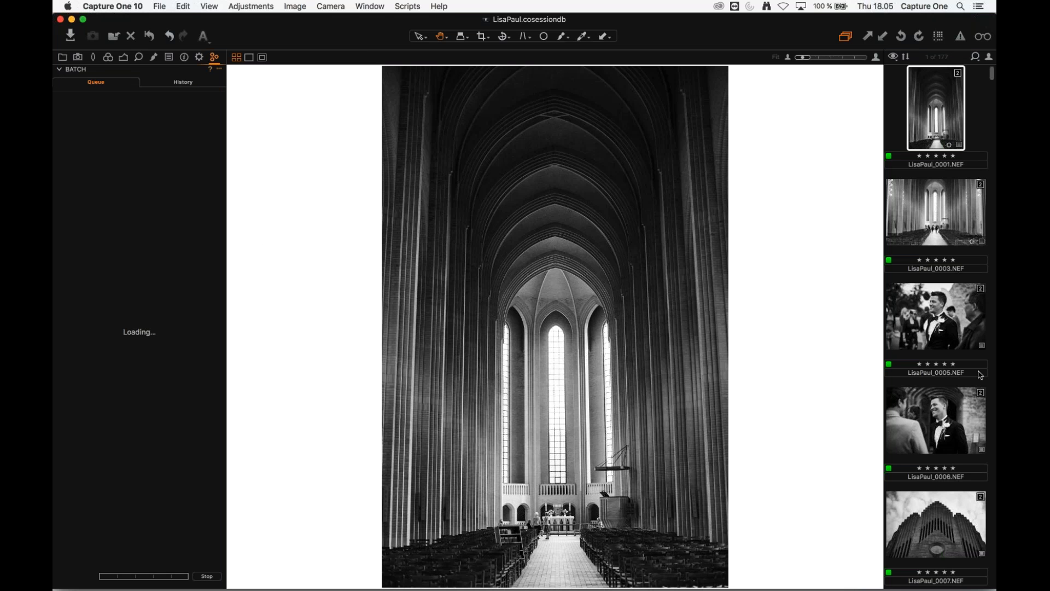
{"action": "left_click", "coordinate": [964, 411], "text": "shift"}
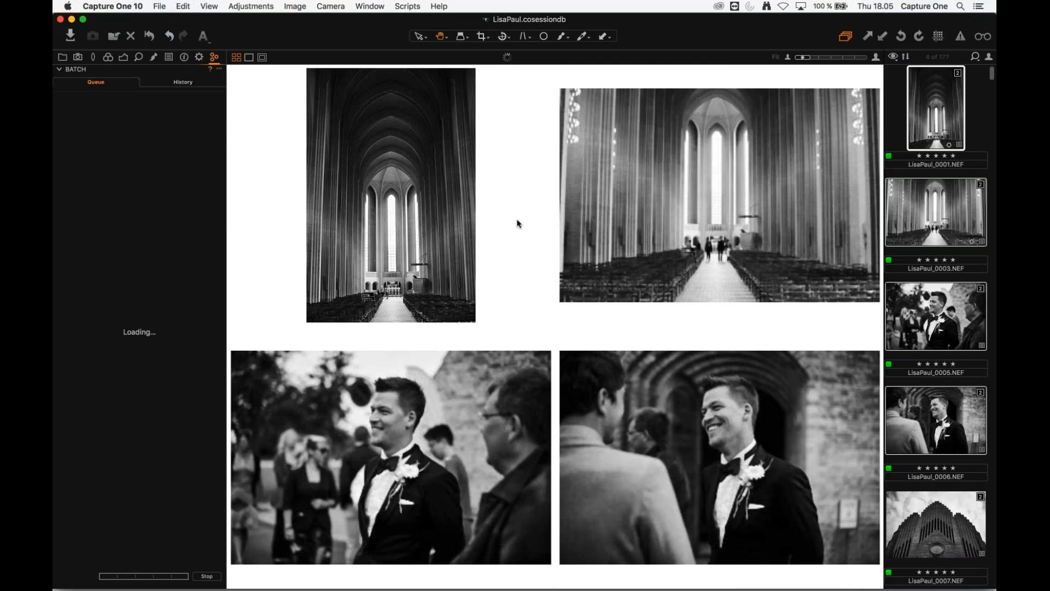
{"action": "key", "text": "super+d"}
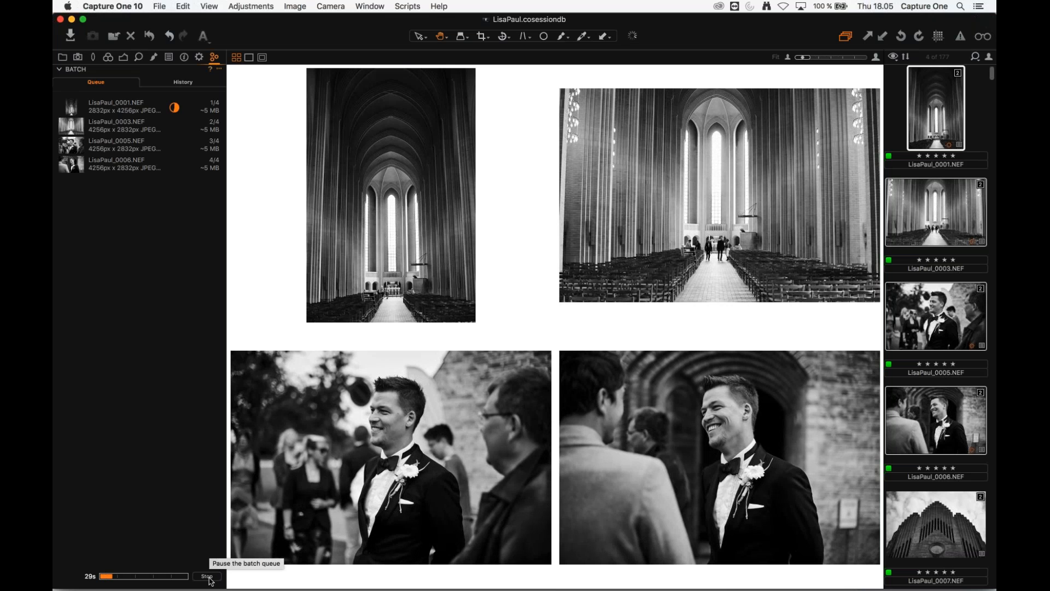
- Stop the batch queue with the remaining BlackWhite photos still waiting to be processed
{"action": "left_click", "coordinate": [209, 578]}
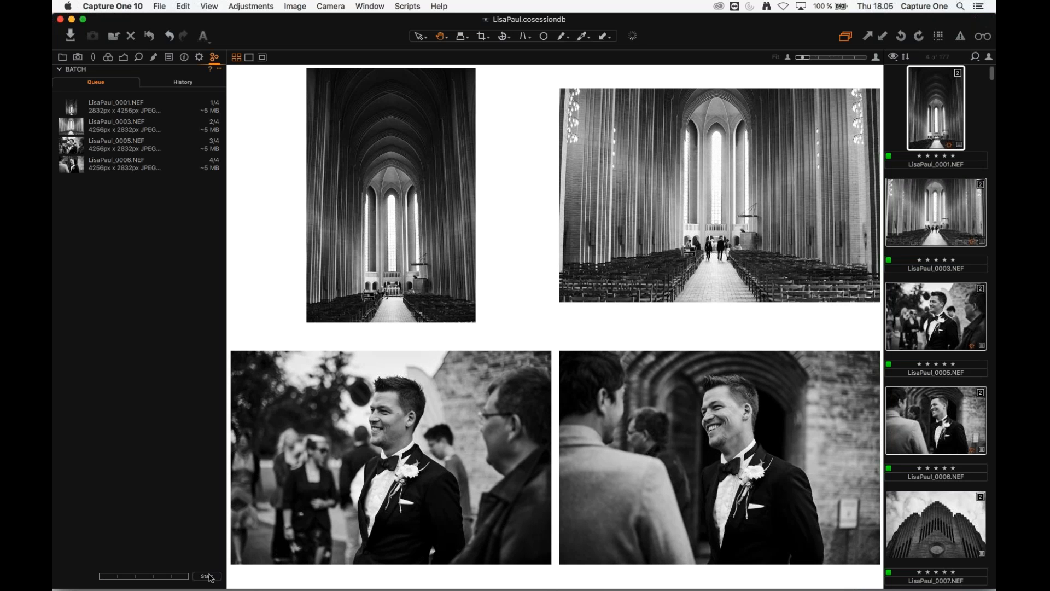
{"action": "left_click", "coordinate": [209, 577]}
{"action": "left_click", "coordinate": [207, 576]}
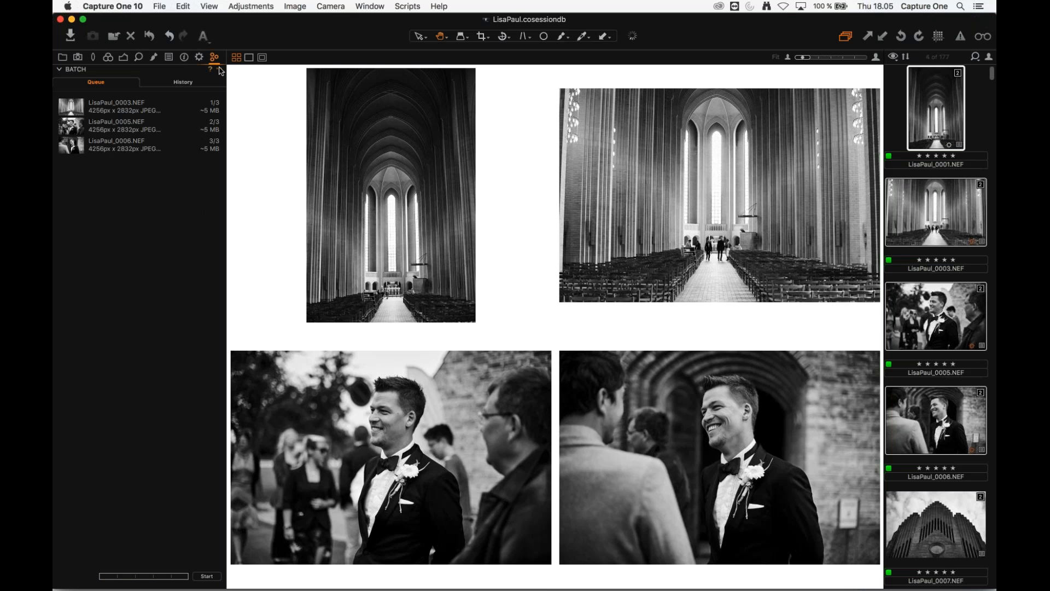
- Clear the remaining photos from the batch queue and bring the exposure adjustment tools back into view
{"action": "left_click", "coordinate": [219, 69]}
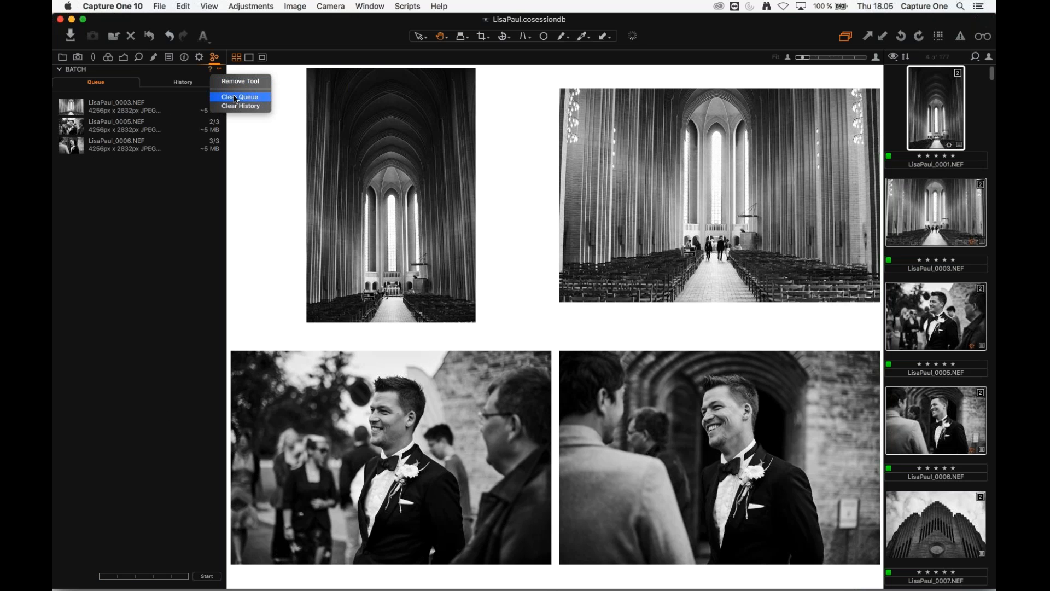
{"action": "left_click", "coordinate": [219, 70]}
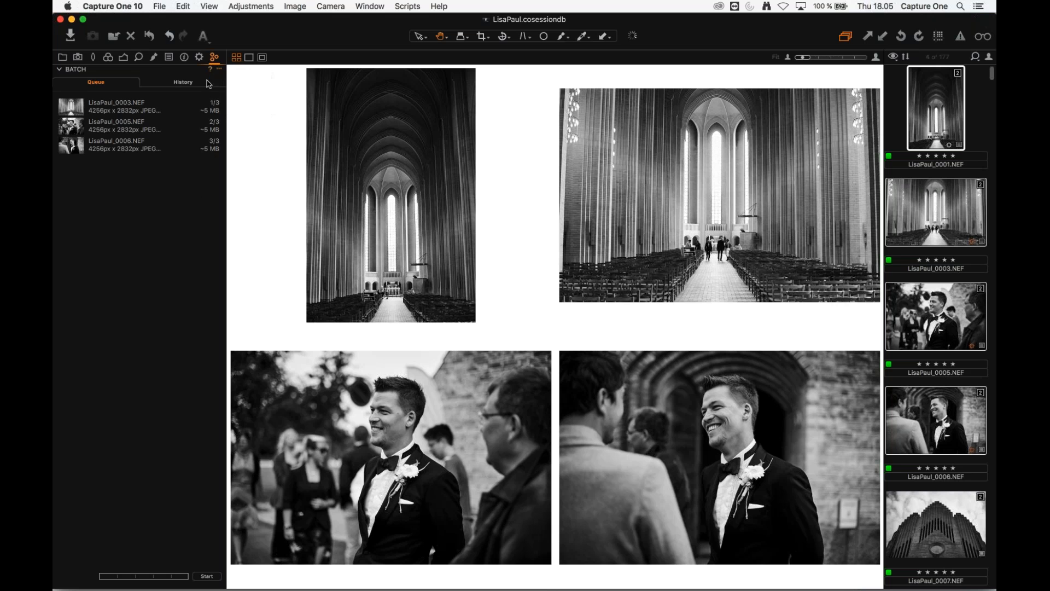
{"action": "left_click", "coordinate": [220, 69]}
{"action": "left_click", "coordinate": [238, 98]}
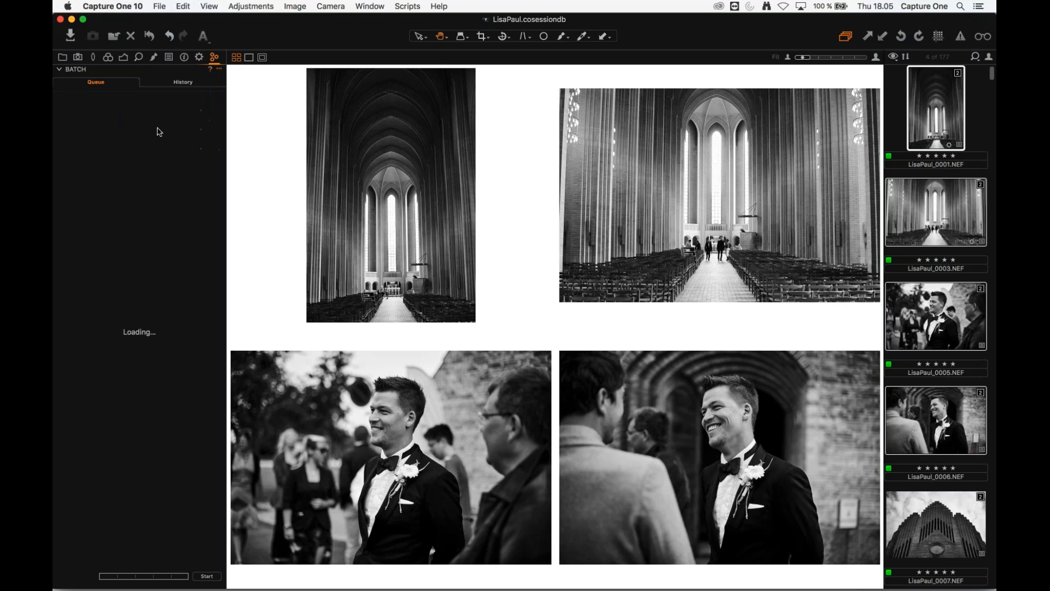
{"action": "left_click", "coordinate": [124, 57]}
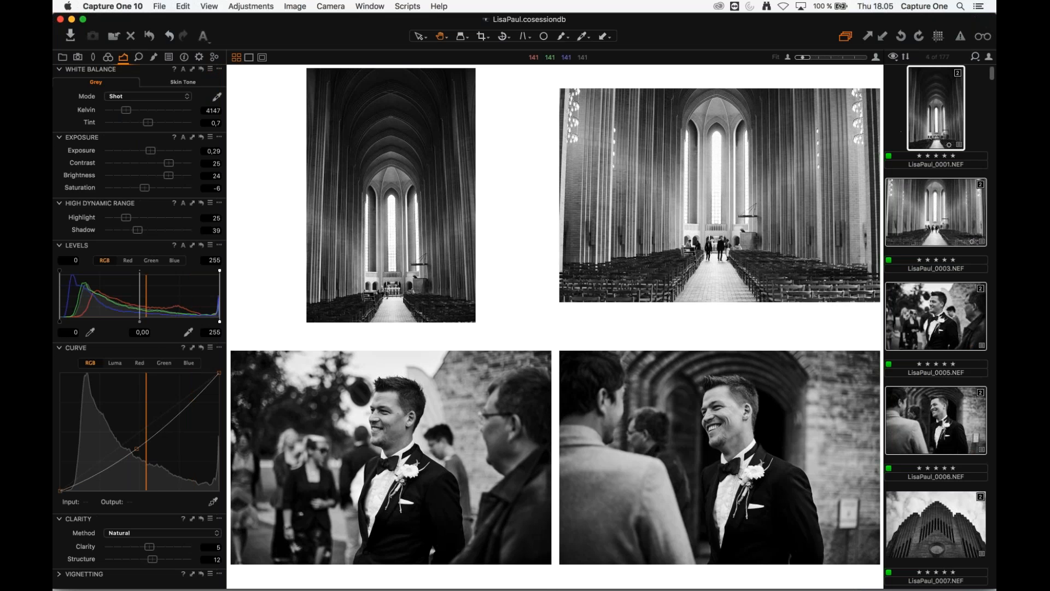
{"action": "key", "text": "super+Tab"}
{"action": "key", "text": "super+Tab"}
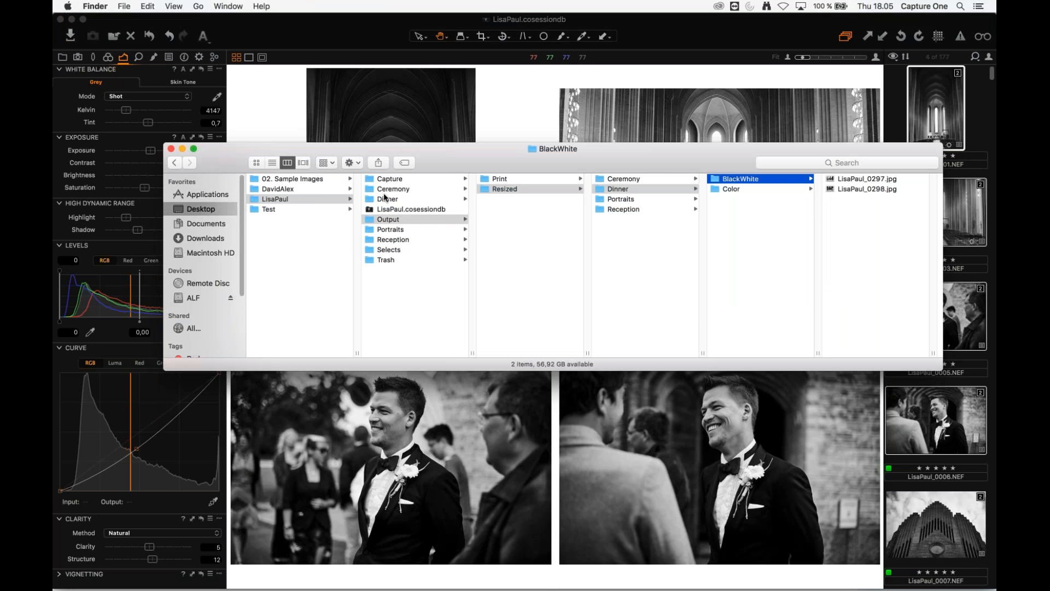
{"action": "left_click", "coordinate": [400, 211]}
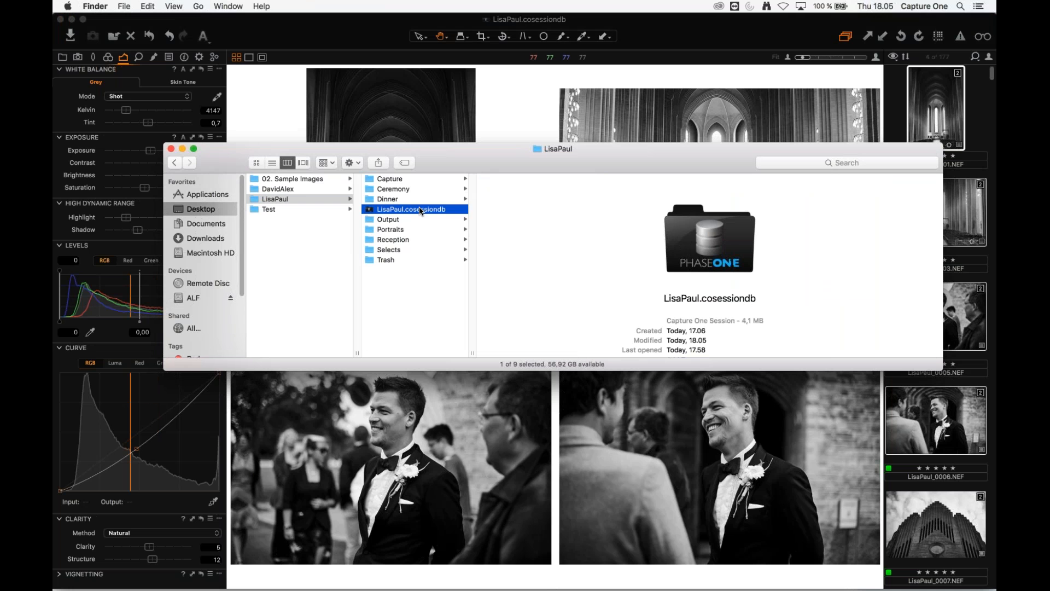
{"action": "left_click", "coordinate": [434, 229]}
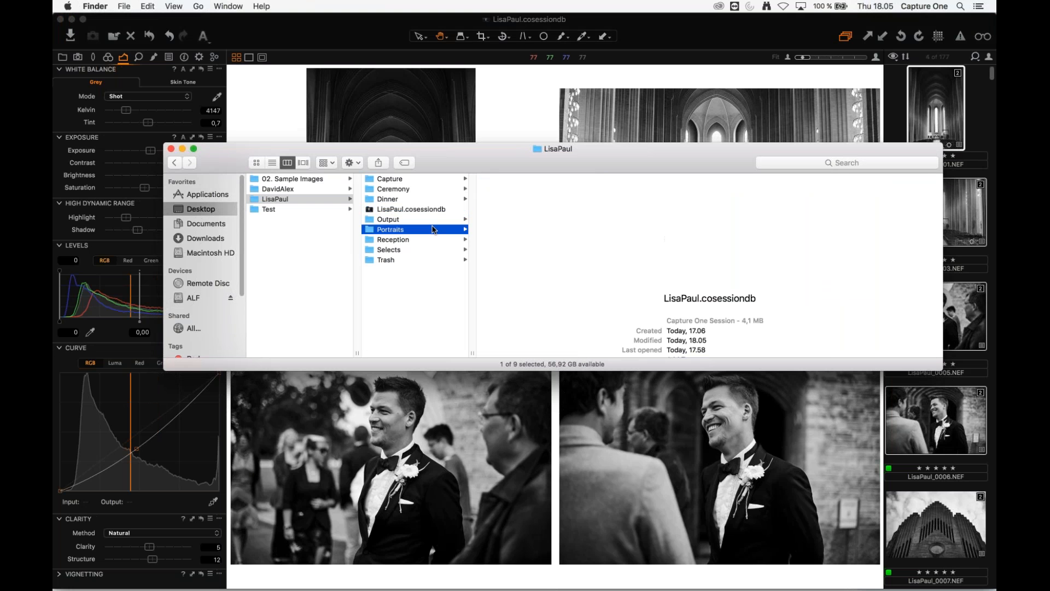
{"action": "key", "text": "Right"}
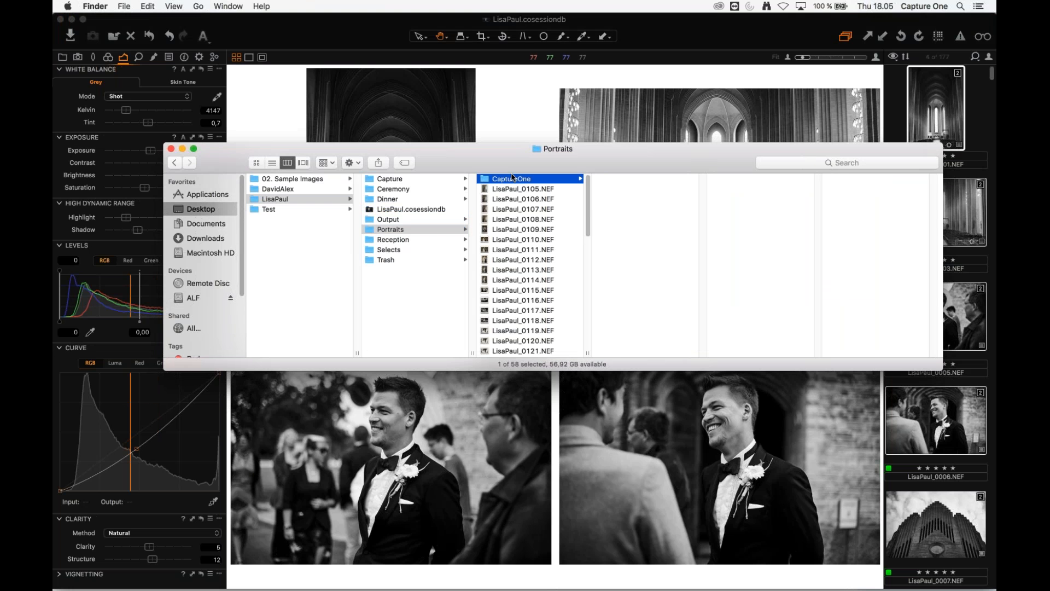
{"action": "scroll", "coordinate": [589, 220], "scroll_direction": "down", "scroll_amount": 6}
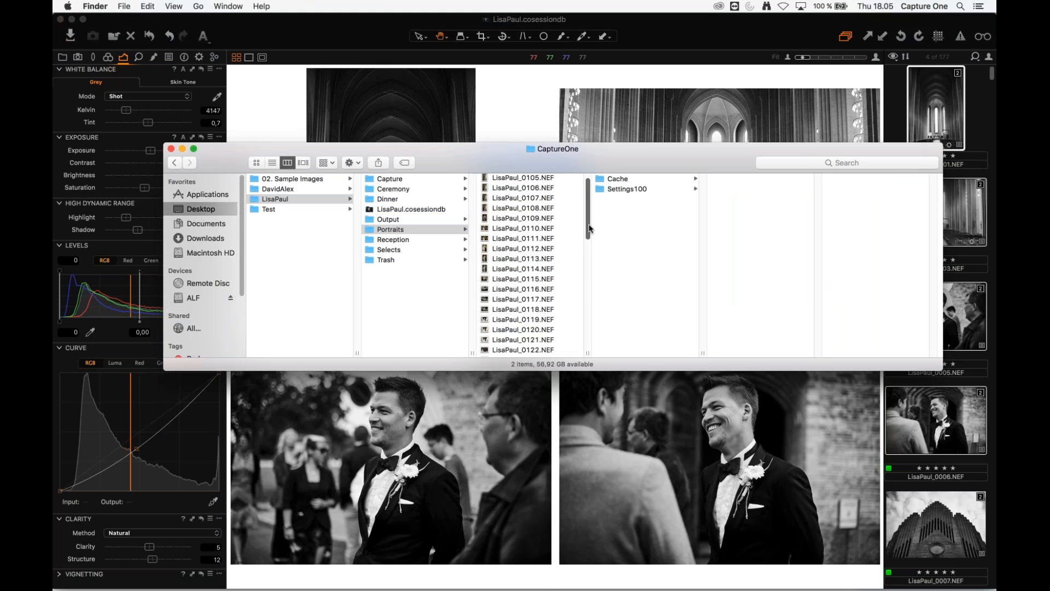
{"action": "scroll", "coordinate": [589, 220], "scroll_direction": "up", "scroll_amount": 6}
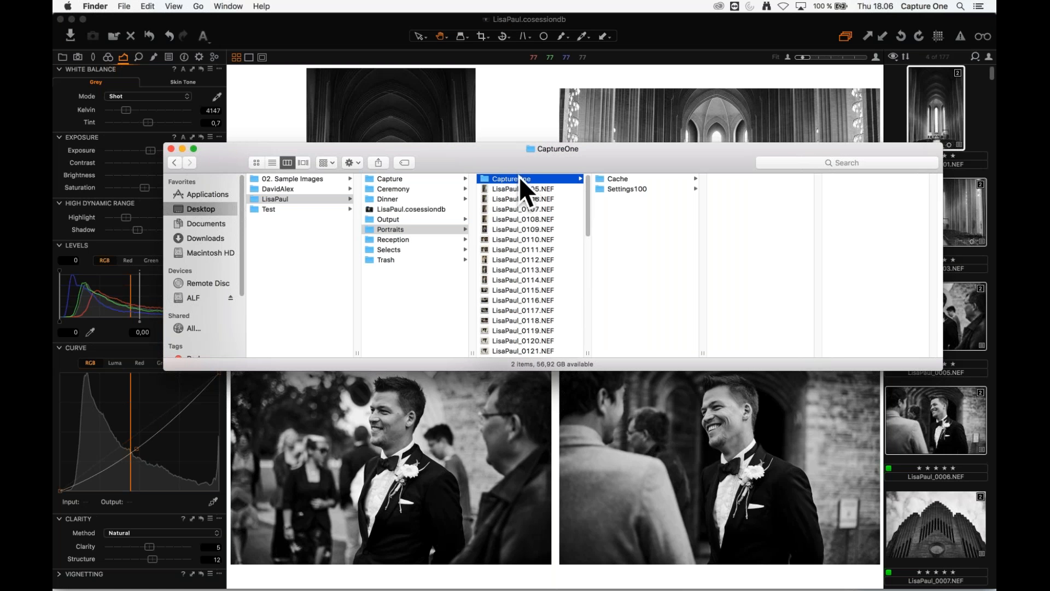
- Inspect the Cache and Settings100 folders inside CaptureOne, checking the file details of several .cos settings files such as LisaPaul_0117.NEF.cos
{"action": "left_click_drag", "start_coordinate": [485, 146], "coordinate": [456, 139]}
{"action": "left_click", "coordinate": [605, 171]}
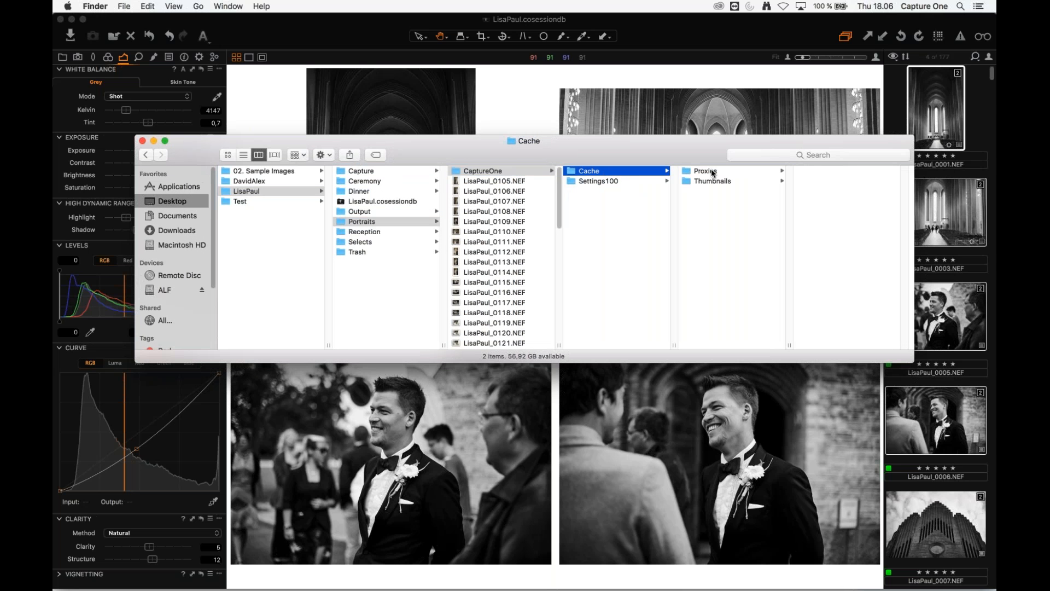
{"action": "left_click", "coordinate": [608, 183]}
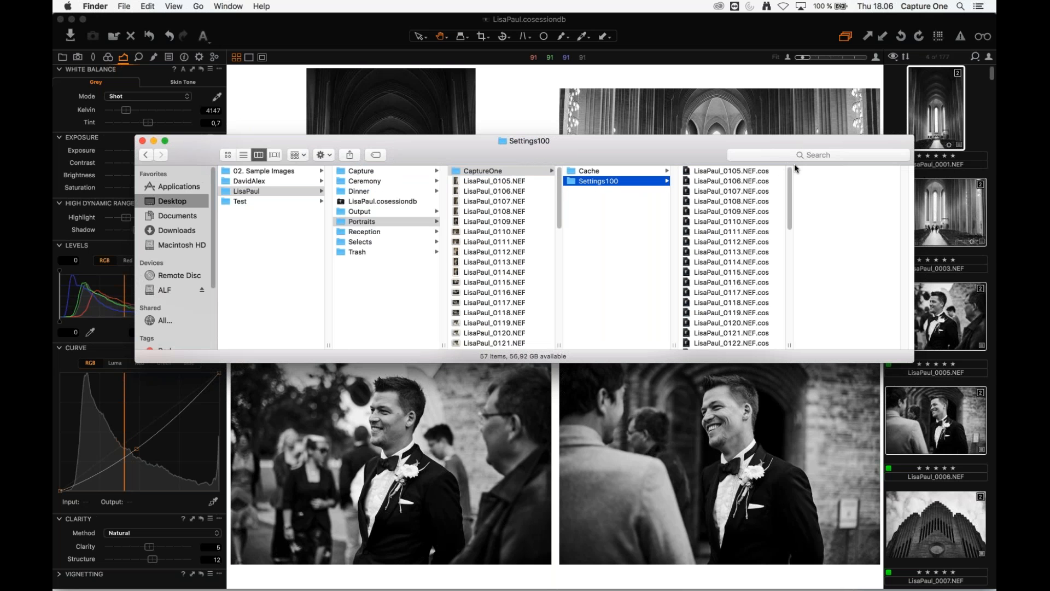
{"action": "mouse_move", "coordinate": [789, 198]}
{"action": "left_mouse_down"}
{"action": "mouse_move", "coordinate": [788, 308]}
{"action": "mouse_move", "coordinate": [788, 195]}
{"action": "left_mouse_up"}
{"action": "left_click", "coordinate": [730, 171]}
{"action": "left_click", "coordinate": [718, 272]}
{"action": "left_click", "coordinate": [718, 281]}
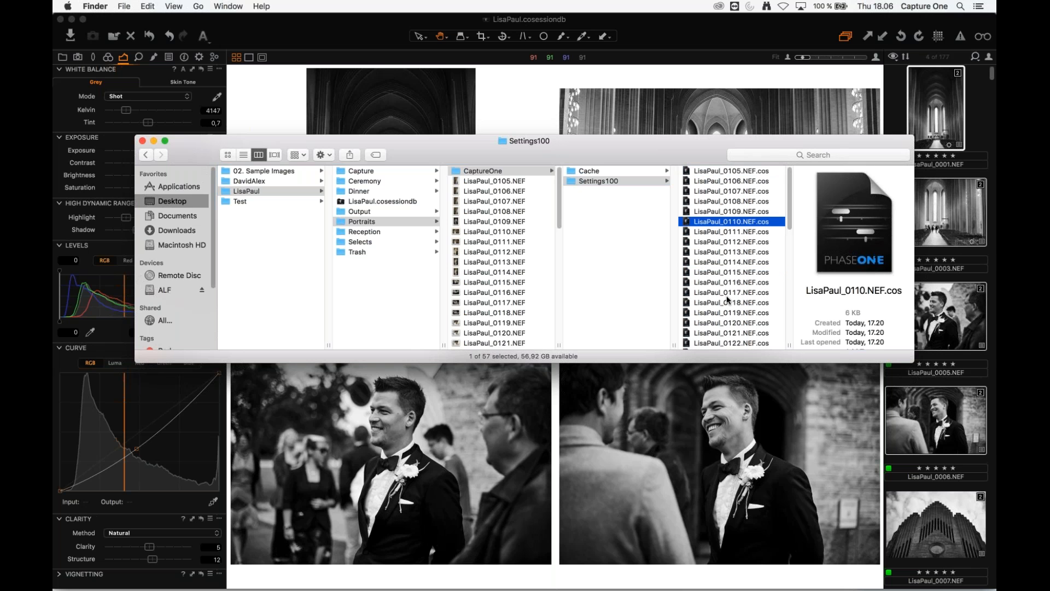
{"action": "left_click", "coordinate": [719, 292]}
{"action": "left_click_drag", "start_coordinate": [846, 312], "coordinate": [865, 313]}
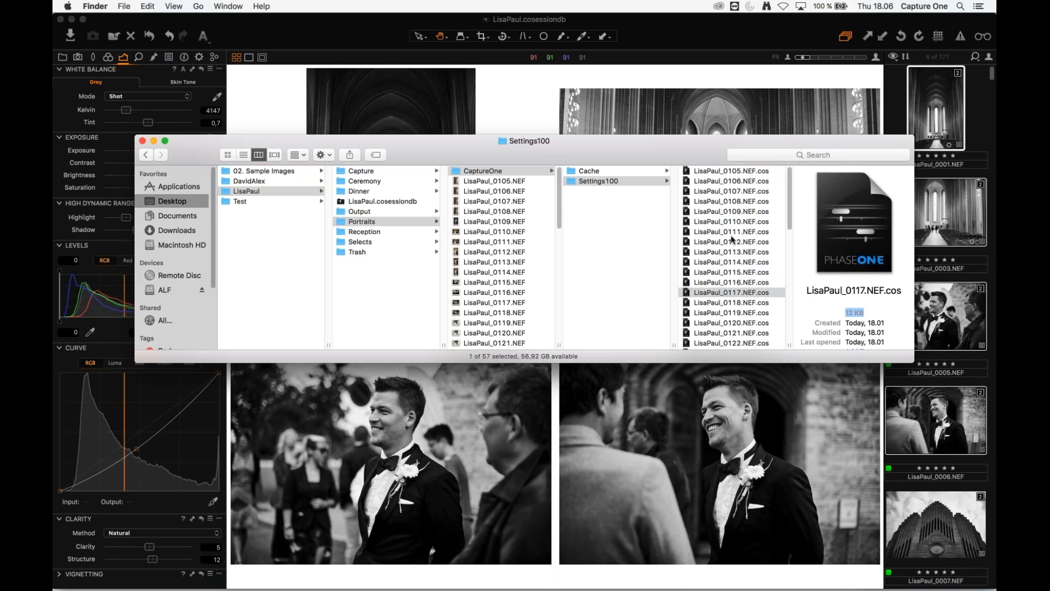
{"action": "left_click", "coordinate": [733, 240]}
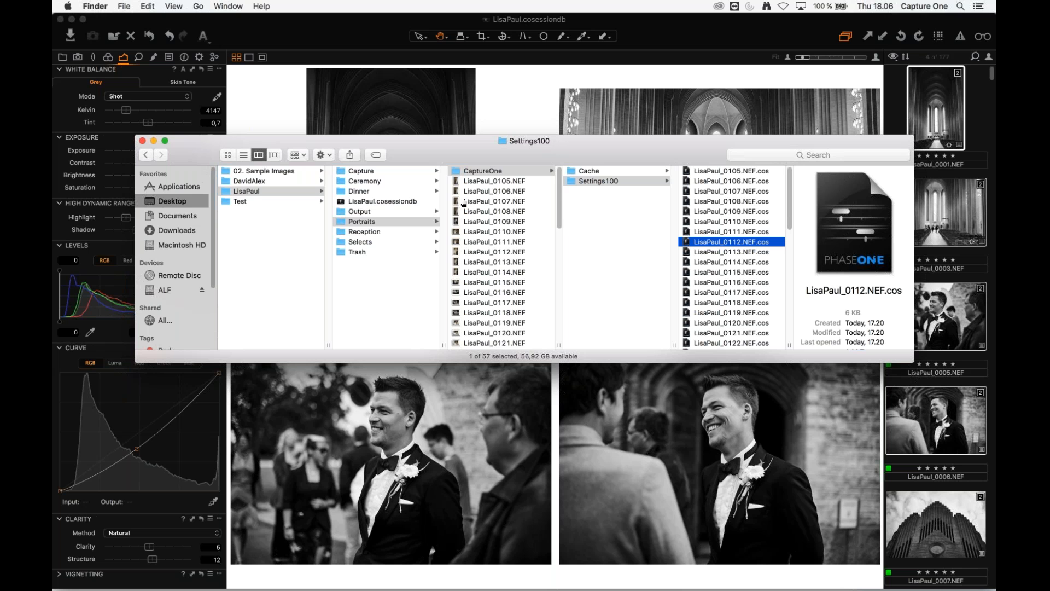
{"action": "left_click", "coordinate": [351, 34]}
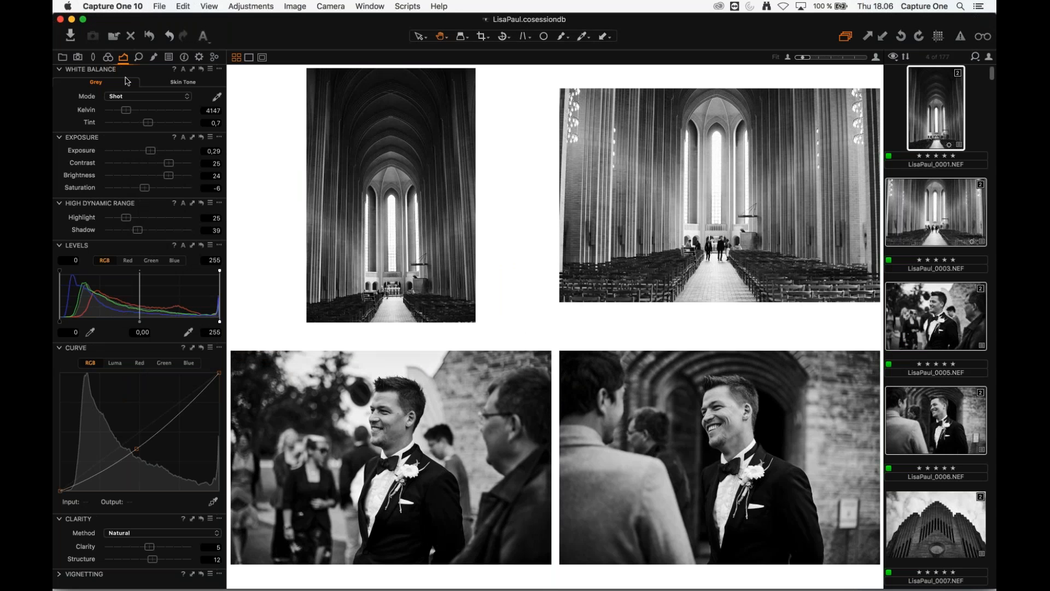
{"action": "left_click", "coordinate": [63, 57]}
{"action": "left_click", "coordinate": [110, 83]}
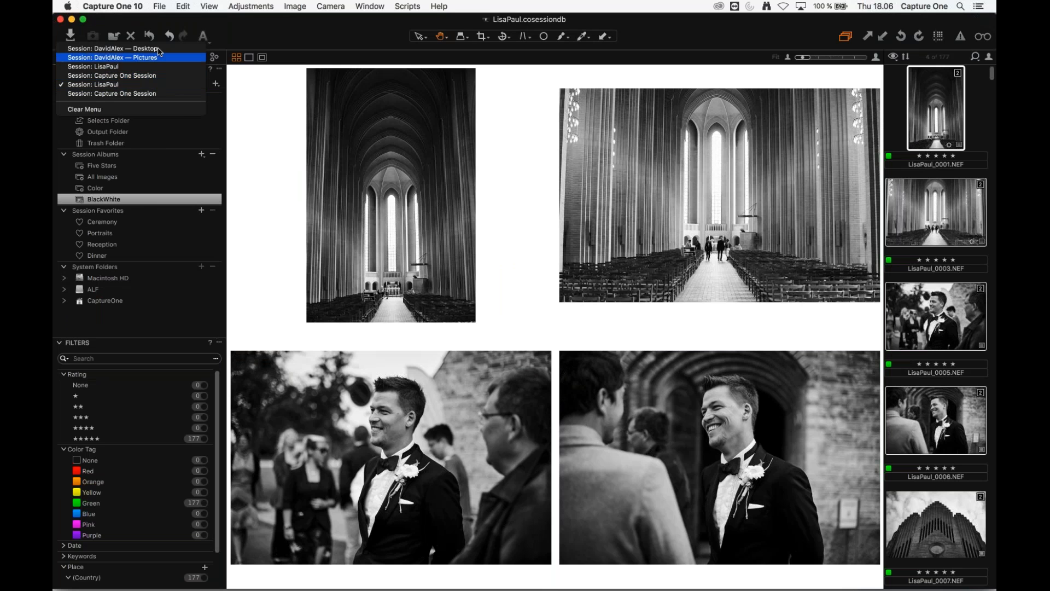
{"action": "left_click", "coordinate": [147, 48]}
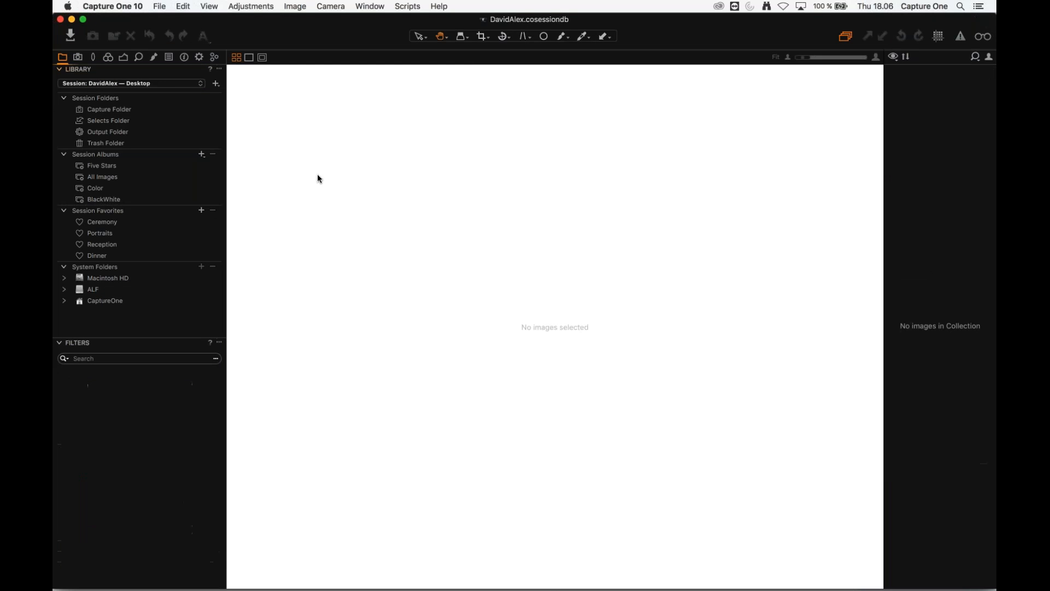
- Switch to Finder and try to bring LisaPaul_0112.NEF from the Portraits folder into the DavidAlex session
{"action": "key", "text": "super+Tab"}
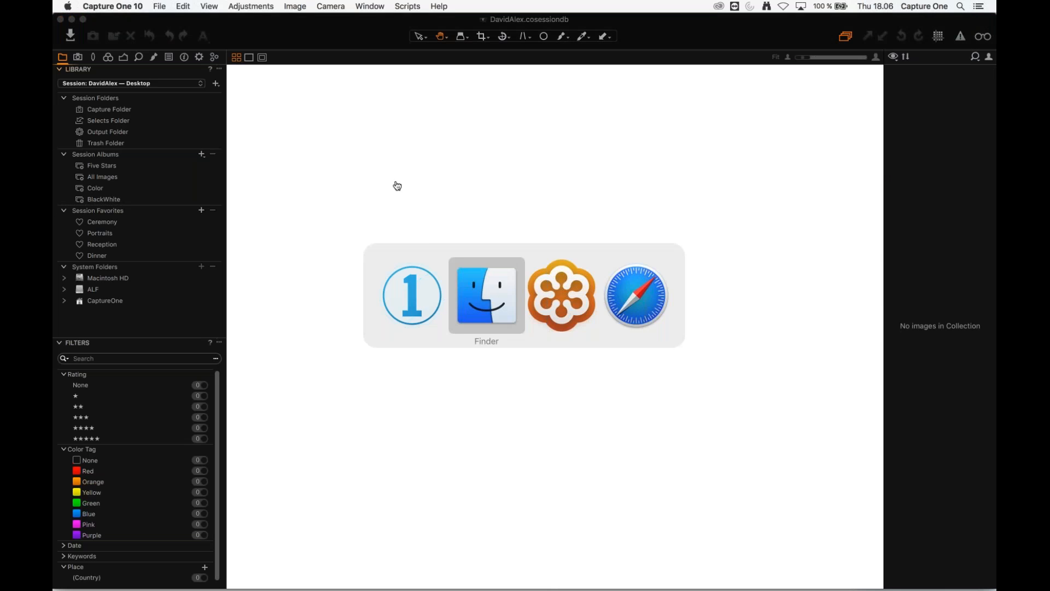
{"action": "left_click", "coordinate": [511, 253]}
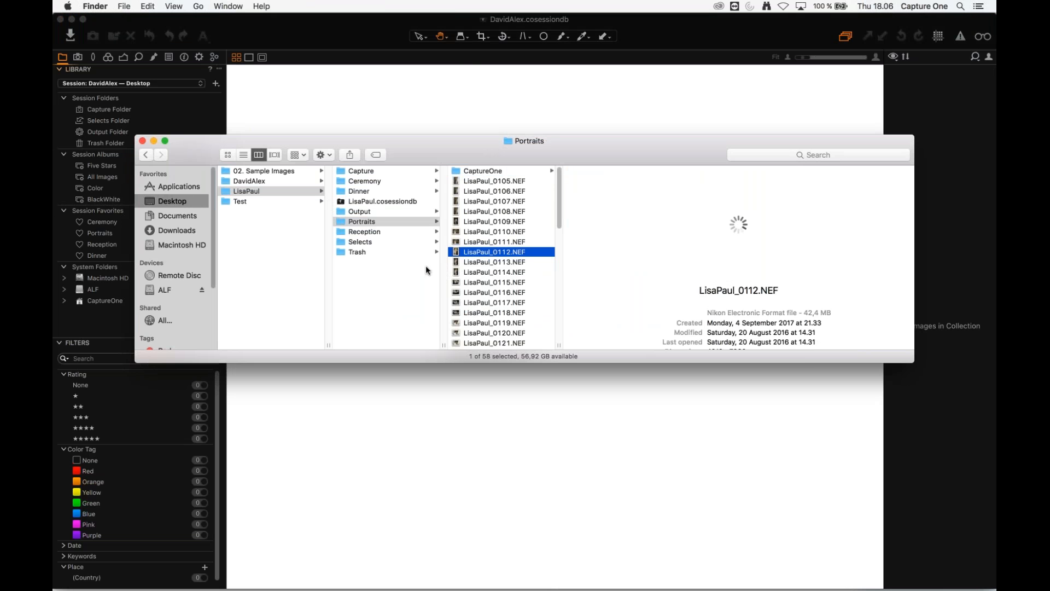
{"action": "left_click_drag", "start_coordinate": [470, 257], "coordinate": [583, 105]}
{"action": "key", "text": "super+Tab"}
{"action": "left_click_drag", "start_coordinate": [496, 250], "coordinate": [723, 99]}
{"action": "left_click_drag", "start_coordinate": [505, 252], "coordinate": [943, 108]}
- Reposition the Finder window and make it taller and narrower over the empty viewer
{"action": "left_click_drag", "start_coordinate": [671, 159], "coordinate": [734, 159]}
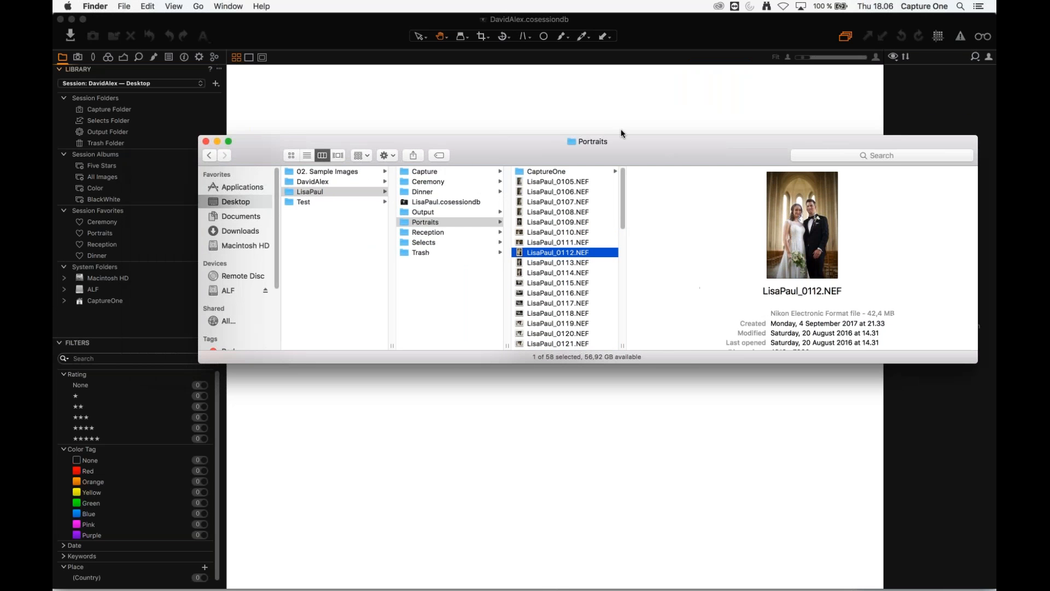
{"action": "left_click_drag", "start_coordinate": [621, 133], "coordinate": [592, 102]}
{"action": "left_click_drag", "start_coordinate": [948, 331], "coordinate": [667, 511]}
{"action": "left_click_drag", "start_coordinate": [500, 221], "coordinate": [665, 278]}
{"action": "left_click_drag", "start_coordinate": [485, 107], "coordinate": [691, 114]}
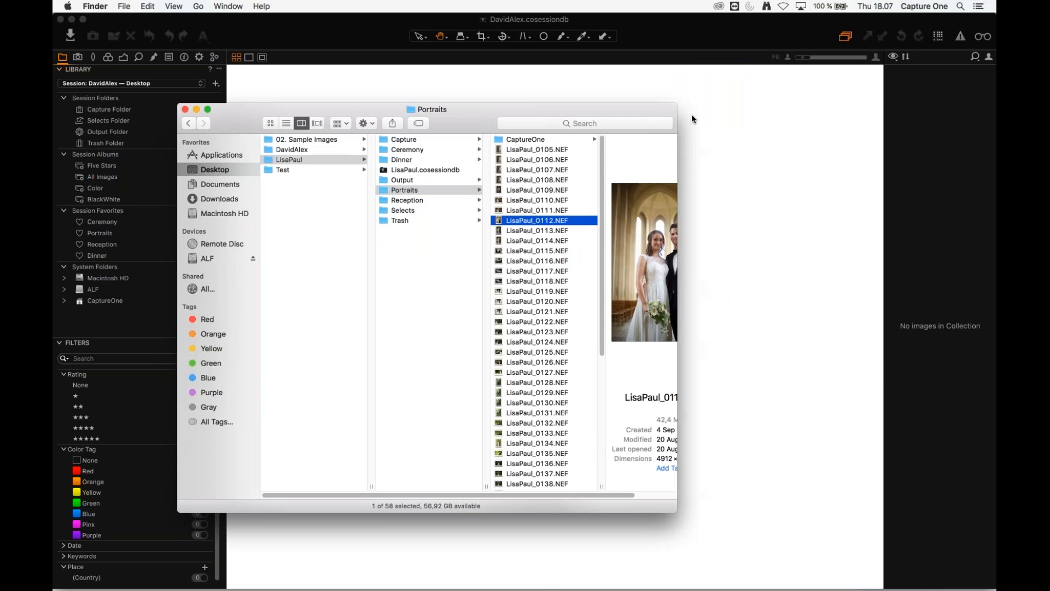
- Return to Capture One and open the Reception folder of LisaPaul on the Desktop through the system folders
{"action": "left_click", "coordinate": [66, 302]}
{"action": "left_click", "coordinate": [65, 302]}
{"action": "scroll", "coordinate": [113, 302], "scroll_direction": "down", "scroll_amount": 3}
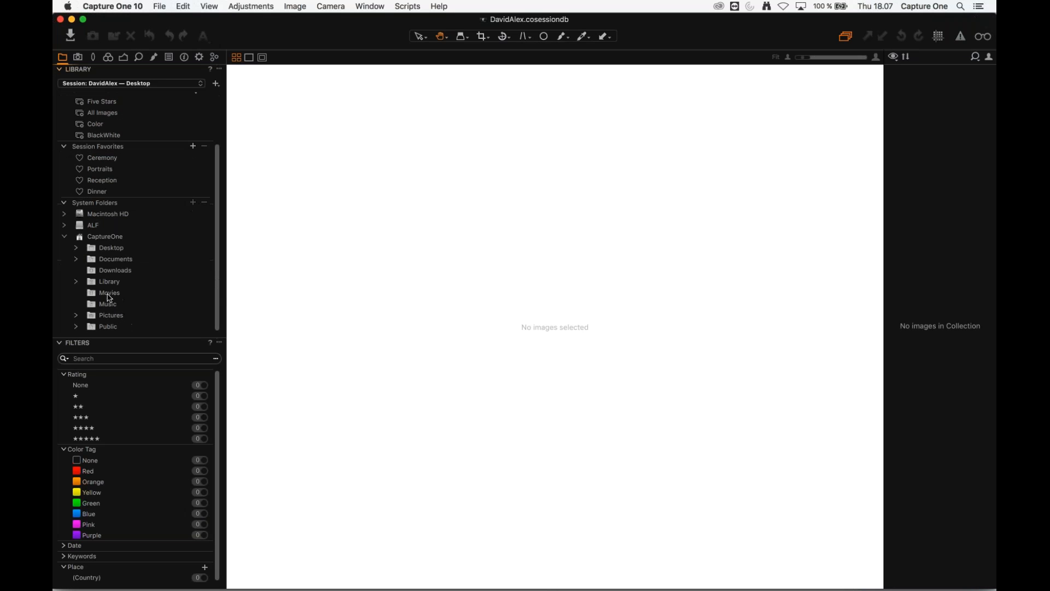
{"action": "left_click", "coordinate": [77, 248]}
{"action": "scroll", "coordinate": [65, 264], "scroll_direction": "down", "scroll_amount": 1}
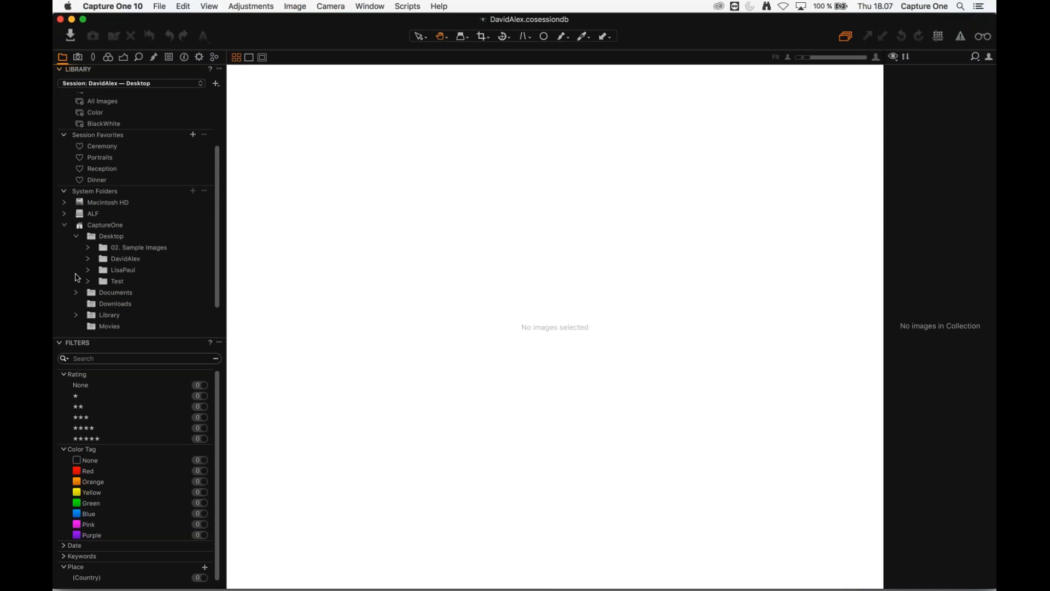
{"action": "left_click", "coordinate": [88, 271]}
{"action": "scroll", "coordinate": [81, 279], "scroll_direction": "down", "scroll_amount": 4}
{"action": "left_click", "coordinate": [136, 259]}
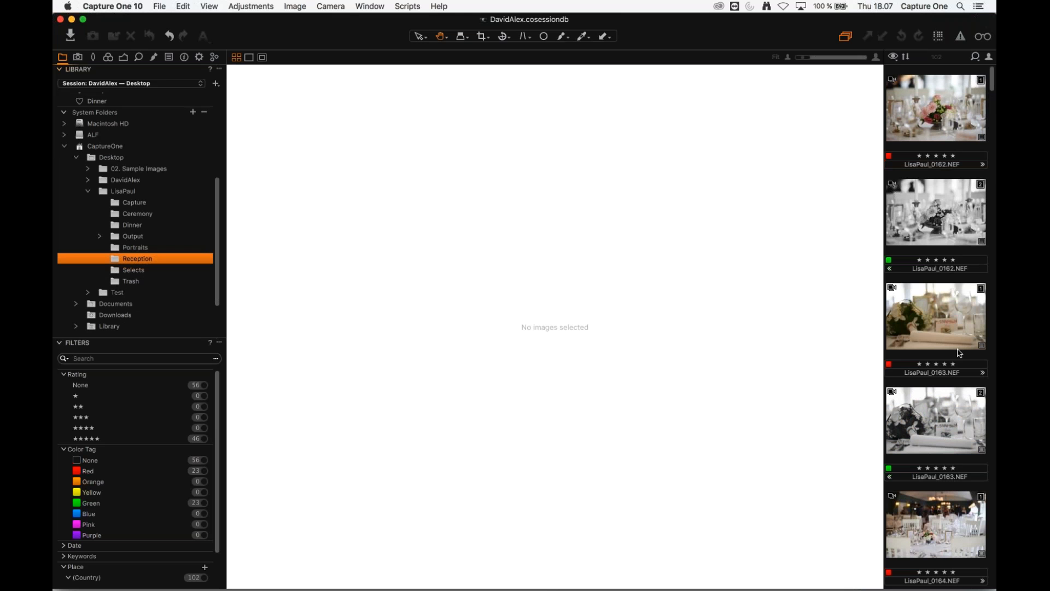
- Browse the Reception photos from the black-and-white LisaPaul_0162.NEF variant through to LisaPaul_0165.NEF
{"action": "left_click", "coordinate": [944, 234]}
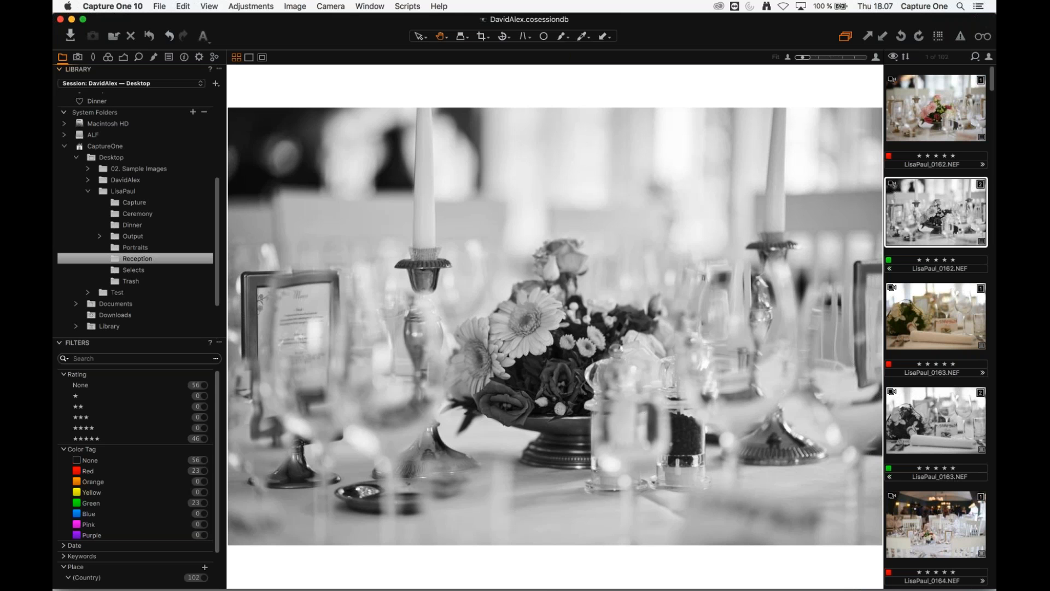
{"action": "left_click", "coordinate": [939, 322]}
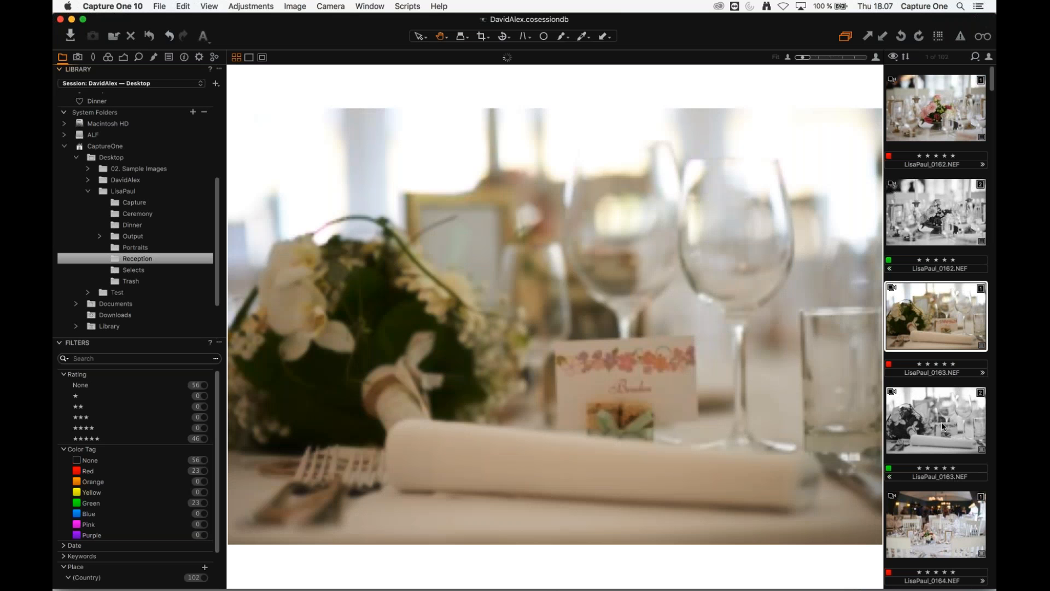
{"action": "left_click", "coordinate": [939, 414]}
{"action": "scroll", "coordinate": [938, 413], "scroll_direction": "down", "scroll_amount": 10}
{"action": "left_click", "coordinate": [911, 271]}
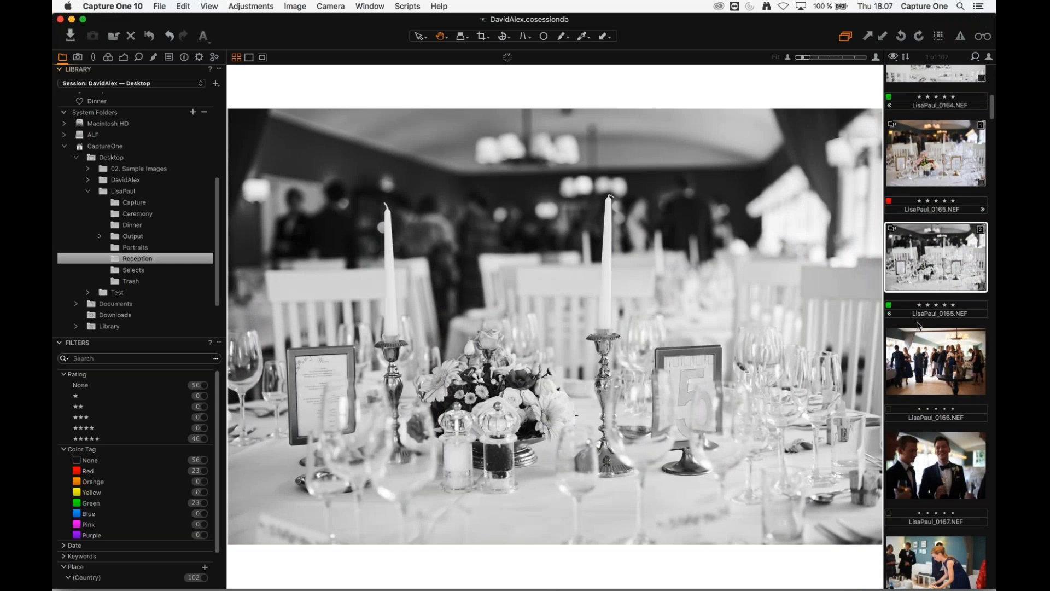
{"action": "scroll", "coordinate": [924, 290], "scroll_direction": "up", "scroll_amount": 8}
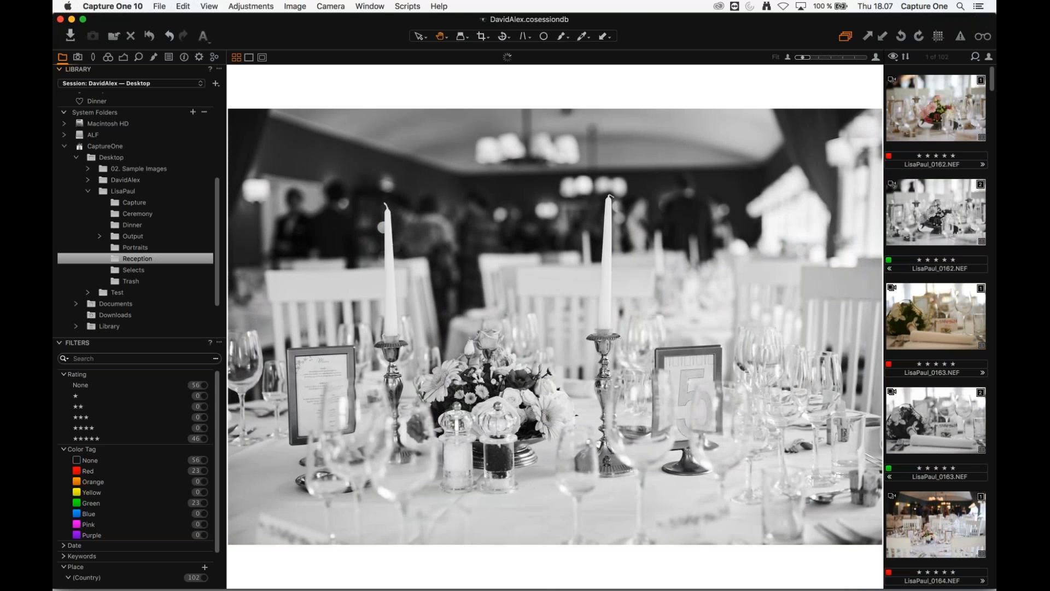
- Switch to Finder and show the contents of the LisaPaul session folder on the Desktop
{"action": "key", "text": "super+Tab"}
{"action": "left_click_drag", "start_coordinate": [515, 125], "coordinate": [374, 136]}
{"action": "left_click", "coordinate": [220, 167]}
{"action": "left_click_drag", "start_coordinate": [218, 225], "coordinate": [217, 141]}
{"action": "key", "text": "super+Tab"}
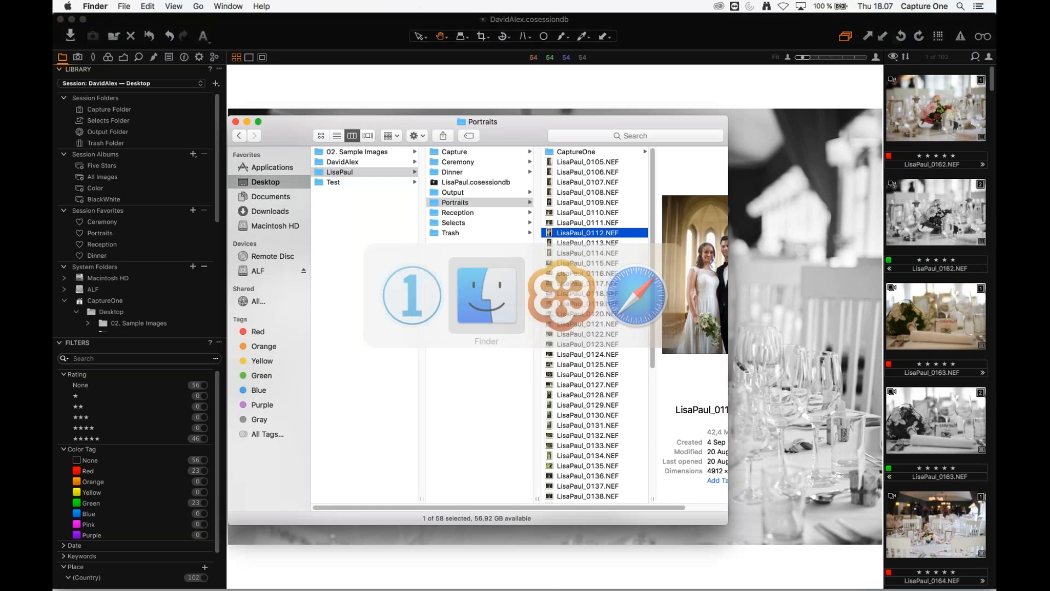
{"action": "left_click", "coordinate": [557, 325]}
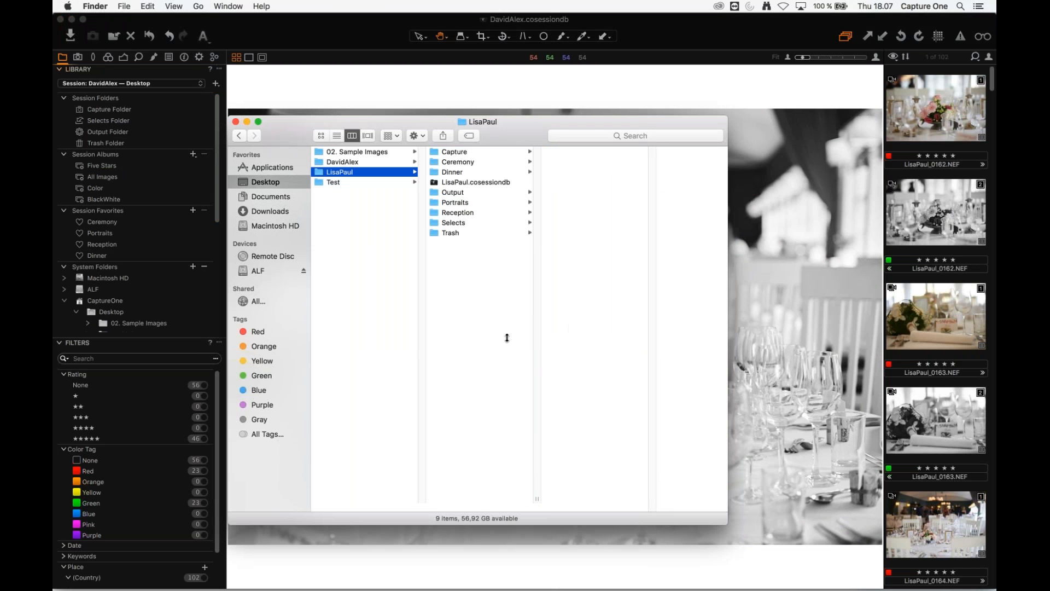
- Enlarge and reposition the Finder window, and show the contents of LisaPaul's Ceremony folder
{"action": "left_click_drag", "start_coordinate": [507, 337], "coordinate": [507, 299]}
{"action": "left_click_drag", "start_coordinate": [426, 126], "coordinate": [420, 149]}
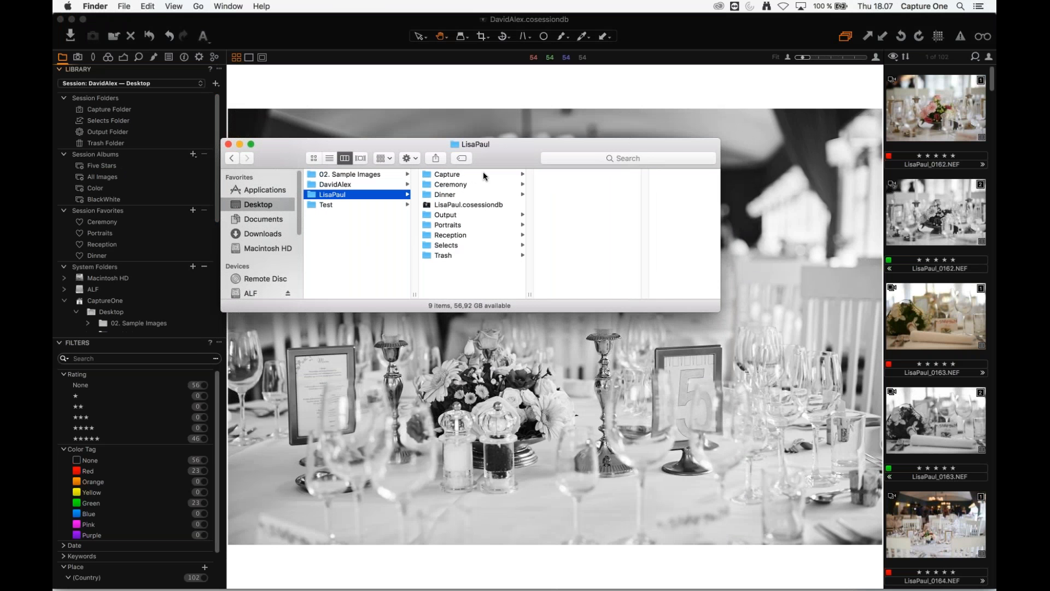
{"action": "left_click_drag", "start_coordinate": [715, 318], "coordinate": [817, 447]}
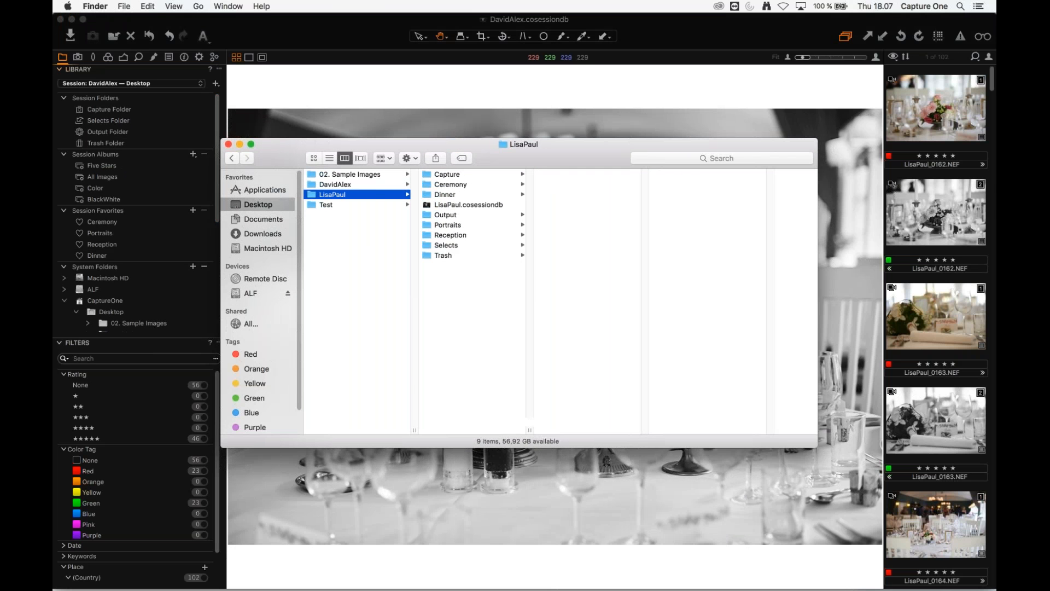
{"action": "mouse_move", "coordinate": [433, 151]}
{"action": "left_mouse_down"}
{"action": "mouse_move", "coordinate": [465, 148]}
{"action": "mouse_move", "coordinate": [454, 154]}
{"action": "left_mouse_up"}
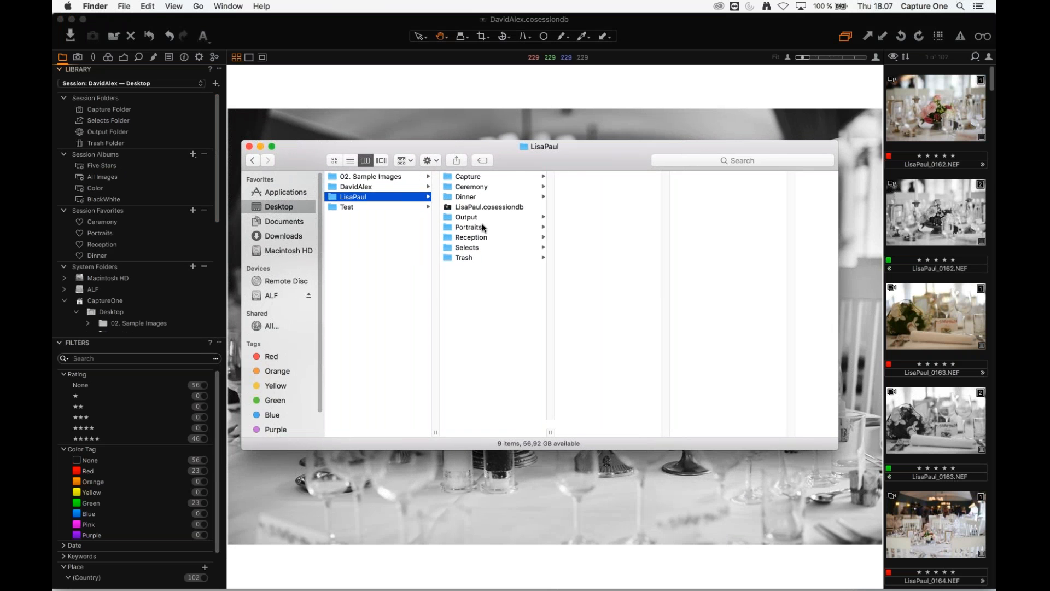
{"action": "left_click", "coordinate": [481, 187]}
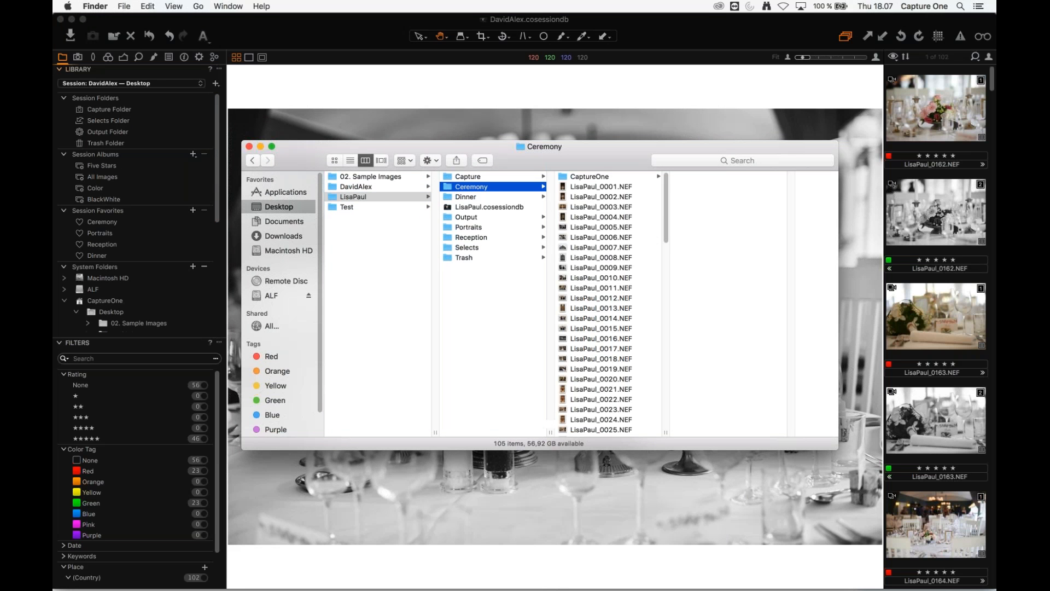
- Return to Capture One, look through the DavidAlex session's library folders, and display the colour variant of LisaPaul_0162.NEF
{"action": "left_click", "coordinate": [216, 144]}
{"action": "scroll", "coordinate": [222, 190], "scroll_direction": "down", "scroll_amount": 3}
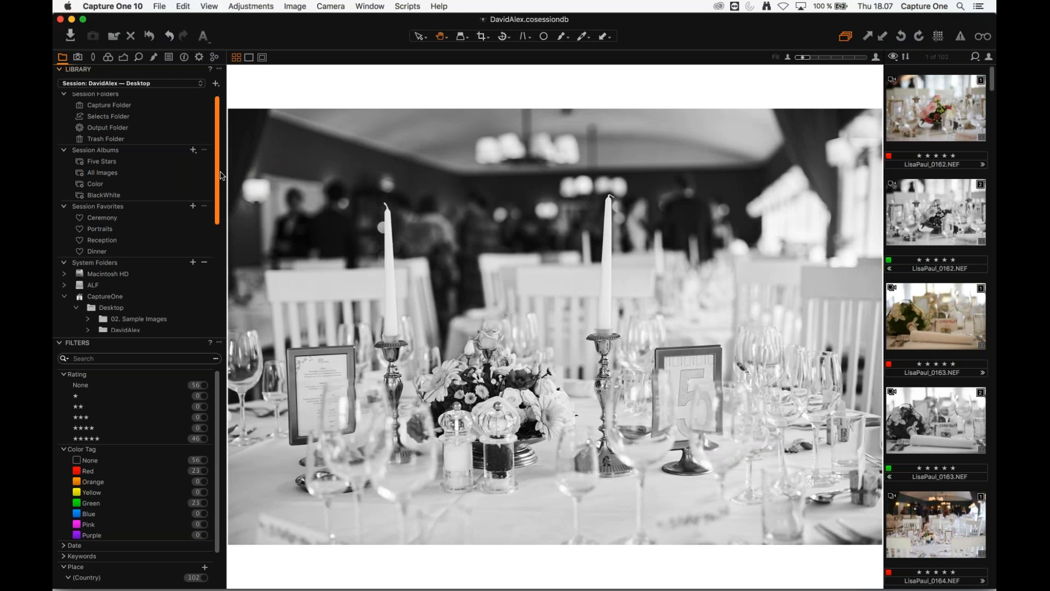
{"action": "scroll", "coordinate": [222, 190], "scroll_direction": "down", "scroll_amount": 1}
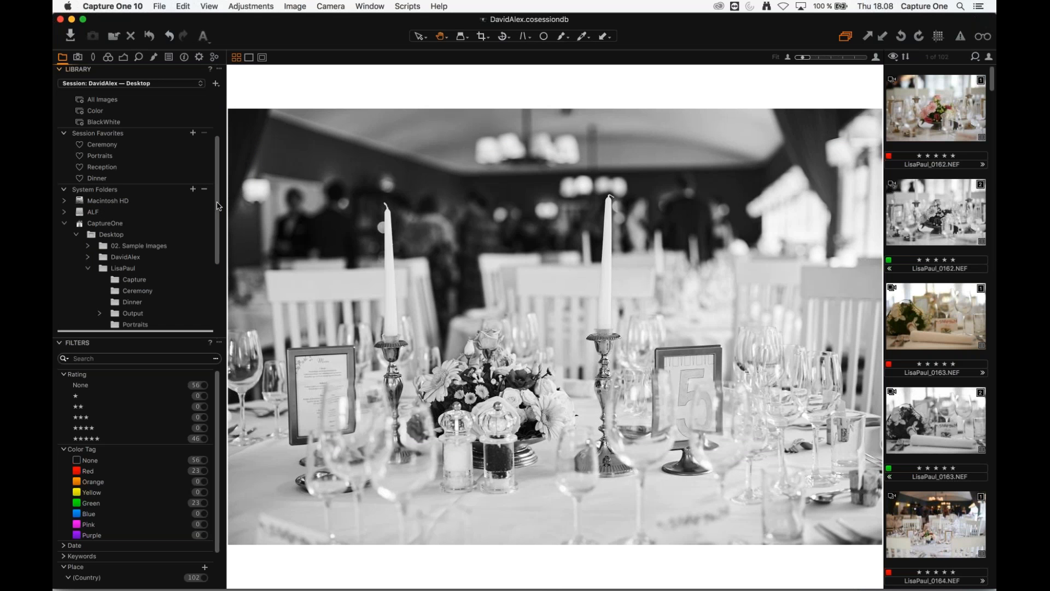
{"action": "scroll", "coordinate": [220, 202], "scroll_direction": "up", "scroll_amount": 3}
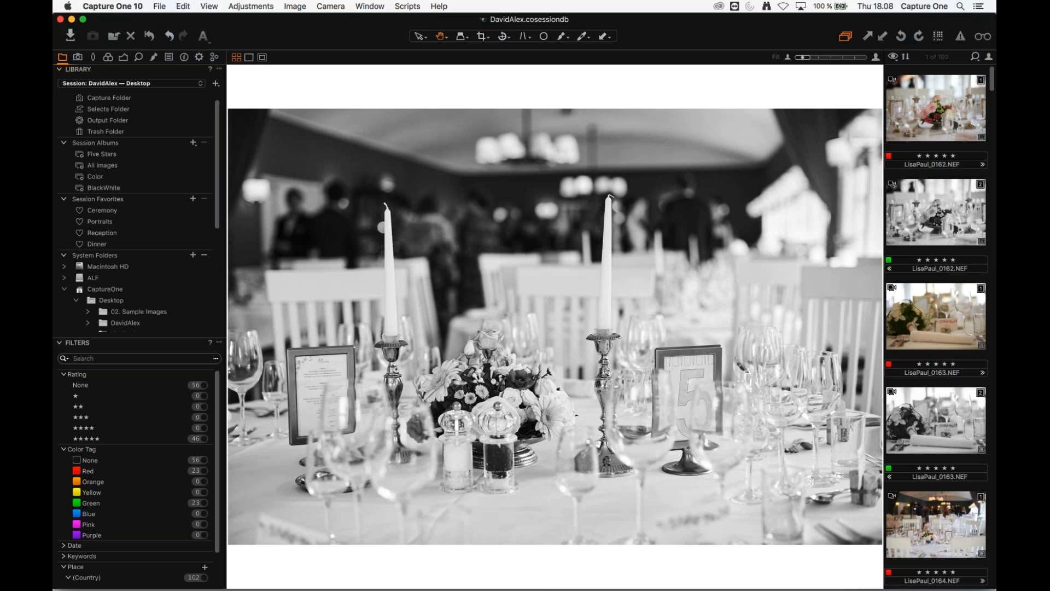
{"action": "scroll", "coordinate": [220, 196], "scroll_direction": "down", "scroll_amount": 1}
{"action": "scroll", "coordinate": [218, 196], "scroll_direction": "down", "scroll_amount": 4}
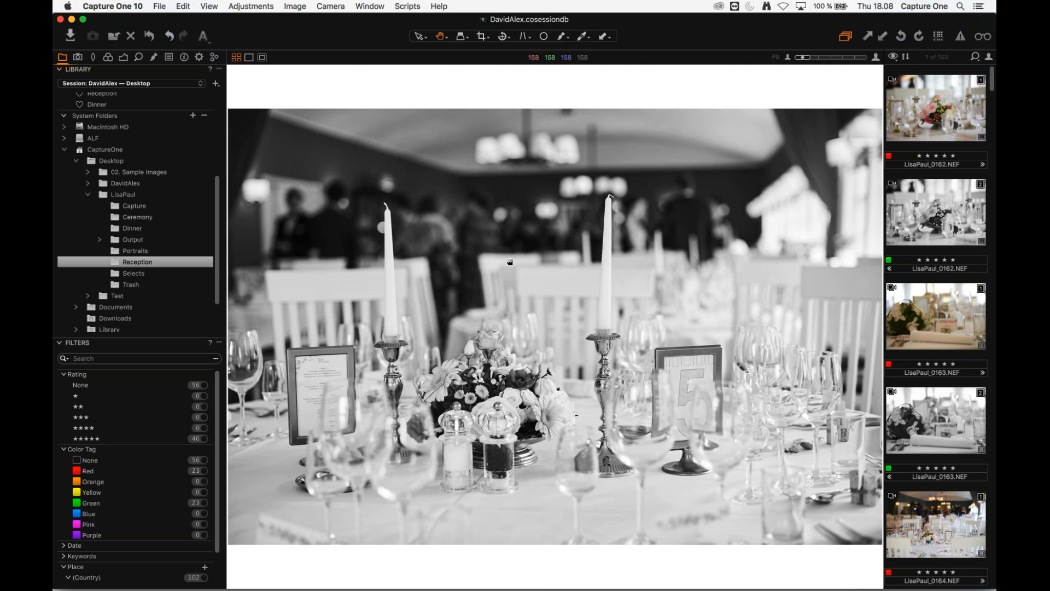
{"action": "scroll", "coordinate": [218, 222], "scroll_direction": "up", "scroll_amount": 5}
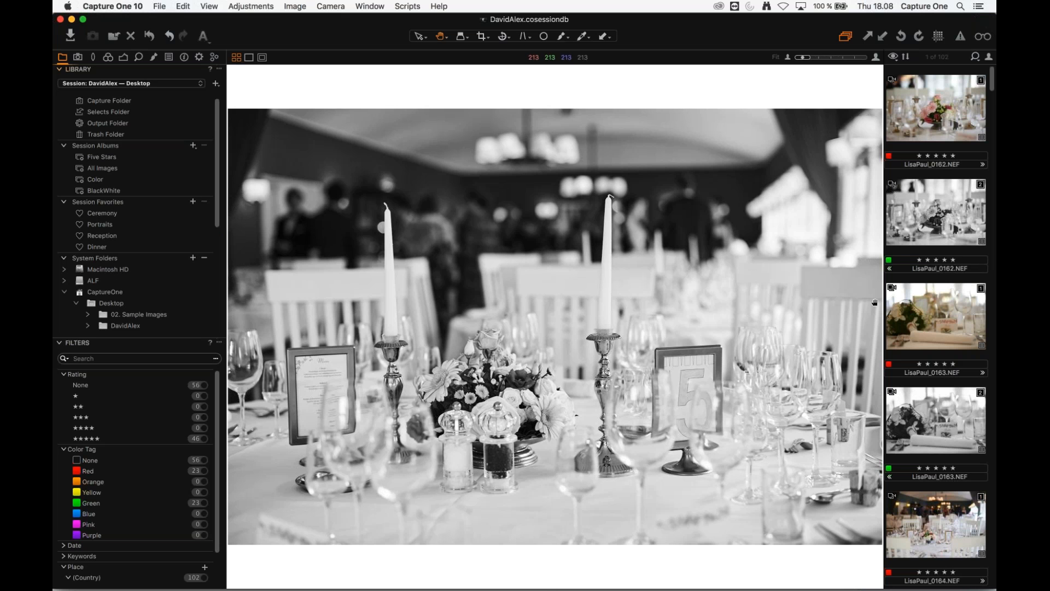
{"action": "left_click", "coordinate": [936, 99]}
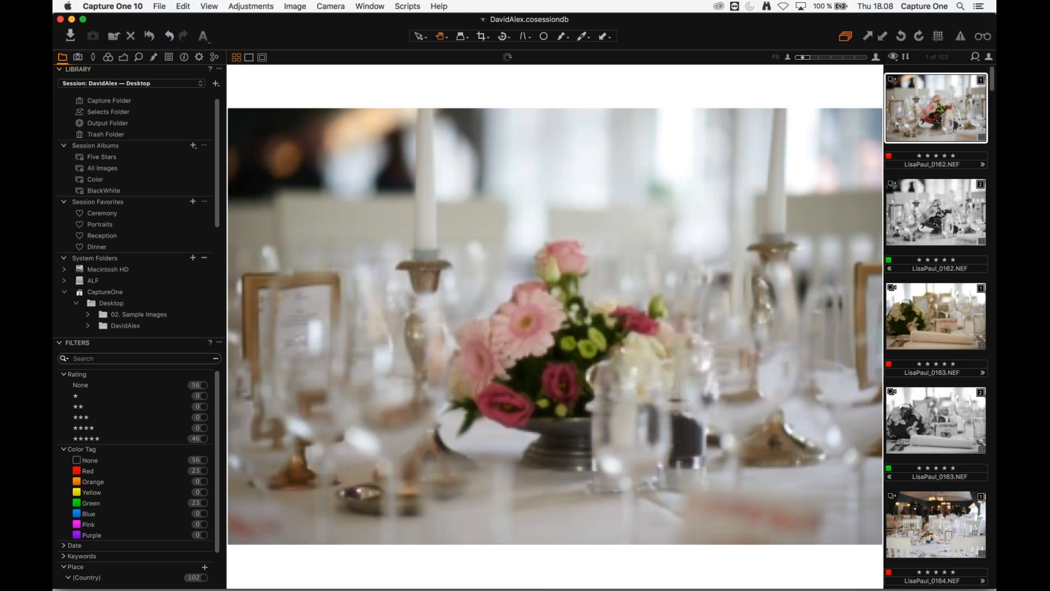
{"action": "left_click", "coordinate": [169, 84]}
{"action": "left_click", "coordinate": [144, 102]}
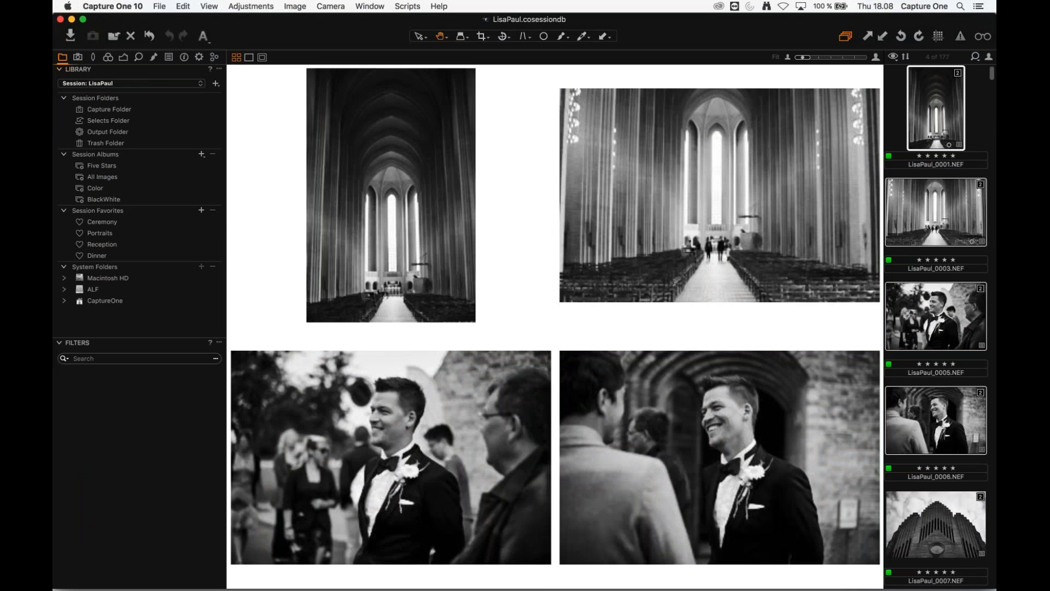
{"action": "left_click", "coordinate": [103, 187]}
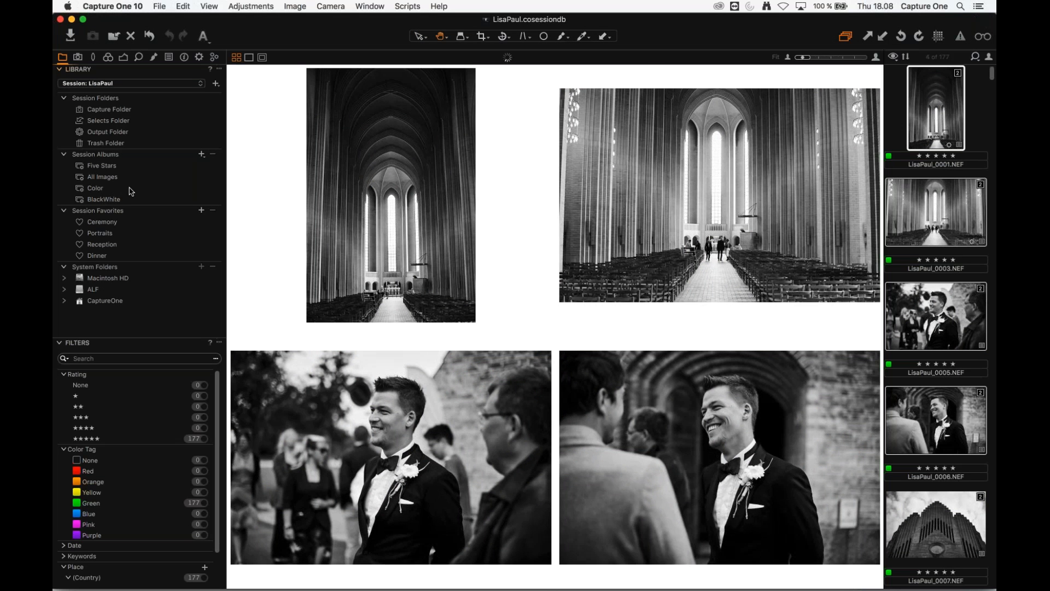
{"action": "left_click", "coordinate": [957, 175]}
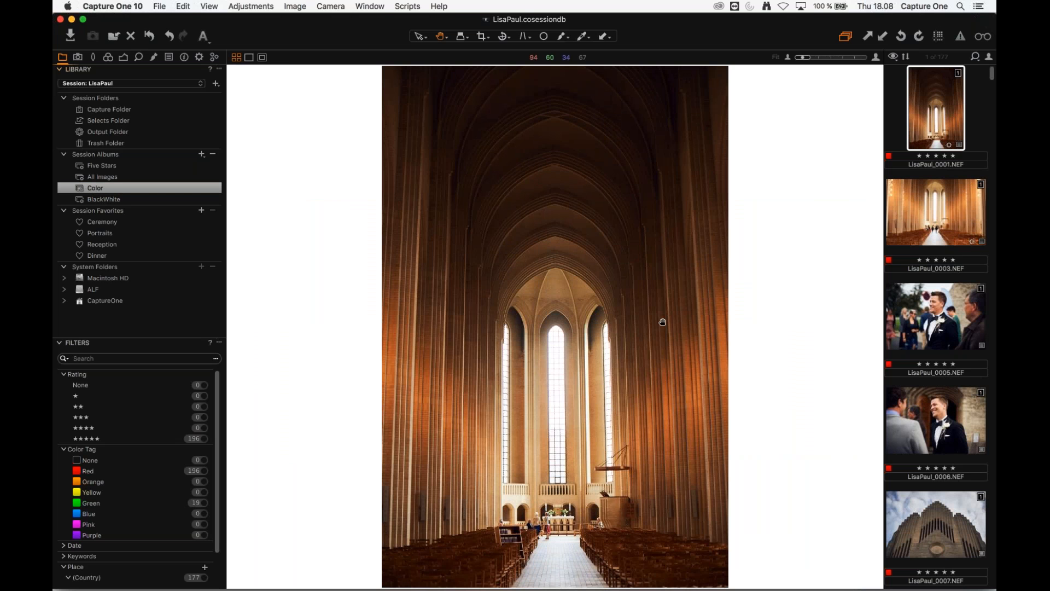
- Switch to Finder and reposition the window showing LisaPaul's Ceremony folder
{"action": "left_click", "coordinate": [381, 567]}
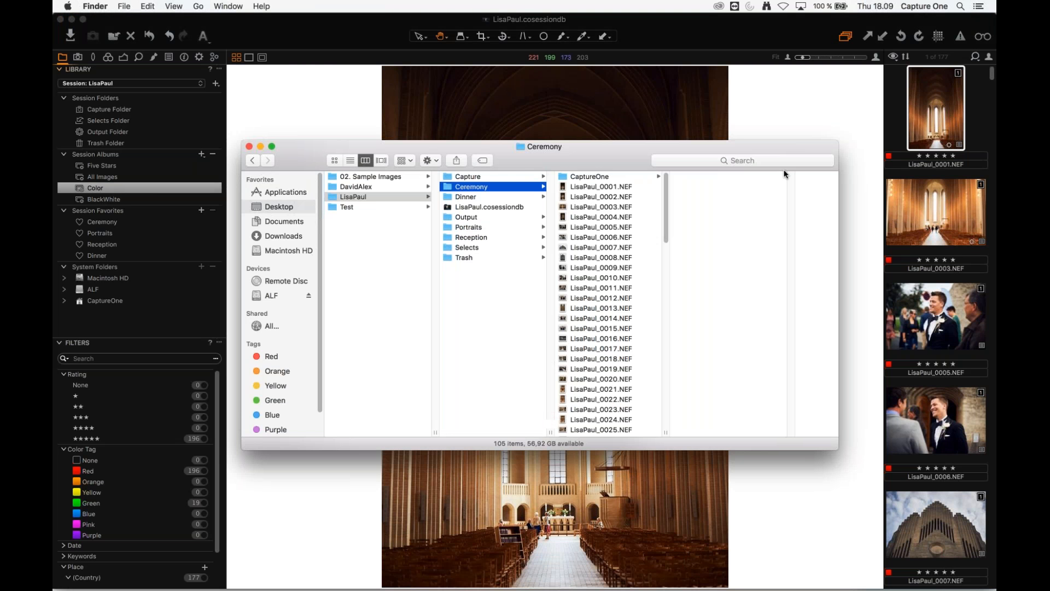
{"action": "left_click_drag", "start_coordinate": [753, 145], "coordinate": [754, 177]}
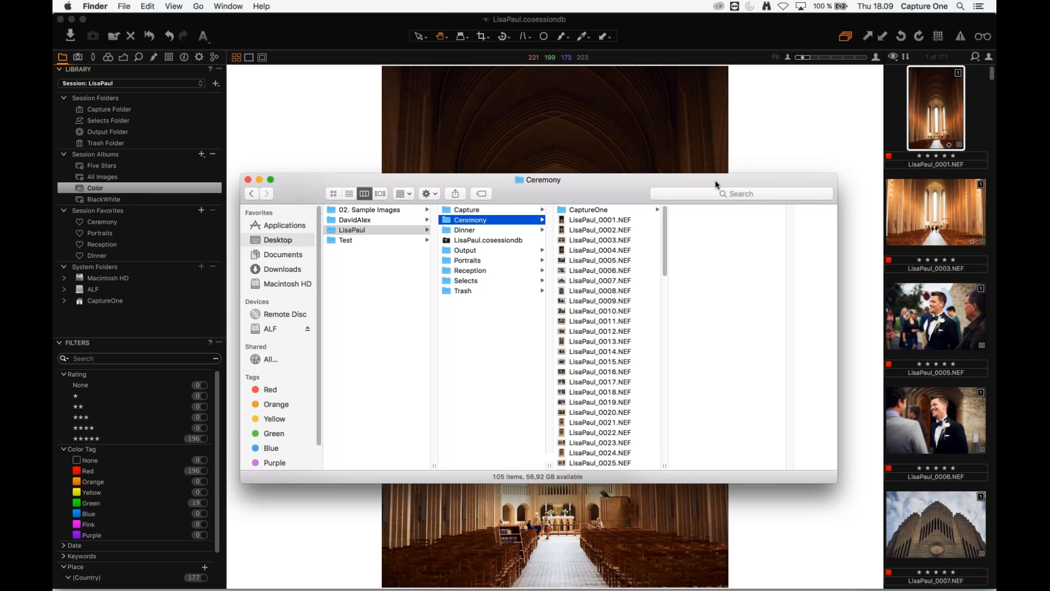
{"action": "left_click_drag", "start_coordinate": [714, 179], "coordinate": [730, 178]}
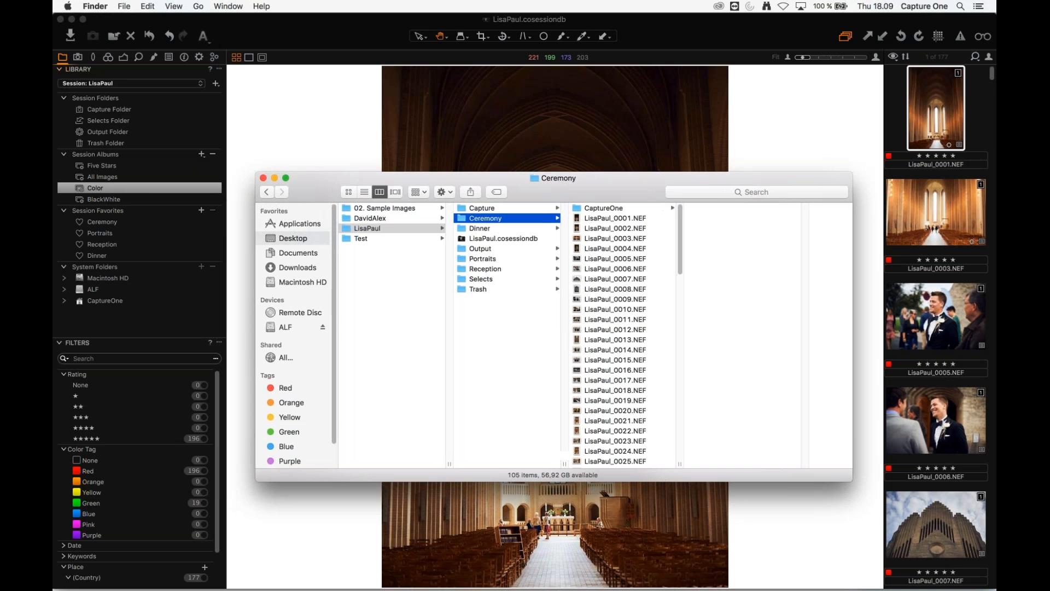
{"action": "left_click", "coordinate": [930, 114]}
{"action": "right_click", "coordinate": [930, 113]}
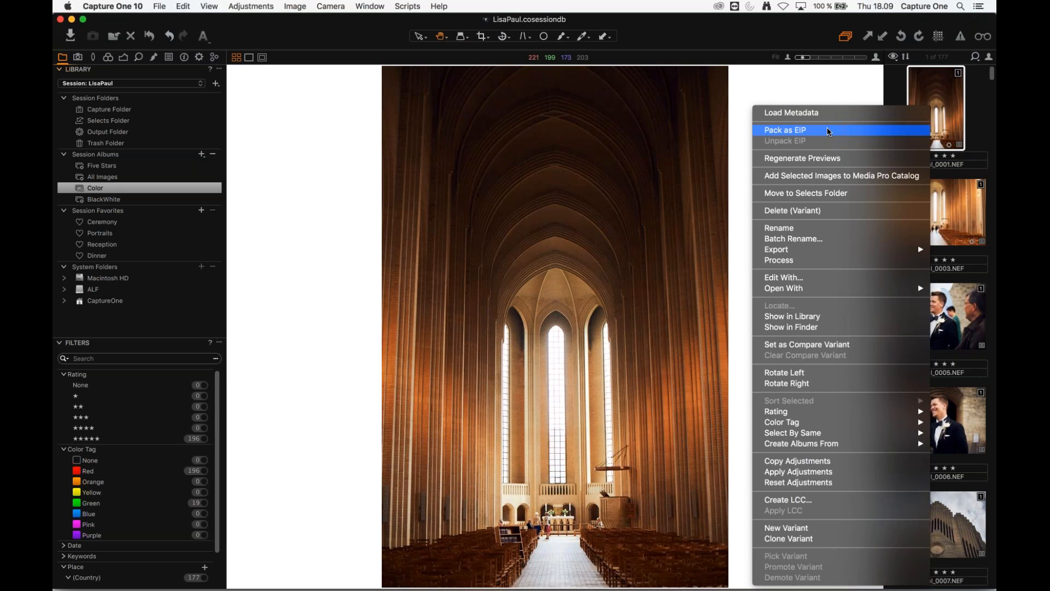
{"action": "left_click", "coordinate": [954, 101]}
{"action": "left_click_drag", "start_coordinate": [759, 27], "coordinate": [759, 28]}
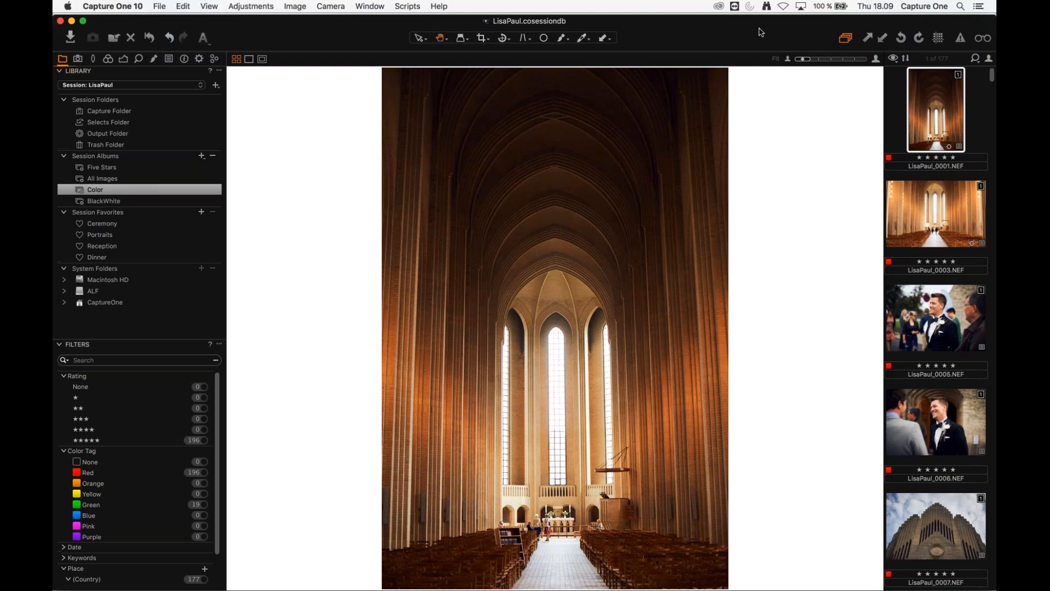
{"action": "double_click", "coordinate": [759, 32]}
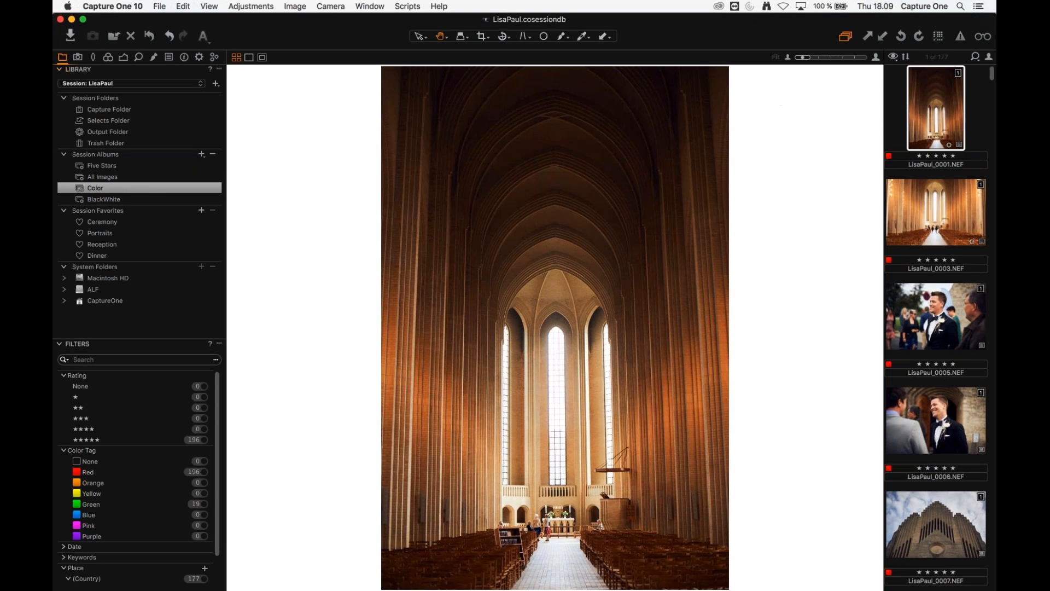
- In Finder, show the contents of the Ceremony folder's CaptureOne subfolder and preview LisaPaul_0001.NEF
{"action": "left_click", "coordinate": [382, 568]}
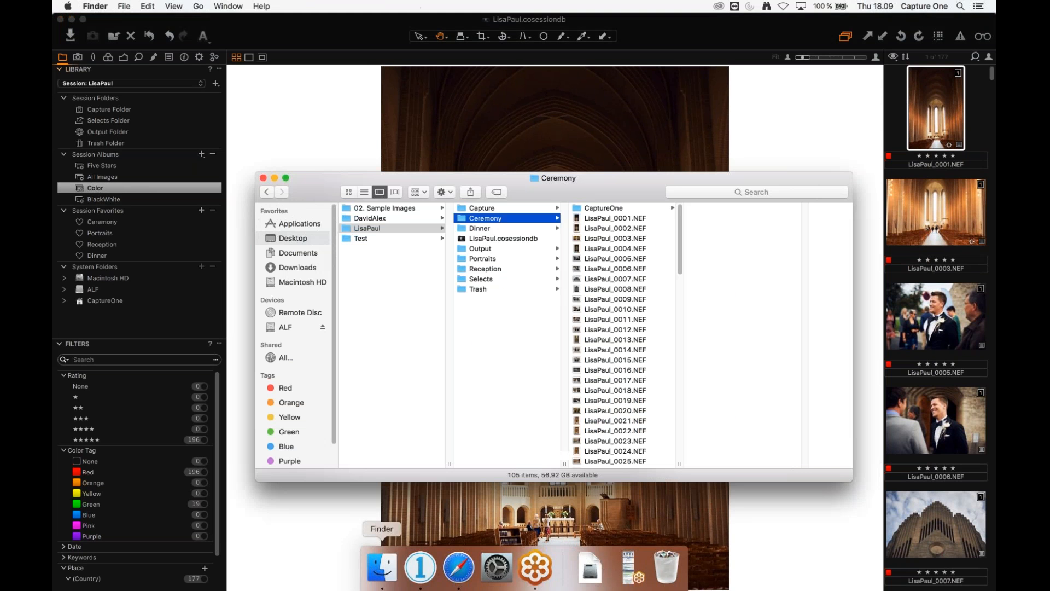
{"action": "right_click", "coordinate": [502, 218]}
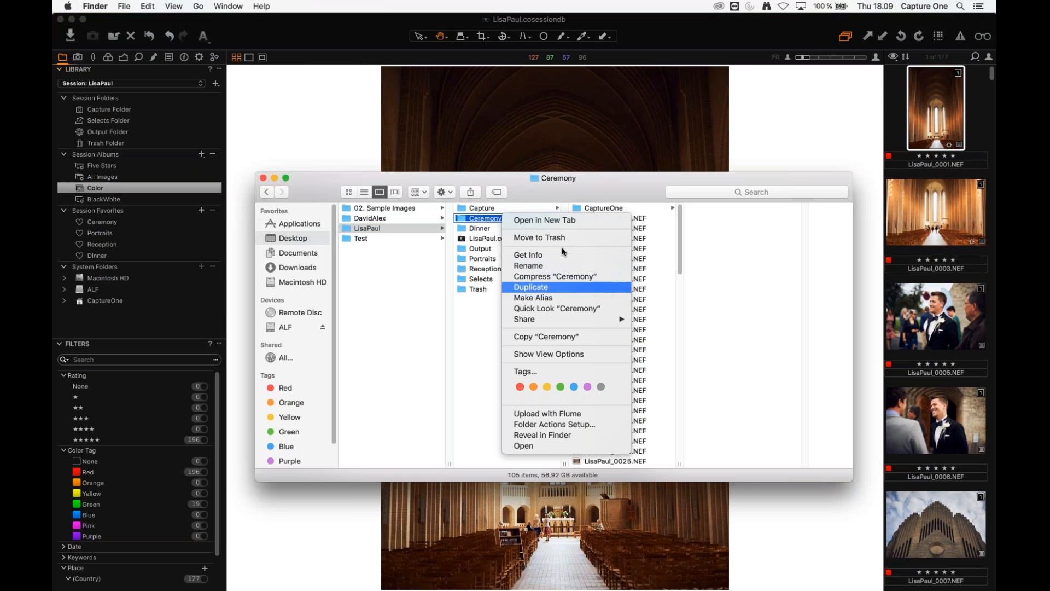
{"action": "left_click", "coordinate": [494, 326]}
{"action": "key", "text": "Right"}
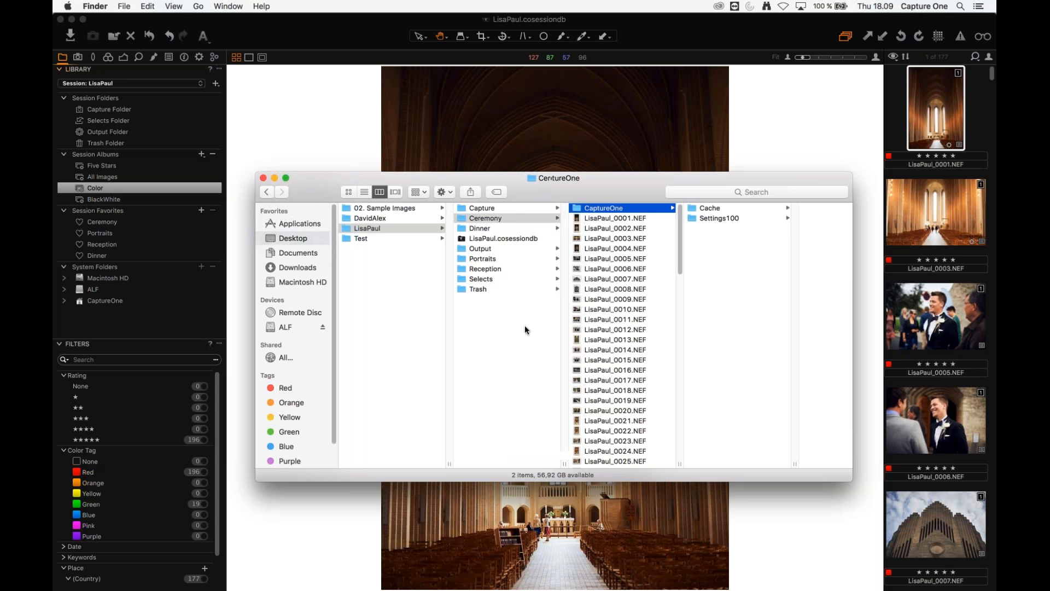
{"action": "left_click", "coordinate": [608, 219]}
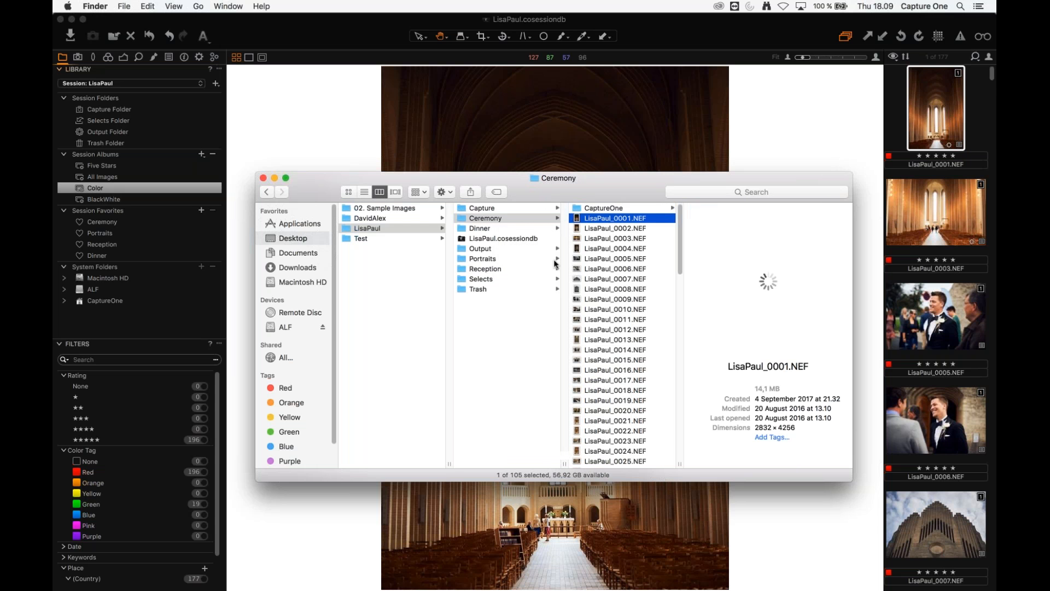
- Back in Capture One, view the church facade photo LisaPaul_0007.NEF at 100% and return it to fit view
{"action": "left_click", "coordinate": [710, 21]}
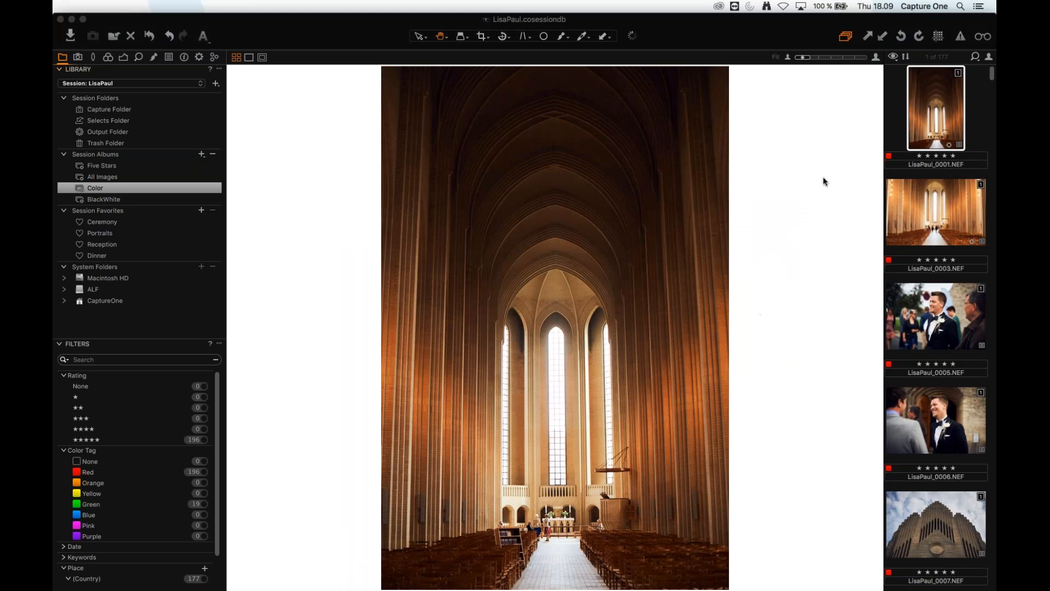
{"action": "left_click", "coordinate": [712, 41]}
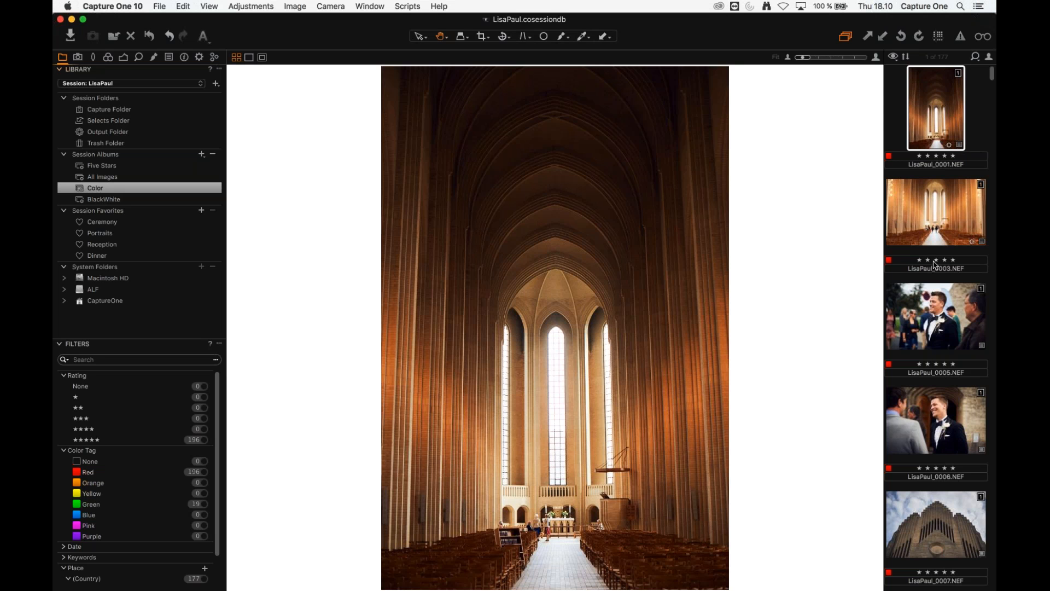
{"action": "scroll", "coordinate": [940, 306], "scroll_direction": "down", "scroll_amount": 1}
{"action": "scroll", "coordinate": [941, 309], "scroll_direction": "down", "scroll_amount": 5}
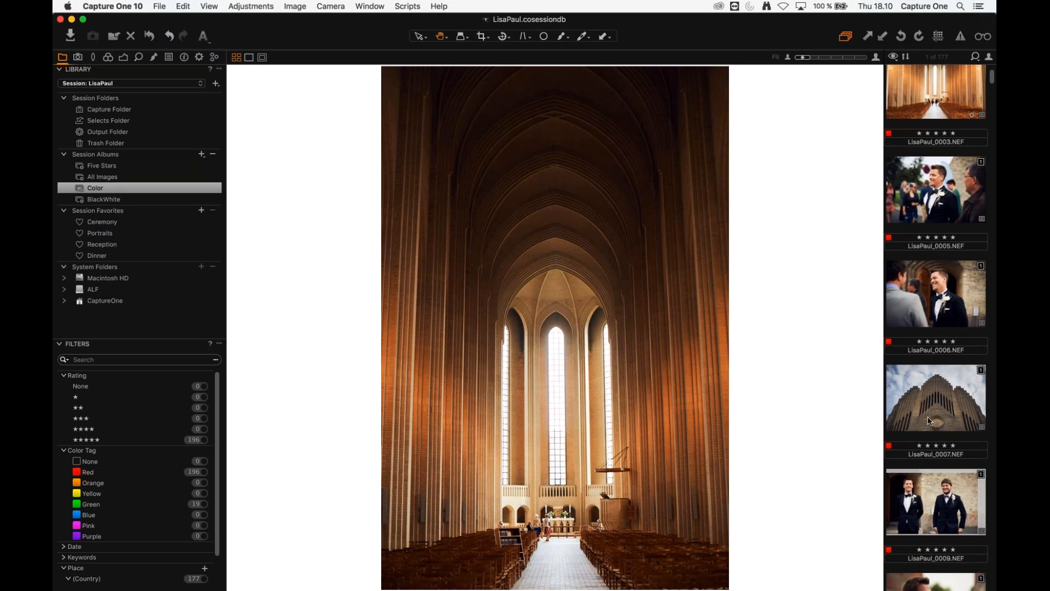
{"action": "left_click", "coordinate": [930, 402]}
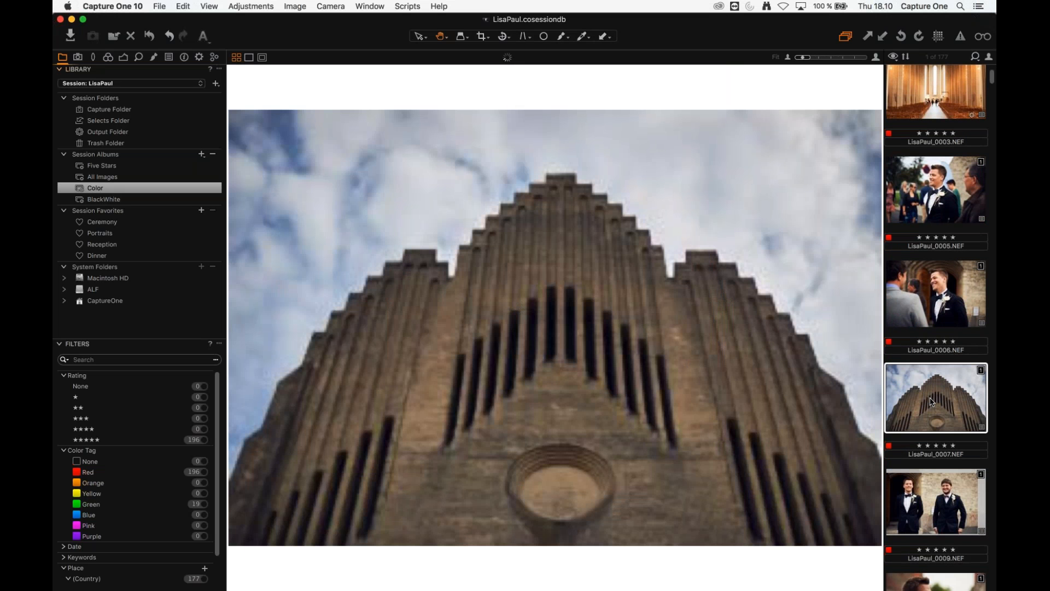
{"action": "left_click", "coordinate": [535, 356]}
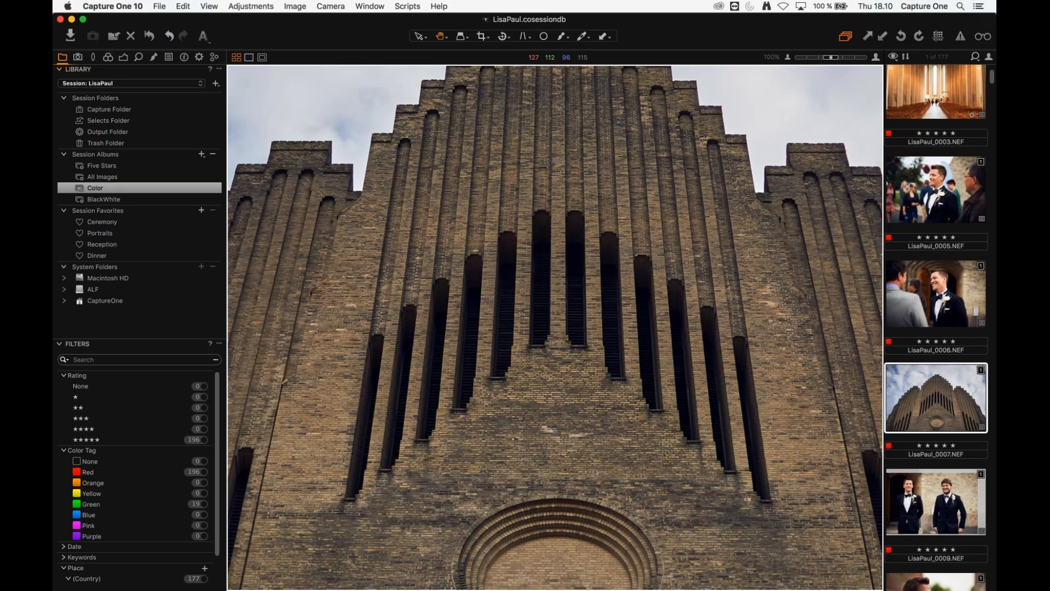
{"action": "double_click", "coordinate": [535, 356]}
- Browse the Color album, displaying LisaPaul_0020.NEF, LisaPaul_0028.NEF and LisaPaul_0160.NEF in turn
{"action": "scroll", "coordinate": [922, 429], "scroll_direction": "down", "scroll_amount": 1}
{"action": "scroll", "coordinate": [923, 429], "scroll_direction": "down", "scroll_amount": 10}
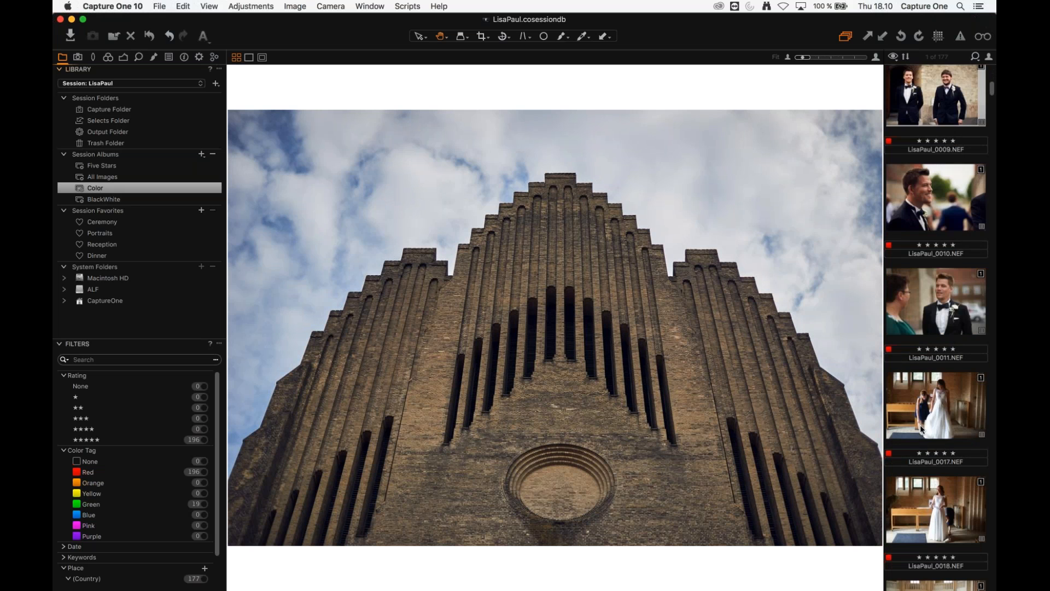
{"action": "scroll", "coordinate": [923, 431], "scroll_direction": "down", "scroll_amount": 6}
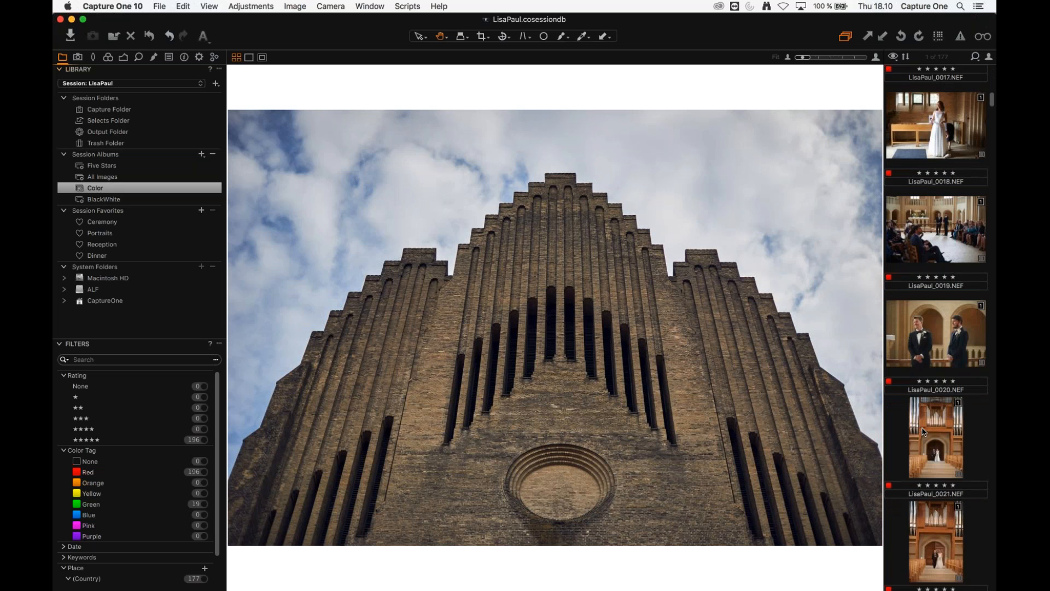
{"action": "left_click", "coordinate": [976, 200]}
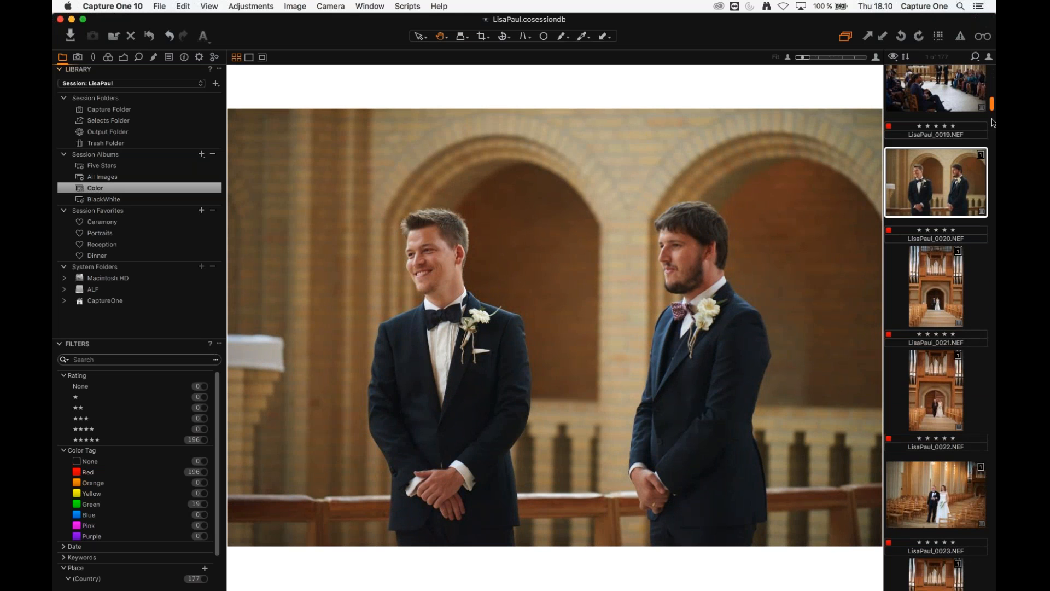
{"action": "scroll", "coordinate": [974, 186], "scroll_direction": "down", "scroll_amount": 8}
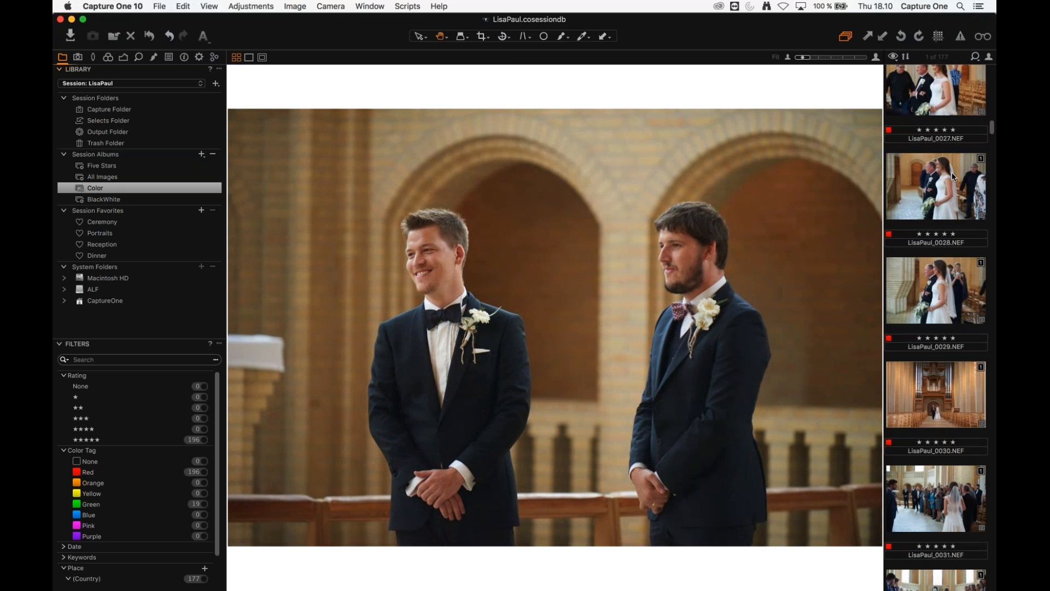
{"action": "left_click", "coordinate": [952, 175]}
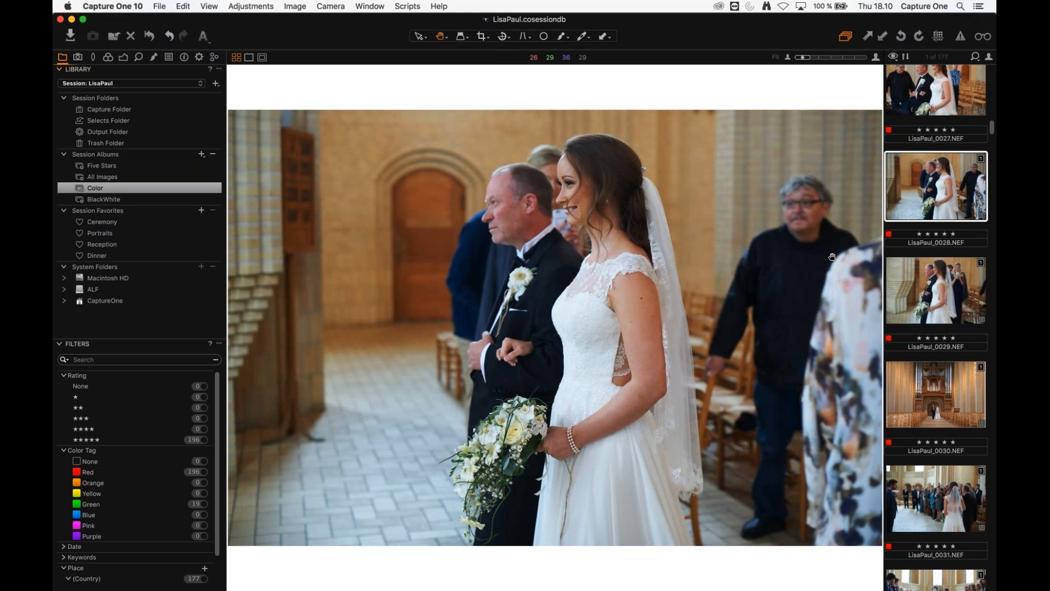
{"action": "left_click_drag", "start_coordinate": [985, 128], "coordinate": [985, 284]}
{"action": "left_click", "coordinate": [925, 354]}
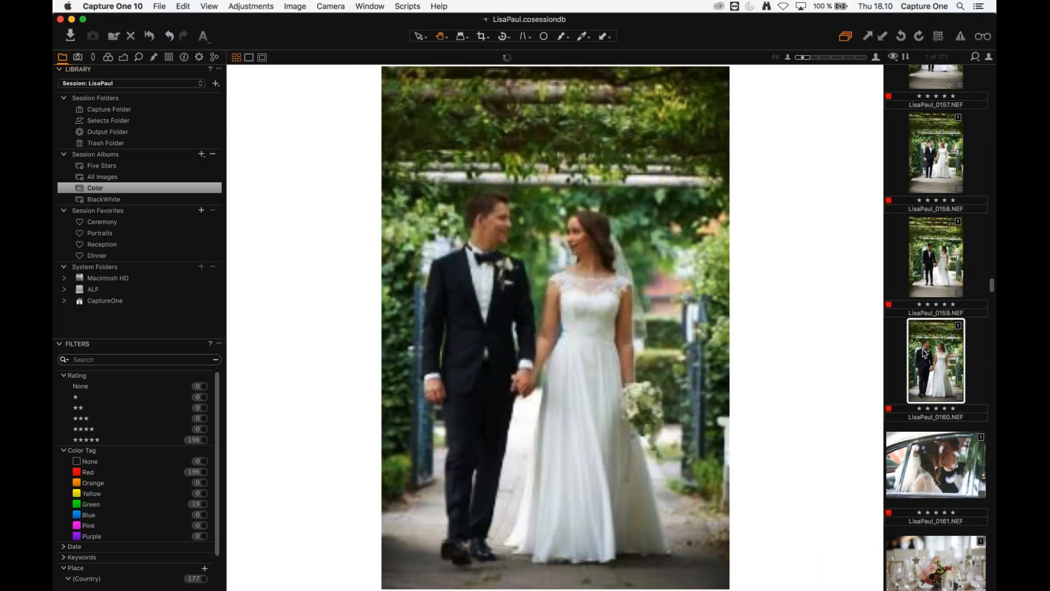
- Try to use Edit With on LisaPaul_0160.NEF from the Color smart album
{"action": "scroll", "coordinate": [926, 354], "scroll_direction": "up", "scroll_amount": 2}
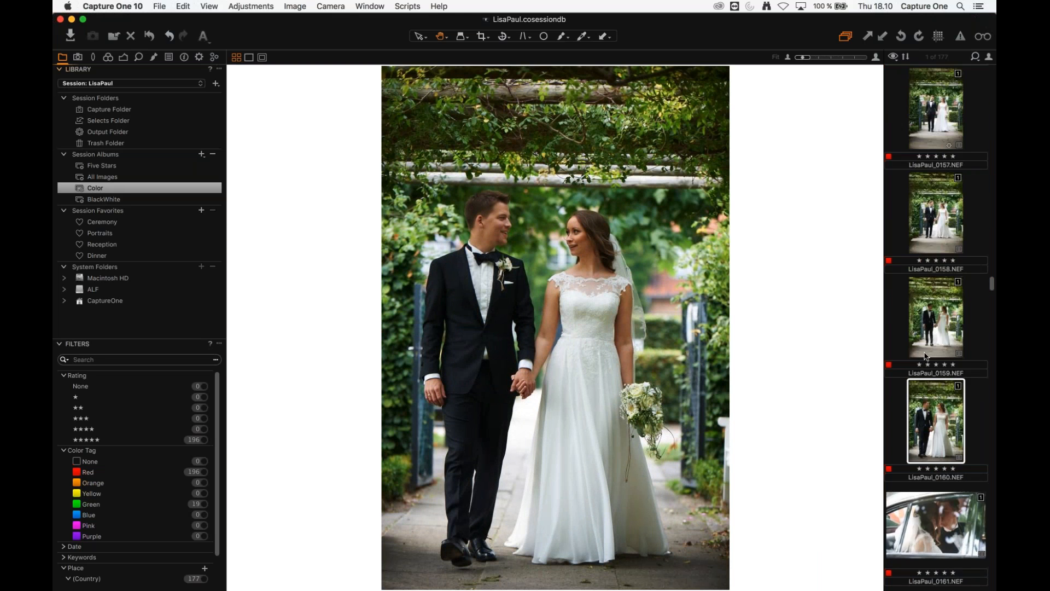
{"action": "scroll", "coordinate": [926, 356], "scroll_direction": "down", "scroll_amount": 4}
{"action": "scroll", "coordinate": [926, 339], "scroll_direction": "up", "scroll_amount": 5}
{"action": "scroll", "coordinate": [925, 334], "scroll_direction": "up", "scroll_amount": 1}
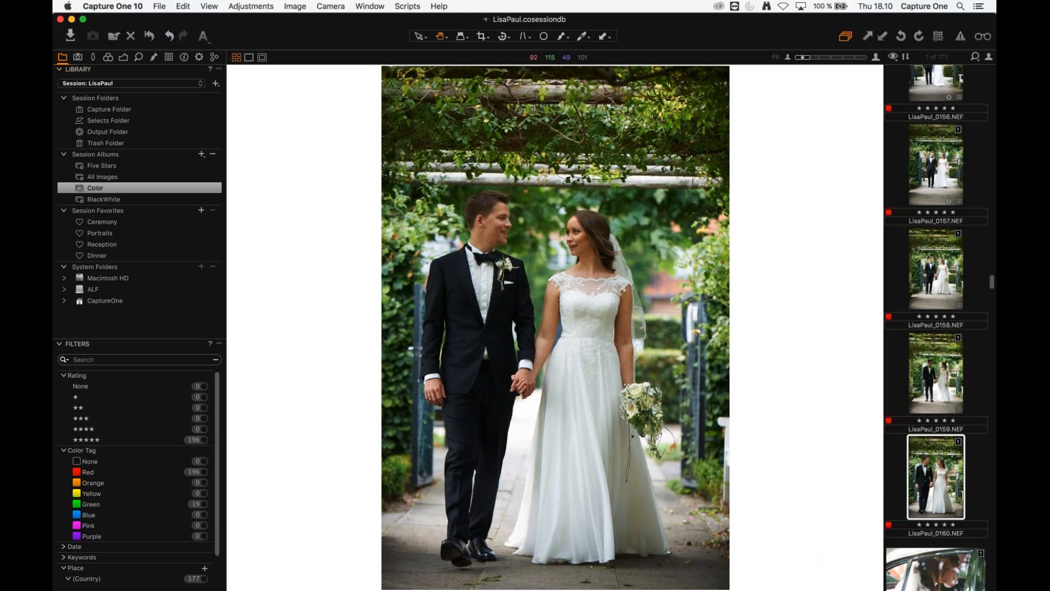
{"action": "right_click", "coordinate": [924, 476]}
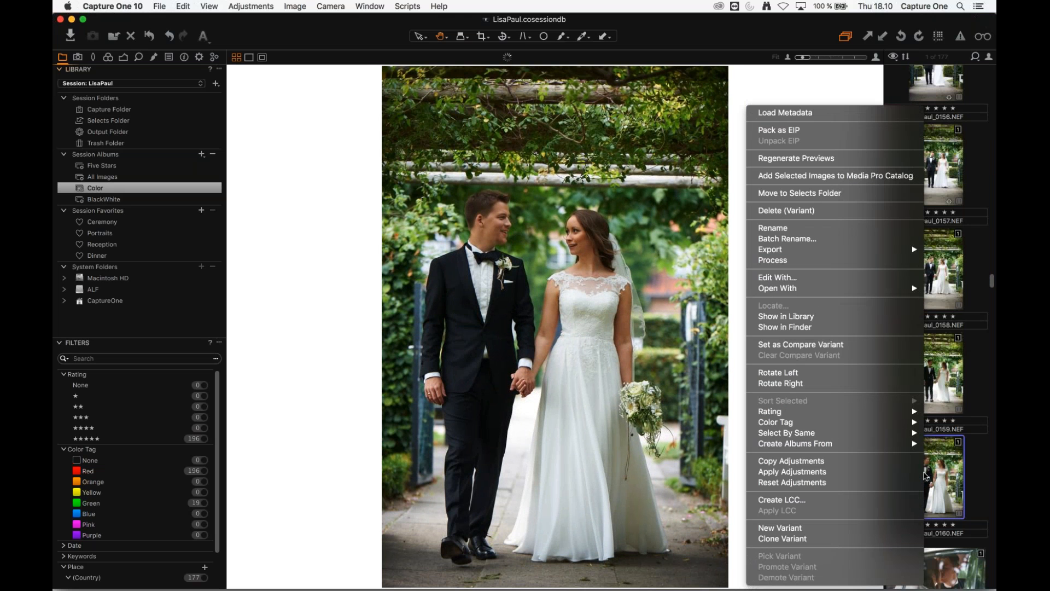
{"action": "left_click", "coordinate": [777, 278]}
{"action": "left_click", "coordinate": [610, 224]}
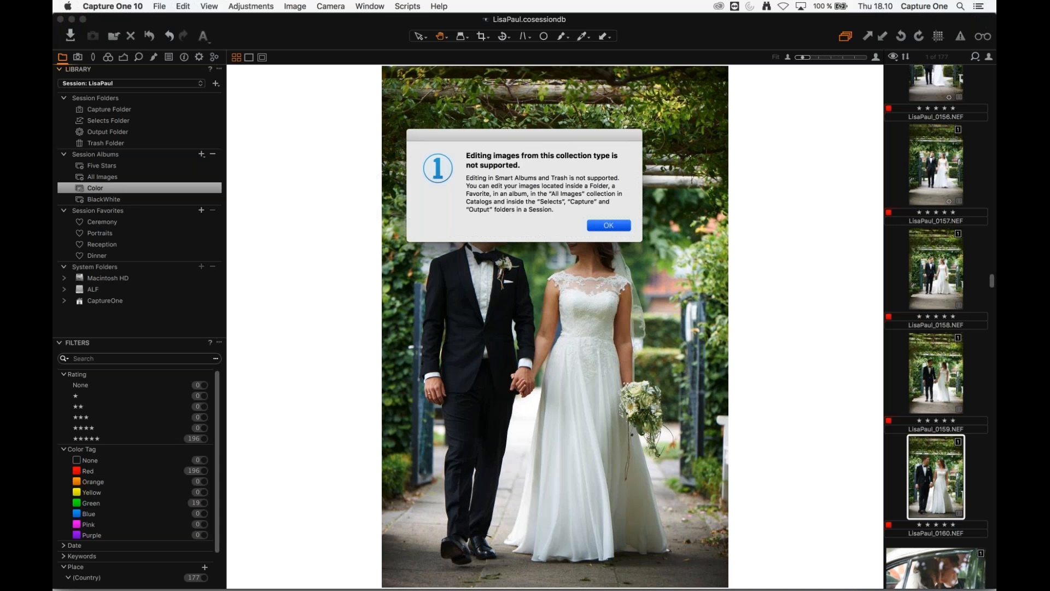
- Open the Portraits session favorite and display the black-and-white variant of LisaPaul_0155.NEF
{"action": "scroll", "coordinate": [913, 442], "scroll_direction": "down", "scroll_amount": 5}
{"action": "left_click", "coordinate": [101, 234]}
{"action": "left_click_drag", "start_coordinate": [992, 566], "coordinate": [989, 505]}
{"action": "left_click", "coordinate": [942, 446]}
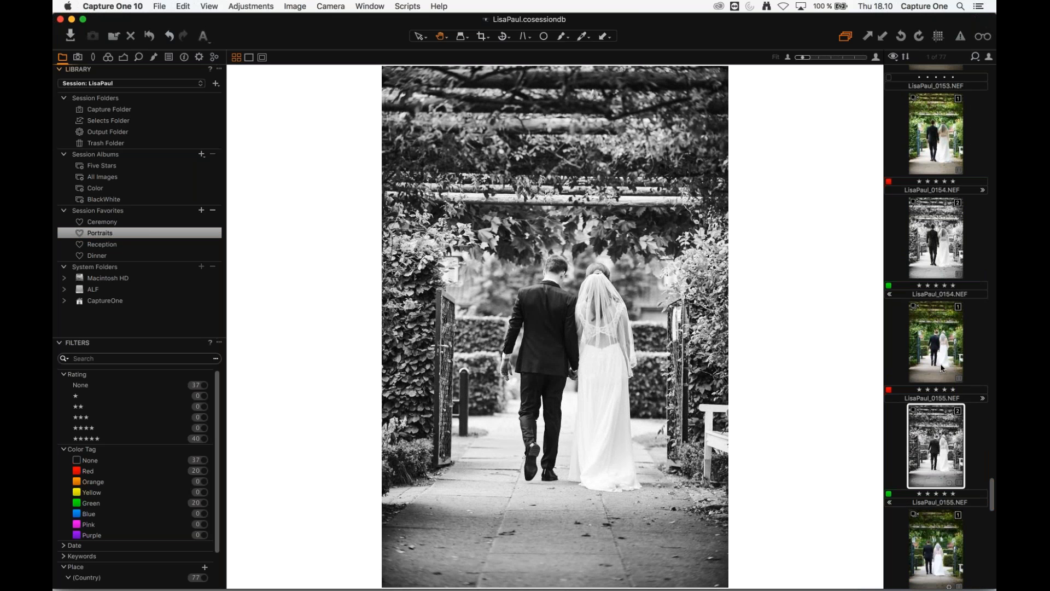
- Display the color variants of LisaPaul_0155.NEF and LisaPaul_0160.NEF in the Portraits favorite
{"action": "left_click", "coordinate": [942, 353]}
{"action": "scroll", "coordinate": [949, 443], "scroll_direction": "down", "scroll_amount": 4}
{"action": "scroll", "coordinate": [950, 443], "scroll_direction": "down", "scroll_amount": 10}
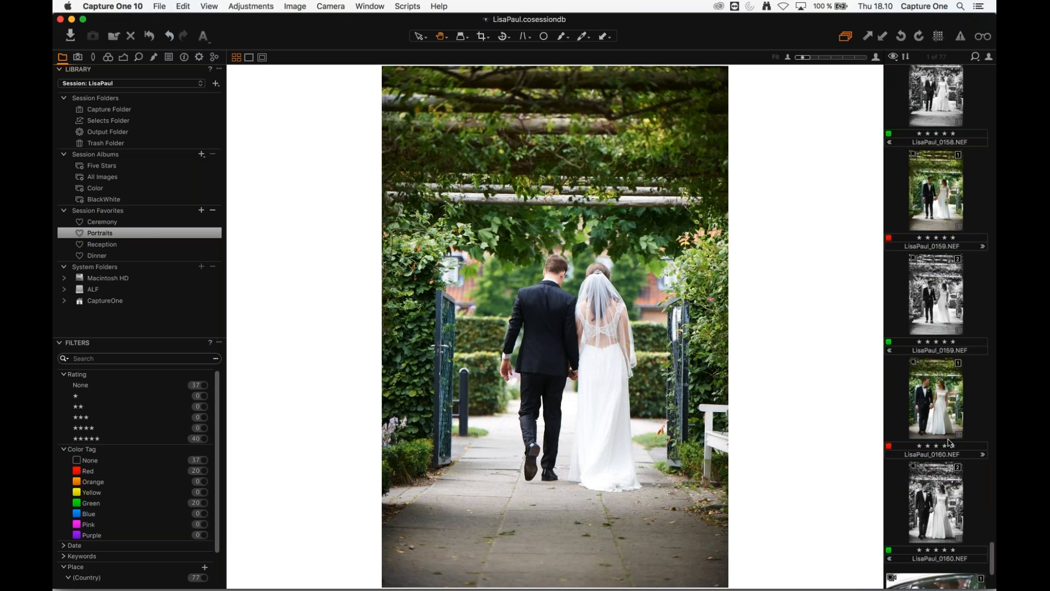
{"action": "left_click", "coordinate": [940, 222]}
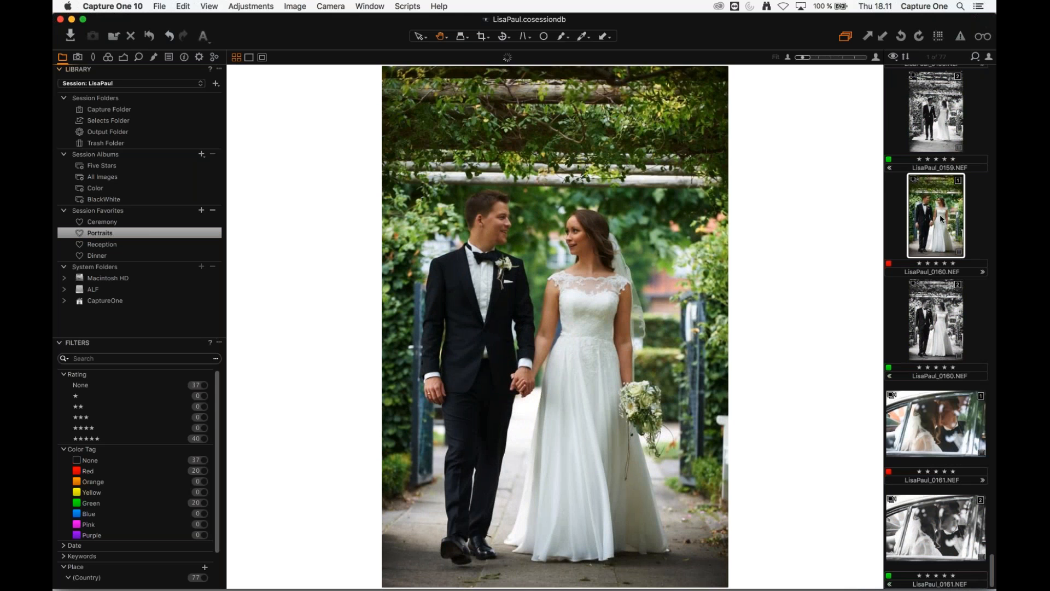
- Create a PSD of the color variant of LisaPaul_0160.NEF with Edit With, using Adobe RGB (1998), 300 px/in, 100% scale and Adobe Photoshop CC 2017
{"action": "right_click", "coordinate": [940, 214]}
{"action": "key", "text": "Return"}
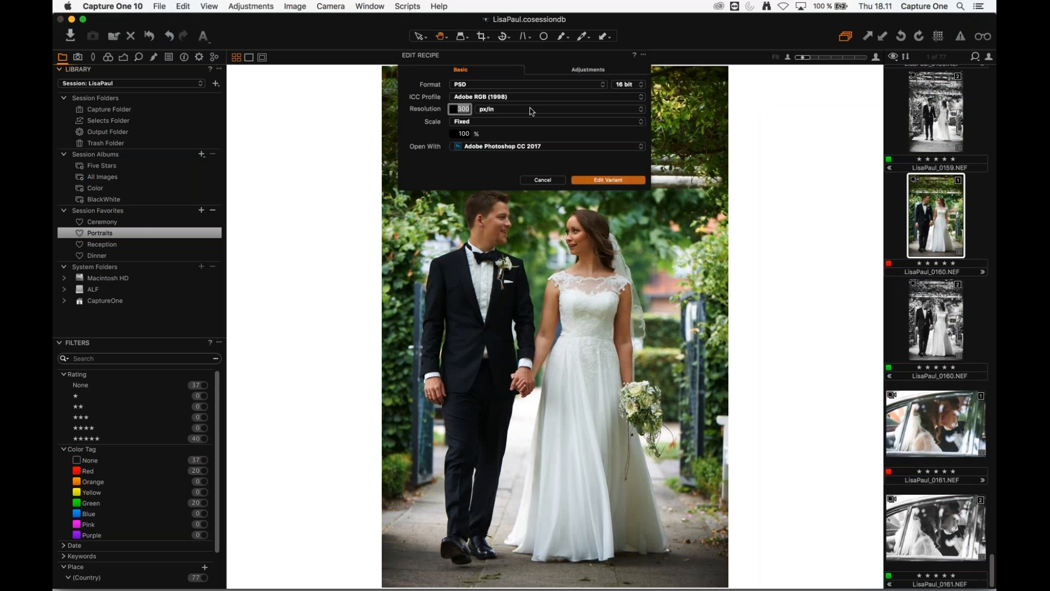
{"action": "left_click", "coordinate": [626, 85]}
{"action": "left_click", "coordinate": [623, 75]}
{"action": "left_click", "coordinate": [594, 179]}
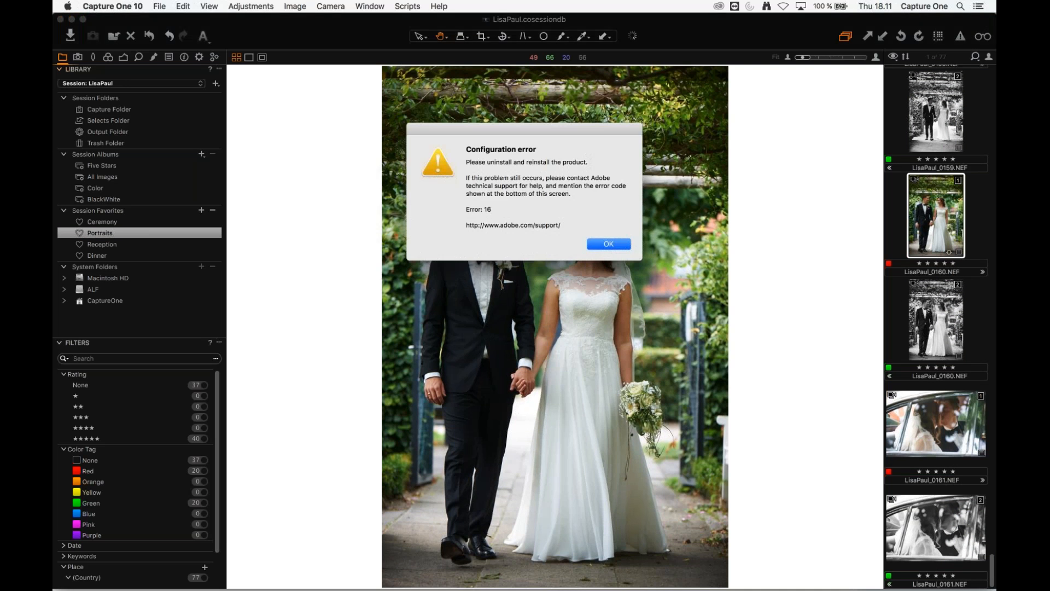
{"action": "left_click", "coordinate": [600, 247]}
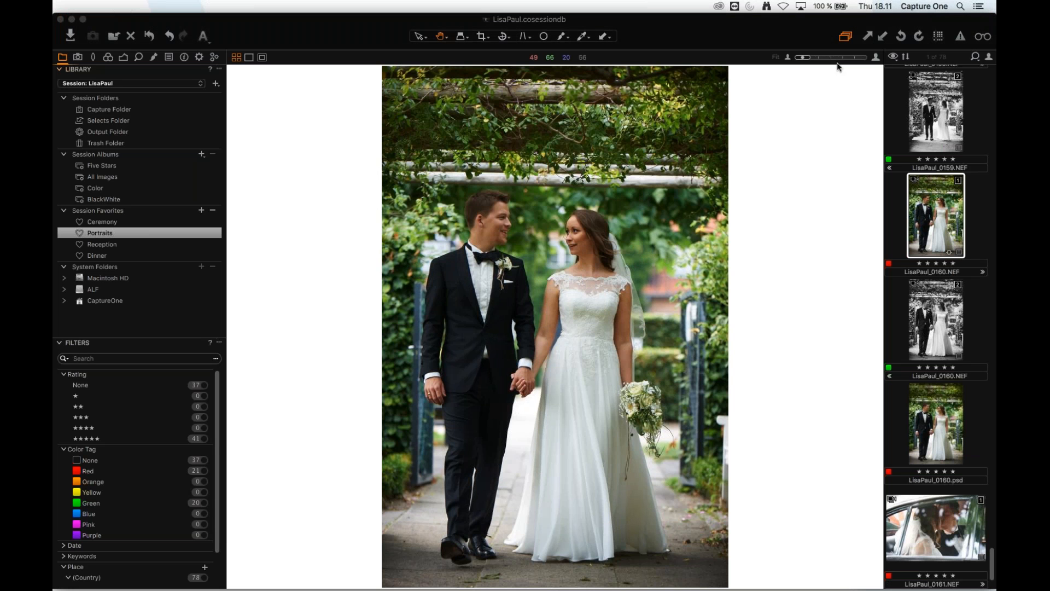
{"action": "left_click", "coordinate": [745, 32]}
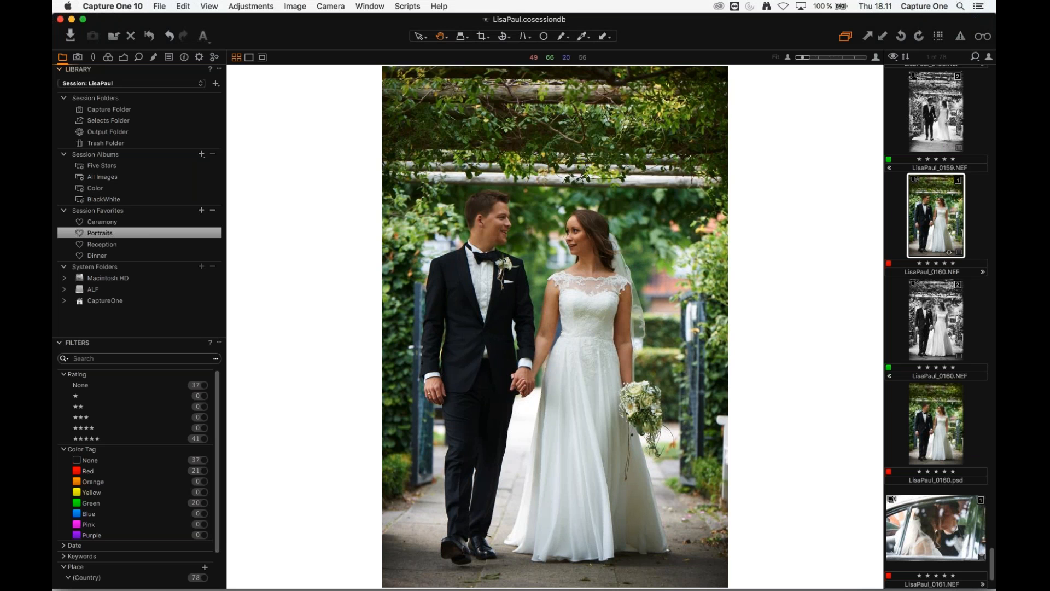
- Compare LisaPaul_0160.psd with the color variant of LisaPaul_0160.NEF, ending with the PSD displayed
{"action": "left_click", "coordinate": [930, 418]}
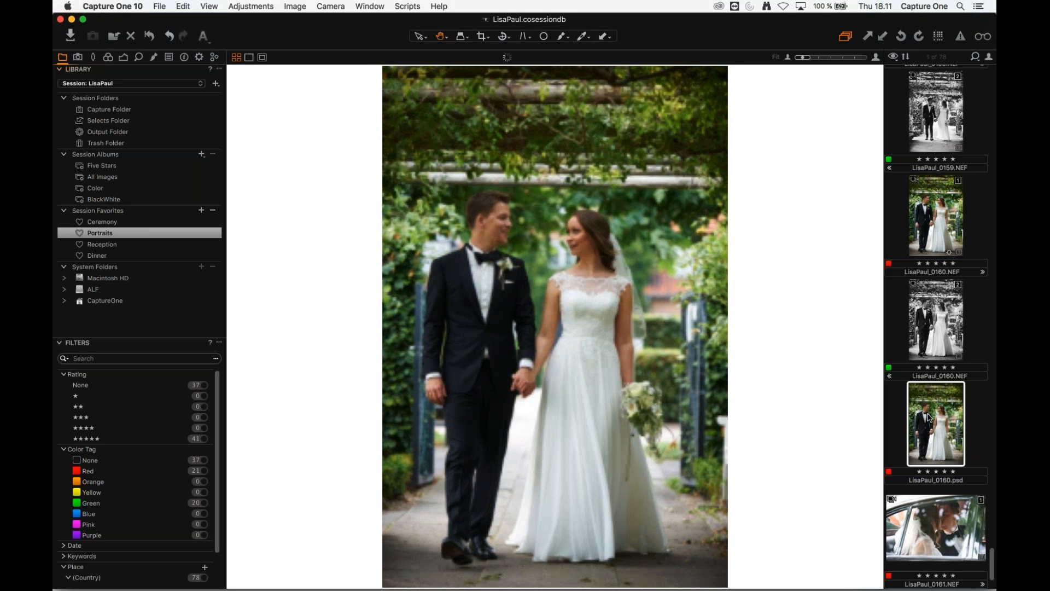
{"action": "left_click", "coordinate": [937, 230]}
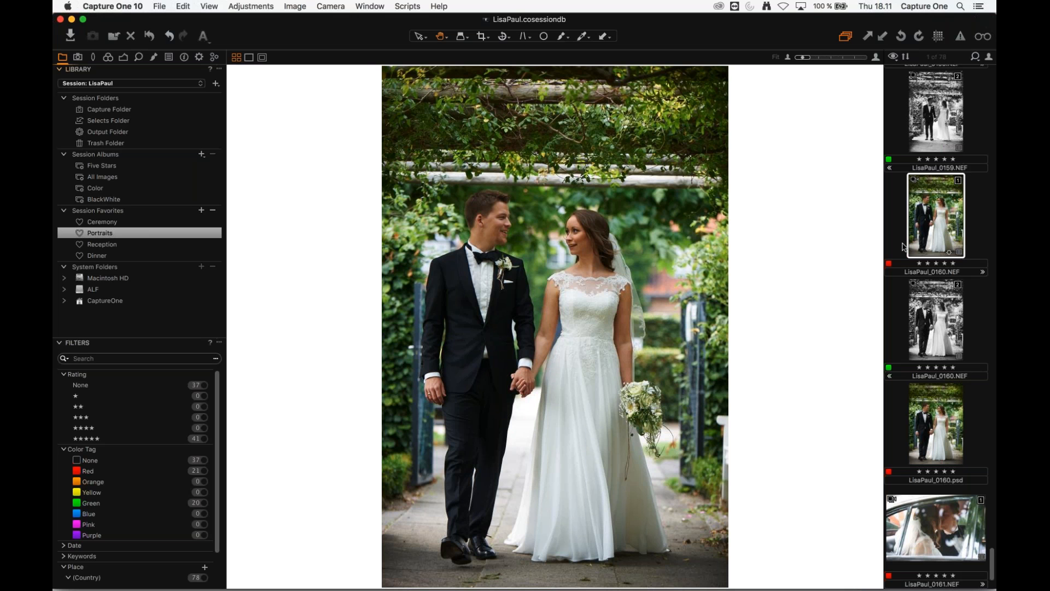
{"action": "left_click", "coordinate": [910, 408]}
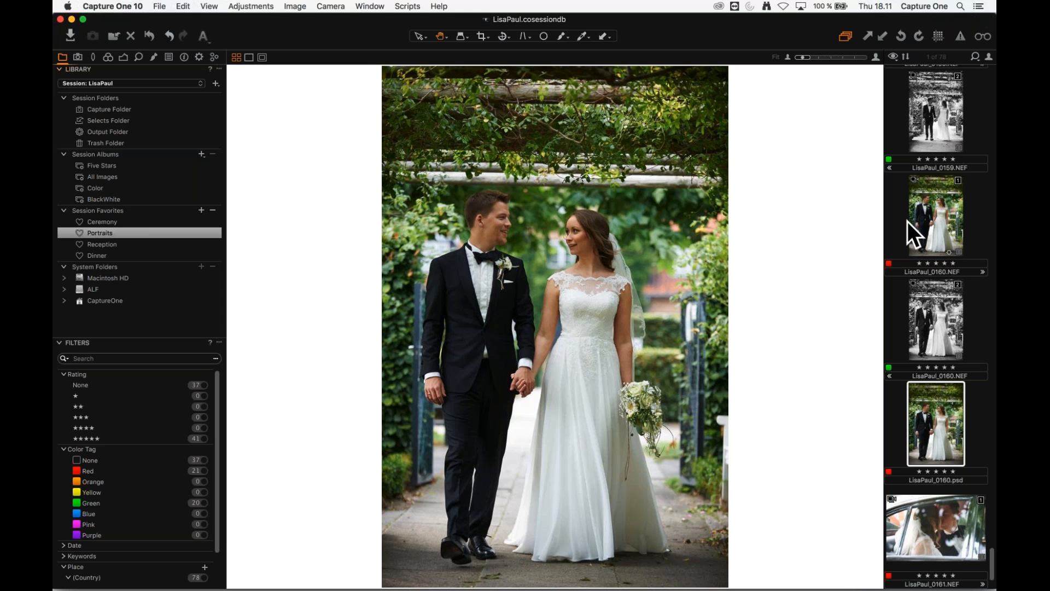
{"action": "right_click", "coordinate": [932, 222]}
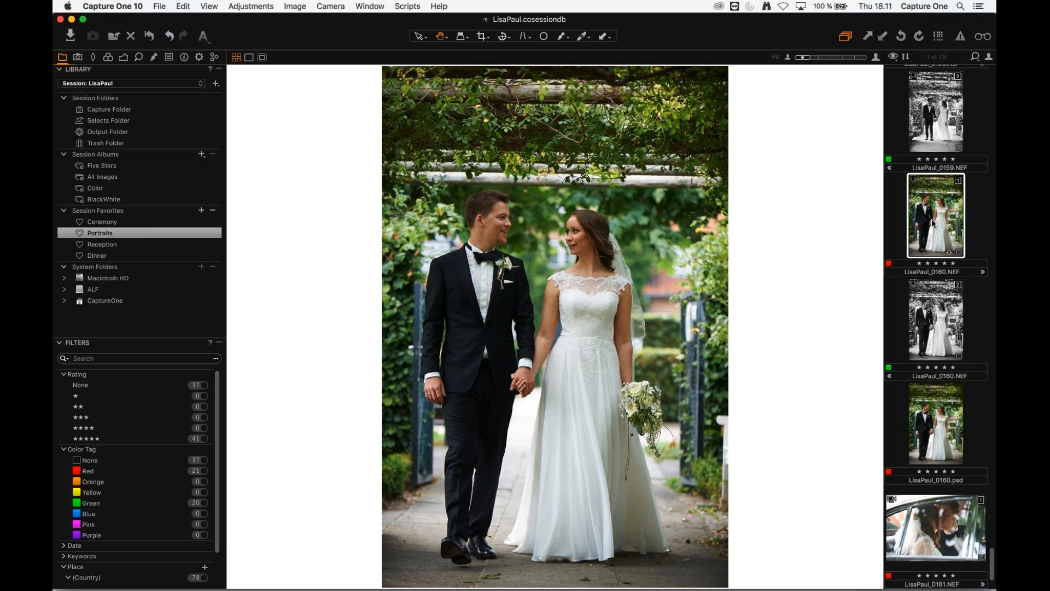
{"action": "left_click", "coordinate": [635, 281]}
{"action": "left_click", "coordinate": [945, 432]}
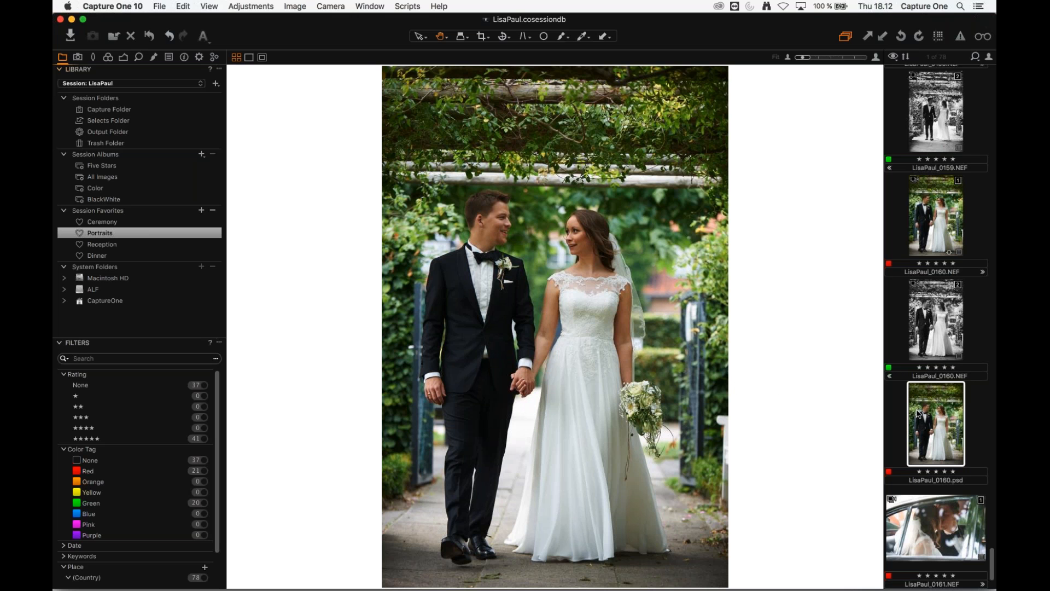
{"action": "scroll", "coordinate": [925, 425], "scroll_direction": "down", "scroll_amount": 1}
{"action": "scroll", "coordinate": [926, 426], "scroll_direction": "down", "scroll_amount": 3}
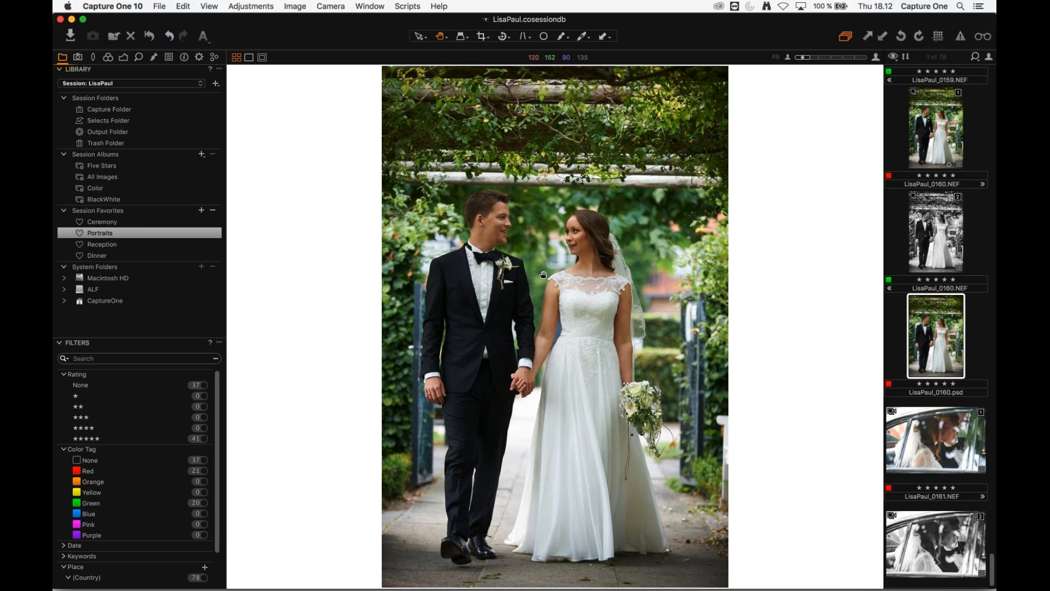
- Look through the process recipes and the exposure adjustments for LisaPaul_0160.psd, and return to the session library
{"action": "left_click", "coordinate": [197, 58]}
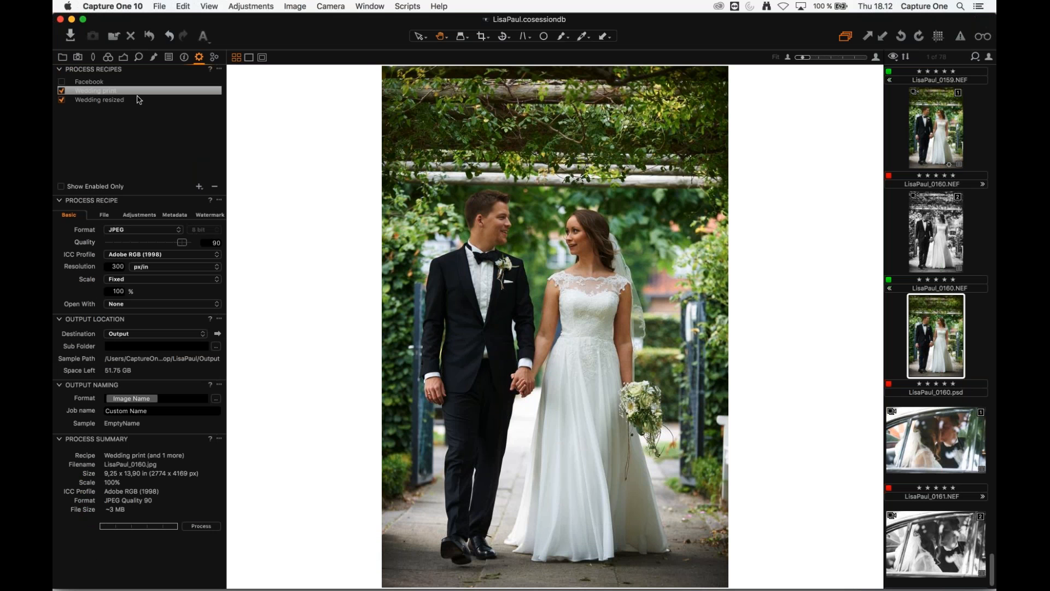
{"action": "left_click", "coordinate": [124, 57]}
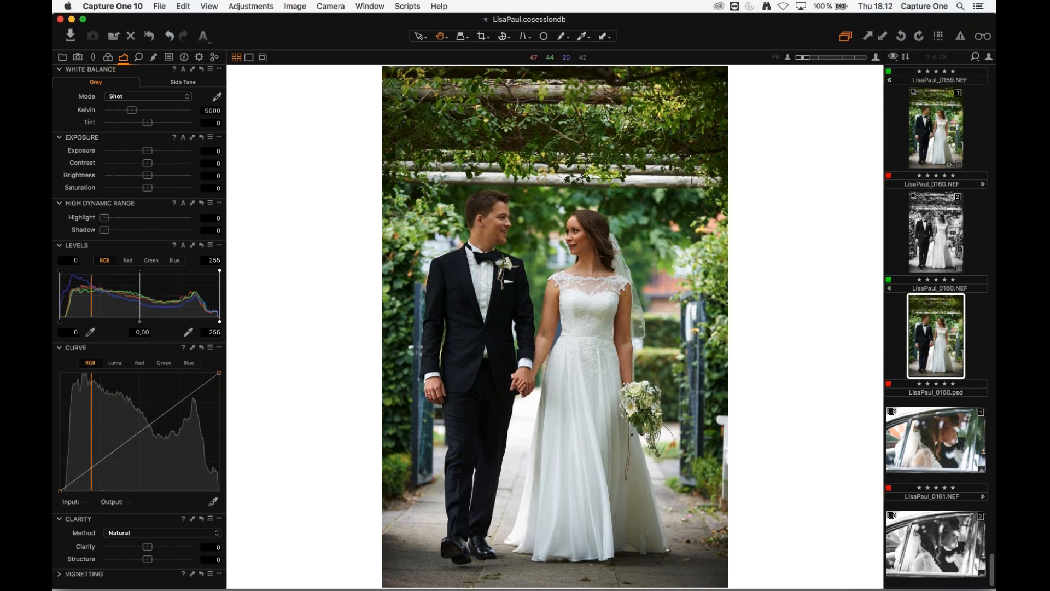
{"action": "scroll", "coordinate": [941, 324], "scroll_direction": "down", "scroll_amount": 1}
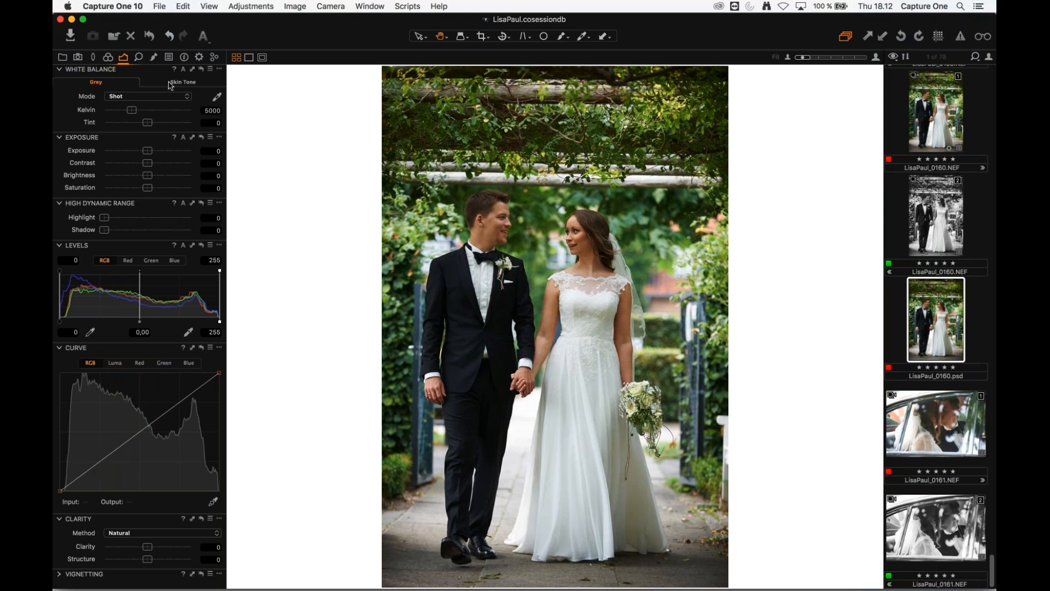
{"action": "left_click", "coordinate": [62, 57]}
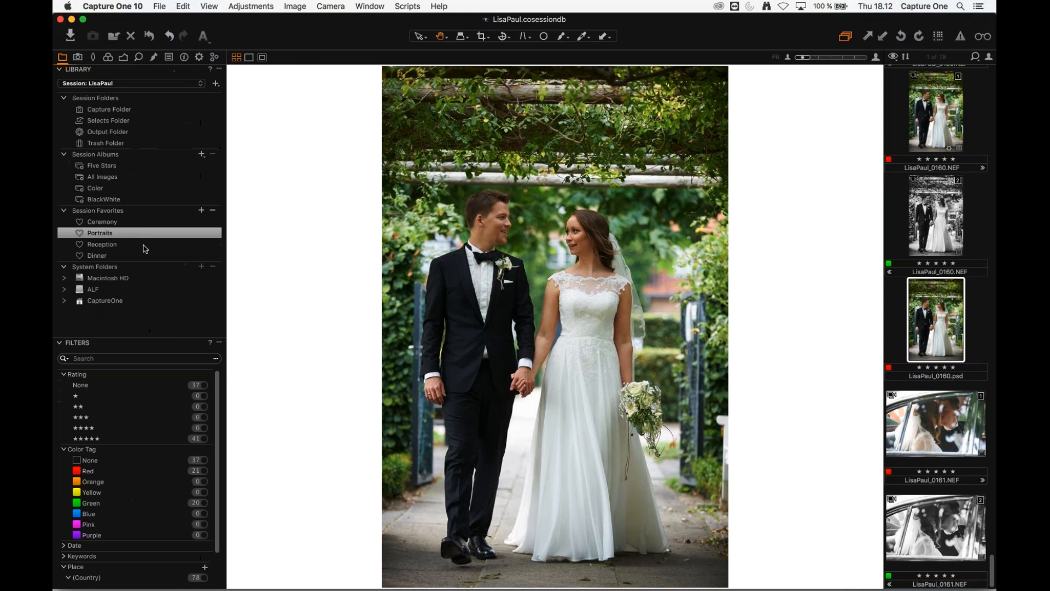
- View the BlackWhite album, and display the church interior LisaPaul_0001.NEF in the Color album
{"action": "left_click", "coordinate": [114, 203]}
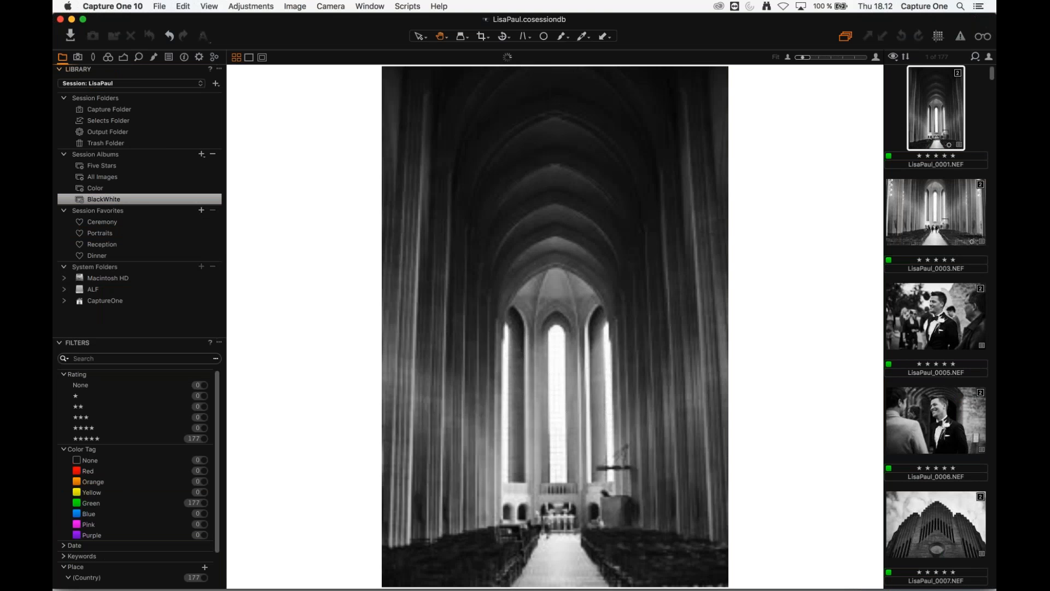
{"action": "left_click", "coordinate": [131, 189]}
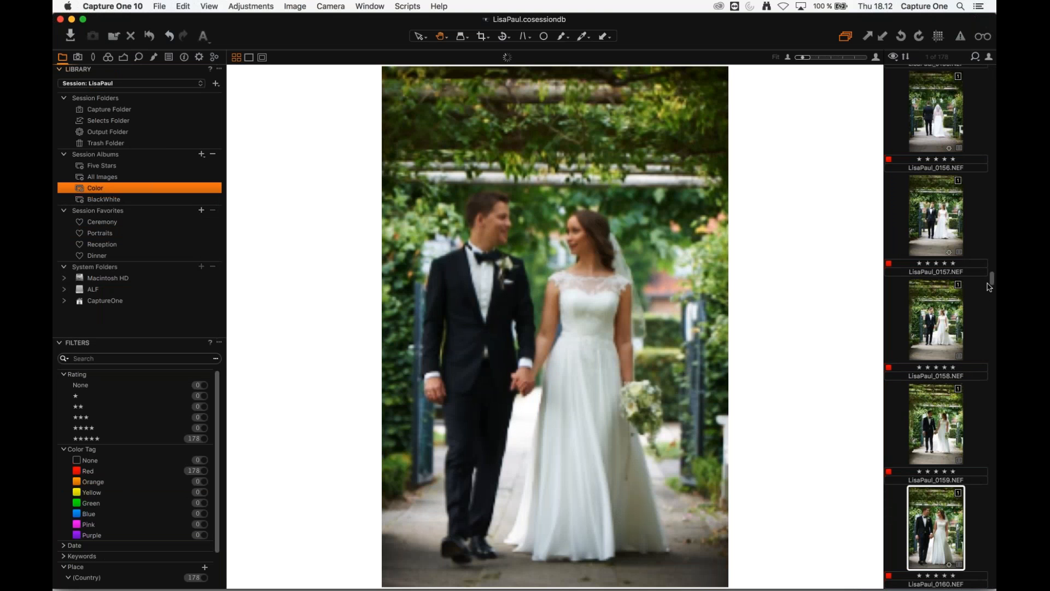
{"action": "left_click_drag", "start_coordinate": [991, 278], "coordinate": [991, 69]}
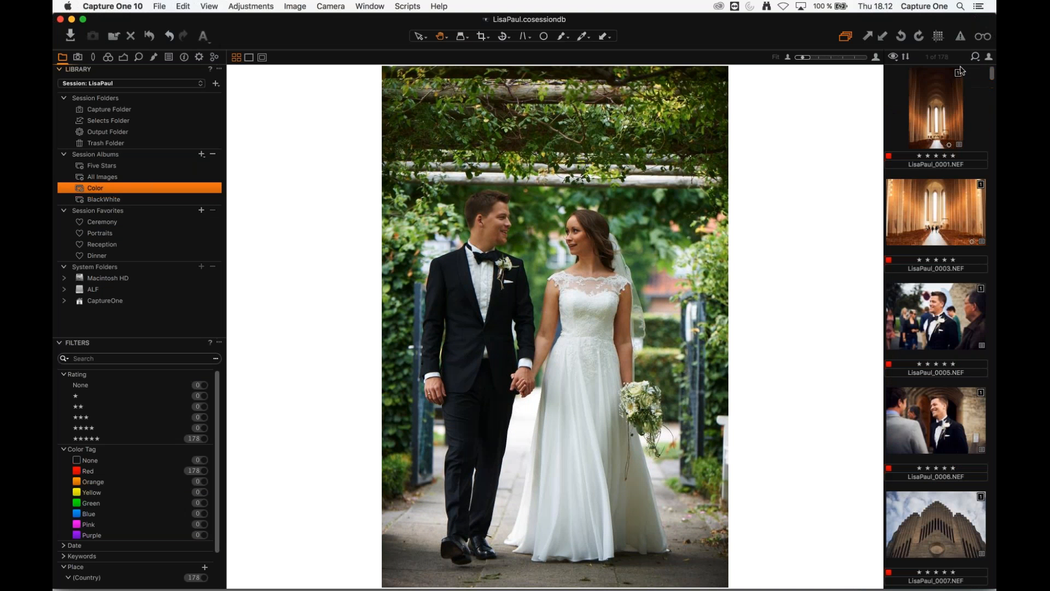
{"action": "left_click", "coordinate": [932, 126]}
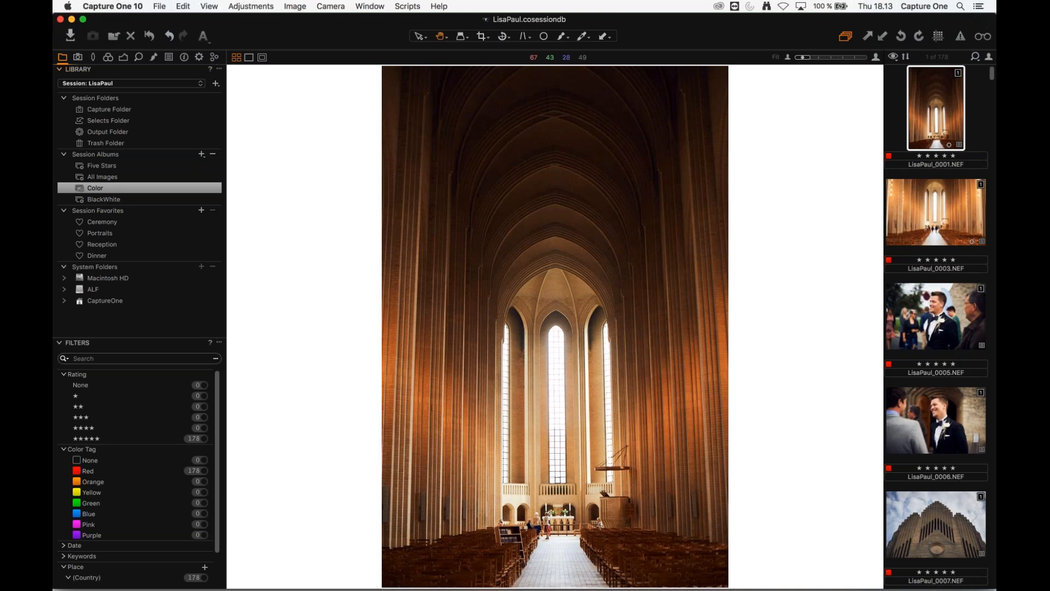
- Shift the Master and Shadow color balance of church interior LisaPaul_0003.NEF toward blue
{"action": "left_click", "coordinate": [914, 218]}
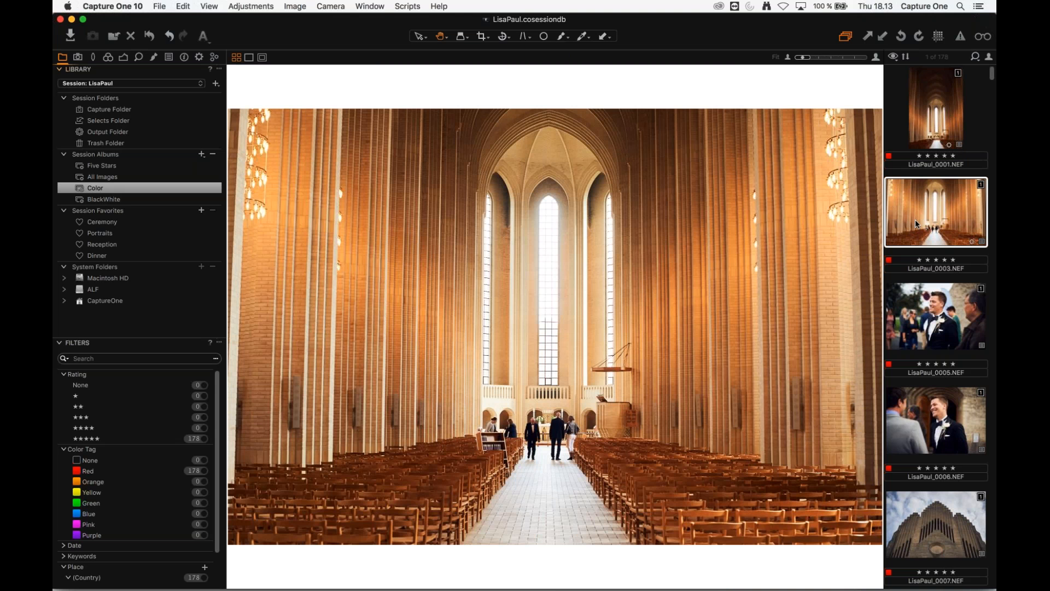
{"action": "scroll", "coordinate": [532, 352], "scroll_direction": "up", "scroll_amount": 1}
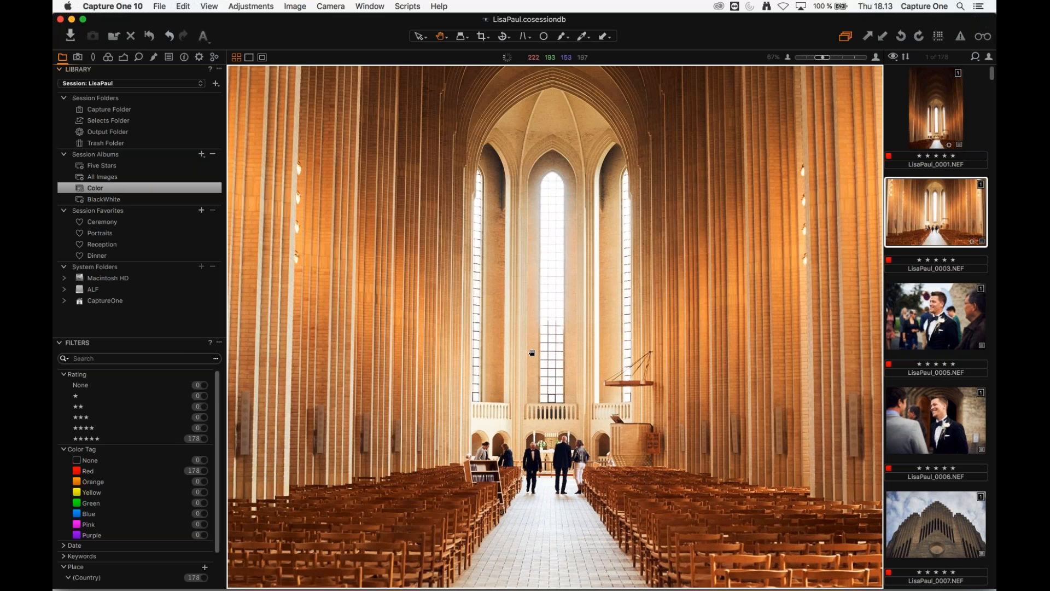
{"action": "left_click_drag", "start_coordinate": [578, 376], "coordinate": [575, 376]}
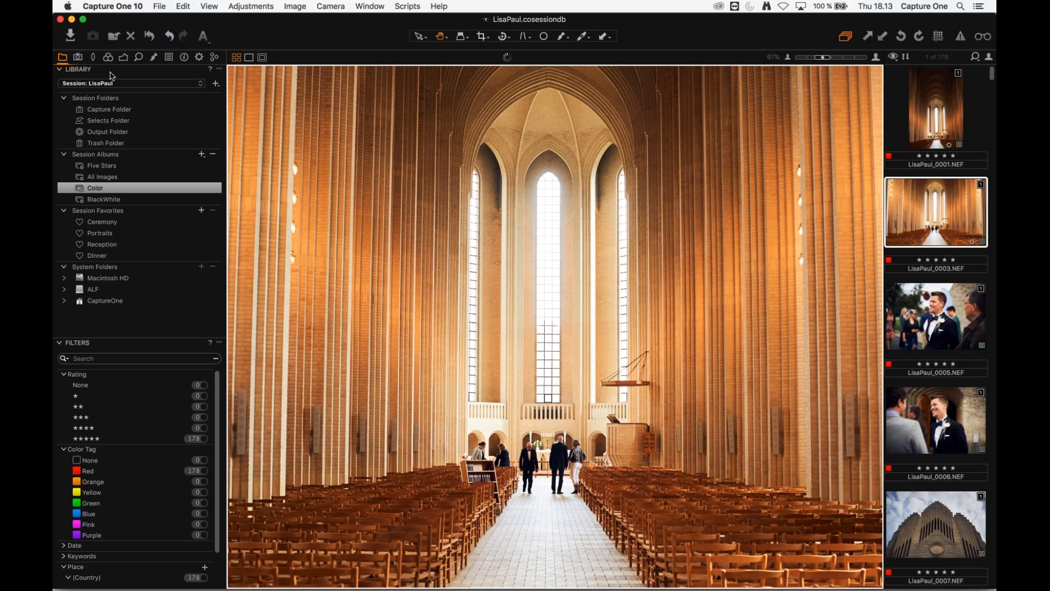
{"action": "left_click", "coordinate": [107, 57]}
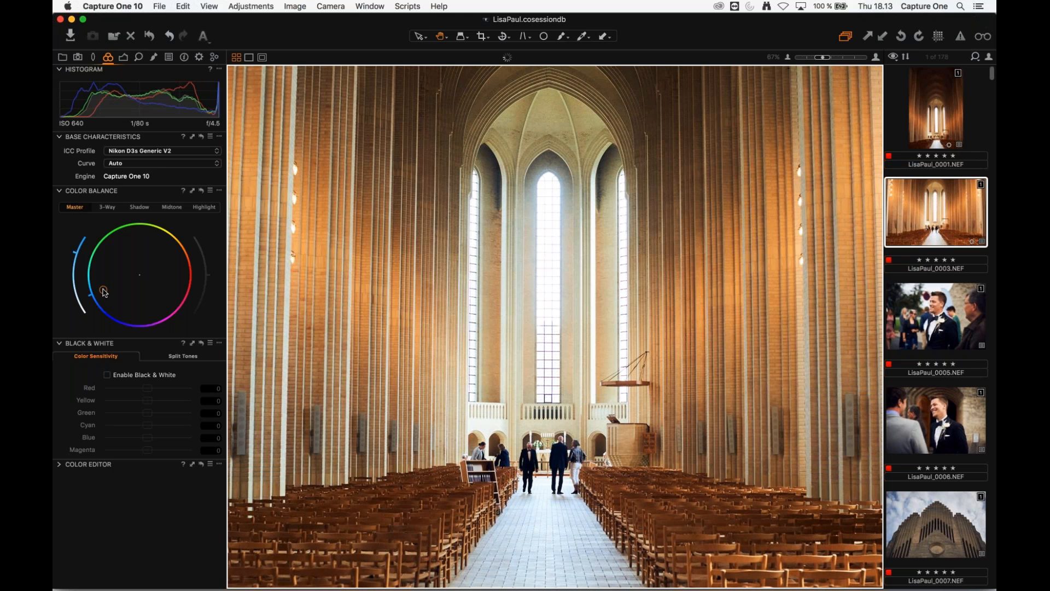
{"action": "left_click", "coordinate": [139, 209]}
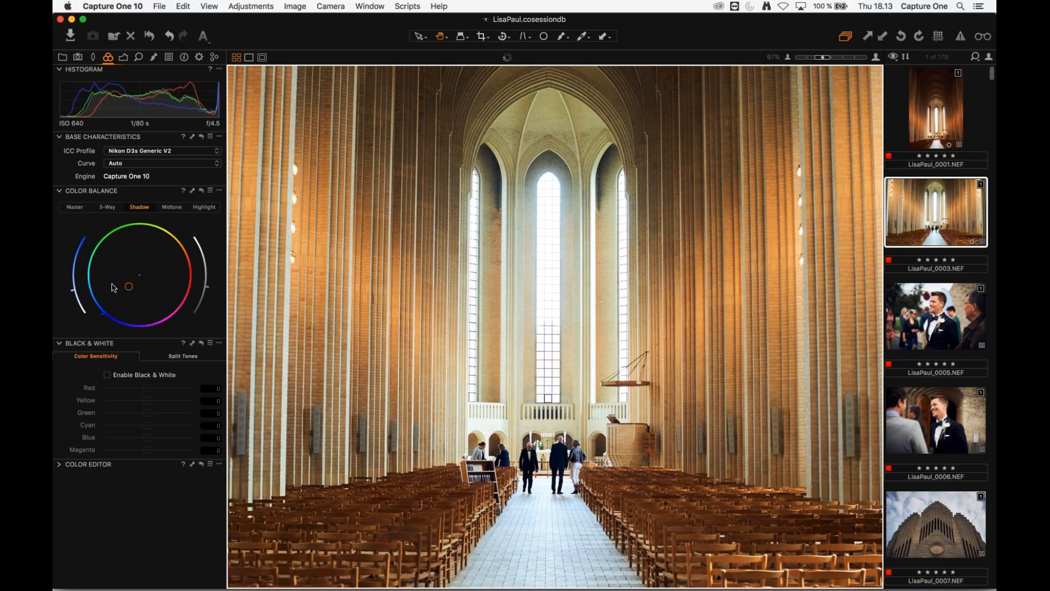
{"action": "left_click_drag", "start_coordinate": [114, 288], "coordinate": [105, 293]}
- Try a blue tint in the Midtone color balance, and return the midtones to neutral
{"action": "left_click", "coordinate": [172, 207]}
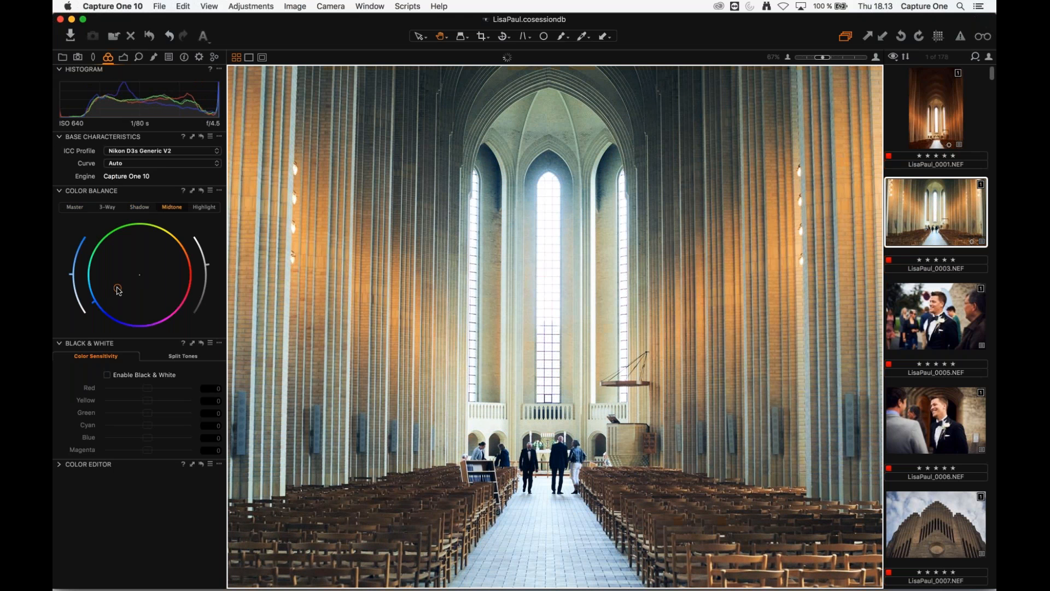
{"action": "left_click", "coordinate": [137, 282]}
{"action": "left_click_drag", "start_coordinate": [137, 281], "coordinate": [140, 275]}
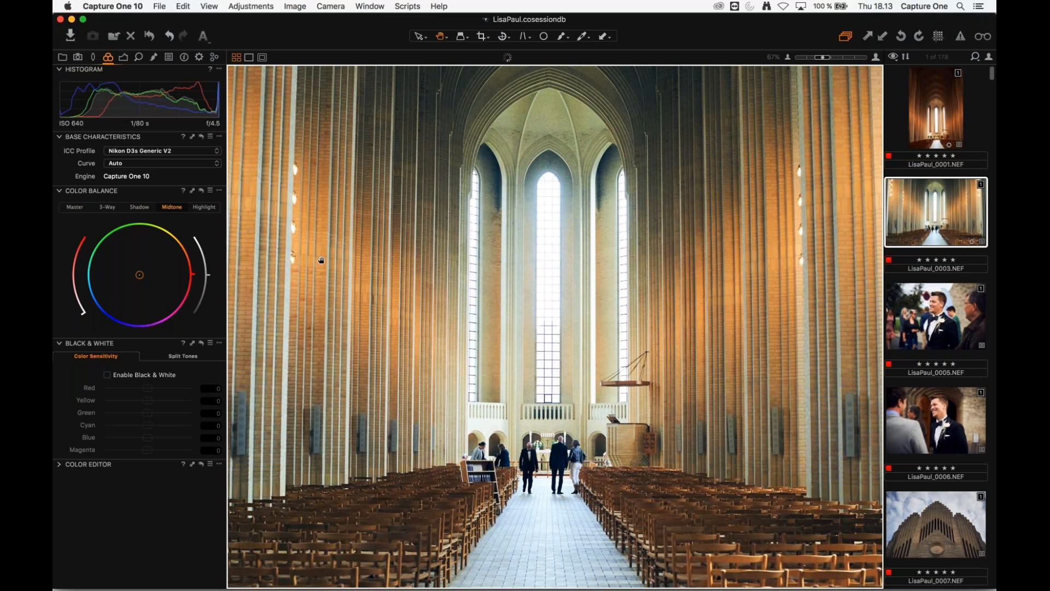
- Set the white balance of LisaPaul_0003.NEF by sampling beside the tall central window, and fit the photo to the viewer
{"action": "key", "text": "w"}
{"action": "left_click", "coordinate": [541, 304]}
{"action": "left_click_drag", "start_coordinate": [542, 304], "coordinate": [535, 304]}
{"action": "key", "text": "h"}
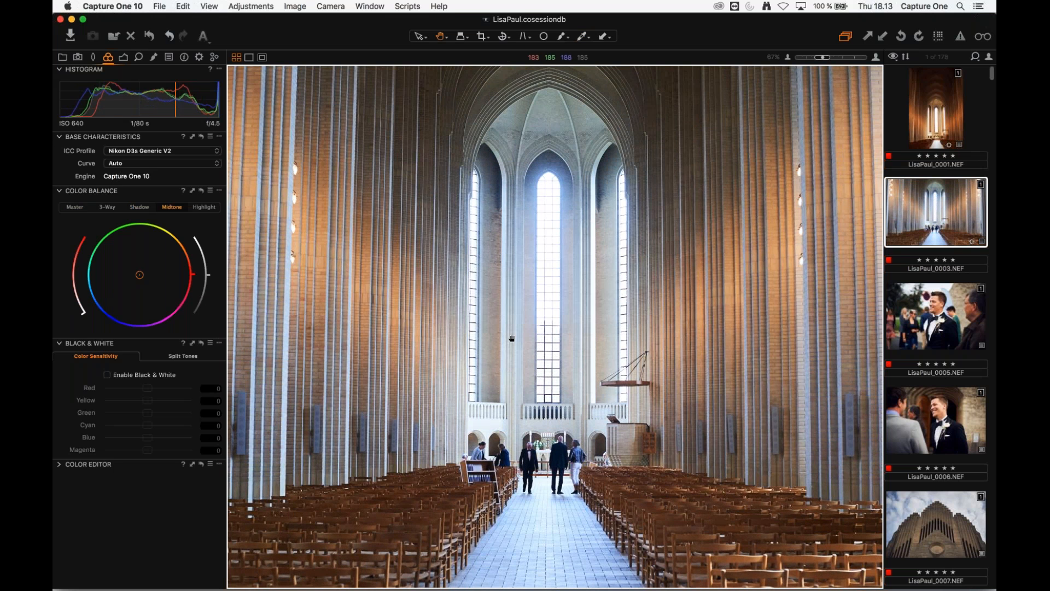
{"action": "scroll", "coordinate": [557, 356], "scroll_direction": "down", "scroll_amount": 1}
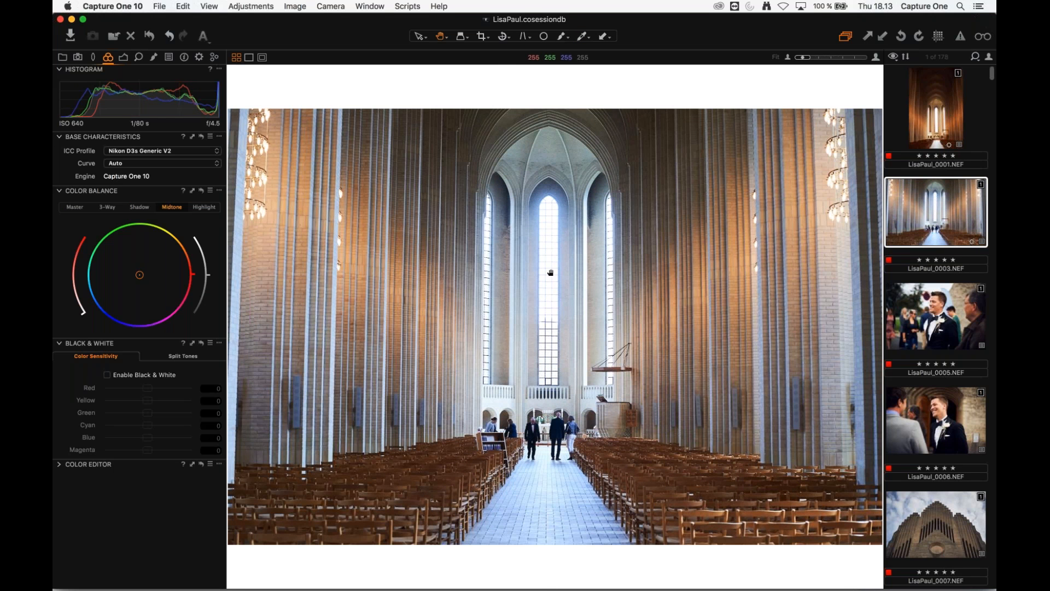